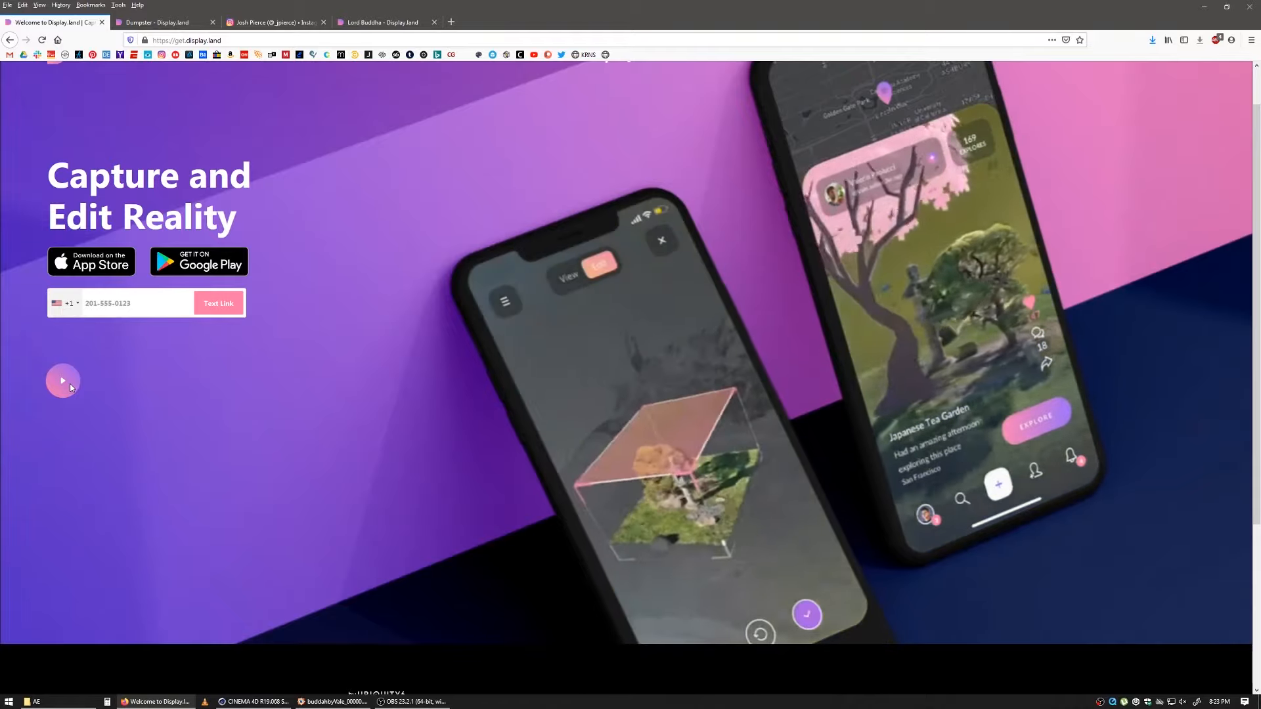
# Step: Play the Display.land introduction video from the website's home page
pyautogui.click(69, 386)
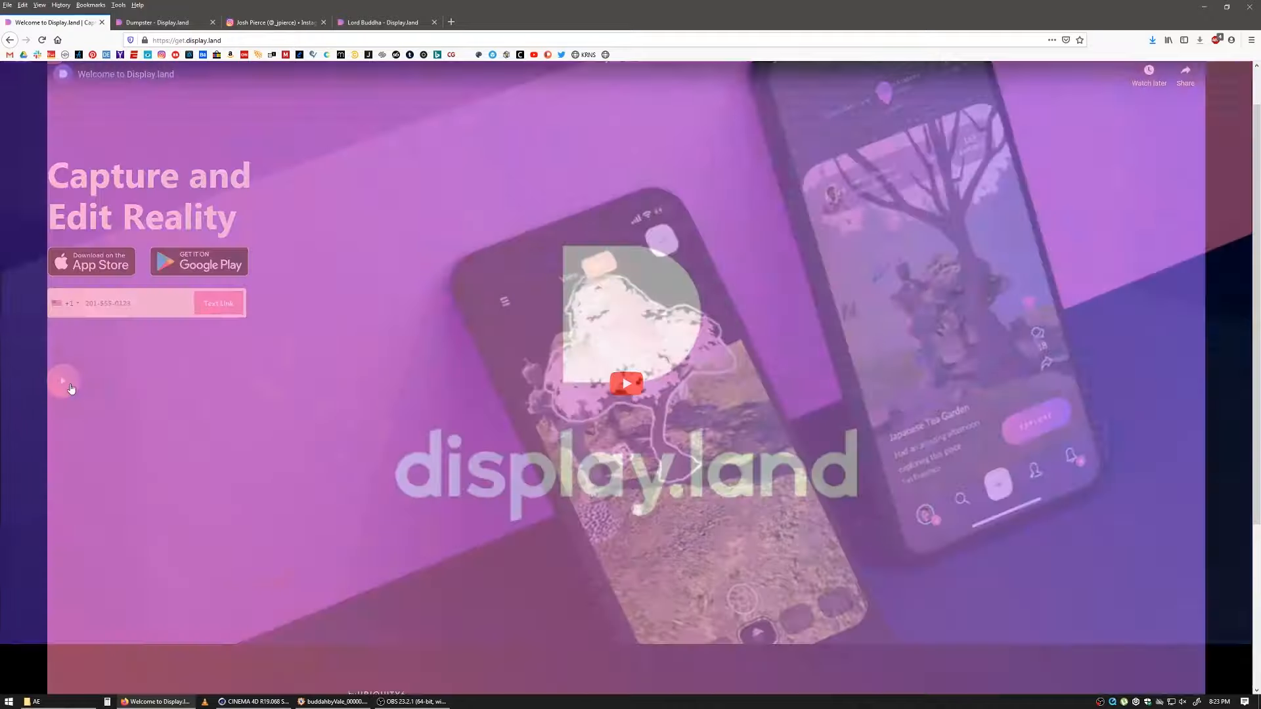
pyautogui.click(626, 384)
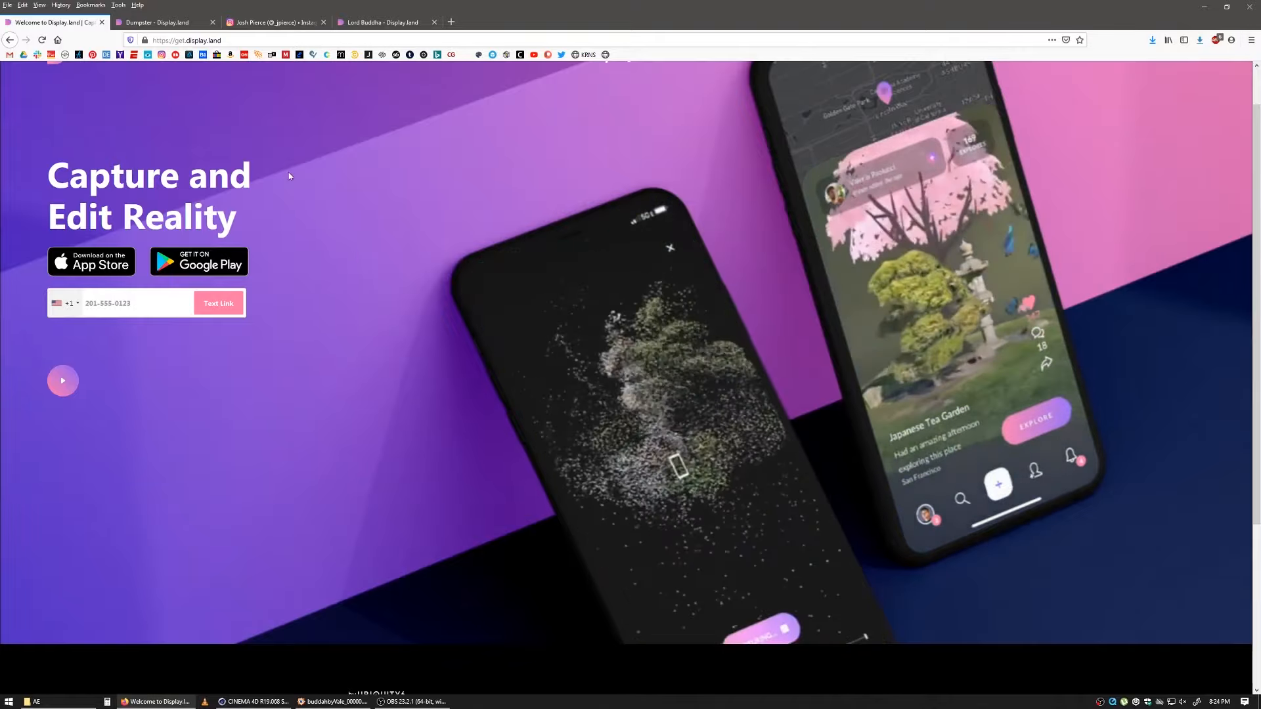
# Step: Open the Dumpster scan on Display.land and examine the 3D model from several angles
pyautogui.click(187, 26)
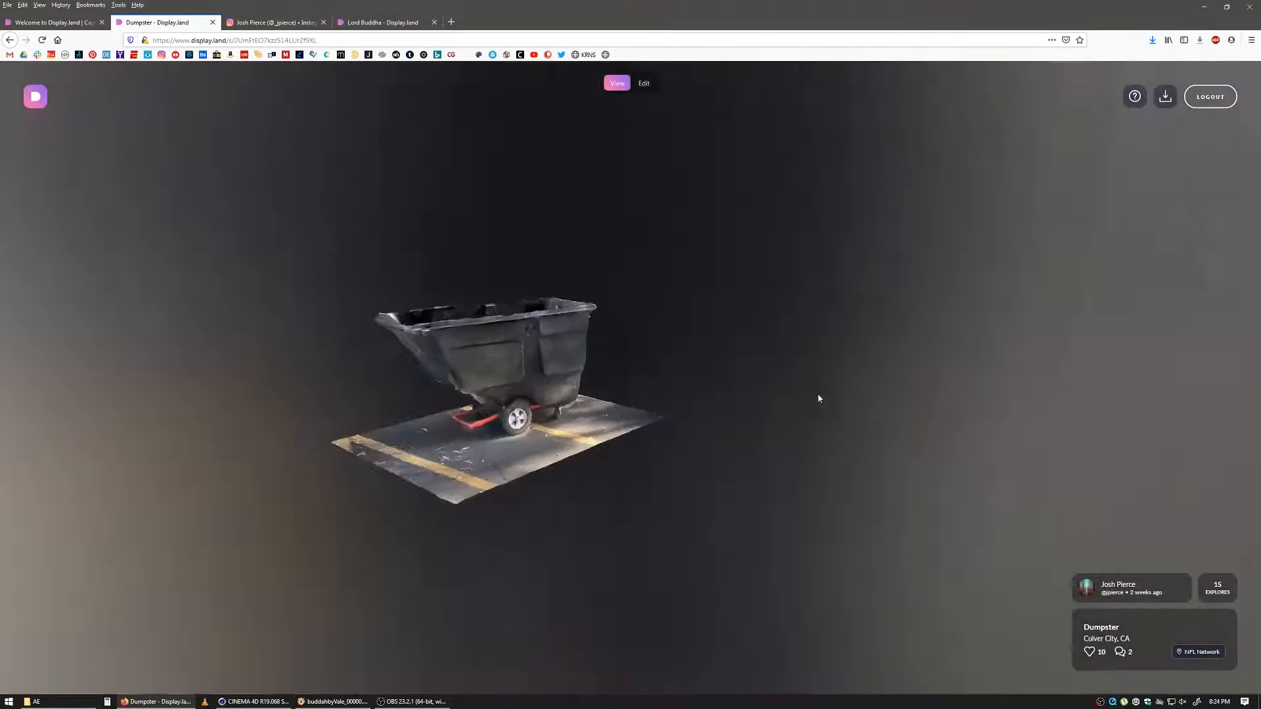
pyautogui.moveTo(818, 399); pyautogui.dragTo(666, 418)
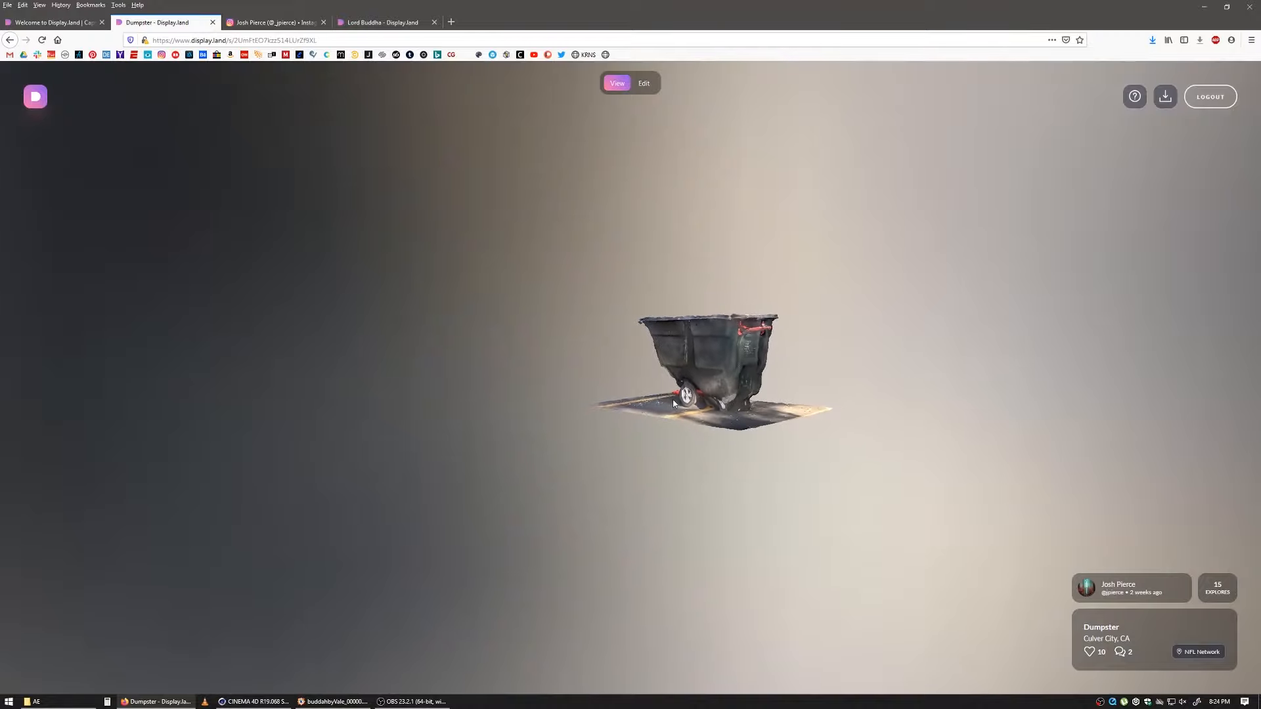
pyautogui.moveTo(674, 400); pyautogui.dragTo(752, 417)
pyautogui.moveTo(699, 391); pyautogui.dragTo(549, 389, button='right')
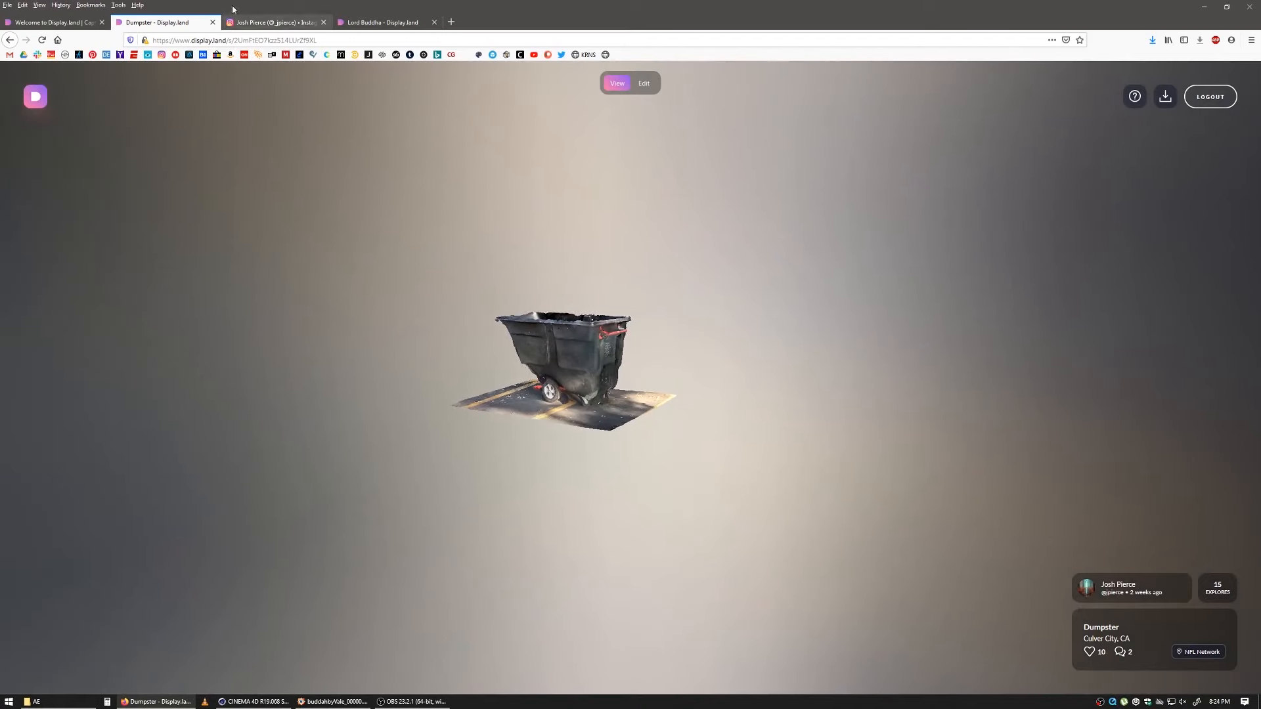
# Step: Browse the artist's Instagram gallery and view the post with orange trees, an overhead road gantry and a wrecked red car
pyautogui.click(247, 25)
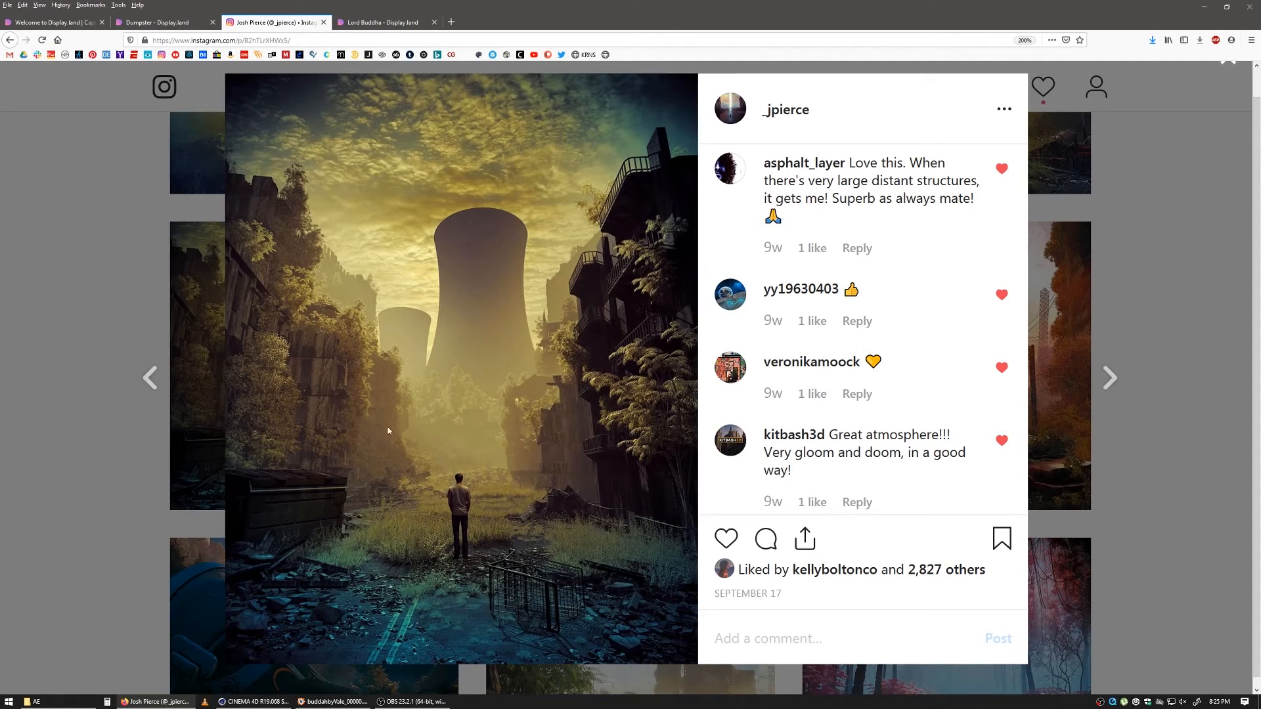
pyautogui.click(119, 456)
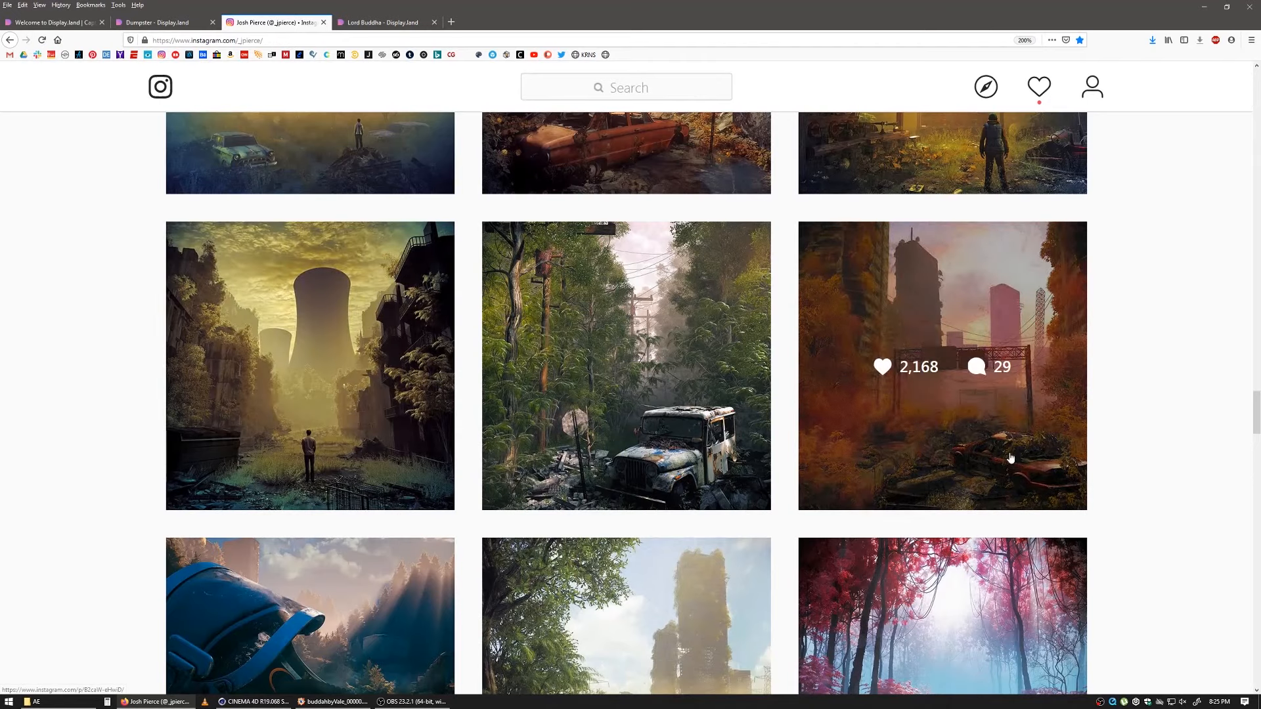
pyautogui.scroll(-4, 844, 448)
pyautogui.scroll(4, 752, 414)
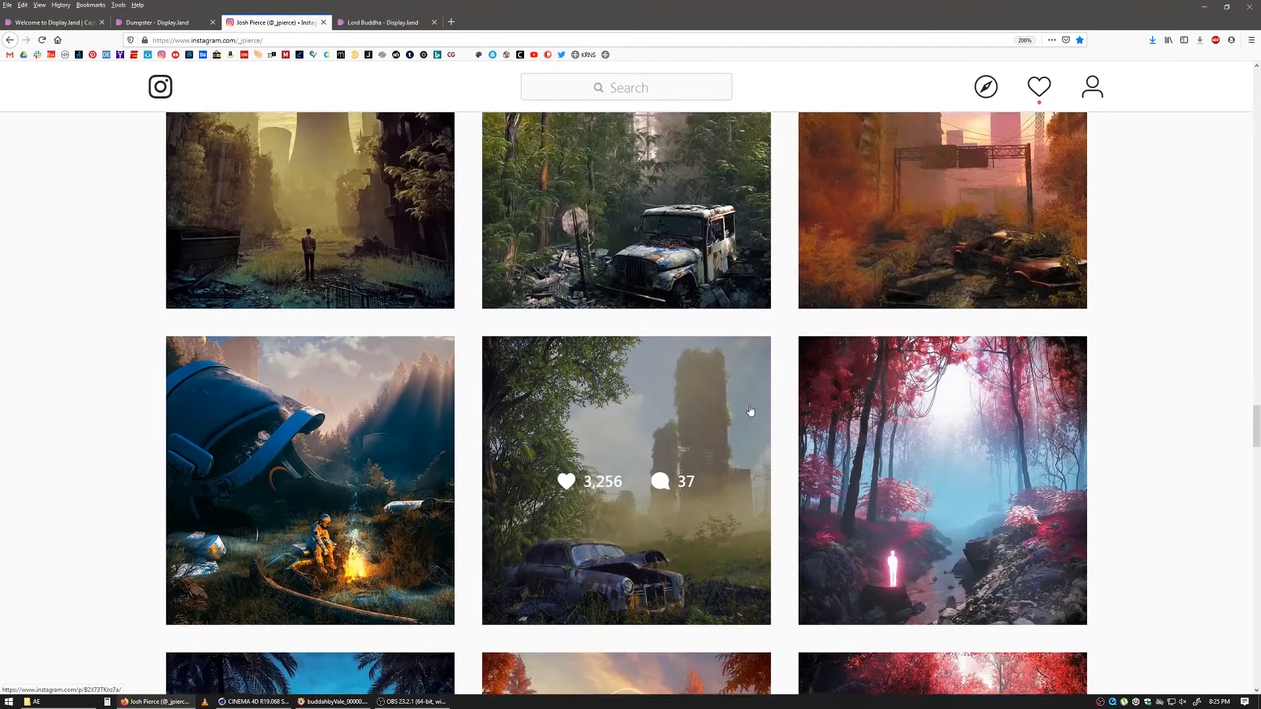
pyautogui.click(925, 467)
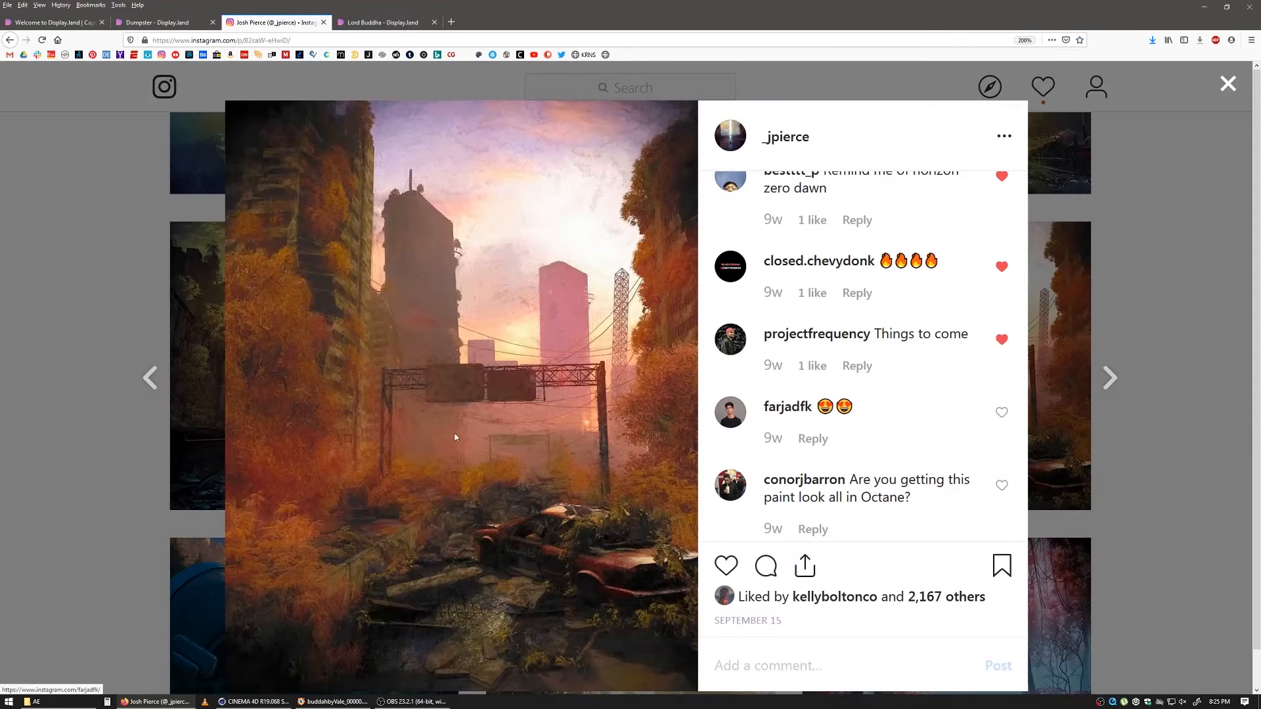
pyautogui.click(1197, 435)
# Step: View the Instagram post showing an abandoned car in front of overgrown towers, then return to the gallery
pyautogui.scroll(-4, 710, 455)
pyautogui.scroll(4, 709, 456)
pyautogui.scroll(-3, 710, 456)
pyautogui.click(709, 455)
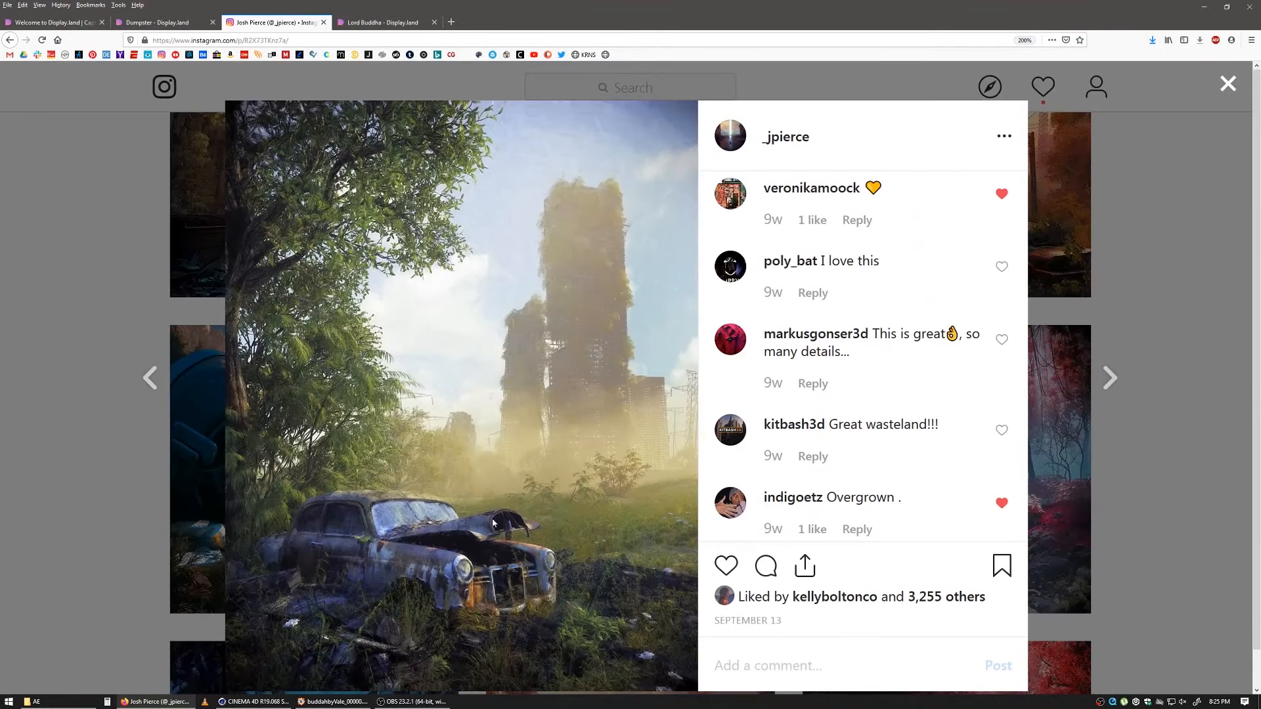
pyautogui.click(1145, 423)
# Step: Look through more of the gallery and open the artwork of misty overgrown towers with a lone figure and a derelict car
pyautogui.scroll(-10, 809, 428)
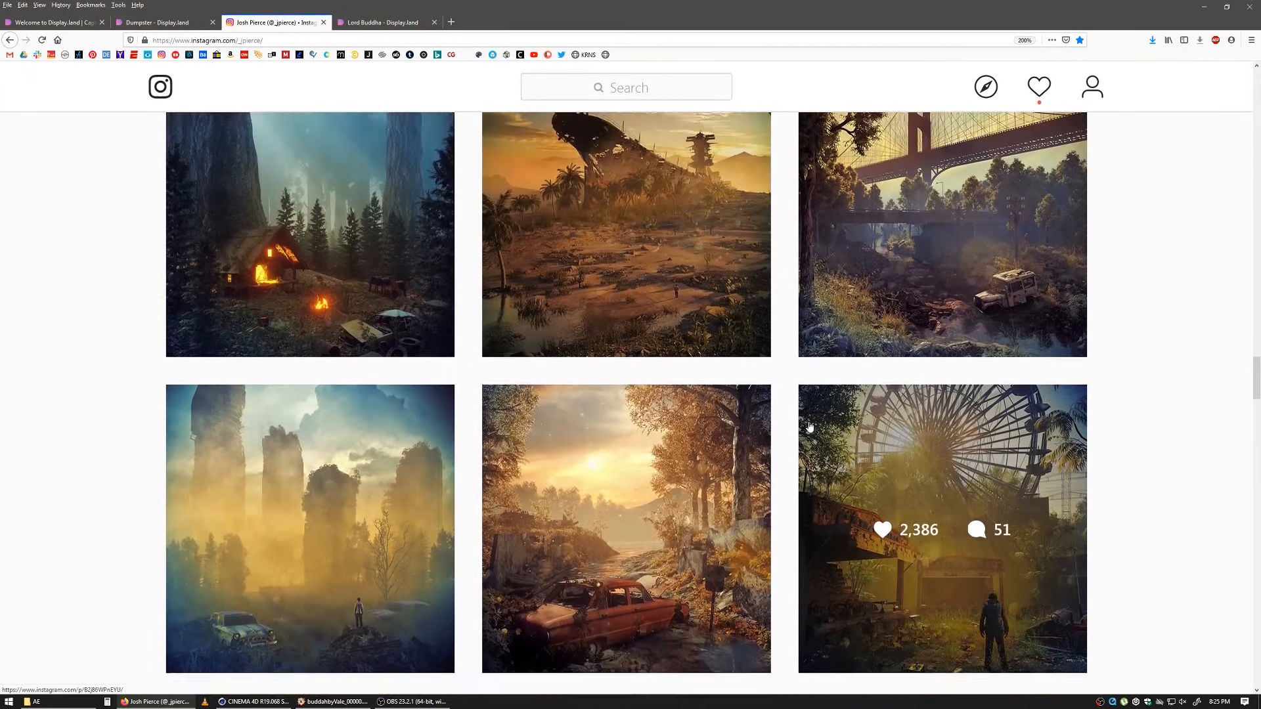
pyautogui.scroll(8, 809, 428)
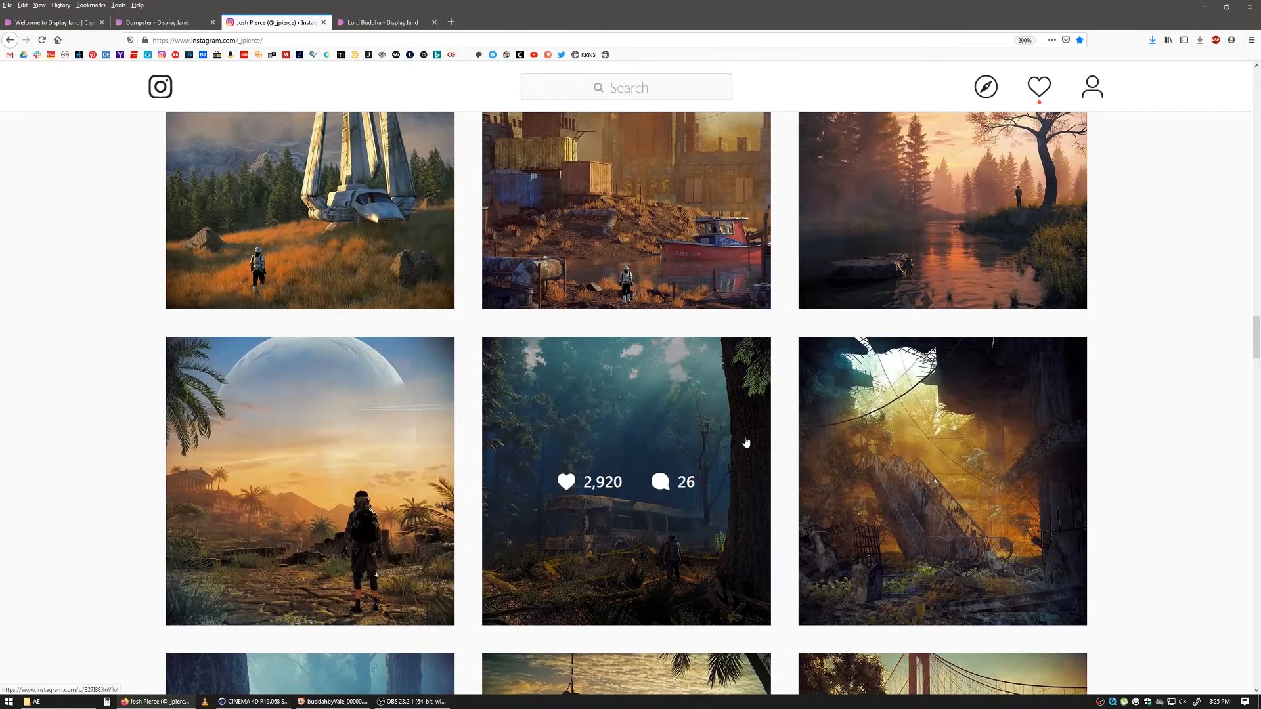
pyautogui.scroll(-5, 746, 443)
pyautogui.scroll(-4, 683, 482)
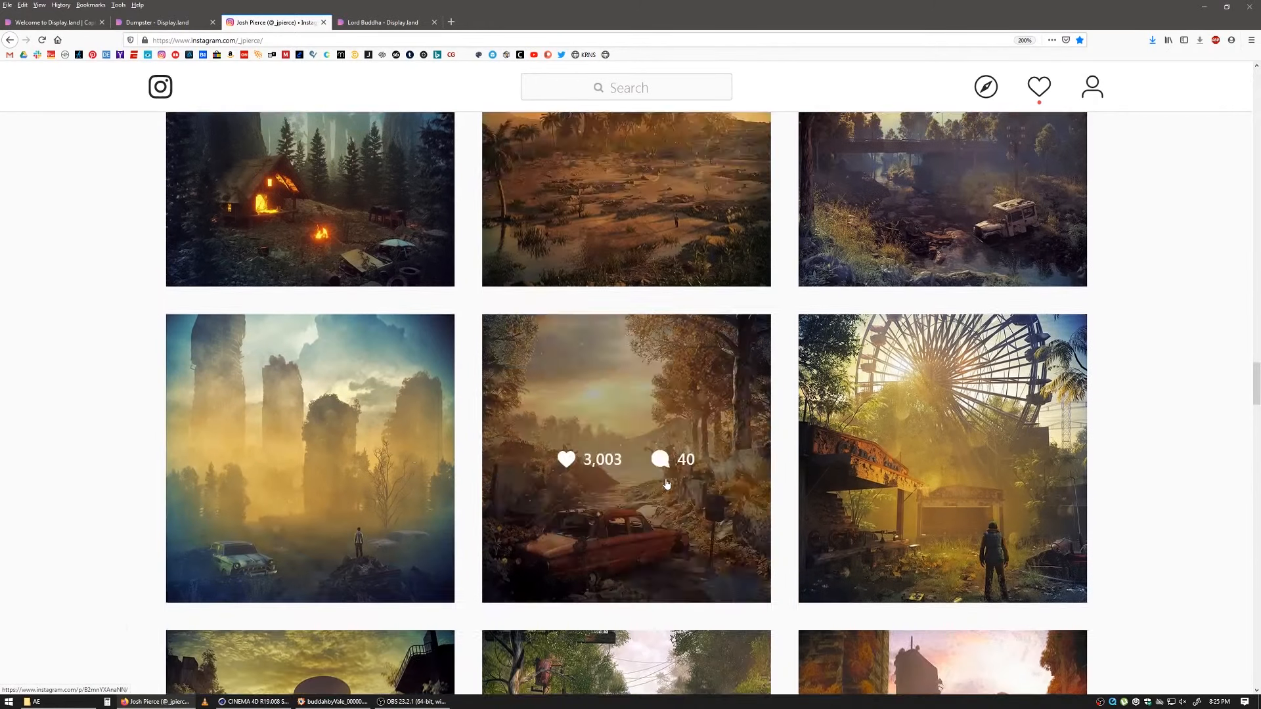
pyautogui.click(402, 476)
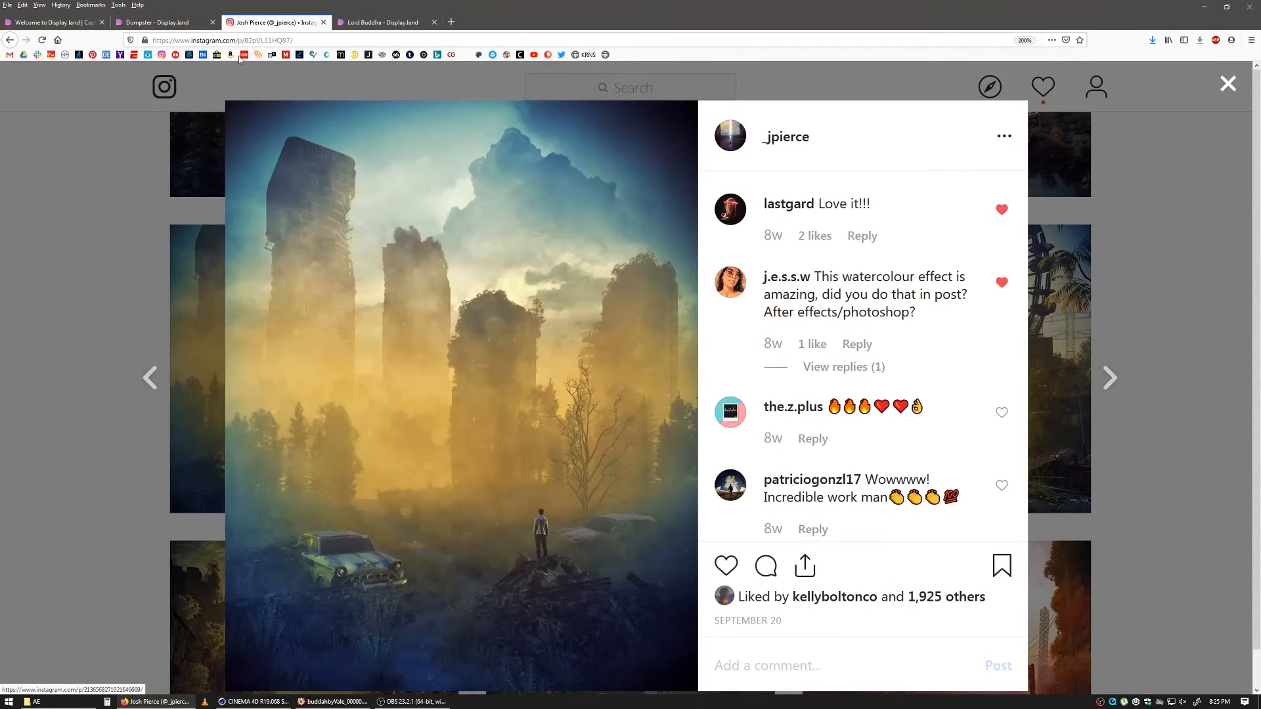
# Step: Return to the Dumpster scan in the browser, then switch to Cinema 4D and examine its imported mesh from several angles and distances
pyautogui.click(164, 25)
pyautogui.moveTo(628, 405)
pyautogui.mouseDown()
pyautogui.moveTo(522, 412)
pyautogui.moveTo(628, 434)
pyautogui.moveTo(627, 420)
pyautogui.mouseUp()
pyautogui.click(255, 701)
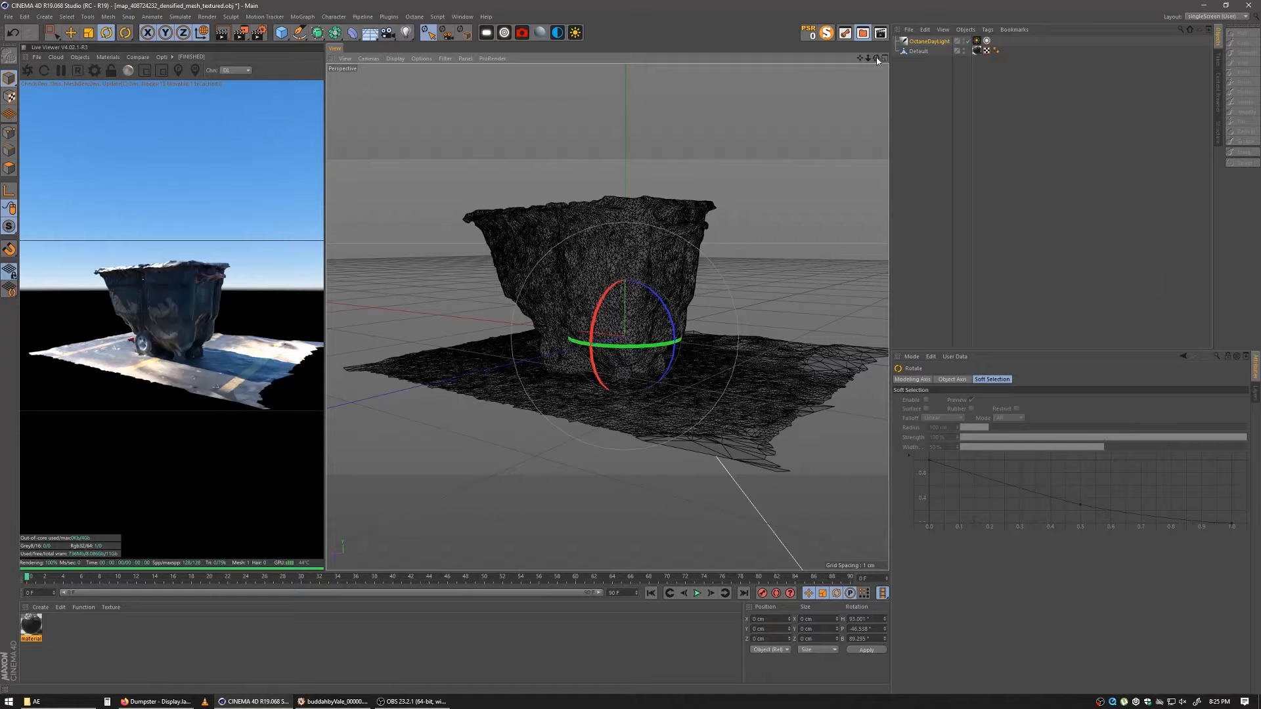
pyautogui.moveTo(877, 60)
pyautogui.mouseDown()
pyautogui.moveTo(778, 65)
pyautogui.moveTo(870, 61)
pyautogui.moveTo(834, 82)
pyautogui.moveTo(851, 89)
pyautogui.moveTo(857, 49)
pyautogui.moveTo(865, 69)
pyautogui.moveTo(820, 66)
pyautogui.moveTo(884, 71)
pyautogui.mouseUp()
pyautogui.scroll(-2, 607, 317)
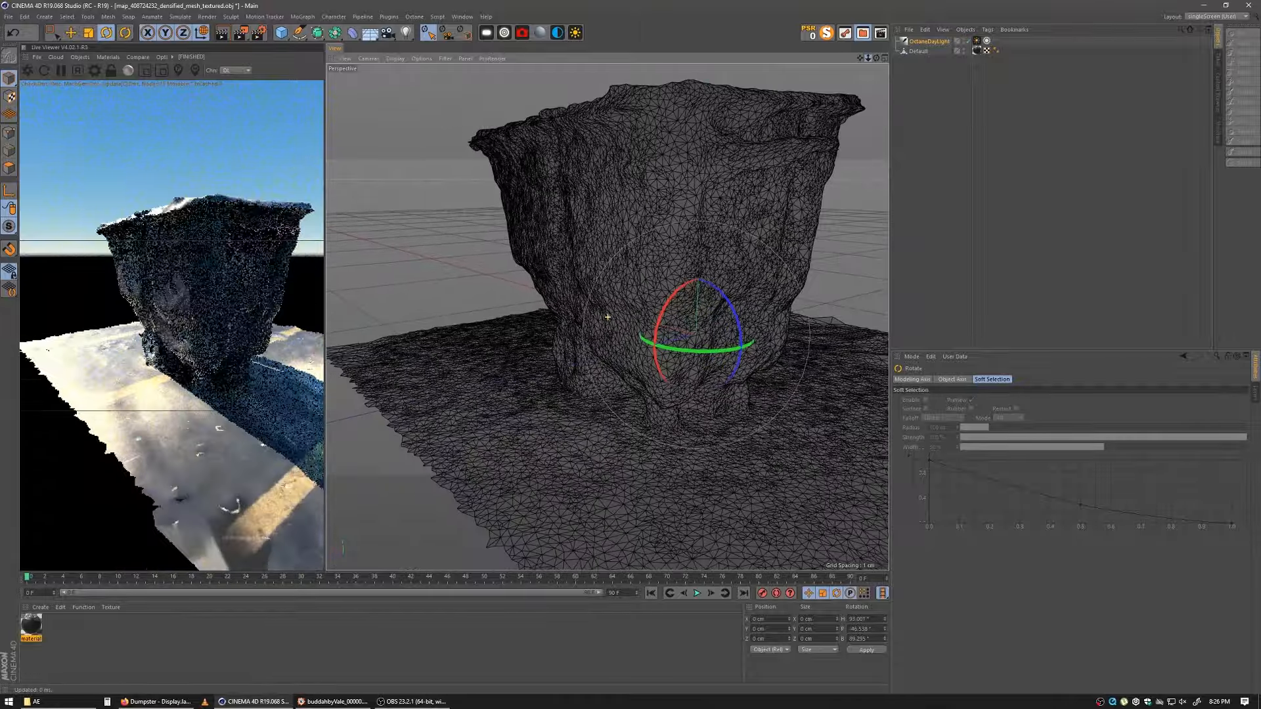
pyautogui.scroll(-4, 608, 317)
pyautogui.scroll(4, 607, 317)
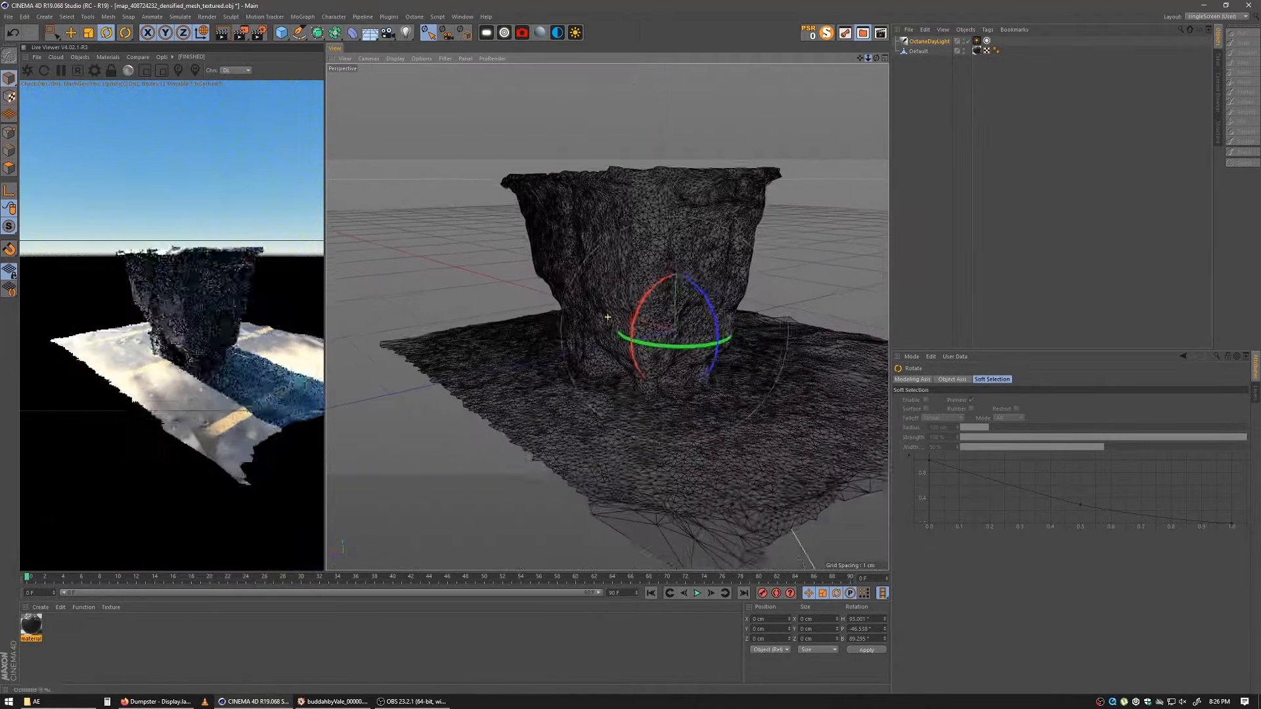
pyautogui.scroll(-8, 608, 317)
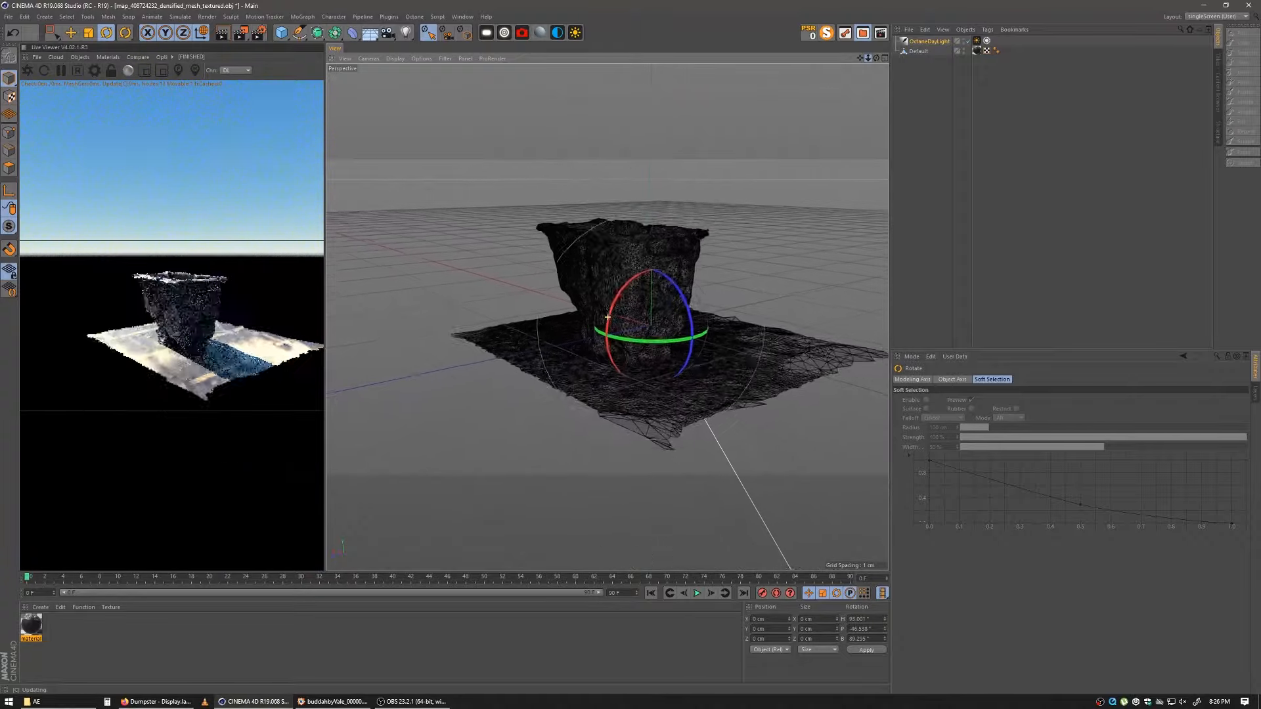
pyautogui.scroll(8, 608, 318)
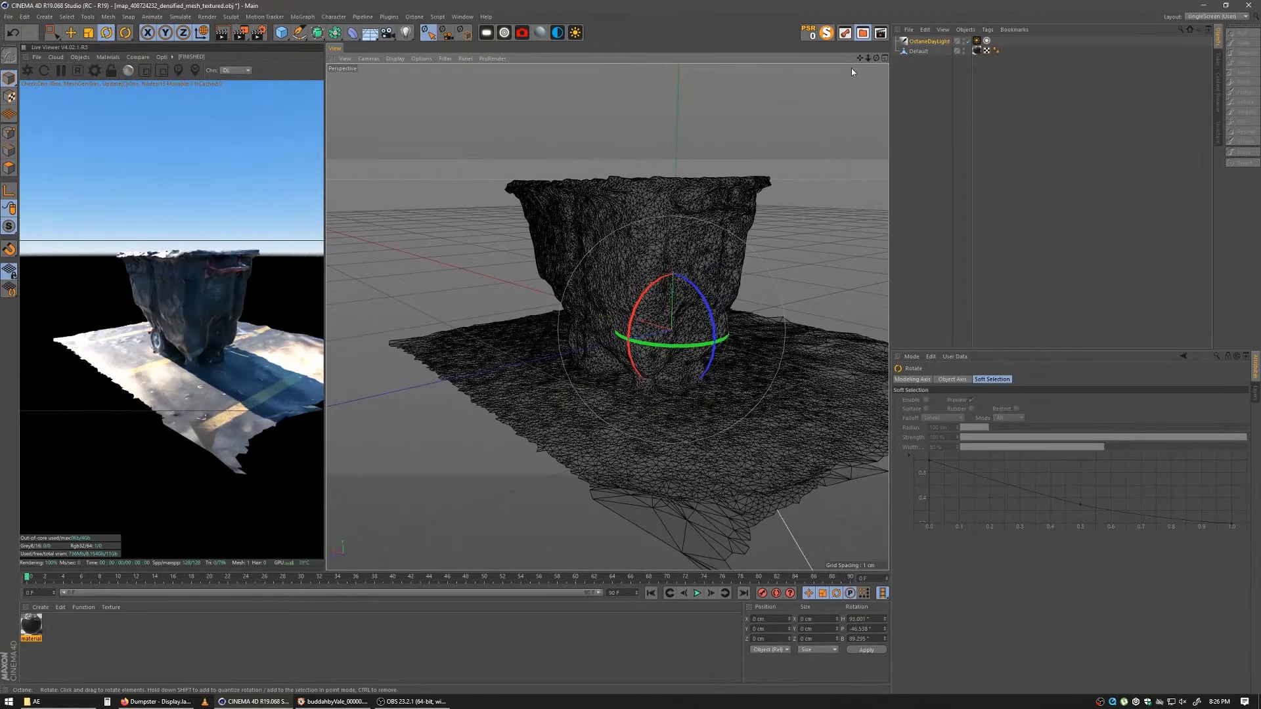
pyautogui.moveTo(876, 58); pyautogui.dragTo(919, 53)
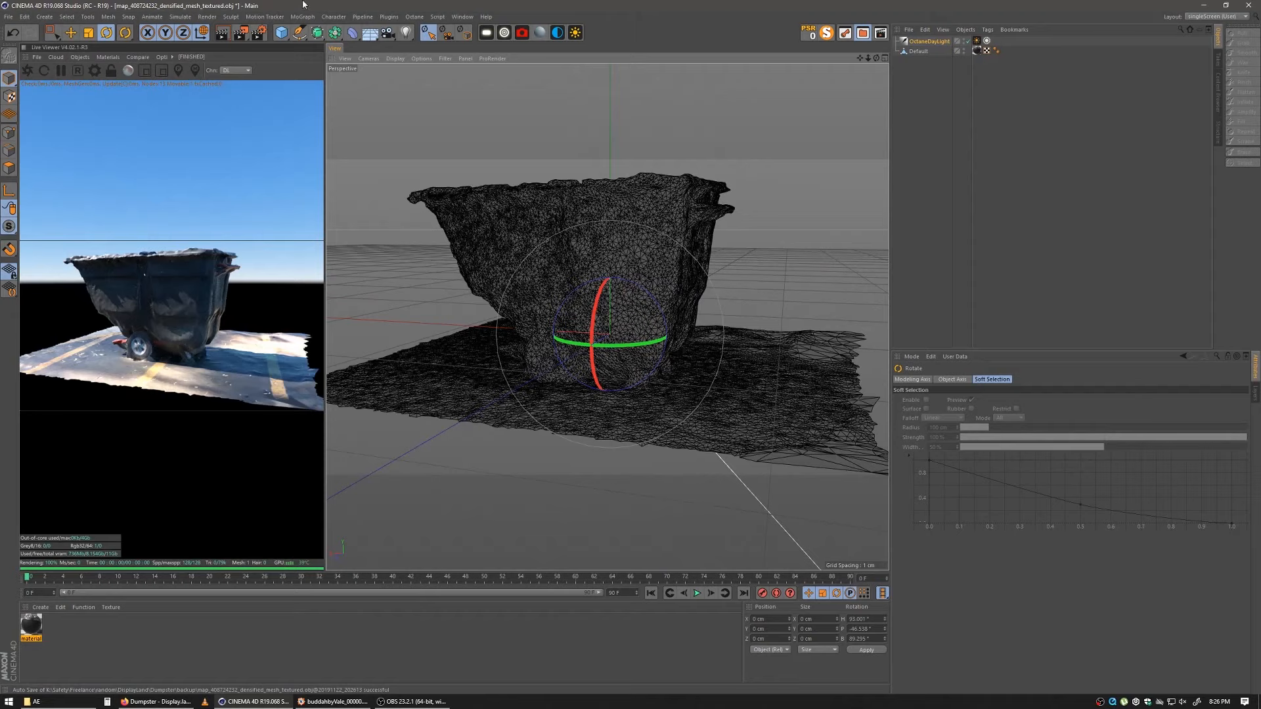
# Step: View the finished Buddha artwork in FastStone Image Viewer, then examine the Lord Buddha scan on Display.land in the browser from several angles
pyautogui.click(336, 701)
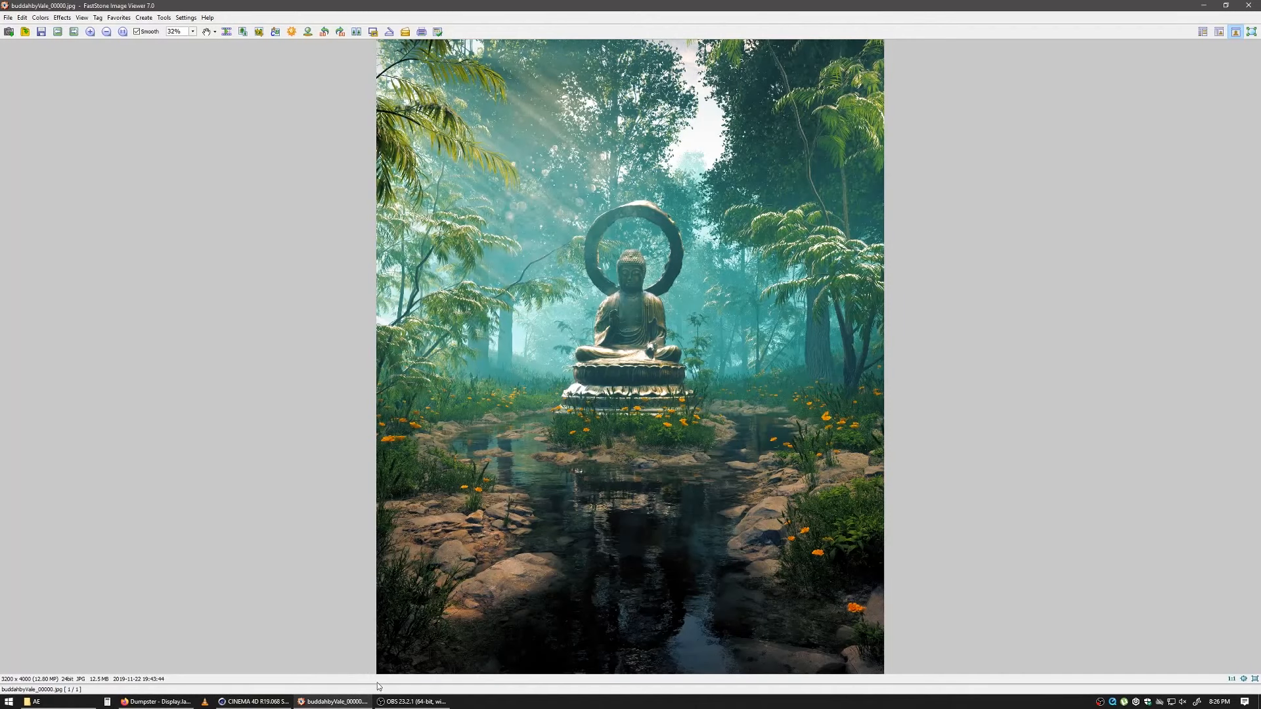
pyautogui.click(181, 703)
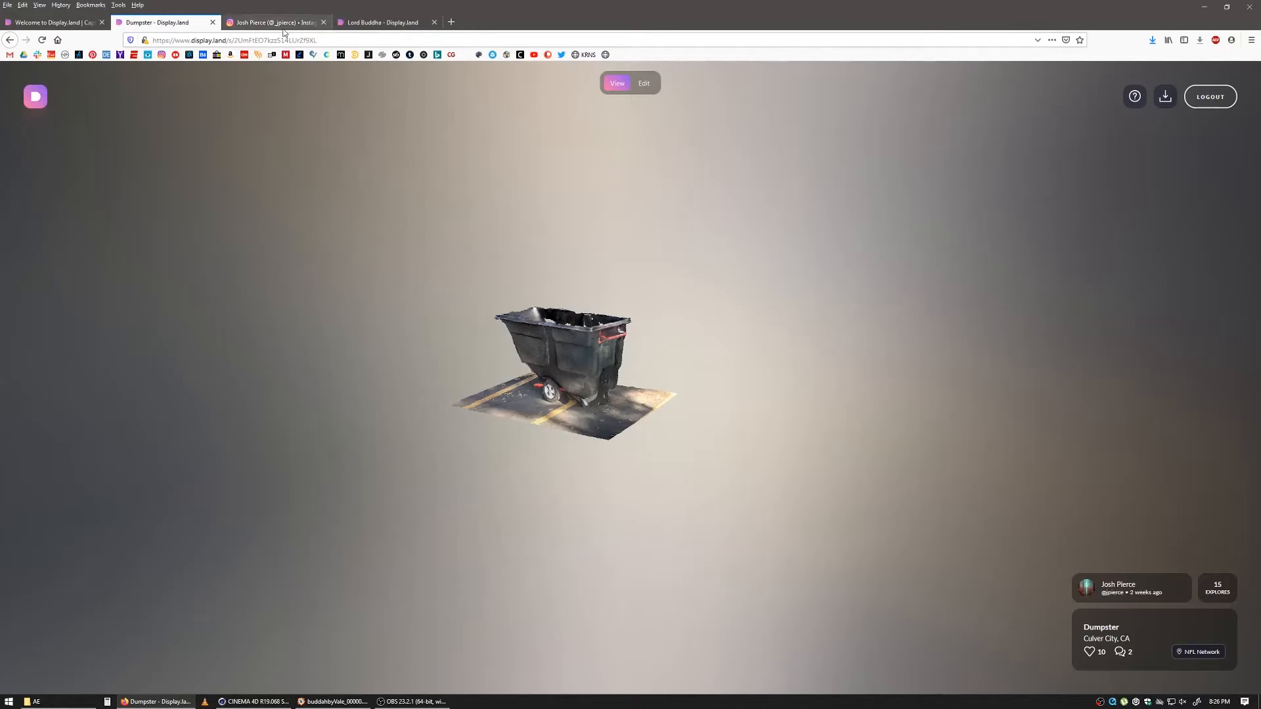
pyautogui.click(381, 22)
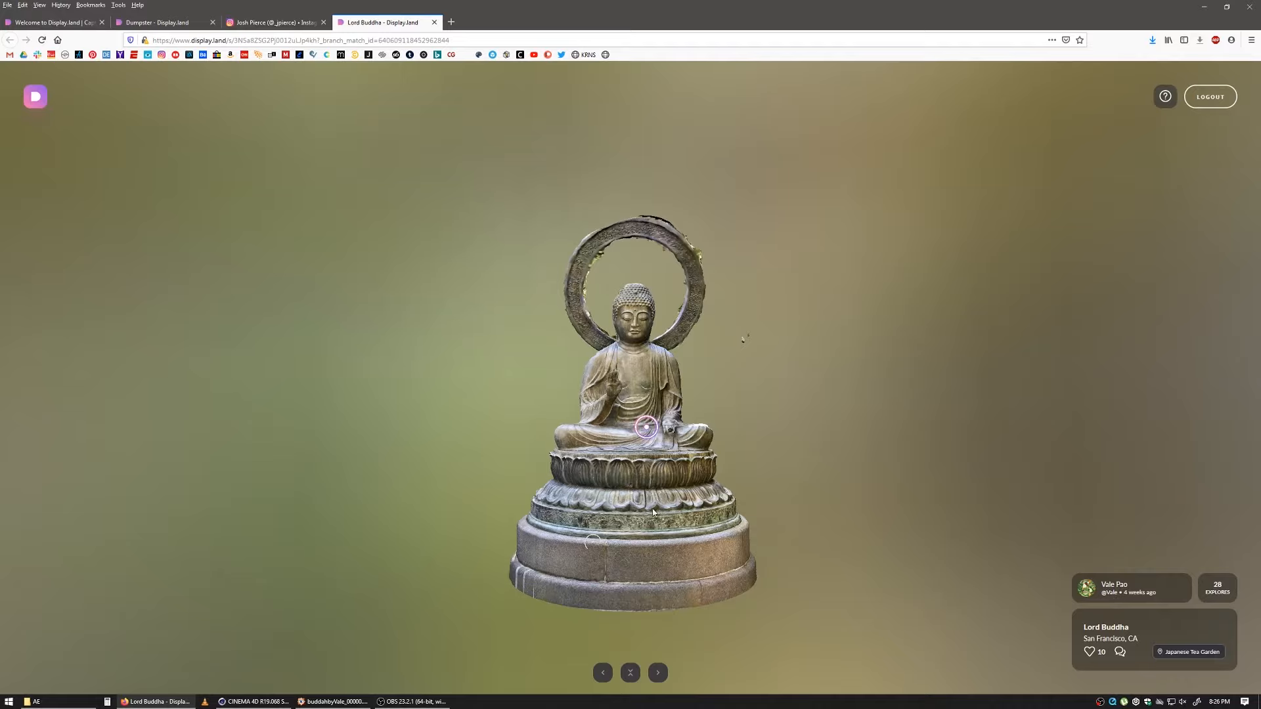
pyautogui.moveTo(613, 501); pyautogui.dragTo(841, 523)
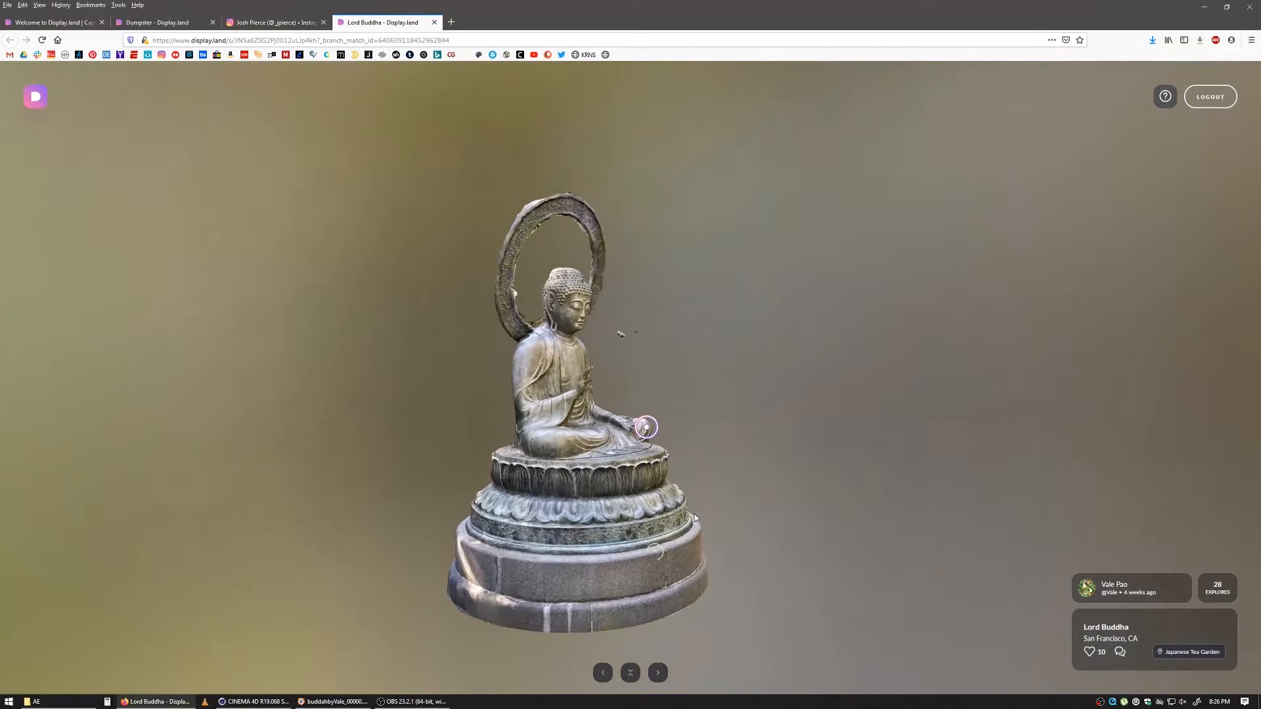
pyautogui.moveTo(695, 519); pyautogui.dragTo(551, 438)
pyautogui.moveTo(604, 475); pyautogui.dragTo(766, 581)
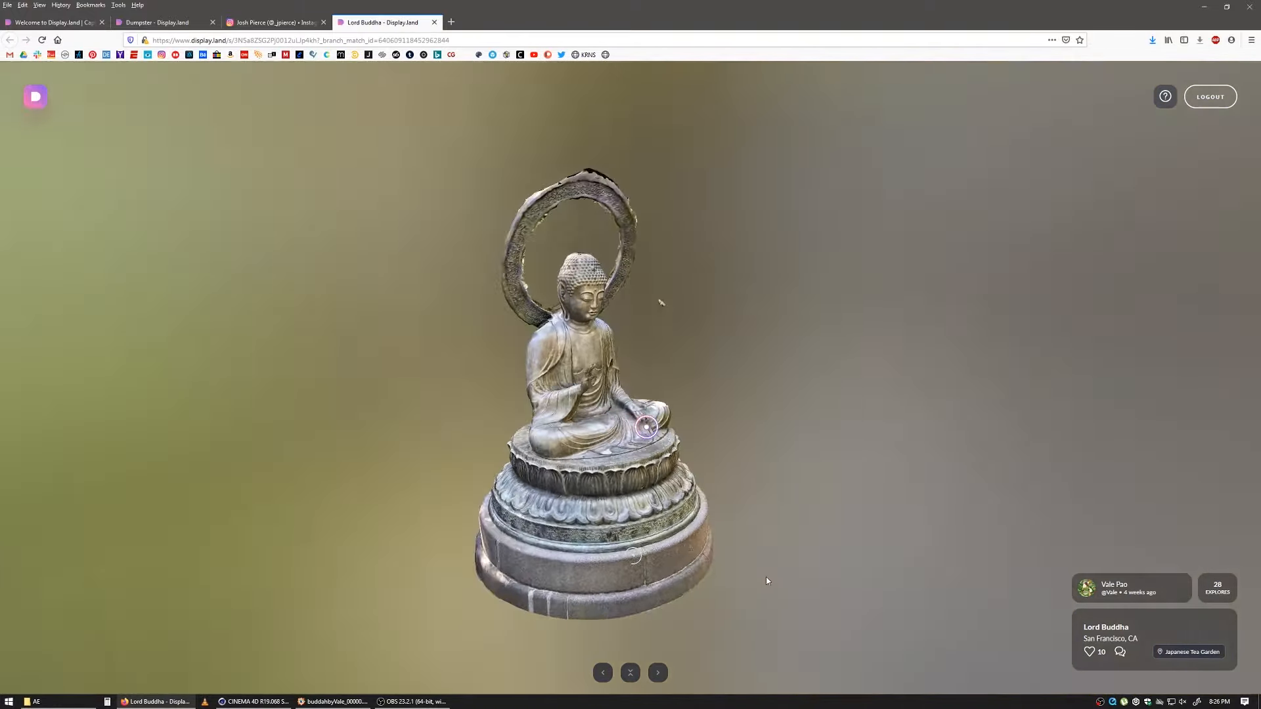
pyautogui.moveTo(640, 545); pyautogui.dragTo(566, 523)
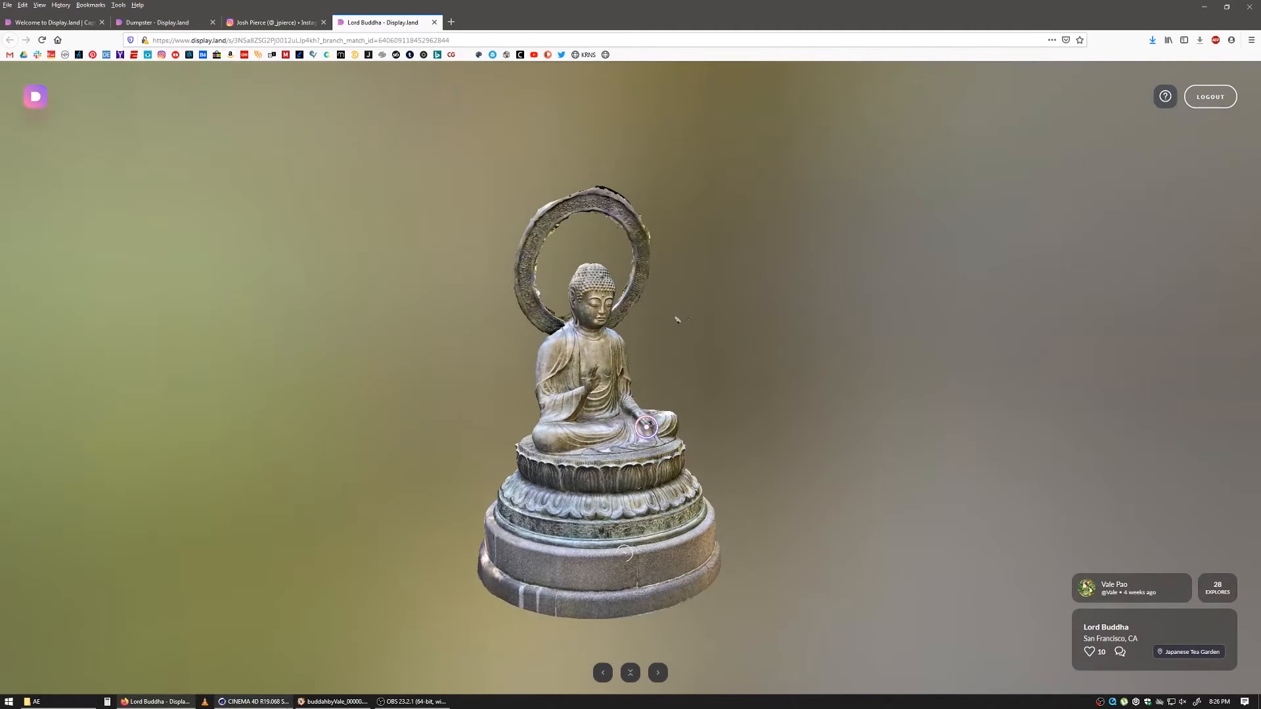
# Step: Switch to Cinema 4D, bring up the open buddah_Tut.c4d project and start its Octane live render
pyautogui.click(272, 703)
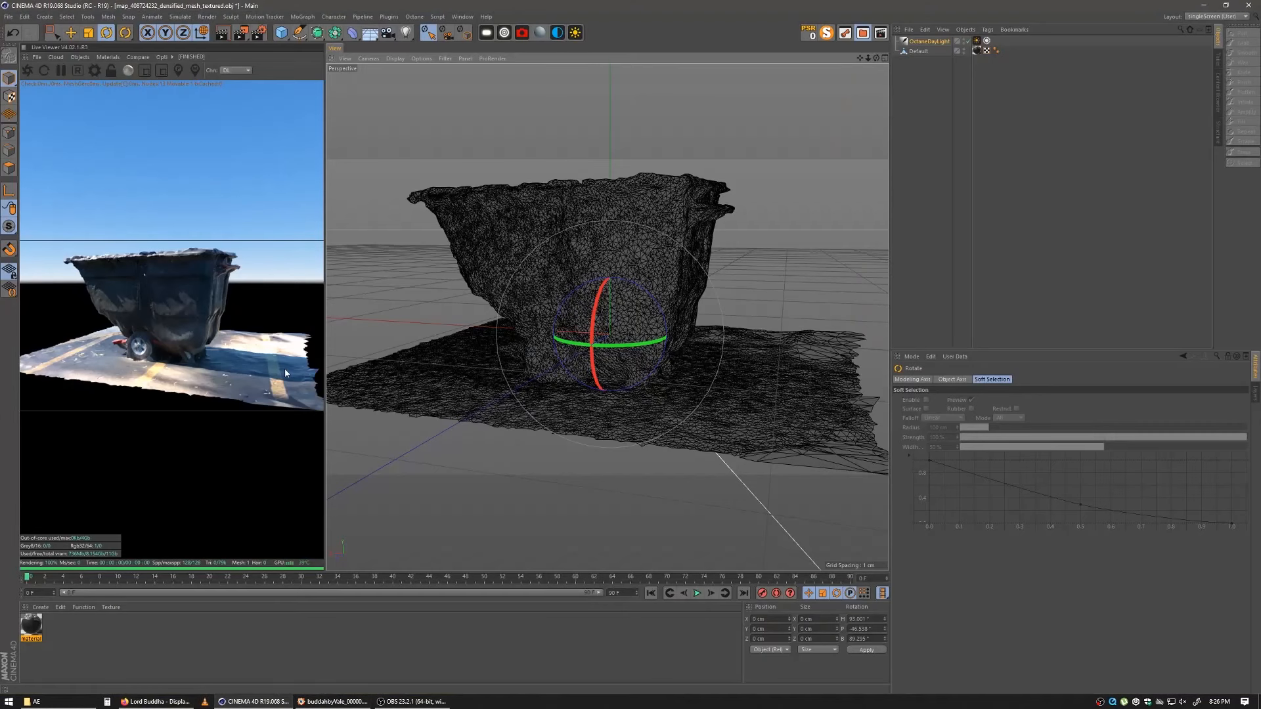
pyautogui.click(467, 20)
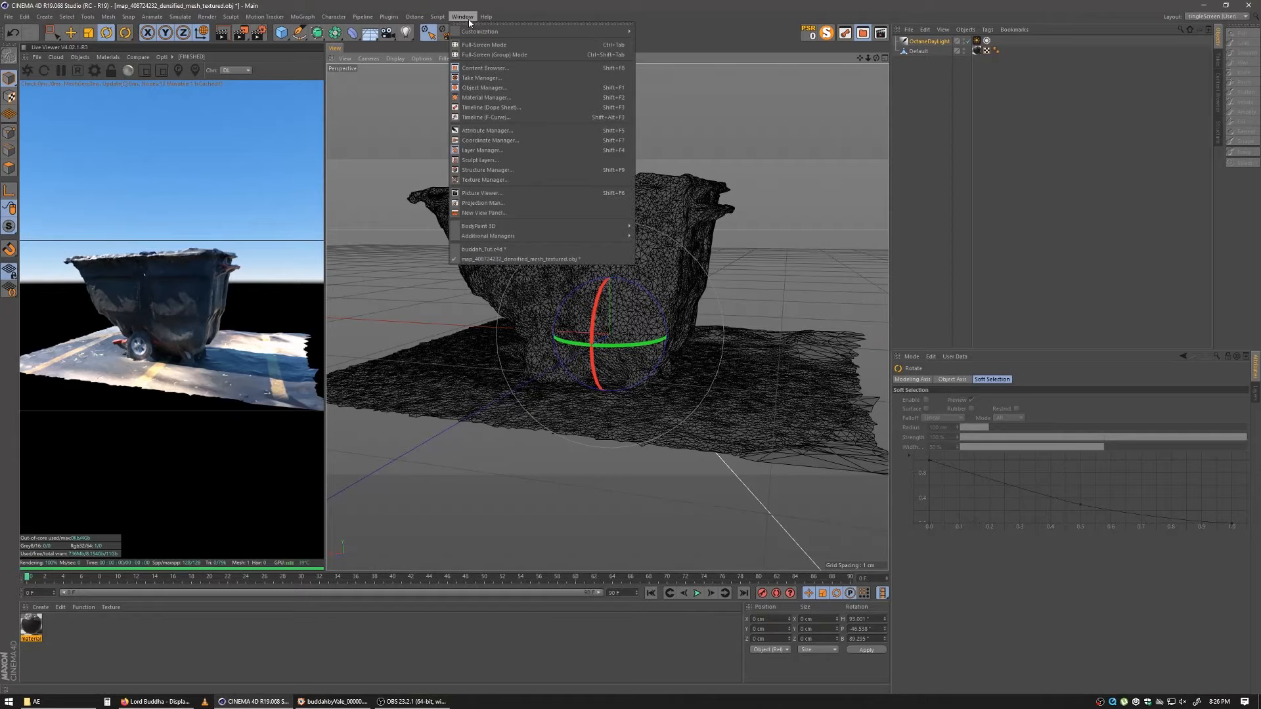
pyautogui.click(484, 250)
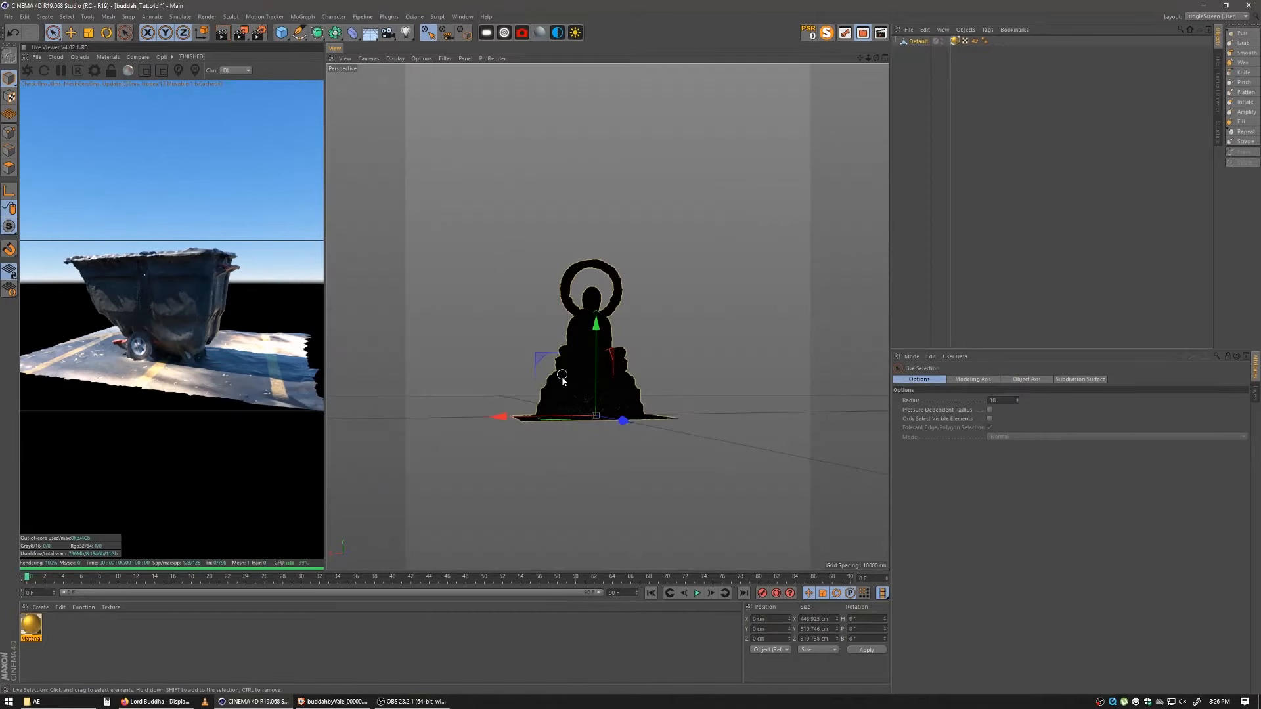
pyautogui.click(28, 70)
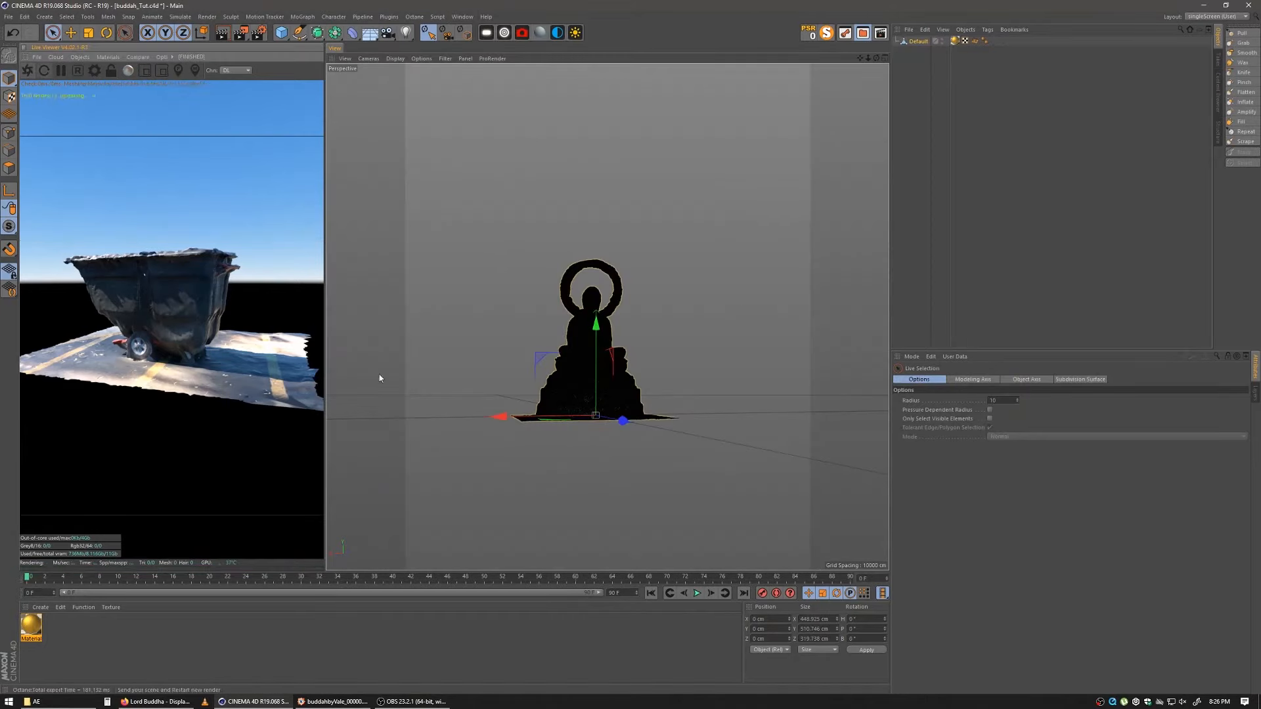
# Step: Examine the Buddha statue mesh from the front and close up around its tiered pedestal and the scanned ground plane
pyautogui.keyDown('alt'); pyautogui.moveTo(620, 376); pyautogui.dragTo(600, 376); pyautogui.keyUp('alt')
pyautogui.scroll(5, 600, 376)
pyautogui.keyDown('alt'); pyautogui.moveTo(600, 375); pyautogui.dragTo(641, 334, button='middle'); pyautogui.keyUp('alt')
pyautogui.scroll(-2, 686, 322)
pyautogui.keyDown('alt'); pyautogui.moveTo(687, 321); pyautogui.dragTo(594, 371); pyautogui.keyUp('alt')
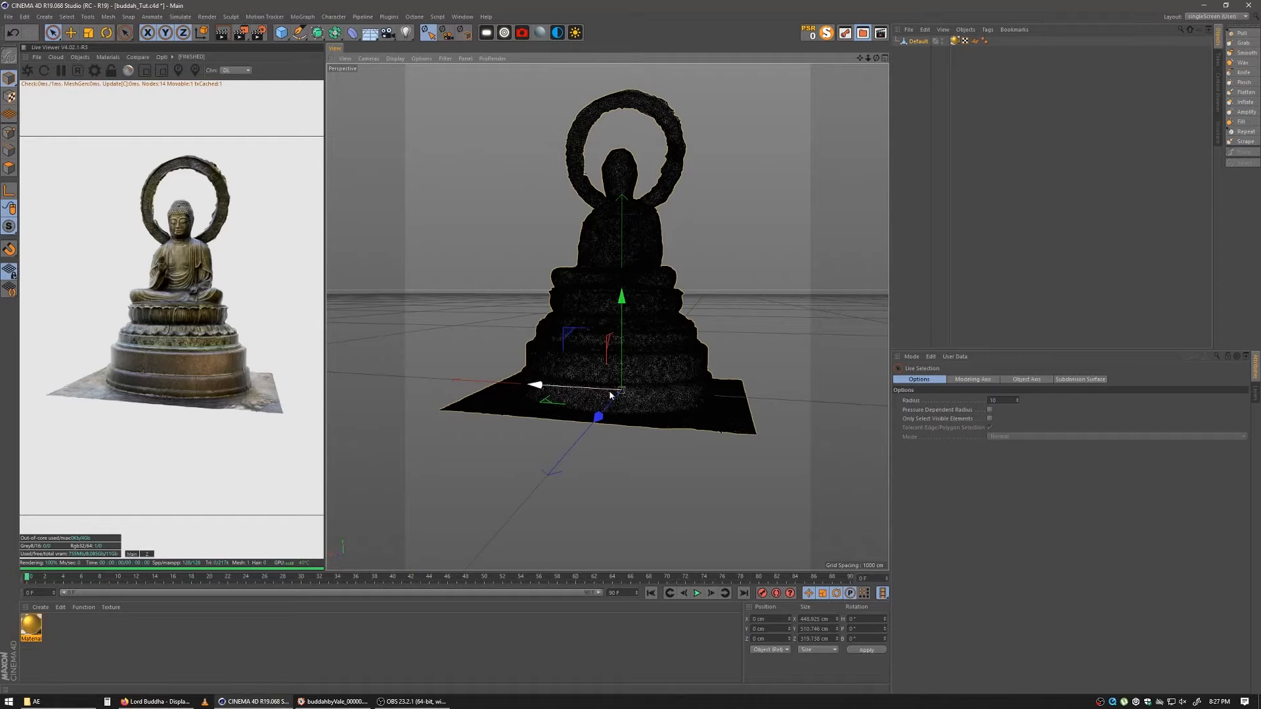
pyautogui.scroll(6, 601, 354)
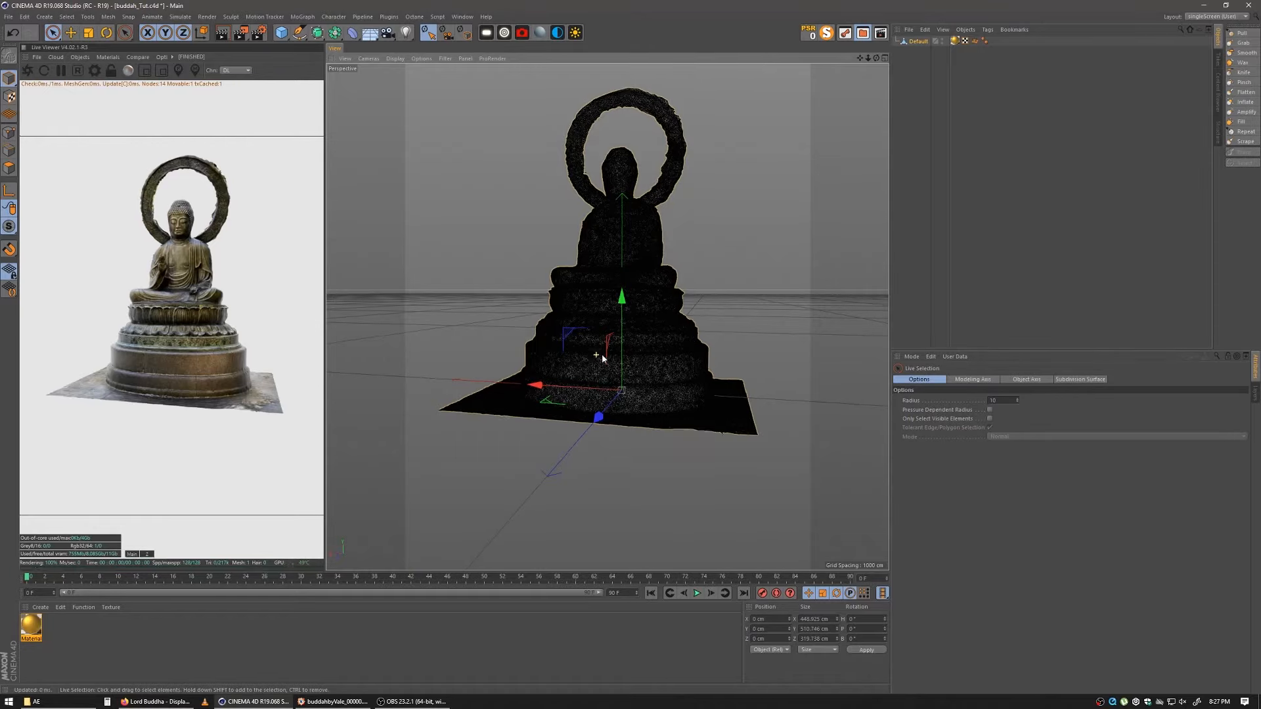
pyautogui.scroll(3, 682, 377)
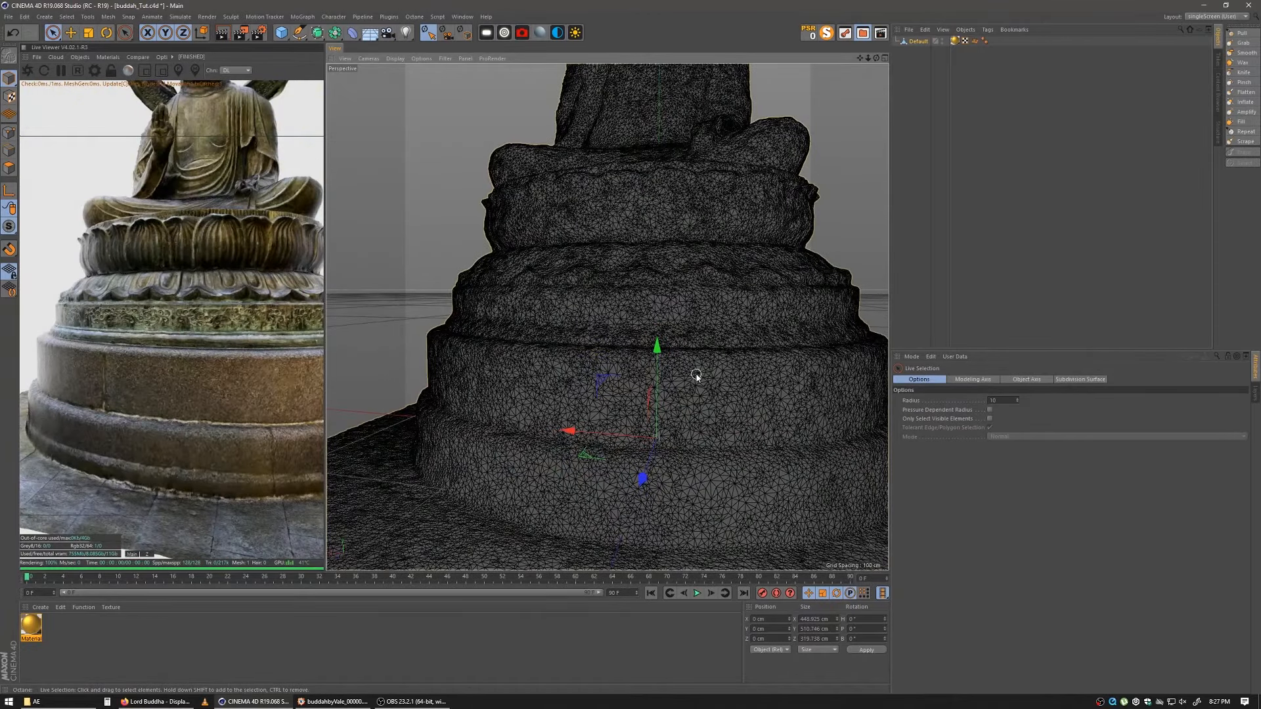
pyautogui.scroll(-1, 712, 361)
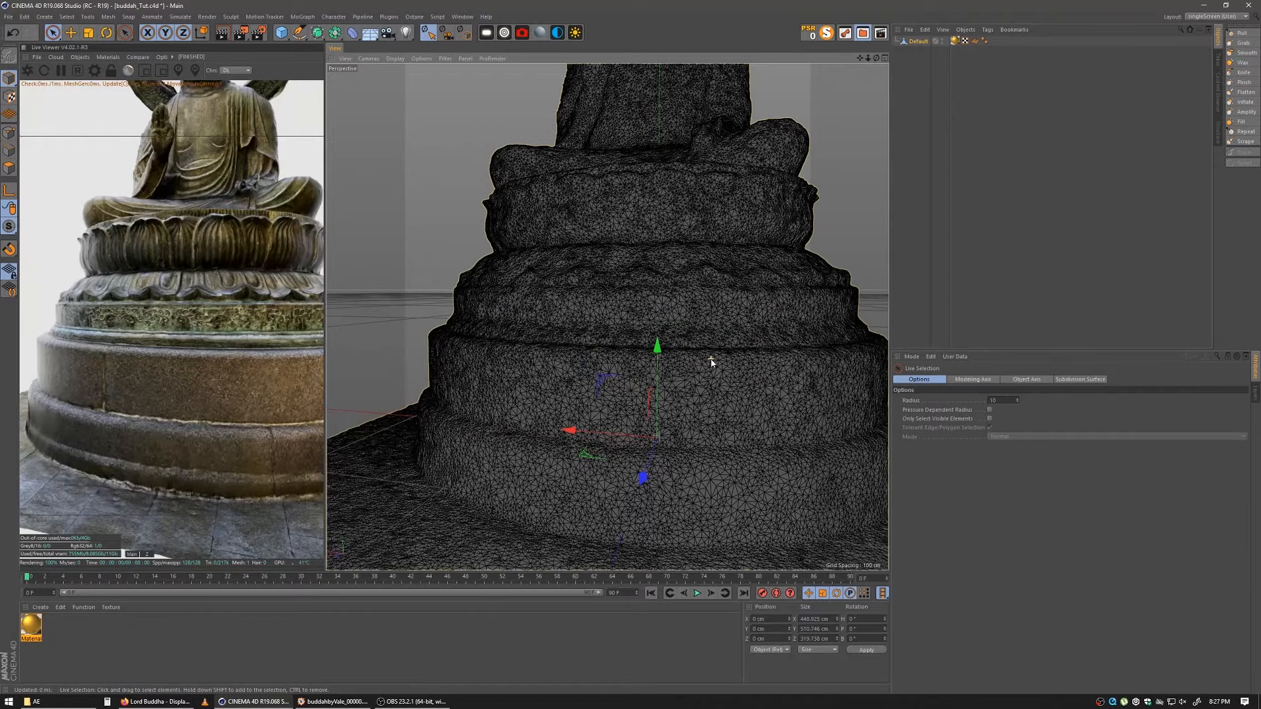
pyautogui.keyDown('alt'); pyautogui.moveTo(667, 416); pyautogui.dragTo(510, 305, button='middle'); pyautogui.keyUp('alt')
pyautogui.keyDown('alt'); pyautogui.moveTo(781, 440); pyautogui.dragTo(622, 470, button='middle'); pyautogui.keyUp('alt')
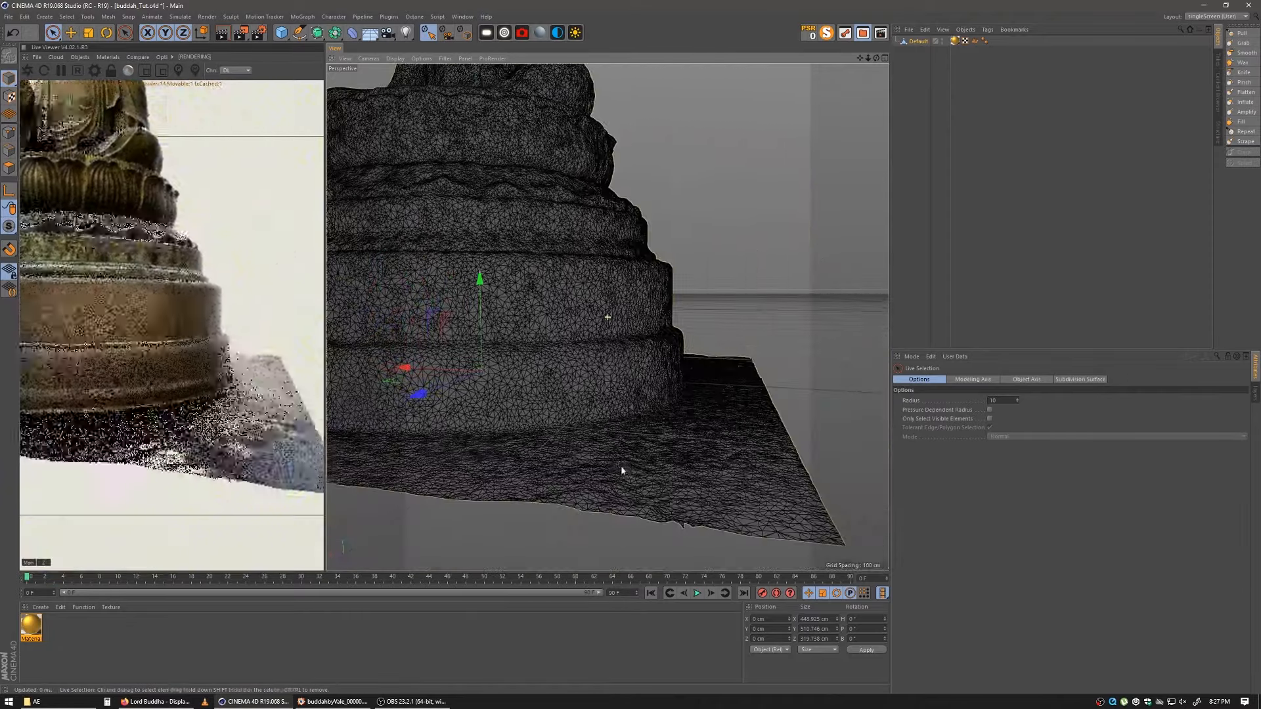
# Step: Examine the Buddha statue mesh and its live render from the side, the front and farther away
pyautogui.keyDown('alt'); pyautogui.moveTo(355, 335); pyautogui.dragTo(659, 465, button='middle'); pyautogui.keyUp('alt')
pyautogui.keyDown('alt'); pyautogui.moveTo(681, 436); pyautogui.dragTo(581, 439); pyautogui.keyUp('alt')
pyautogui.keyDown('alt'); pyautogui.moveTo(718, 484); pyautogui.dragTo(686, 493, button='right'); pyautogui.keyUp('alt')
pyautogui.keyDown('alt'); pyautogui.moveTo(687, 493); pyautogui.dragTo(656, 377, button='middle'); pyautogui.keyUp('alt')
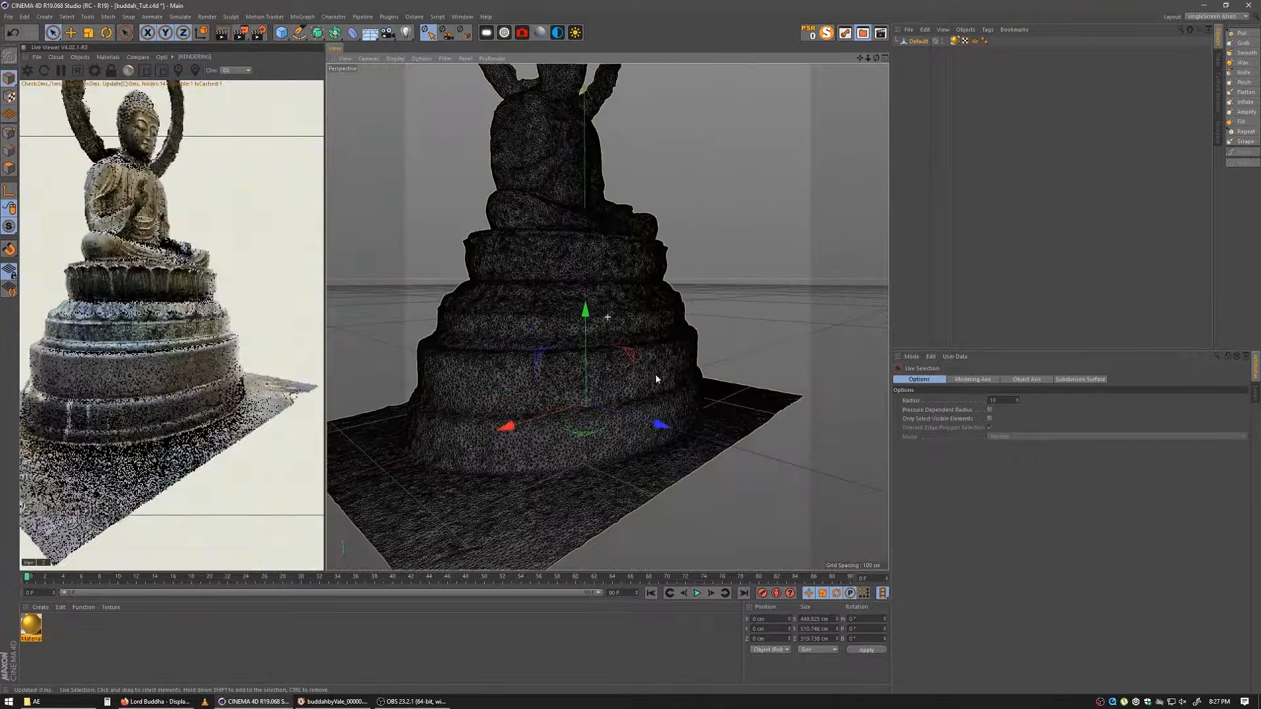
pyautogui.keyDown('alt'); pyautogui.moveTo(669, 423); pyautogui.dragTo(600, 420, button='right'); pyautogui.keyUp('alt')
pyautogui.keyDown('alt'); pyautogui.moveTo(637, 386); pyautogui.dragTo(712, 395); pyautogui.keyUp('alt')
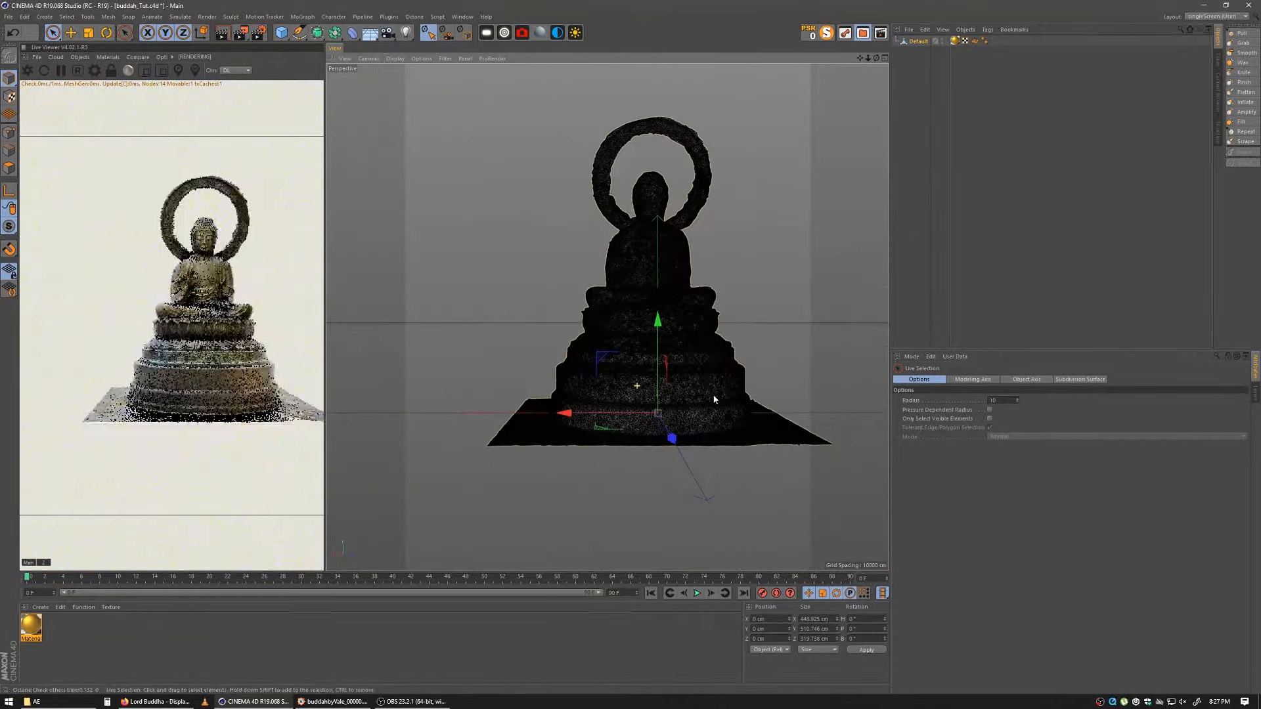
pyautogui.keyDown('alt'); pyautogui.moveTo(711, 393); pyautogui.dragTo(665, 409, button='right'); pyautogui.keyUp('alt')
pyautogui.keyDown('alt'); pyautogui.moveTo(665, 408); pyautogui.dragTo(632, 400, button='middle'); pyautogui.keyUp('alt')
pyautogui.keyDown('alt'); pyautogui.moveTo(637, 397); pyautogui.dragTo(695, 388); pyautogui.keyUp('alt')
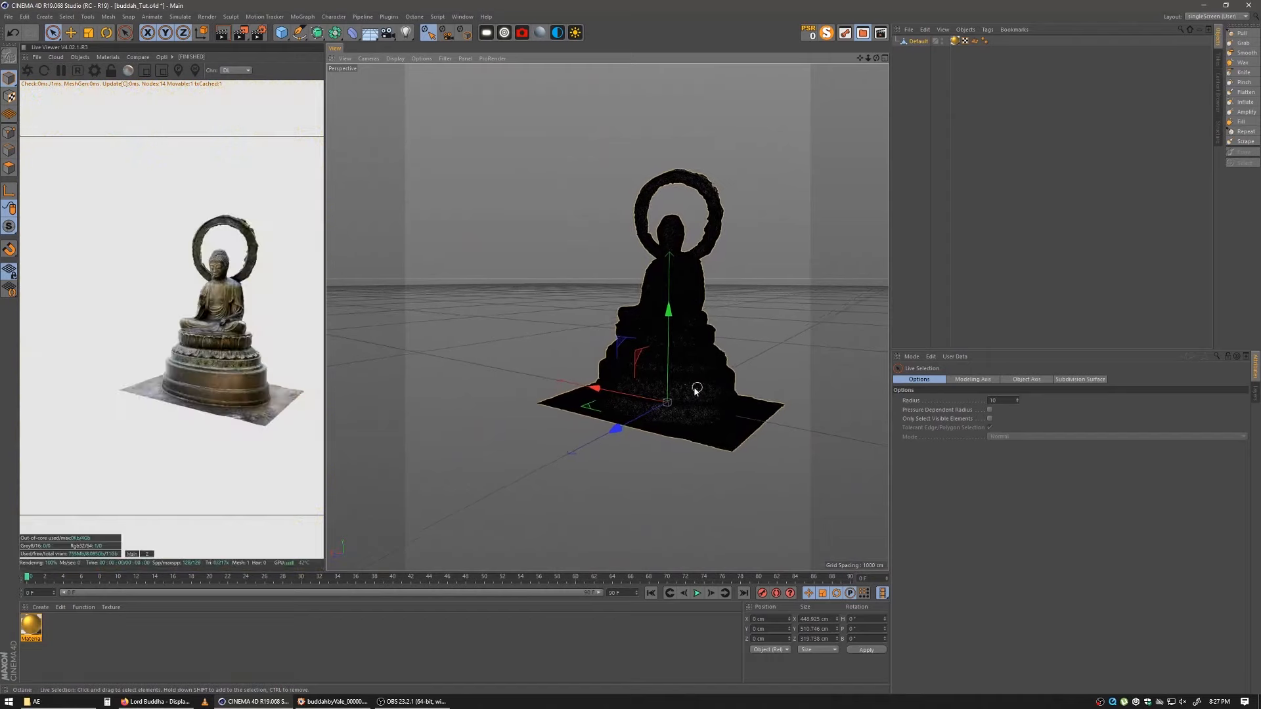
pyautogui.keyDown('alt'); pyautogui.moveTo(694, 388); pyautogui.dragTo(645, 397, button='right'); pyautogui.keyUp('alt')
pyautogui.keyDown('alt'); pyautogui.moveTo(644, 397); pyautogui.dragTo(587, 353, button='middle'); pyautogui.keyUp('alt')
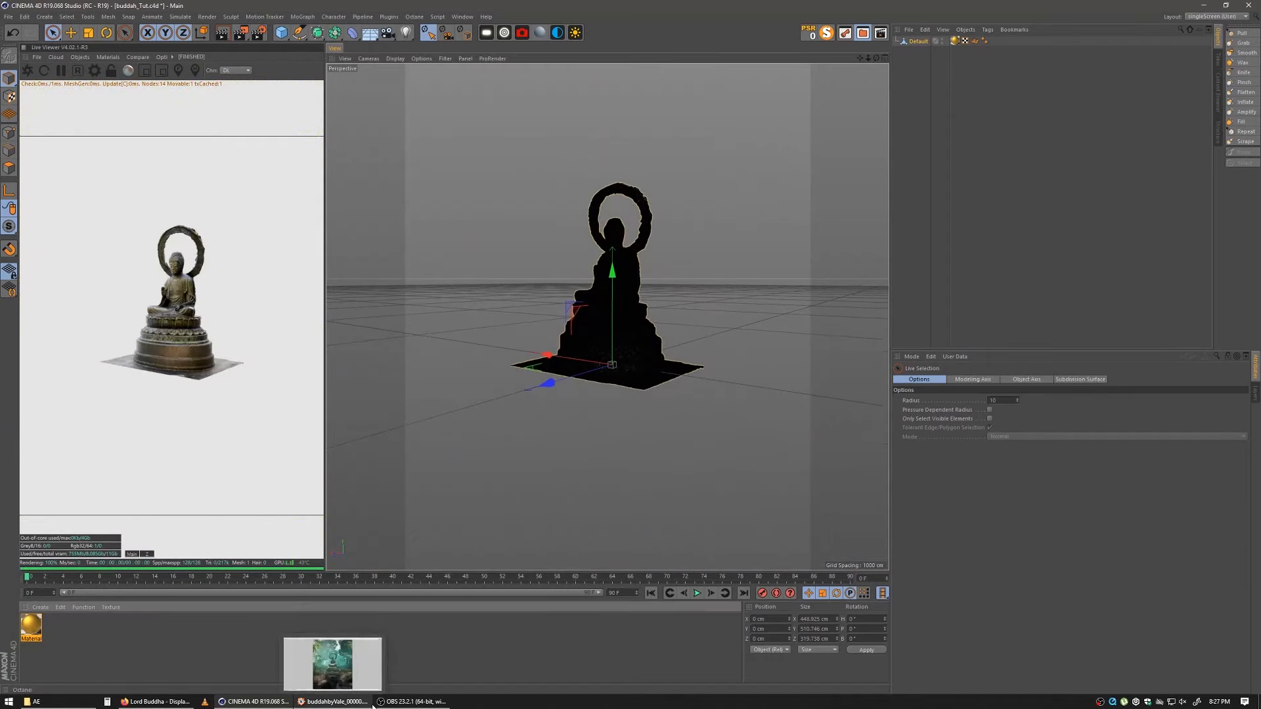
pyautogui.moveTo(413, 701)
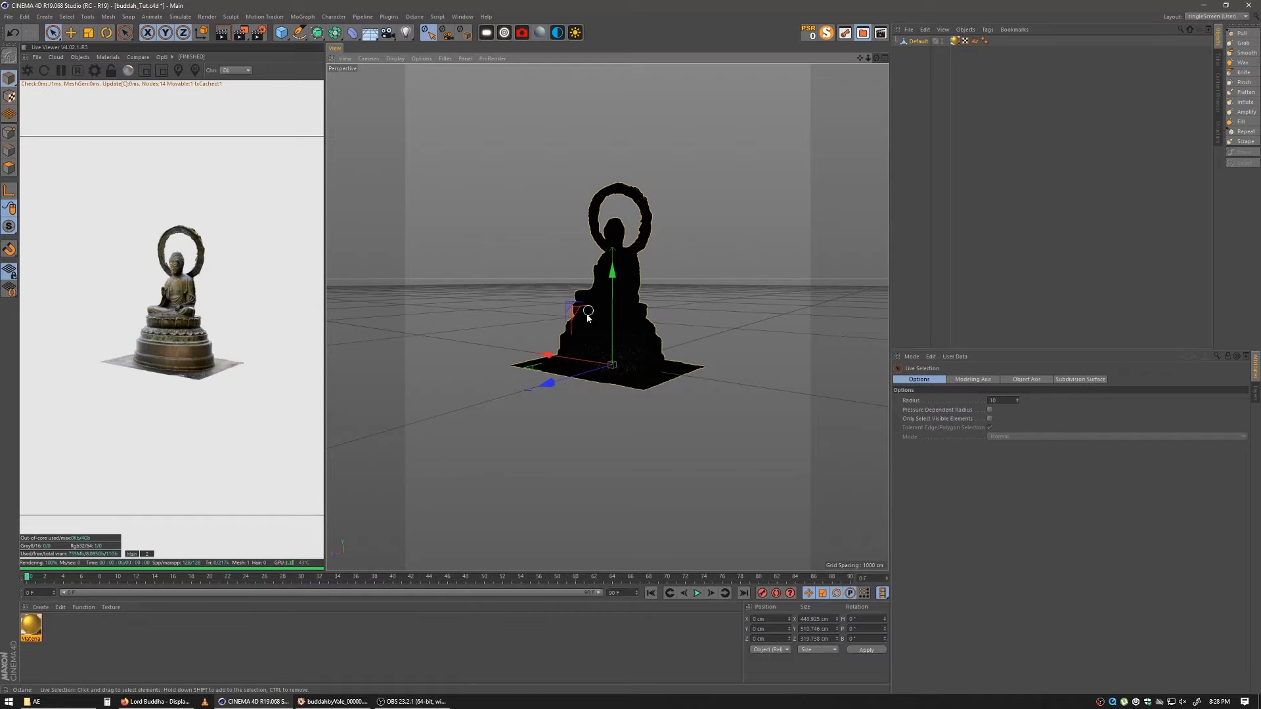
pyautogui.moveTo(597, 328)
pyautogui.keyDown('alt'); pyautogui.mouseDown(button='right')
pyautogui.moveTo(641, 328)
pyautogui.moveTo(616, 337)
pyautogui.mouseUp(button='right'); pyautogui.keyUp('alt')
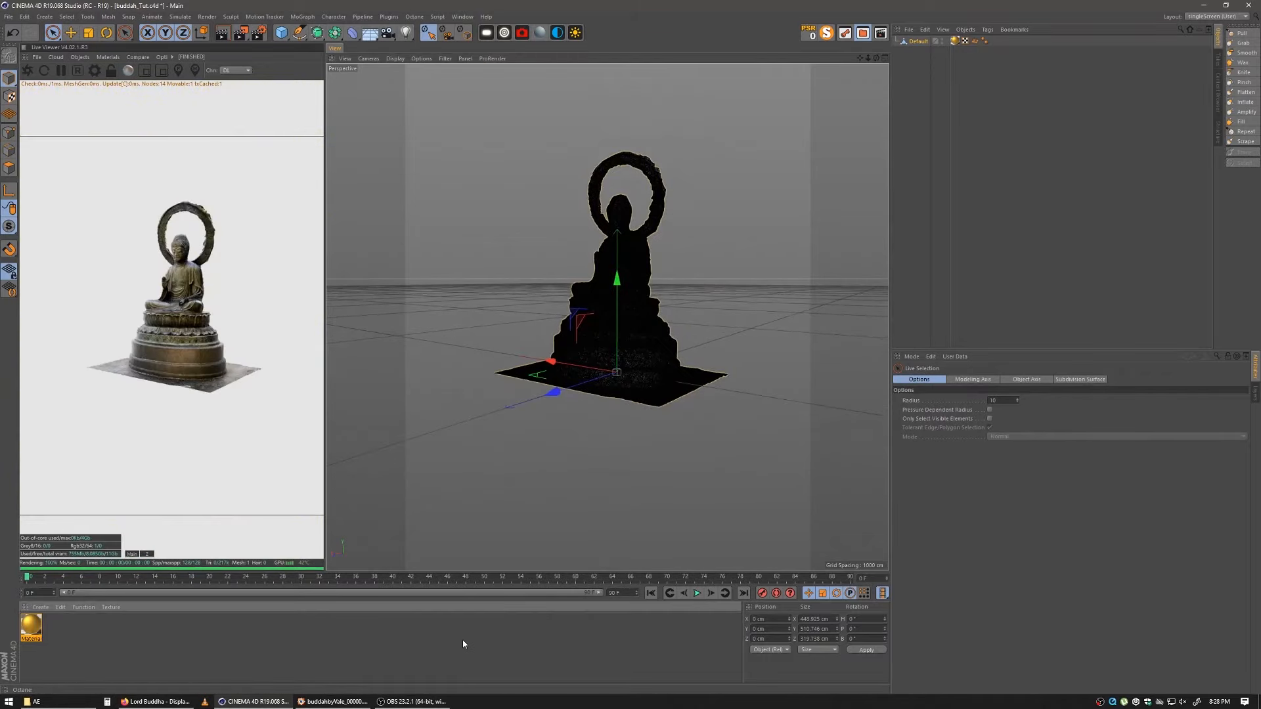
# Step: Switch to FastStone Image Viewer, study the finished Buddha artwork in a floating window, and return to Cinema 4D
pyautogui.click(333, 701)
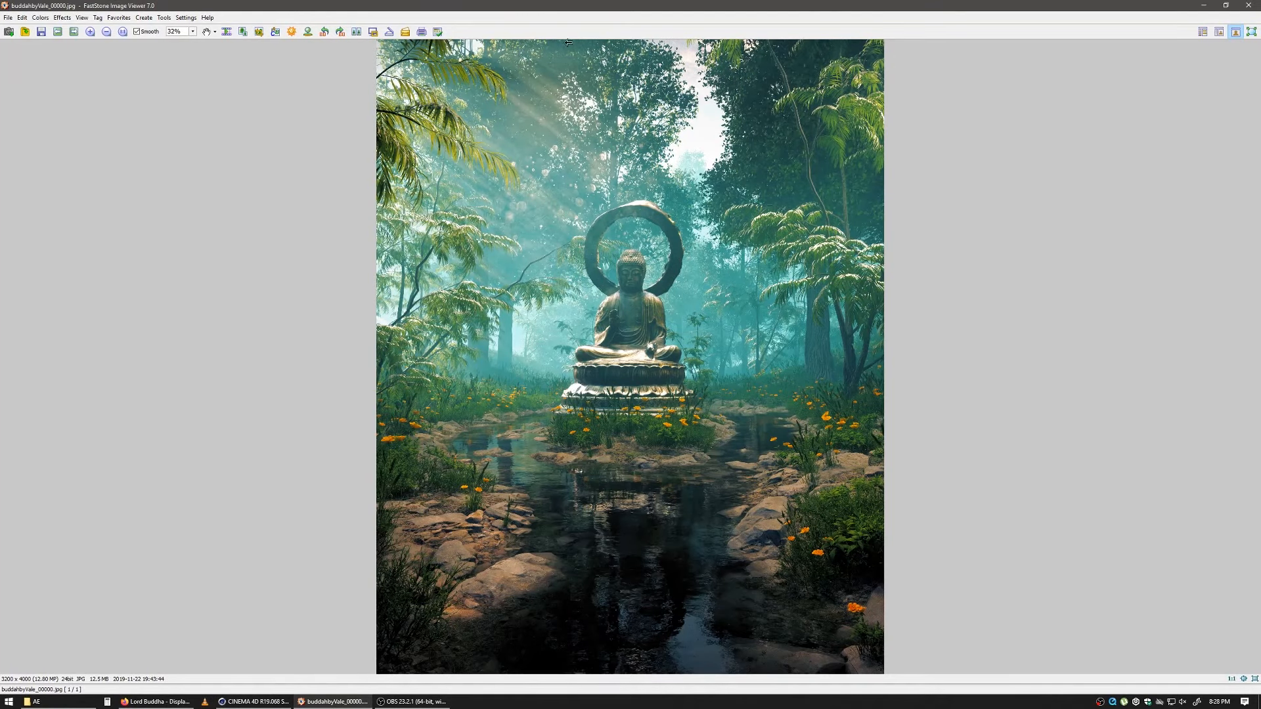
pyautogui.moveTo(574, 9); pyautogui.dragTo(576, 77)
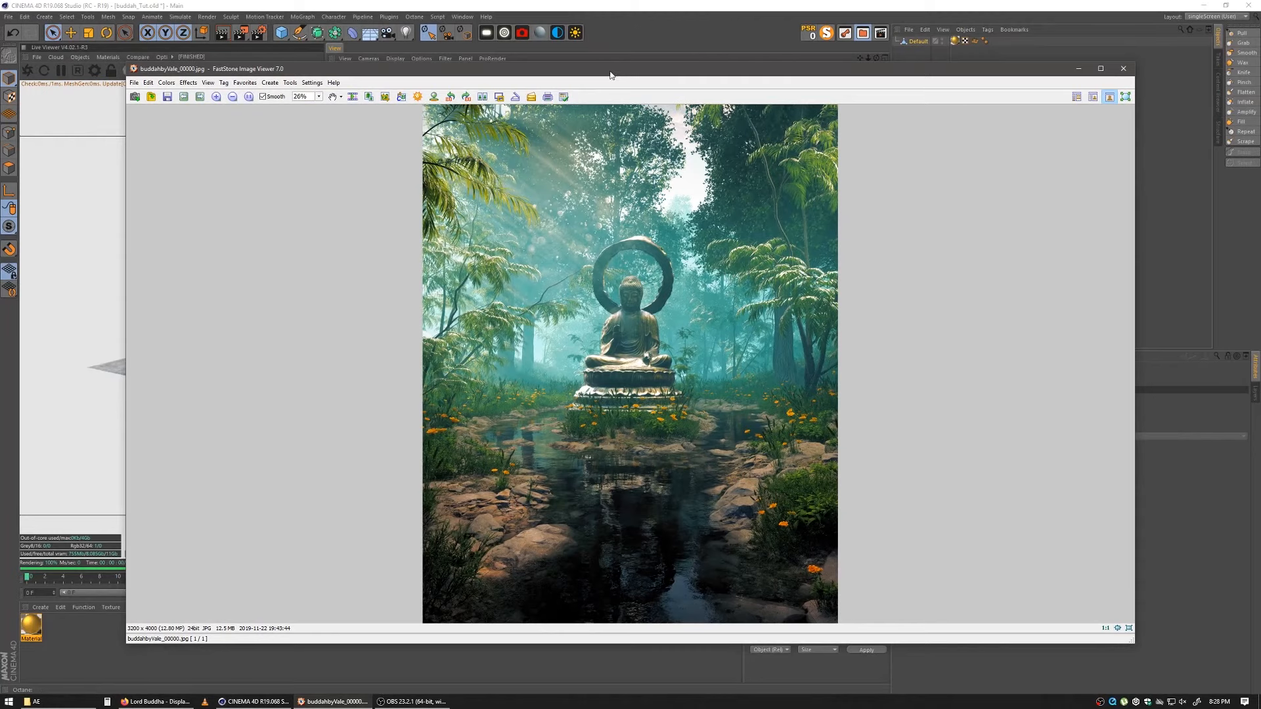
pyautogui.moveTo(636, 76); pyautogui.dragTo(614, 77)
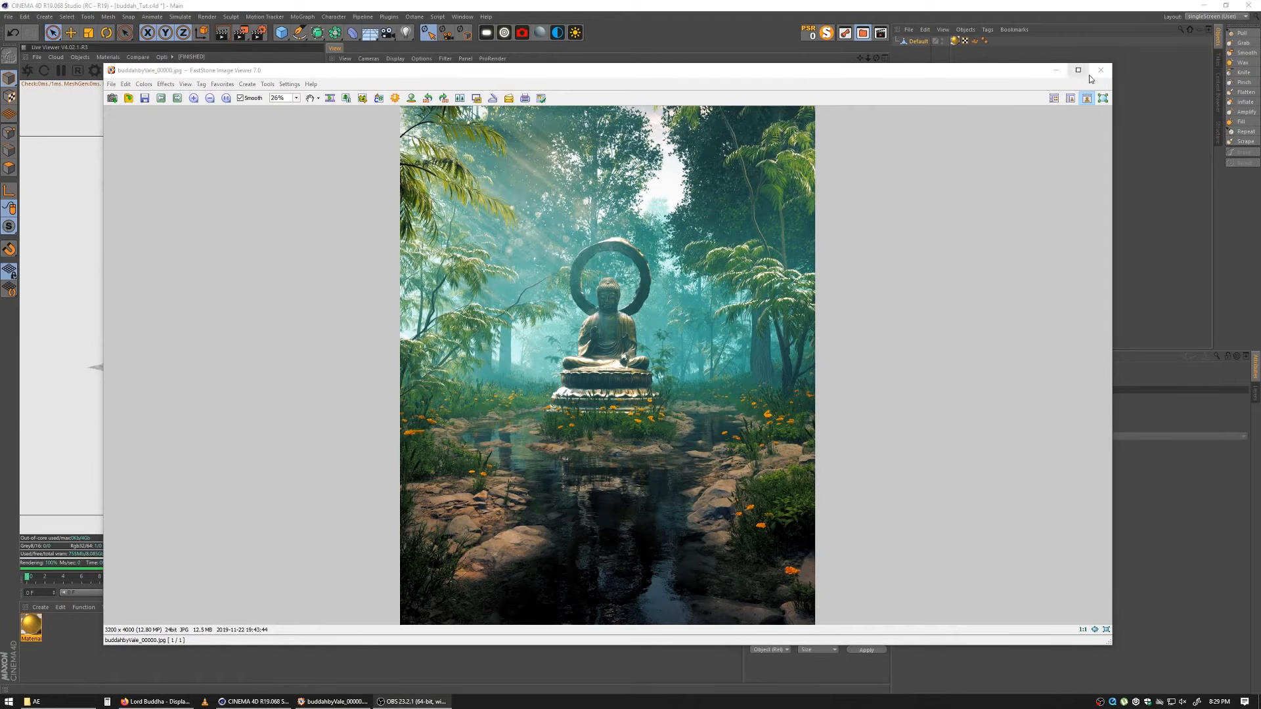
pyautogui.moveTo(1042, 72); pyautogui.dragTo(761, 71)
pyautogui.click(774, 71)
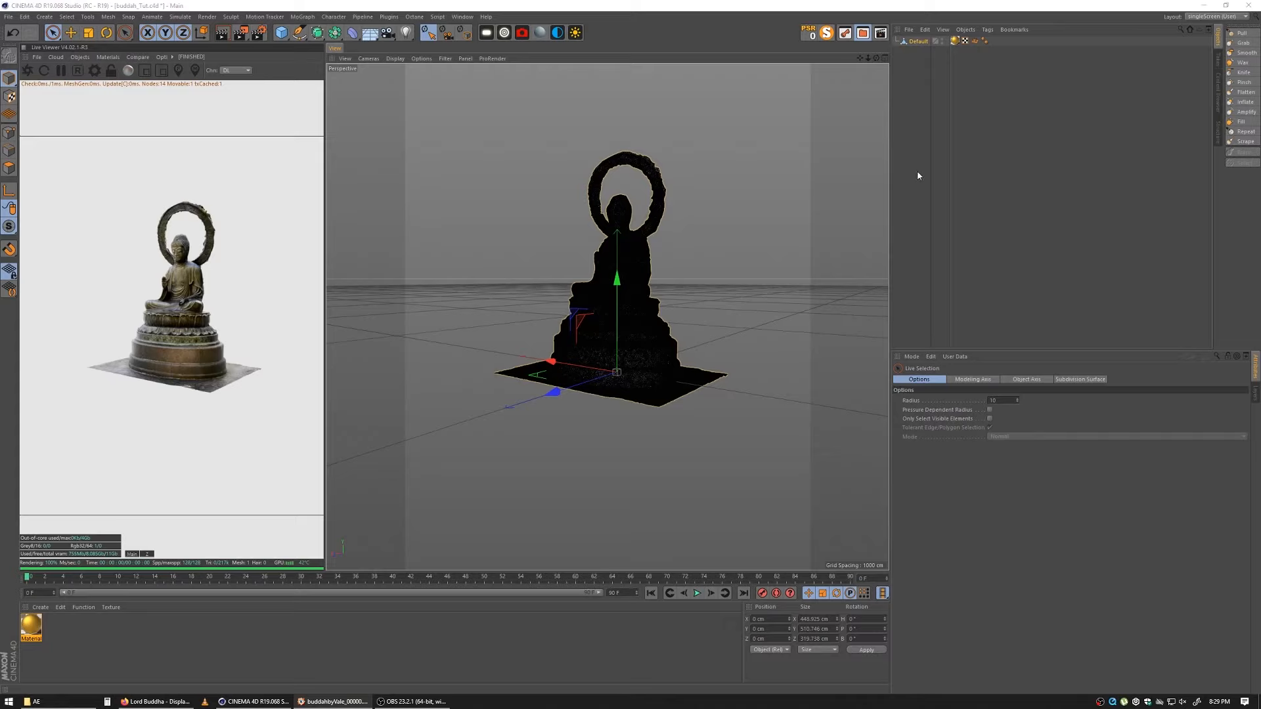
# Step: Hide the scanned Buddha mesh in both the editor and the render, and add a plane primitive
pyautogui.click(937, 49)
pyautogui.click(943, 44)
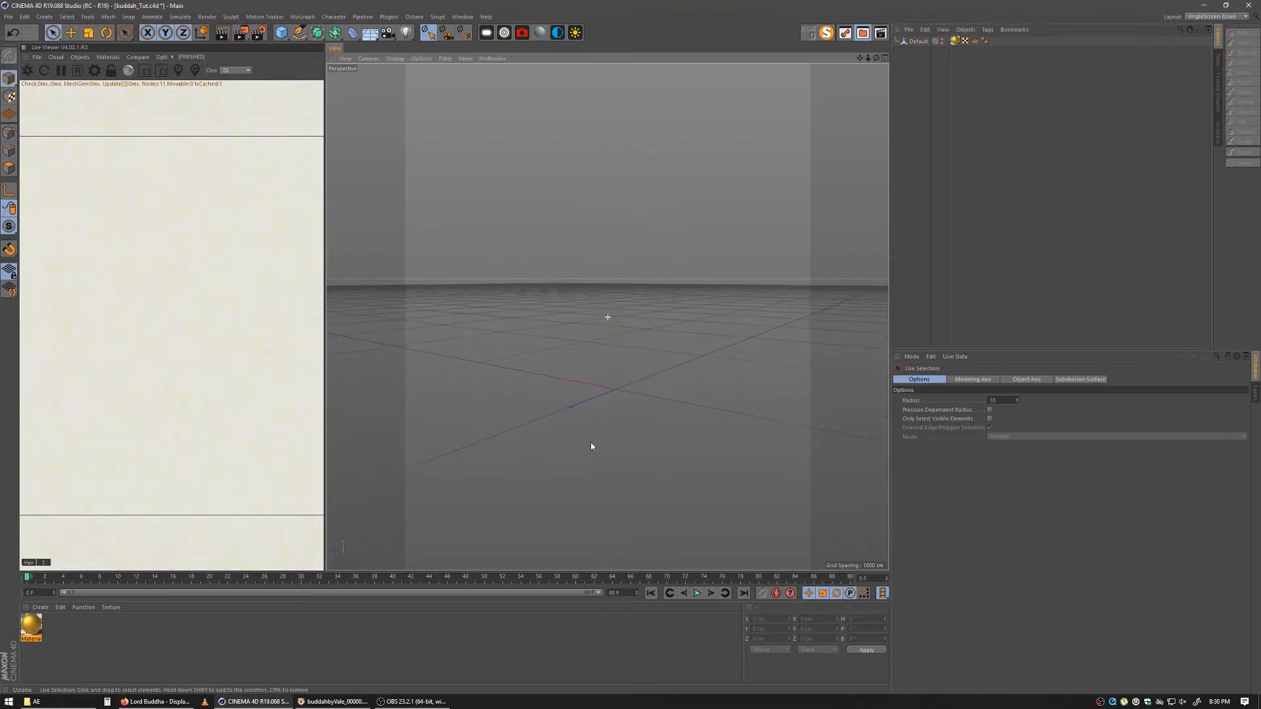
pyautogui.click(281, 32)
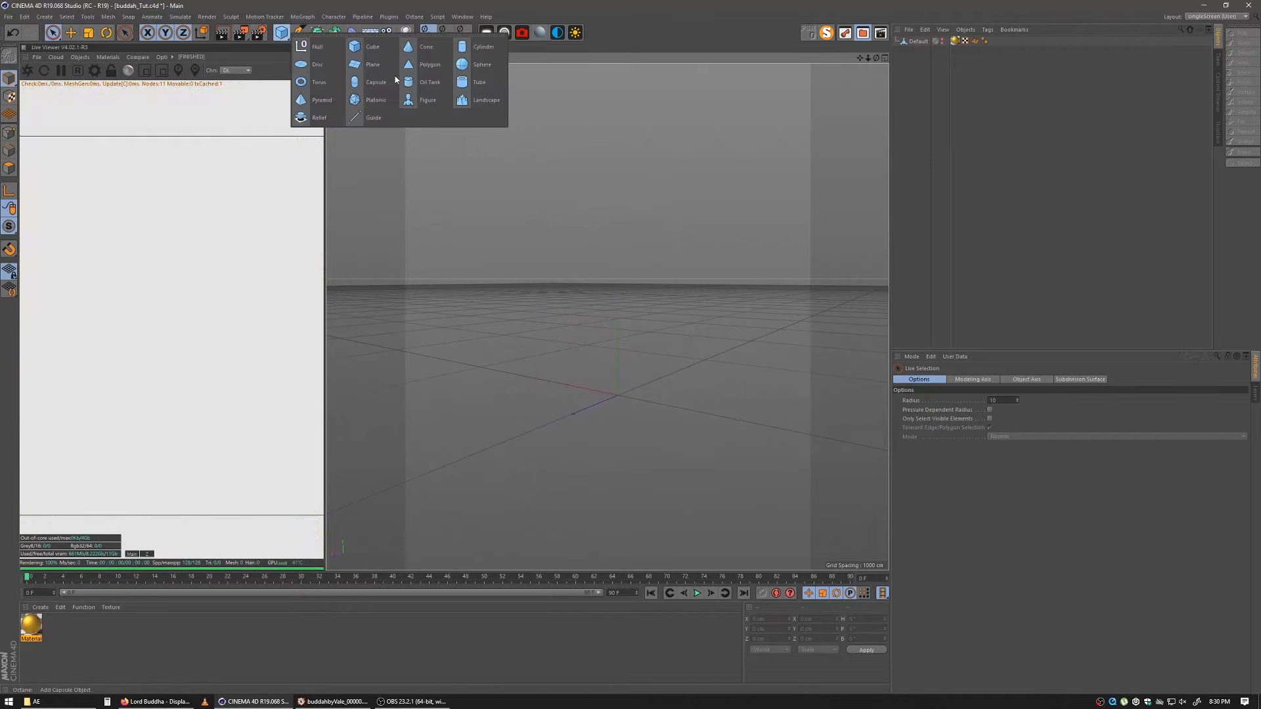
pyautogui.click(372, 65)
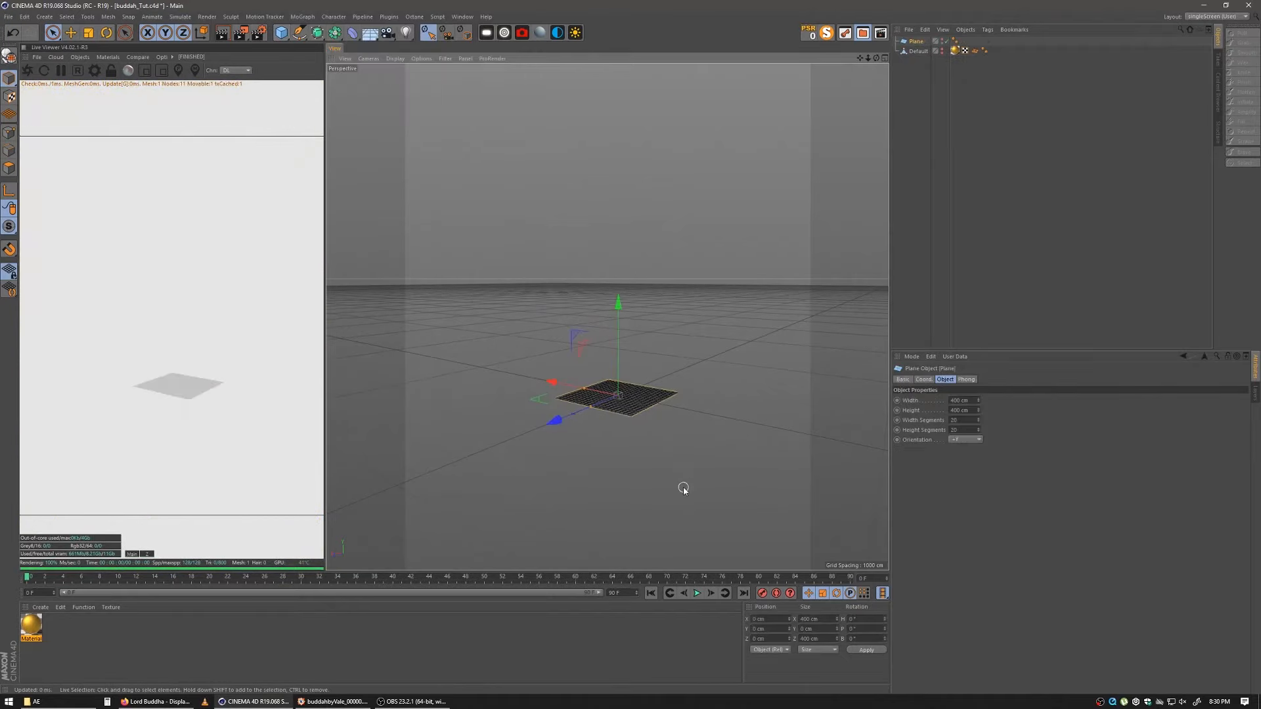
# Step: Set the plane's width and height to 4000 cm, with 200 width segments and 200 height segments
pyautogui.click(956, 400)
pyautogui.click(960, 409)
pyautogui.write('0')
pyautogui.click(958, 420)
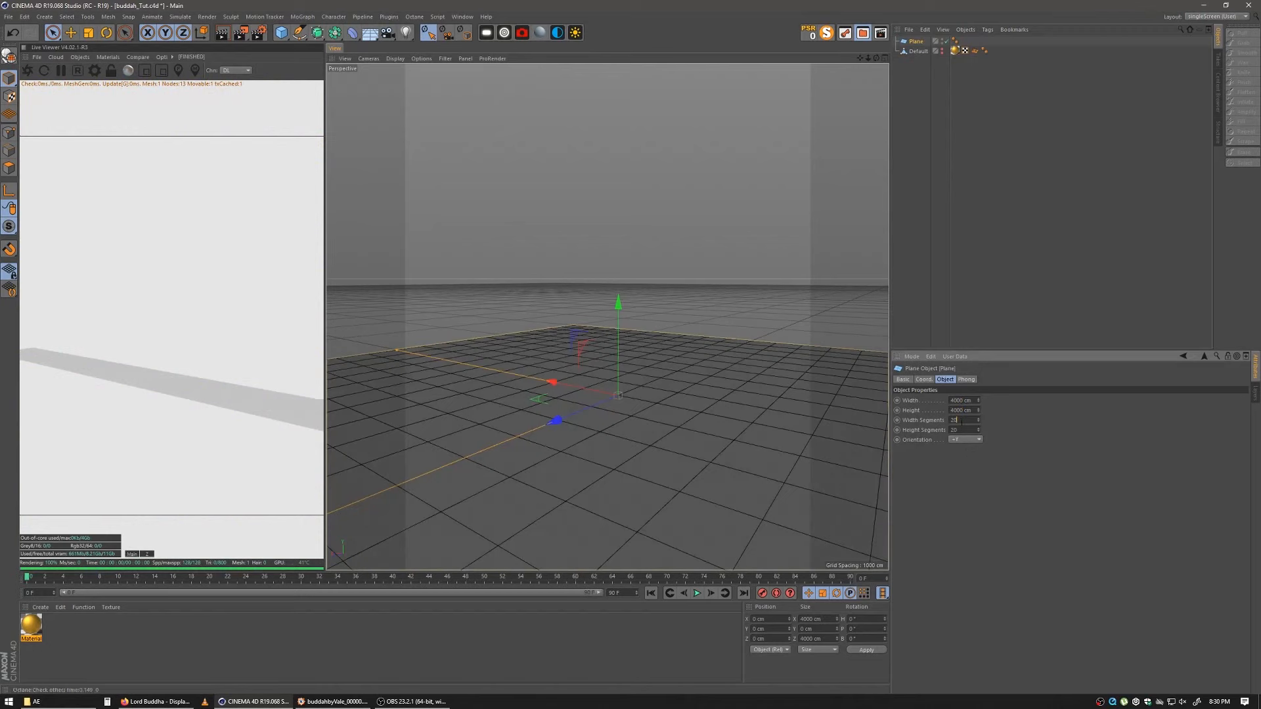
pyautogui.write('0')
pyautogui.press('Return')
pyautogui.press('0')
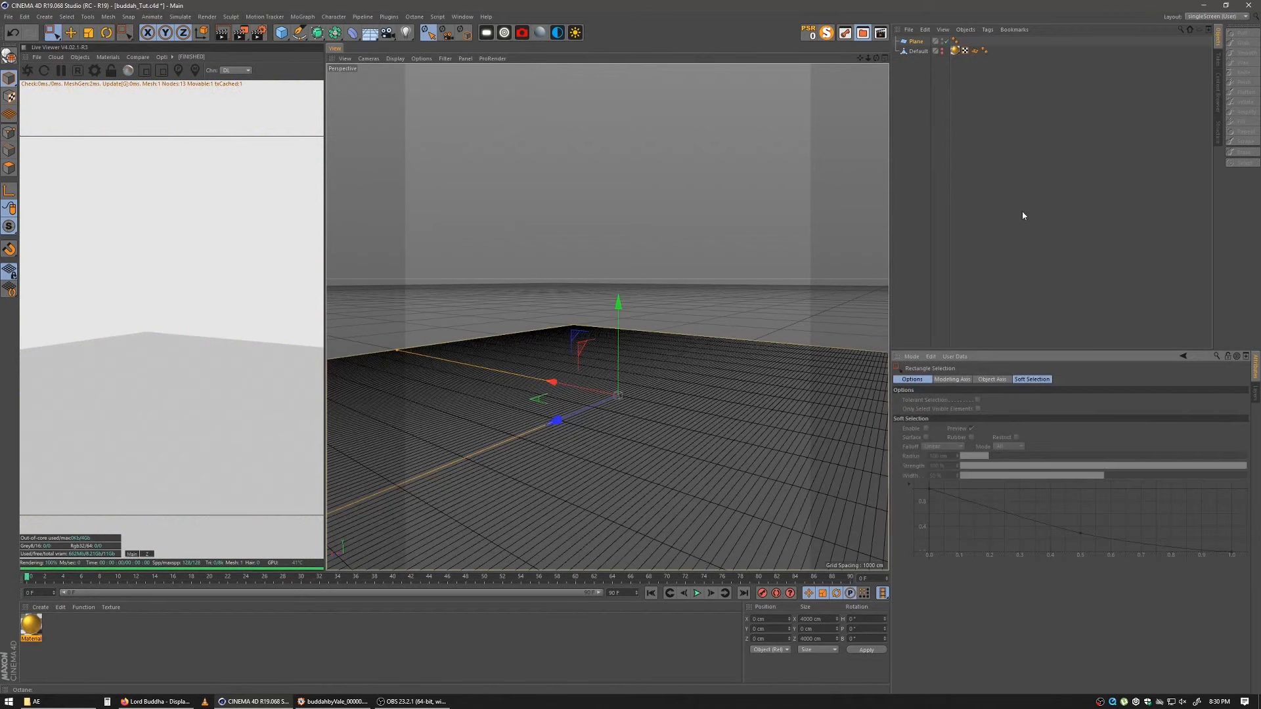
pyautogui.click(916, 41)
pyautogui.click(963, 430)
pyautogui.write('00')
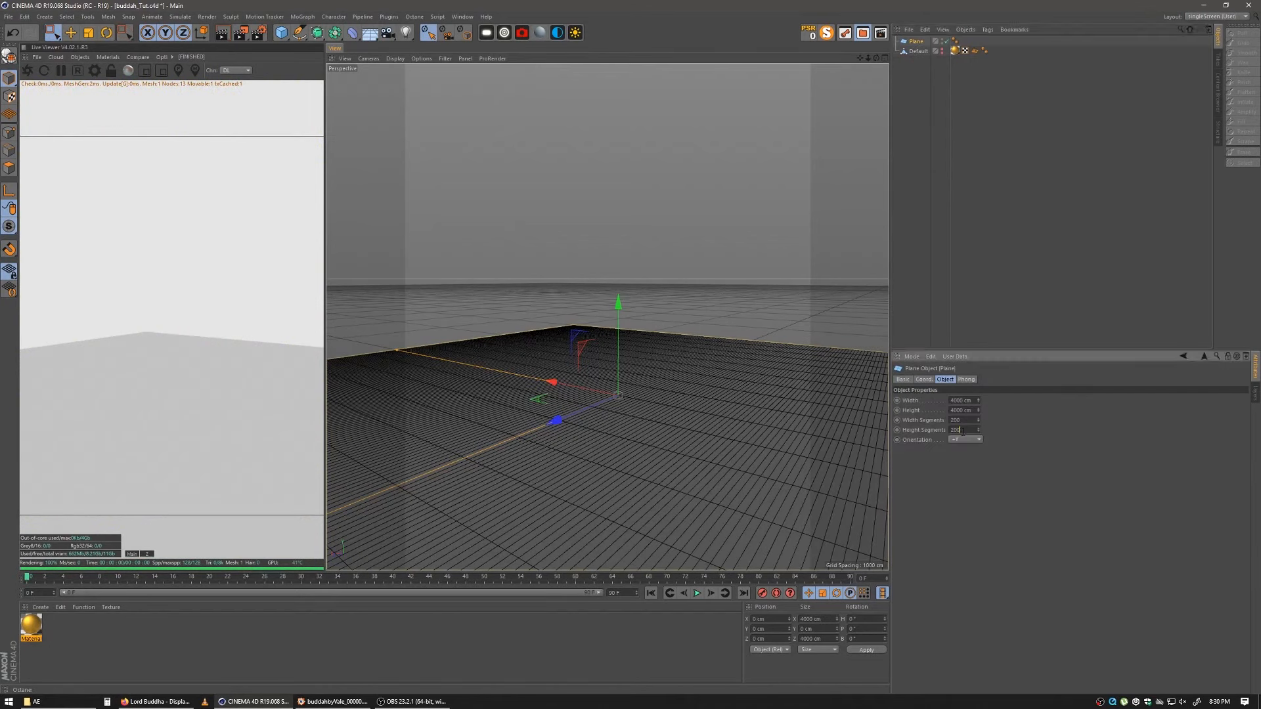
pyautogui.press('Return')
# Step: Convert the plane to an editable polygon object and activate the Pull sculpting brush
pyautogui.keyDown('alt'); pyautogui.moveTo(660, 427); pyautogui.dragTo(588, 408, button='right'); pyautogui.keyUp('alt')
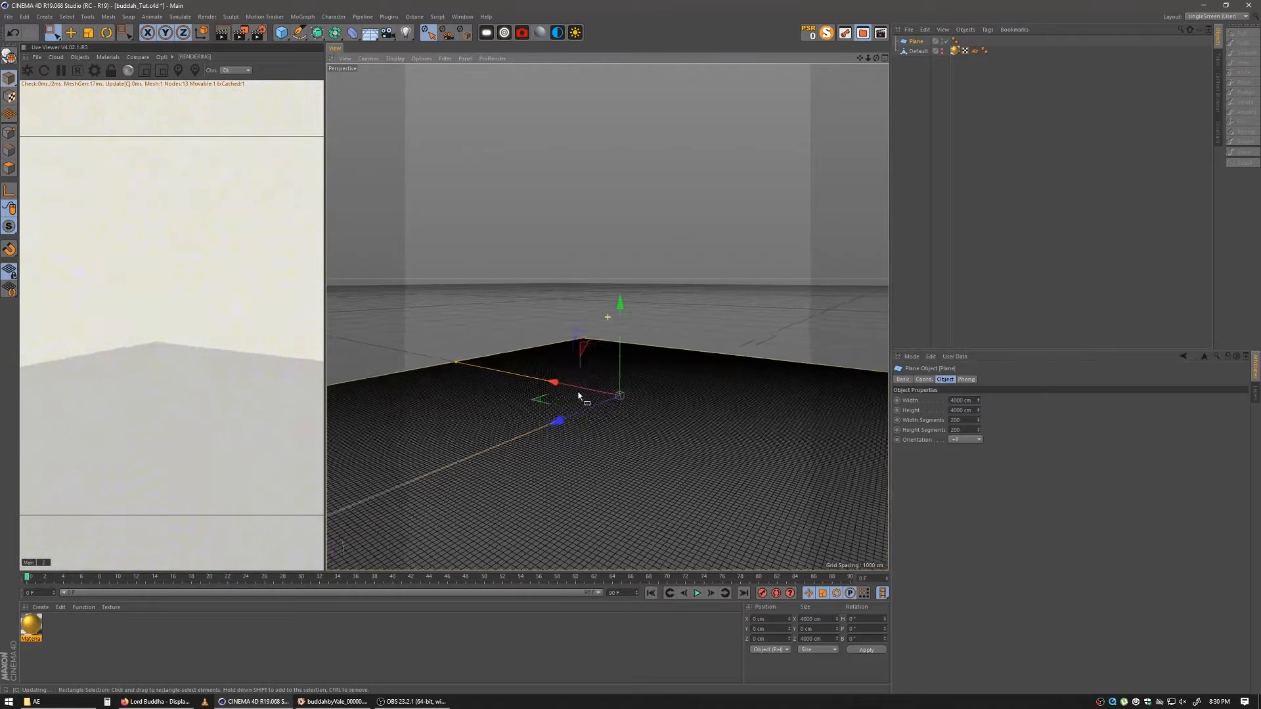
pyautogui.keyDown('alt'); pyautogui.moveTo(627, 439); pyautogui.dragTo(585, 394, button='middle'); pyautogui.keyUp('alt')
pyautogui.press('c')
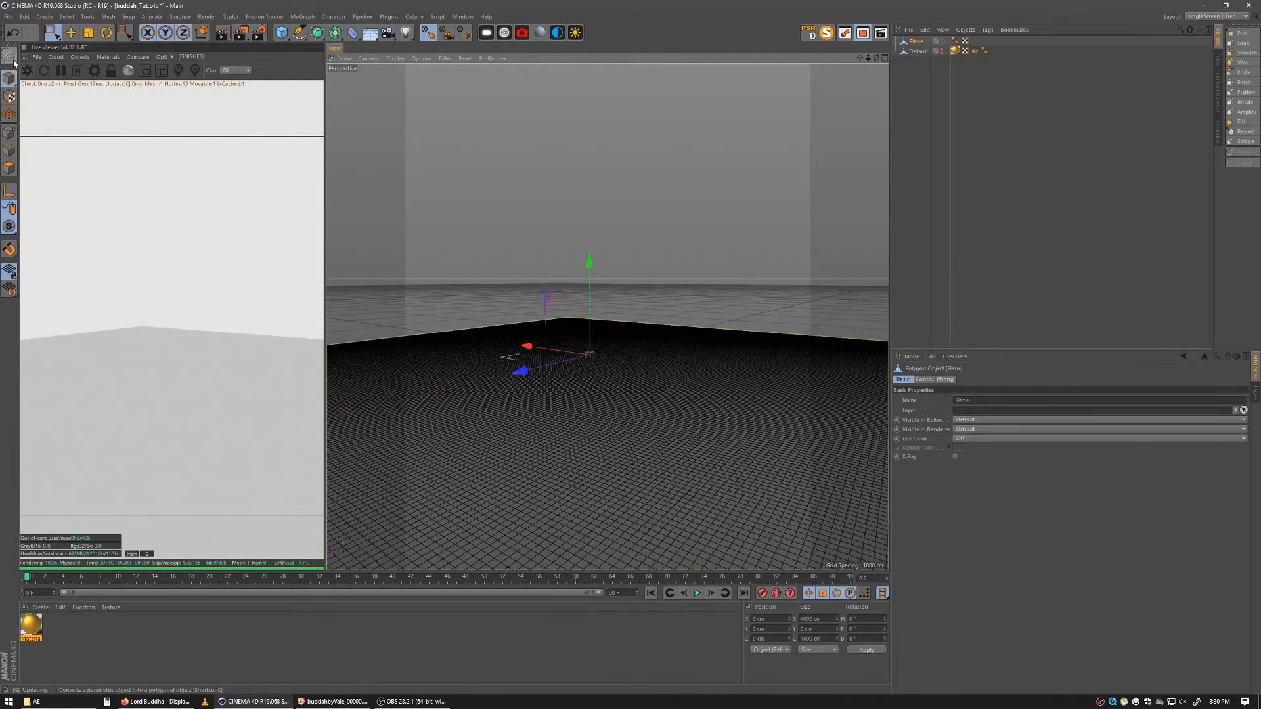
pyautogui.moveTo(625, 456)
pyautogui.keyDown('alt'); pyautogui.mouseDown()
pyautogui.moveTo(636, 357)
pyautogui.moveTo(826, 366)
pyautogui.moveTo(748, 441)
pyautogui.moveTo(606, 420)
pyautogui.moveTo(657, 391)
pyautogui.moveTo(654, 418)
pyautogui.moveTo(650, 395)
pyautogui.mouseUp(); pyautogui.keyUp('alt')
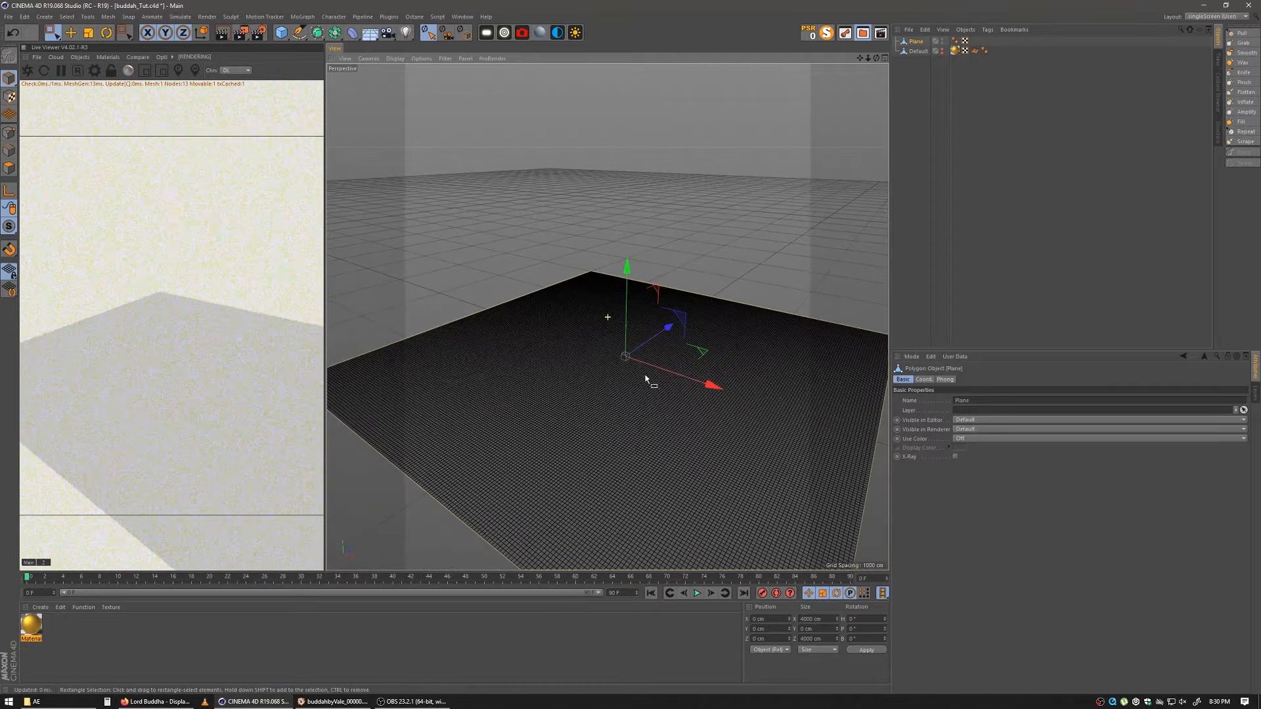
pyautogui.click(1251, 35)
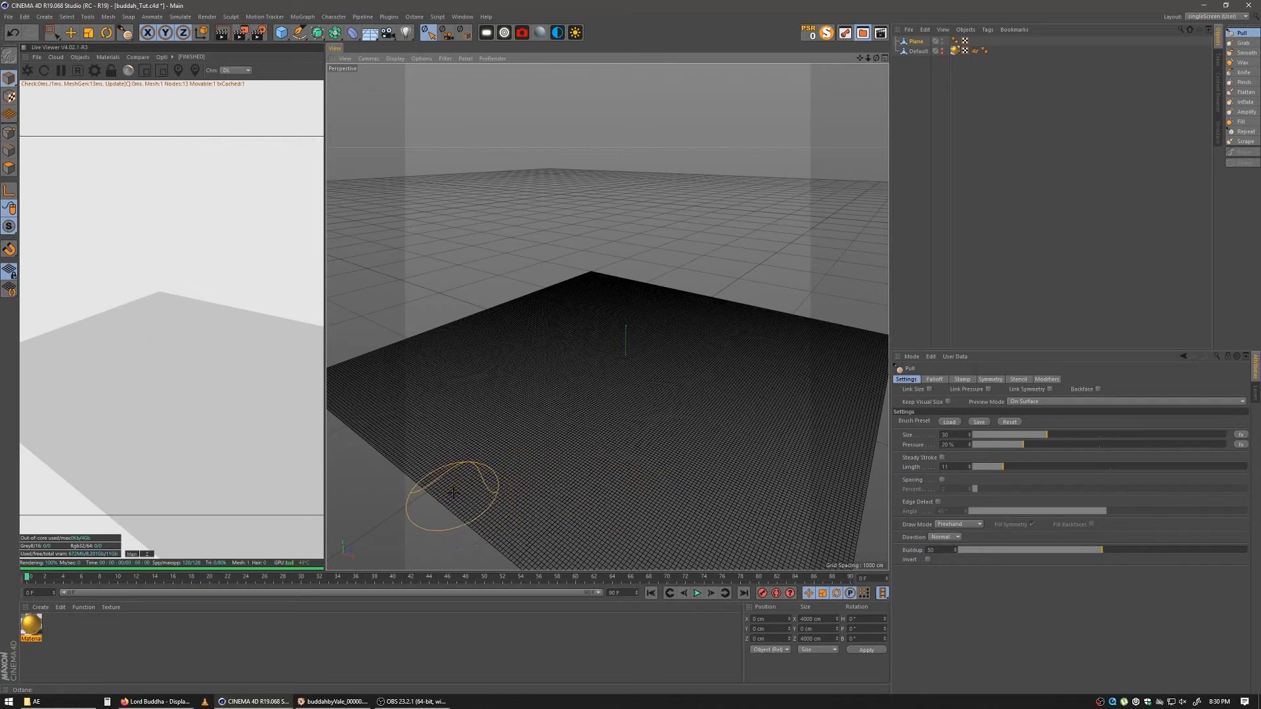
pyautogui.moveTo(458, 497); pyautogui.dragTo(547, 453)
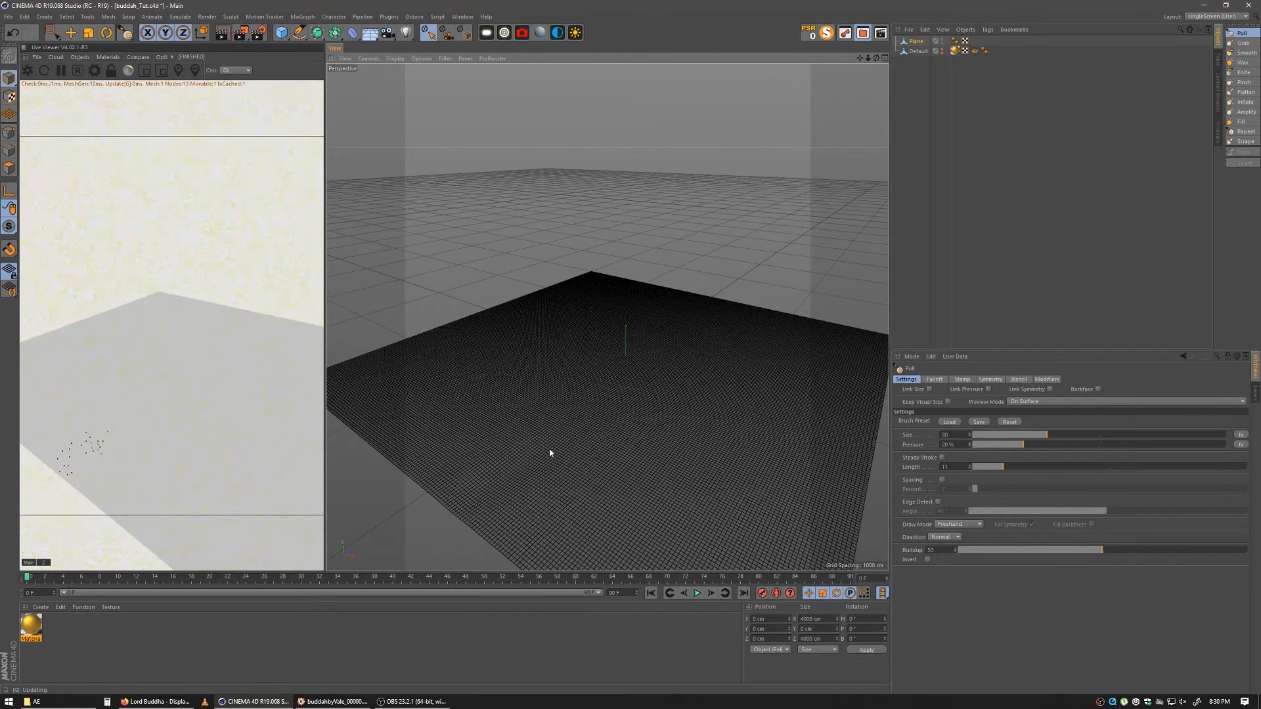
pyautogui.hotkey('ctrl', 'z')
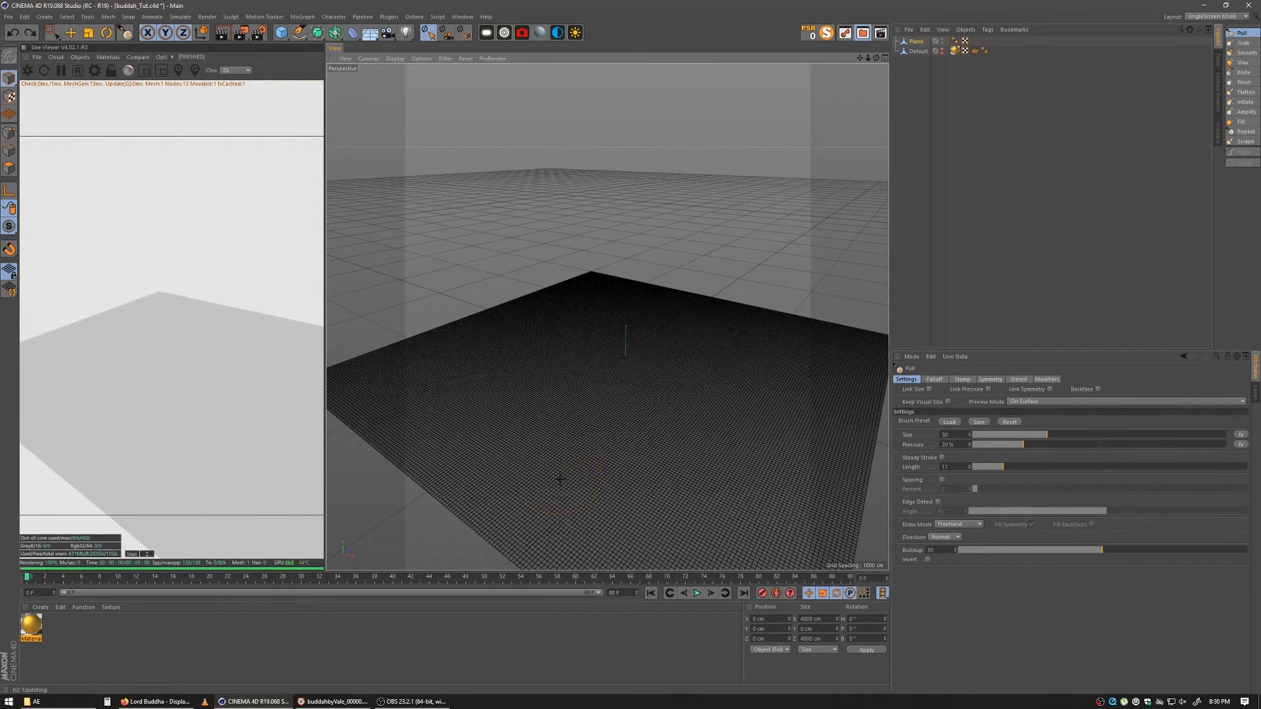
pyautogui.middleClick(464, 504)
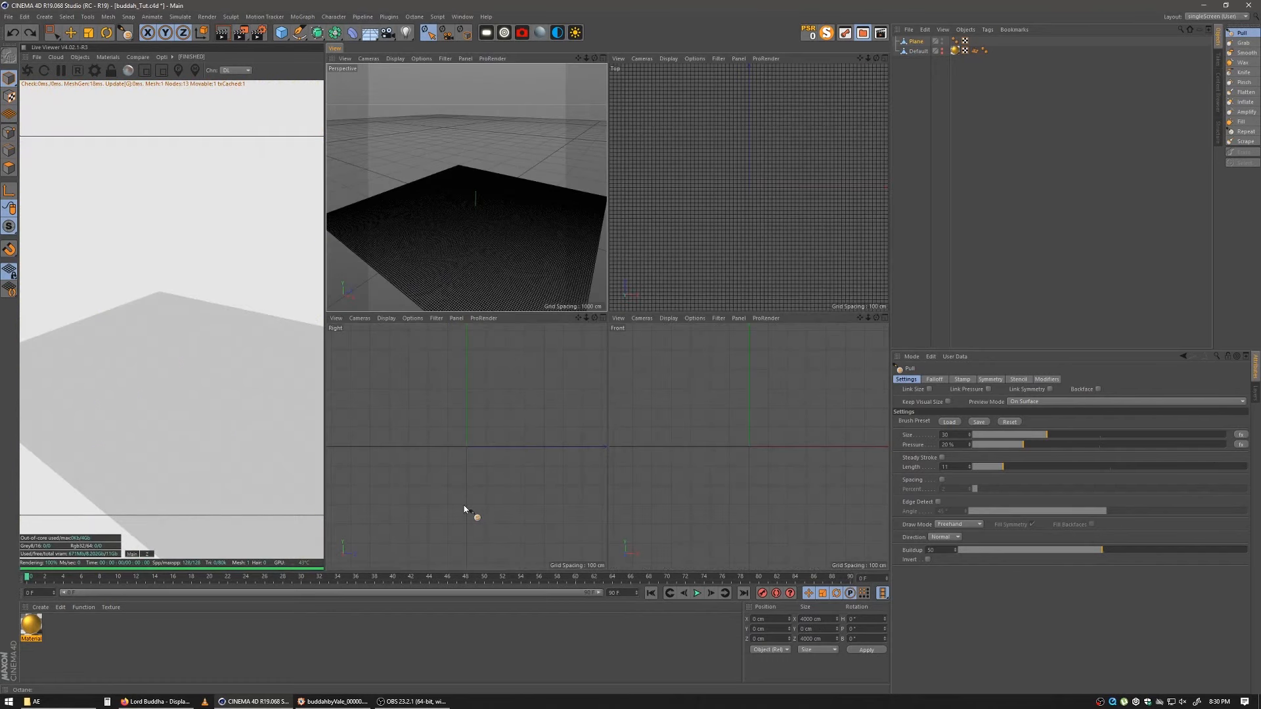
pyautogui.click(603, 59)
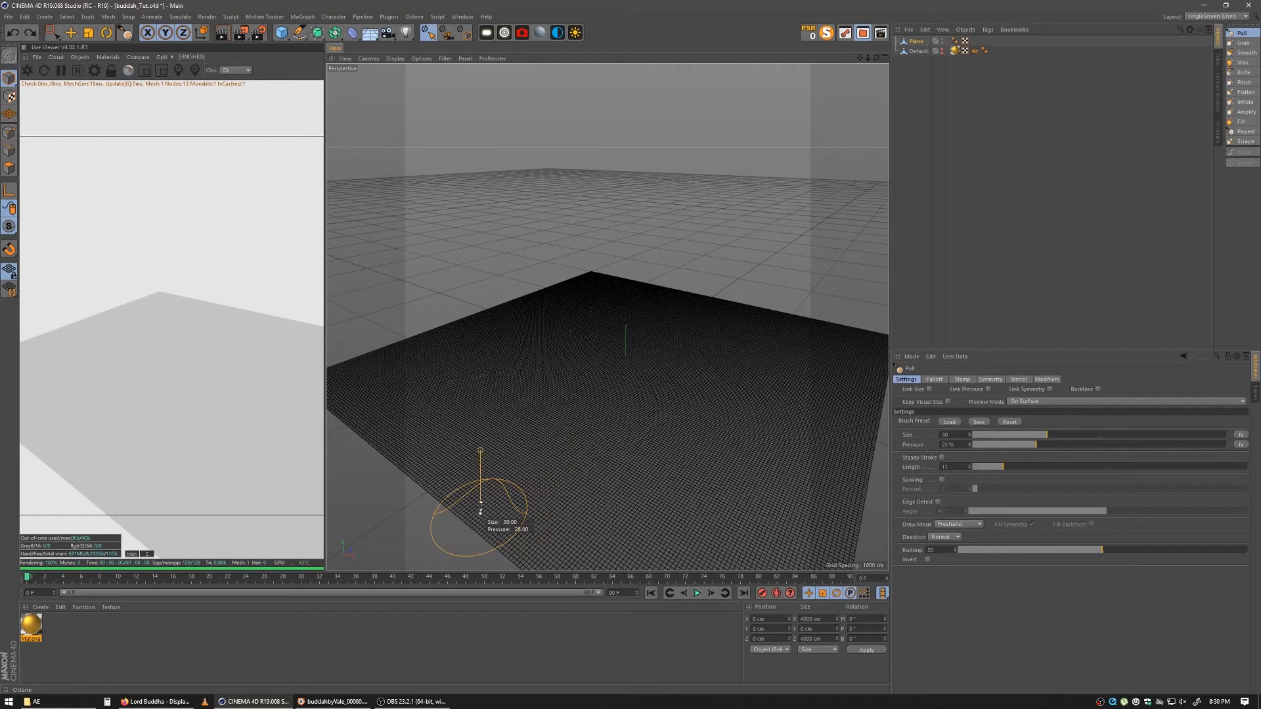
# Step: Raise the Pull brush pressure to 48% and sculpt a winding channel diagonally across the plane
pyautogui.moveTo(483, 497); pyautogui.dragTo(474, 501, button='middle')
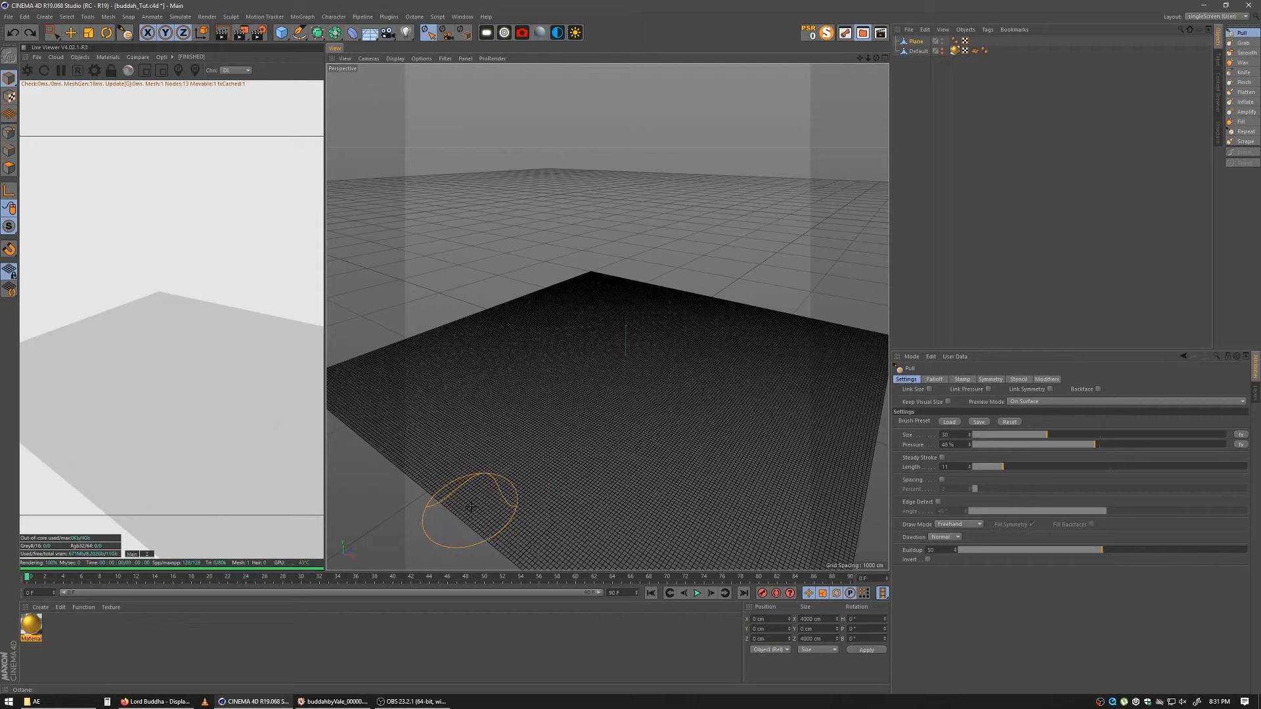
pyautogui.moveTo(471, 507)
pyautogui.mouseDown()
pyautogui.moveTo(558, 456)
pyautogui.moveTo(601, 449)
pyautogui.moveTo(634, 416)
pyautogui.moveTo(646, 371)
pyautogui.moveTo(754, 297)
pyautogui.mouseUp()
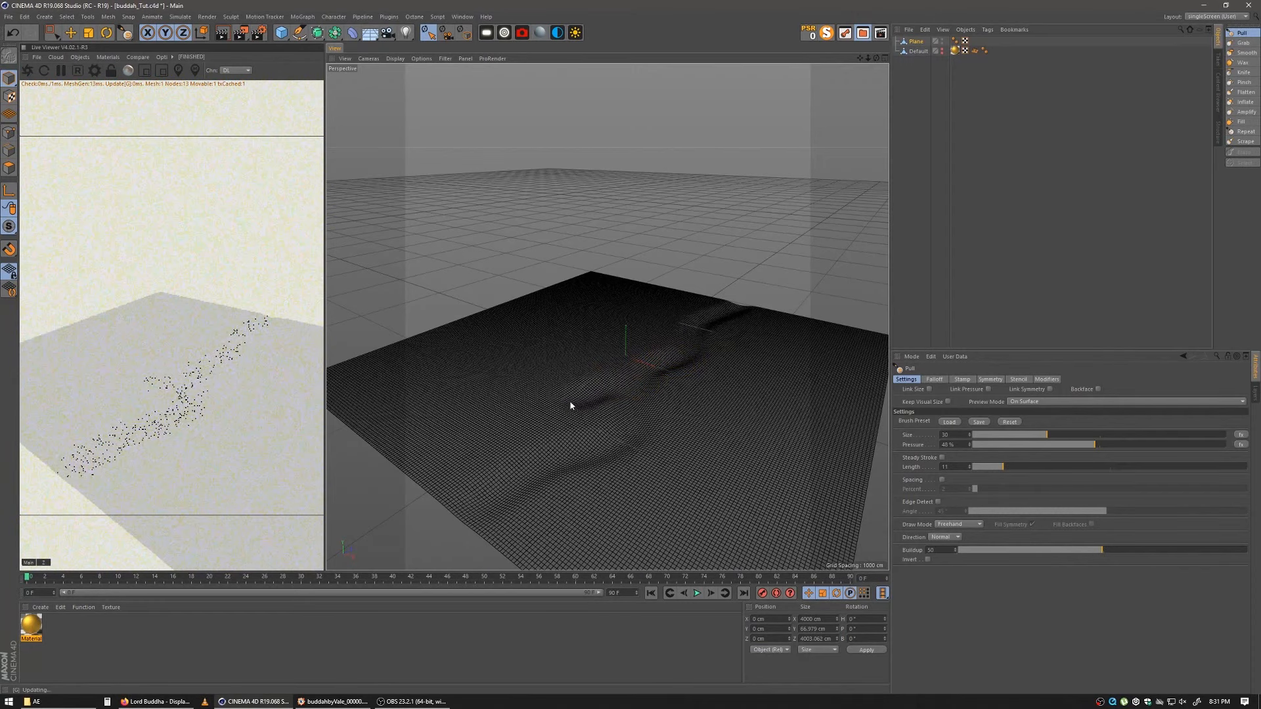
pyautogui.moveTo(537, 434)
pyautogui.mouseDown()
pyautogui.moveTo(521, 465)
pyautogui.moveTo(453, 506)
pyautogui.mouseUp()
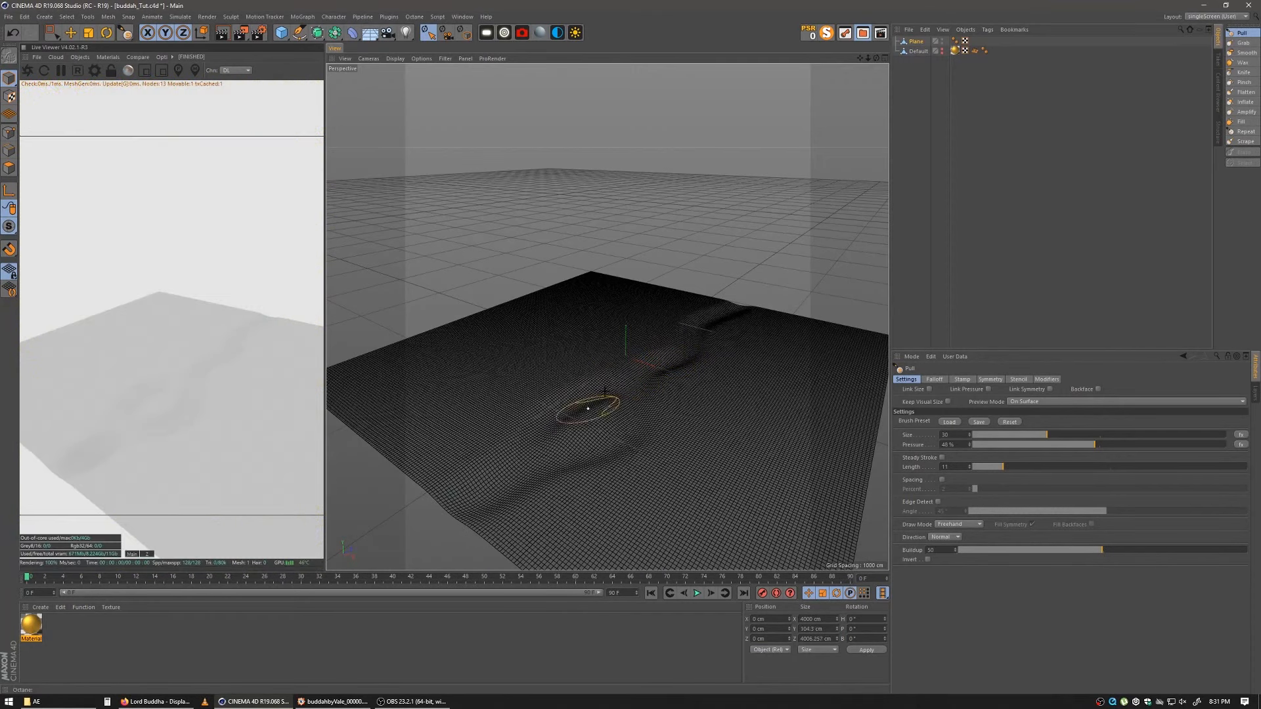
# Step: Enlarge the Pull brush to a size of about 58.86 and raise hills along one side of the channel
pyautogui.moveTo(614, 423)
pyautogui.keyDown('alt'); pyautogui.mouseDown()
pyautogui.moveTo(592, 426)
pyautogui.moveTo(613, 422)
pyautogui.mouseUp(); pyautogui.keyUp('alt')
pyautogui.moveTo(547, 451)
pyautogui.keyDown('alt'); pyautogui.mouseDown()
pyautogui.moveTo(588, 434)
pyautogui.moveTo(541, 451)
pyautogui.mouseUp(); pyautogui.keyUp('alt')
pyautogui.keyDown('alt'); pyautogui.moveTo(589, 461); pyautogui.dragTo(636, 454, button='right'); pyautogui.keyUp('alt')
pyautogui.keyDown('alt'); pyautogui.moveTo(636, 455); pyautogui.dragTo(572, 446, button='middle'); pyautogui.keyUp('alt')
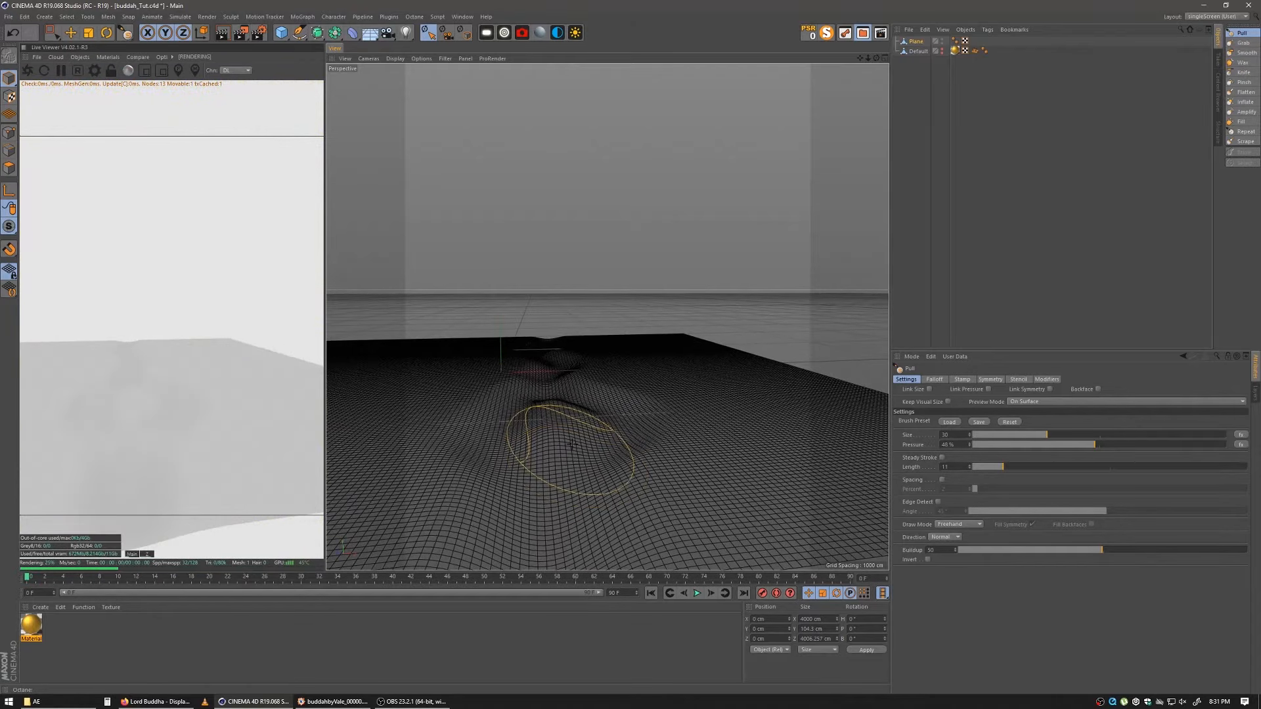
pyautogui.moveTo(657, 375); pyautogui.dragTo(696, 373, button='middle')
pyautogui.moveTo(624, 344)
pyautogui.mouseDown()
pyautogui.moveTo(608, 342)
pyautogui.moveTo(709, 340)
pyautogui.moveTo(716, 419)
pyautogui.moveTo(763, 500)
pyautogui.moveTo(845, 393)
pyautogui.moveTo(825, 371)
pyautogui.mouseUp()
pyautogui.scroll(-1, 743, 394)
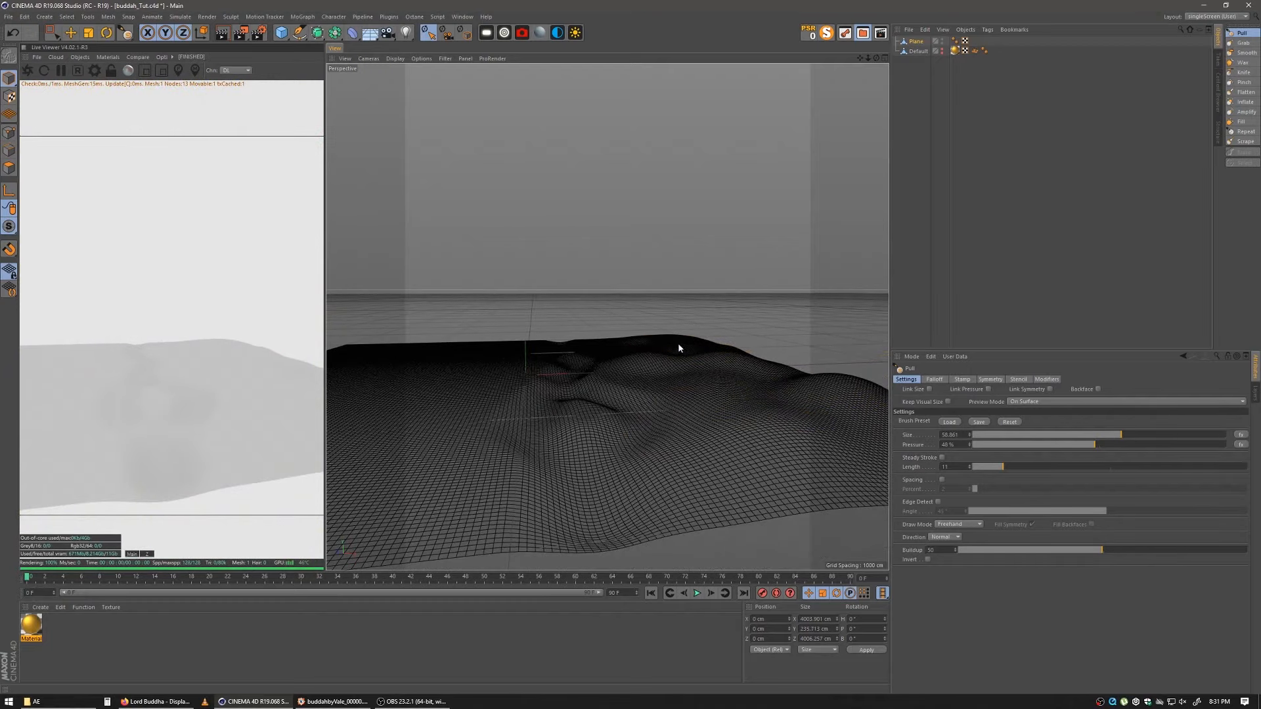
# Step: Sculpt further hills at the far end and along the outer edges of the terrain with the Pull brush
pyautogui.moveTo(706, 347); pyautogui.dragTo(607, 394)
pyautogui.keyDown('alt'); pyautogui.moveTo(718, 339); pyautogui.dragTo(688, 429, button='middle'); pyautogui.keyUp('alt')
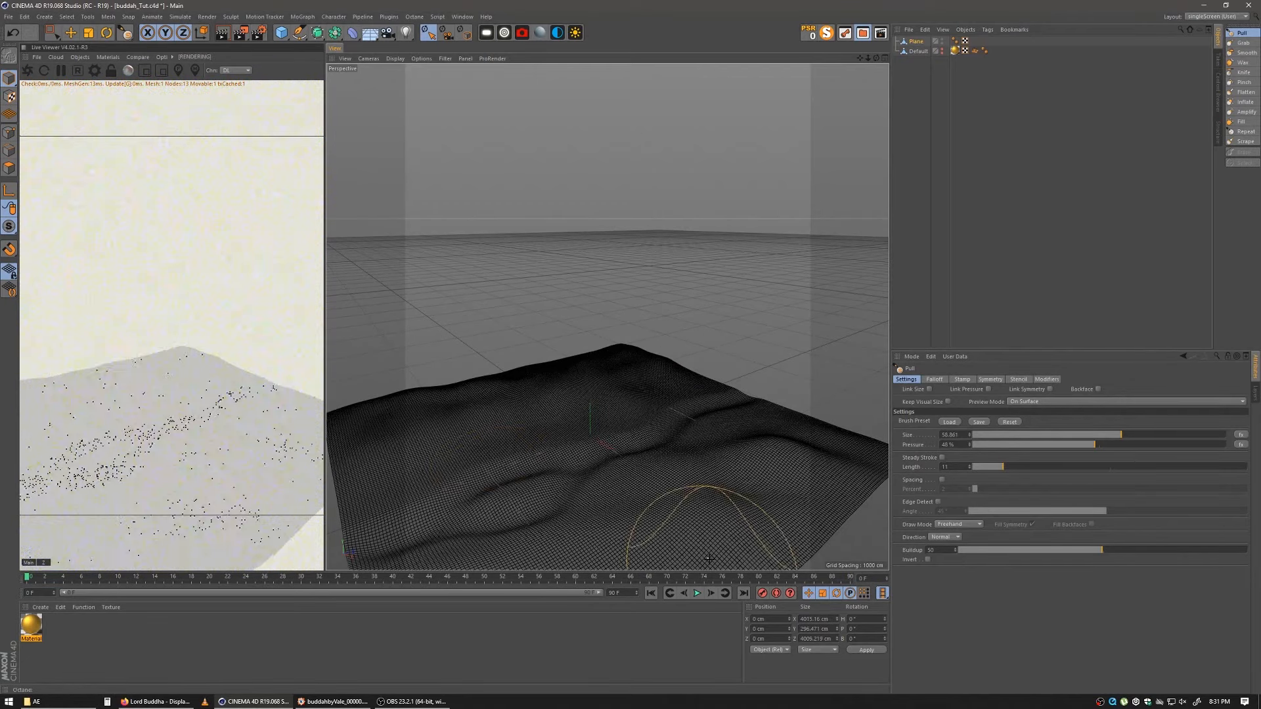
pyautogui.keyDown('alt'); pyautogui.moveTo(583, 457); pyautogui.dragTo(596, 455); pyautogui.keyUp('alt')
pyautogui.moveTo(806, 452); pyautogui.dragTo(899, 464)
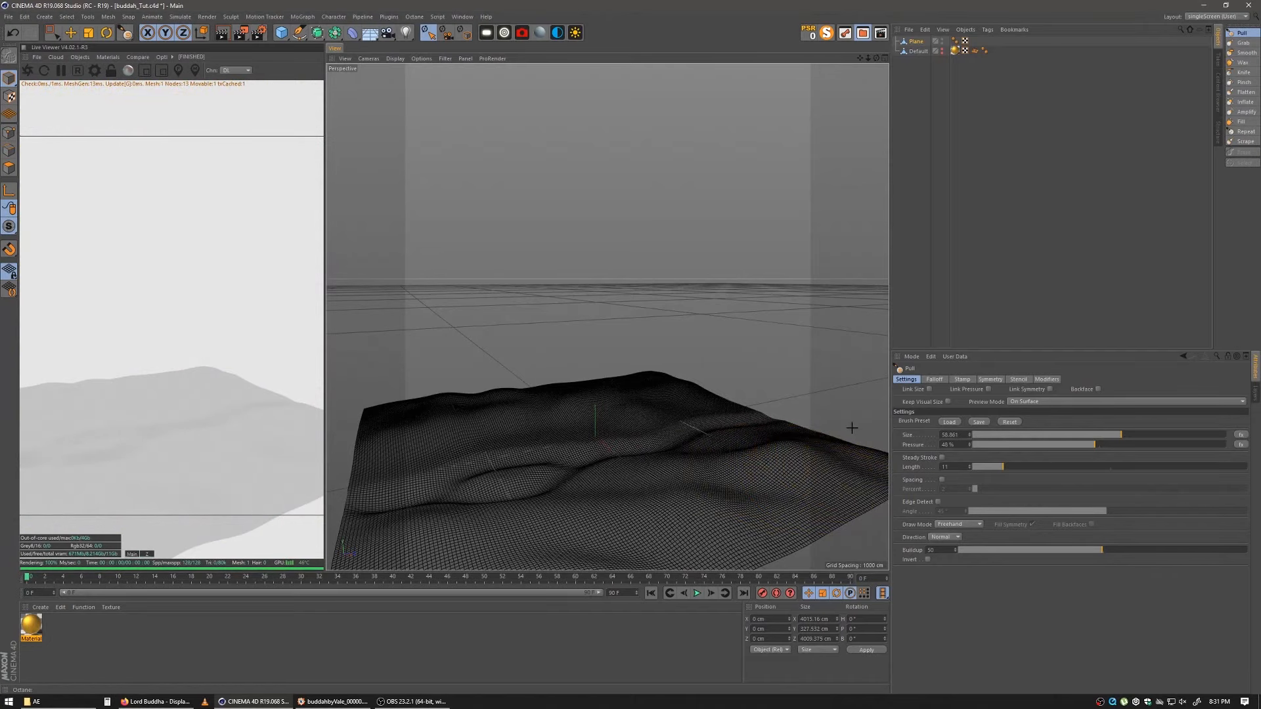
# Step: Check the sculpted terrain from a low angle along the channel and add an Octane Daylight to the scene
pyautogui.keyDown('alt'); pyautogui.moveTo(669, 453); pyautogui.dragTo(667, 453); pyautogui.keyUp('alt')
pyautogui.keyDown('alt'); pyautogui.moveTo(623, 512); pyautogui.dragTo(631, 423, button='middle'); pyautogui.keyUp('alt')
pyautogui.keyDown('alt'); pyautogui.moveTo(600, 448); pyautogui.dragTo(625, 444); pyautogui.keyUp('alt')
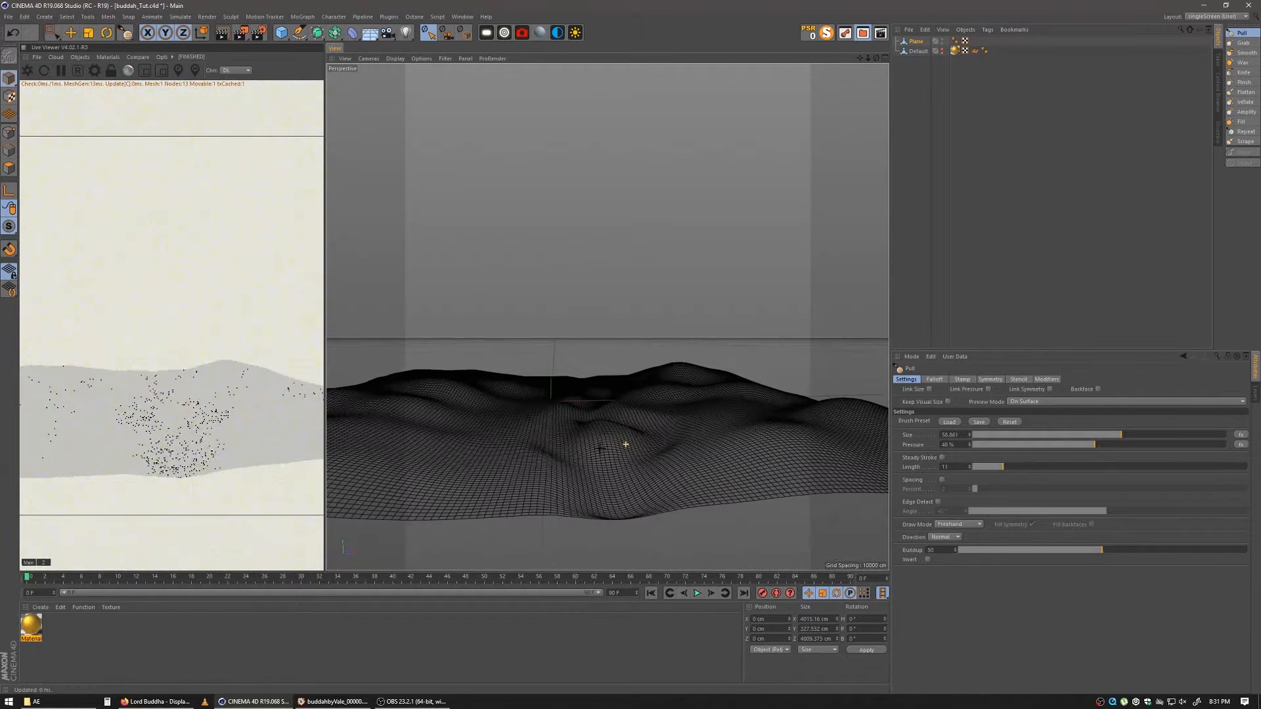
pyautogui.keyDown('alt'); pyautogui.moveTo(625, 444); pyautogui.dragTo(622, 442, button='right'); pyautogui.keyUp('alt')
pyautogui.keyDown('alt'); pyautogui.moveTo(634, 381); pyautogui.dragTo(632, 386, button='right'); pyautogui.keyUp('alt')
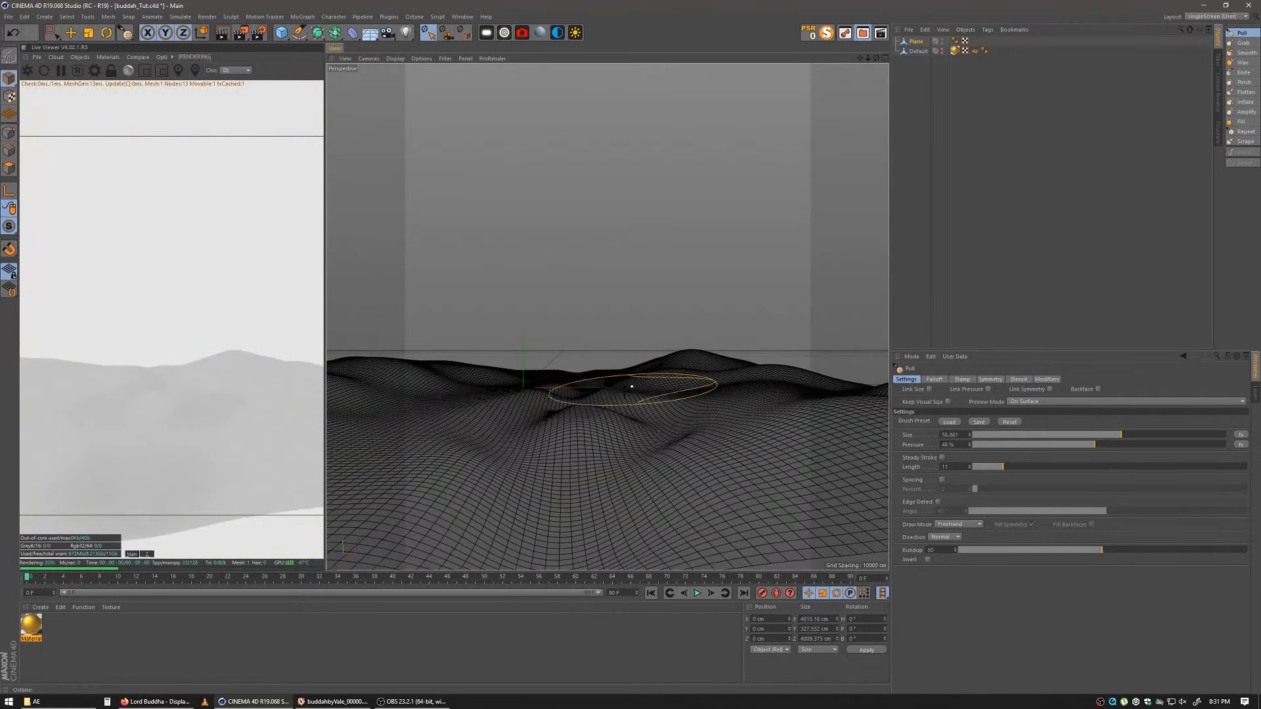
pyautogui.keyDown('alt'); pyautogui.moveTo(585, 439); pyautogui.dragTo(585, 436, button='right'); pyautogui.keyUp('alt')
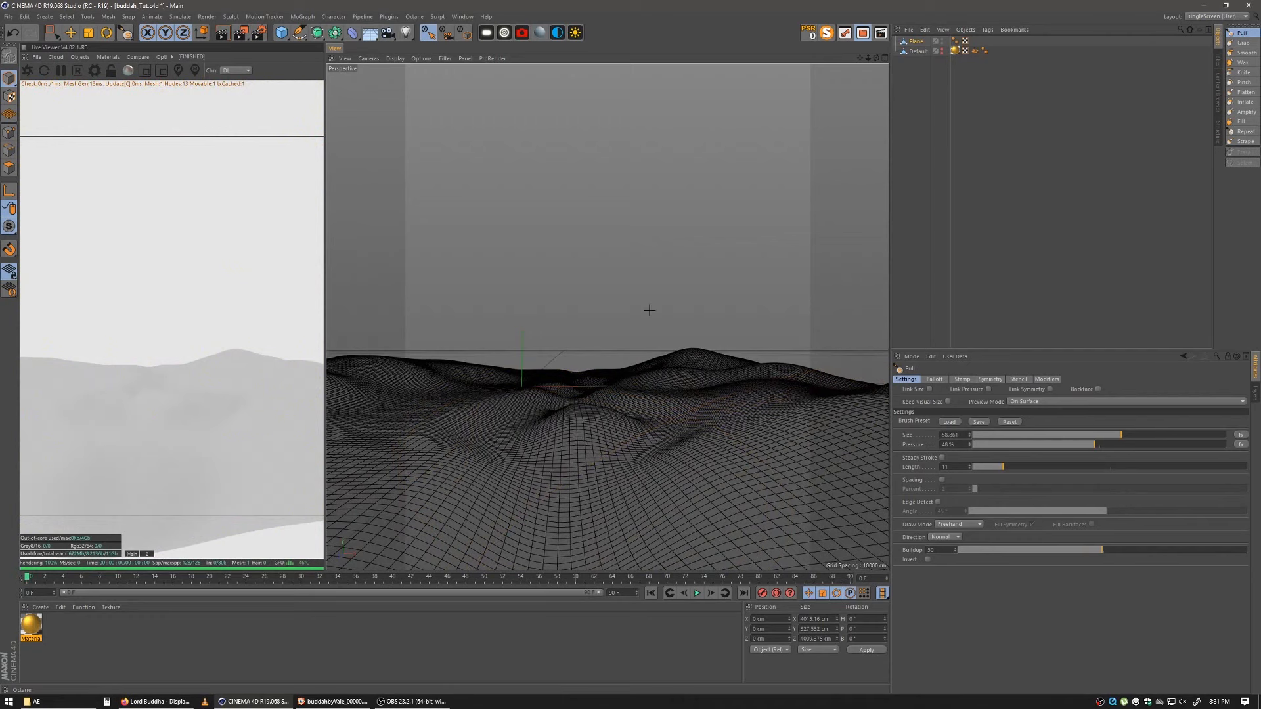
pyautogui.click(574, 33)
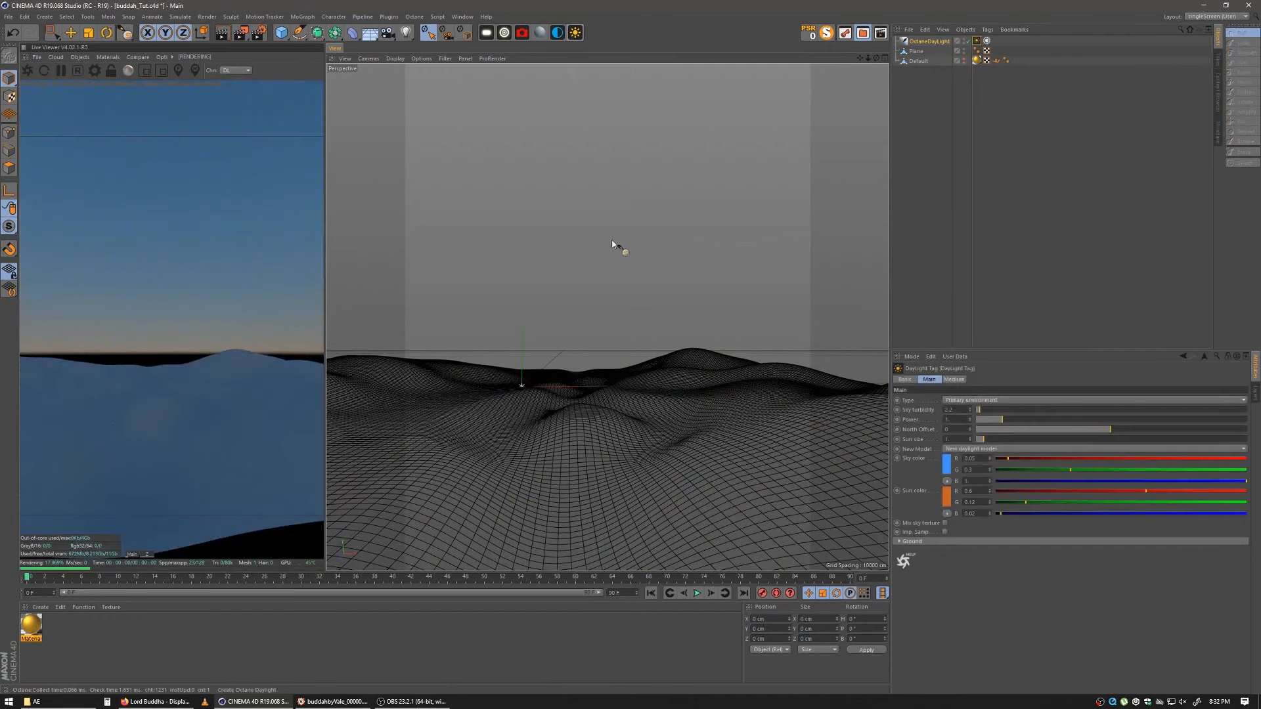
# Step: Rotate the Octane daylight to about H -153°, P -19° and B -78°
pyautogui.click(106, 33)
pyautogui.moveTo(593, 434); pyautogui.dragTo(467, 302)
pyautogui.moveTo(597, 415); pyautogui.dragTo(554, 413)
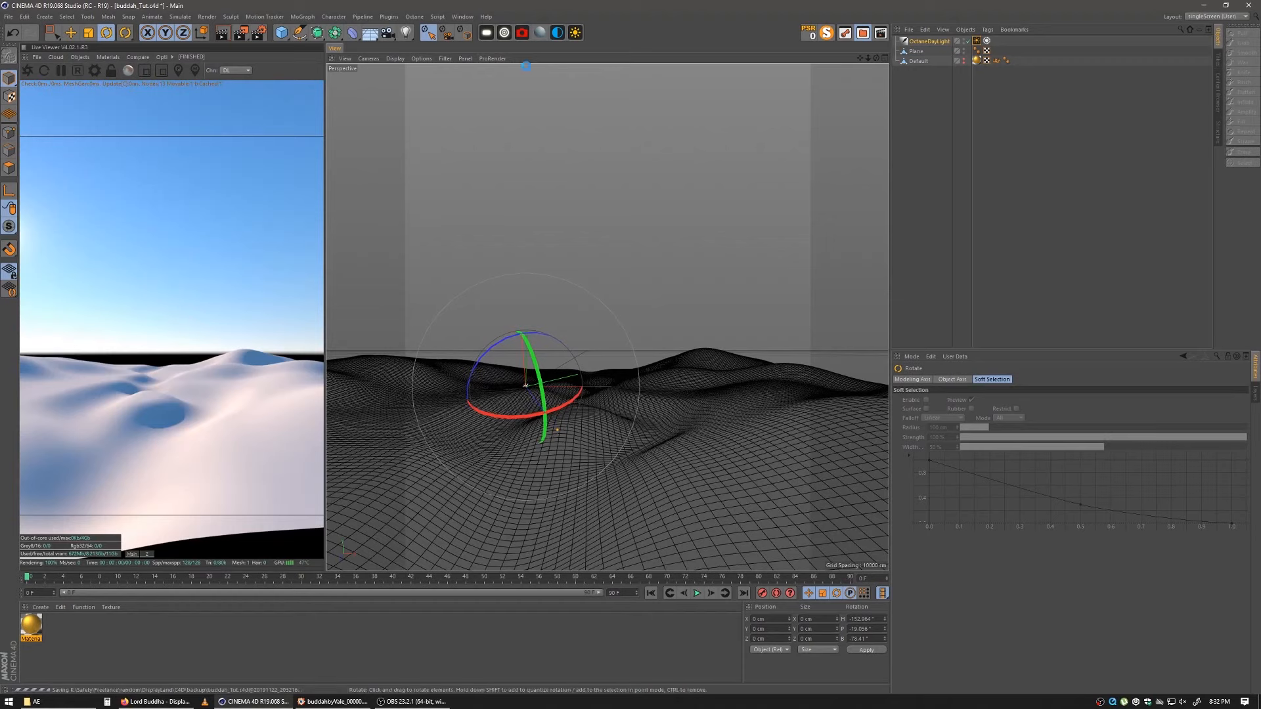
# Step: Darken the area outside the render frame, trying a tinted border opacity of 90% and settling on 80%
pyautogui.hotkey('shift', 'v')
pyautogui.moveTo(1001, 482); pyautogui.dragTo(809, 432)
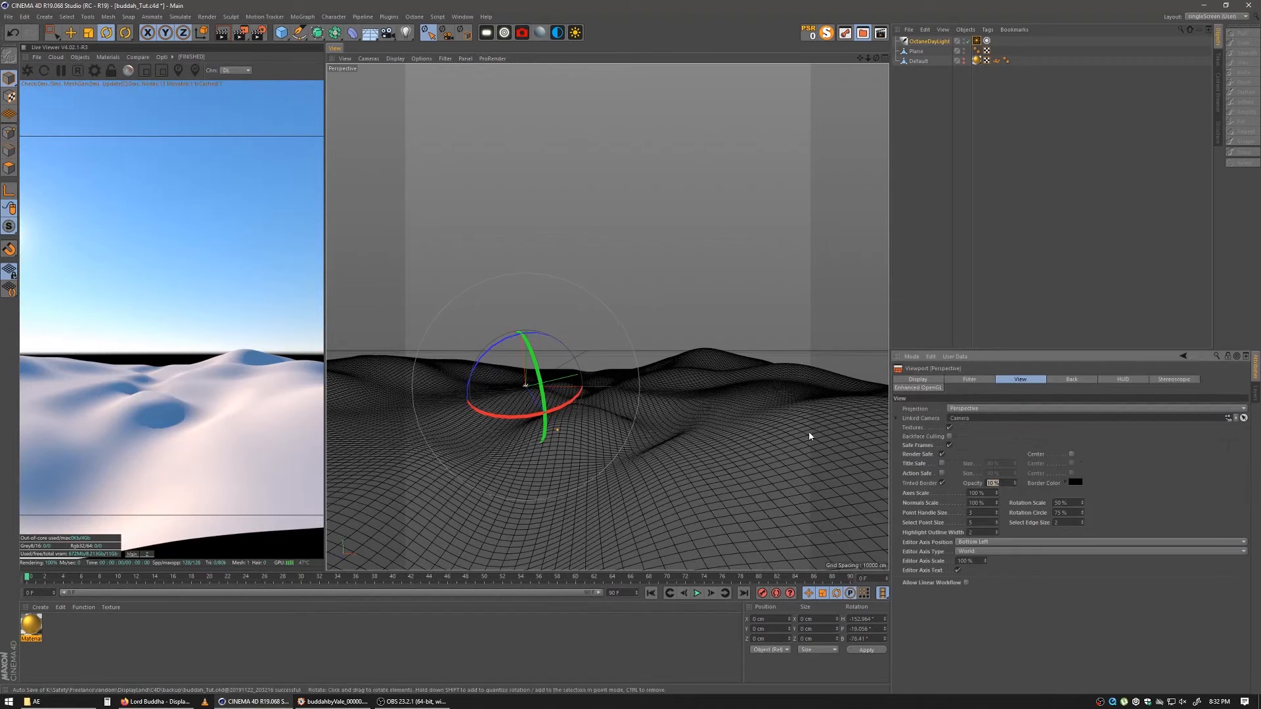
pyautogui.write('90')
pyautogui.press('Return')
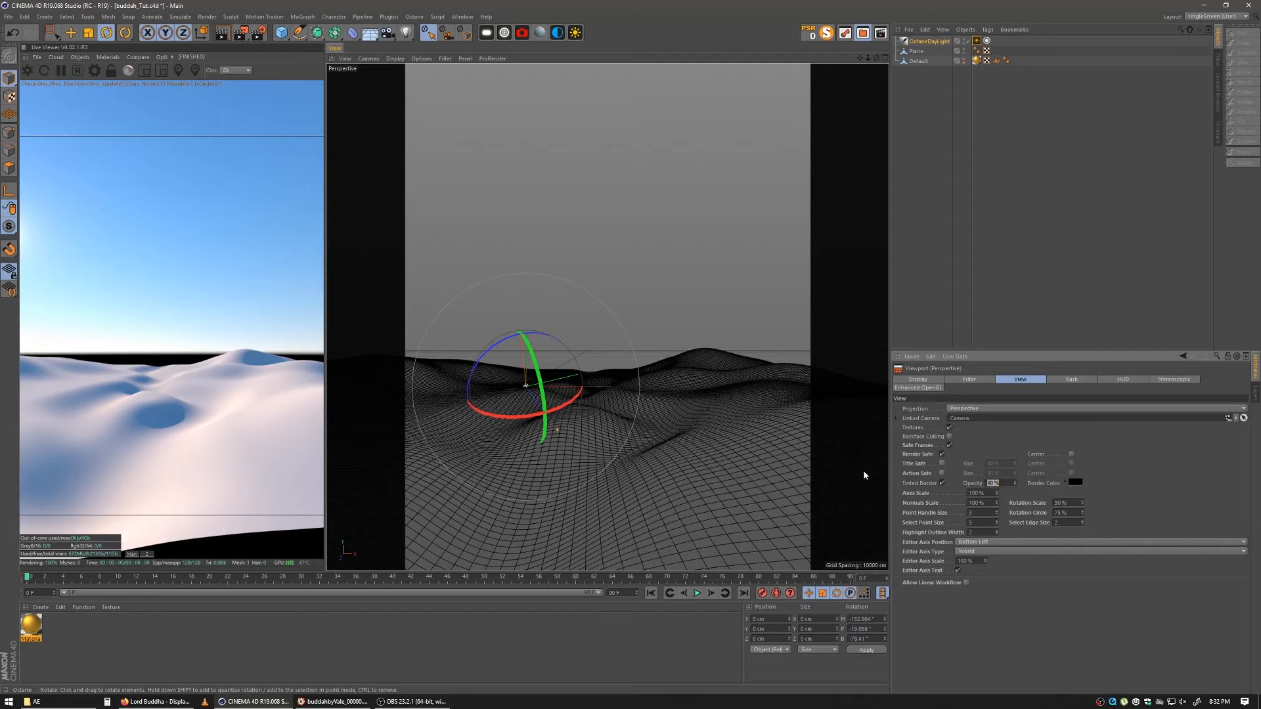
pyautogui.write('80')
pyautogui.press('Return')
# Step: Lower the Pull brush pressure to 25% on the plane, try raising the mid-channel mound, and undo the stroke
pyautogui.keyDown('alt'); pyautogui.moveTo(564, 431); pyautogui.dragTo(580, 430, button='middle'); pyautogui.keyUp('alt')
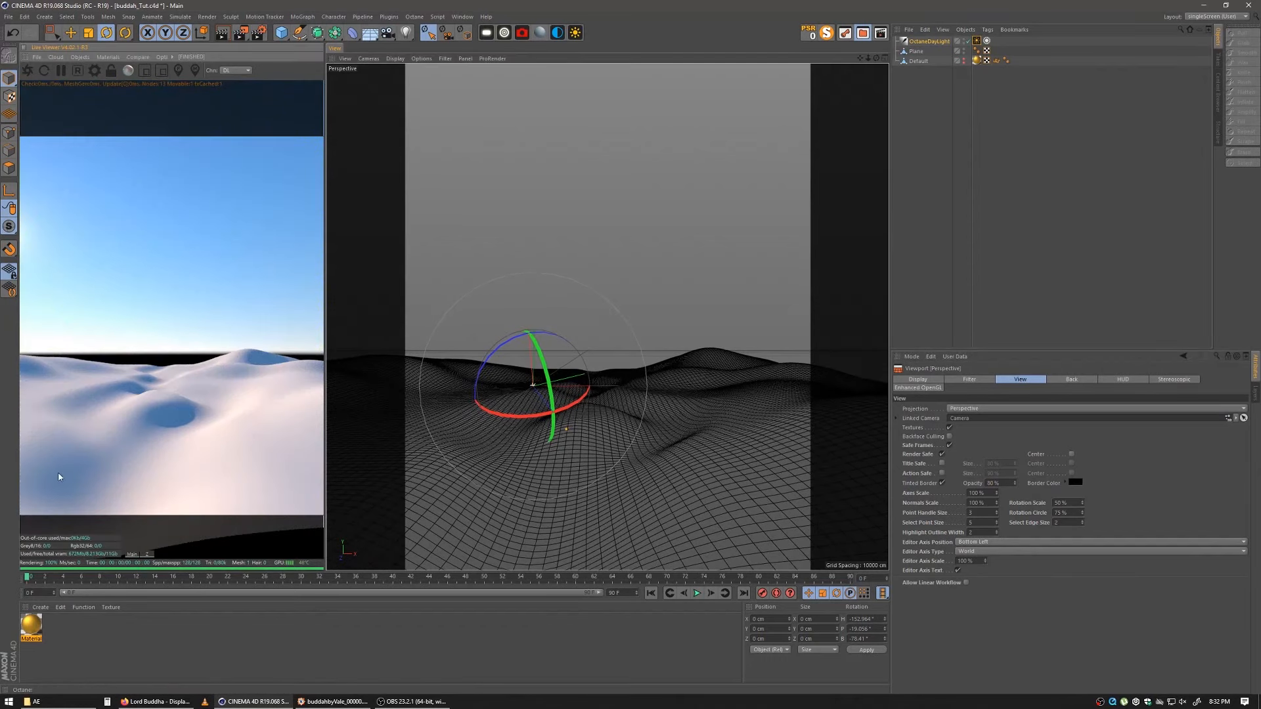
pyautogui.keyDown('alt'); pyautogui.moveTo(572, 432); pyautogui.dragTo(573, 434, button='middle'); pyautogui.keyUp('alt')
pyautogui.keyDown('alt'); pyautogui.moveTo(572, 433); pyautogui.dragTo(574, 435); pyautogui.keyUp('alt')
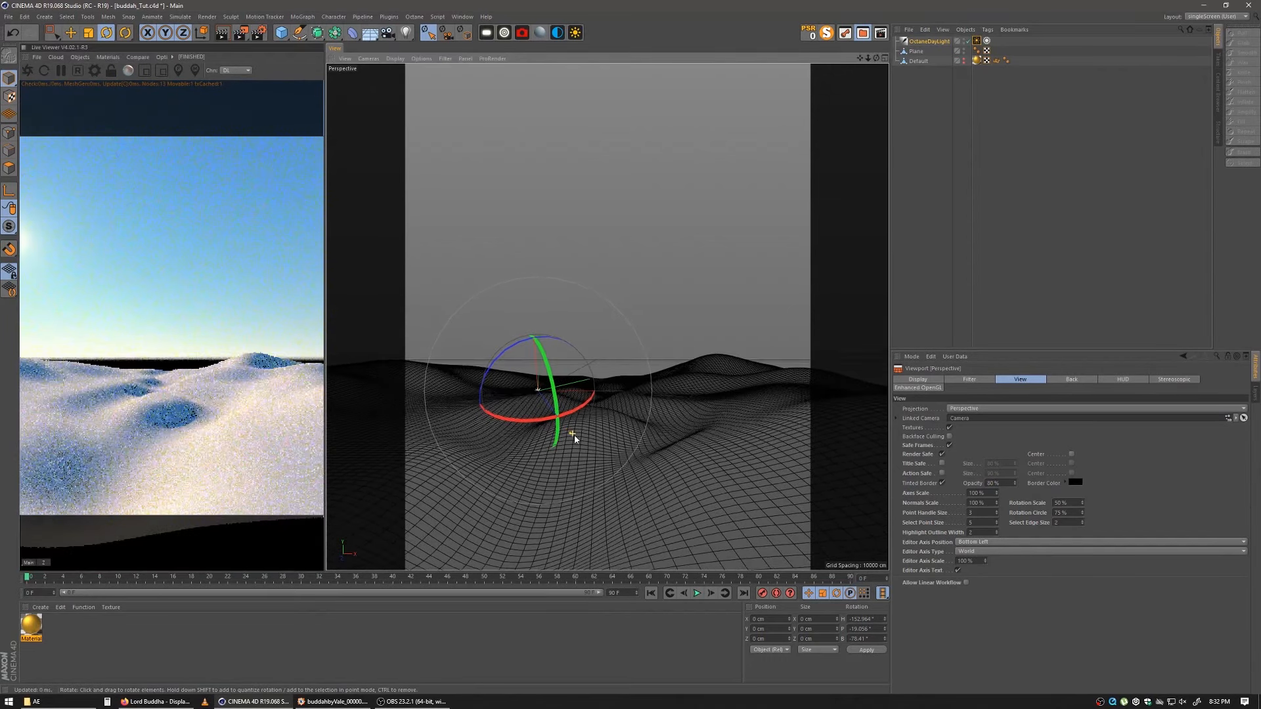
pyautogui.keyDown('alt'); pyautogui.moveTo(576, 437); pyautogui.dragTo(589, 439, button='middle'); pyautogui.keyUp('alt')
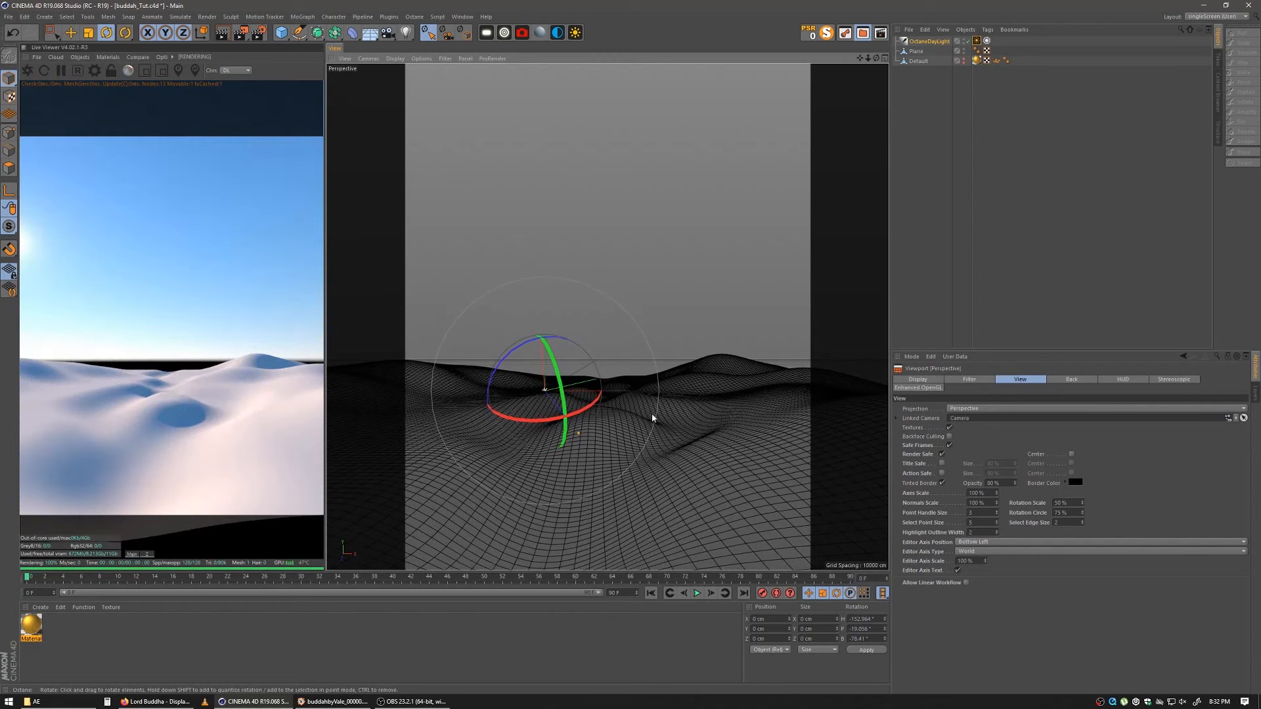
pyautogui.click(936, 121)
pyautogui.click(916, 50)
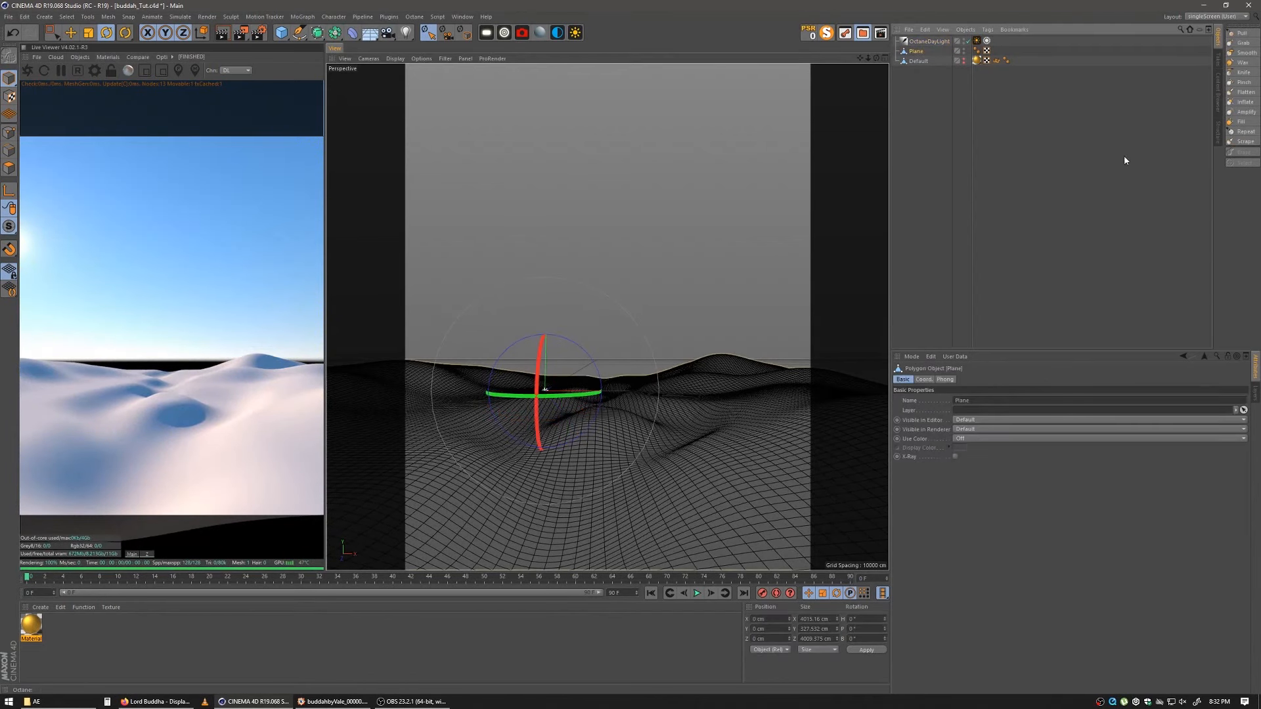
pyautogui.click(1242, 34)
pyautogui.moveTo(578, 428); pyautogui.dragTo(499, 425, button='middle')
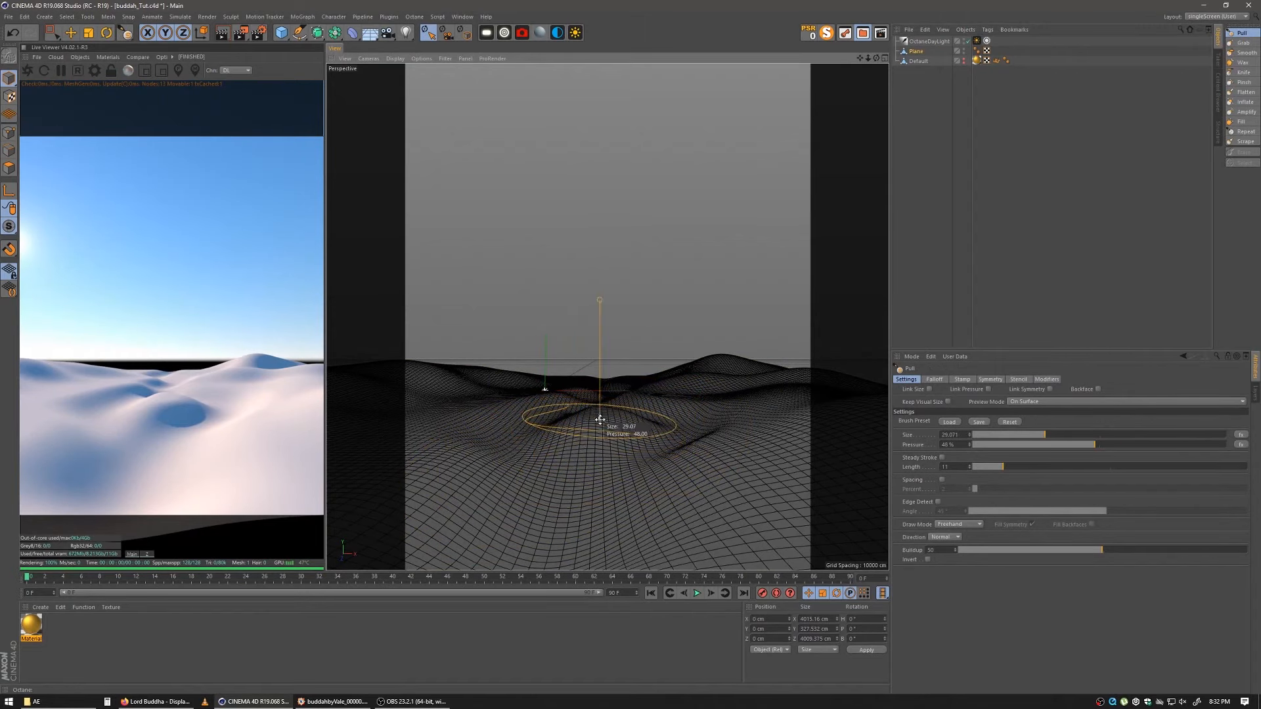
pyautogui.moveTo(598, 432); pyautogui.dragTo(598, 436, button='middle')
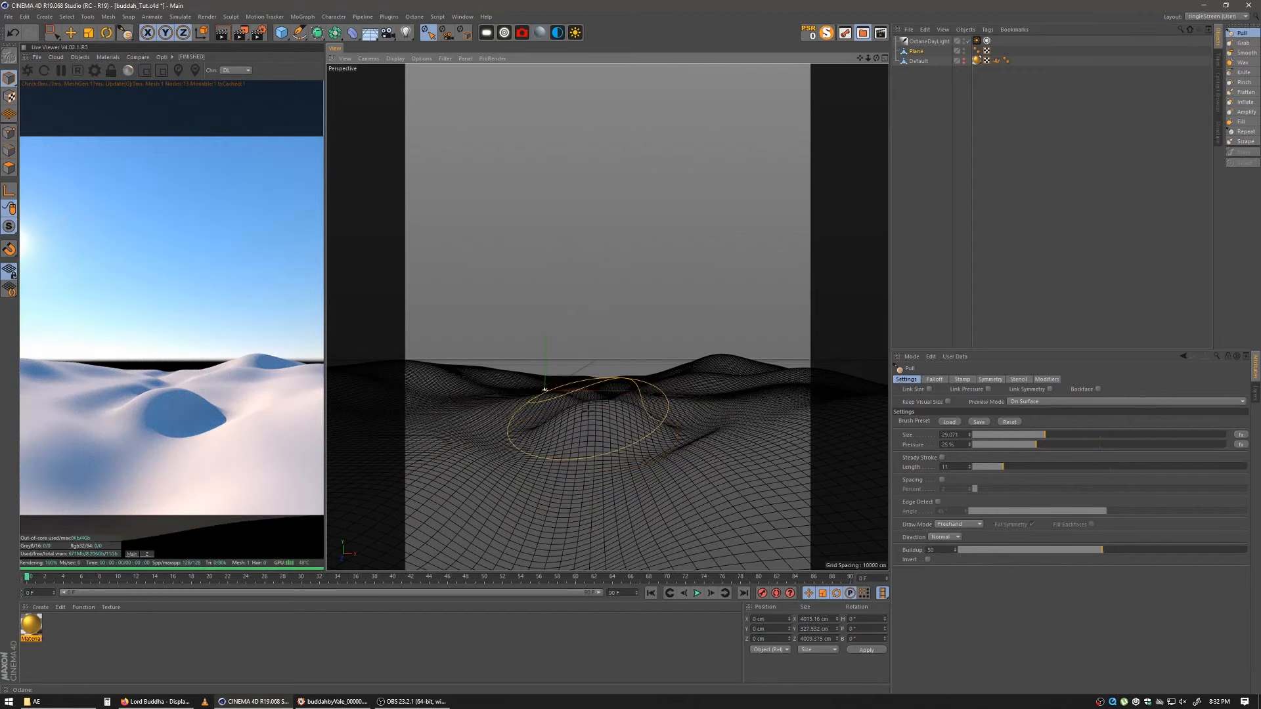
pyautogui.hotkey('ctrl', 'z')
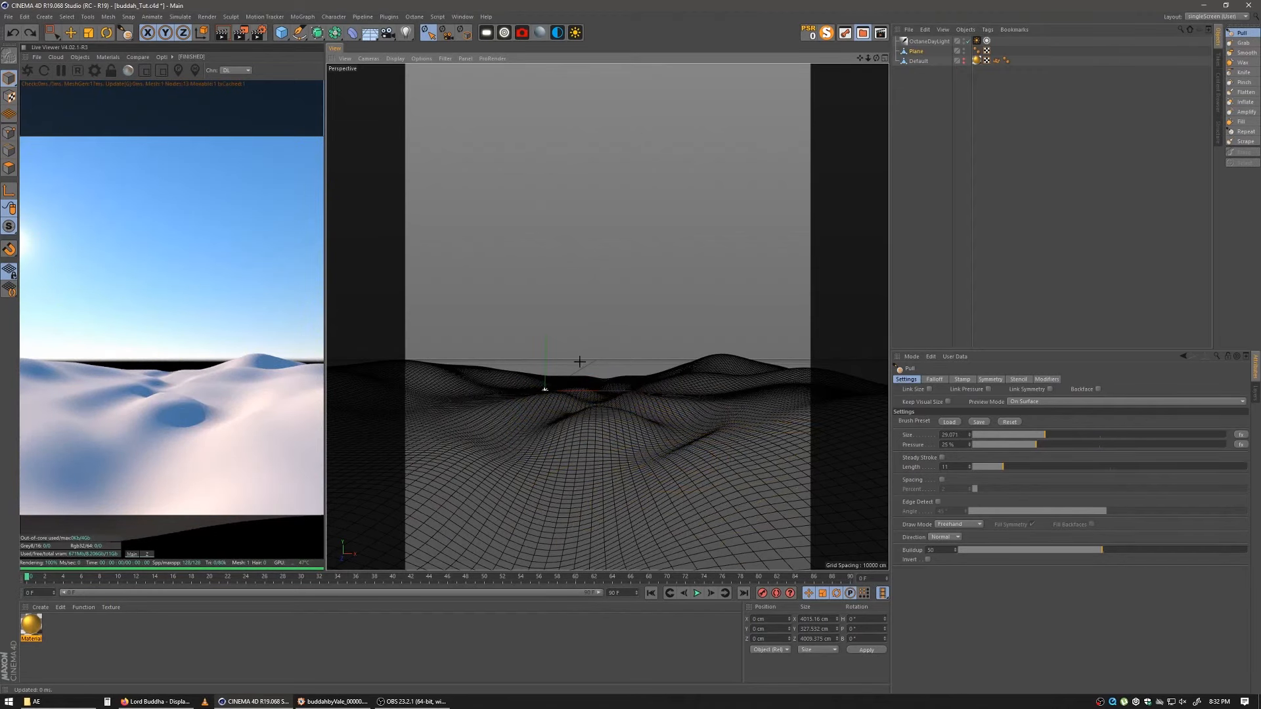
# Step: Browse the user material presets in the Content Browser for a ground or rock material for the terrain
pyautogui.keyDown('alt'); pyautogui.moveTo(592, 375); pyautogui.dragTo(569, 384); pyautogui.keyUp('alt')
pyautogui.keyDown('alt'); pyautogui.moveTo(608, 317); pyautogui.dragTo(638, 328, button='middle'); pyautogui.keyUp('alt')
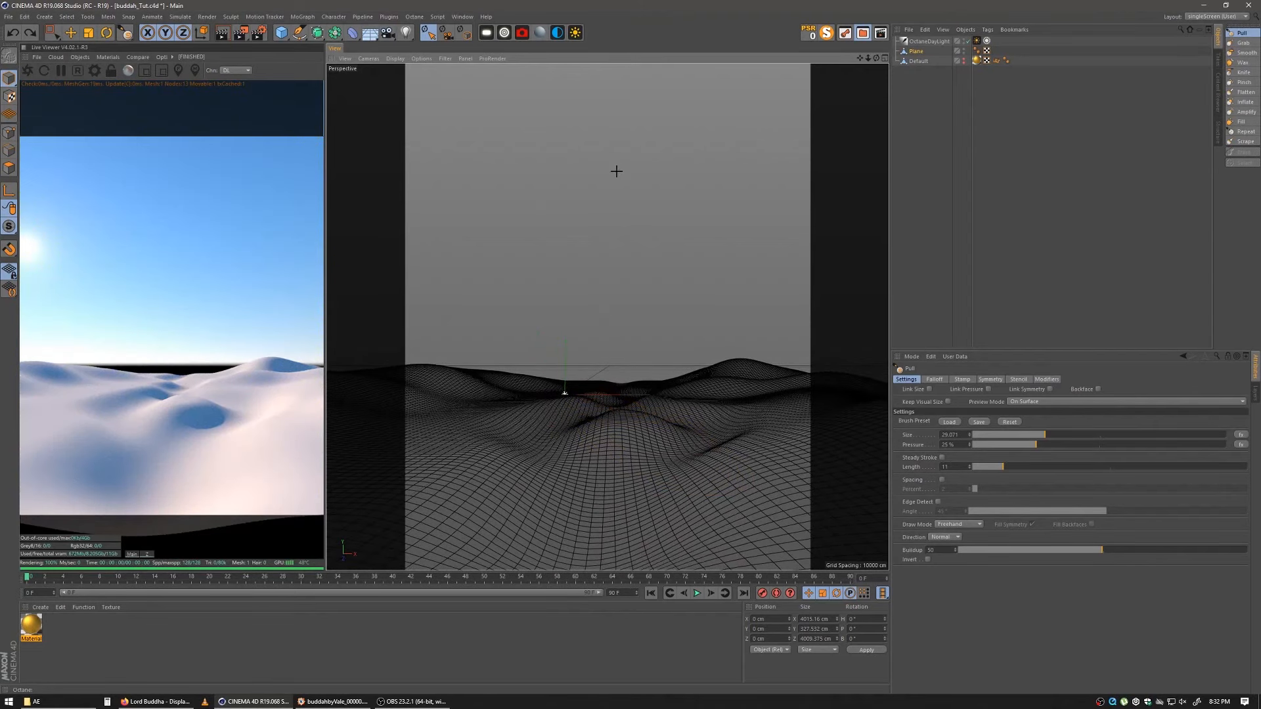
pyautogui.click(447, 37)
pyautogui.keyDown('alt'); pyautogui.moveTo(644, 415); pyautogui.dragTo(639, 444); pyautogui.keyUp('alt')
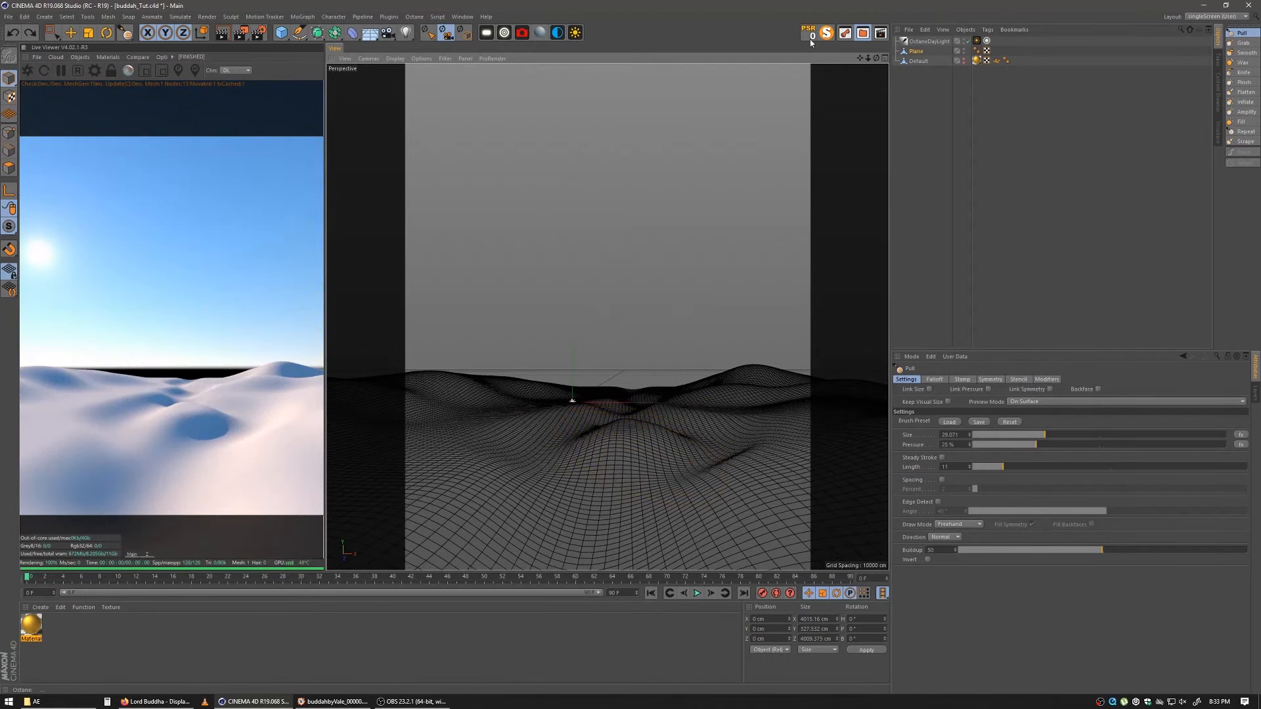
pyautogui.click(860, 34)
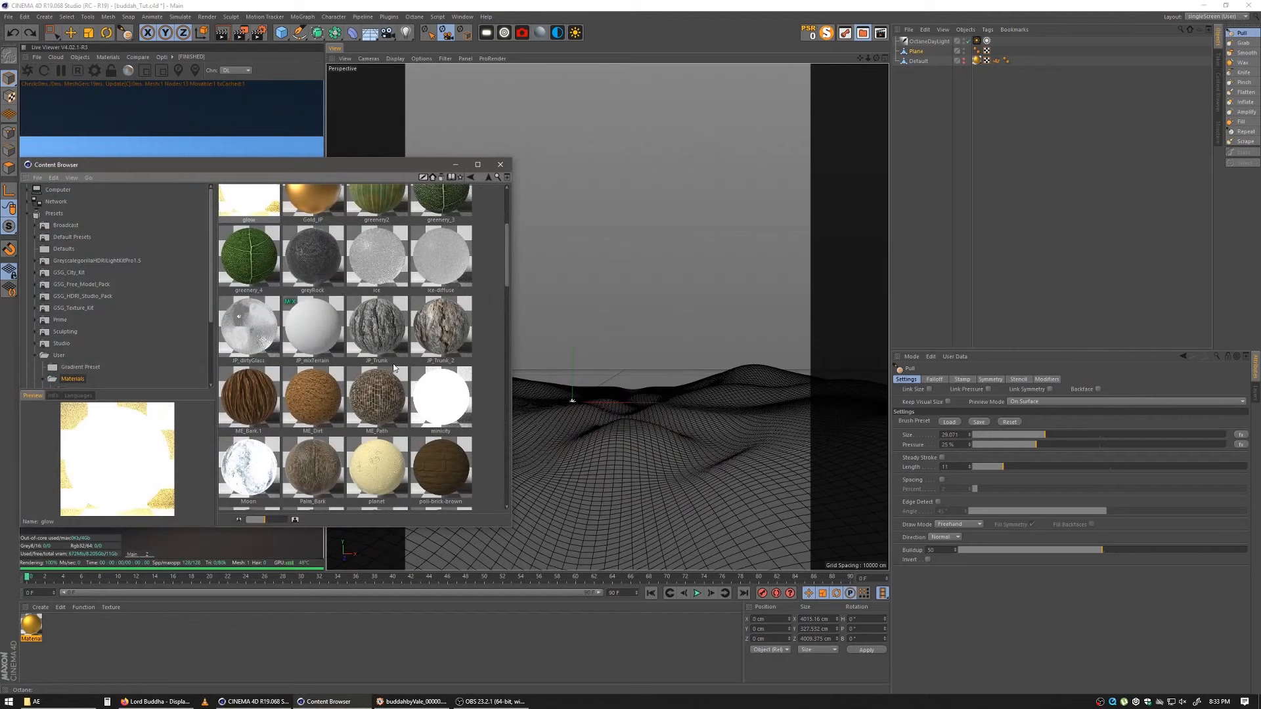
pyautogui.scroll(-1, 425, 384)
pyautogui.scroll(3, 425, 383)
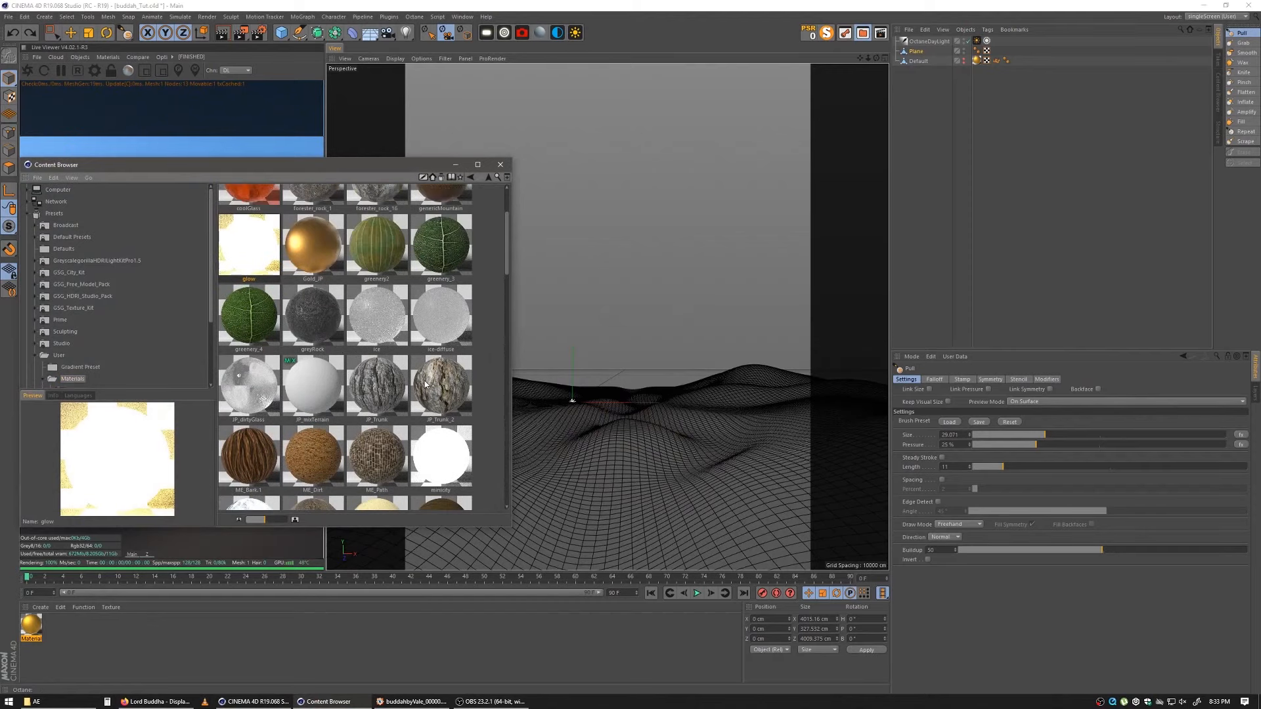
pyautogui.scroll(-12, 425, 384)
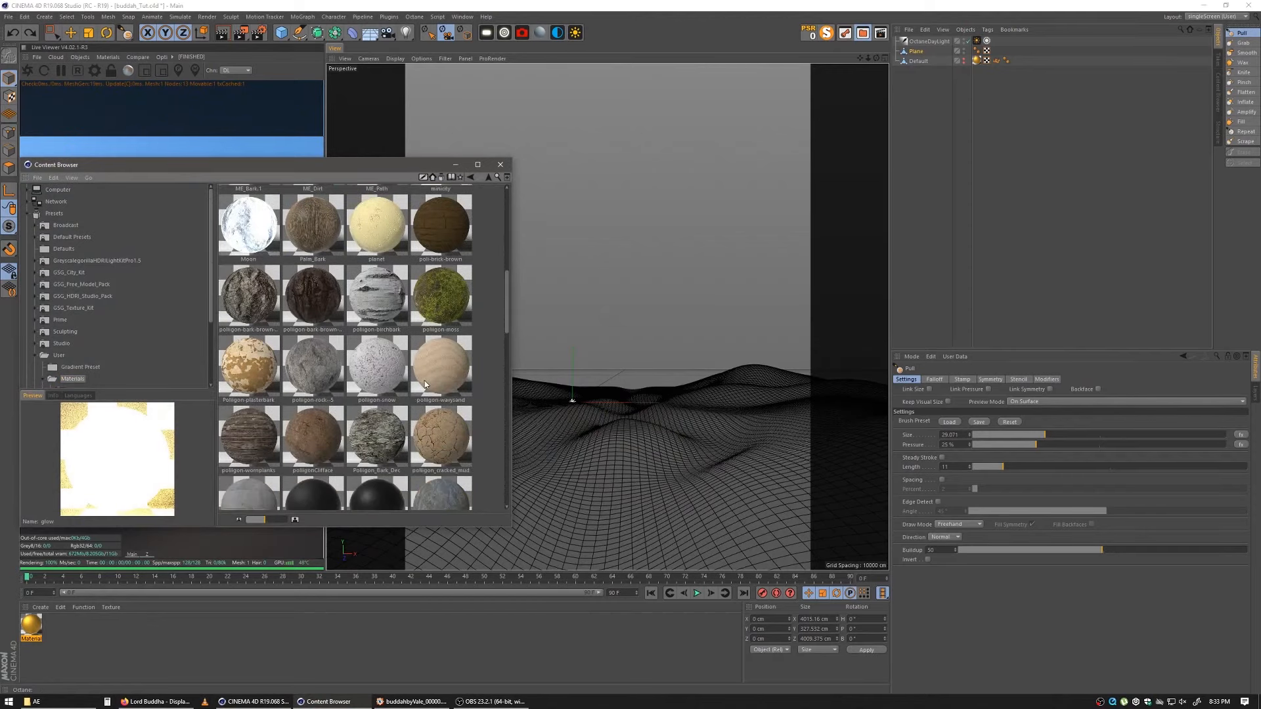
pyautogui.scroll(-4, 425, 384)
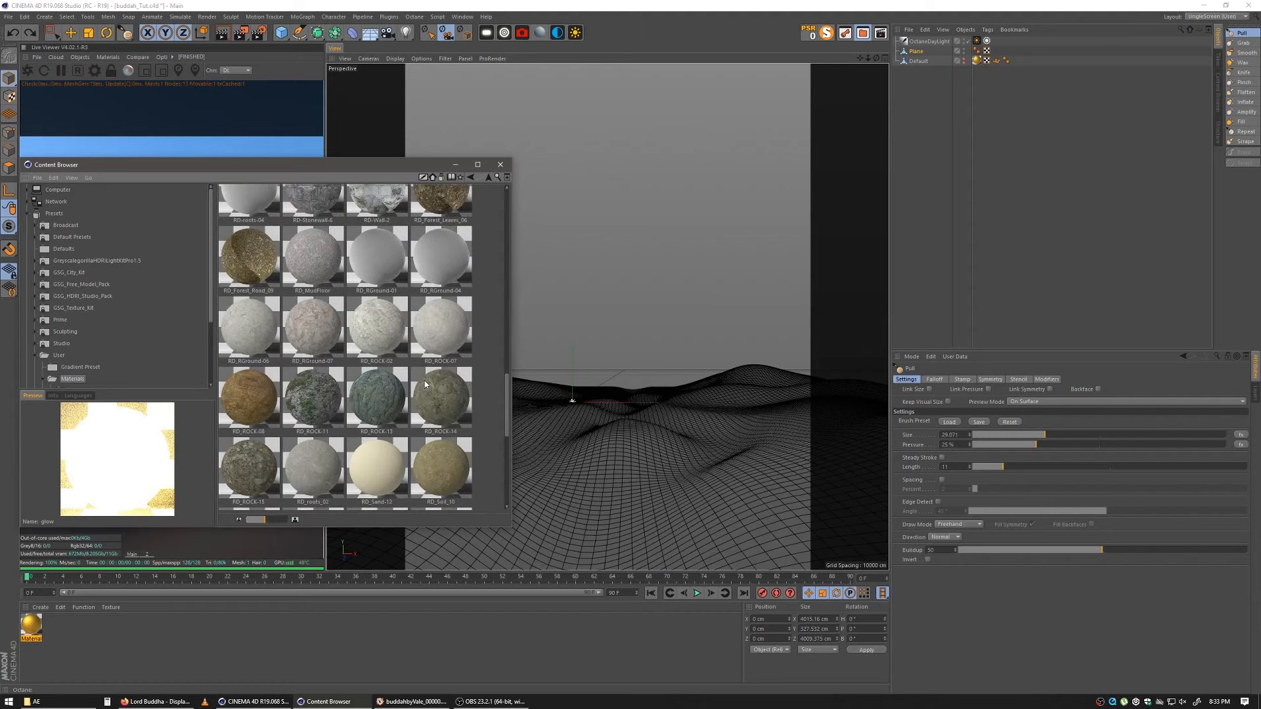
# Step: Load the RD_RGround-07 preset from the Content Browser and apply its material to the terrain plane
pyautogui.click(444, 334)
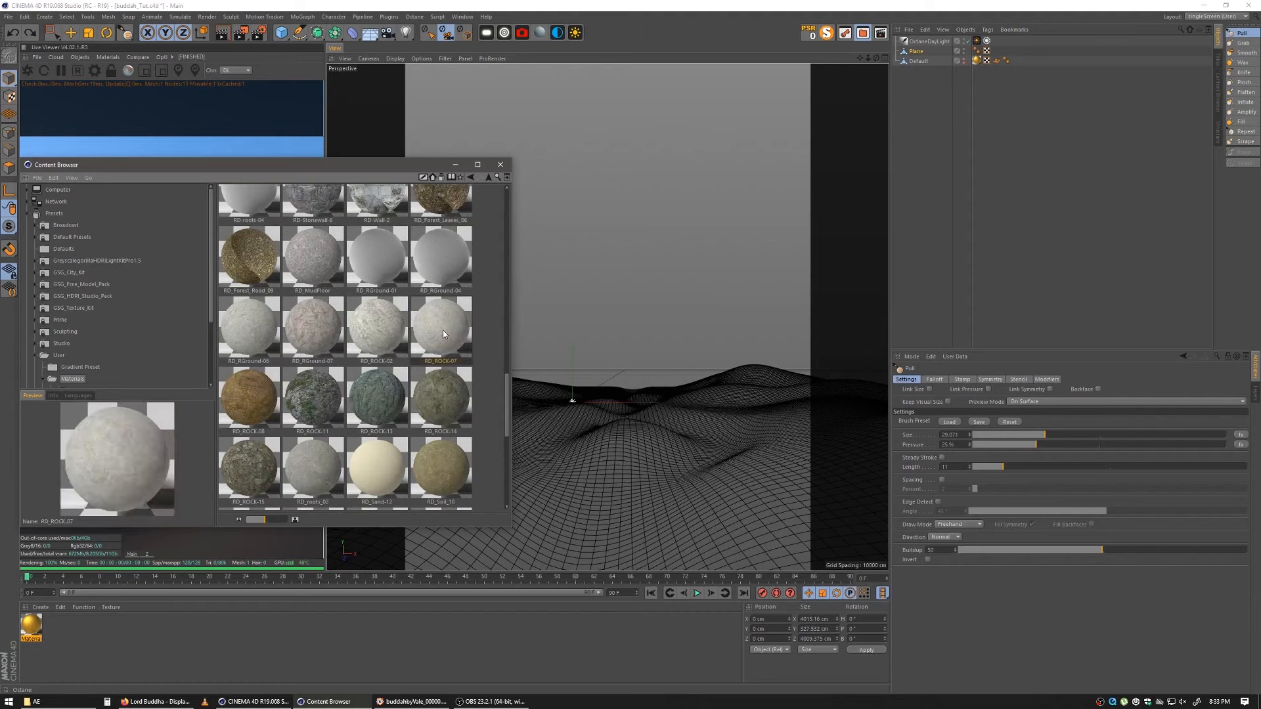
pyautogui.scroll(1, 444, 335)
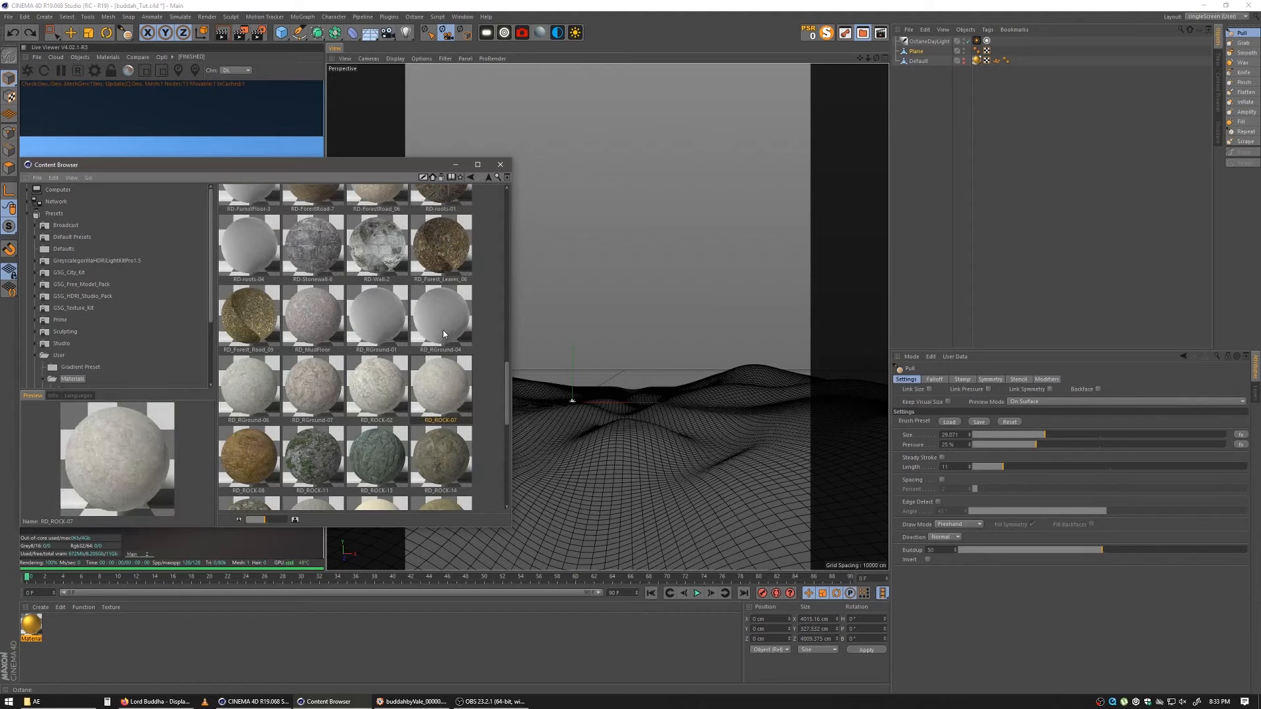
pyautogui.click(301, 399)
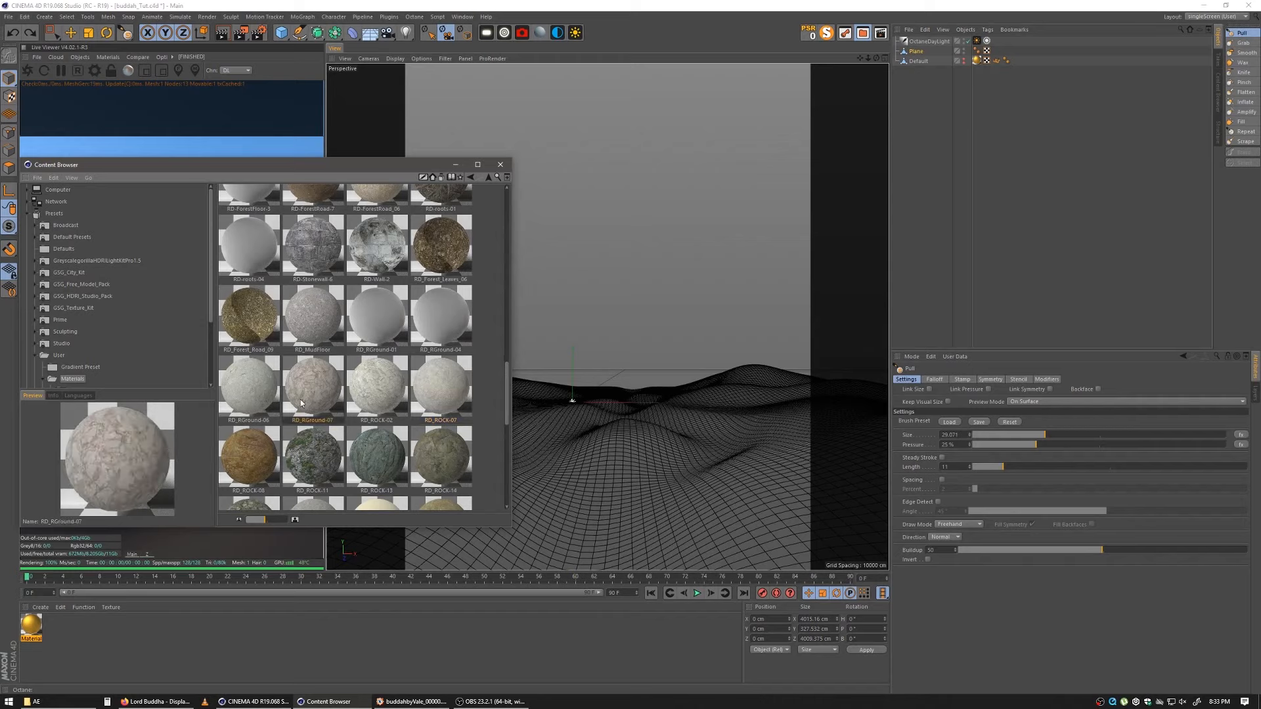
pyautogui.moveTo(317, 375); pyautogui.dragTo(138, 631)
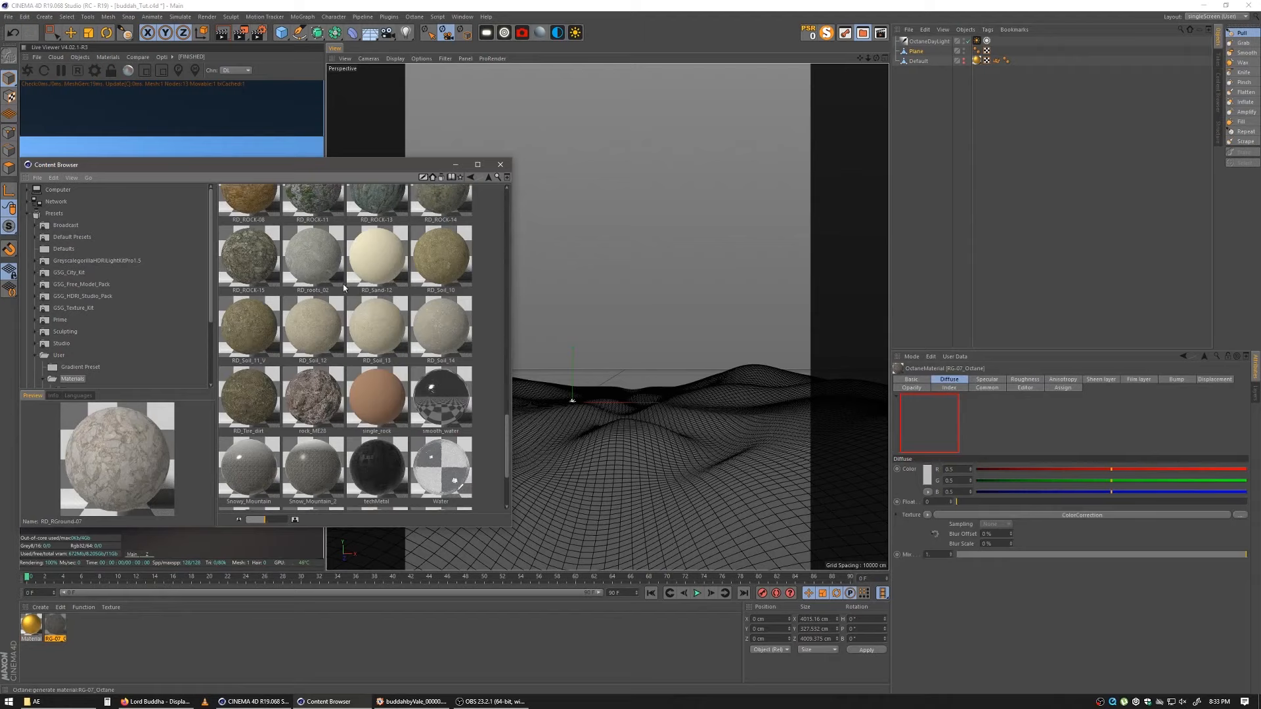
pyautogui.click(509, 166)
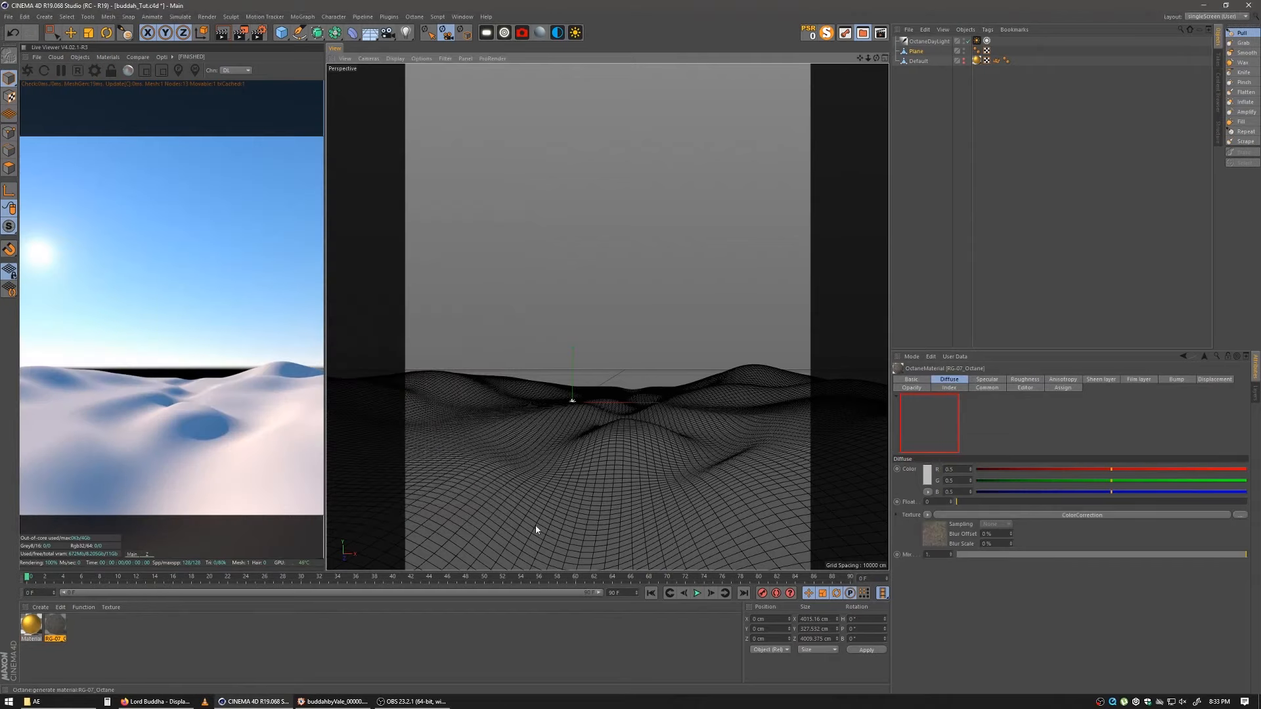
pyautogui.moveTo(55, 625); pyautogui.dragTo(508, 478)
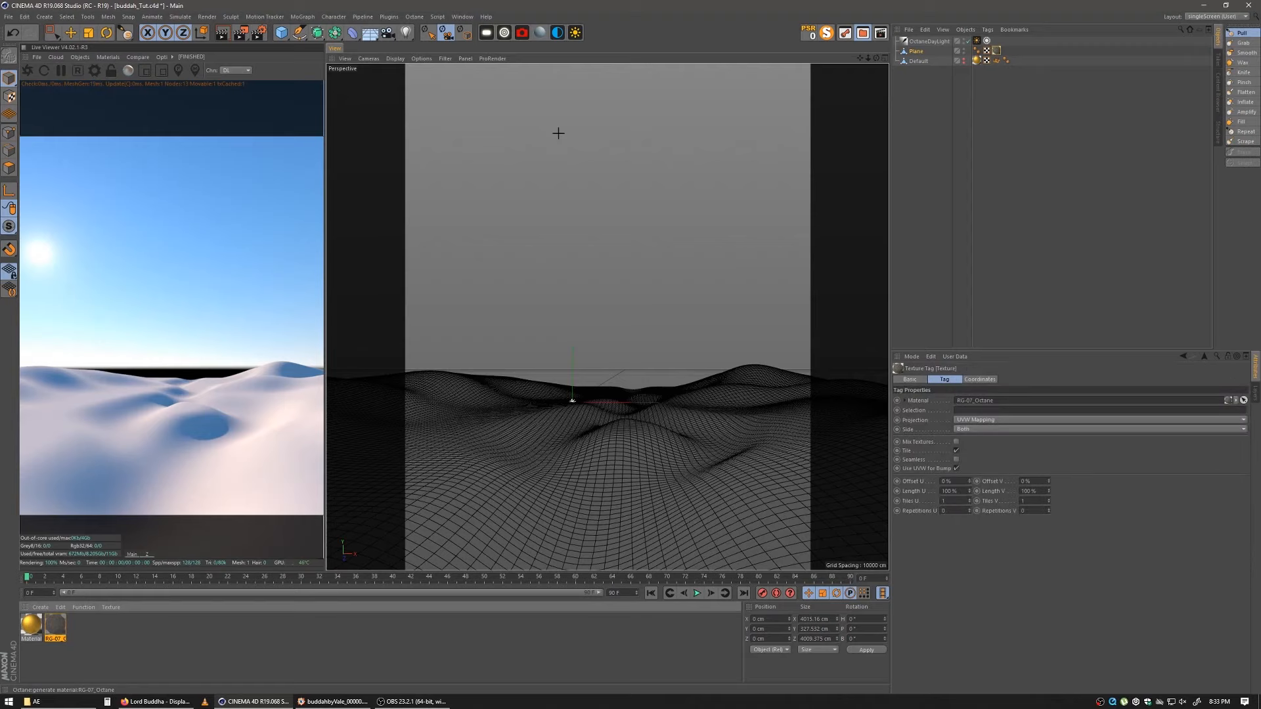
# Step: Open the RG-07_Octane material in the Octane Node Editor, dock the editor with the viewport and close the Material Editor
pyautogui.doubleClick(59, 631)
pyautogui.click(175, 193)
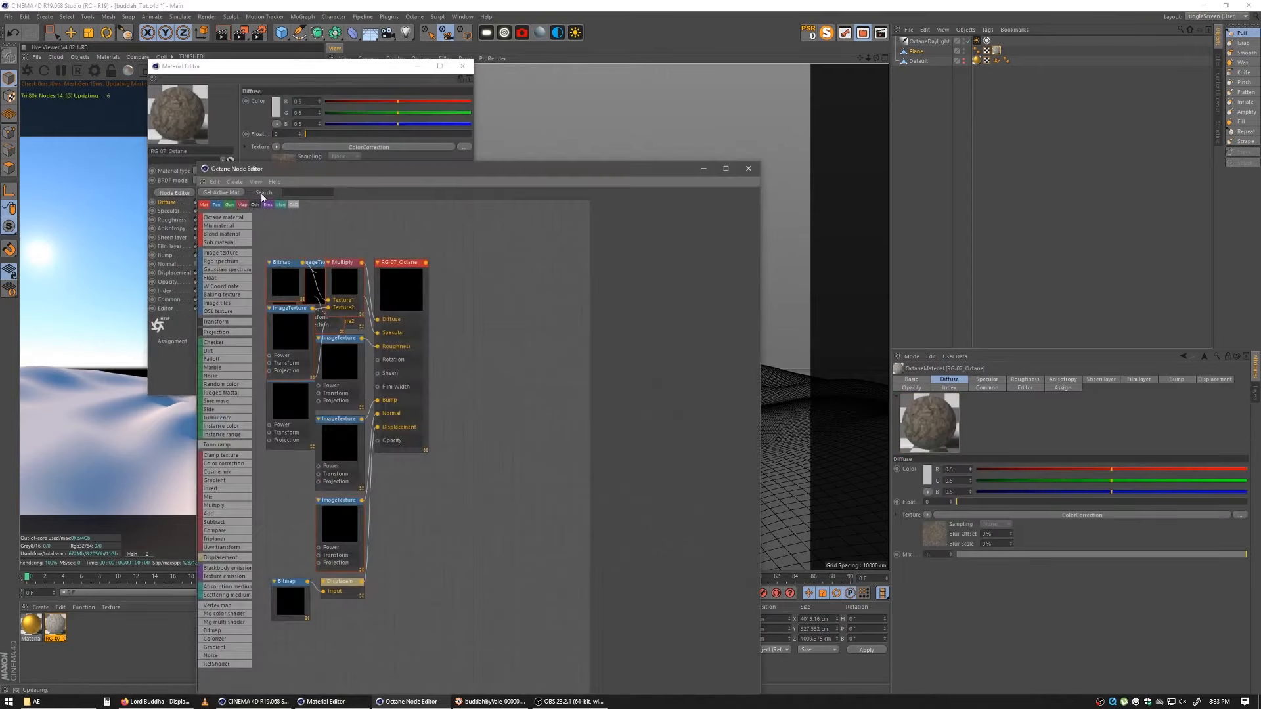
pyautogui.moveTo(327, 53); pyautogui.dragTo(334, 50)
pyautogui.click(465, 68)
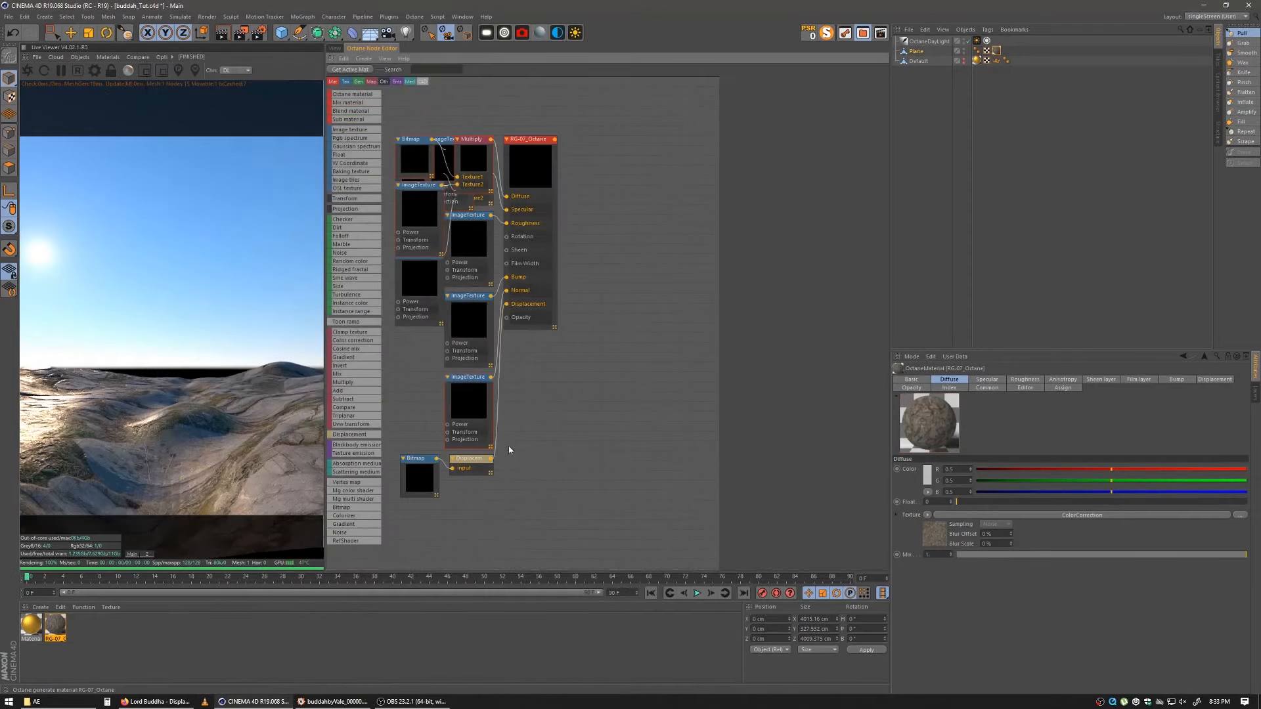
# Step: Set the material's Displacement node to Follow smoothed normal and return to the viewport
pyautogui.click(480, 465)
pyautogui.click(827, 178)
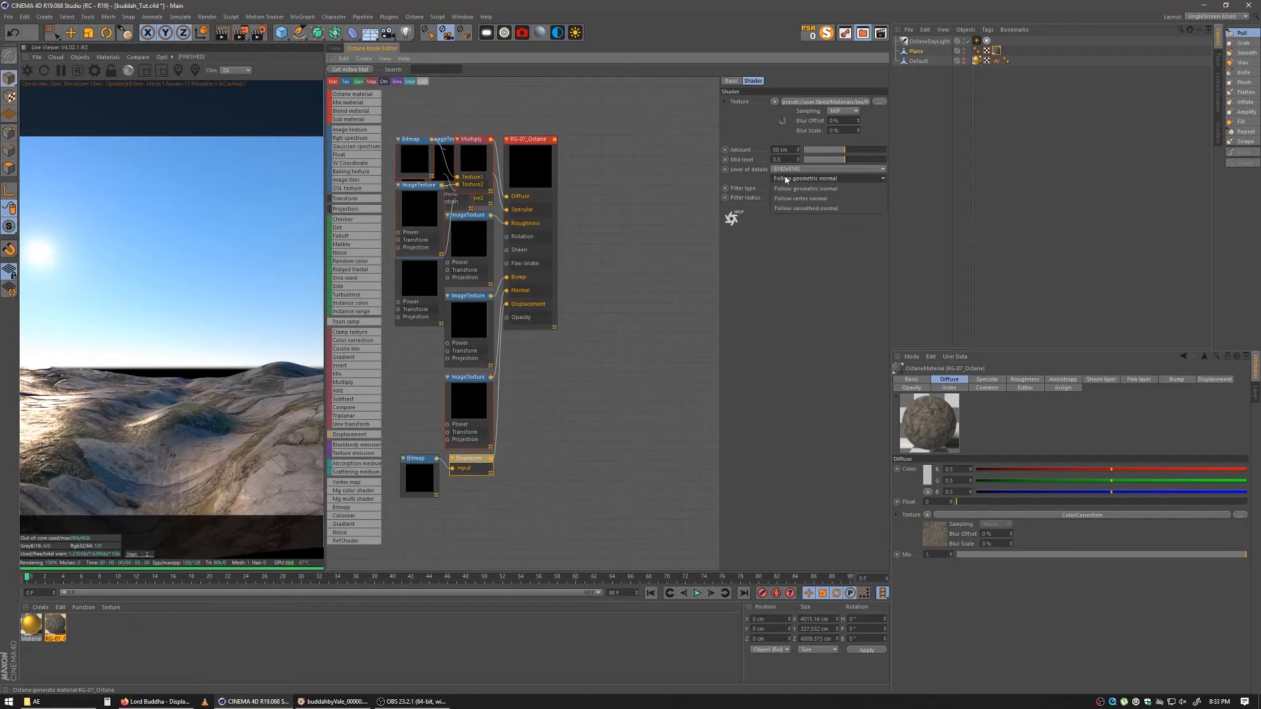
pyautogui.click(808, 197)
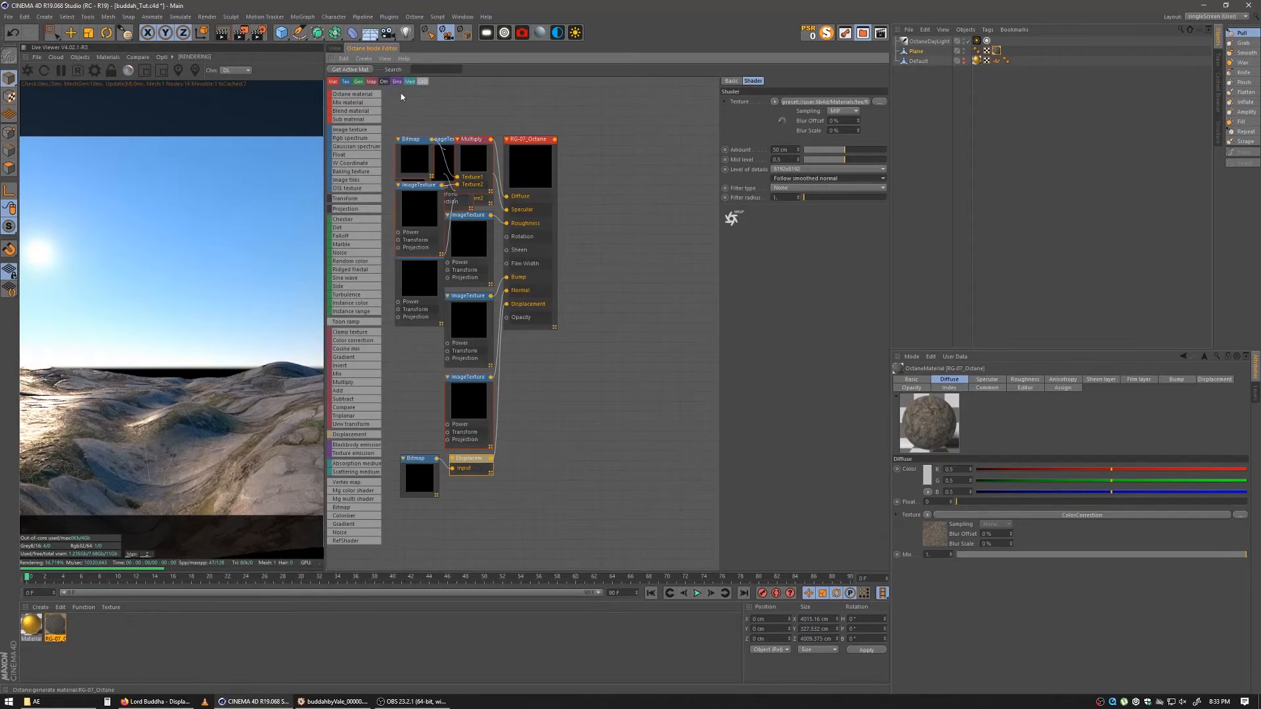
pyautogui.click(335, 48)
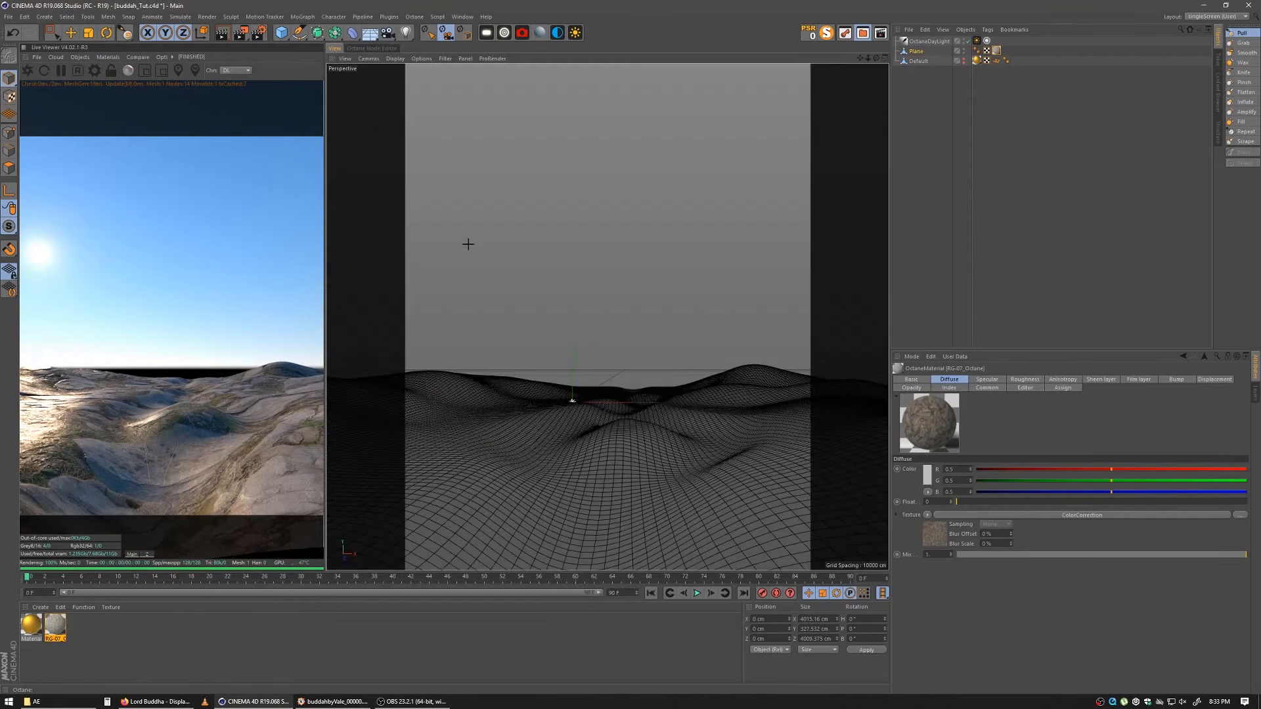
# Step: Try 8 and 6 tiles on the terrain's texture tag, settling on 4 tiles in both U and V
pyautogui.click(996, 50)
pyautogui.doubleClick(948, 501)
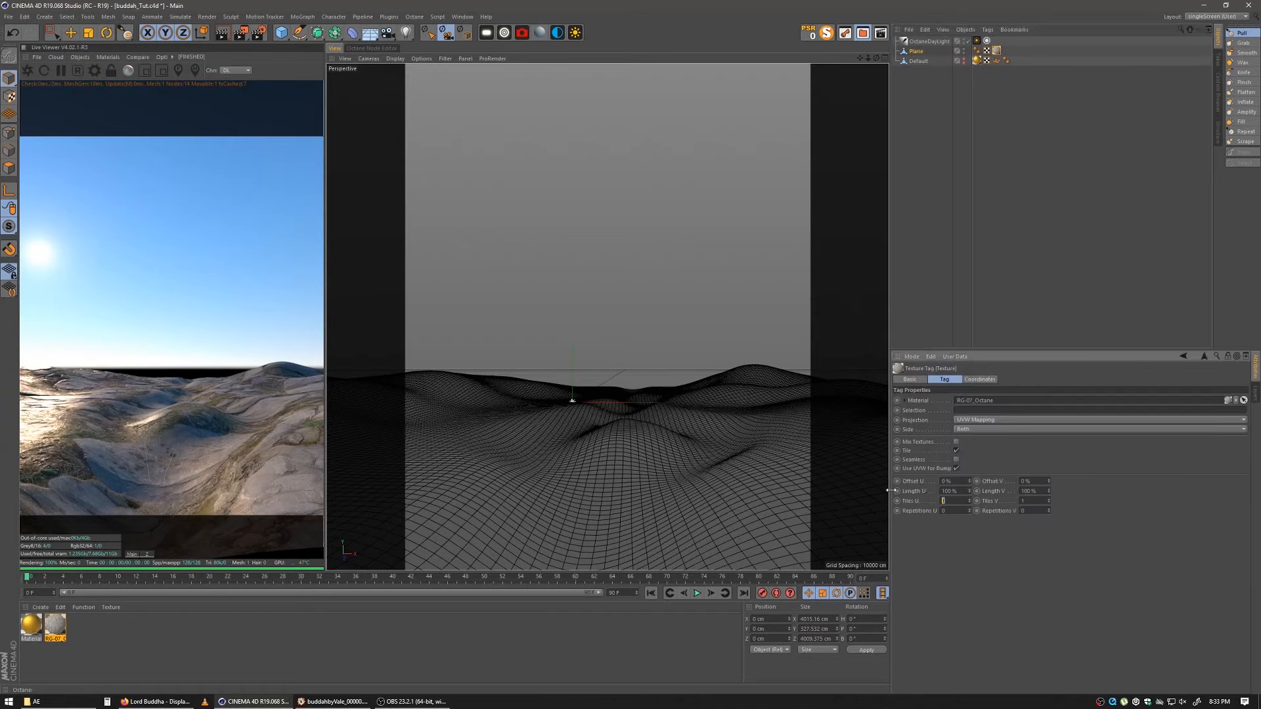
pyautogui.write('8')
pyautogui.press('Tab')
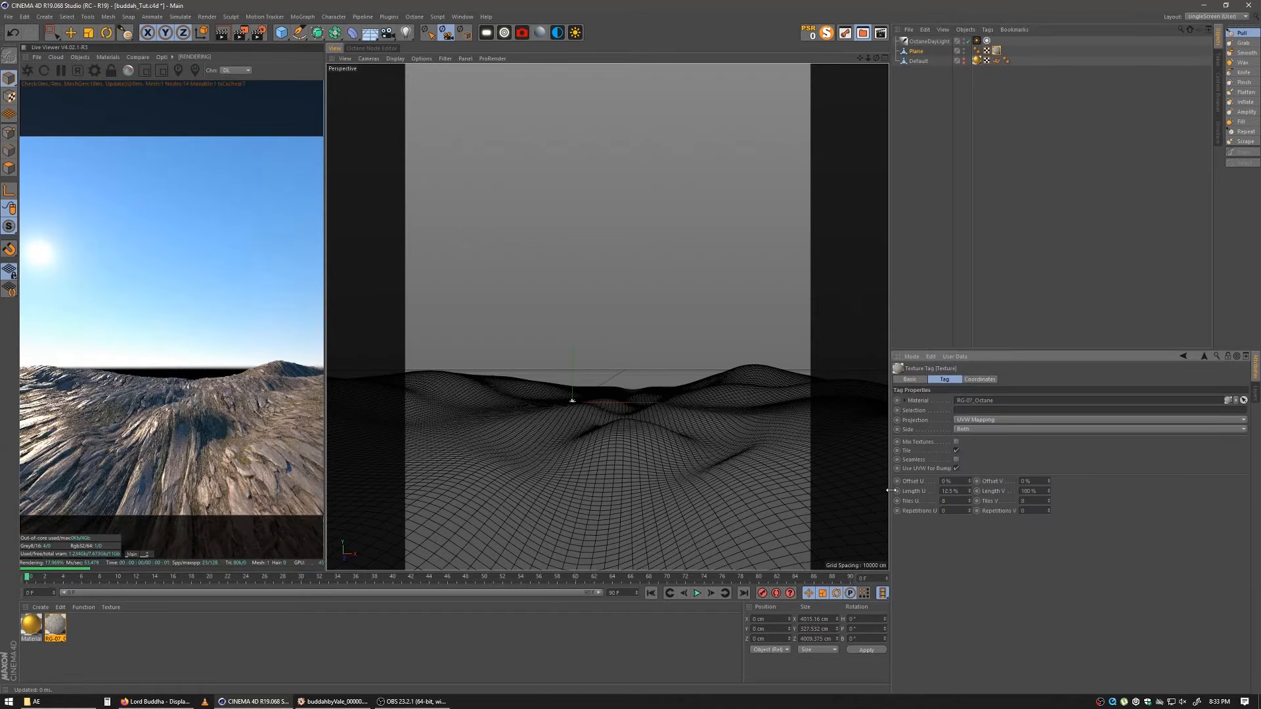
pyautogui.write('8')
pyautogui.press('Return')
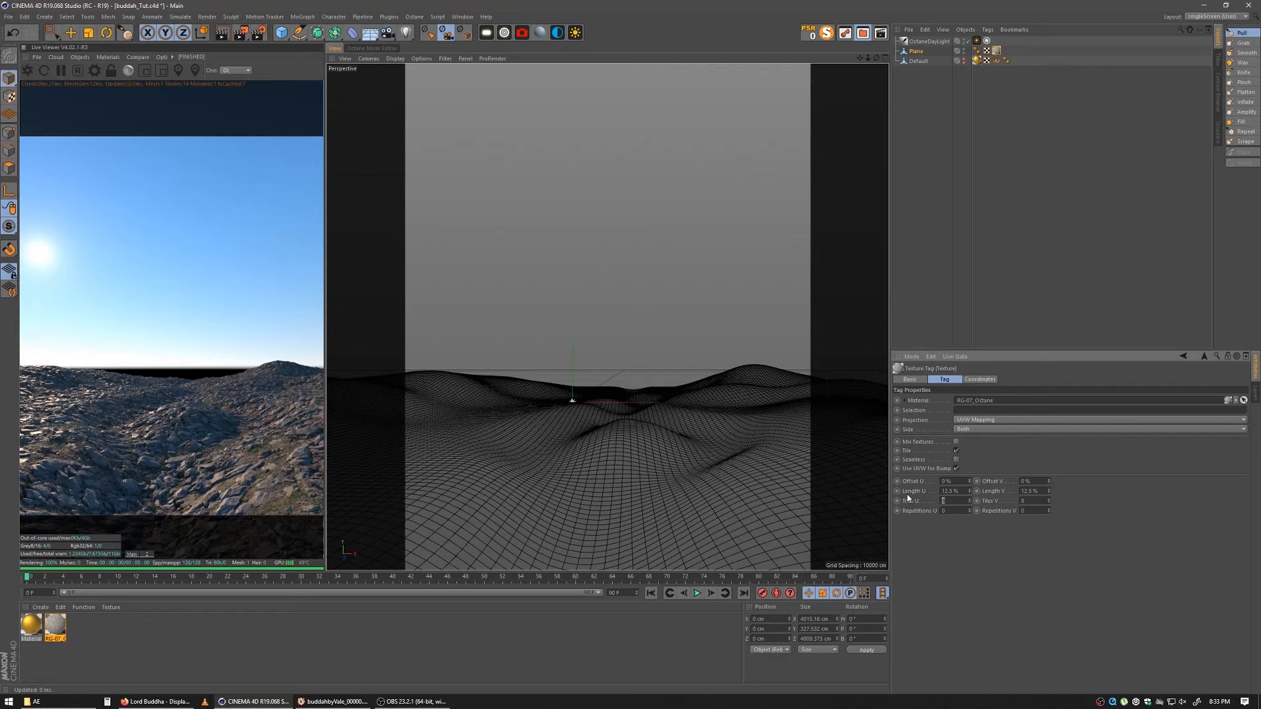
pyautogui.press('Tab')
pyautogui.write('6')
pyautogui.press('Return')
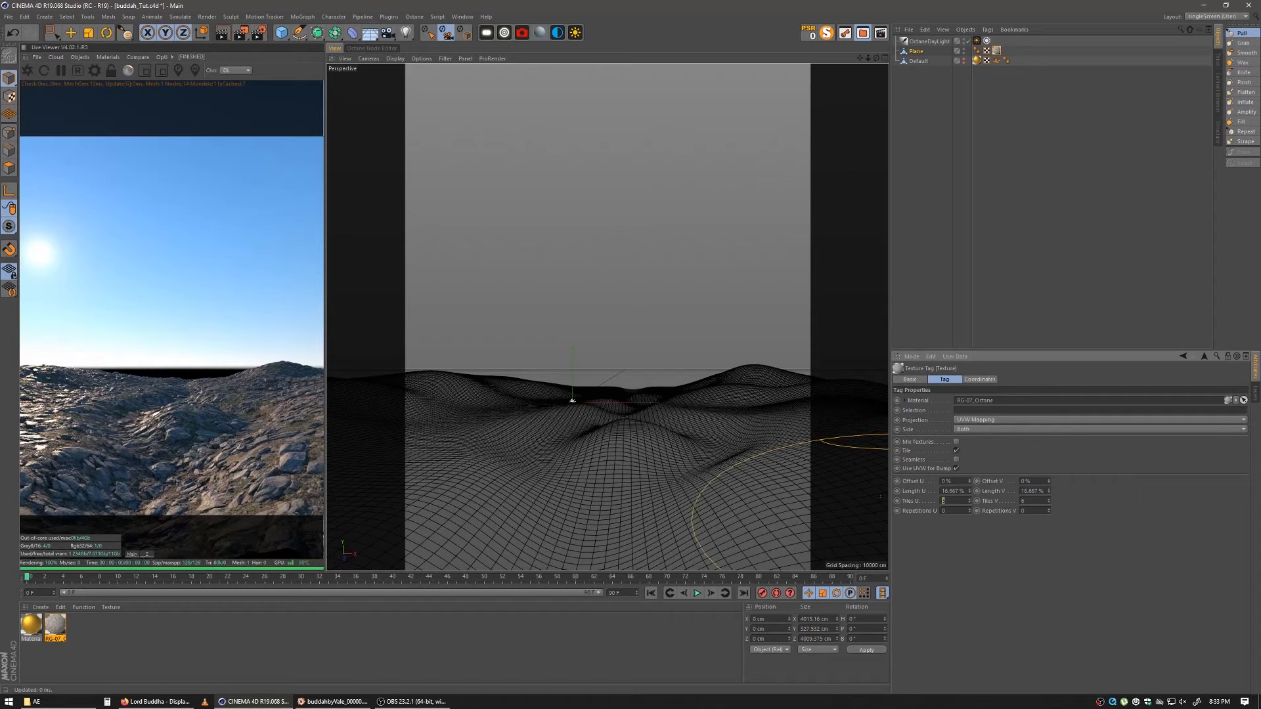
pyautogui.write('4')
pyautogui.press('Return')
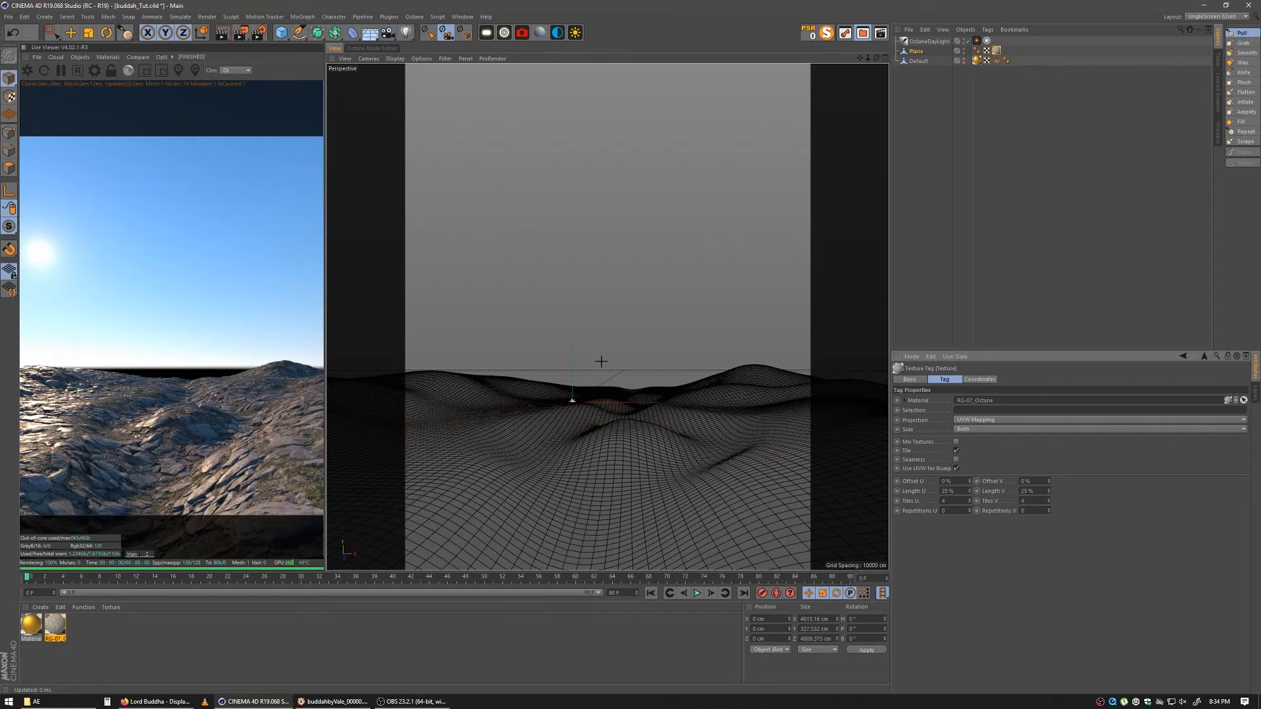
# Step: Flatten the mound in the middle foreground of the terrain with the Flatten brush at 13.1% pressure
pyautogui.click(1244, 53)
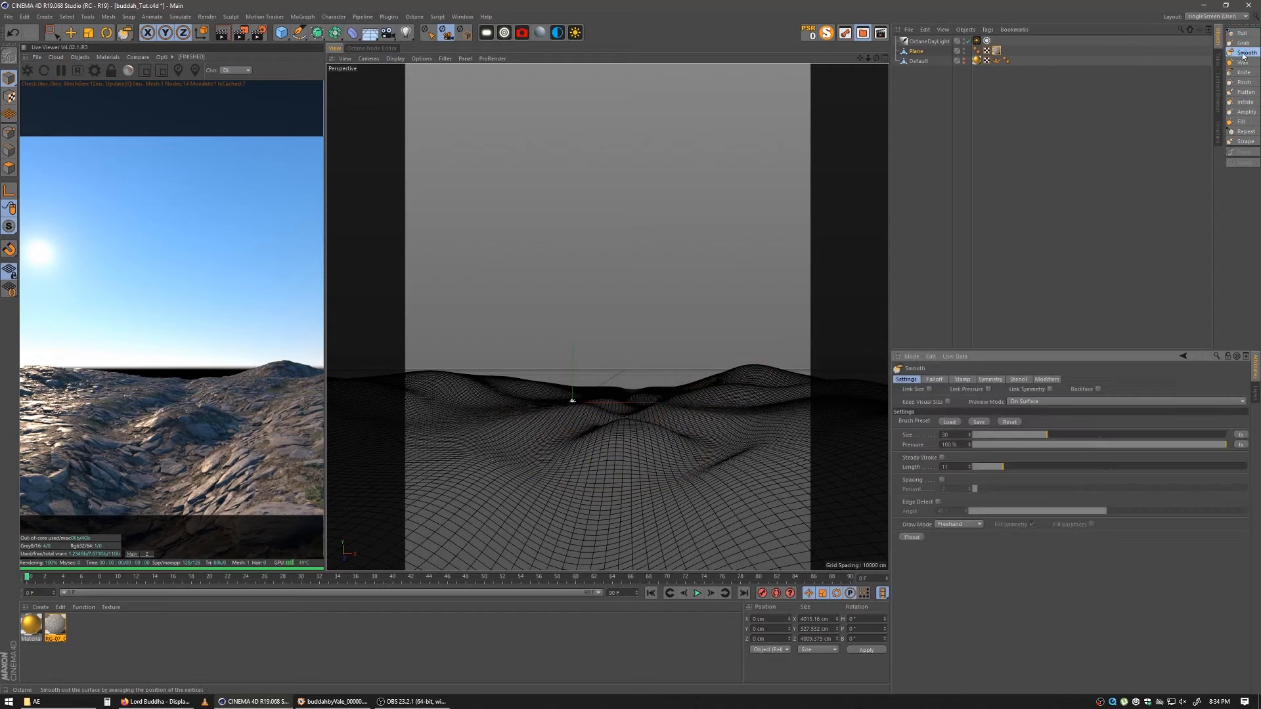
pyautogui.click(1245, 92)
pyautogui.moveTo(692, 429)
pyautogui.mouseDown(button='middle')
pyautogui.moveTo(688, 488)
pyautogui.moveTo(688, 448)
pyautogui.moveTo(689, 459)
pyautogui.mouseUp(button='middle')
pyautogui.moveTo(703, 434)
pyautogui.mouseDown()
pyautogui.moveTo(678, 479)
pyautogui.moveTo(608, 544)
pyautogui.moveTo(578, 545)
pyautogui.mouseUp()
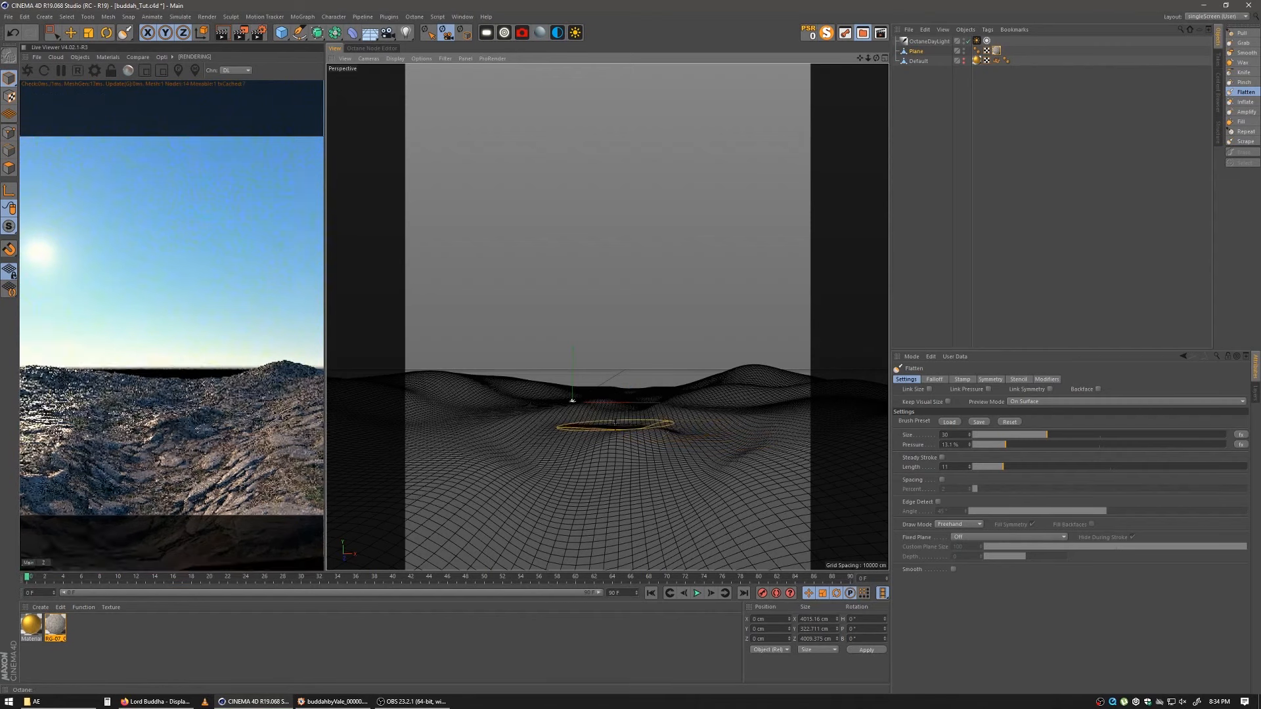
# Step: Raise a mound in the middle foreground of the terrain with the Pull brush at 25% pressure
pyautogui.click(1241, 33)
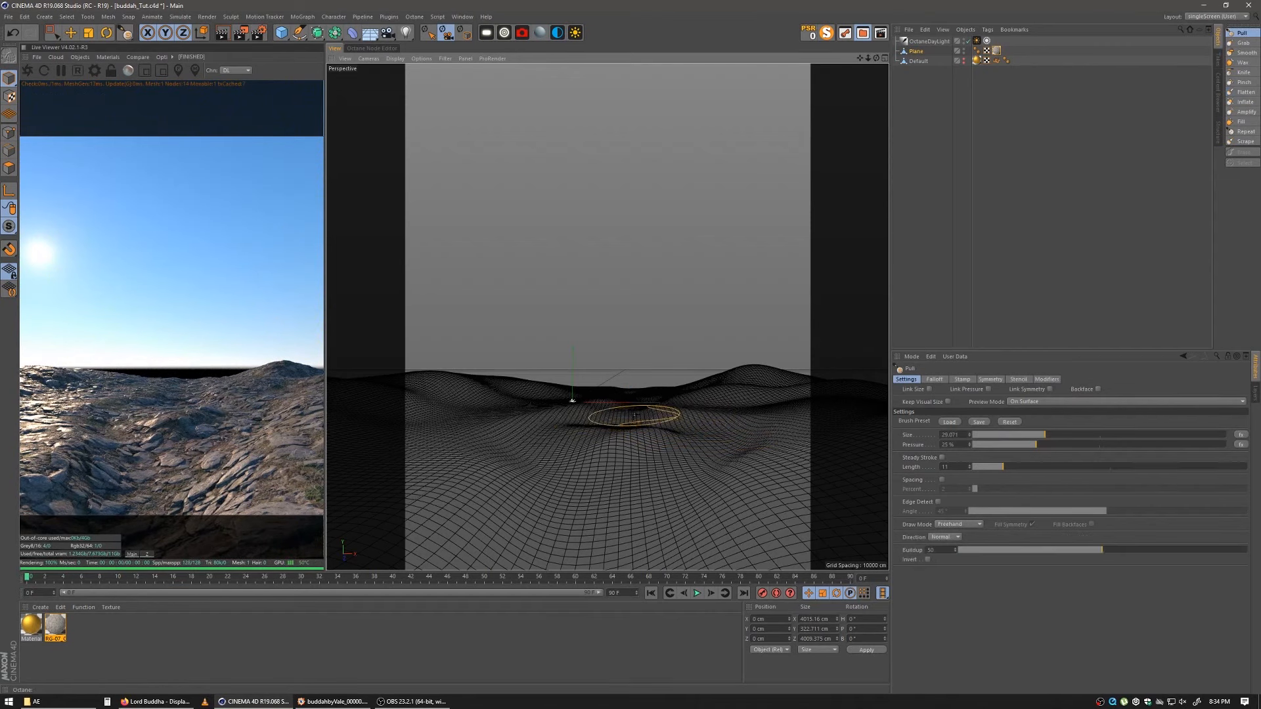
pyautogui.moveTo(621, 433); pyautogui.dragTo(622, 430)
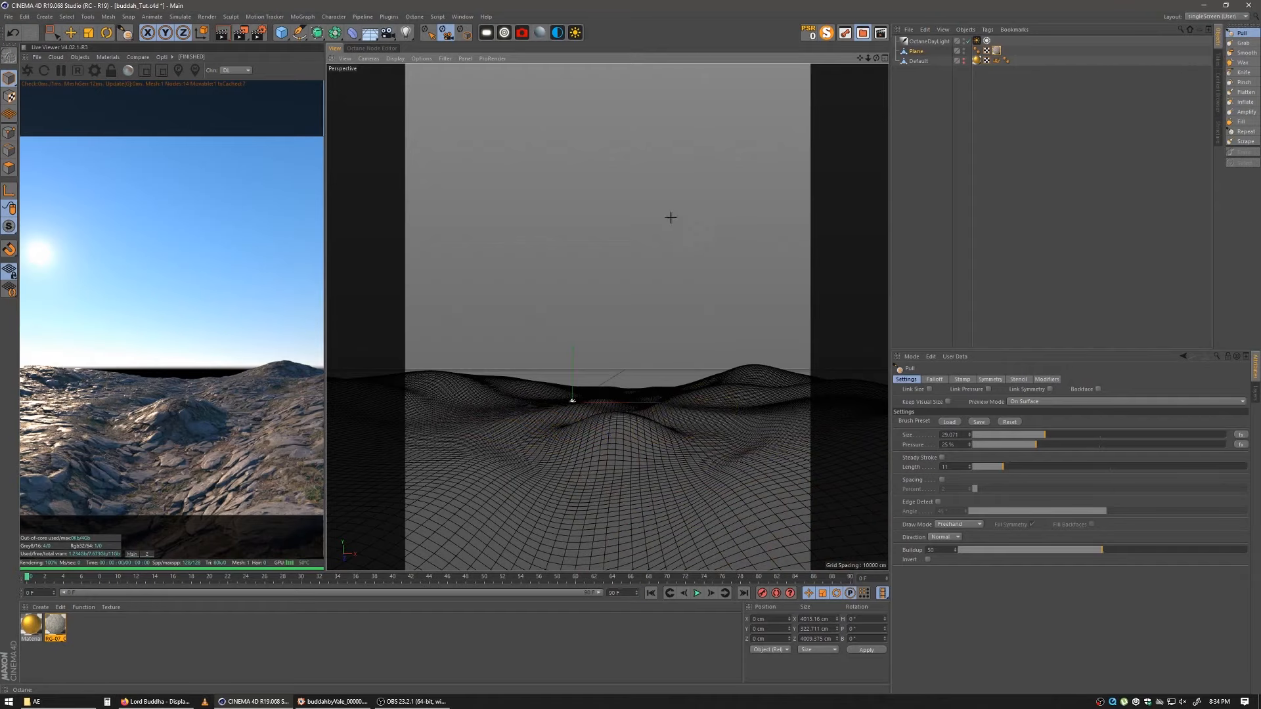
# Step: Try a Displacement amount of 120 cm in the RG-07_Octane material's node, settling on 80 cm
pyautogui.click(371, 48)
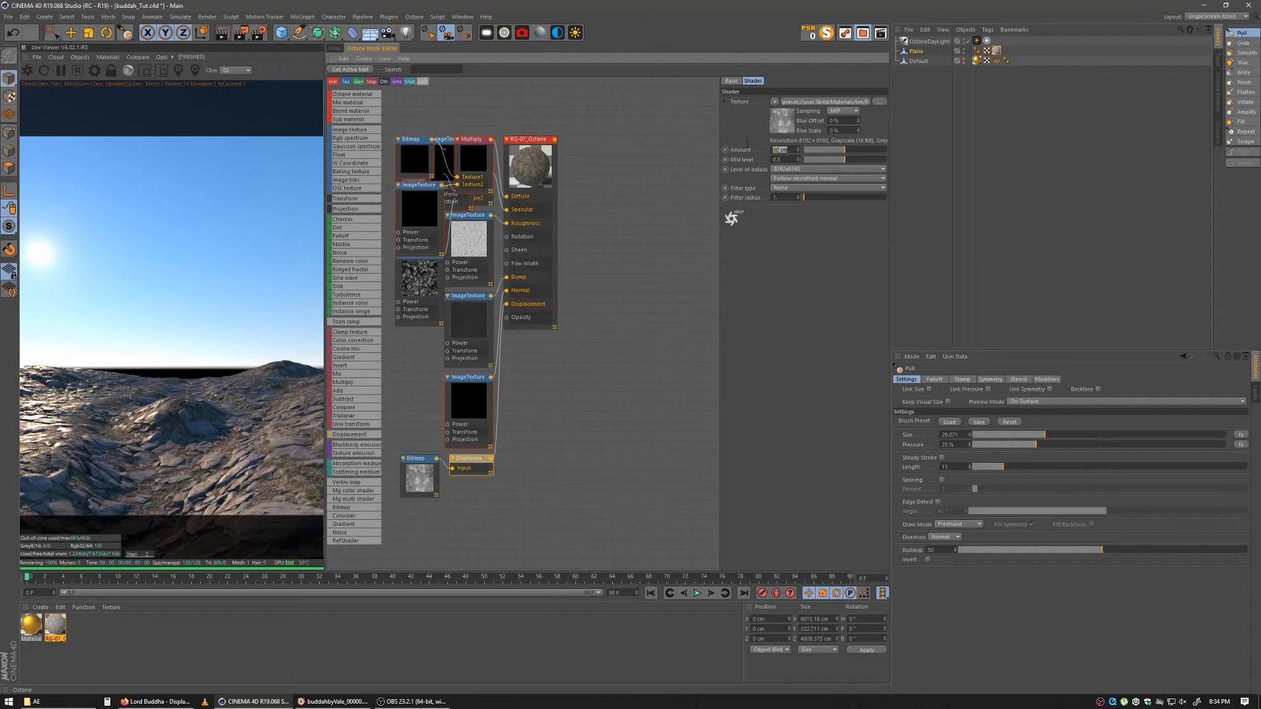
pyautogui.write('80')
pyautogui.press('Return')
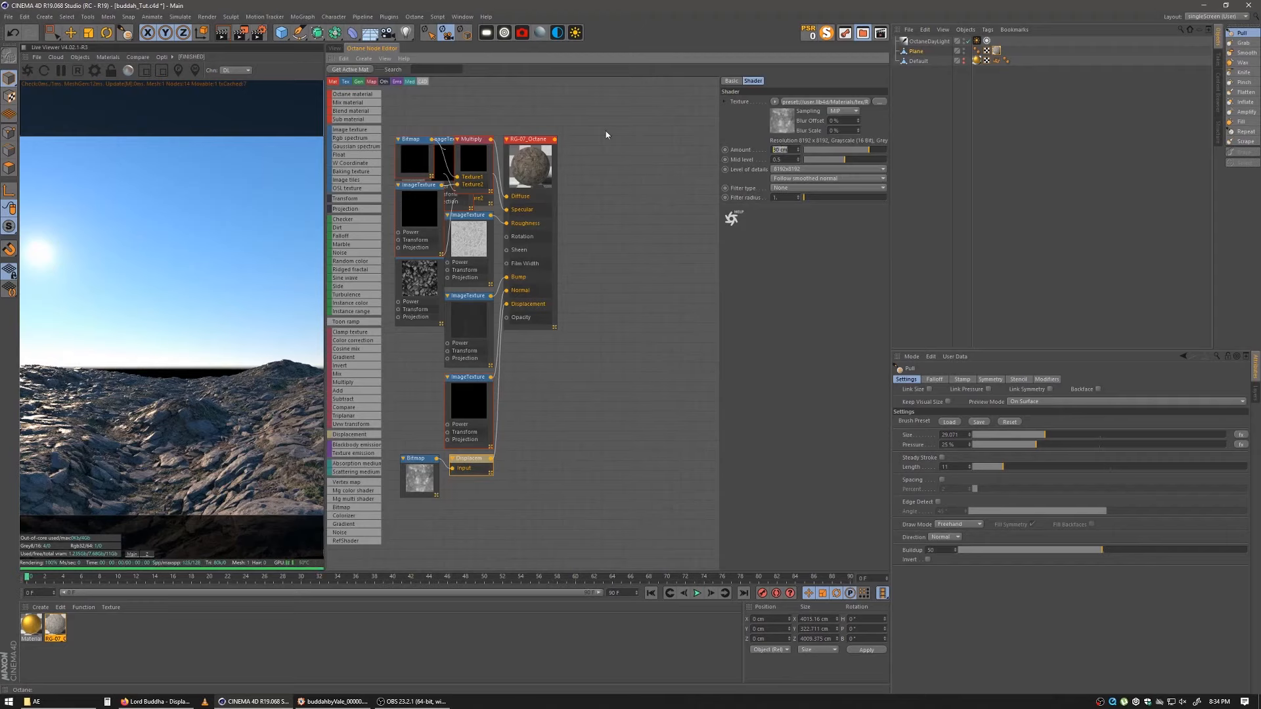
pyautogui.write('120')
pyautogui.press('Return')
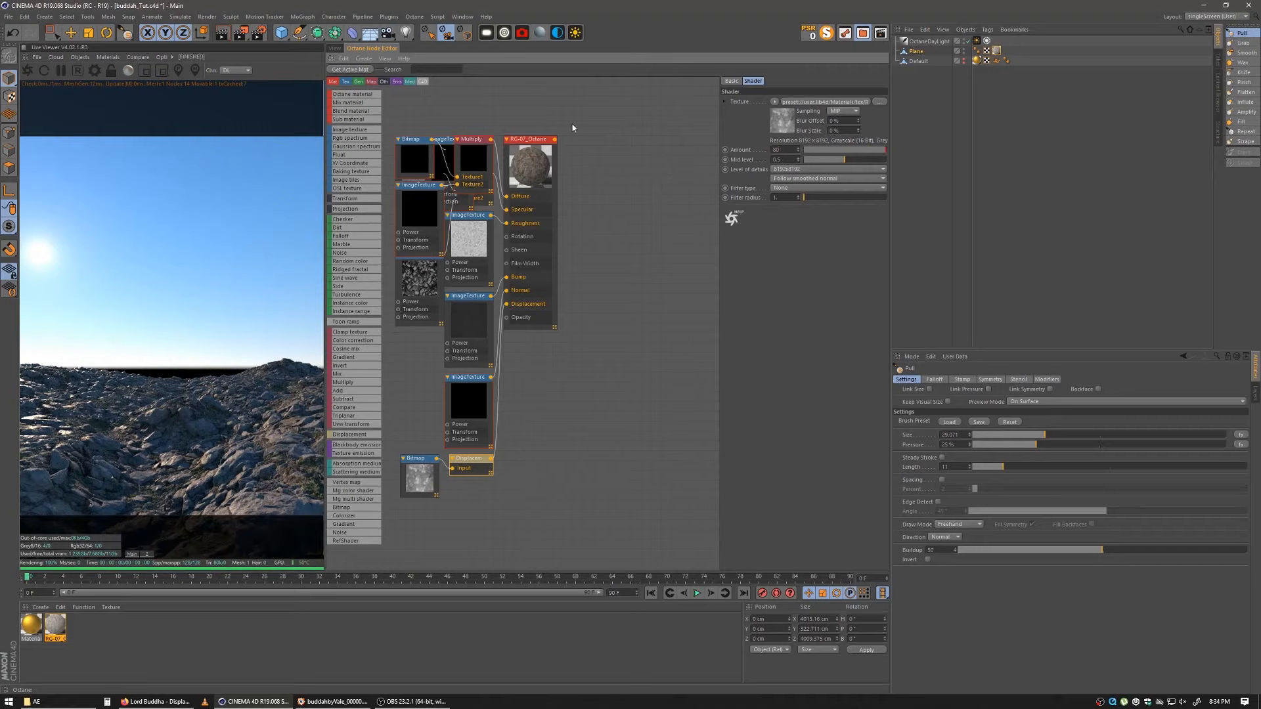
pyautogui.press('Return')
# Step: Set the terrain's texture tag to 3 tiles in both U and V, return to the viewport and clear the selection
pyautogui.click(997, 51)
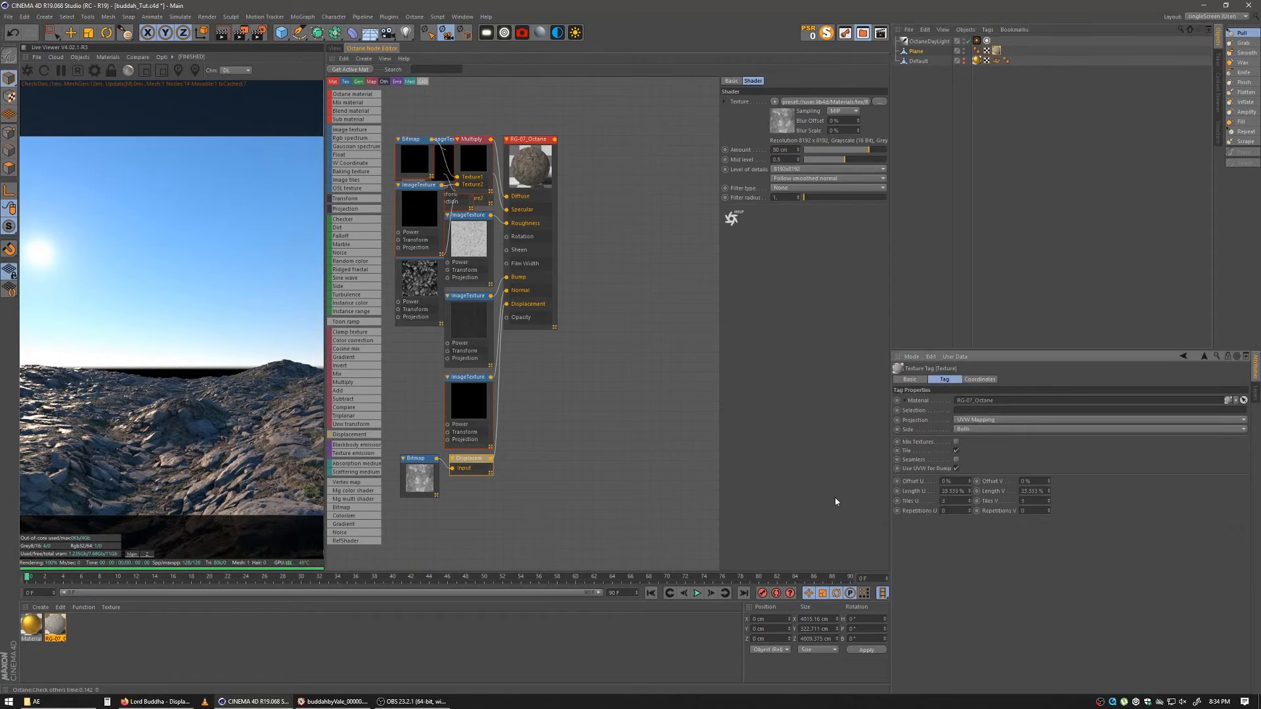
pyautogui.click(334, 48)
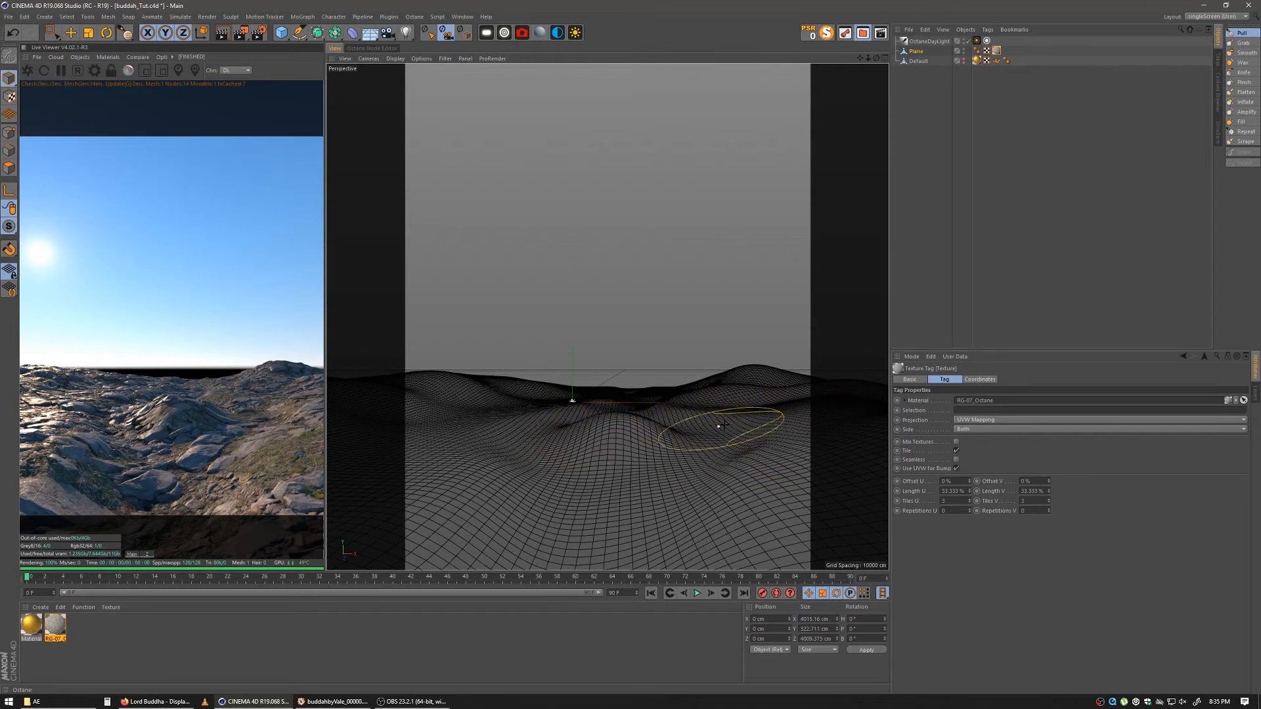
pyautogui.click(962, 260)
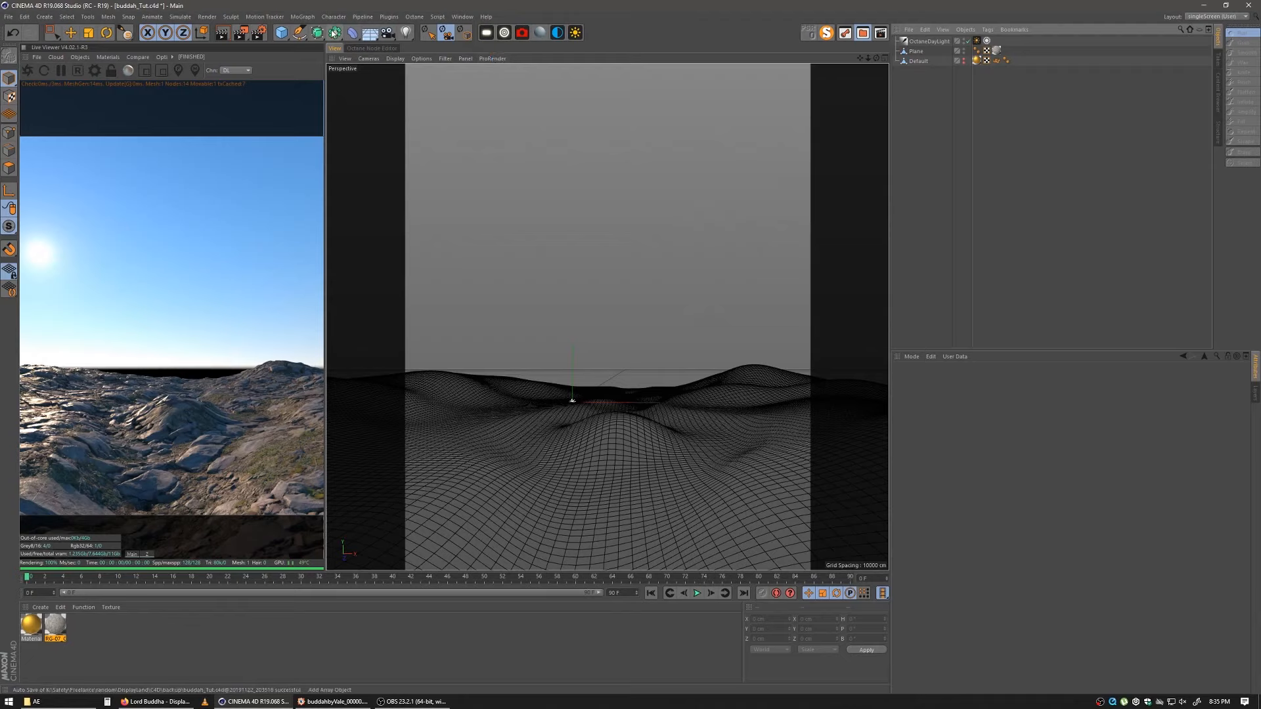
# Step: Add a Forester MultiFlora object to the scene and keep it selected
pyautogui.click(387, 16)
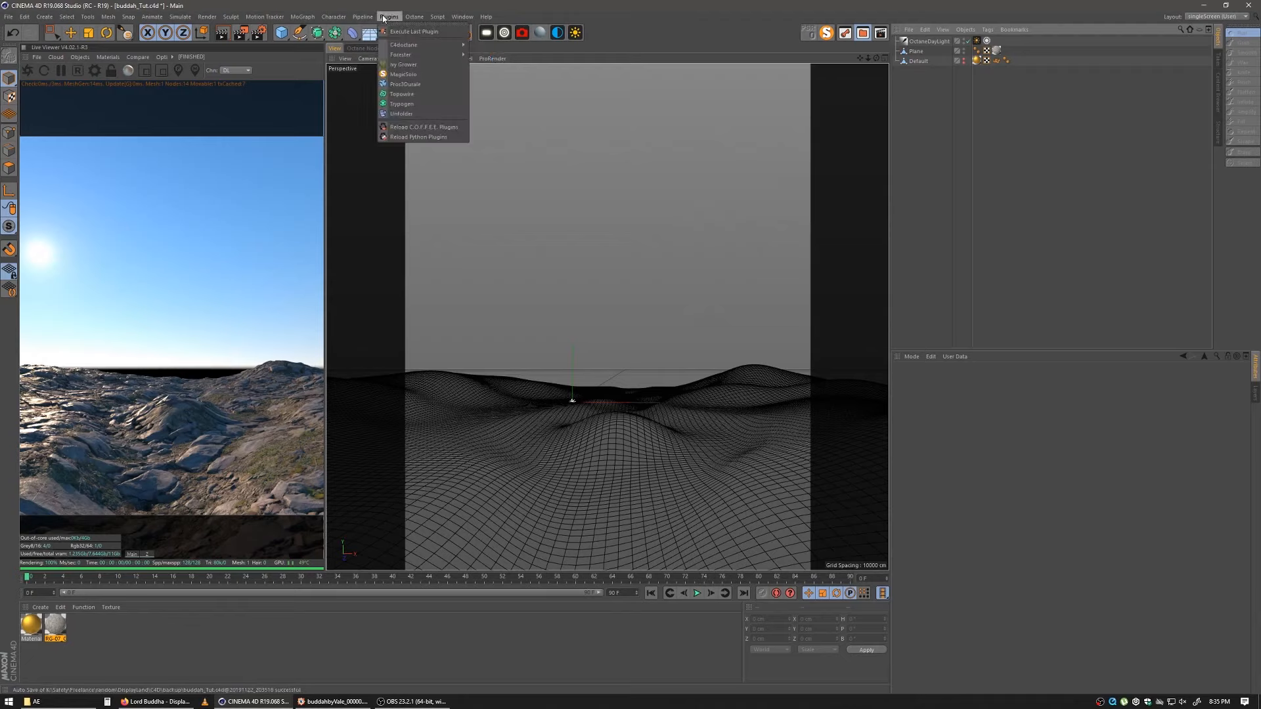
pyautogui.moveTo(421, 55)
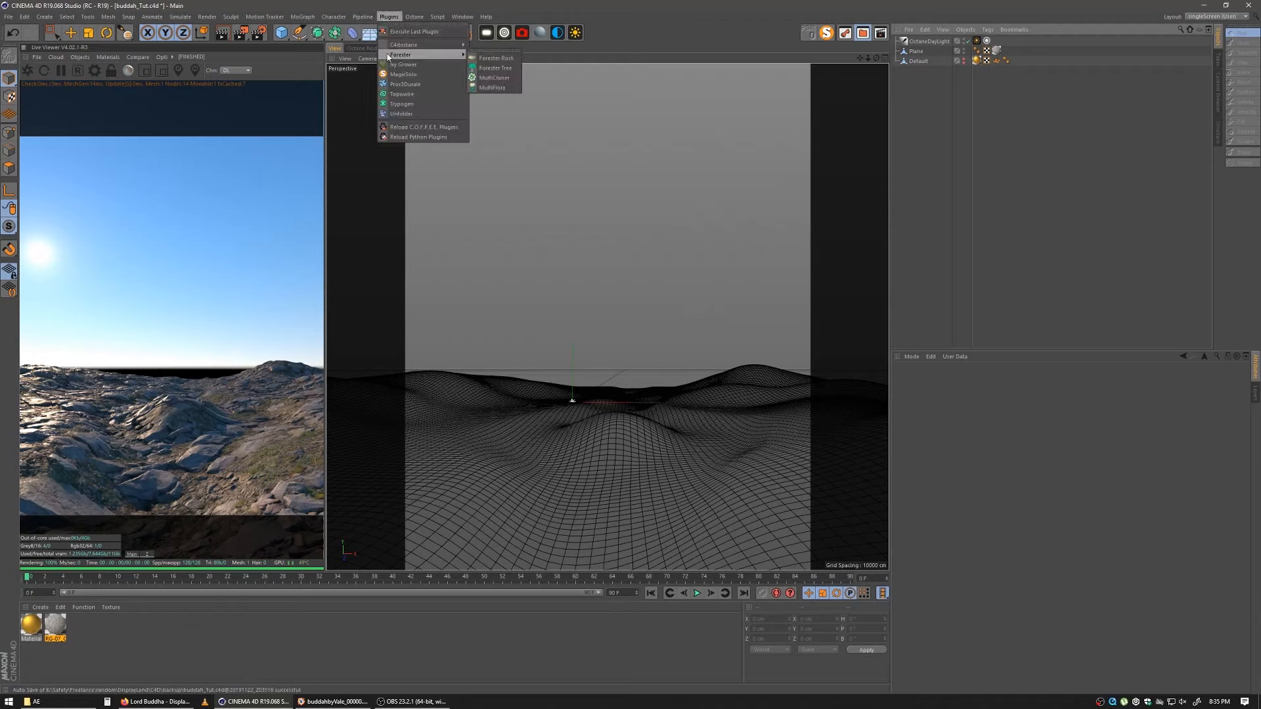
pyautogui.click(483, 88)
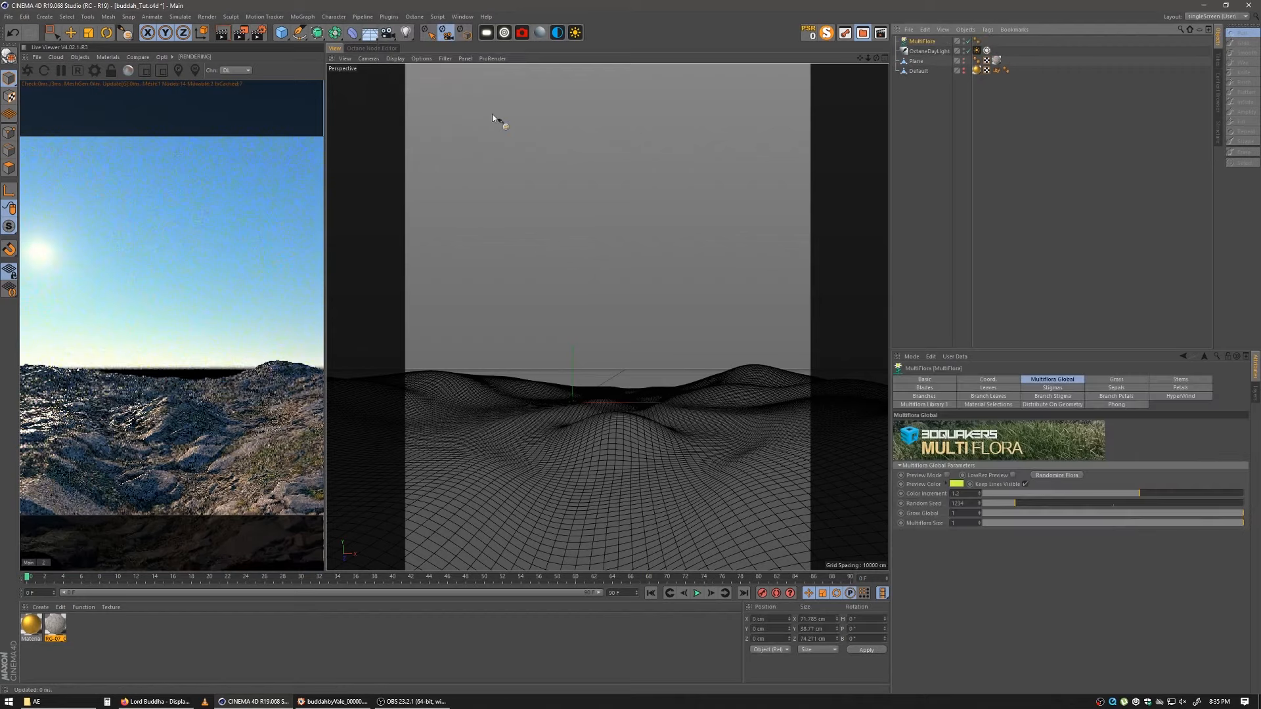
pyautogui.click(916, 125)
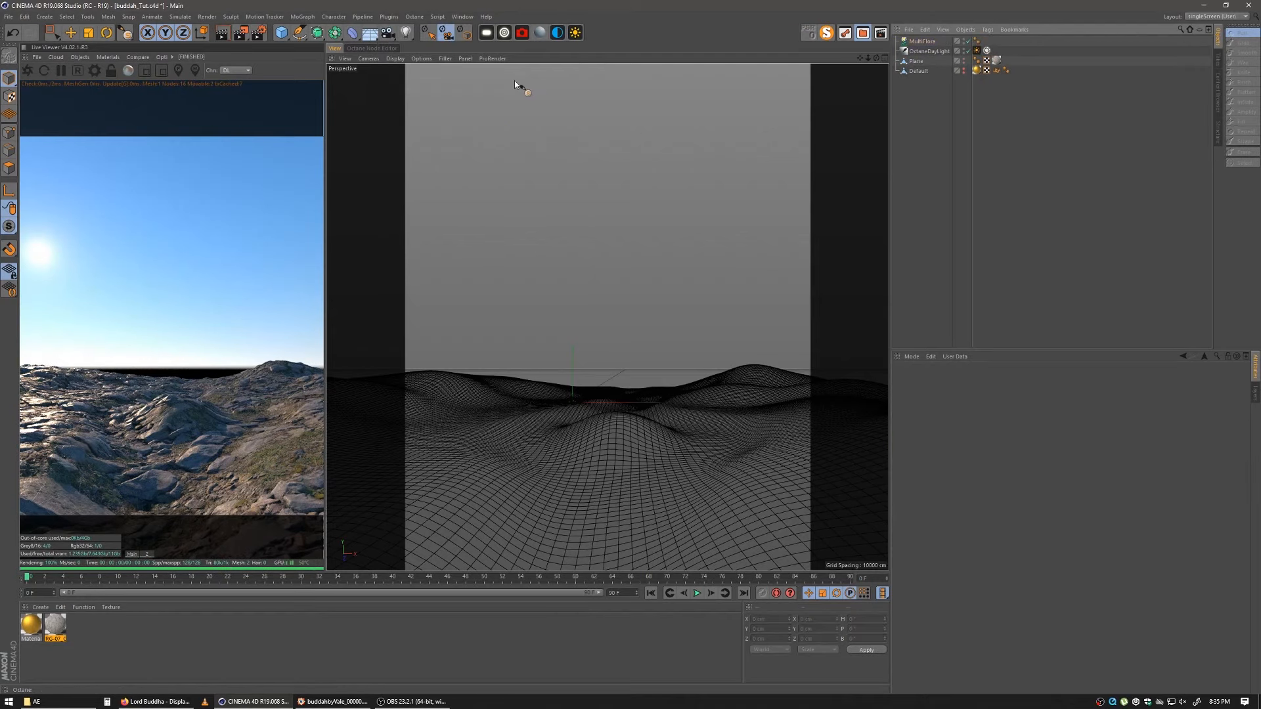
pyautogui.click(925, 41)
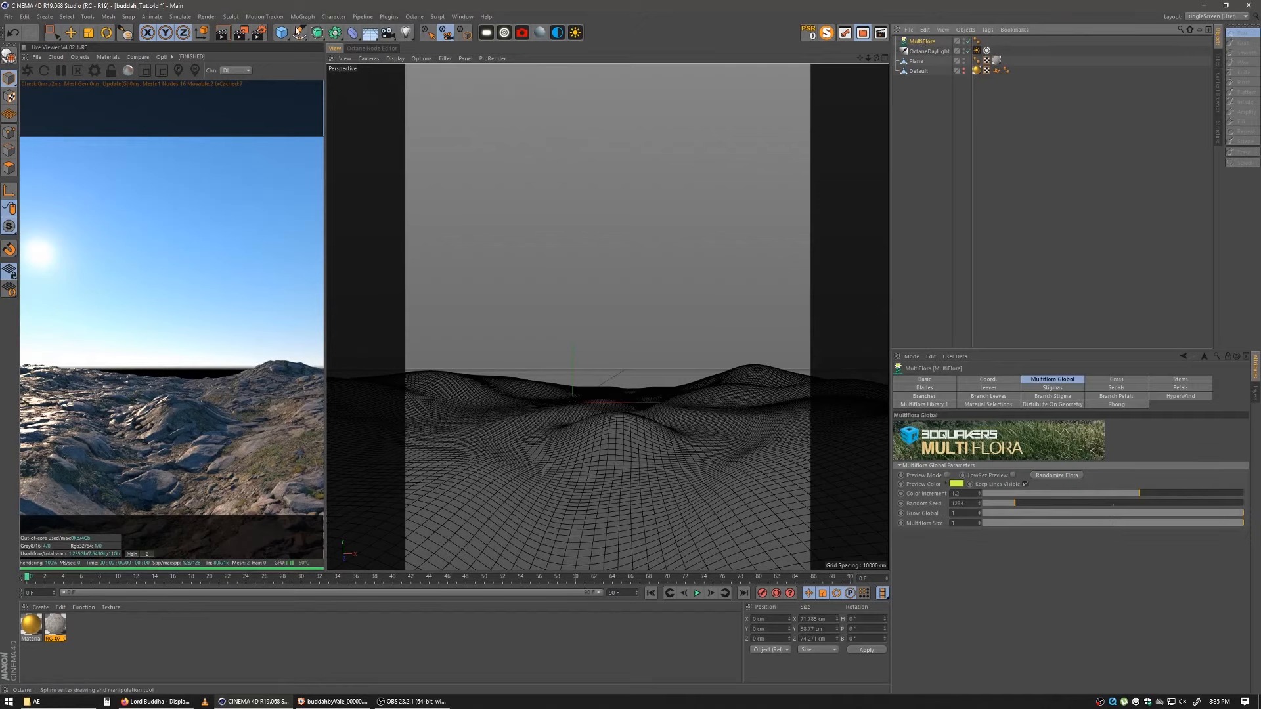
# Step: Add an Octane Scatter object to the scene
pyautogui.click(414, 17)
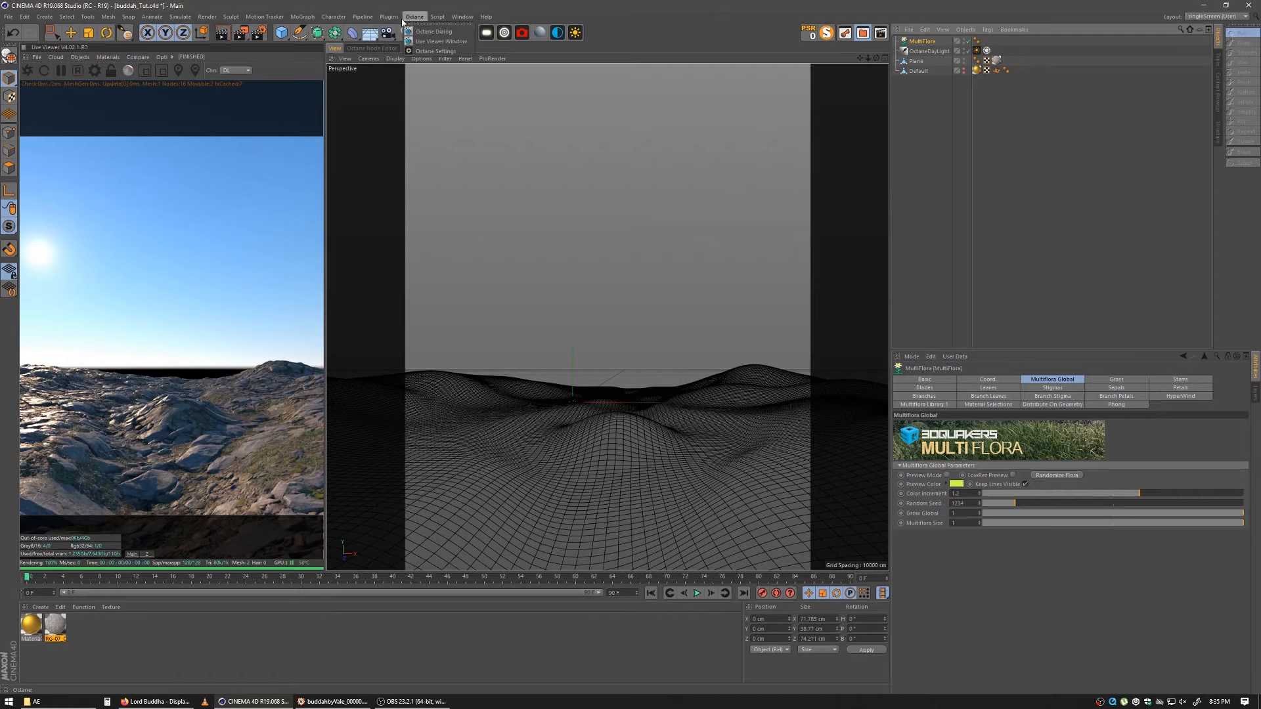
pyautogui.moveTo(388, 20)
pyautogui.moveTo(404, 48)
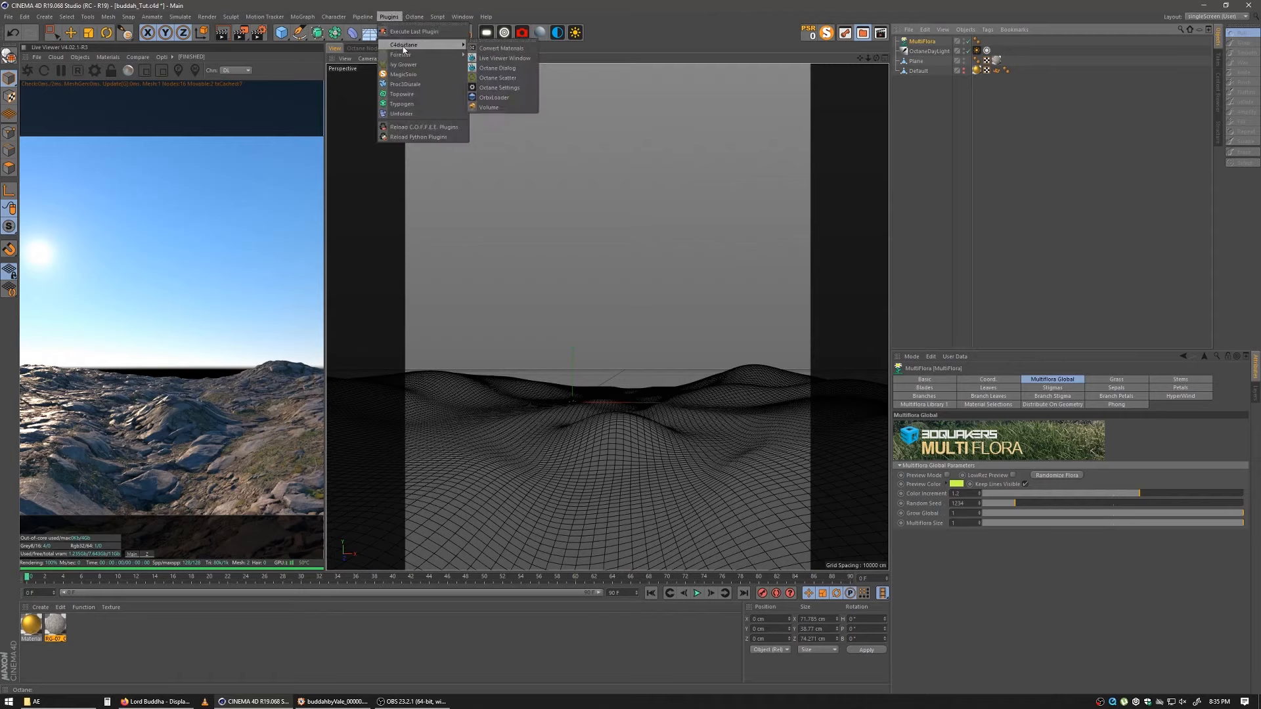
pyautogui.click(526, 78)
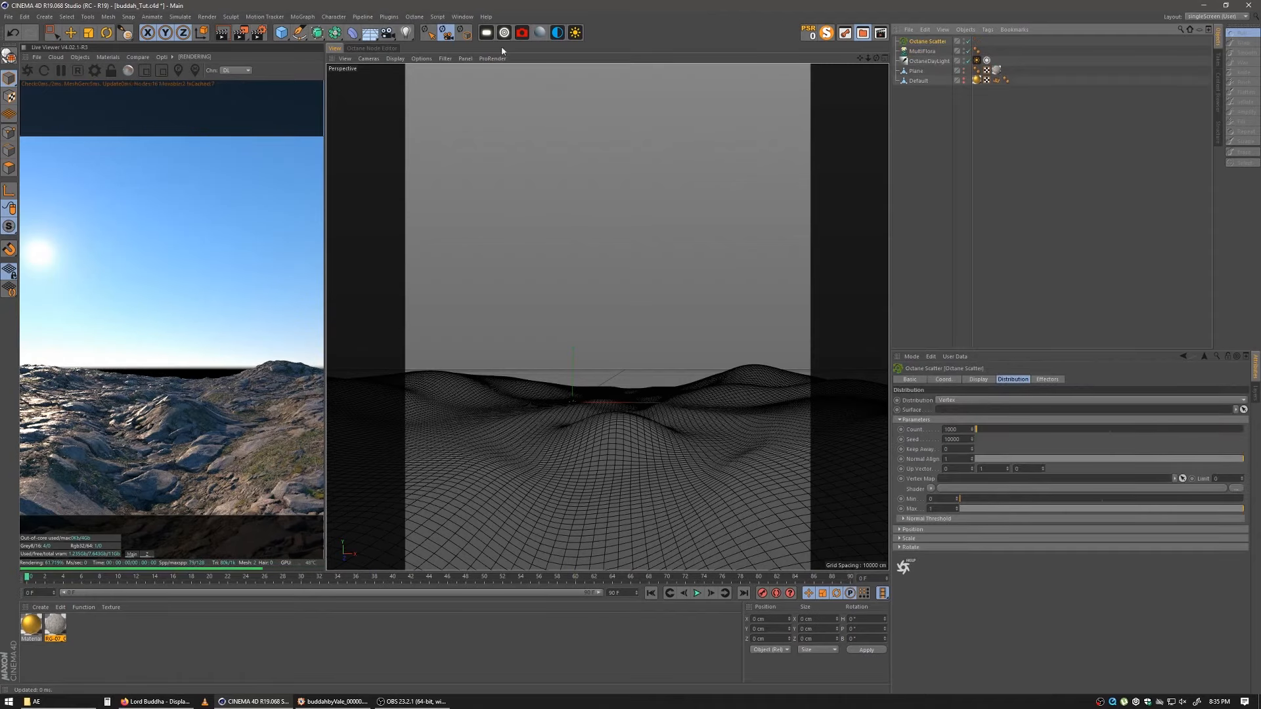
# Step: Add a Plain effector and a Random effector from MoGraph
pyautogui.click(303, 17)
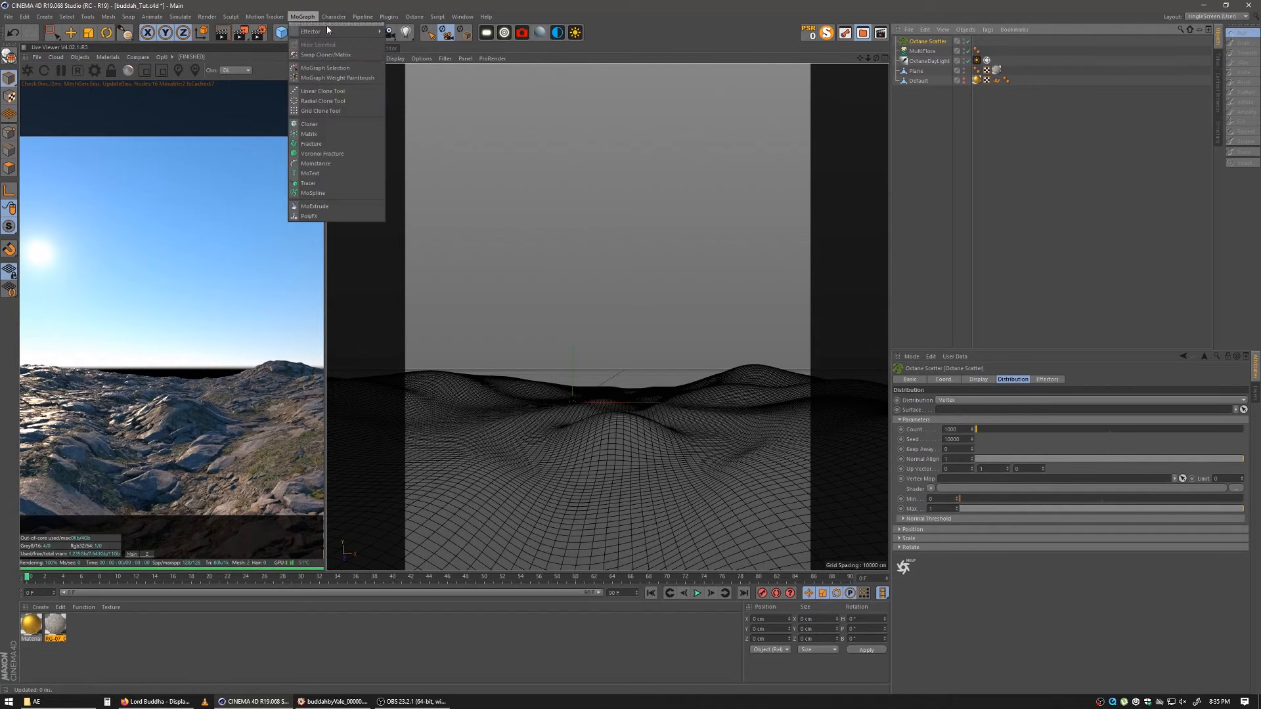
pyautogui.moveTo(325, 34)
pyautogui.click(401, 44)
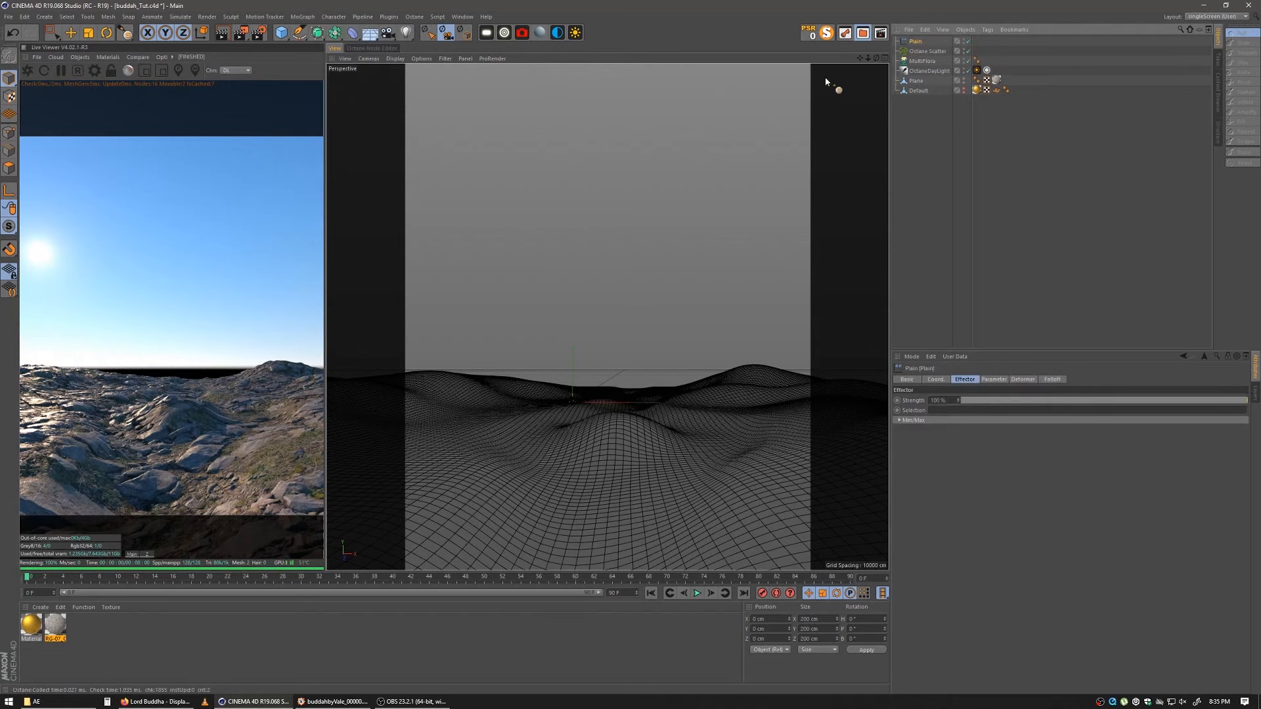
pyautogui.click(311, 17)
pyautogui.moveTo(310, 30)
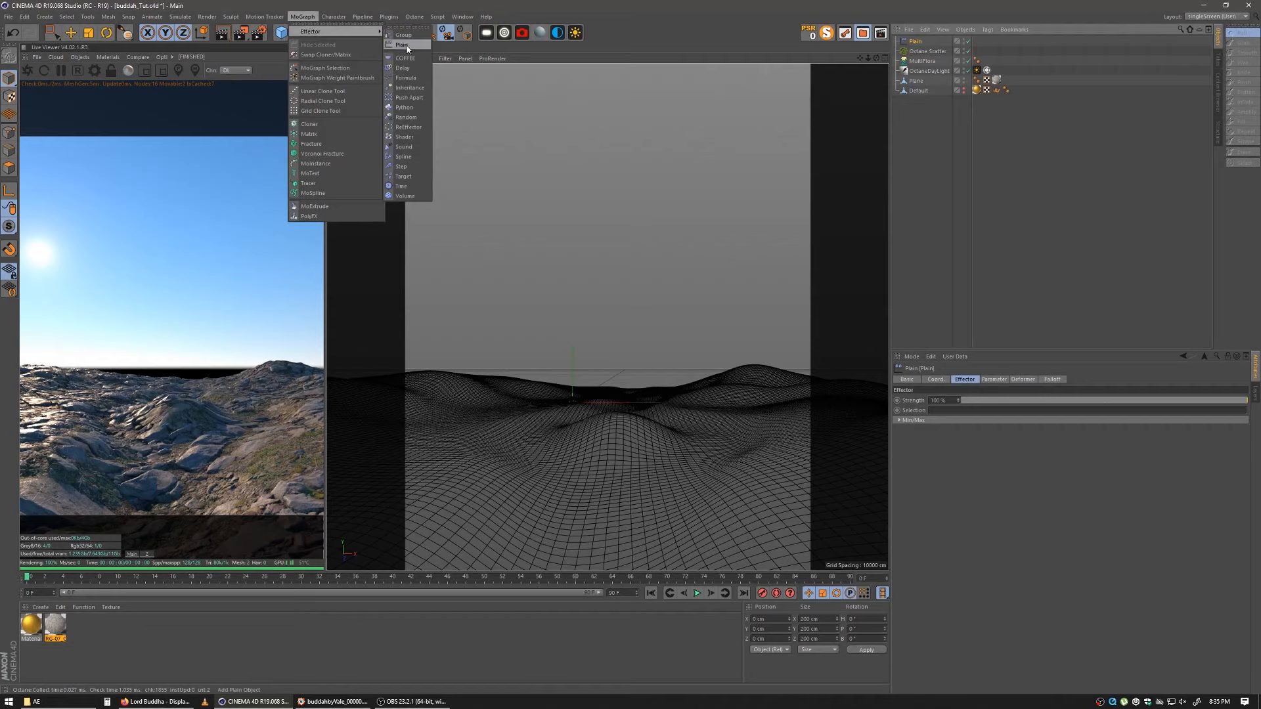
pyautogui.click(406, 117)
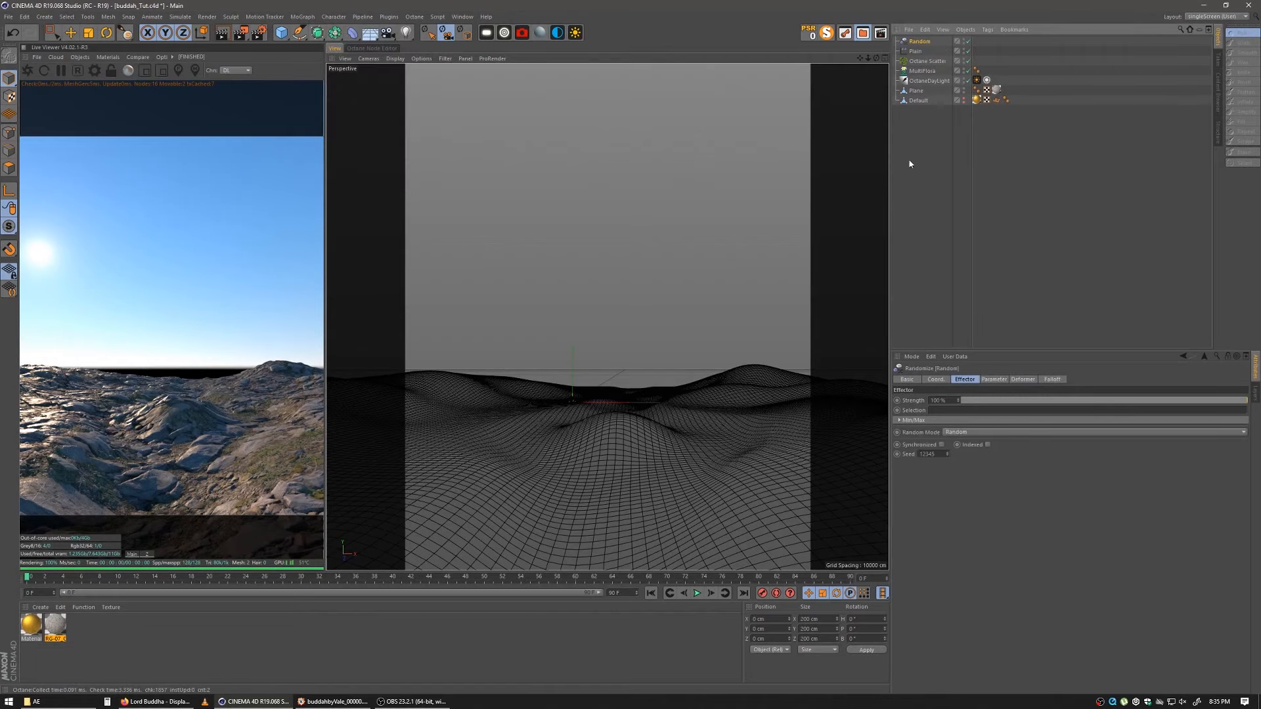
# Step: Make the MultiFlora object a child of the Octane Scatter and review the scatter's distribution and effector settings
pyautogui.click(919, 71)
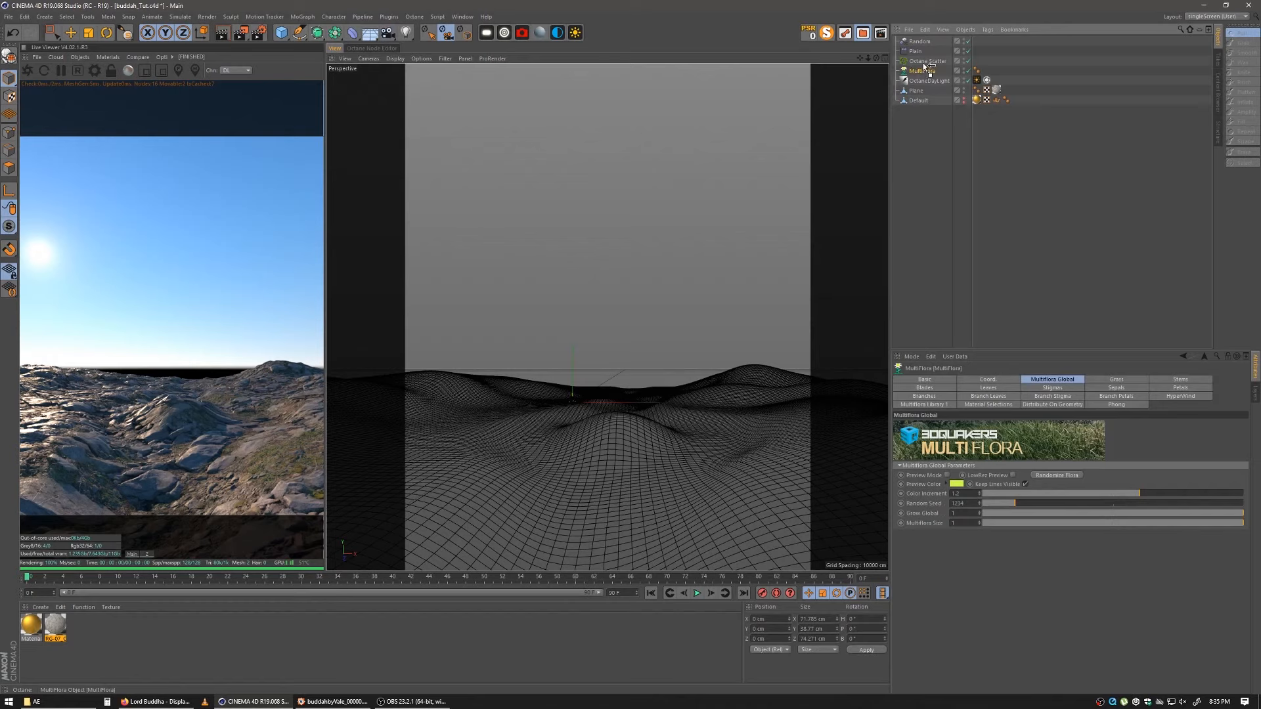
pyautogui.moveTo(926, 64); pyautogui.dragTo(927, 63)
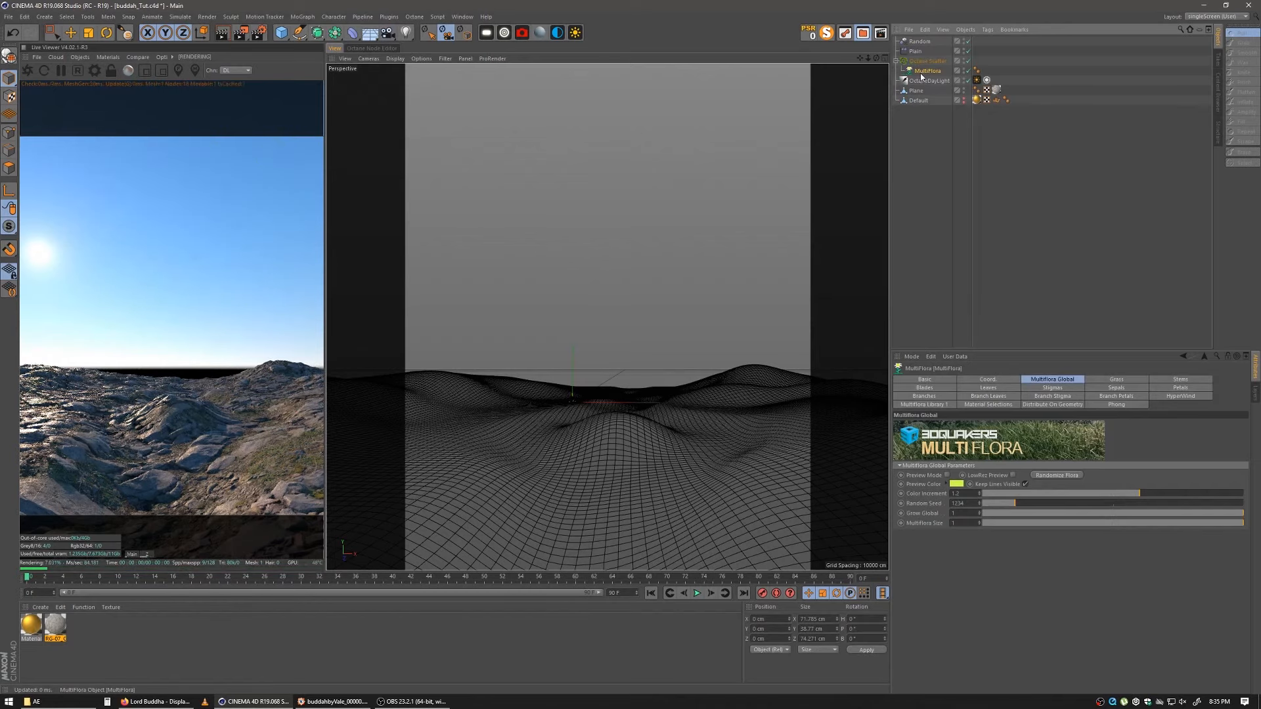
pyautogui.click(926, 62)
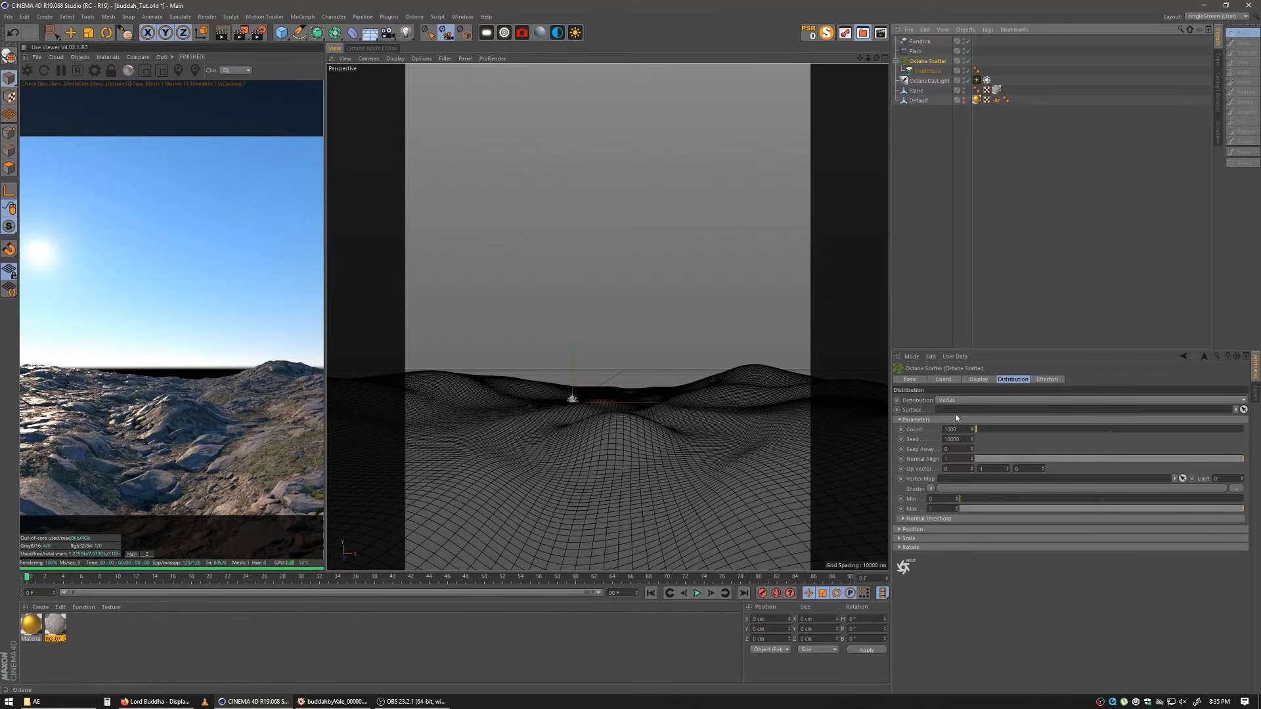
pyautogui.click(1050, 381)
pyautogui.click(1018, 381)
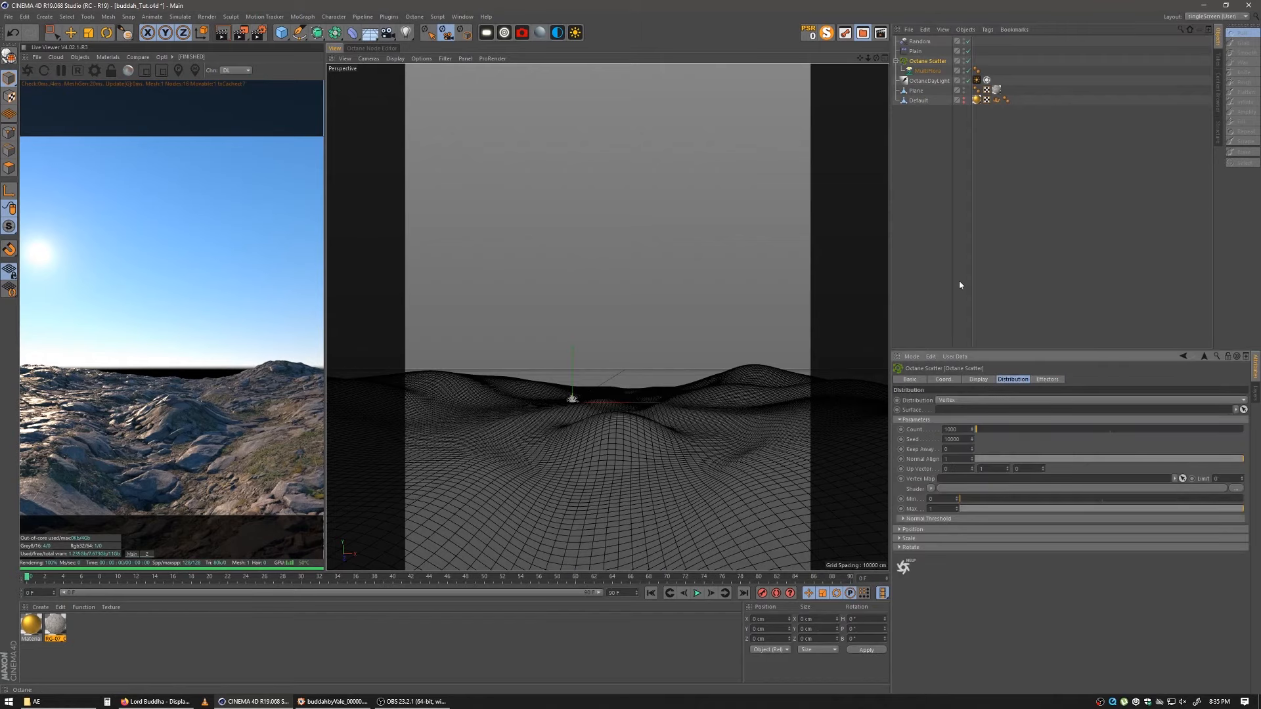
# Step: Turn off Change Materials for the MultiFlora object and load the Poa Grass preset from its library
pyautogui.click(927, 71)
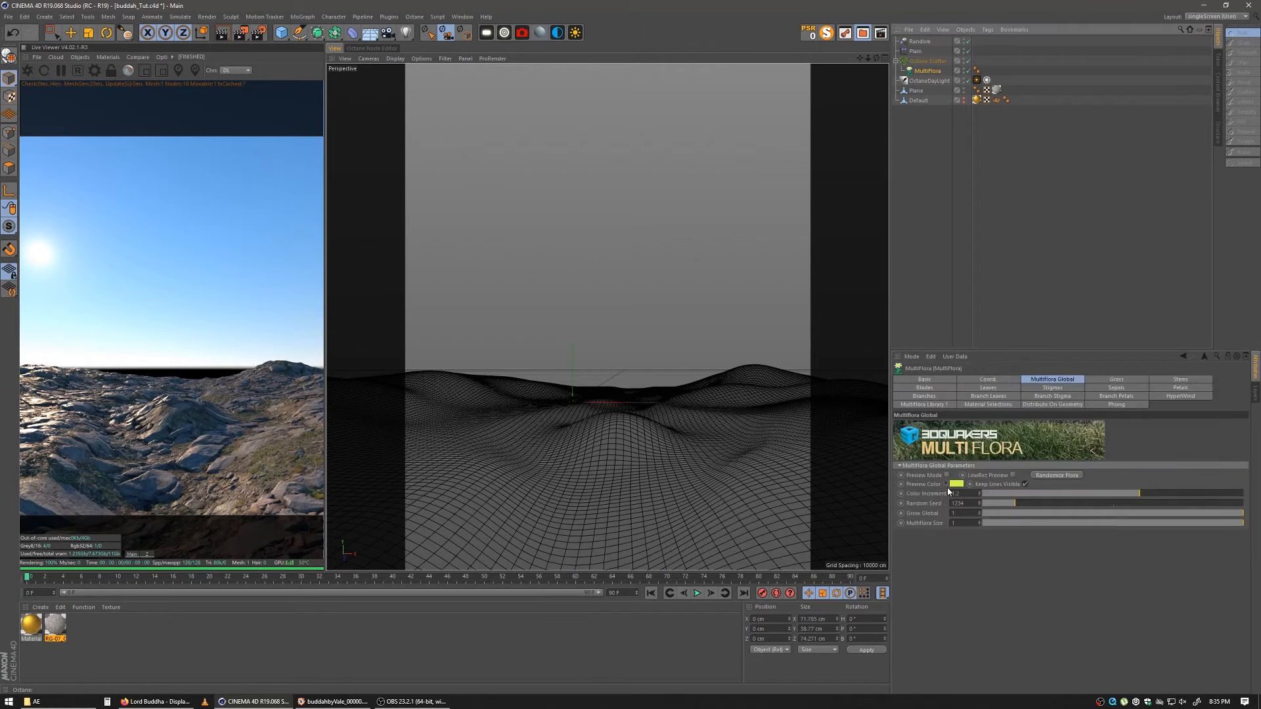
pyautogui.click(931, 405)
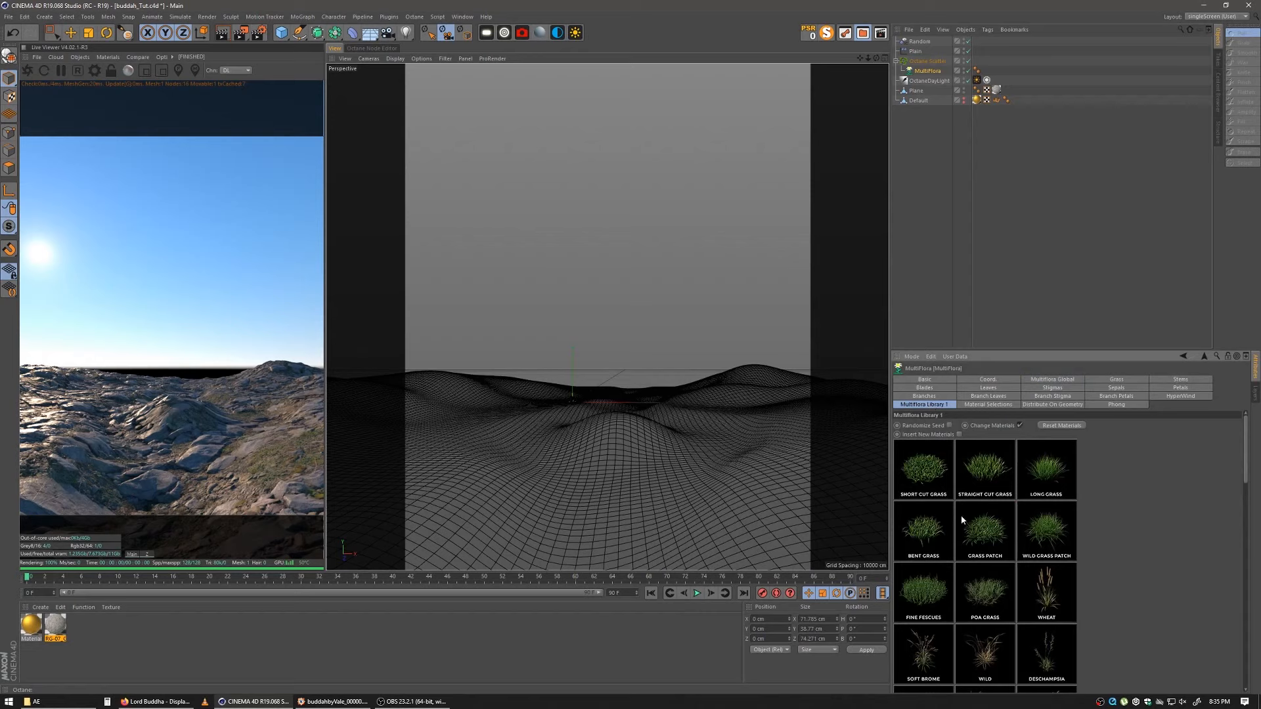
pyautogui.scroll(-2, 1082, 560)
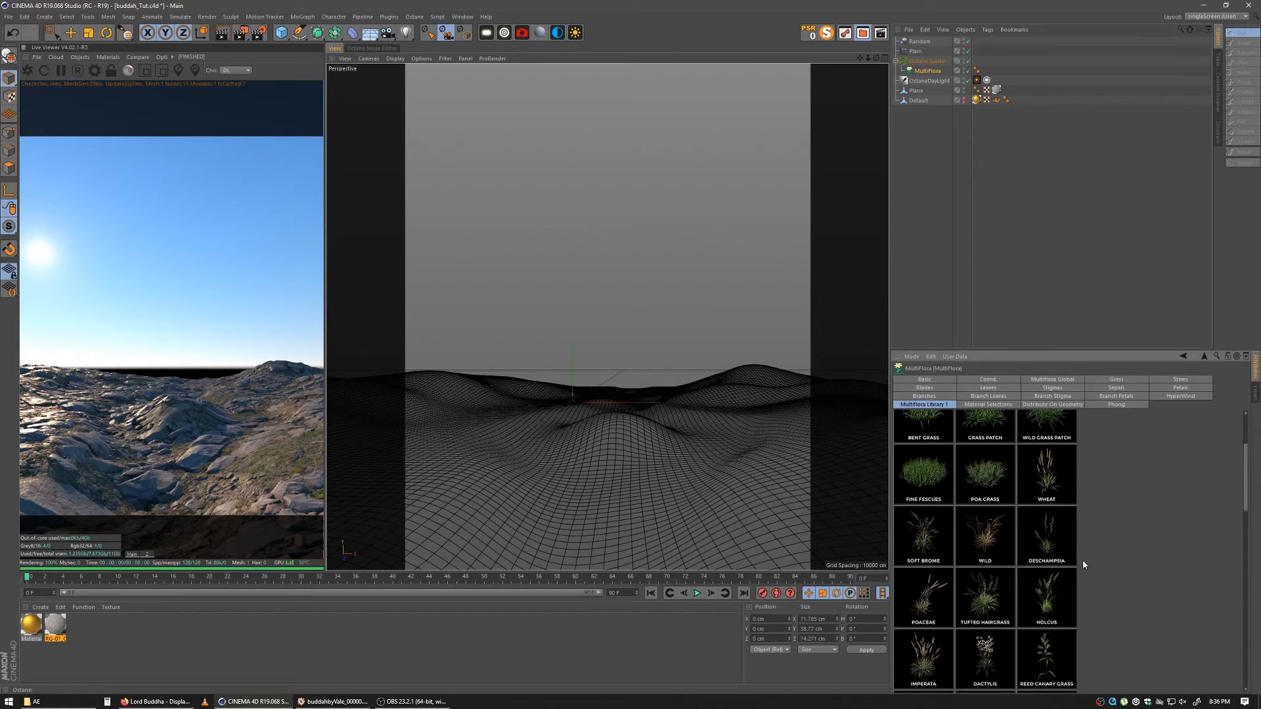
pyautogui.scroll(2, 1082, 559)
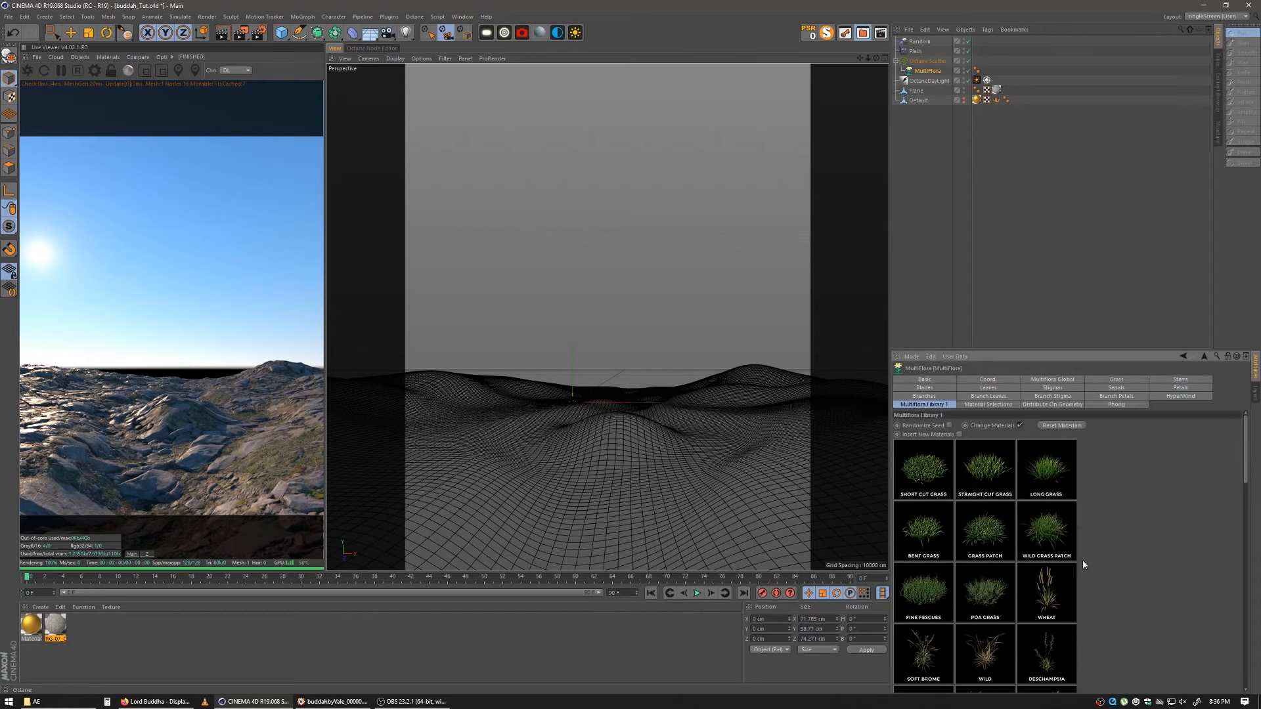
pyautogui.scroll(-2, 1082, 560)
pyautogui.scroll(2, 1082, 559)
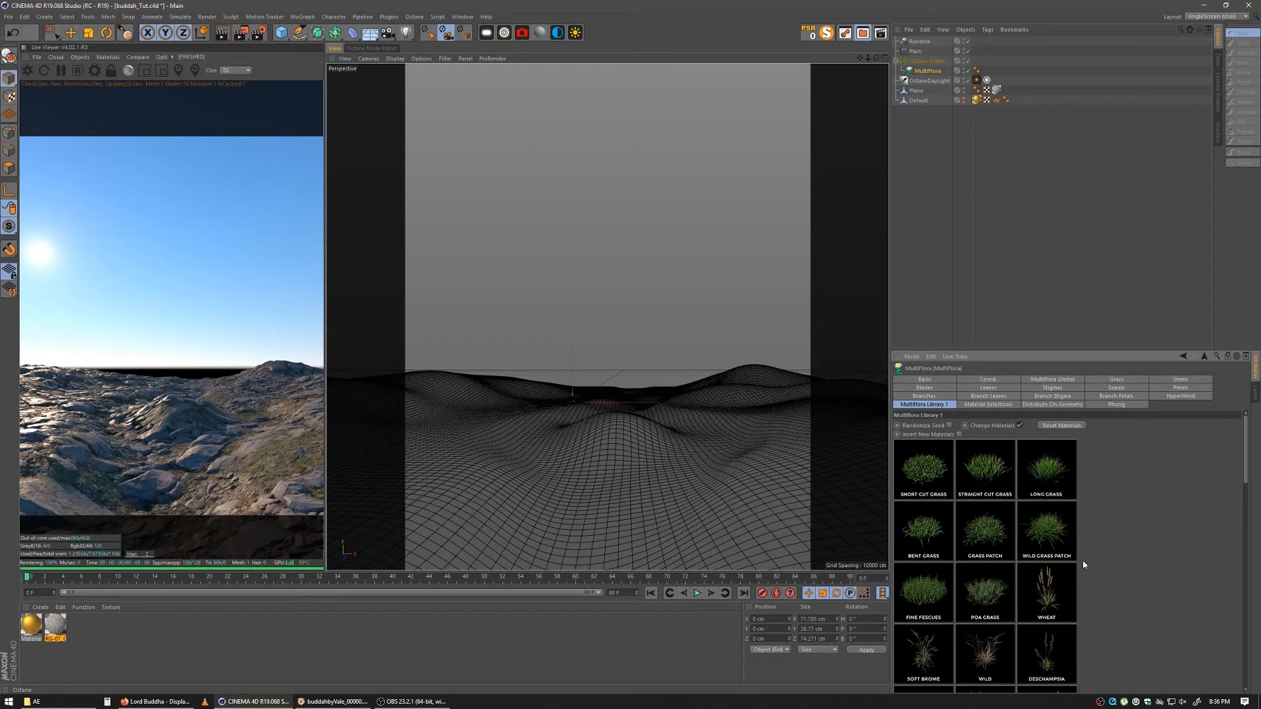
pyautogui.click(1019, 426)
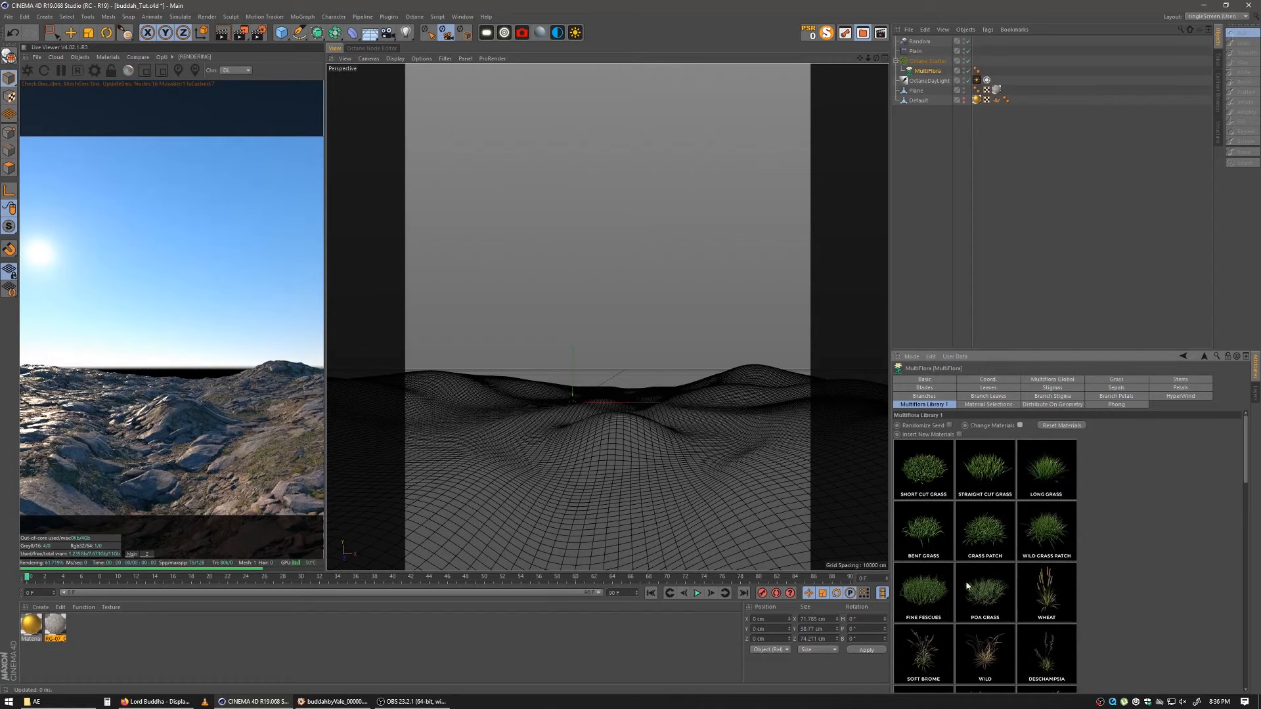
pyautogui.click(985, 599)
# Step: Load the greenery_4 material from the Content Browser's user Materials presets into the scene and close the browser
pyautogui.hotkey('shift', 'F8')
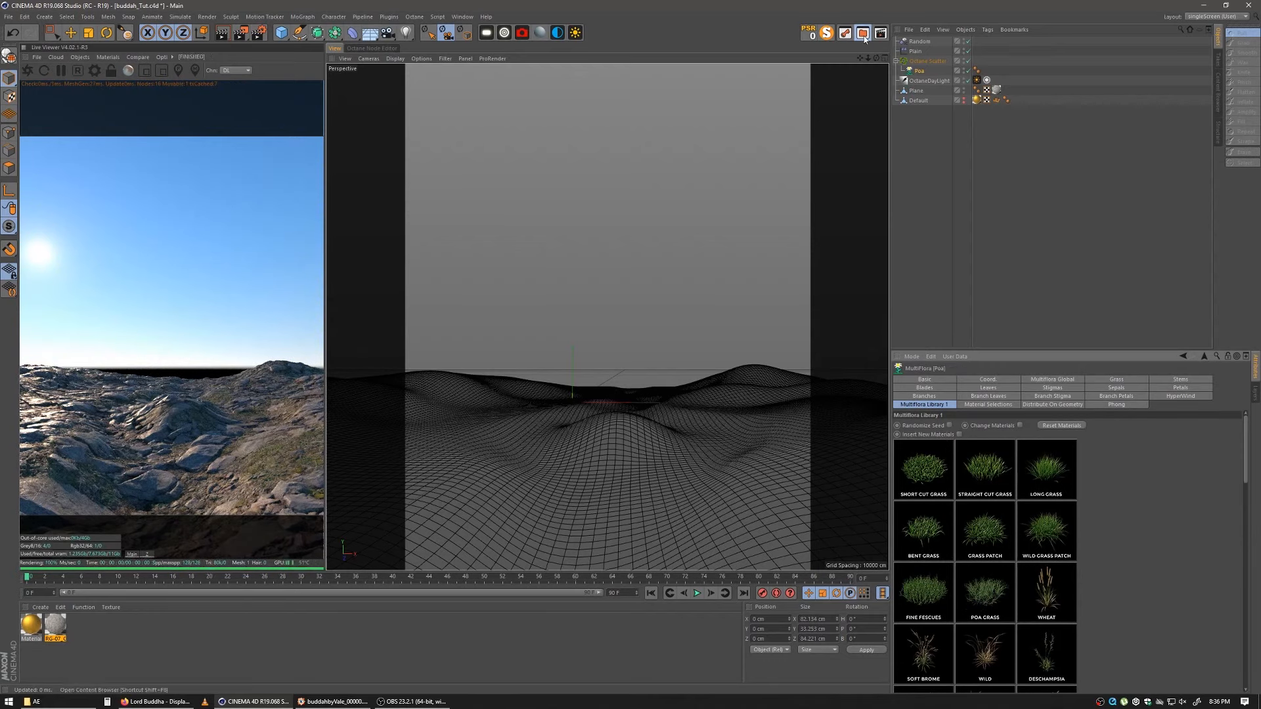
pyautogui.moveTo(364, 167); pyautogui.dragTo(699, 129)
pyautogui.moveTo(832, 395); pyautogui.dragTo(864, 182)
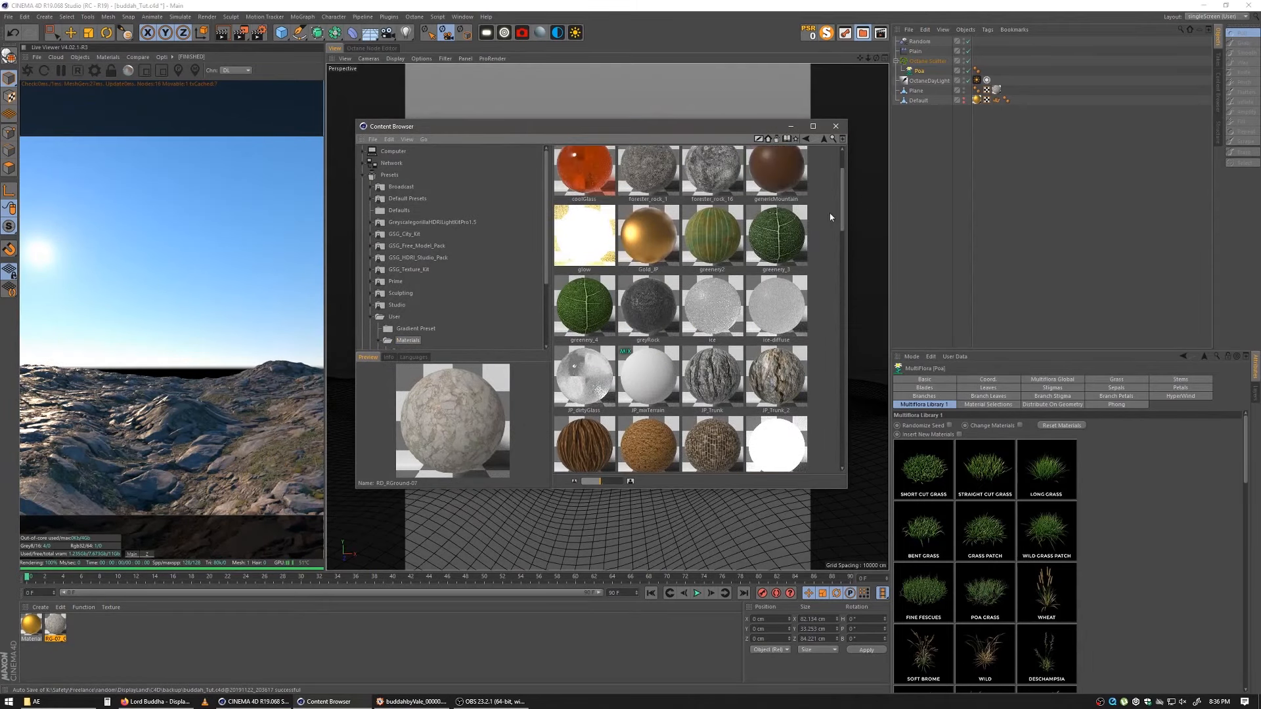
pyautogui.click(582, 312)
pyautogui.moveTo(324, 573); pyautogui.dragTo(219, 624)
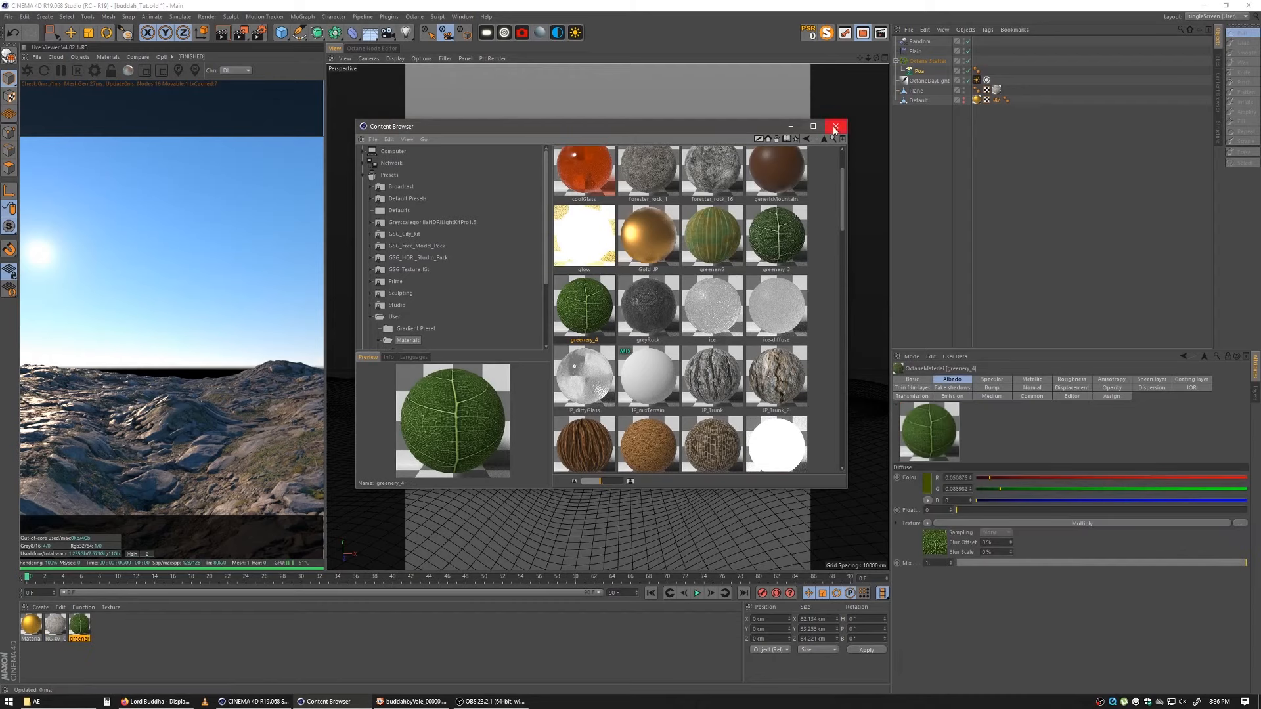
pyautogui.click(834, 128)
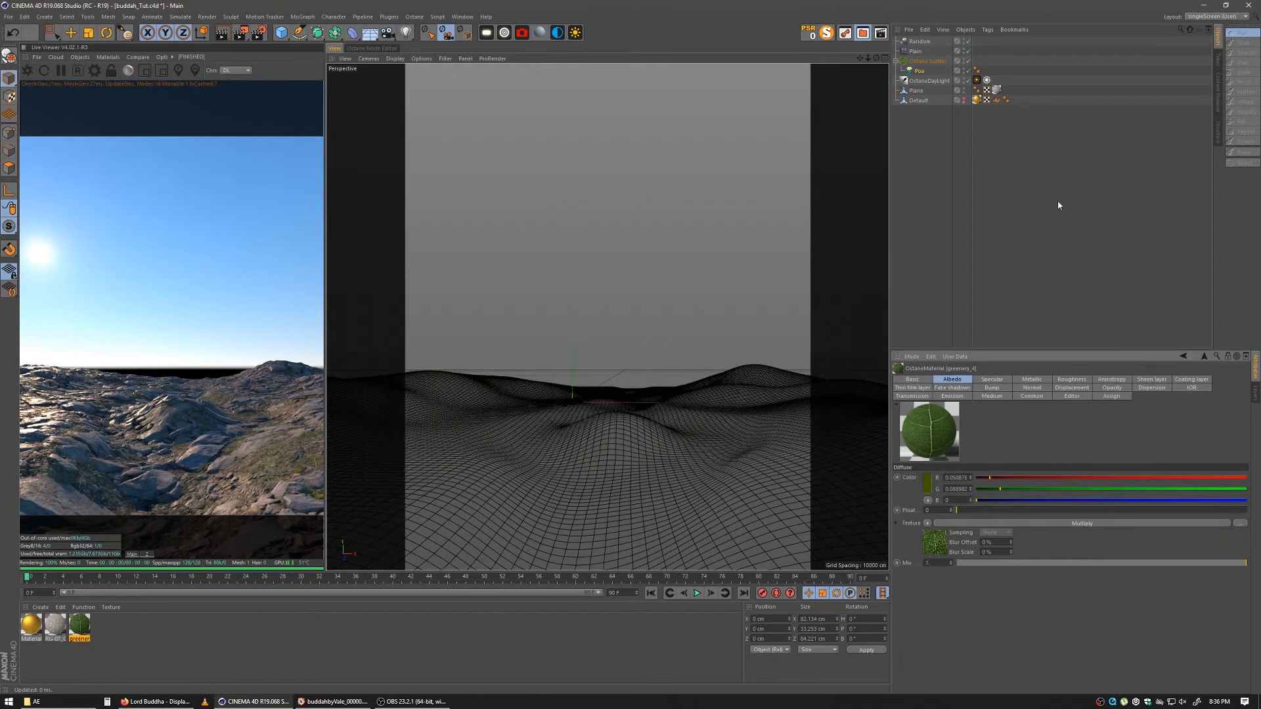
pyautogui.click(956, 167)
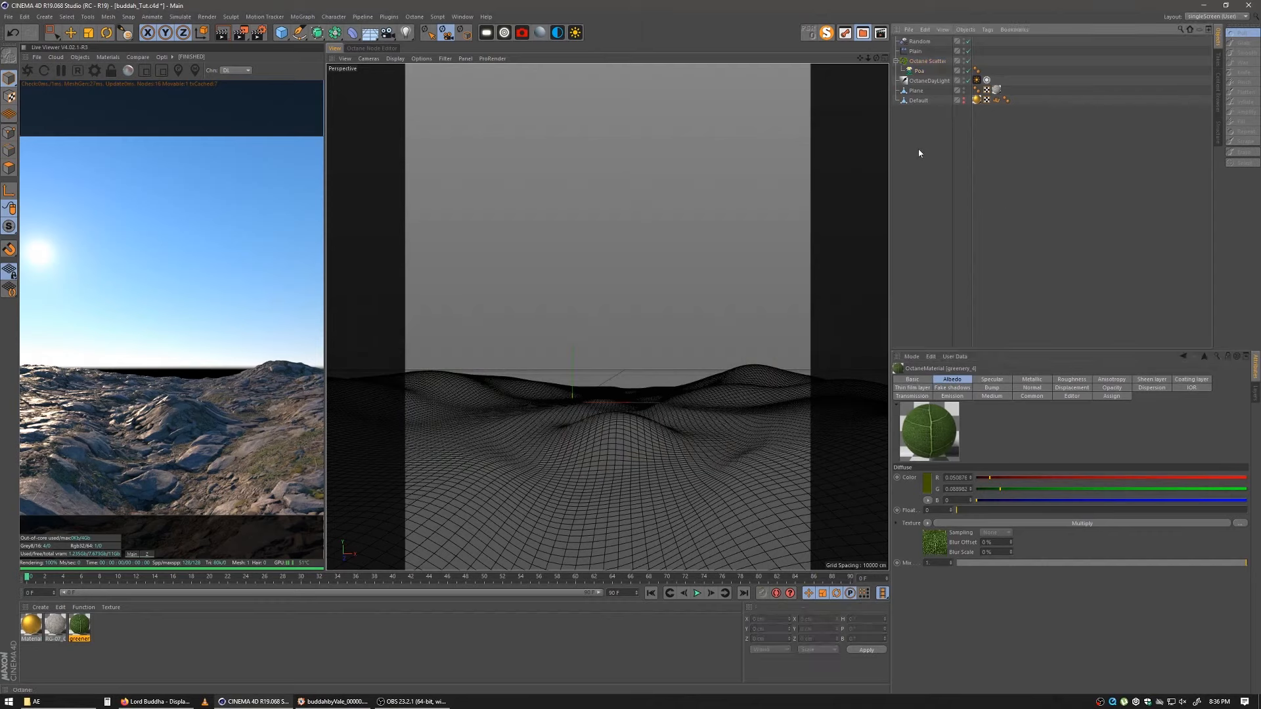
# Step: Load the Water material from the Content Browser's user Materials presets into the scene and close the browser
pyautogui.click(862, 32)
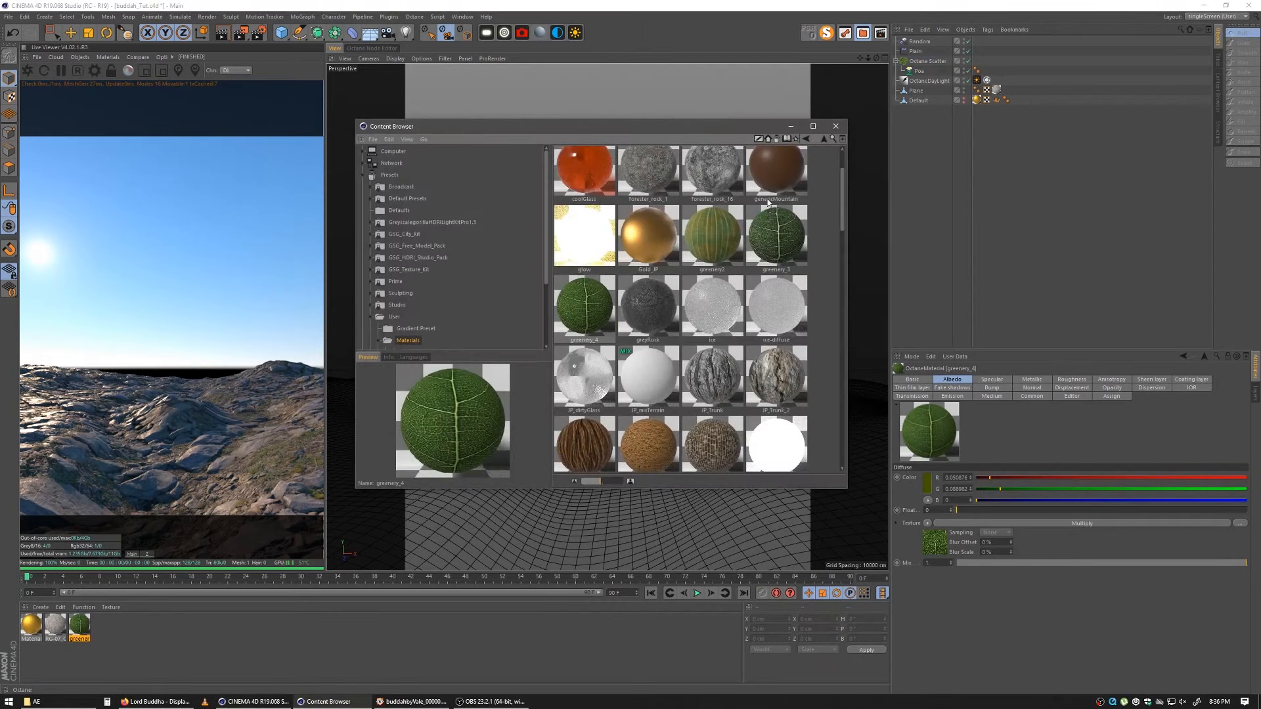
pyautogui.moveTo(841, 187); pyautogui.dragTo(825, 425)
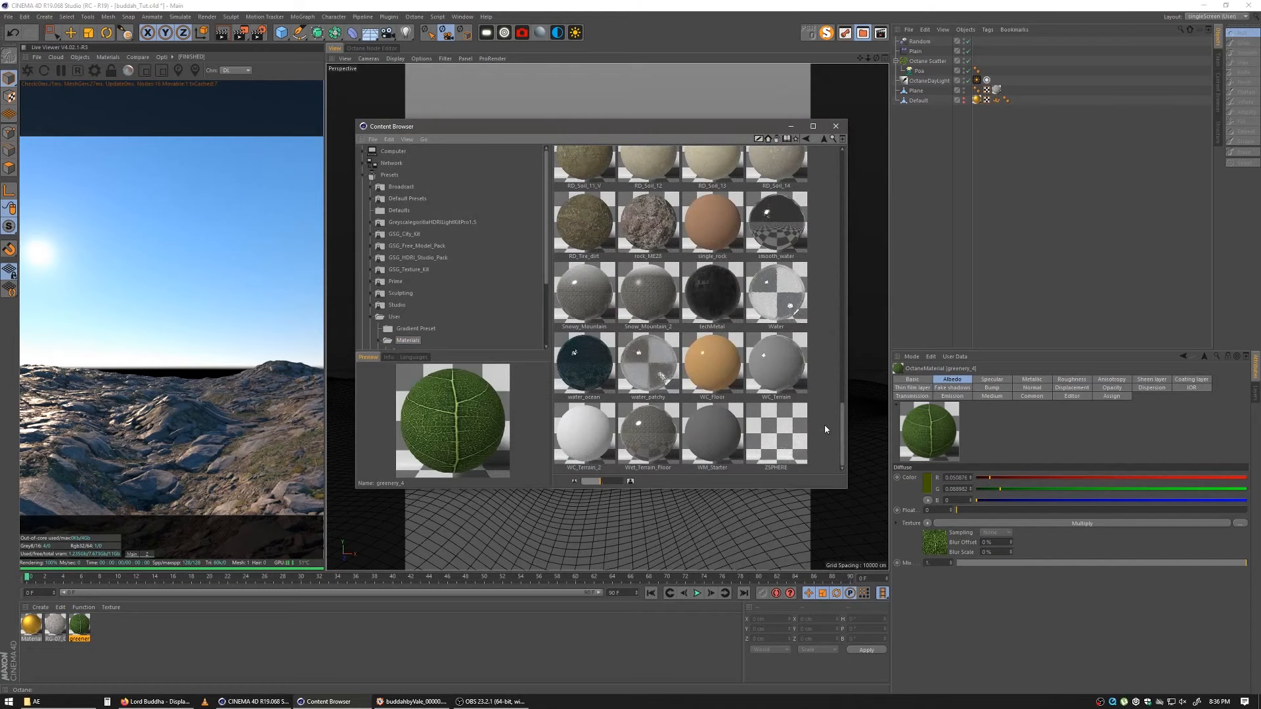
pyautogui.click(782, 289)
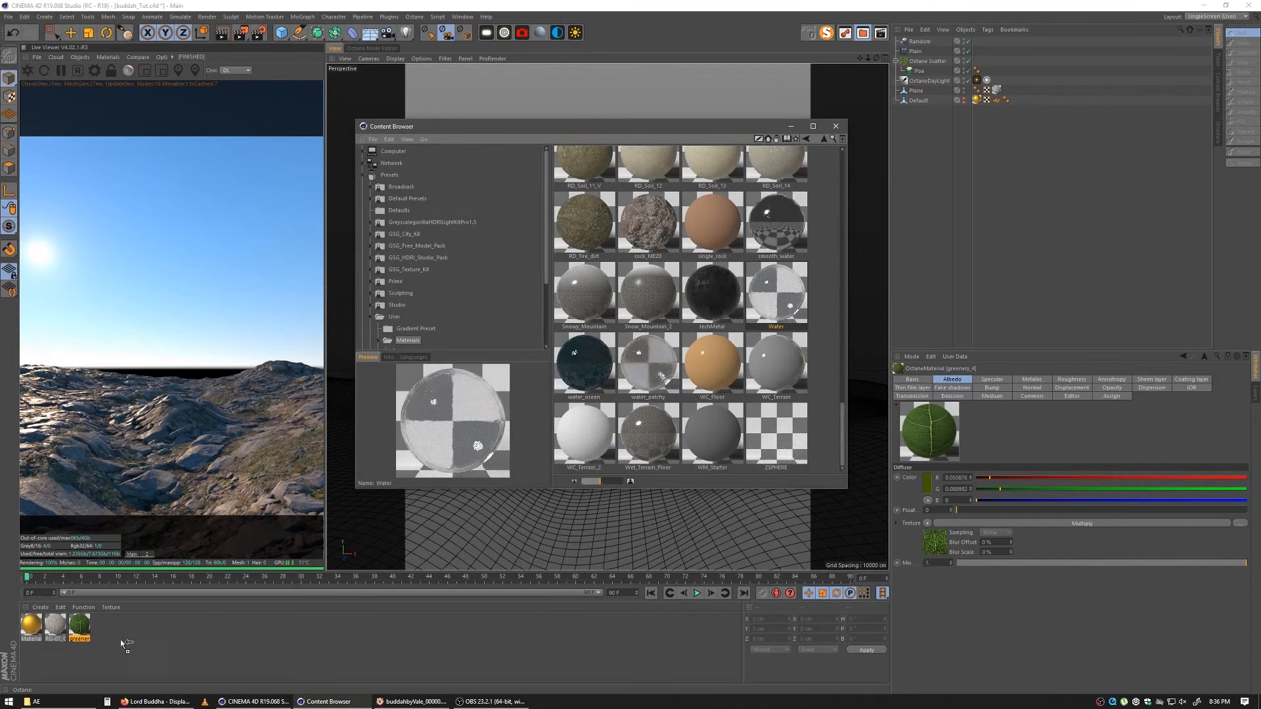
pyautogui.moveTo(122, 642); pyautogui.dragTo(162, 623)
pyautogui.click(836, 126)
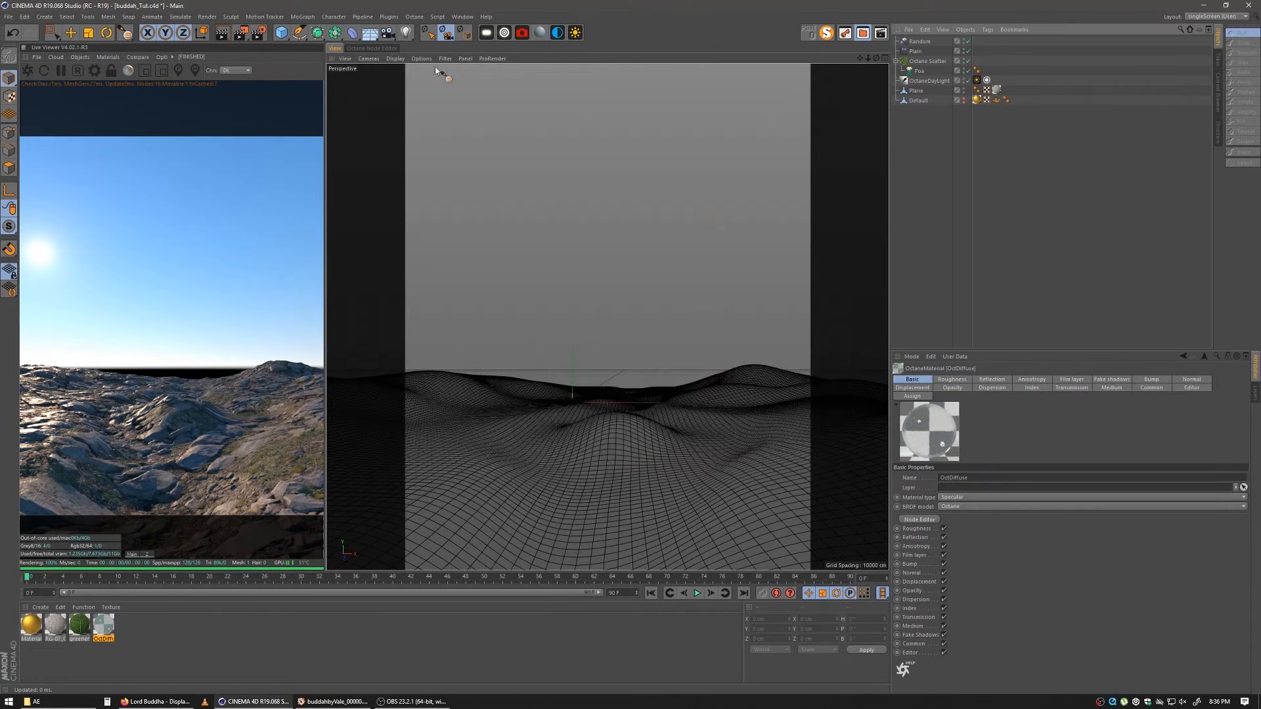
# Step: Spread out the water material's nodes in the Octane Node Editor and review its Noise and Scattering Medium settings
pyautogui.click(382, 48)
pyautogui.click(102, 626)
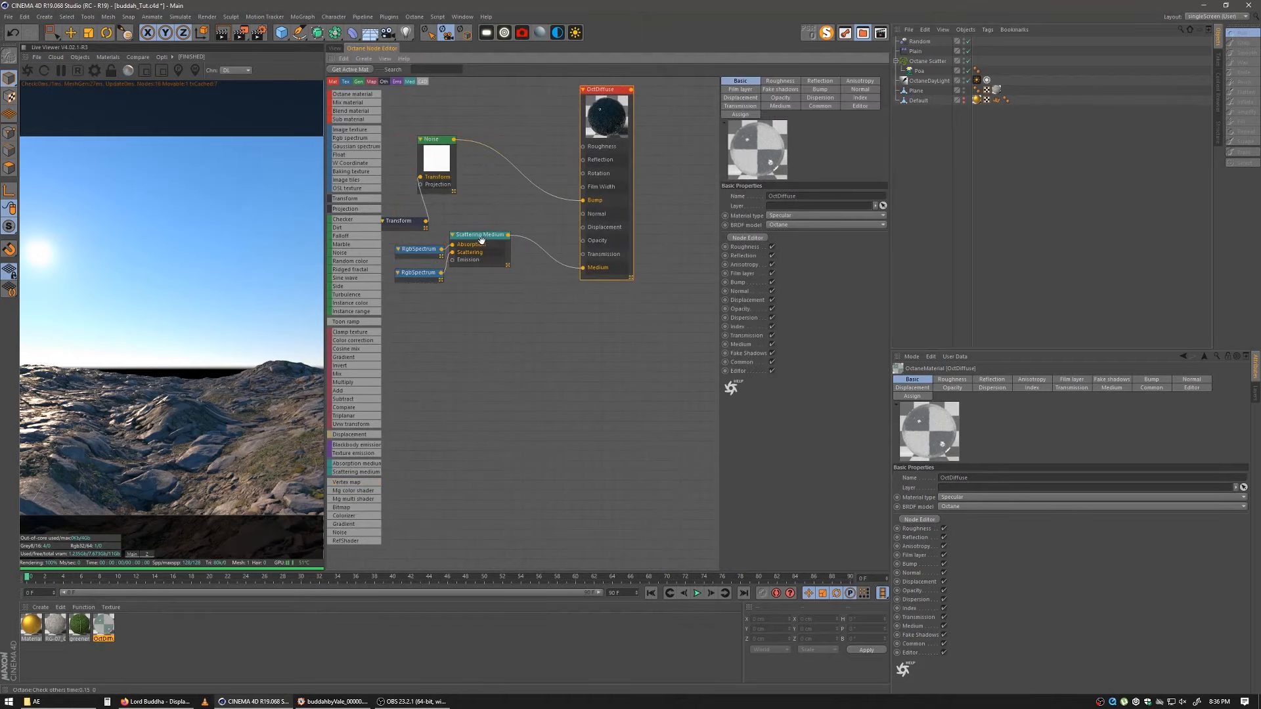
pyautogui.moveTo(484, 239); pyautogui.dragTo(487, 248)
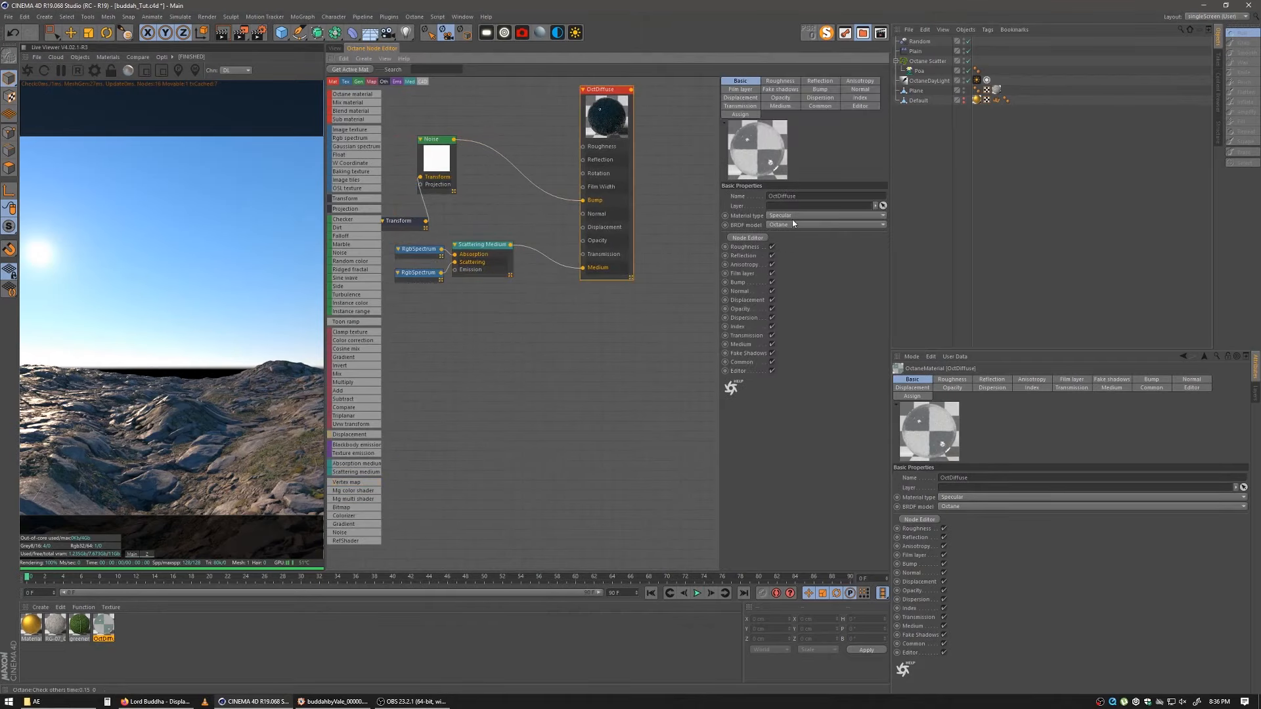
pyautogui.moveTo(454, 151); pyautogui.dragTo(520, 174)
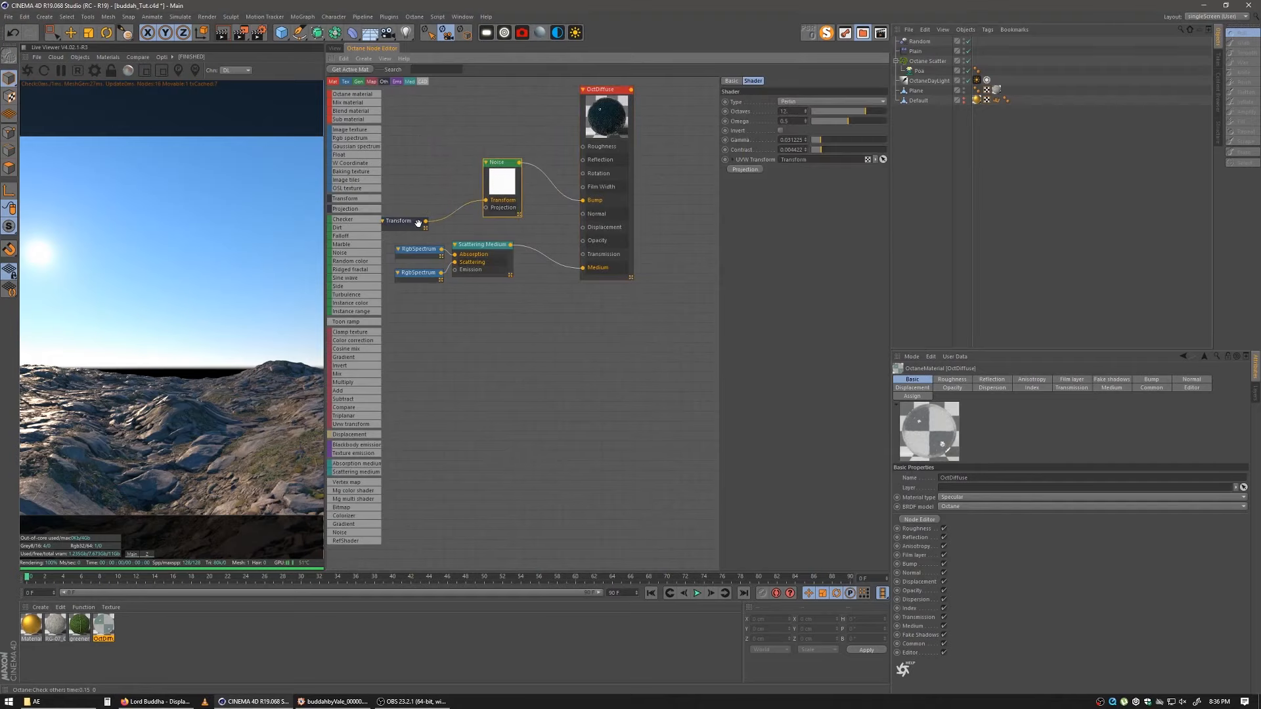
pyautogui.moveTo(412, 229); pyautogui.dragTo(440, 203)
pyautogui.click(497, 163)
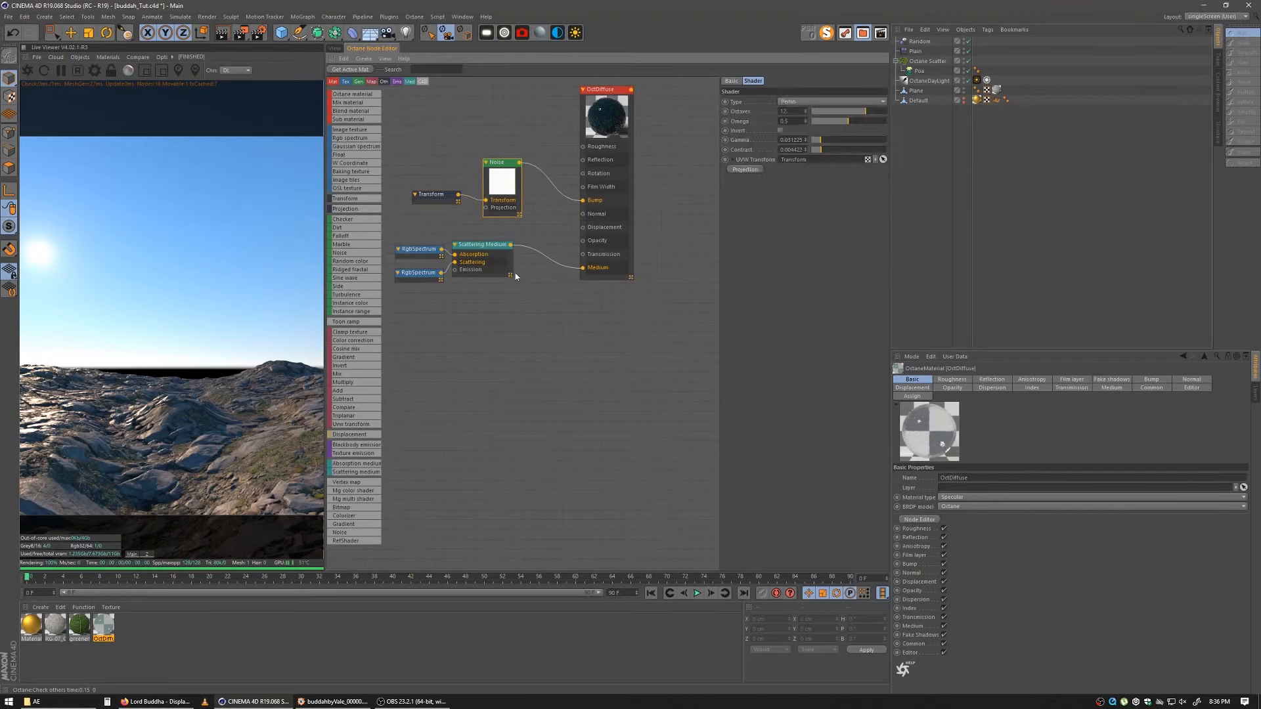
pyautogui.click(483, 245)
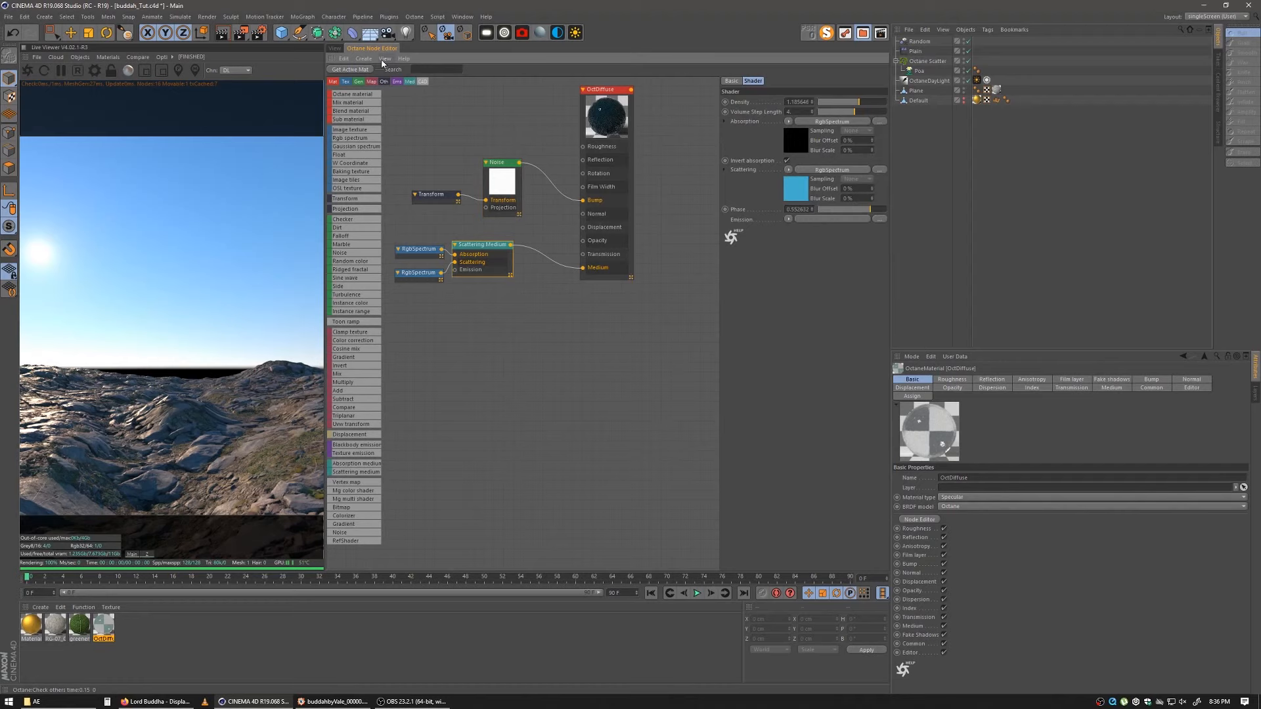
pyautogui.click(334, 48)
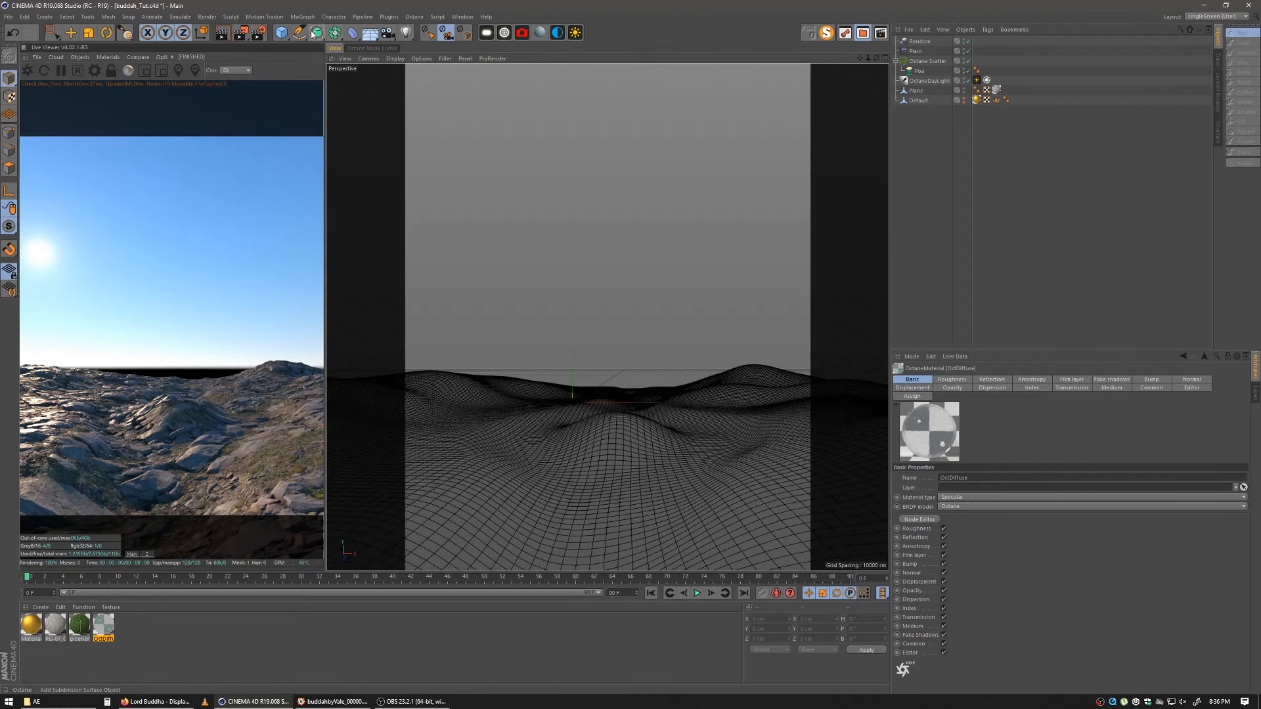
# Step: Add a disc to the scene and enlarge it to about 5799 cm across so it cuts through the terrain
pyautogui.moveTo(281, 32); pyautogui.dragTo(300, 59)
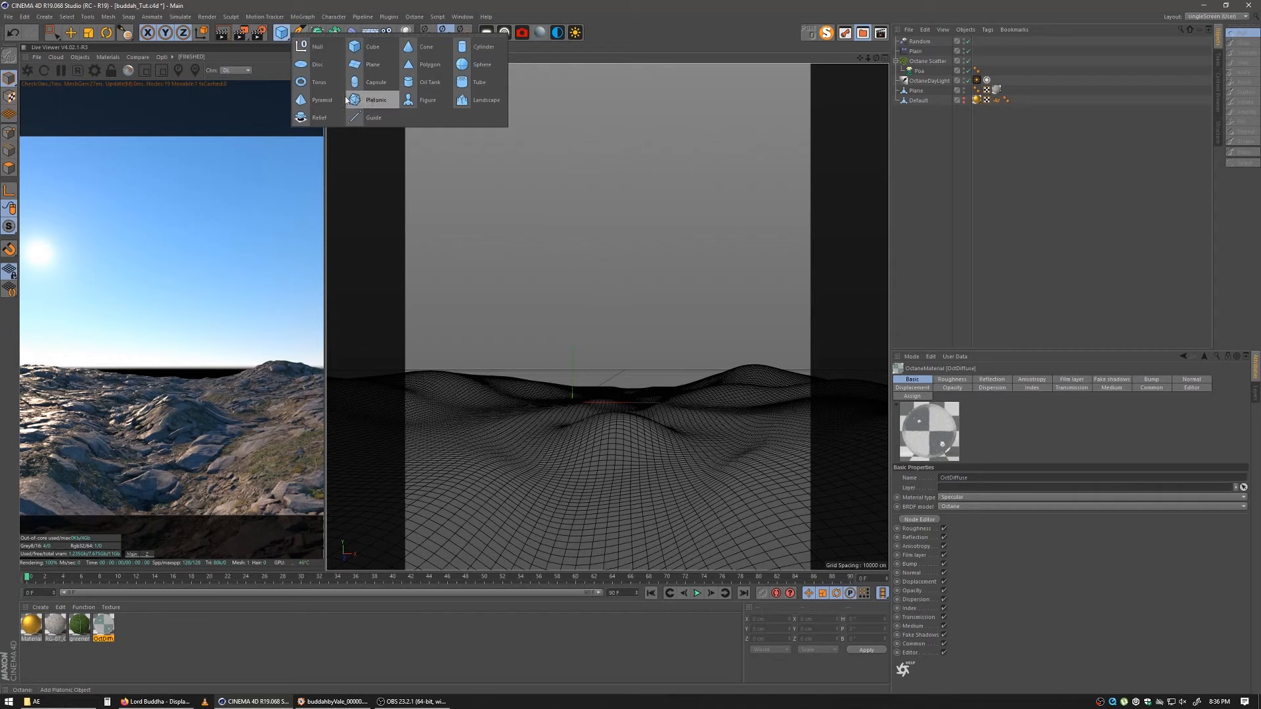
pyautogui.click(320, 65)
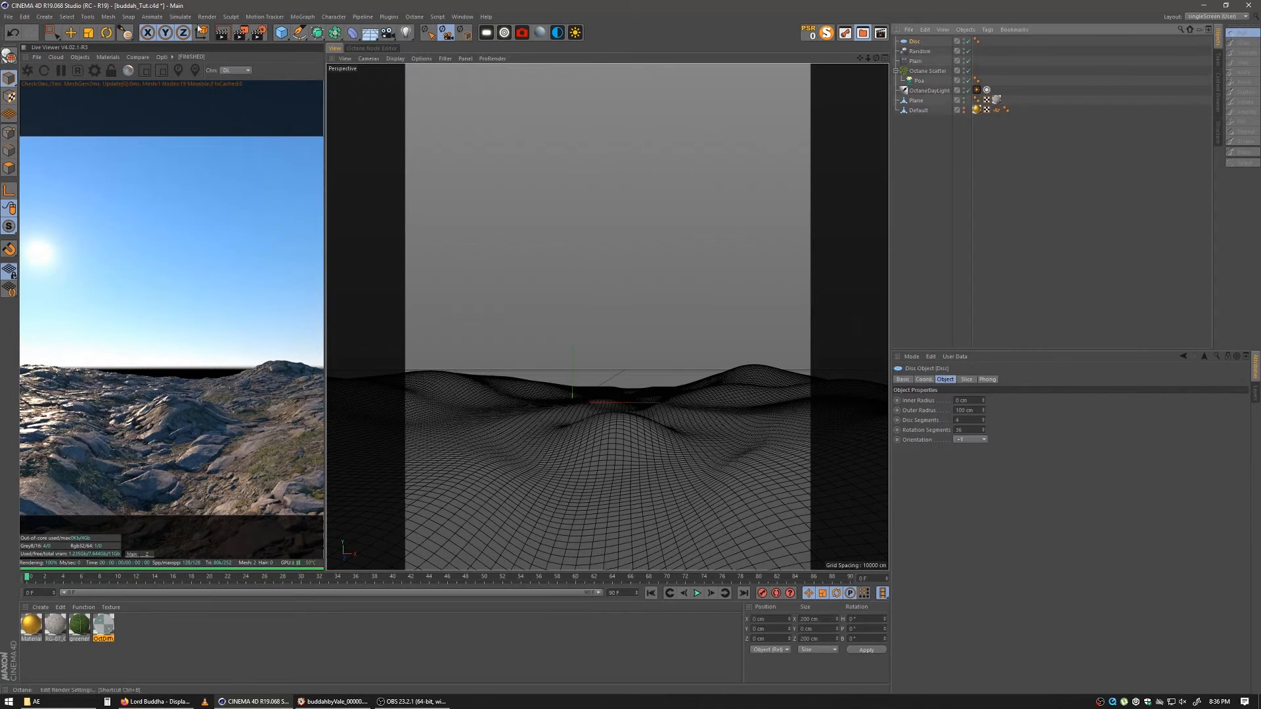
pyautogui.click(71, 33)
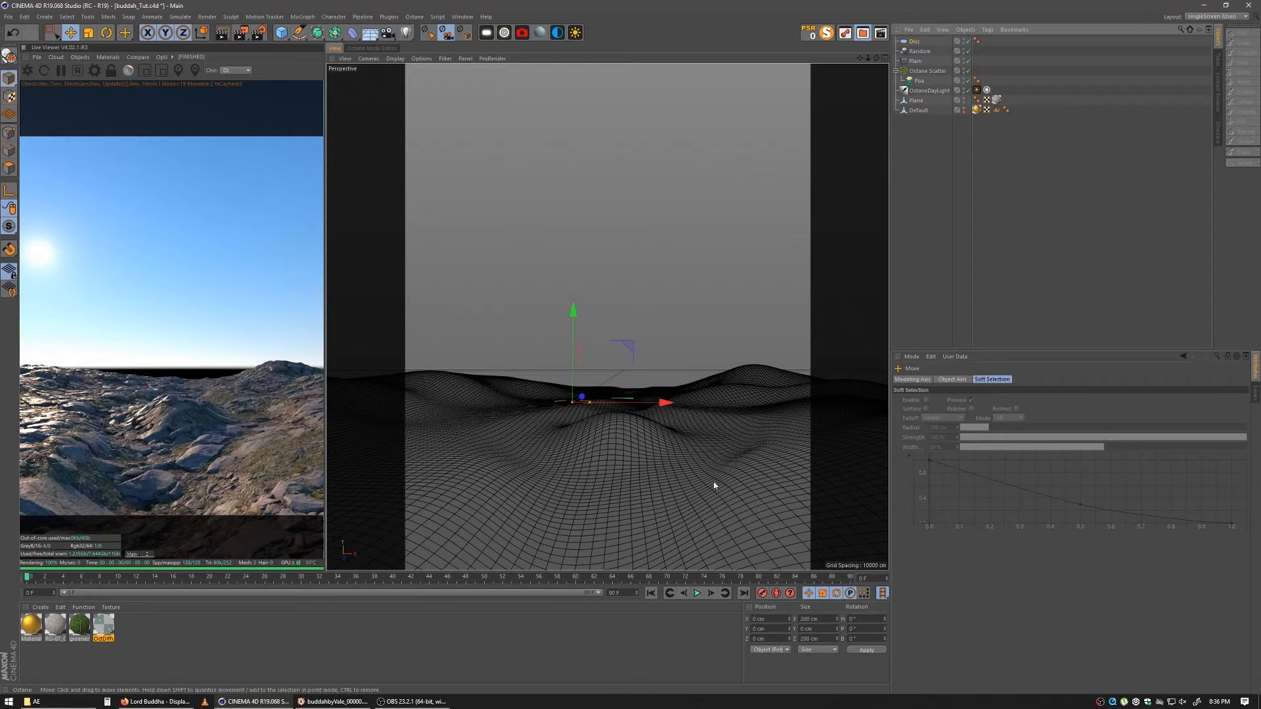
pyautogui.moveTo(604, 398); pyautogui.dragTo(747, 435)
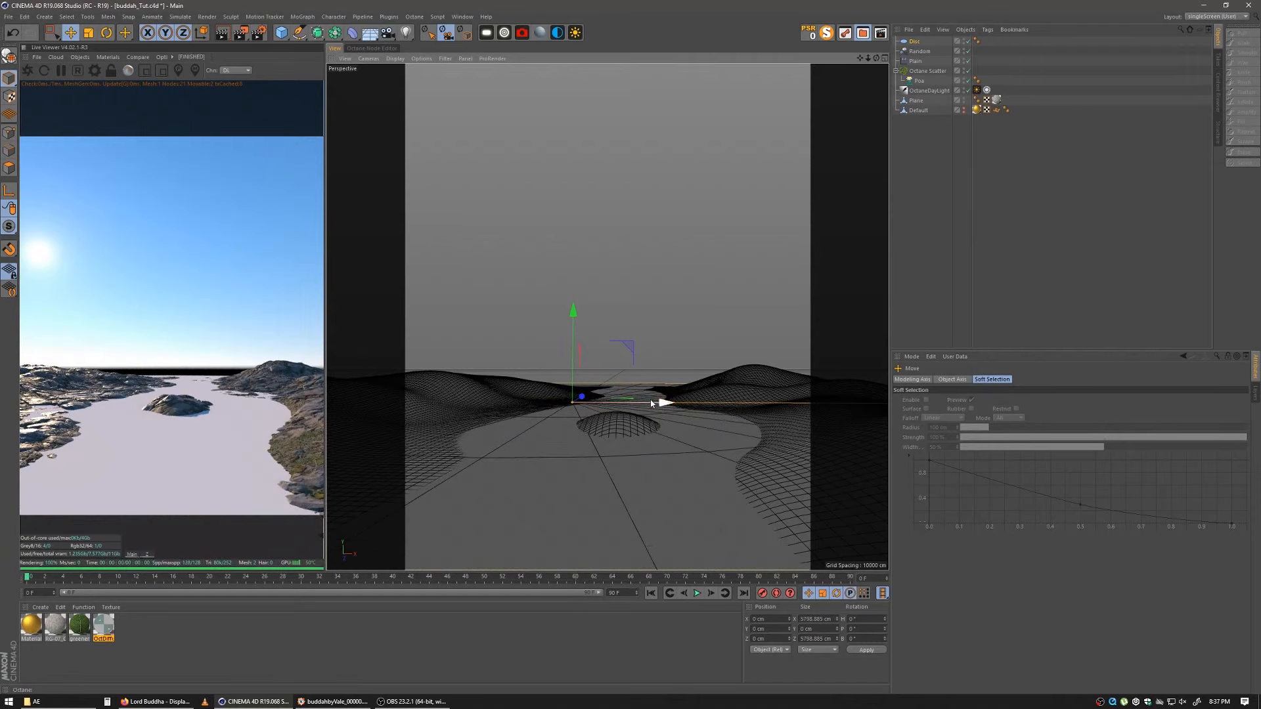
# Step: Move the disc to about X 328 cm and Y -31 cm, and apply the water material to it
pyautogui.moveTo(656, 401); pyautogui.dragTo(714, 402)
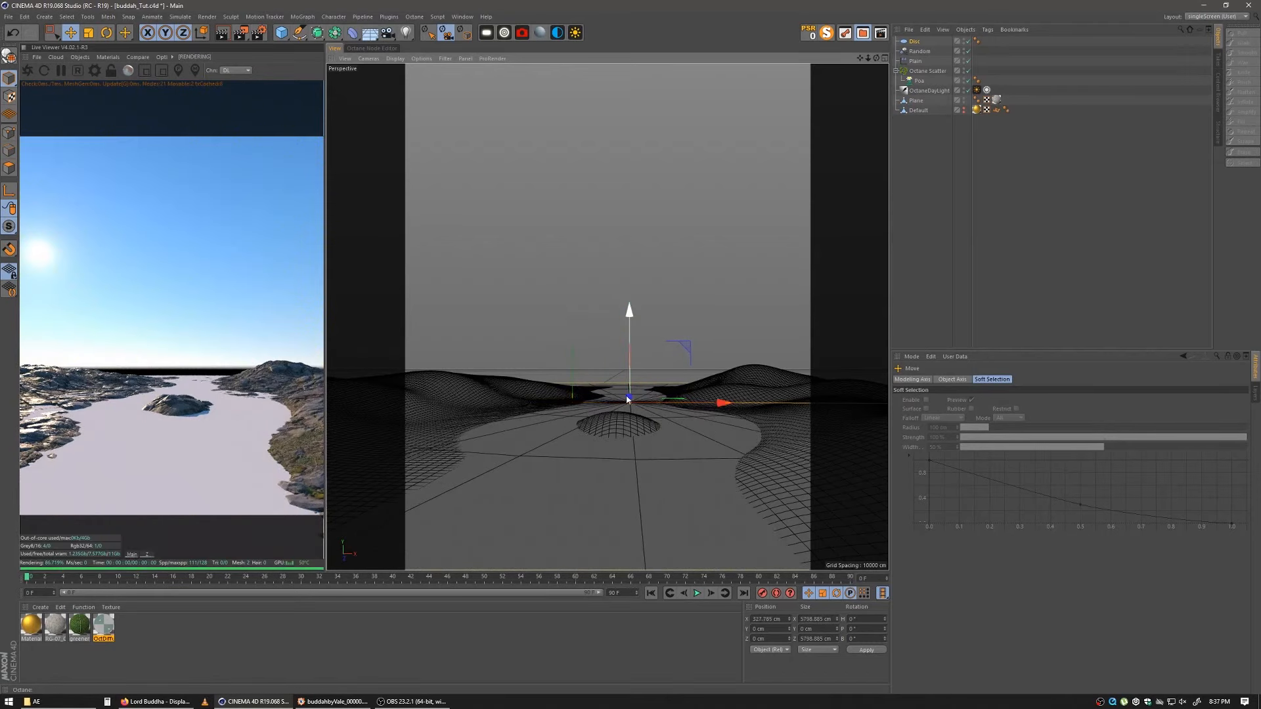
pyautogui.moveTo(632, 313); pyautogui.dragTo(632, 318)
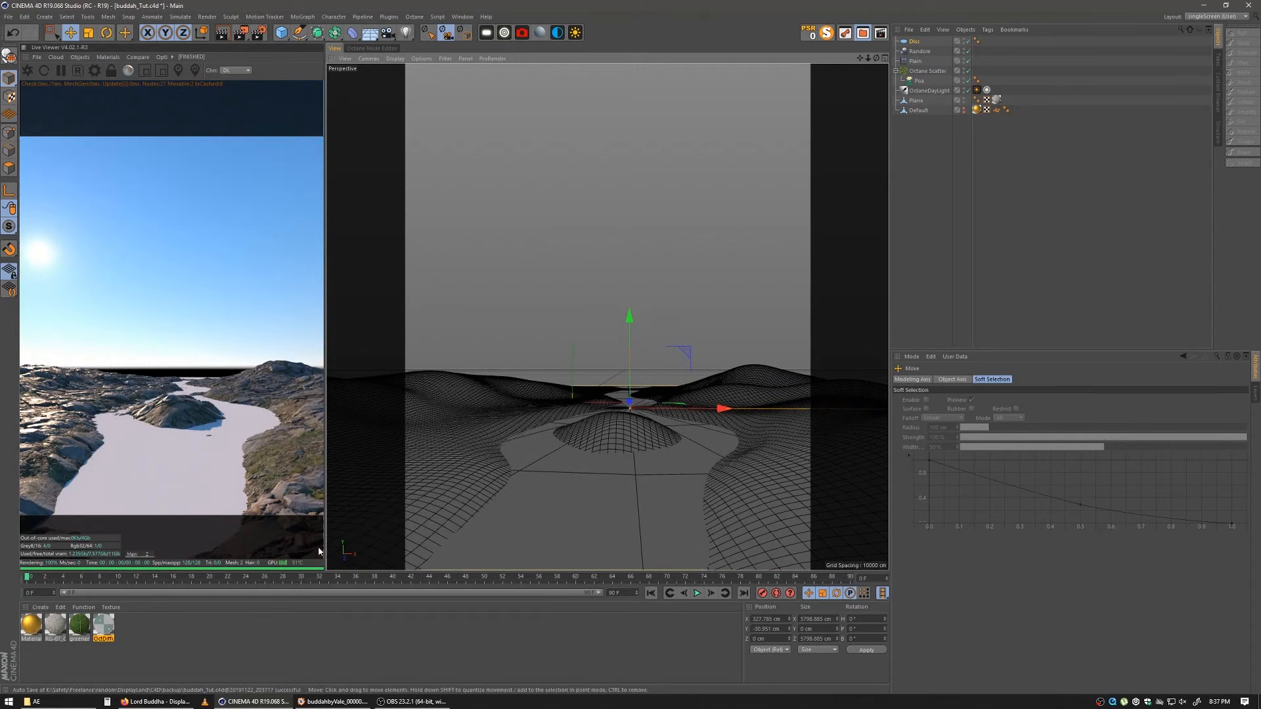
pyautogui.moveTo(343, 662); pyautogui.dragTo(914, 41)
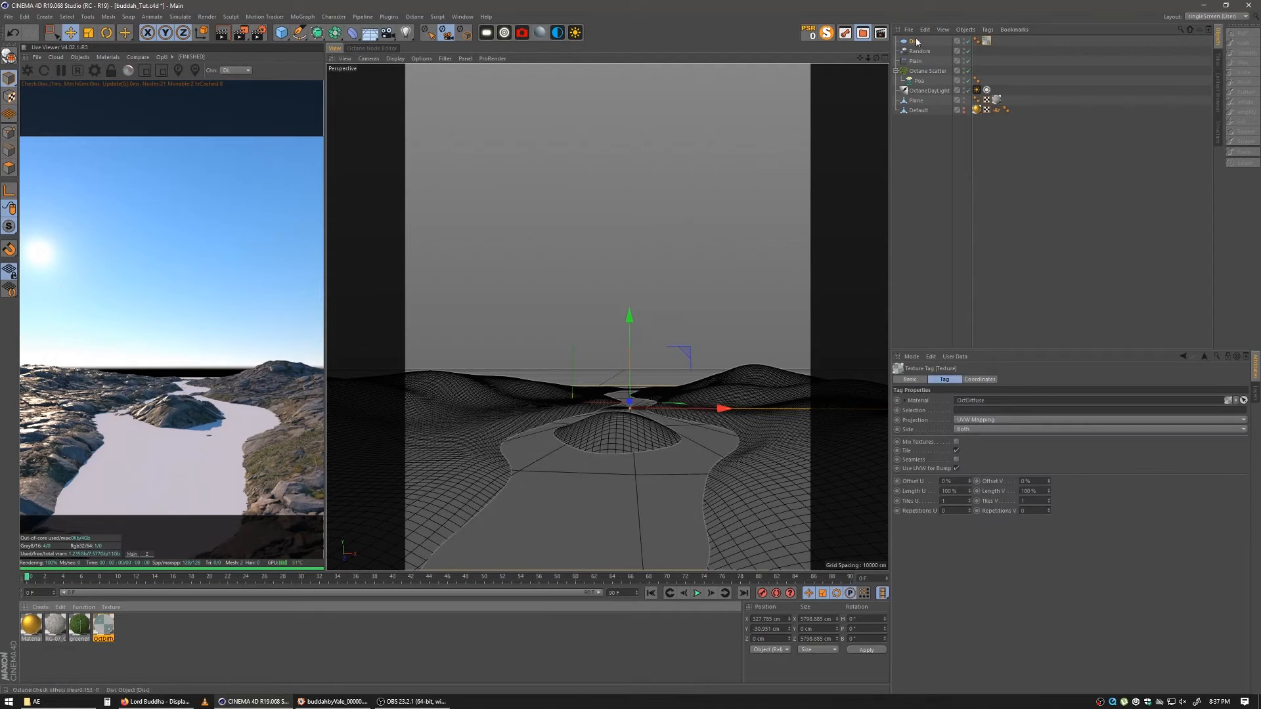
pyautogui.click(938, 263)
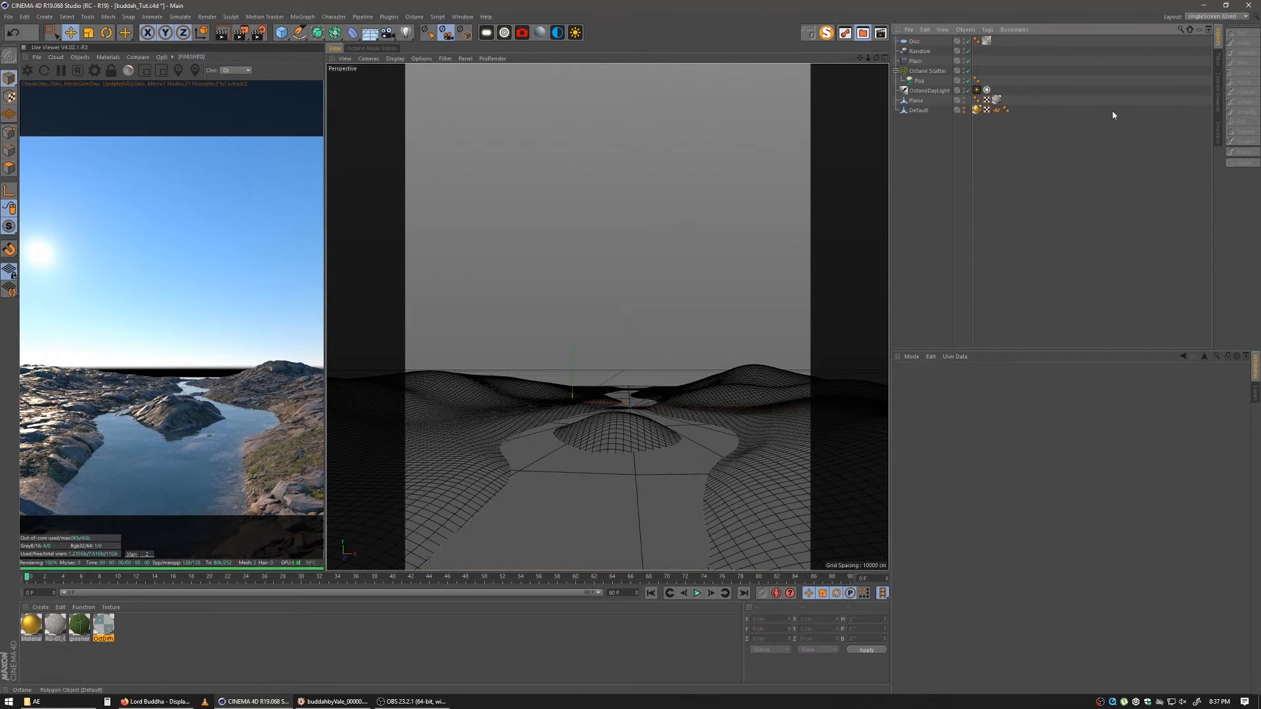
# Step: Raise the Plane terrain along the river's left bank with the Pull sculpting brush at 11% pressure
pyautogui.click(915, 100)
pyautogui.click(1241, 33)
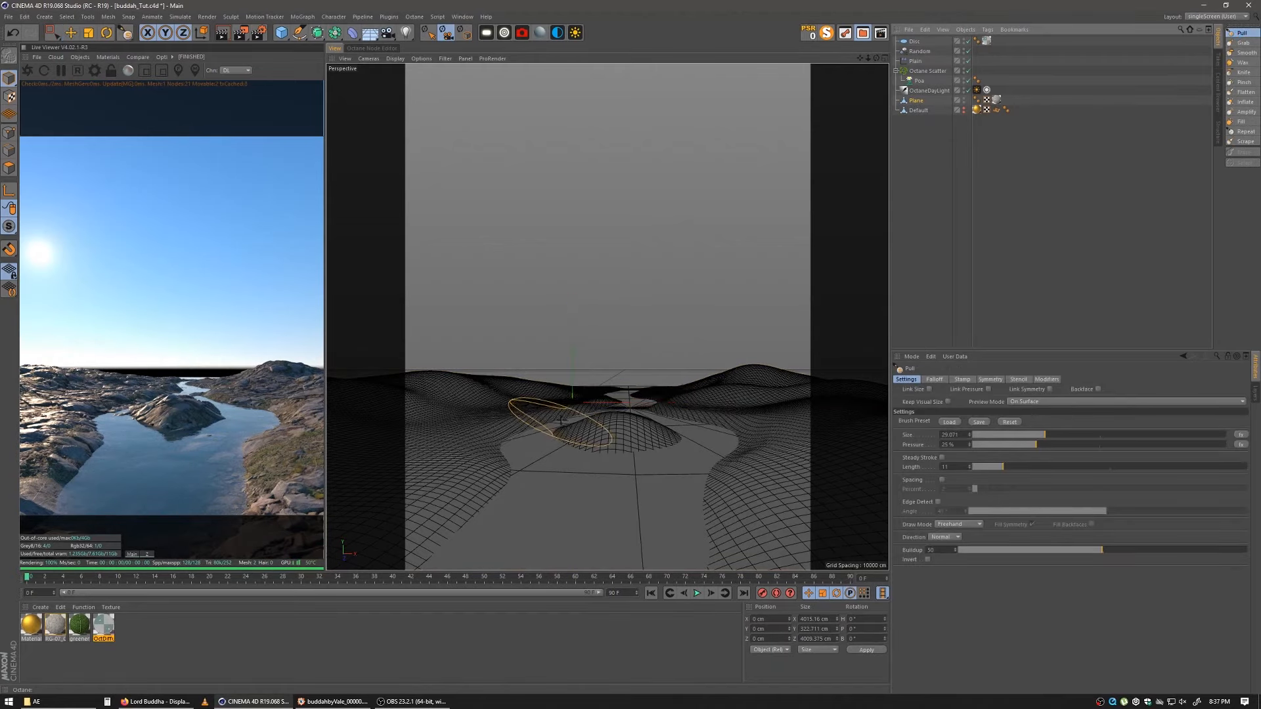
pyautogui.moveTo(562, 413); pyautogui.dragTo(560, 428, button='middle')
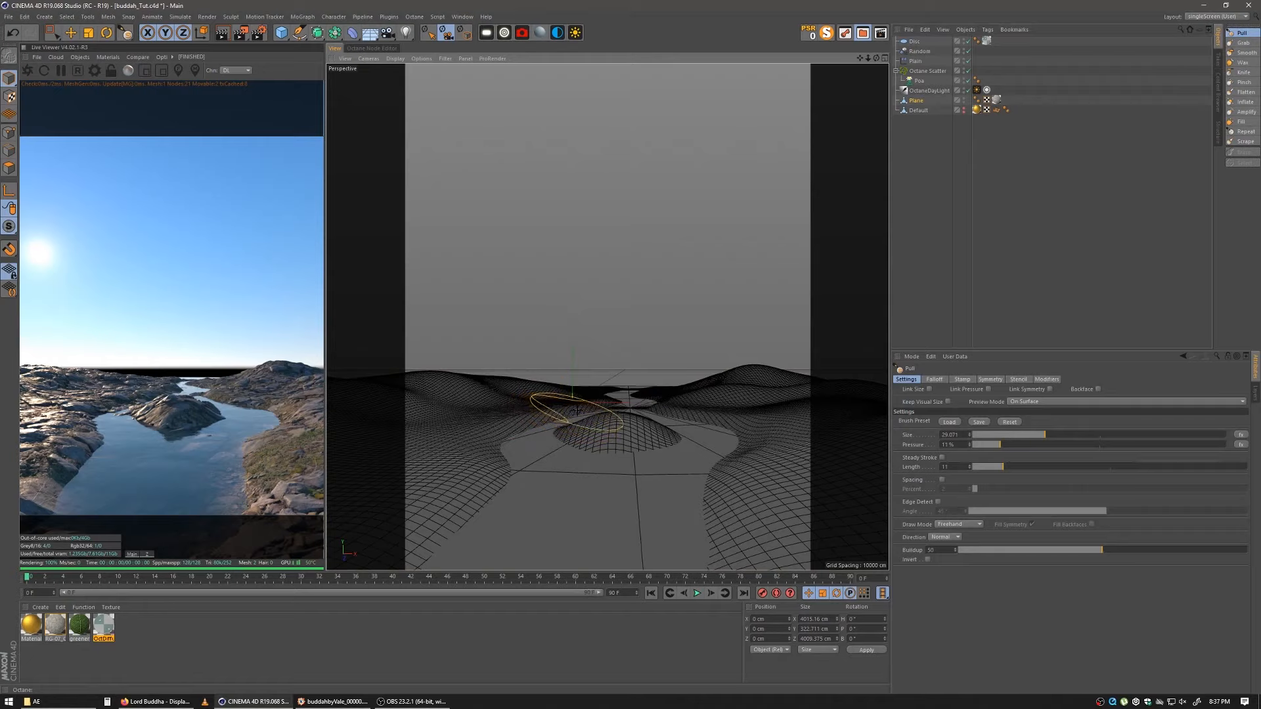
pyautogui.click(577, 415)
pyautogui.moveTo(541, 421); pyautogui.dragTo(554, 449)
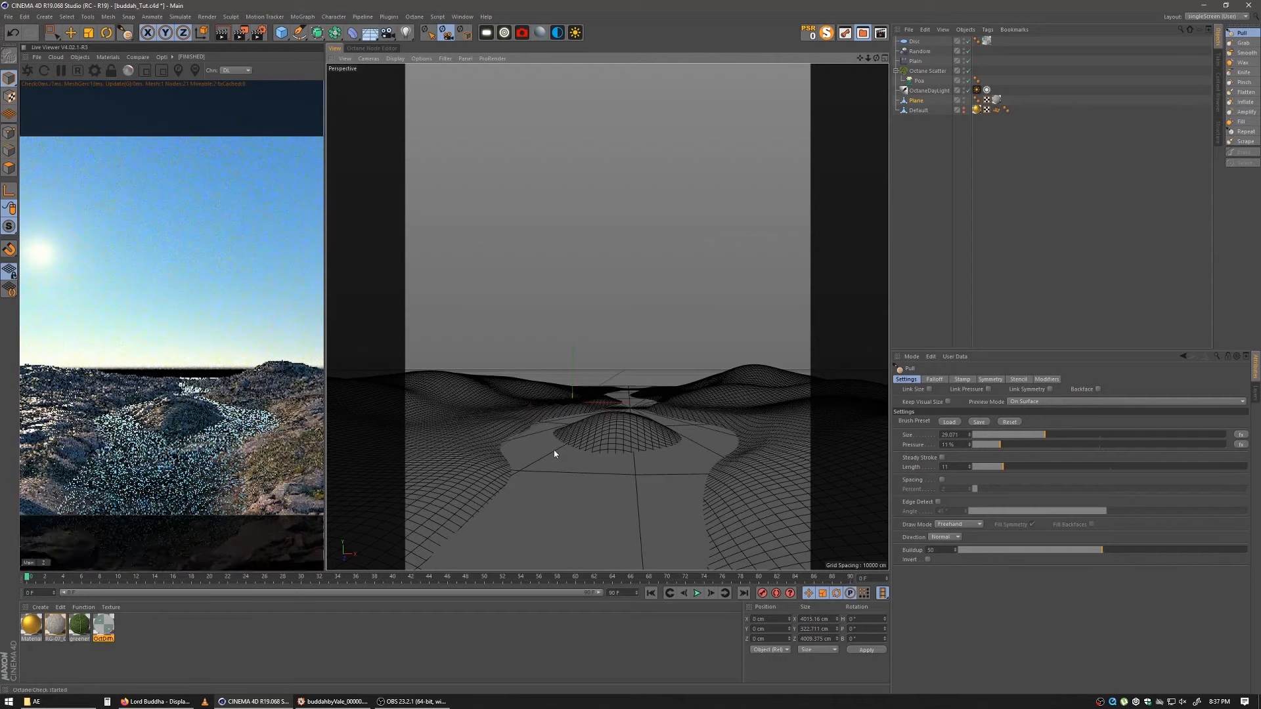
pyautogui.moveTo(504, 485)
pyautogui.mouseDown()
pyautogui.moveTo(515, 535)
pyautogui.moveTo(565, 502)
pyautogui.moveTo(510, 547)
pyautogui.moveTo(528, 546)
pyautogui.mouseUp()
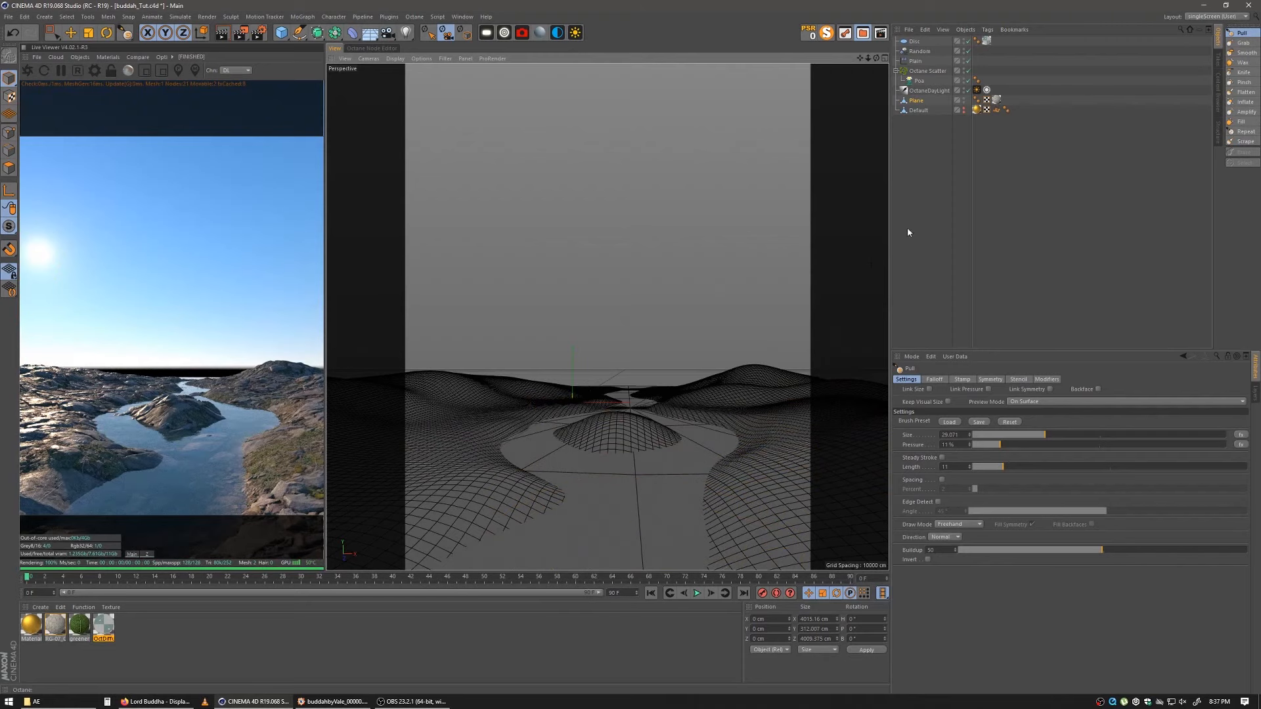
# Step: Turn on X-Ray for the Disc object
pyautogui.click(912, 41)
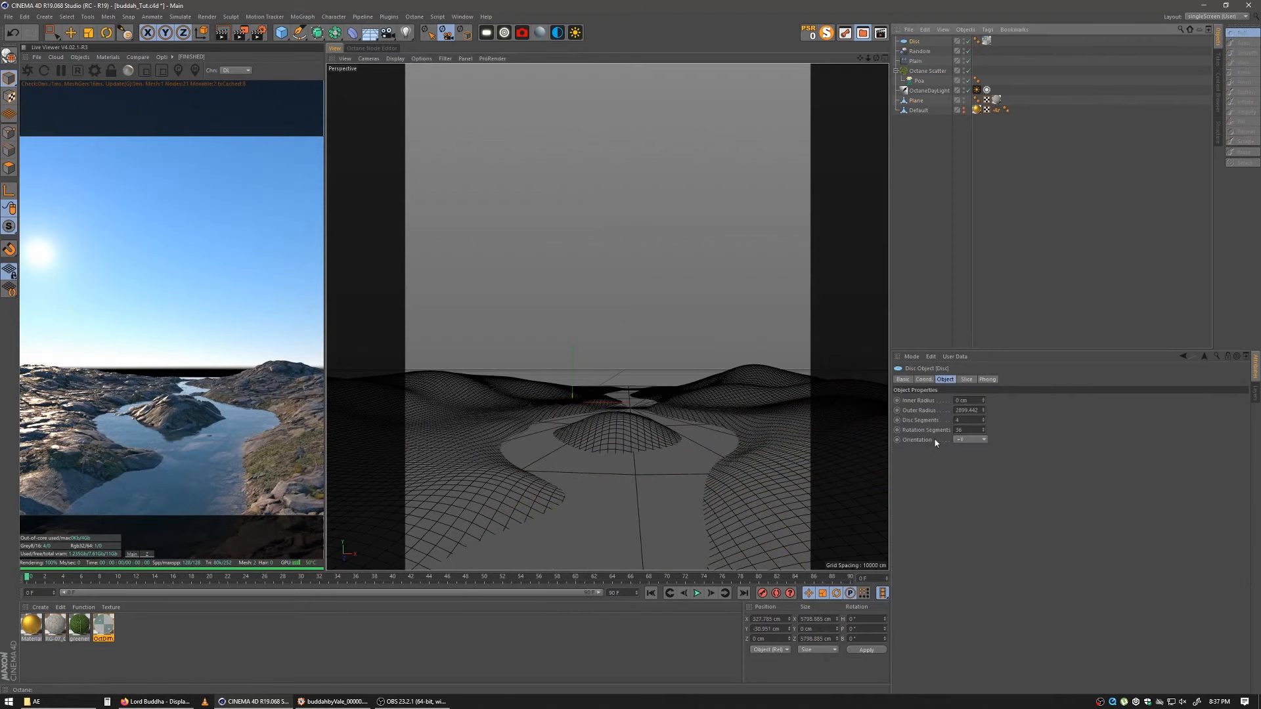
pyautogui.click(904, 380)
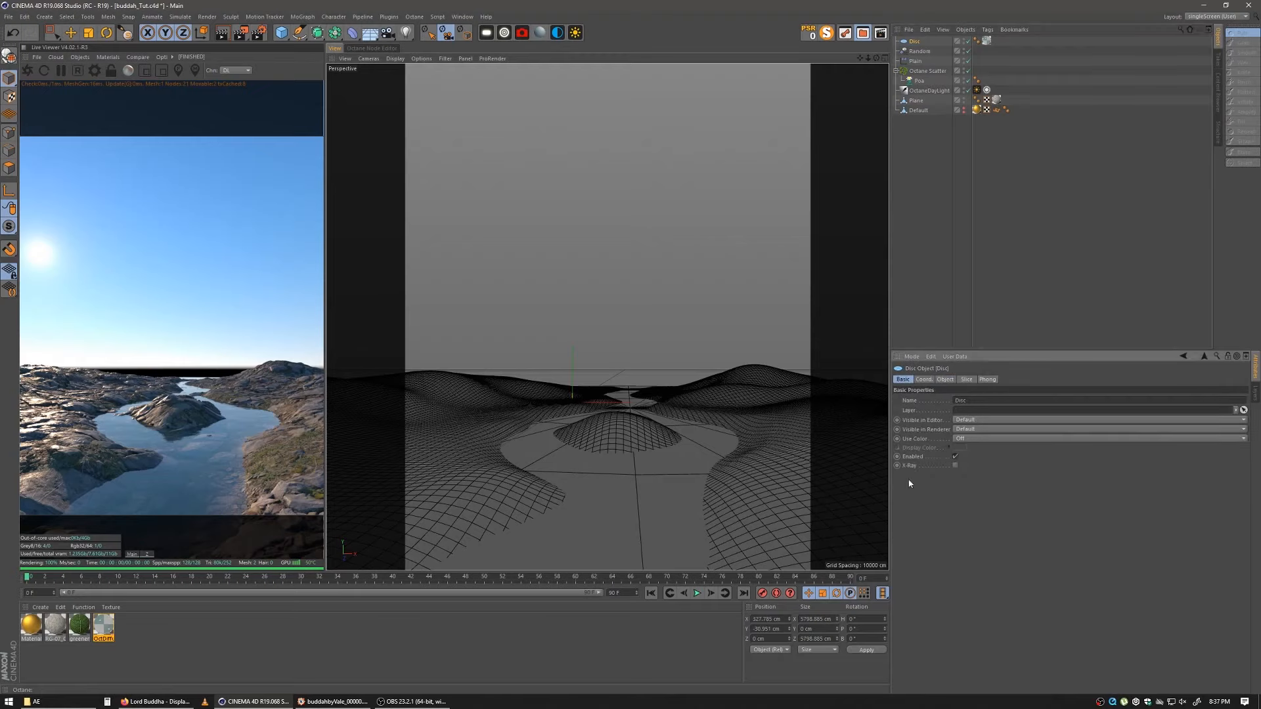
pyautogui.click(955, 465)
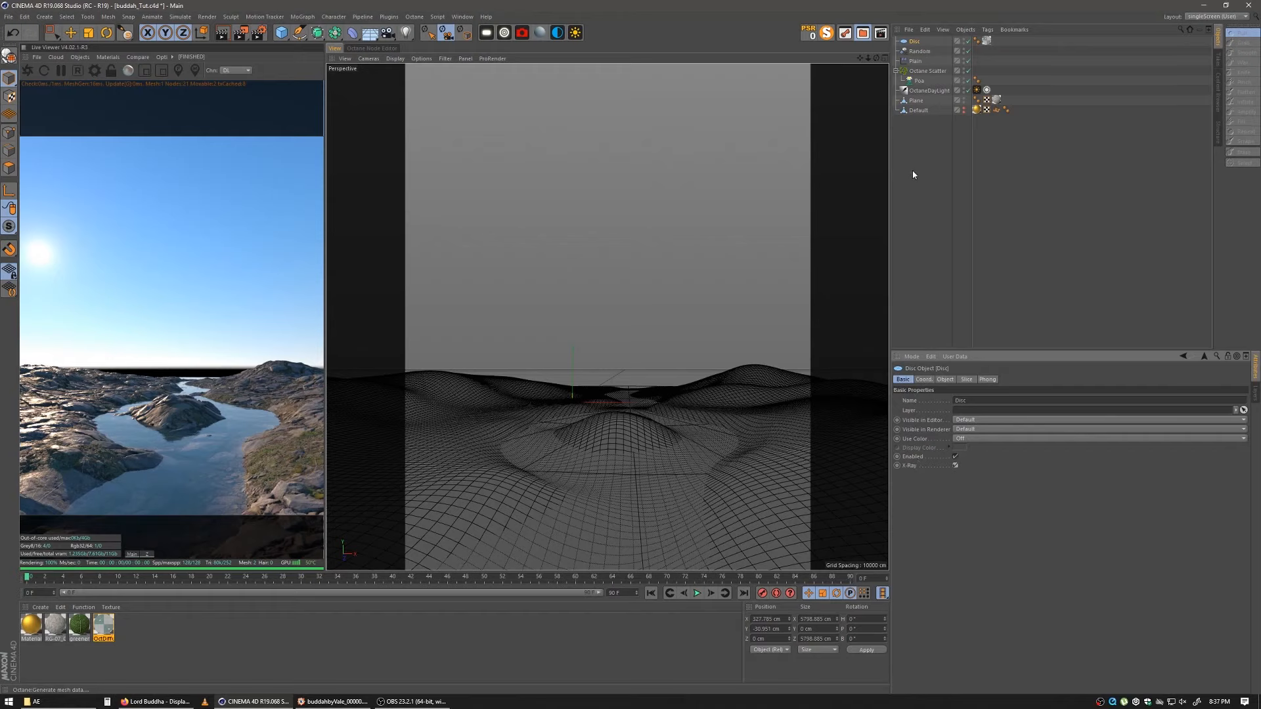
# Step: Rename the Plane object to "ground" and the Default object to "statue"
pyautogui.click(914, 100)
pyautogui.doubleClick(917, 101)
pyautogui.write('gr')
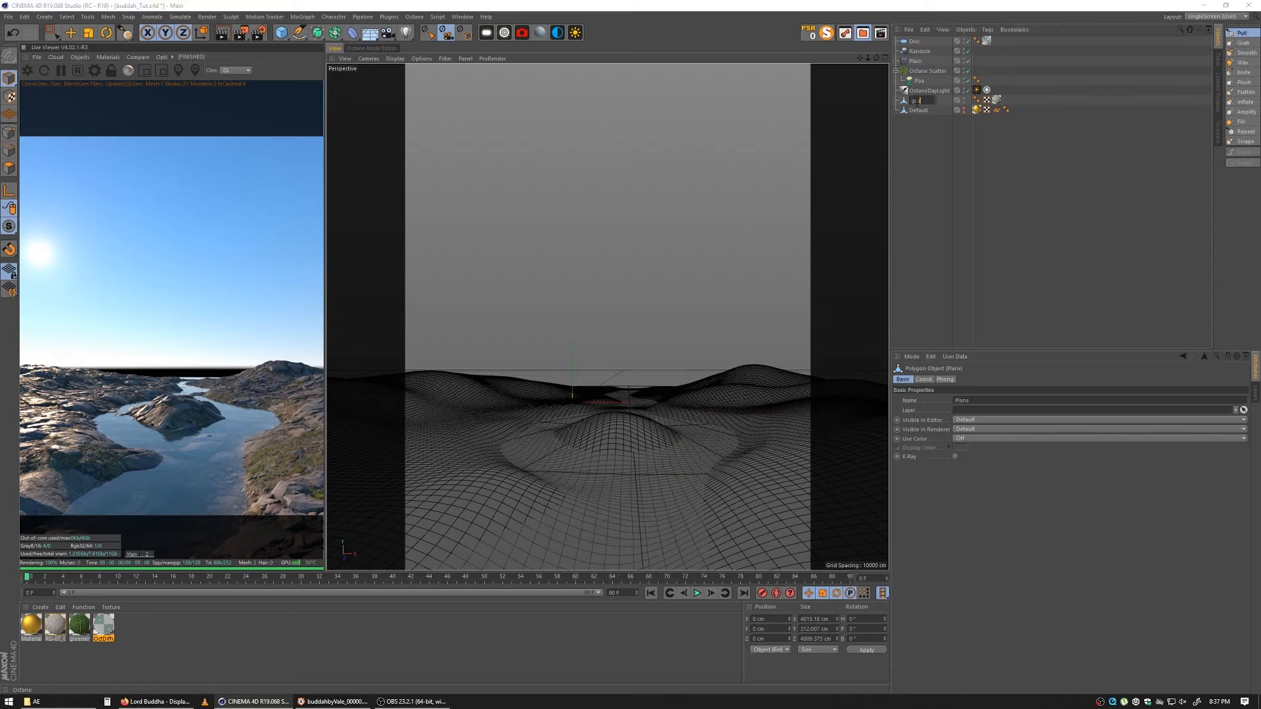
pyautogui.write('oud')
pyautogui.press('Return')
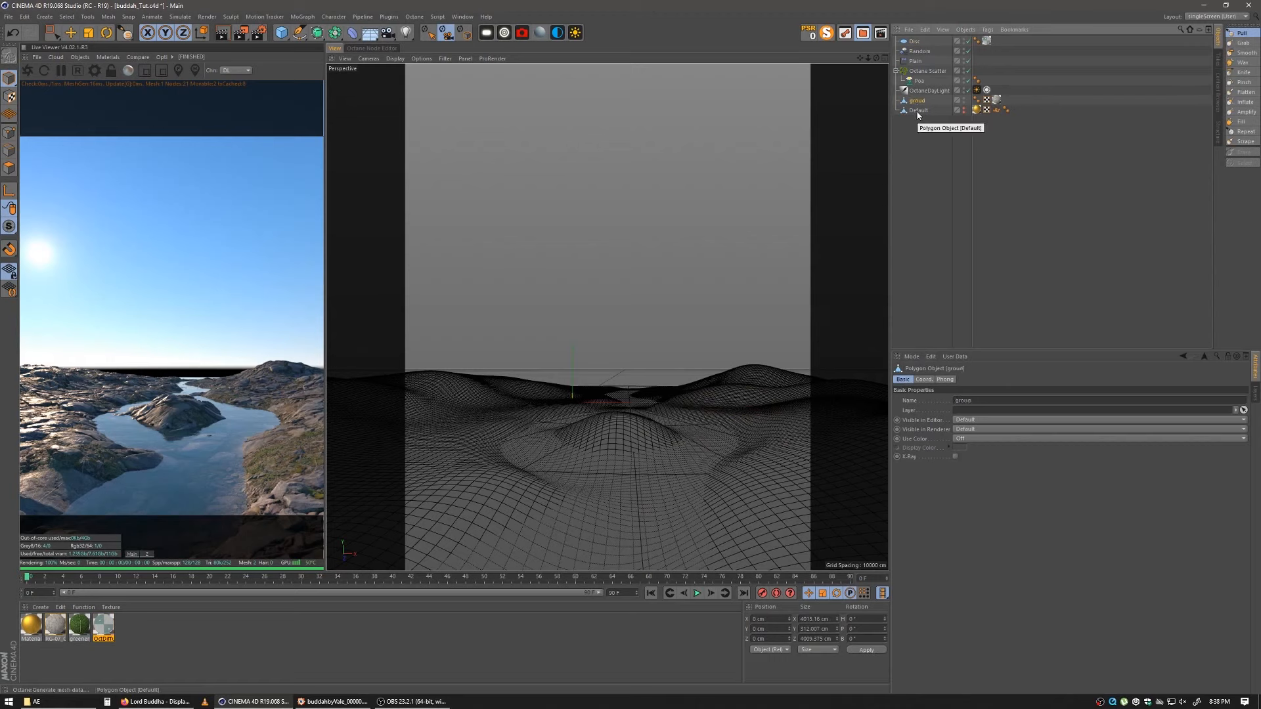
pyautogui.doubleClick(919, 110)
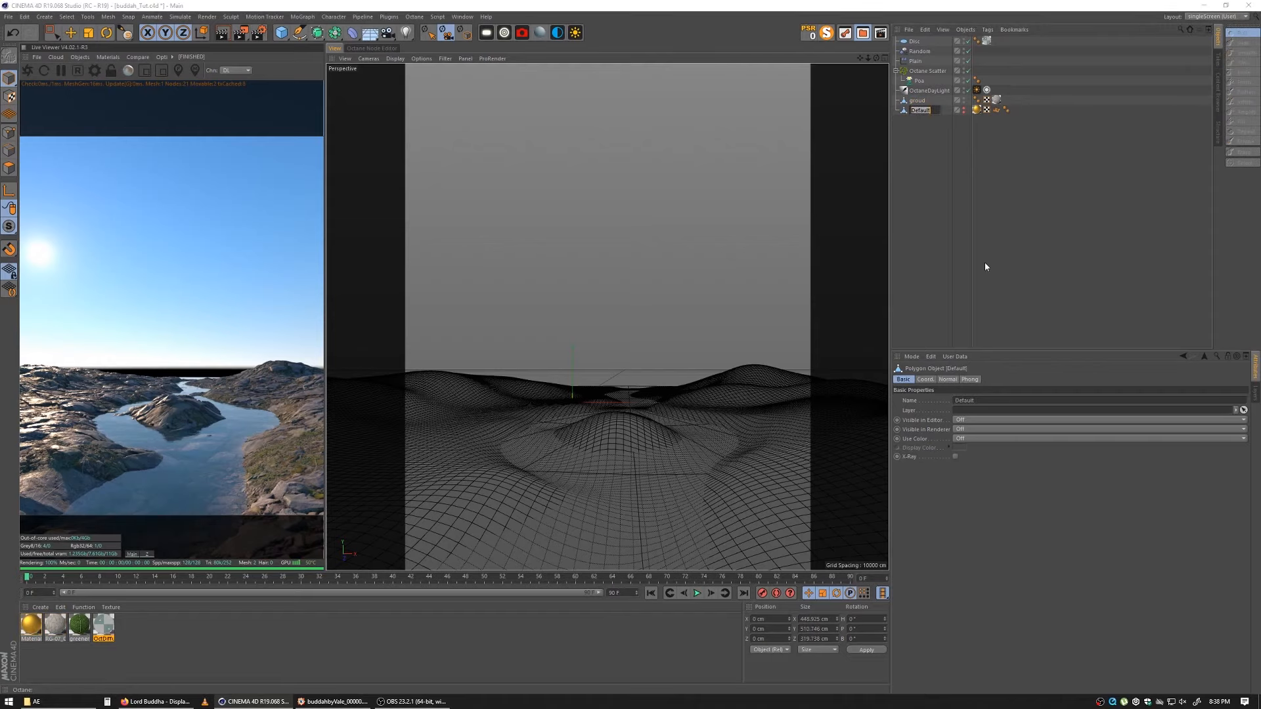
pyautogui.write('statue')
pyautogui.press('Return')
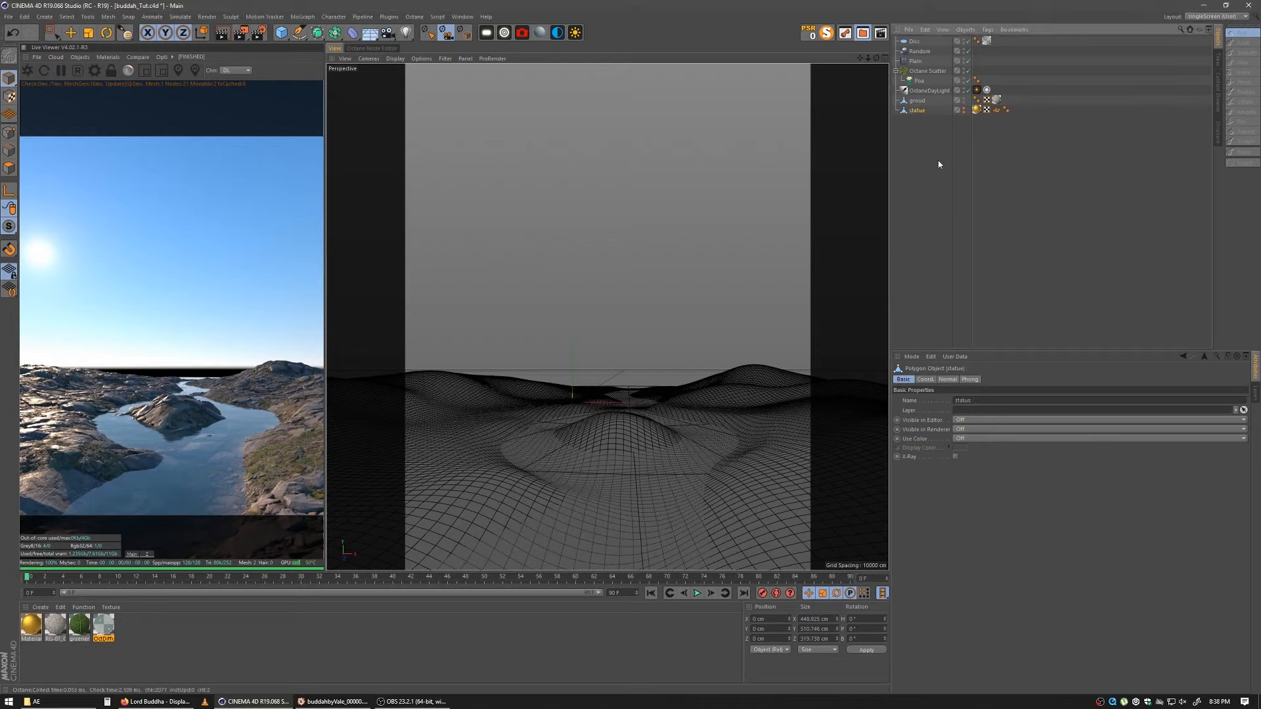
pyautogui.doubleClick(917, 101)
pyautogui.click(925, 102)
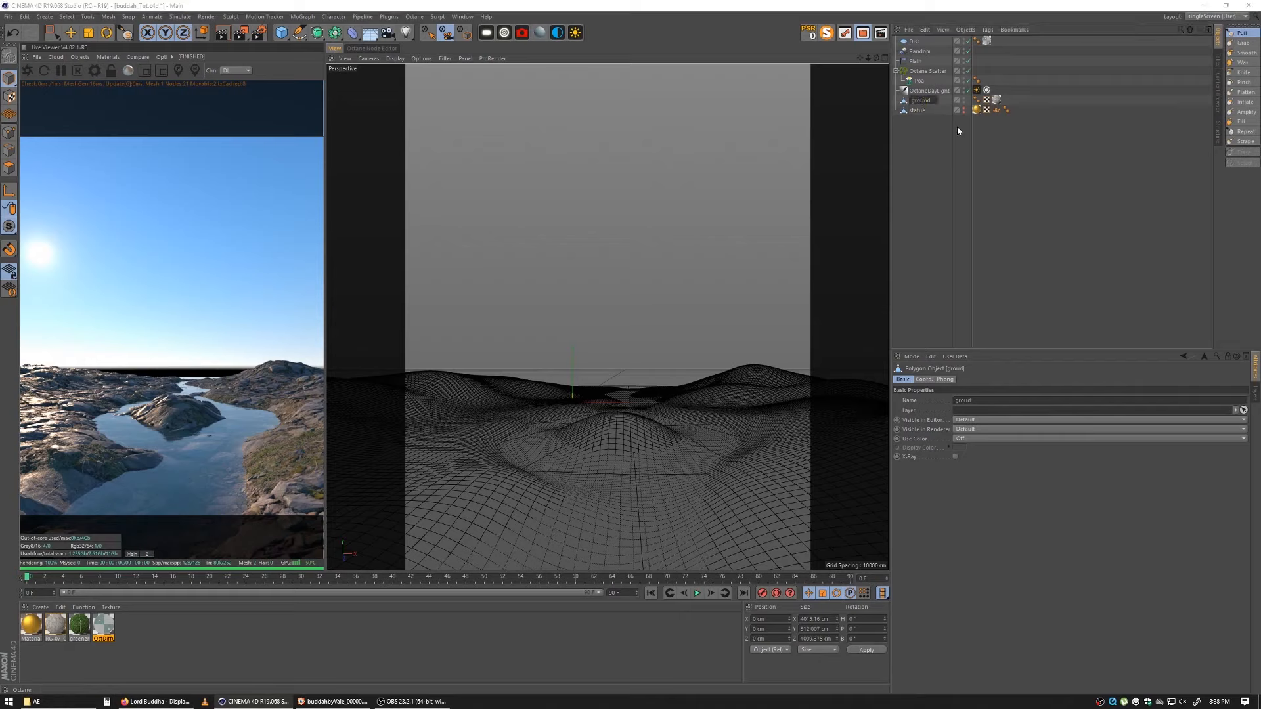
pyautogui.write('n')
pyautogui.press('Return')
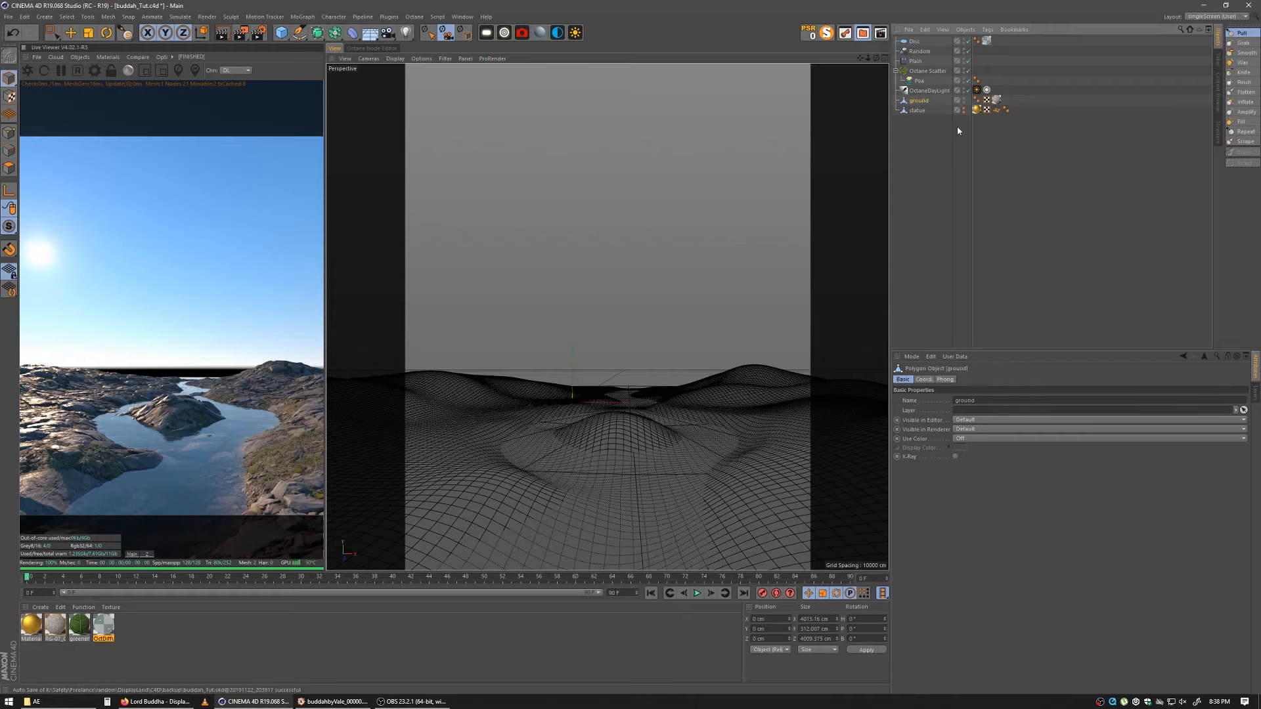
pyautogui.click(938, 137)
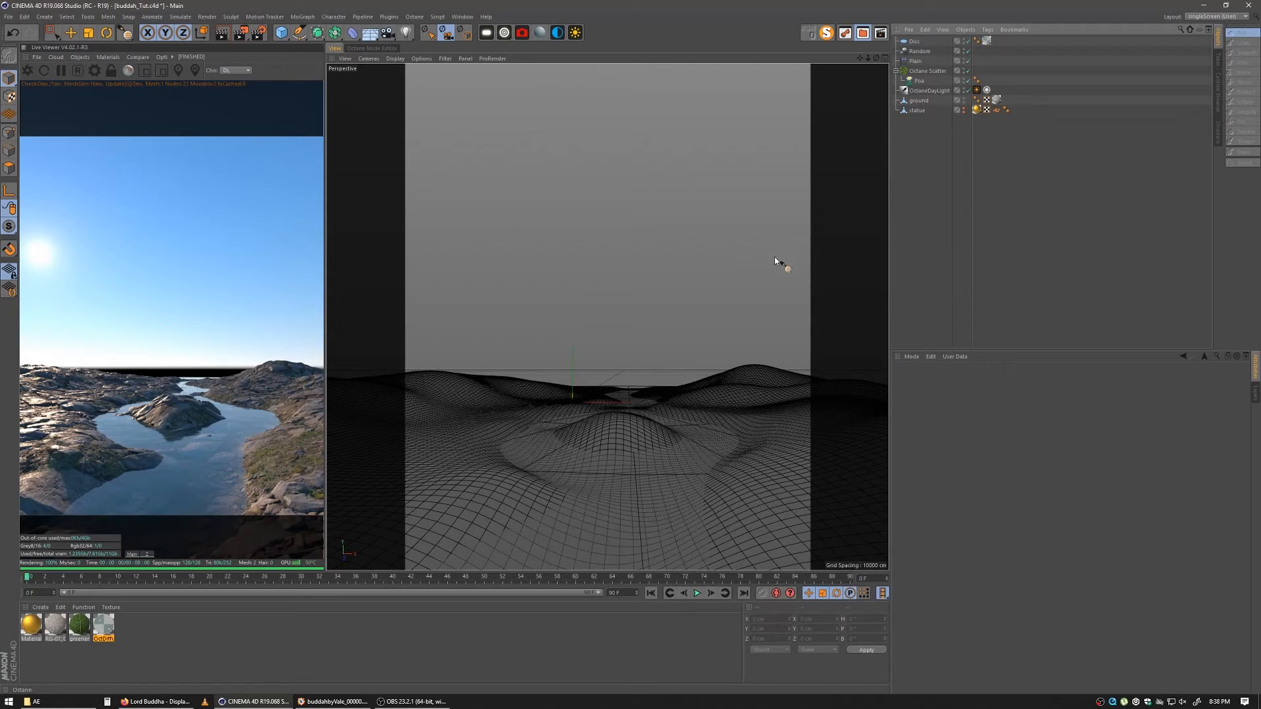
# Step: Push the ground mesh down along both river banks and behind the central mound with the inverted Pull brush
pyautogui.click(919, 101)
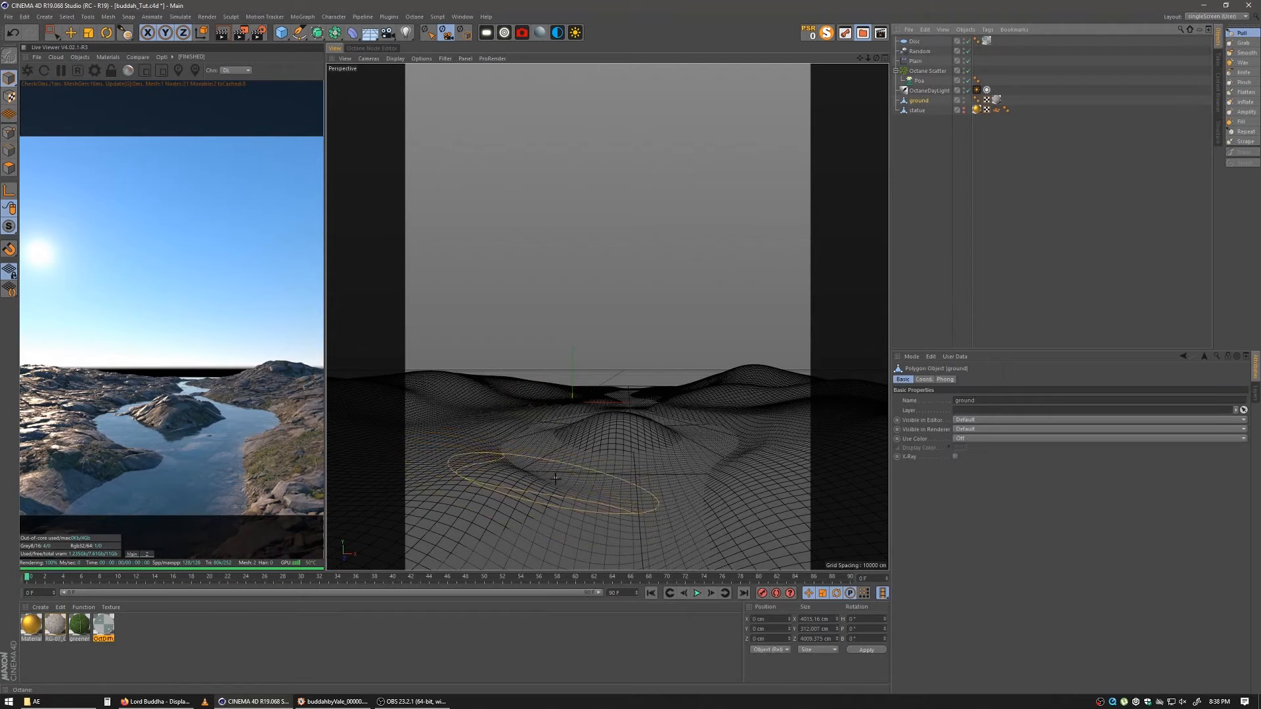
pyautogui.keyDown('ctrl'); pyautogui.moveTo(552, 488); pyautogui.dragTo(538, 486); pyautogui.keyUp('ctrl')
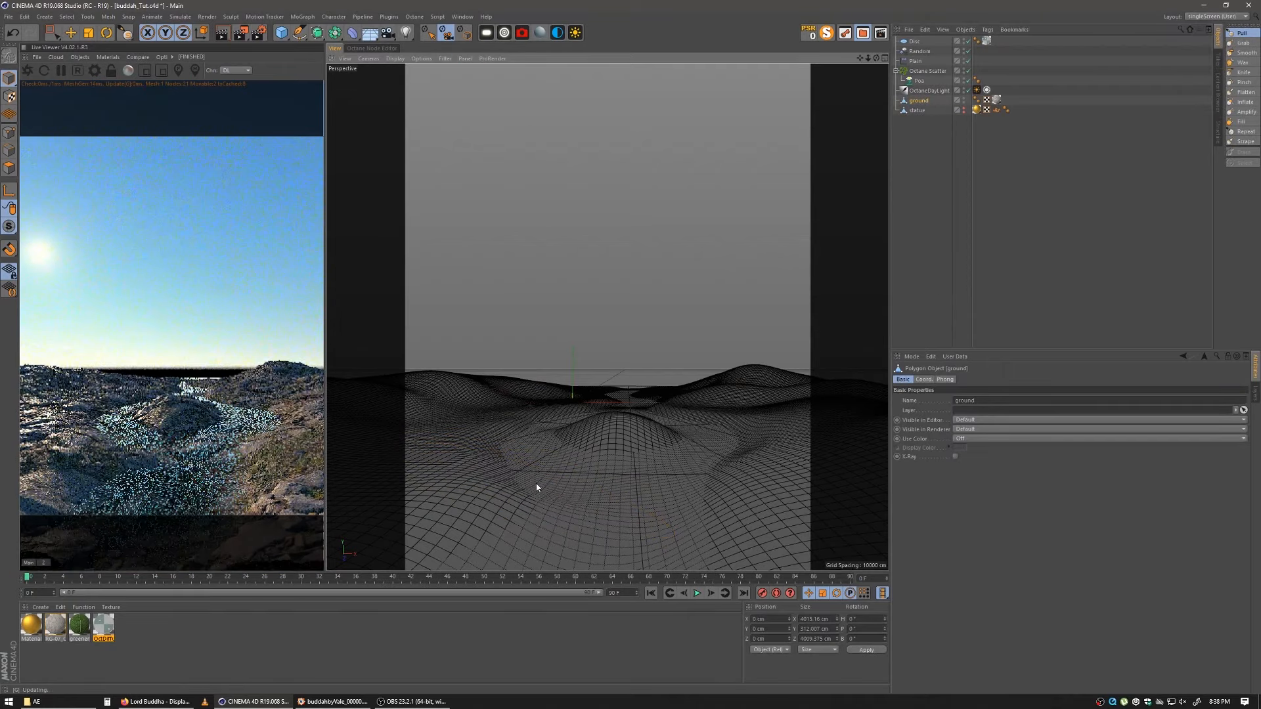
pyautogui.keyDown('ctrl'); pyautogui.moveTo(703, 491); pyautogui.dragTo(648, 494); pyautogui.keyUp('ctrl')
pyautogui.moveTo(722, 430)
pyautogui.keyDown('ctrl'); pyautogui.mouseDown()
pyautogui.moveTo(715, 419)
pyautogui.moveTo(729, 439)
pyautogui.moveTo(720, 425)
pyautogui.moveTo(627, 404)
pyautogui.mouseUp(); pyautogui.keyUp('ctrl')
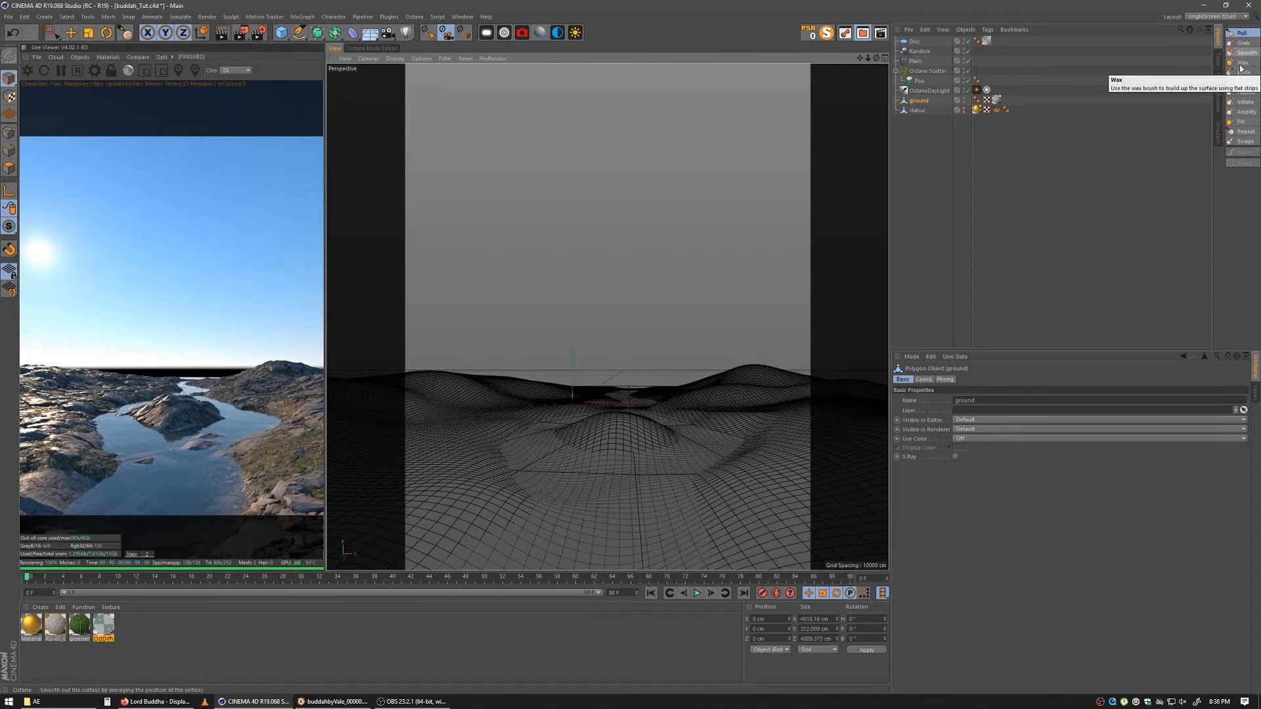
# Step: Flatten the ground mesh on the central mound, both river banks and the foreground with the Flatten sculpting brush
pyautogui.click(1245, 92)
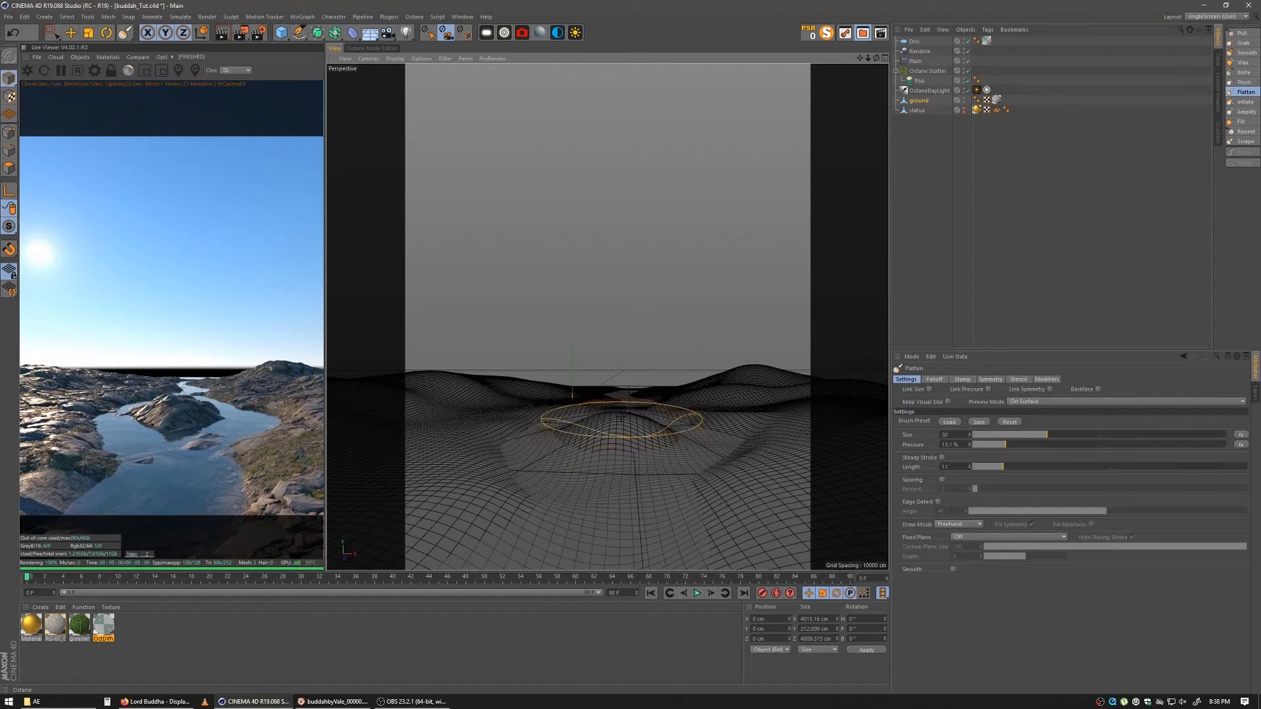
pyautogui.moveTo(618, 421)
pyautogui.mouseDown()
pyautogui.moveTo(608, 416)
pyautogui.moveTo(642, 425)
pyautogui.moveTo(616, 420)
pyautogui.moveTo(628, 421)
pyautogui.mouseUp()
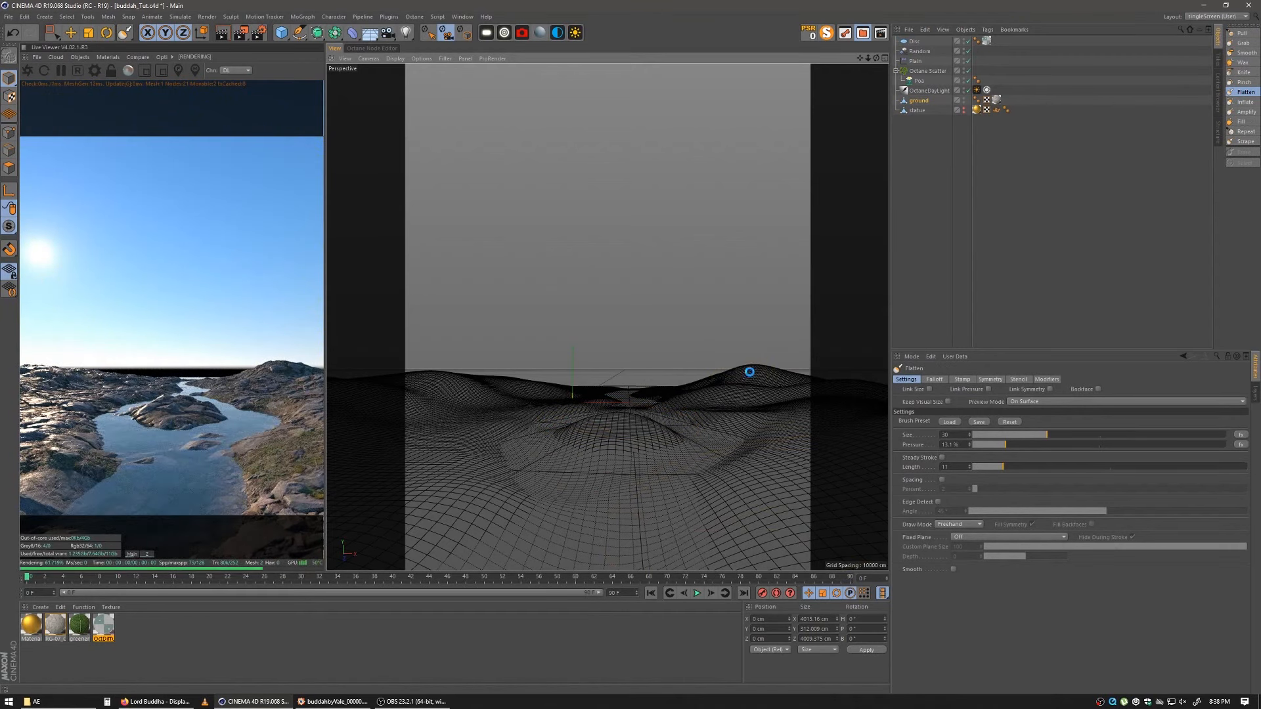
pyautogui.moveTo(730, 389)
pyautogui.mouseDown()
pyautogui.moveTo(826, 430)
pyautogui.moveTo(802, 426)
pyautogui.mouseUp()
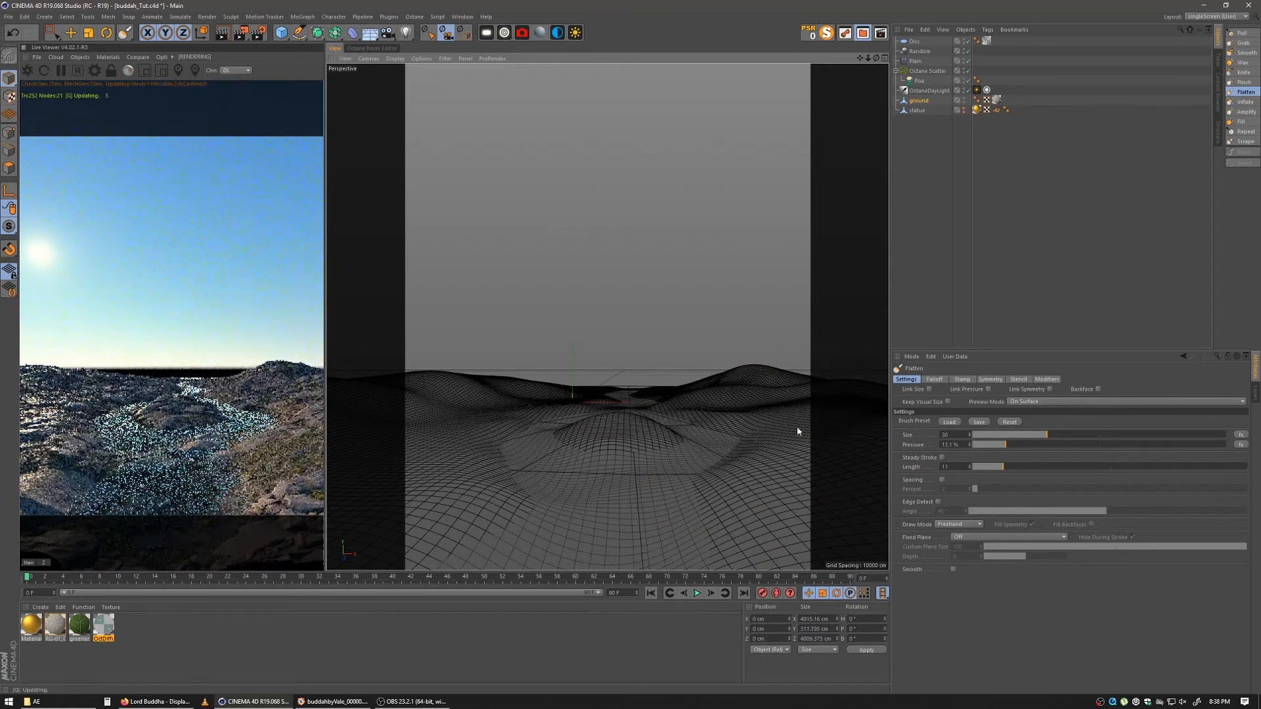
pyautogui.moveTo(468, 388)
pyautogui.mouseDown()
pyautogui.moveTo(450, 373)
pyautogui.moveTo(493, 398)
pyautogui.mouseUp()
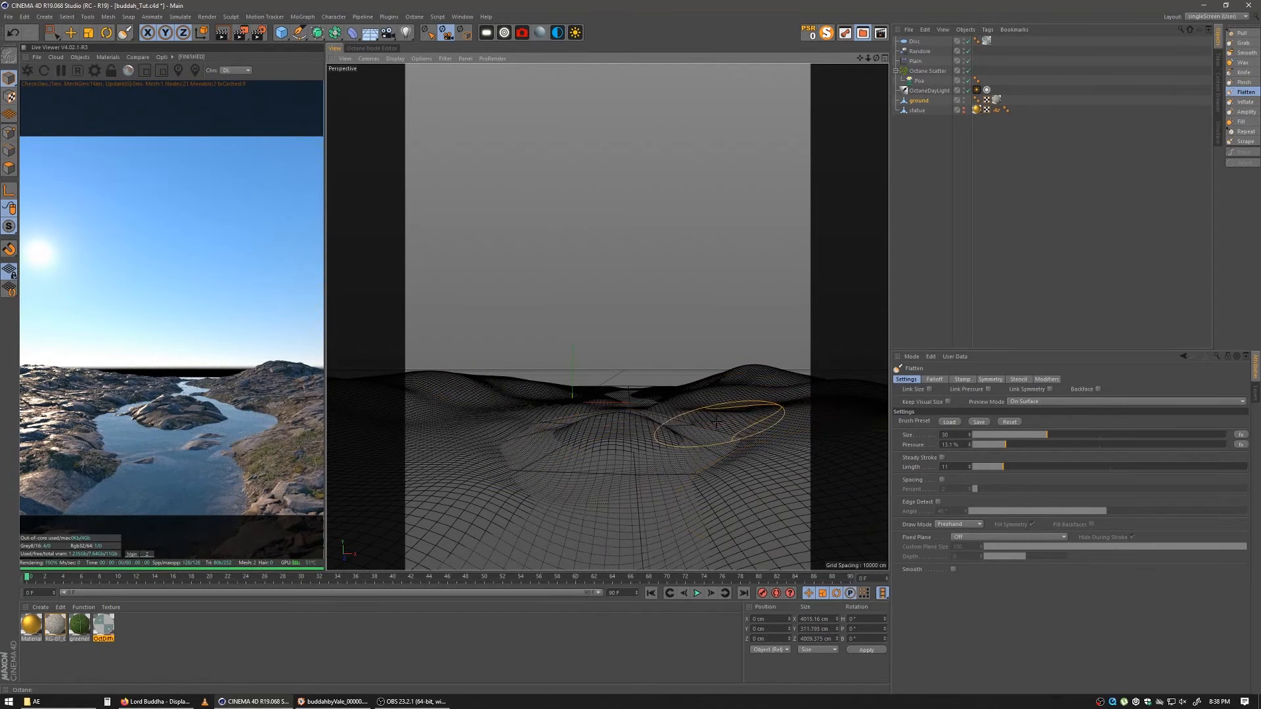
pyautogui.moveTo(605, 450)
pyautogui.mouseDown()
pyautogui.moveTo(624, 451)
pyautogui.moveTo(627, 465)
pyautogui.mouseUp()
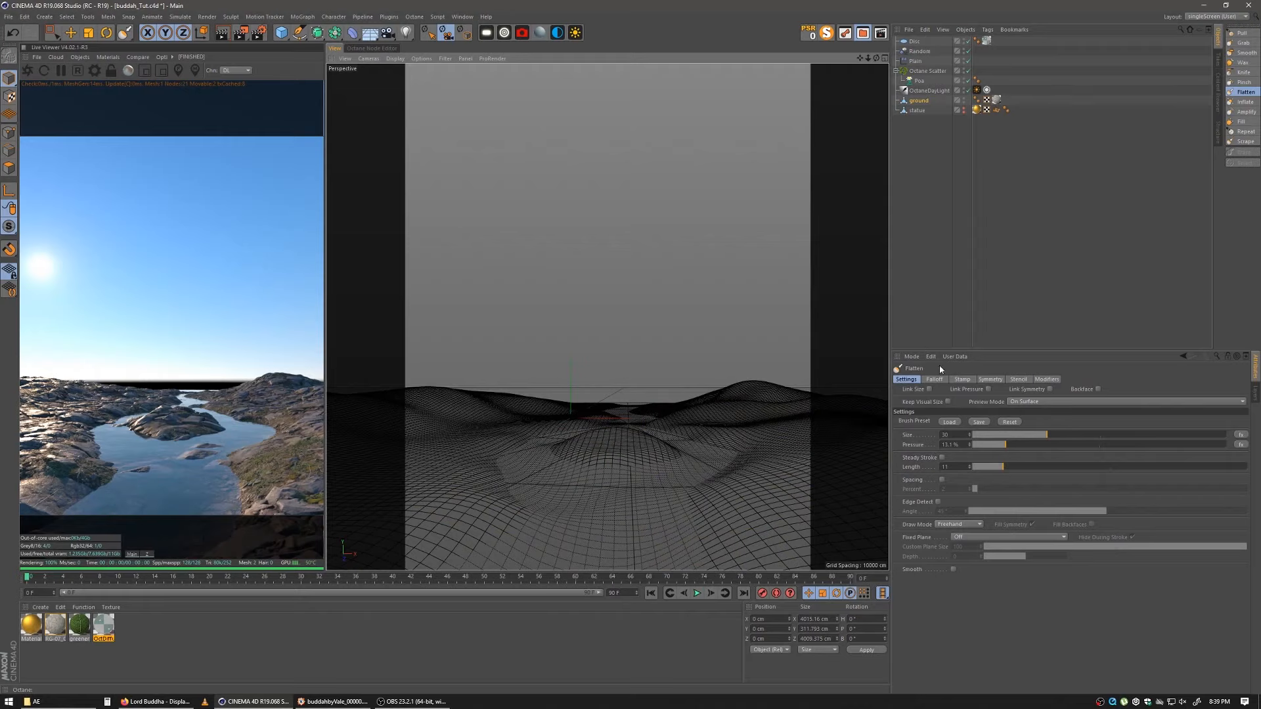
# Step: Assign the ground object as the Octane Scatter's surface and set its distribution to Surface
pyautogui.click(941, 191)
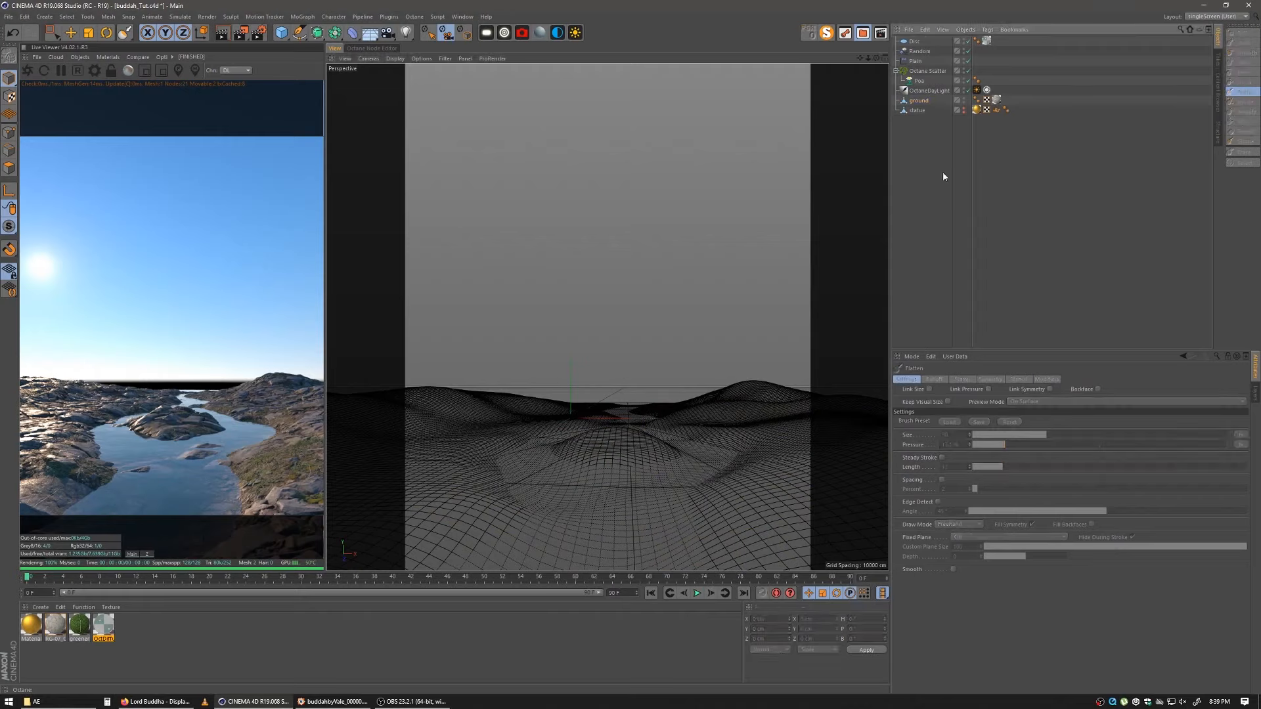
pyautogui.click(926, 70)
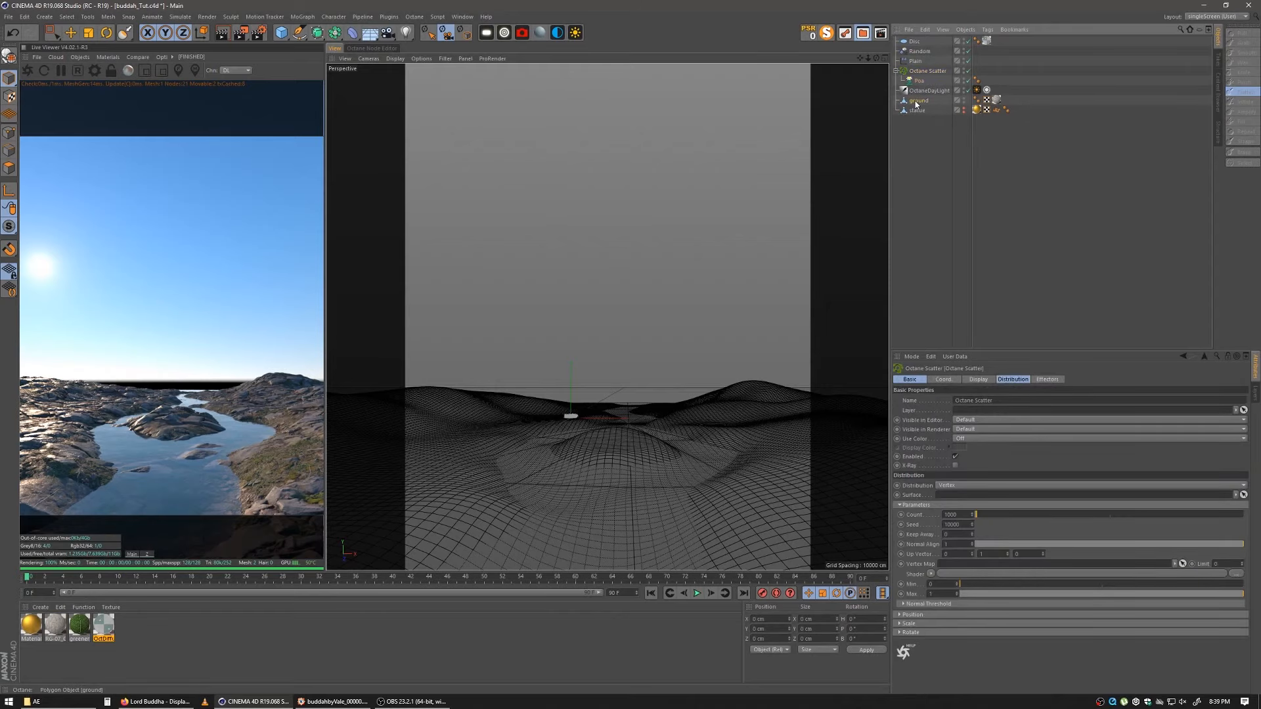
pyautogui.moveTo(917, 104); pyautogui.dragTo(969, 407)
pyautogui.moveTo(957, 157); pyautogui.dragTo(959, 157)
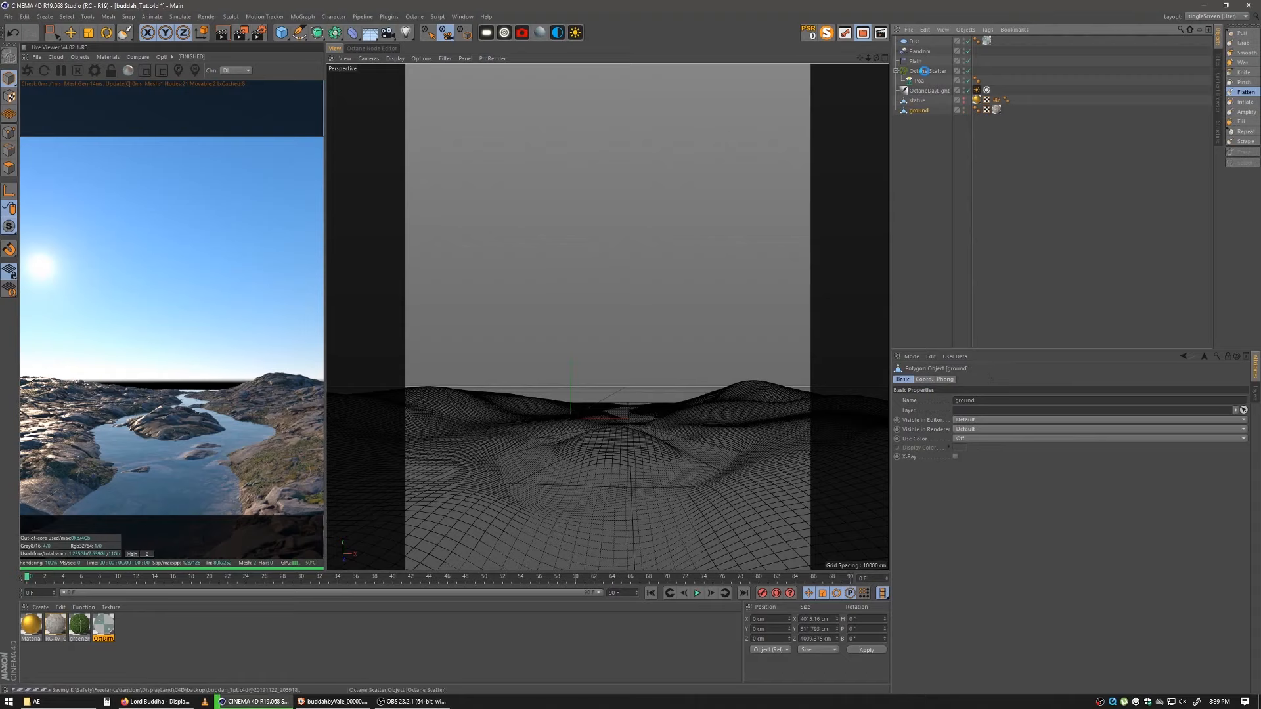
pyautogui.click(927, 70)
pyautogui.click(1002, 380)
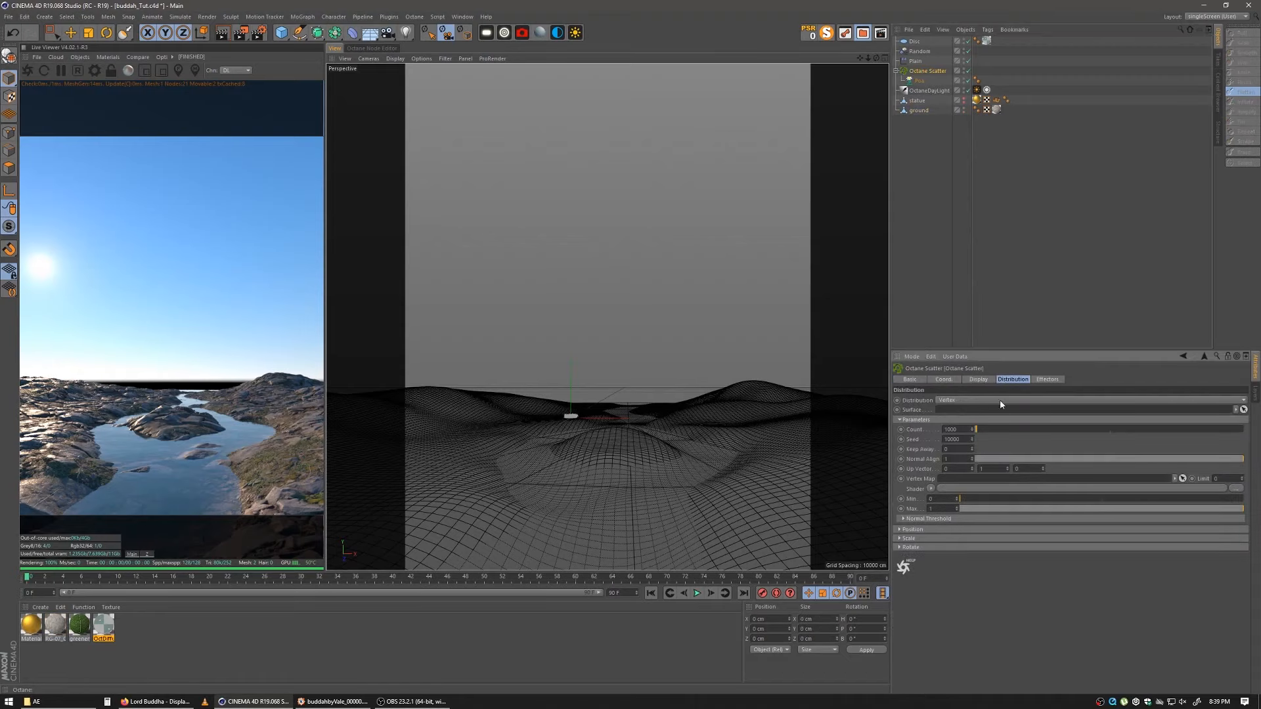
pyautogui.moveTo(918, 110); pyautogui.dragTo(949, 408)
pyautogui.click(949, 400)
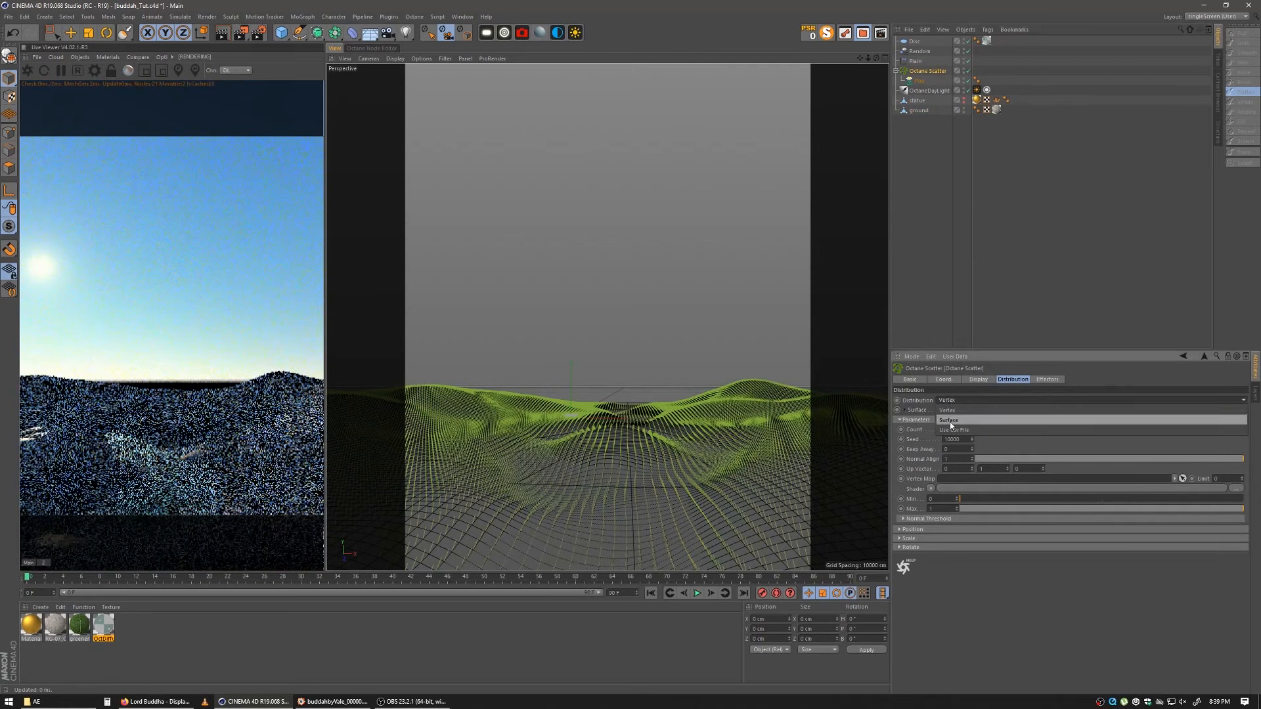
pyautogui.click(948, 420)
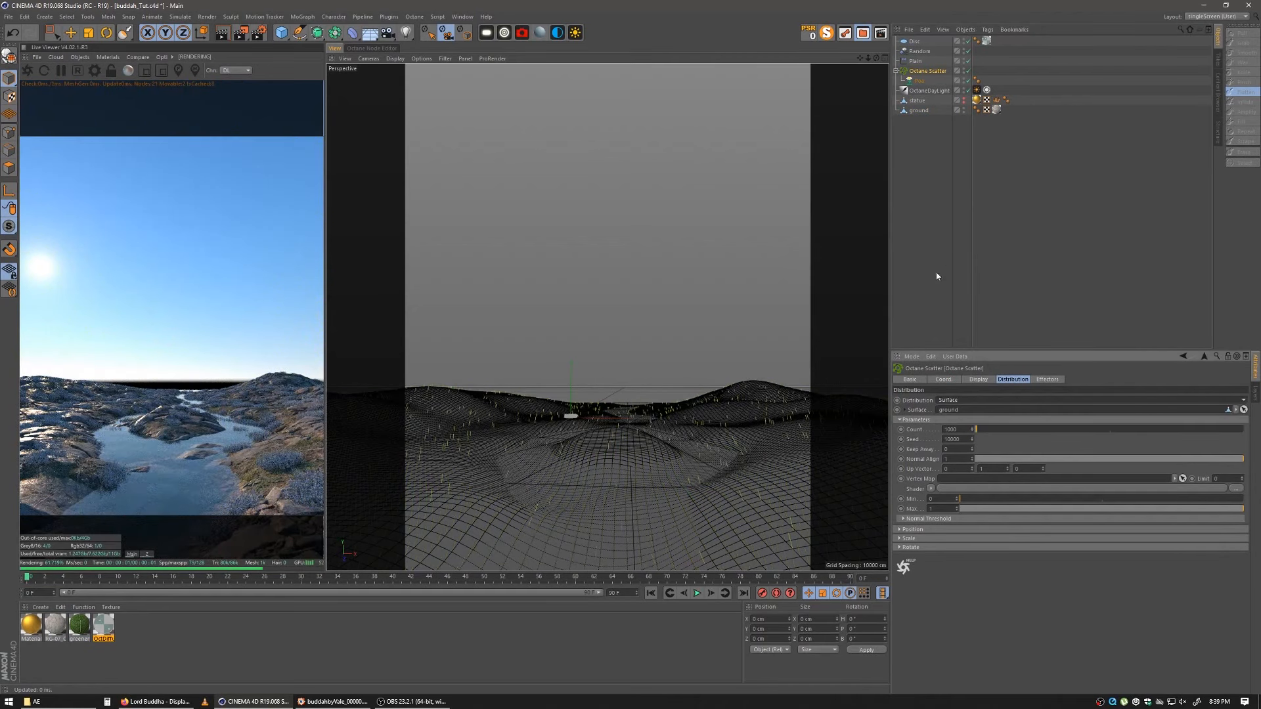
# Step: Apply the greenery_4 material to the Poa grass object under the Octane Scatter
pyautogui.click(945, 154)
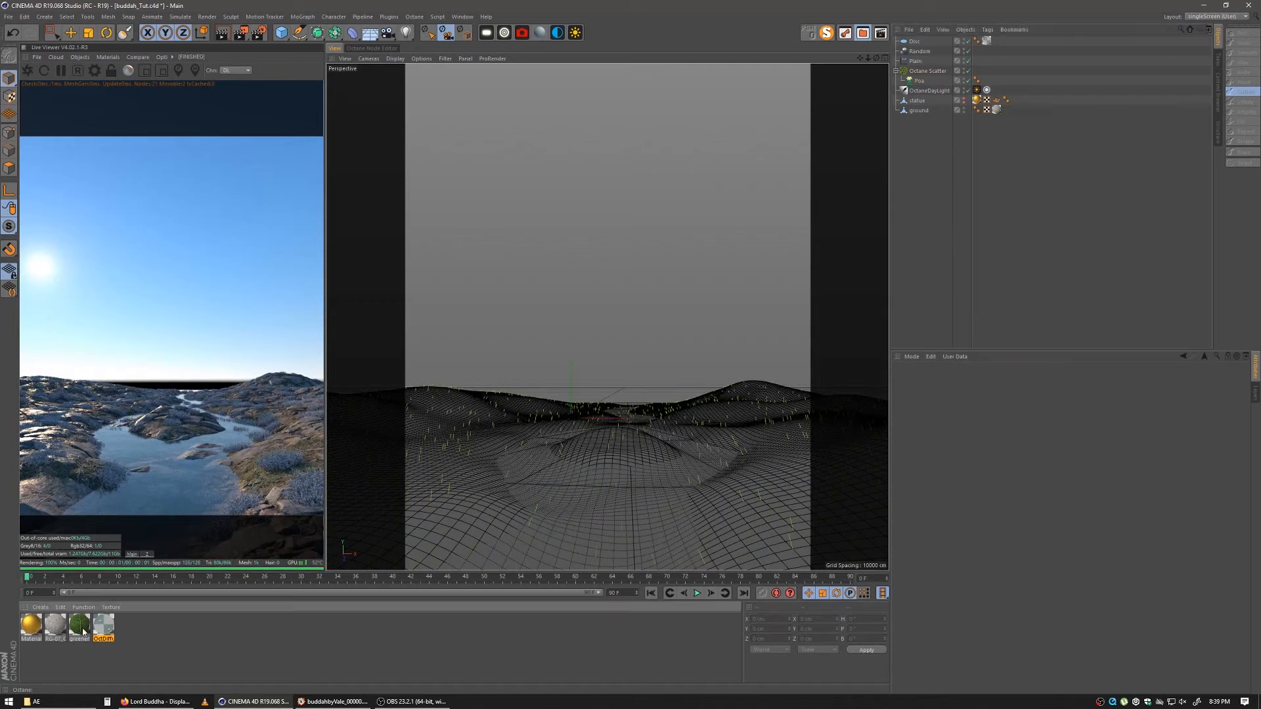
pyautogui.moveTo(964, 193); pyautogui.dragTo(920, 80)
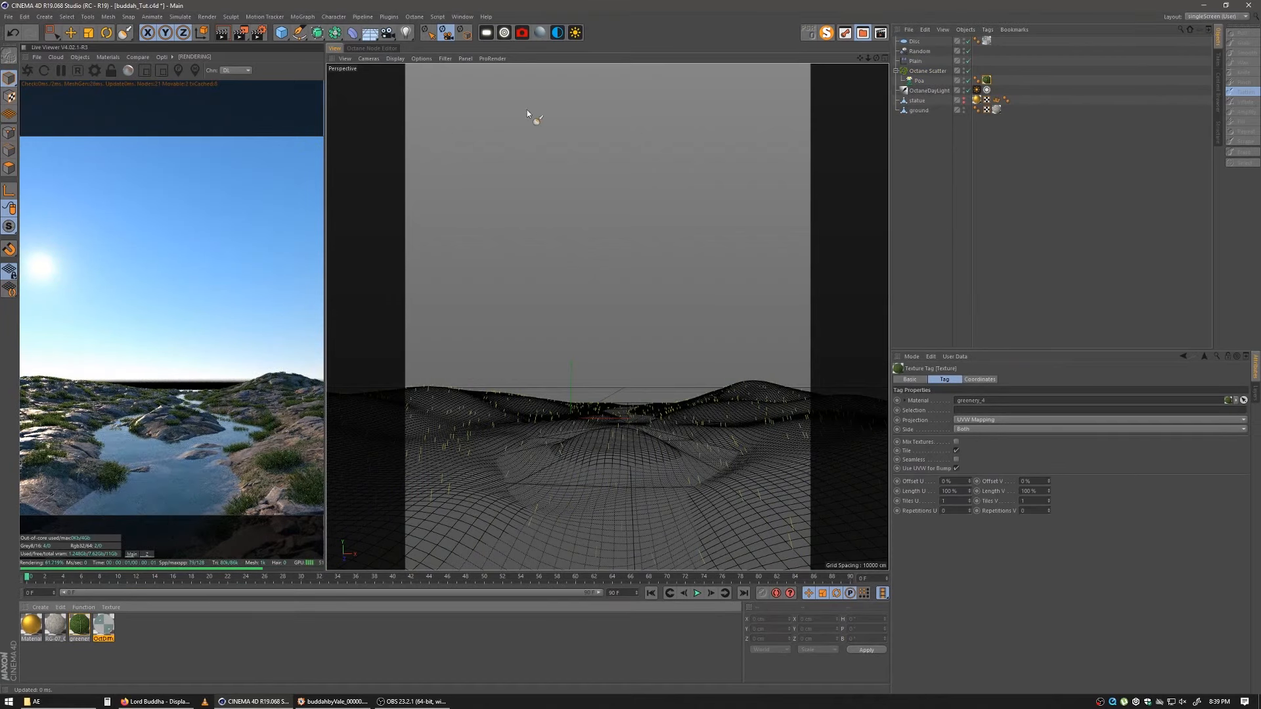
# Step: Examine the greenery_4 material's image texture, color correction, RGB spectrum and multiply nodes, plus its basic material properties
pyautogui.click(367, 50)
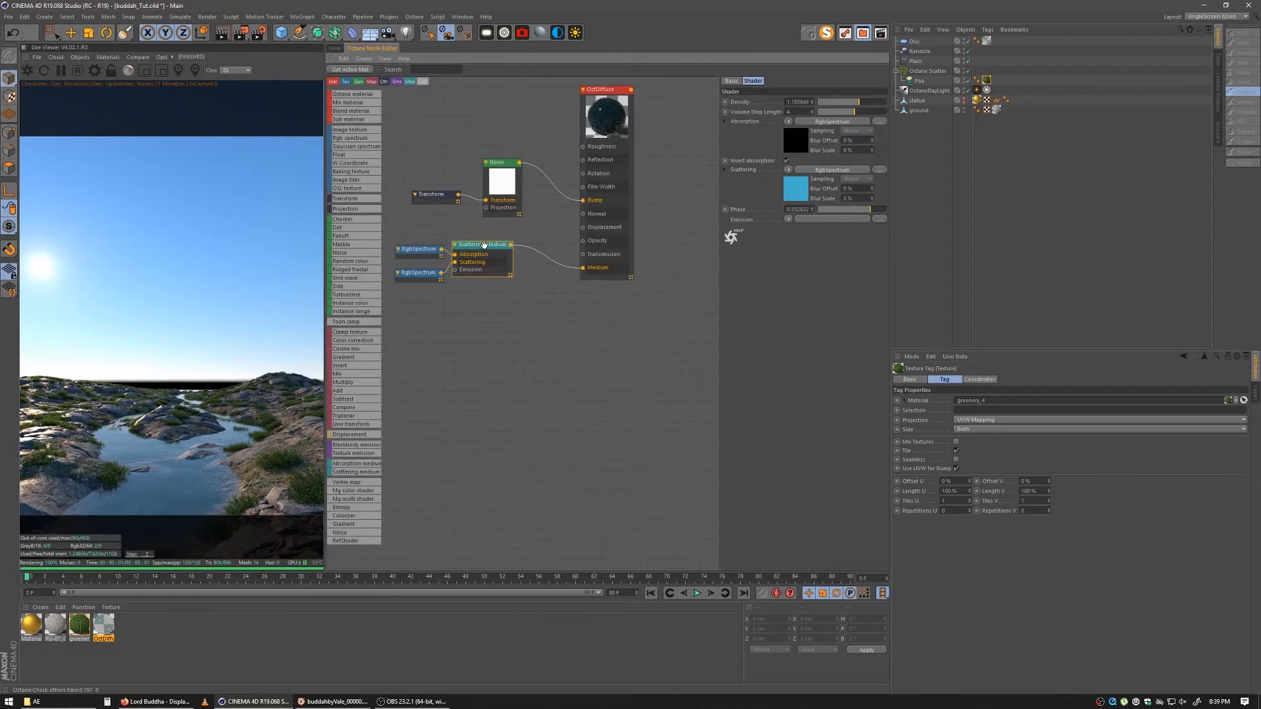
pyautogui.click(80, 624)
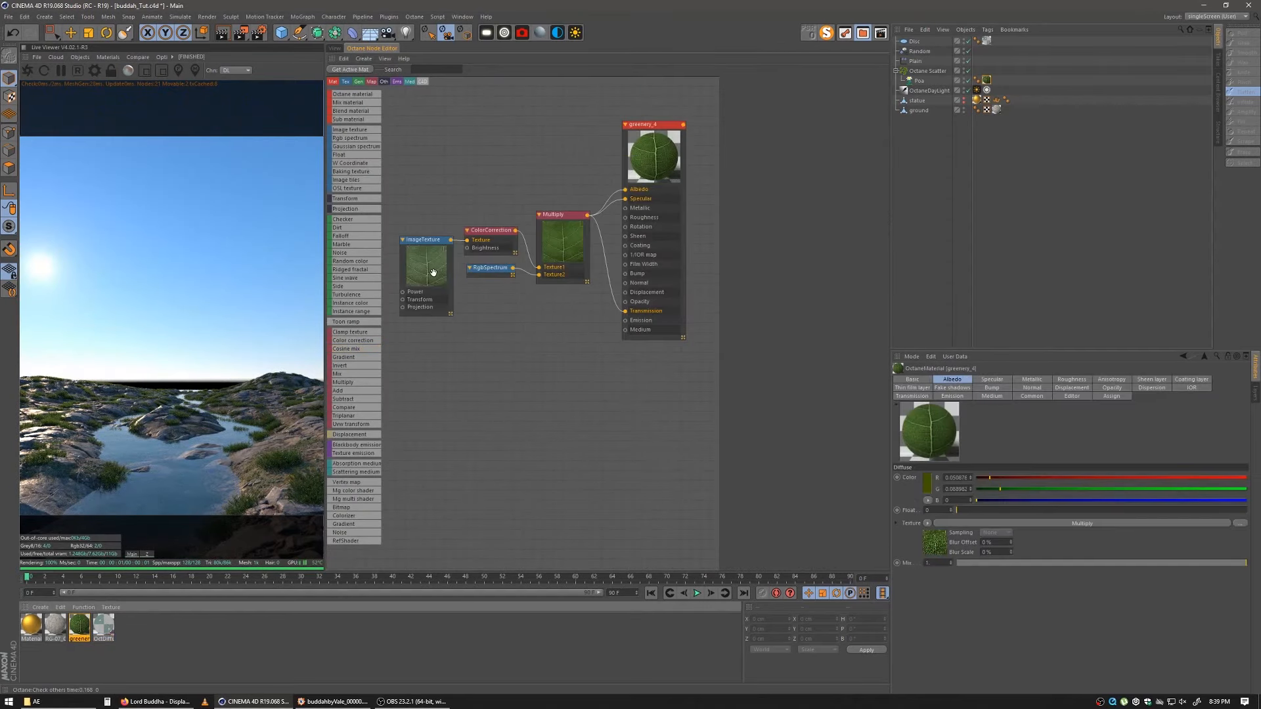
pyautogui.click(435, 241)
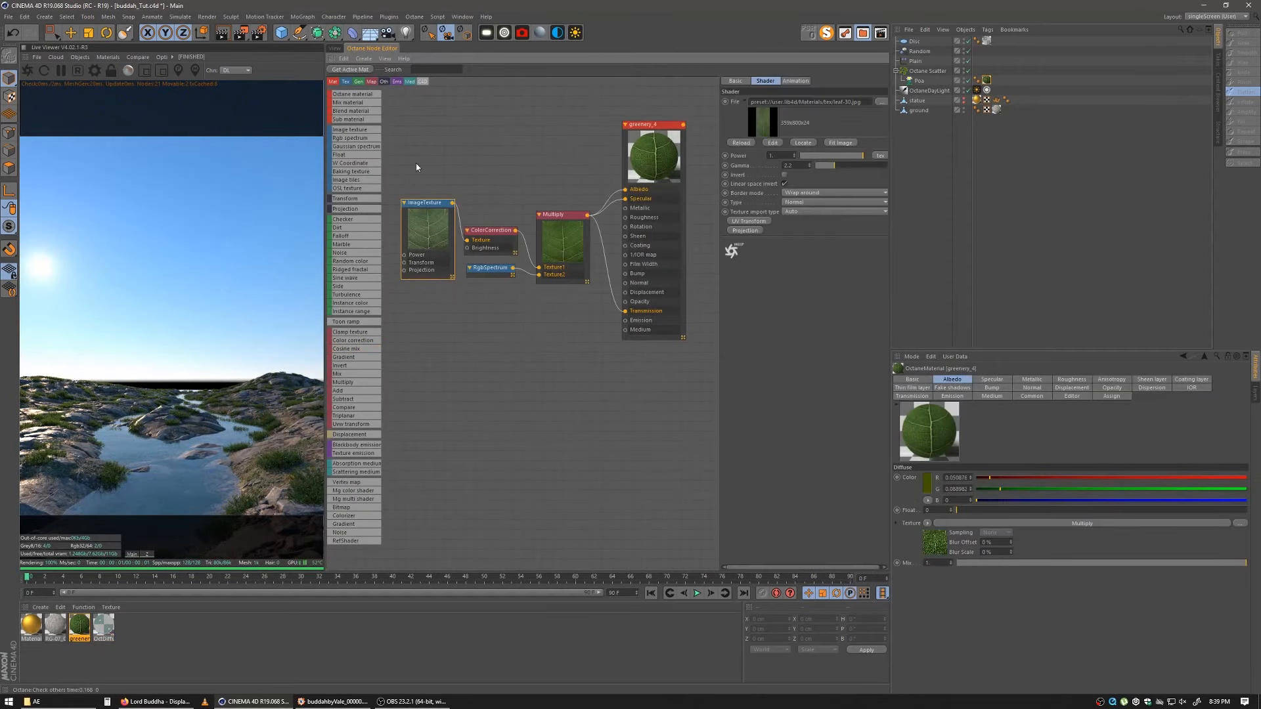
pyautogui.moveTo(501, 244); pyautogui.dragTo(504, 240)
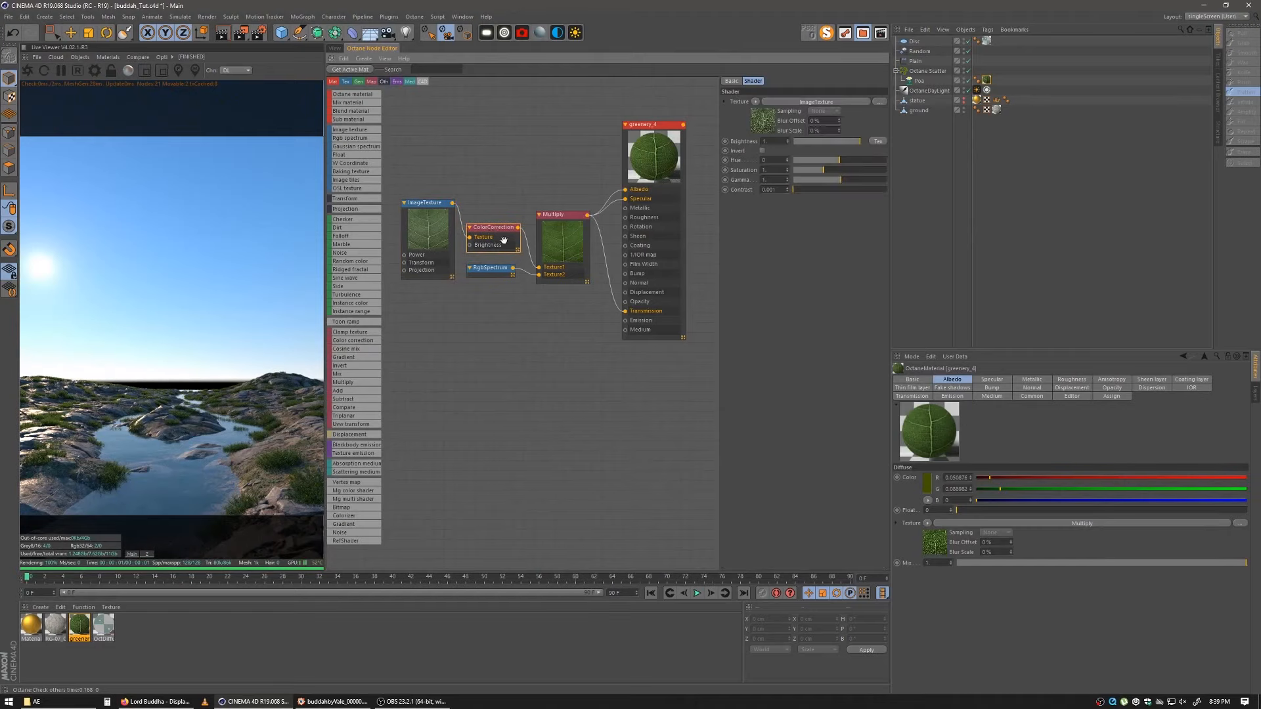
pyautogui.click(501, 270)
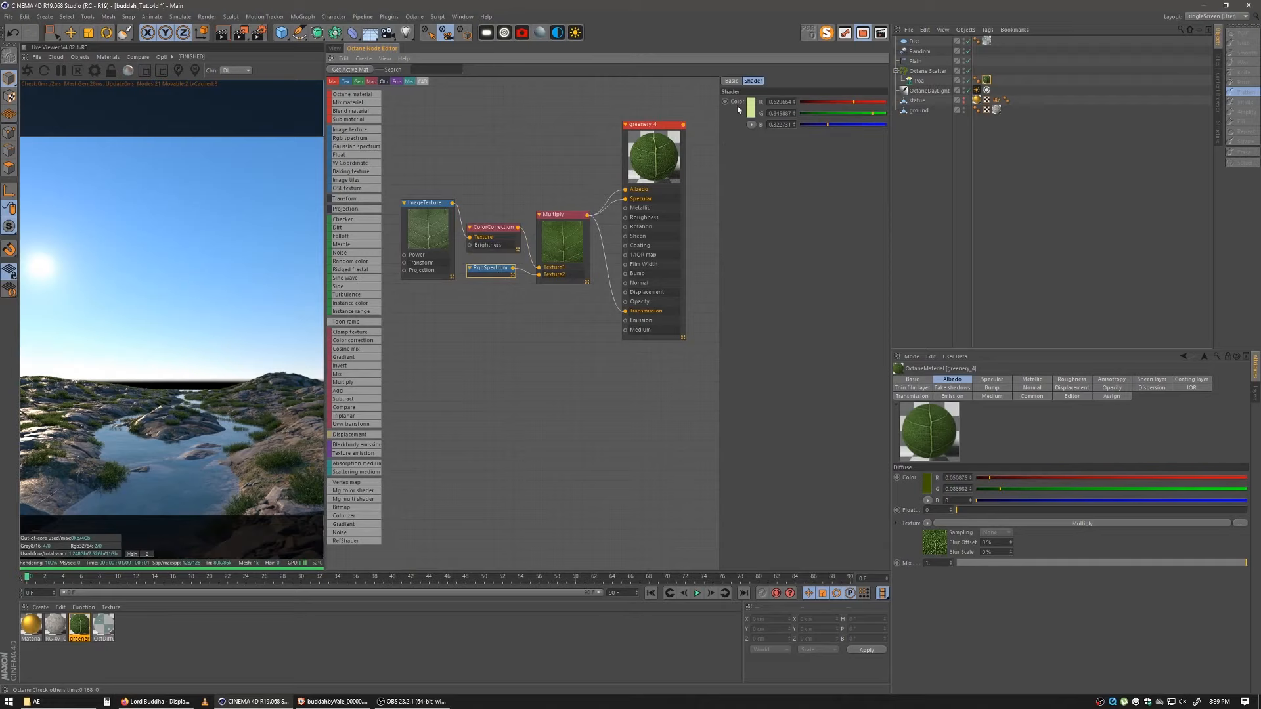
pyautogui.moveTo(559, 256); pyautogui.dragTo(565, 254)
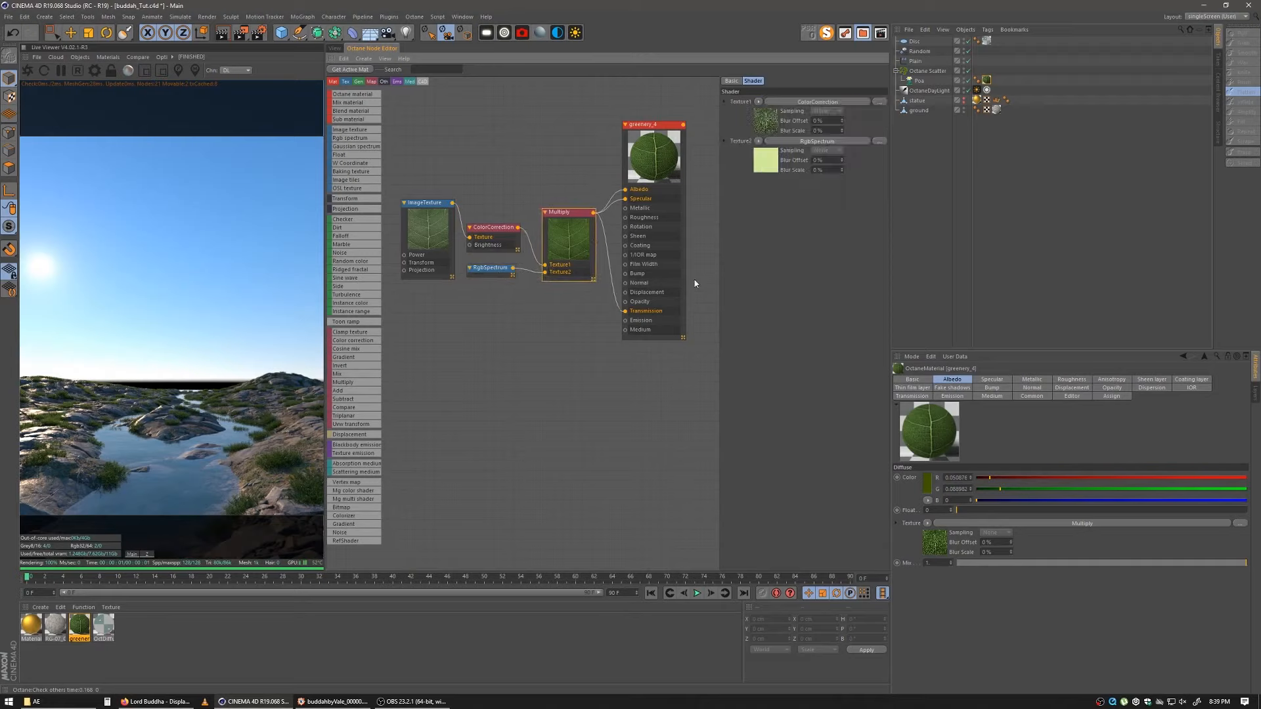
pyautogui.click(669, 151)
pyautogui.click(739, 81)
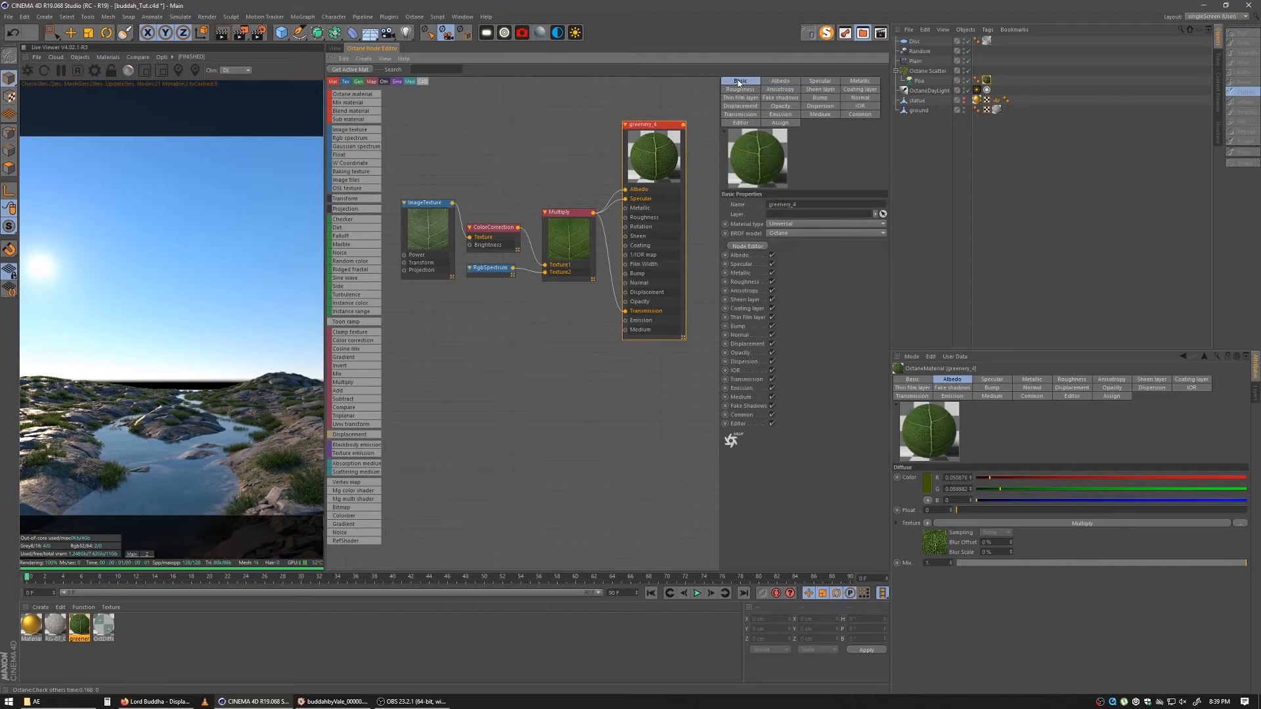
pyautogui.click(334, 48)
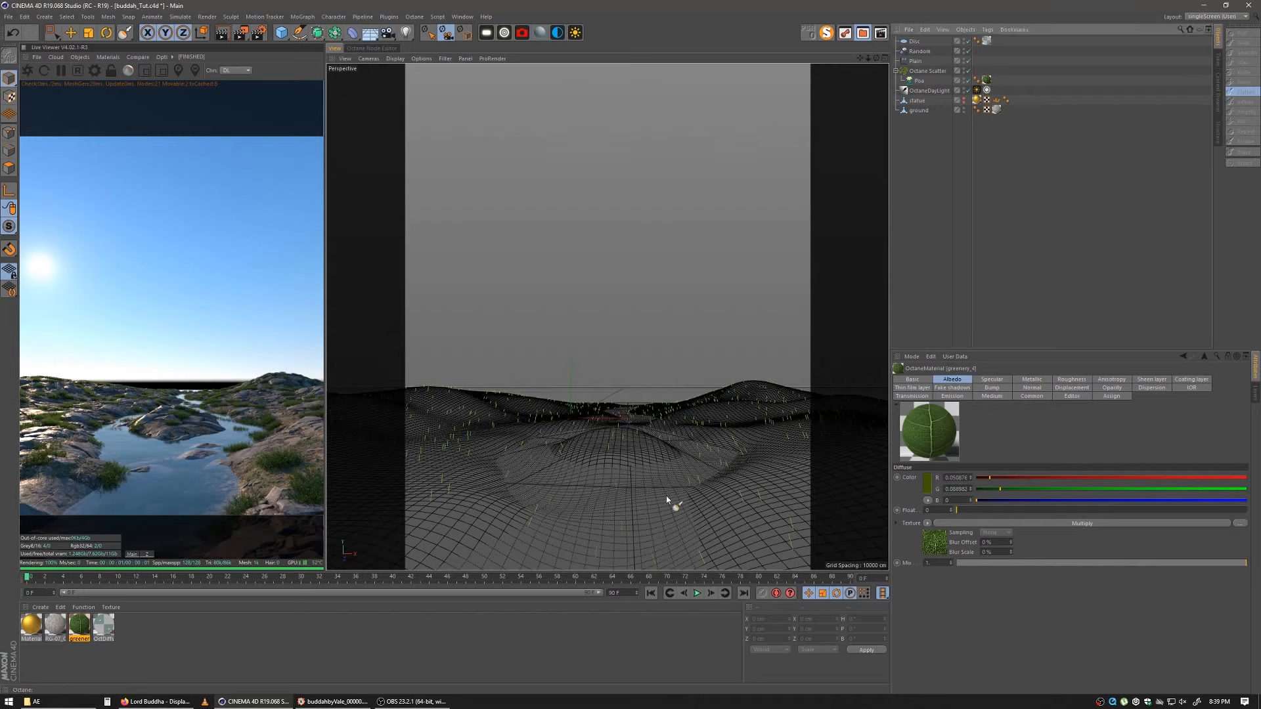
# Step: Open the list of falloff shapes for the Plain effector
pyautogui.click(915, 61)
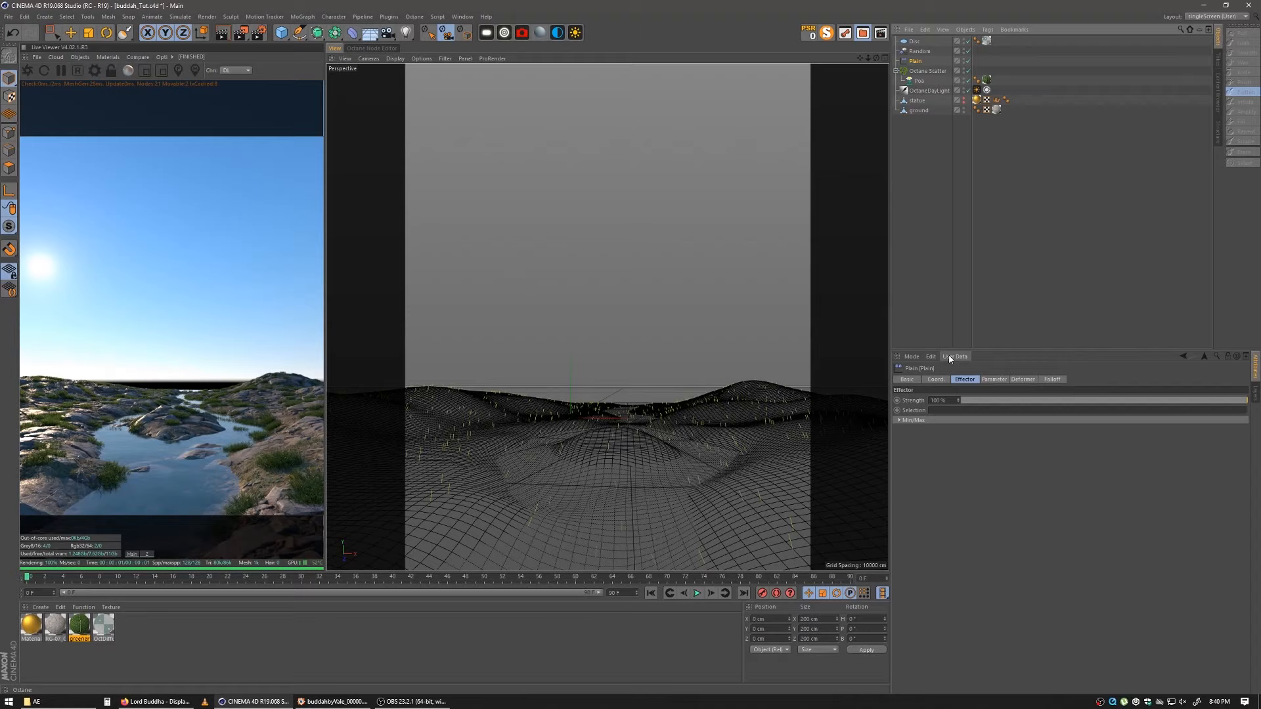
pyautogui.click(1050, 379)
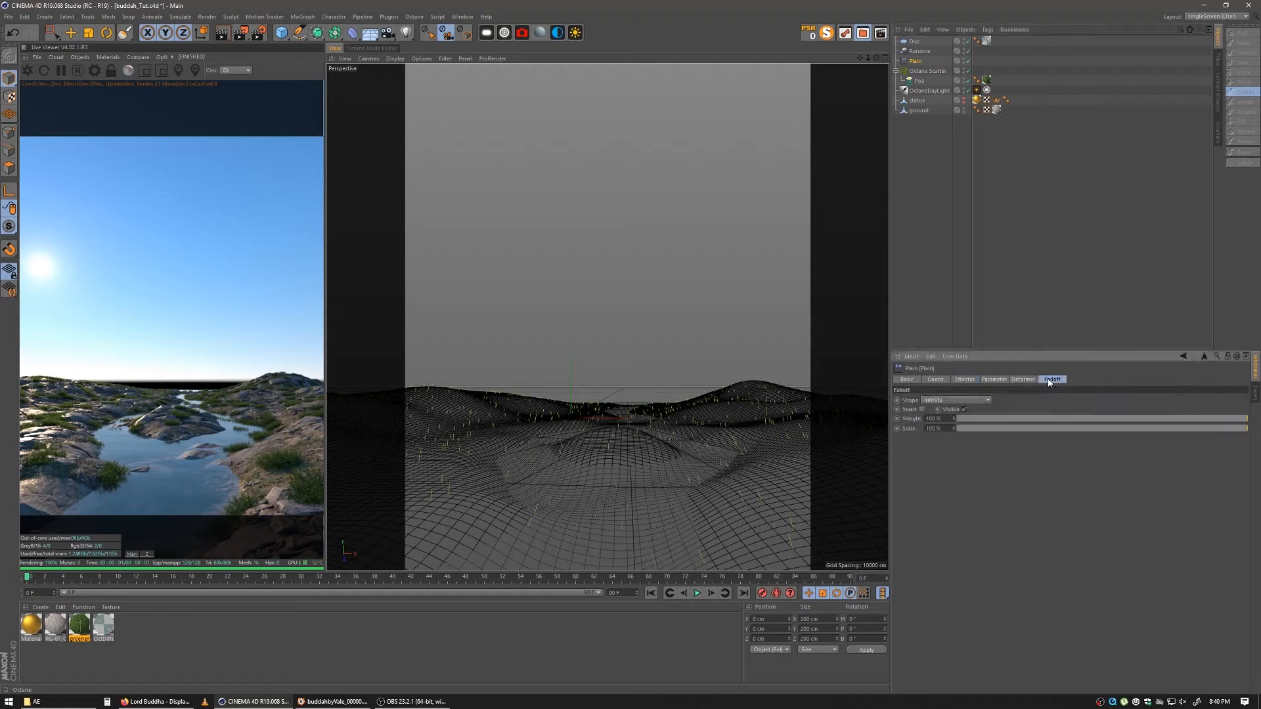
pyautogui.click(954, 400)
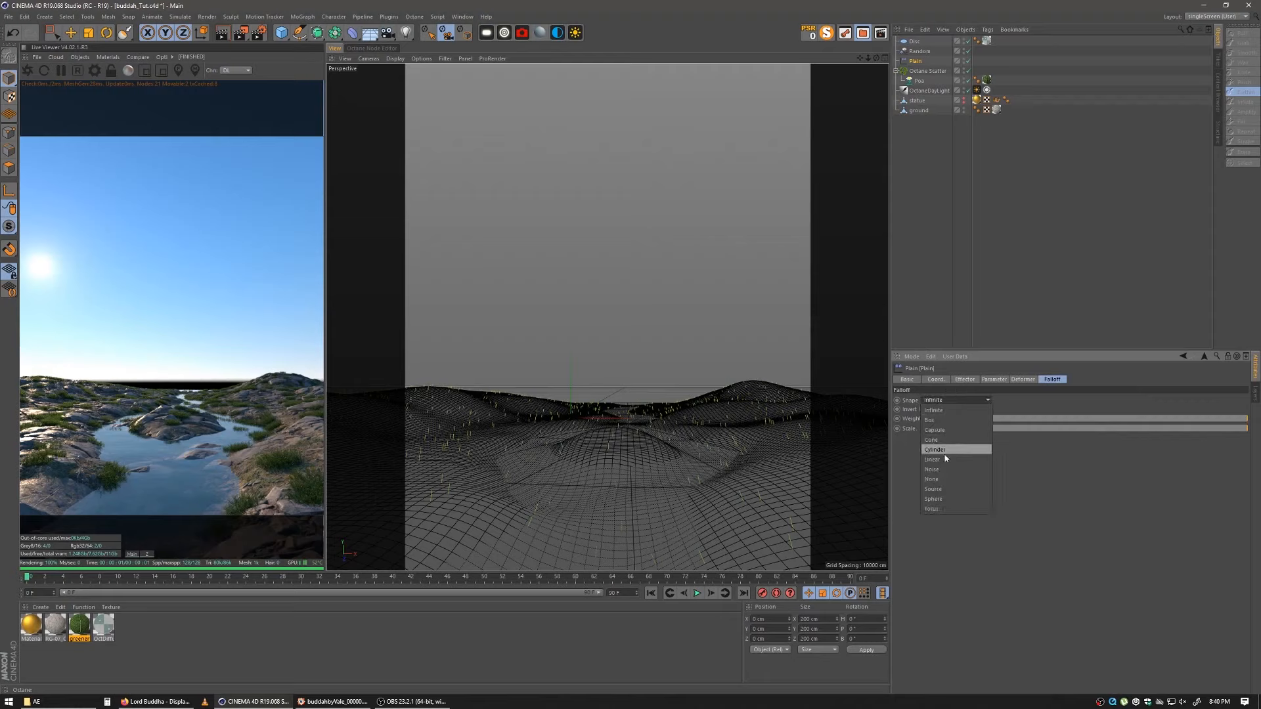
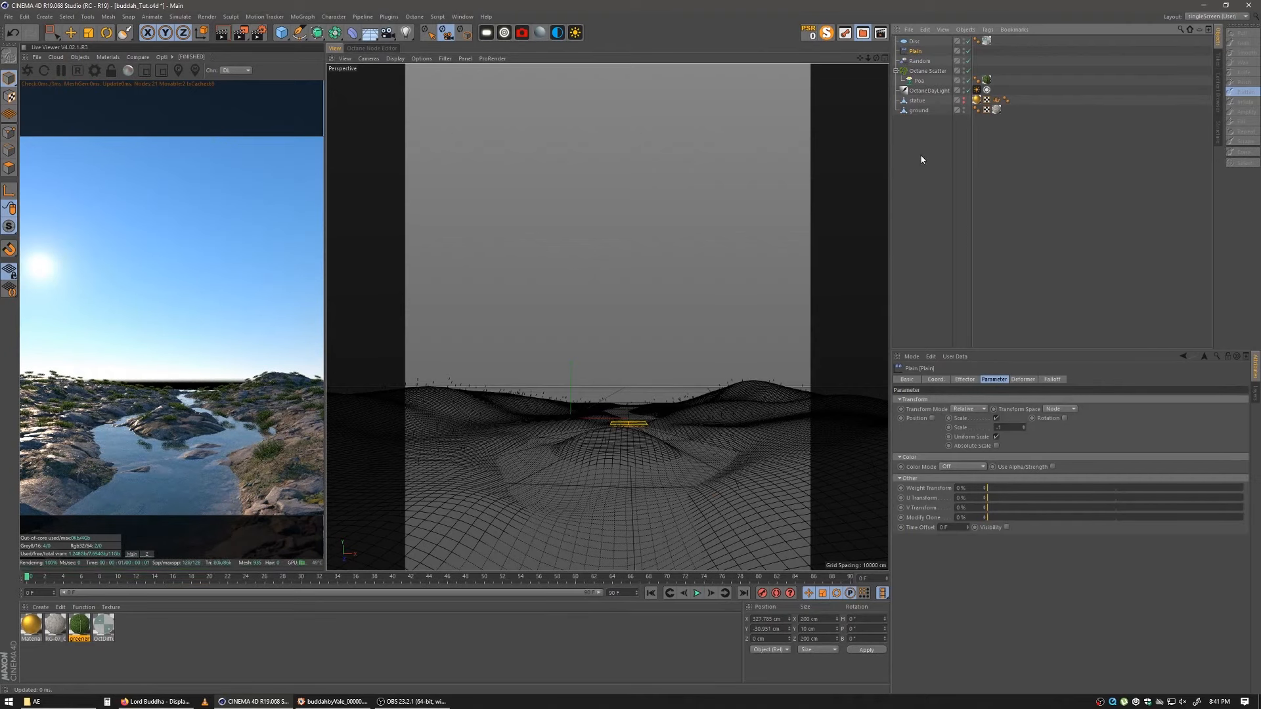
# Step: Turn off position and turn on rotation for the Random effector, with a heading rotation of 900°
pyautogui.press('Down')
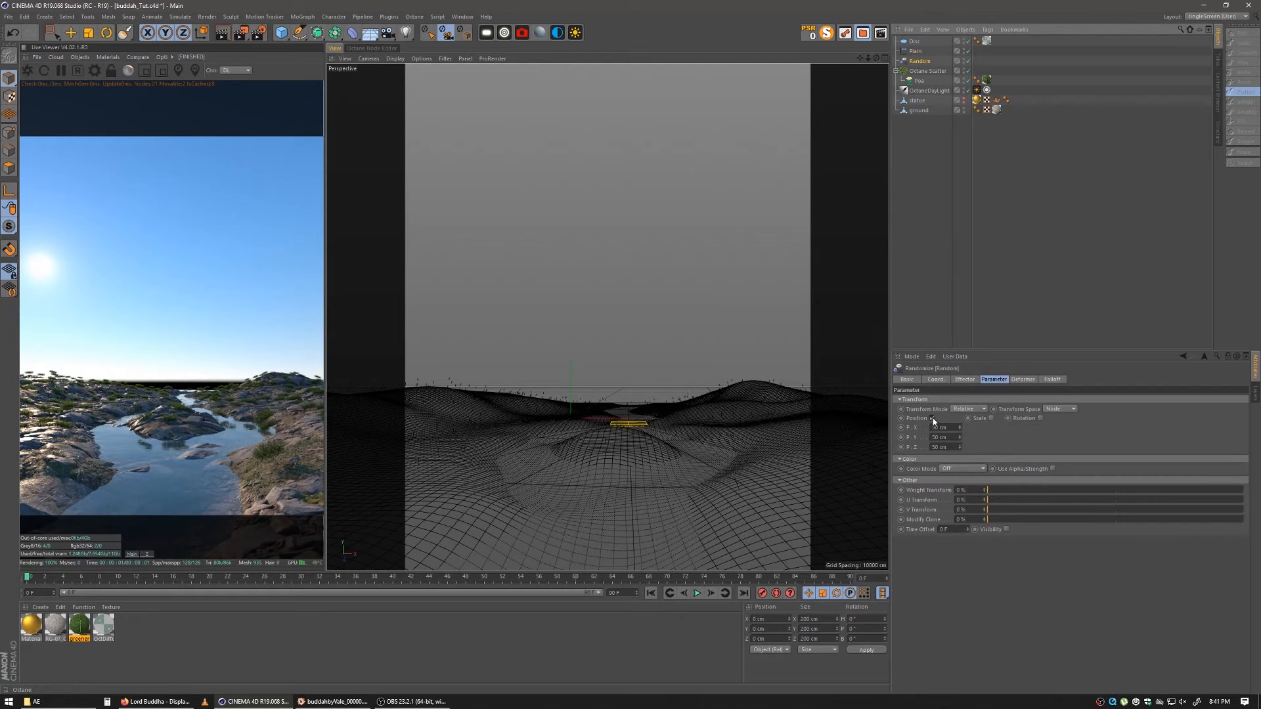
pyautogui.click(932, 418)
pyautogui.click(1022, 418)
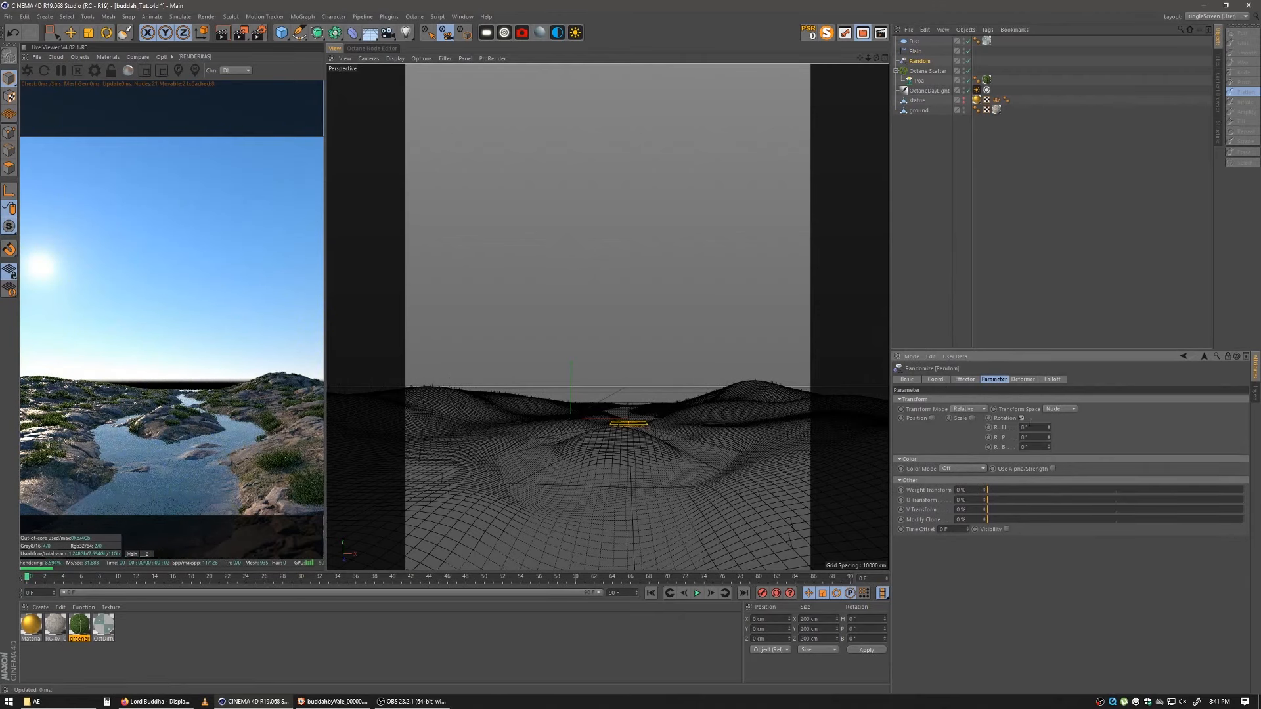
pyautogui.doubleClick(1028, 426)
pyautogui.write('900')
pyautogui.press('Return')
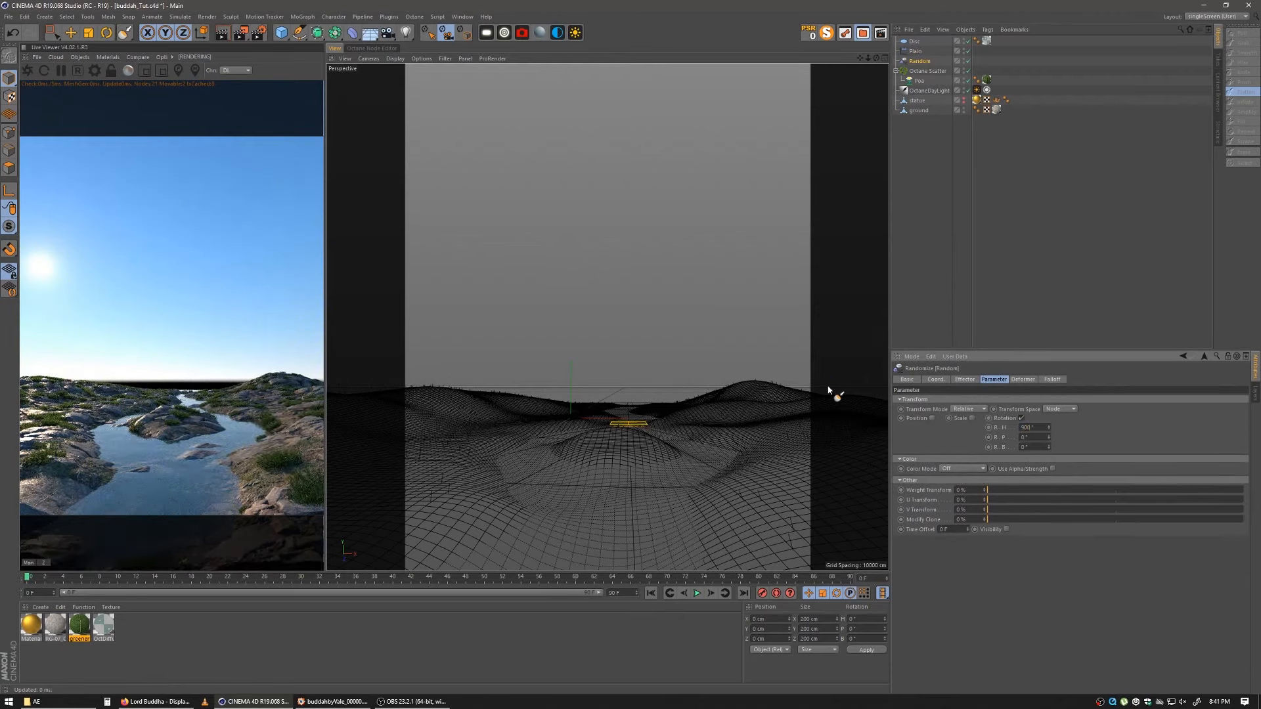
pyautogui.click(946, 206)
# Step: Group the Plain effector, Random effector and Octane Scatter into a null named "plant"
pyautogui.click(897, 70)
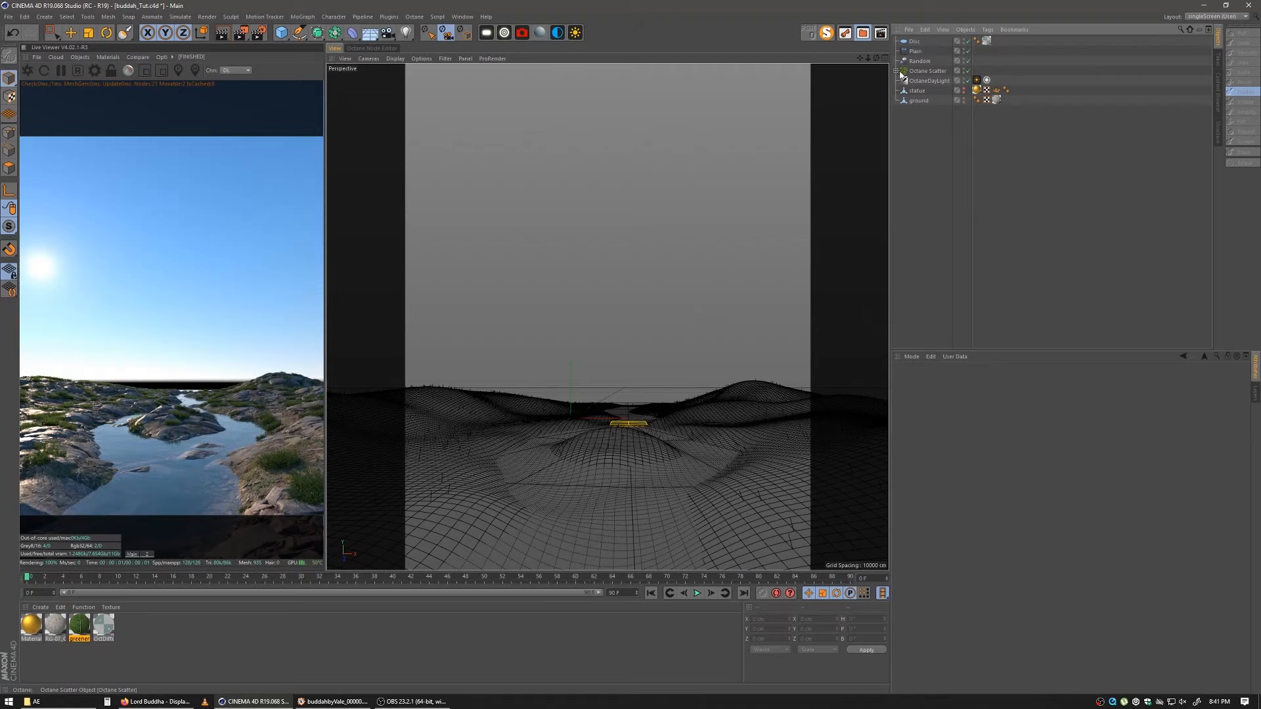
pyautogui.click(896, 71)
pyautogui.click(914, 52)
pyautogui.keyDown('ctrl'); pyautogui.click(915, 61); pyautogui.keyUp('ctrl')
pyautogui.keyDown('ctrl'); pyautogui.click(917, 71); pyautogui.keyUp('ctrl')
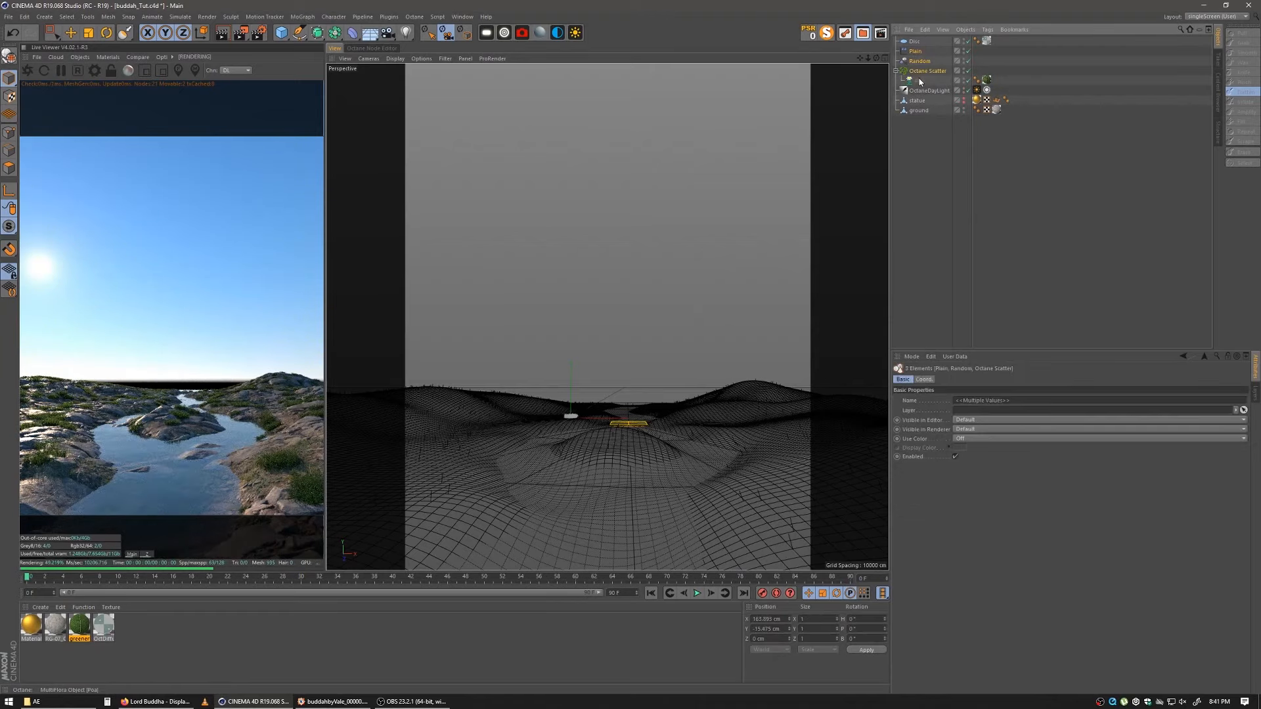
pyautogui.hotkey('alt', 'g')
pyautogui.doubleClick(916, 52)
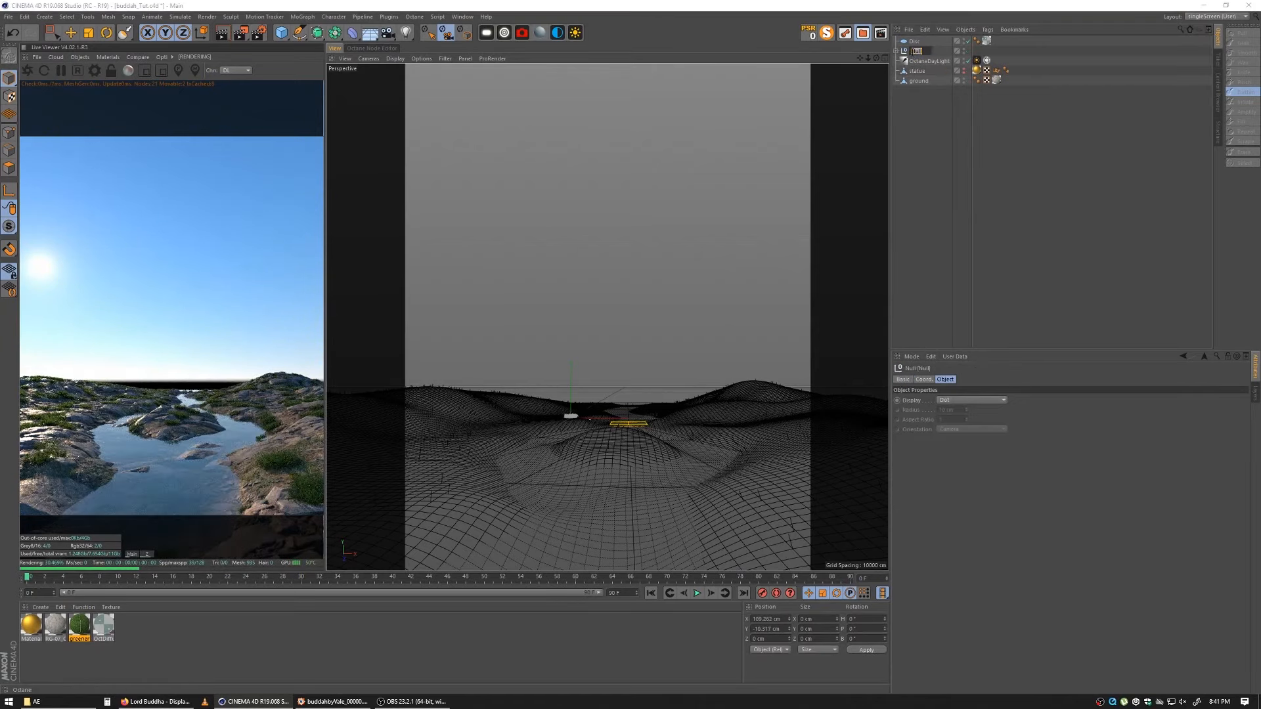
pyautogui.press('Return')
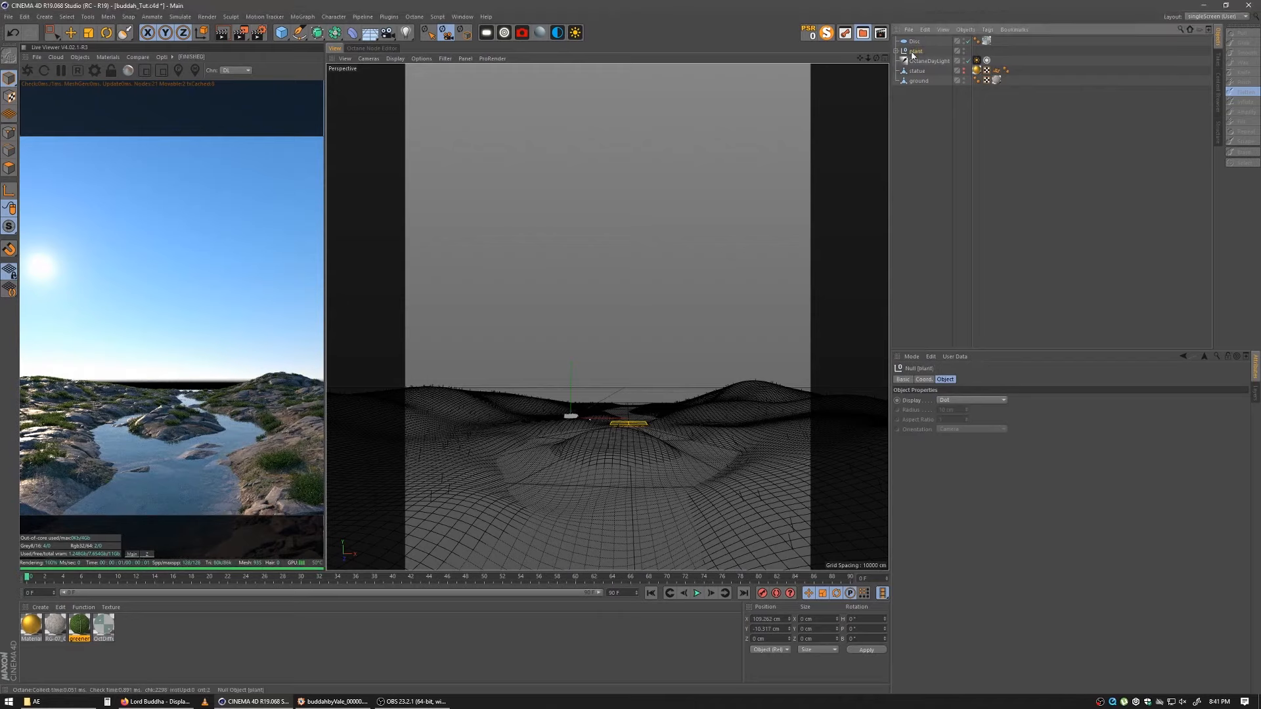
# Step: Set the Octane Scatter's distribution count to 5000 on the ground surface
pyautogui.click(896, 51)
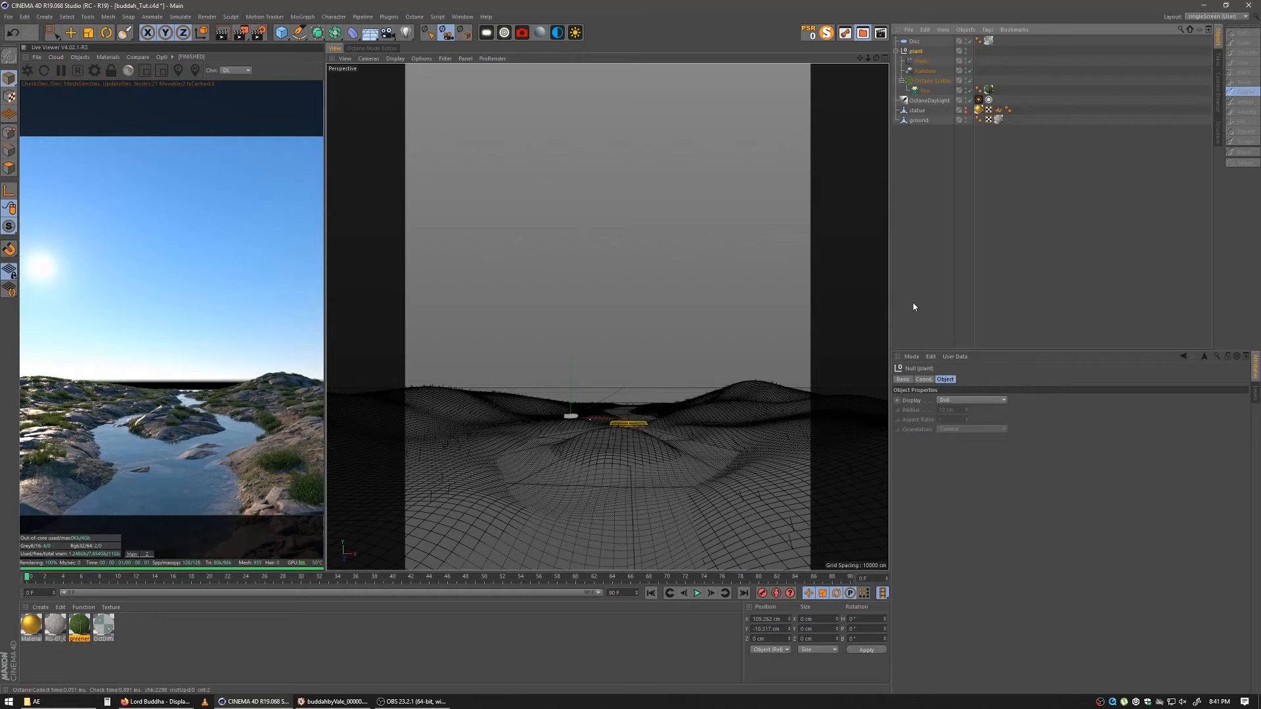
pyautogui.click(932, 80)
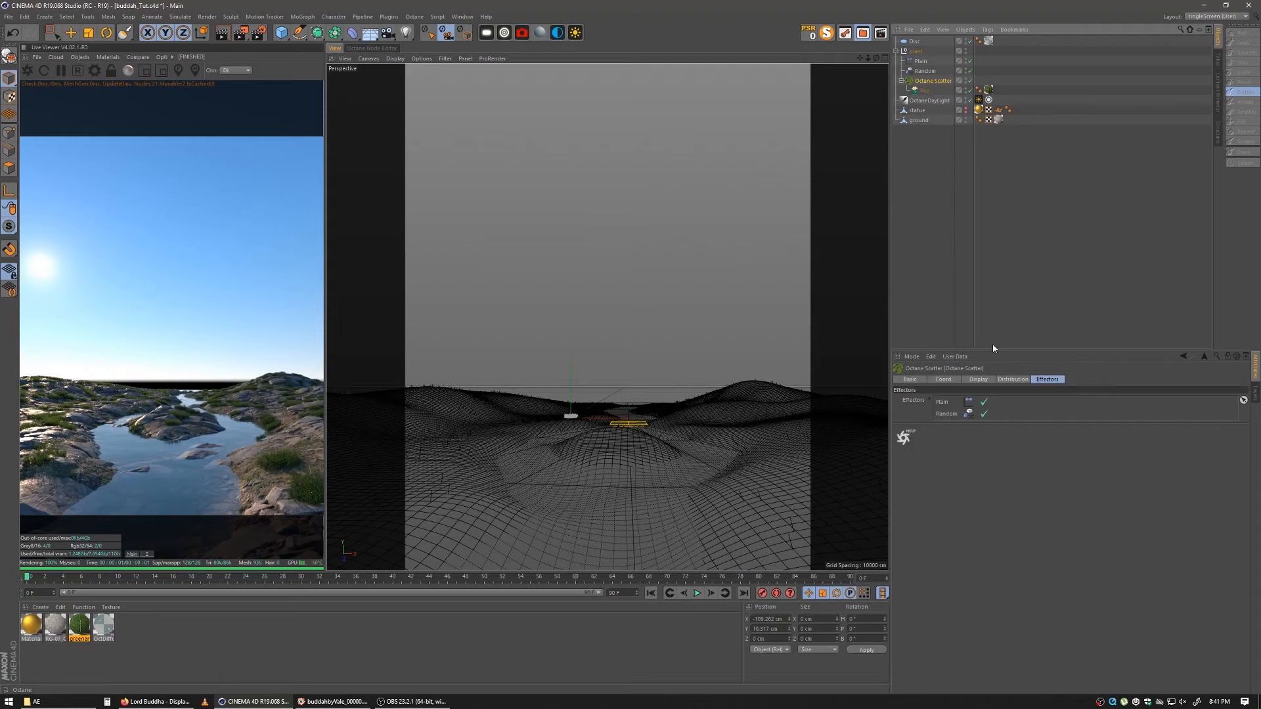
pyautogui.click(1007, 380)
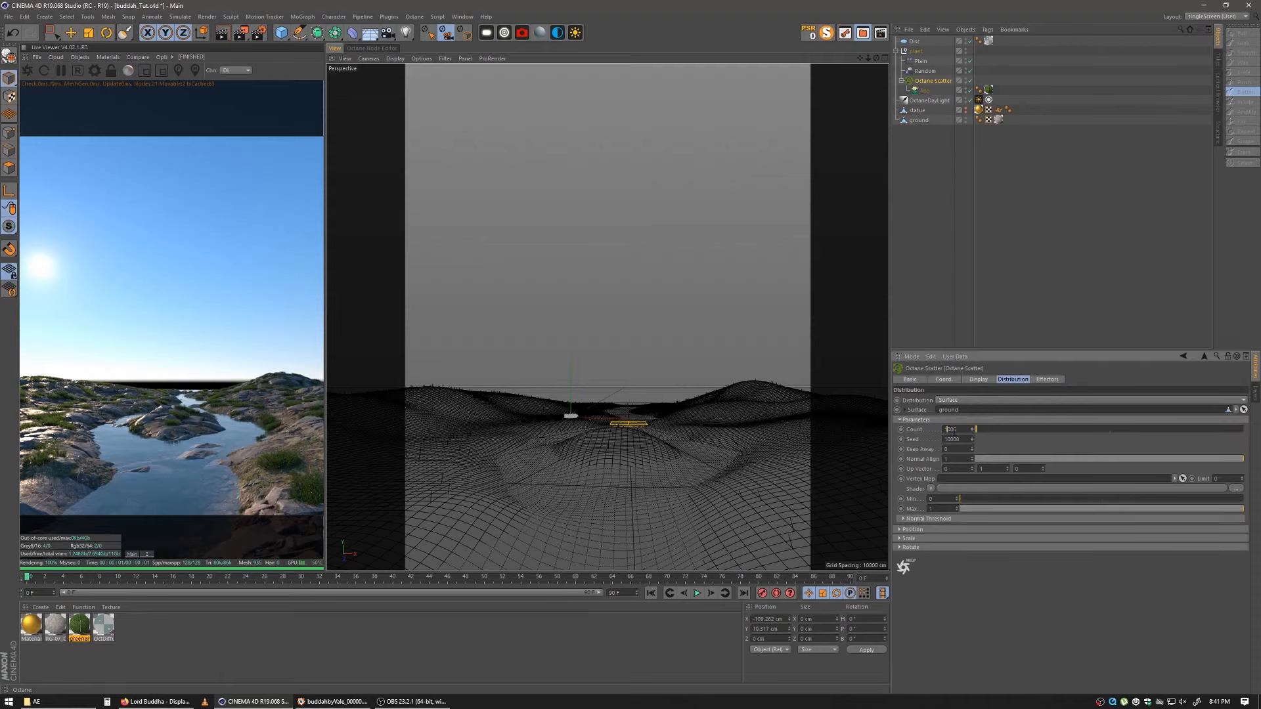
pyautogui.press('Return')
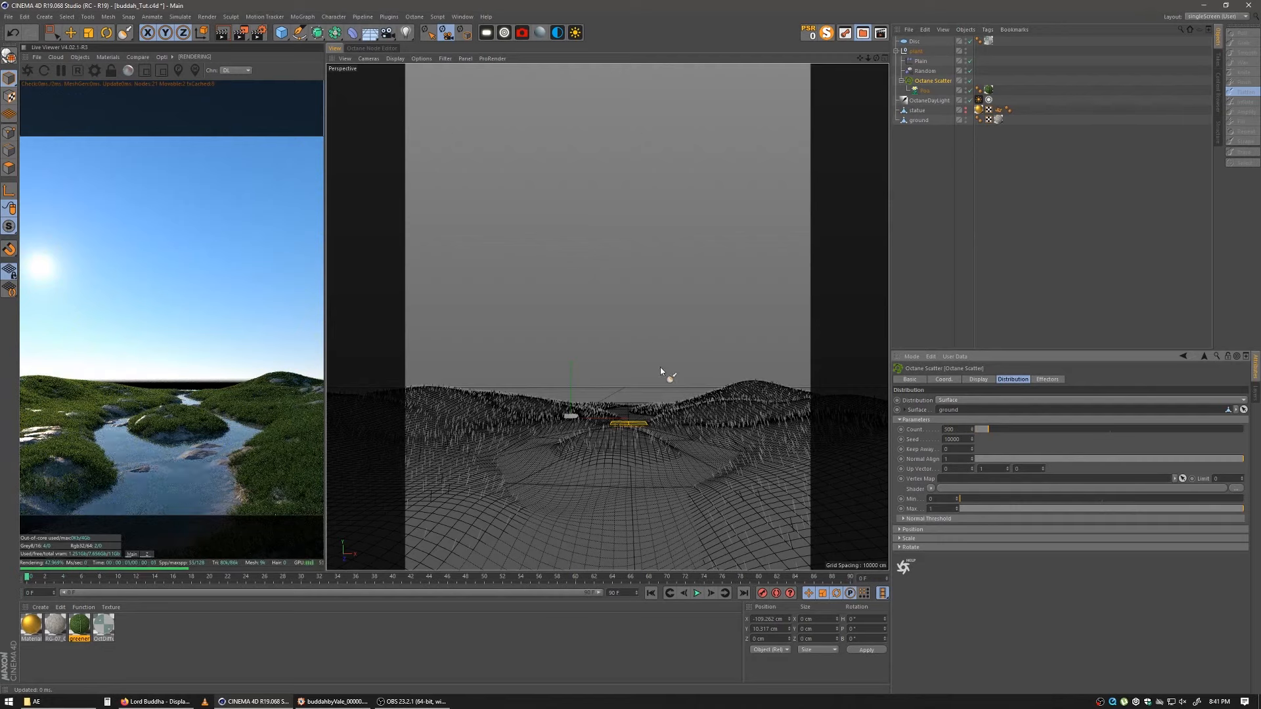
pyautogui.write('0')
pyautogui.press('Return')
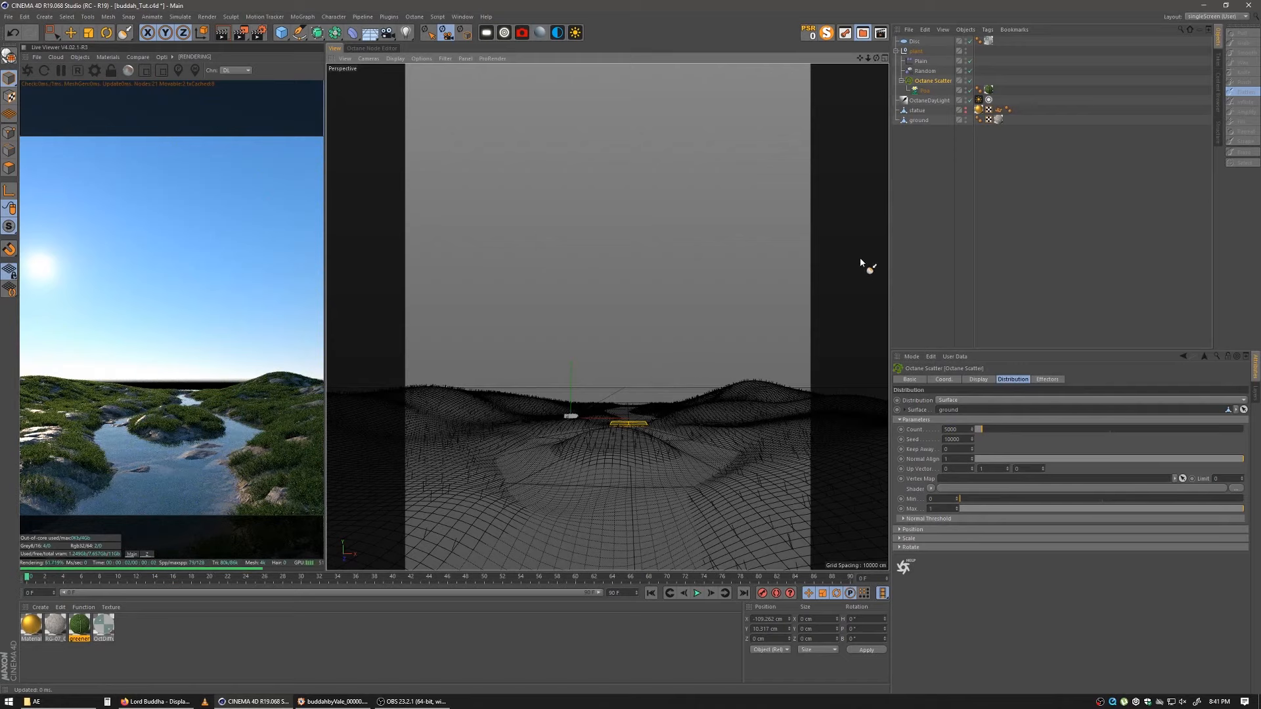
# Step: Raise the Plain effector slightly, to a Y position of about -15 cm
pyautogui.click(943, 191)
pyautogui.click(921, 60)
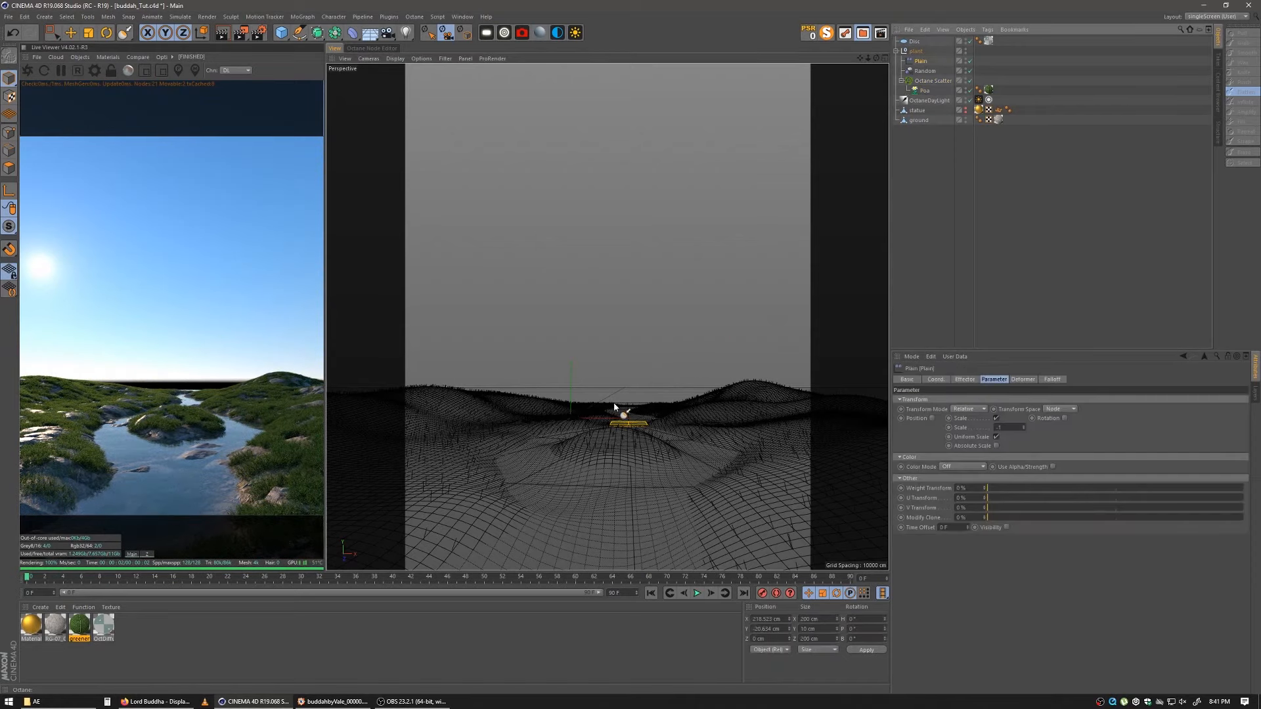
pyautogui.press('e')
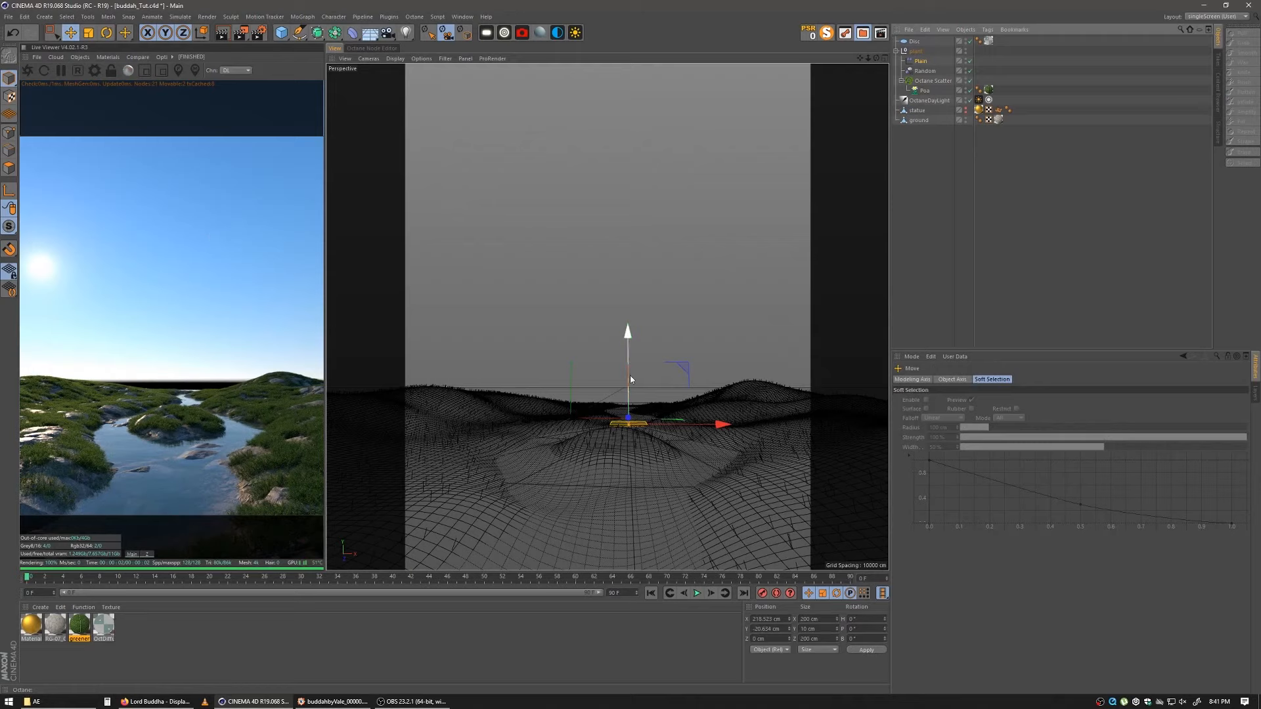
pyautogui.moveTo(629, 384)
pyautogui.mouseDown()
pyautogui.moveTo(630, 373)
pyautogui.moveTo(624, 399)
pyautogui.moveTo(623, 379)
pyautogui.mouseUp()
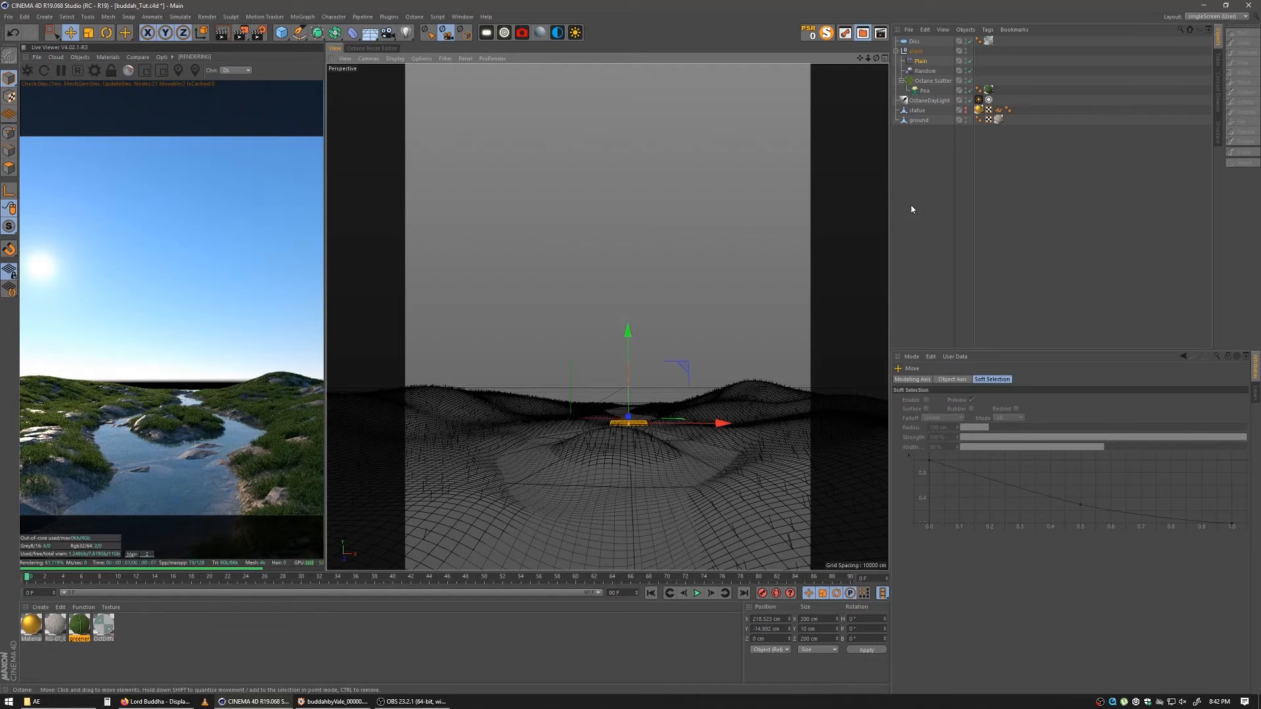
pyautogui.click(959, 139)
# Step: Duplicate the Poa plant inside the Octane Scatter and turn the copy into Wheat with a MultiFlora size of 0.48
pyautogui.click(925, 92)
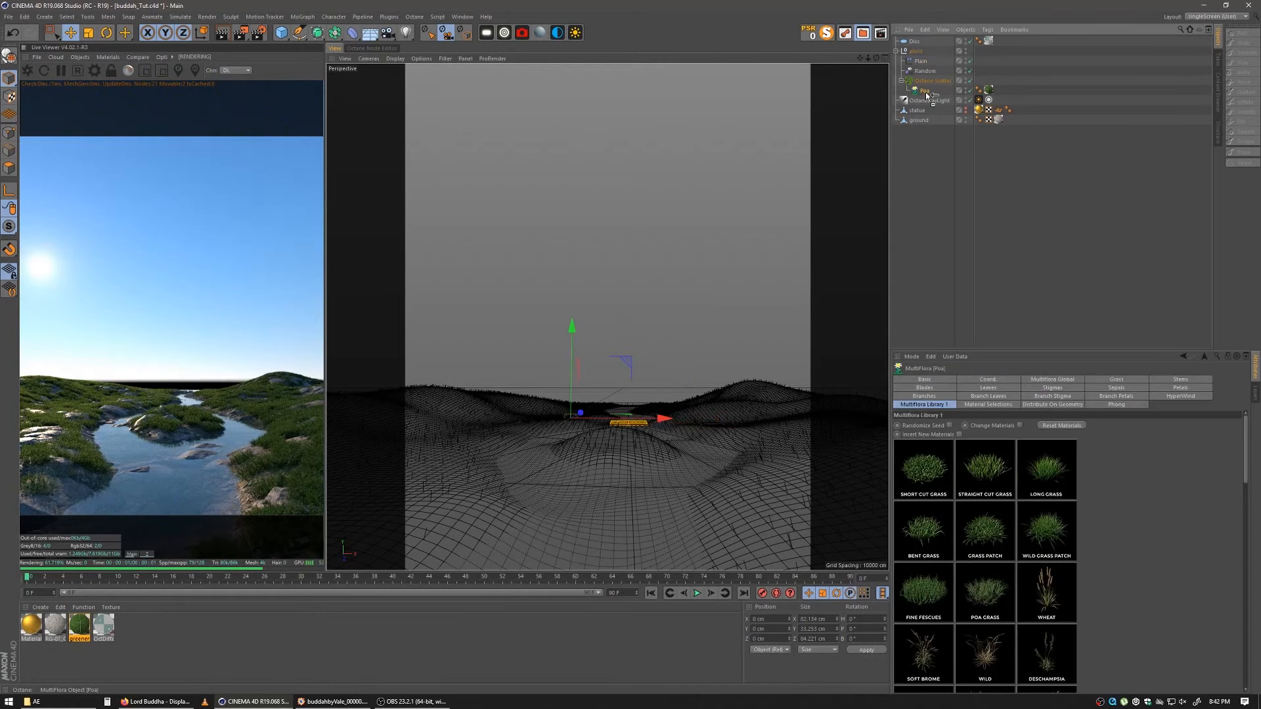
pyautogui.hotkey('ctrl', 'c')
pyautogui.hotkey('ctrl', 'v')
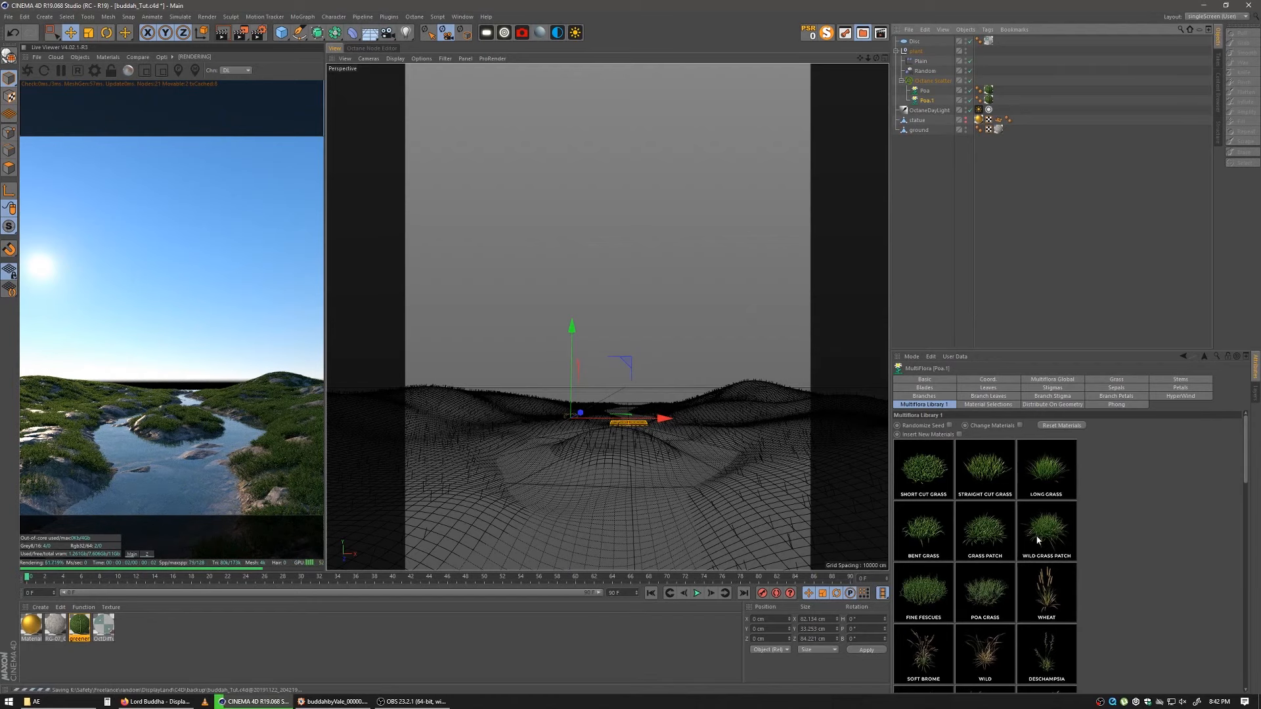
pyautogui.scroll(-1, 1018, 551)
pyautogui.click(1055, 510)
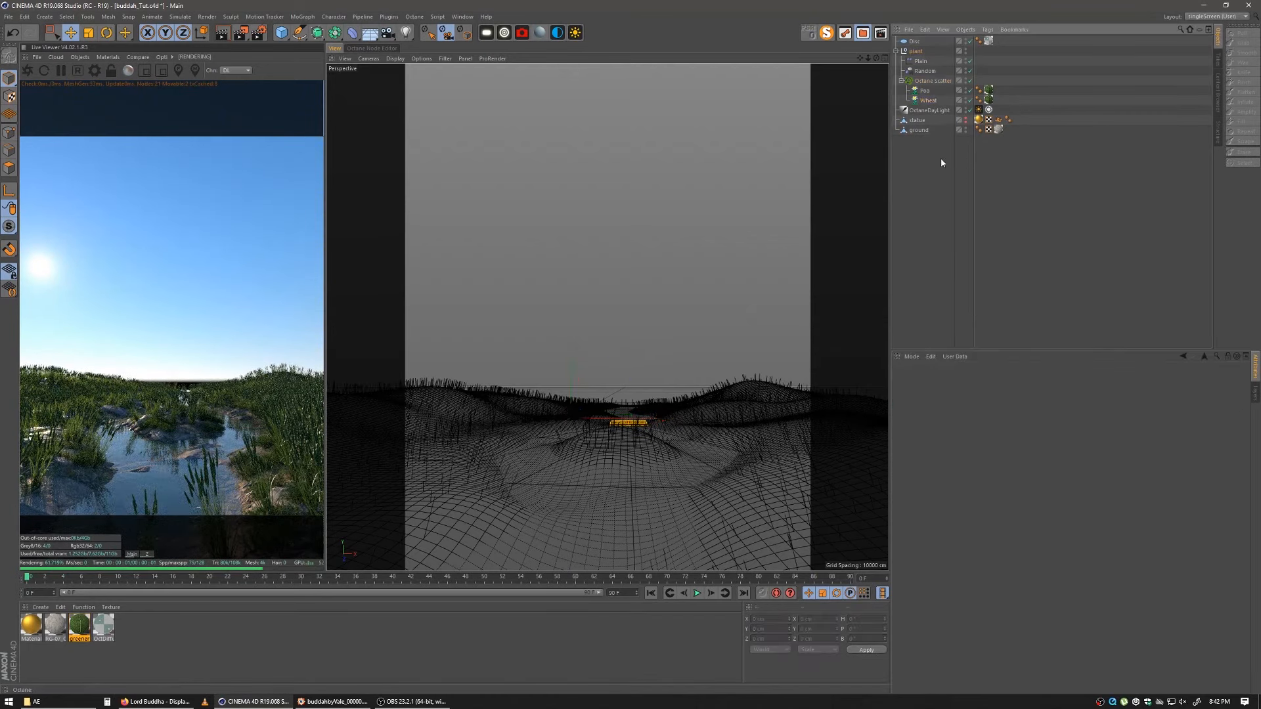
pyautogui.click(1049, 380)
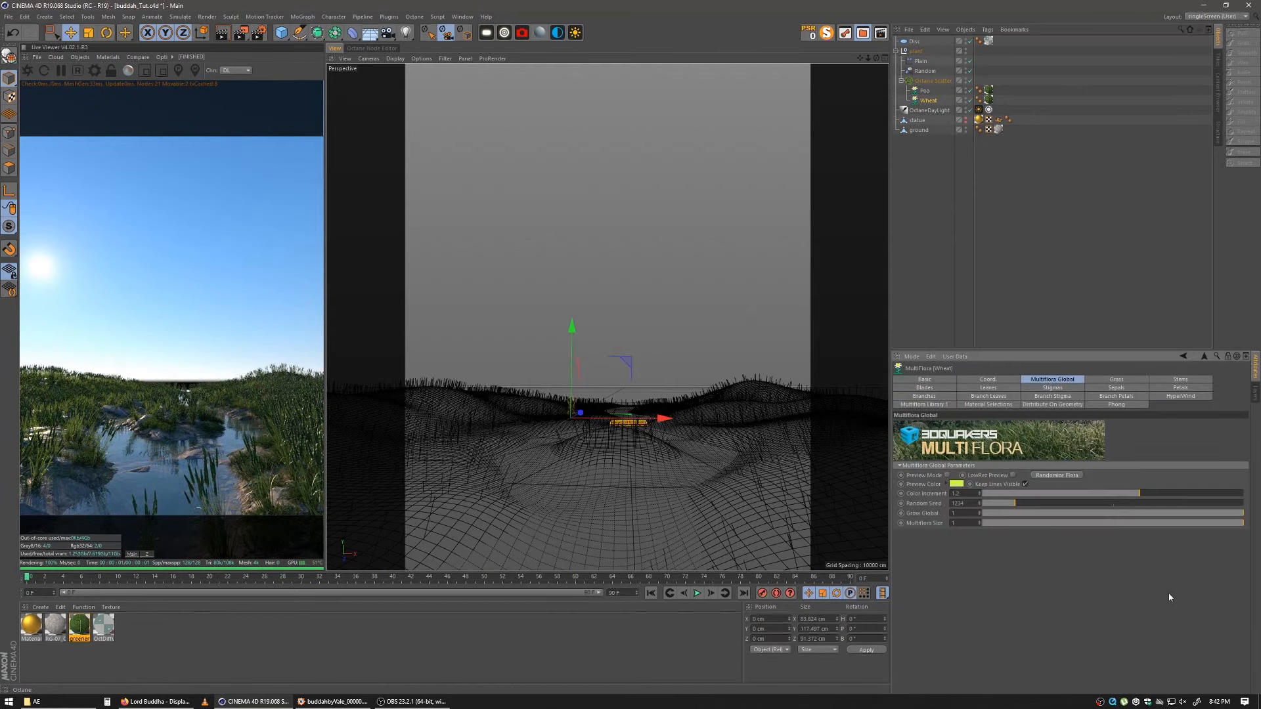
pyautogui.moveTo(1143, 523); pyautogui.dragTo(1108, 528)
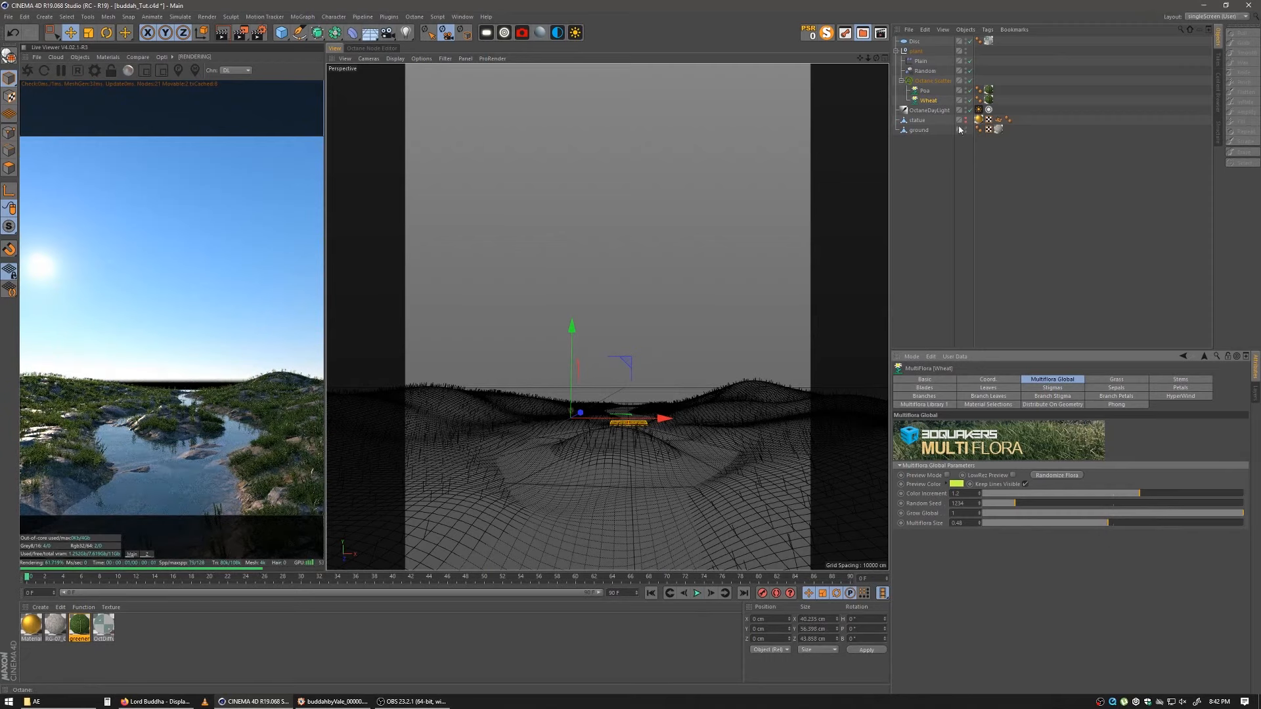
# Step: Duplicate the Wheat plant inside the scatter and turn the copy into Leaf Grass with a MultiFlora size of 0.72
pyautogui.keyDown('ctrl'); pyautogui.moveTo(926, 101); pyautogui.dragTo(928, 109); pyautogui.keyUp('ctrl')
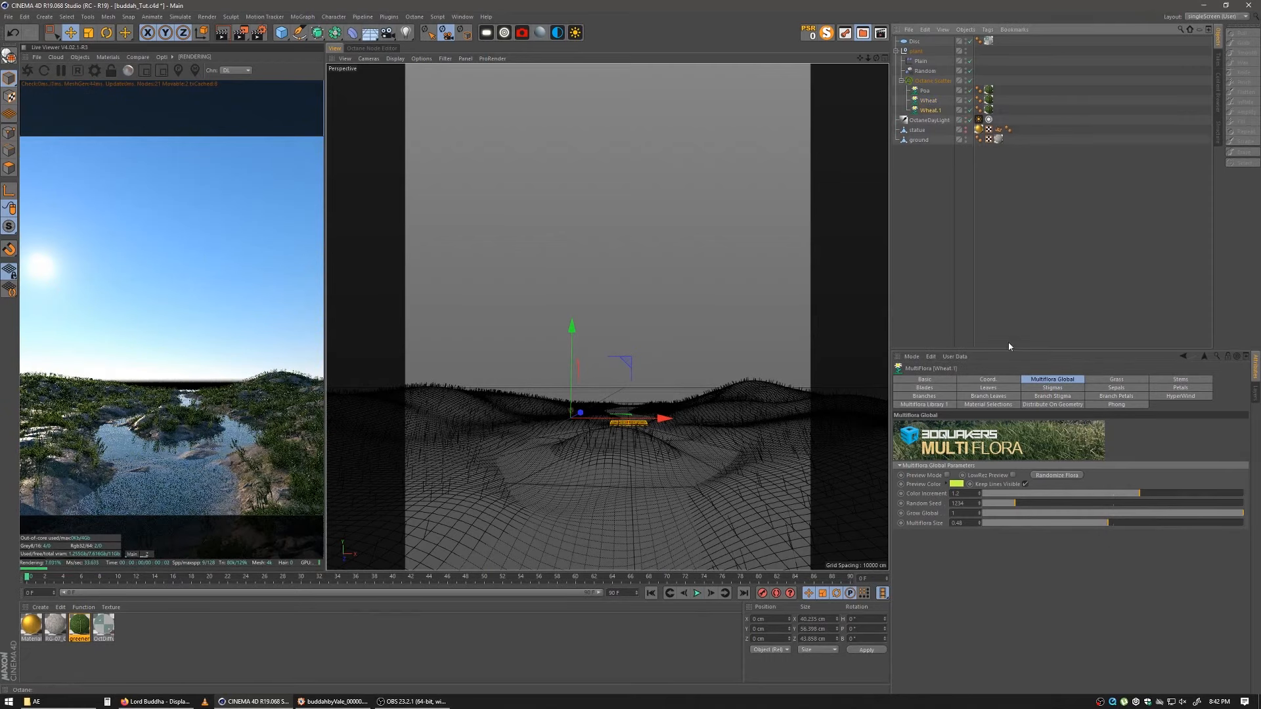
pyautogui.click(939, 404)
pyautogui.scroll(-10, 972, 506)
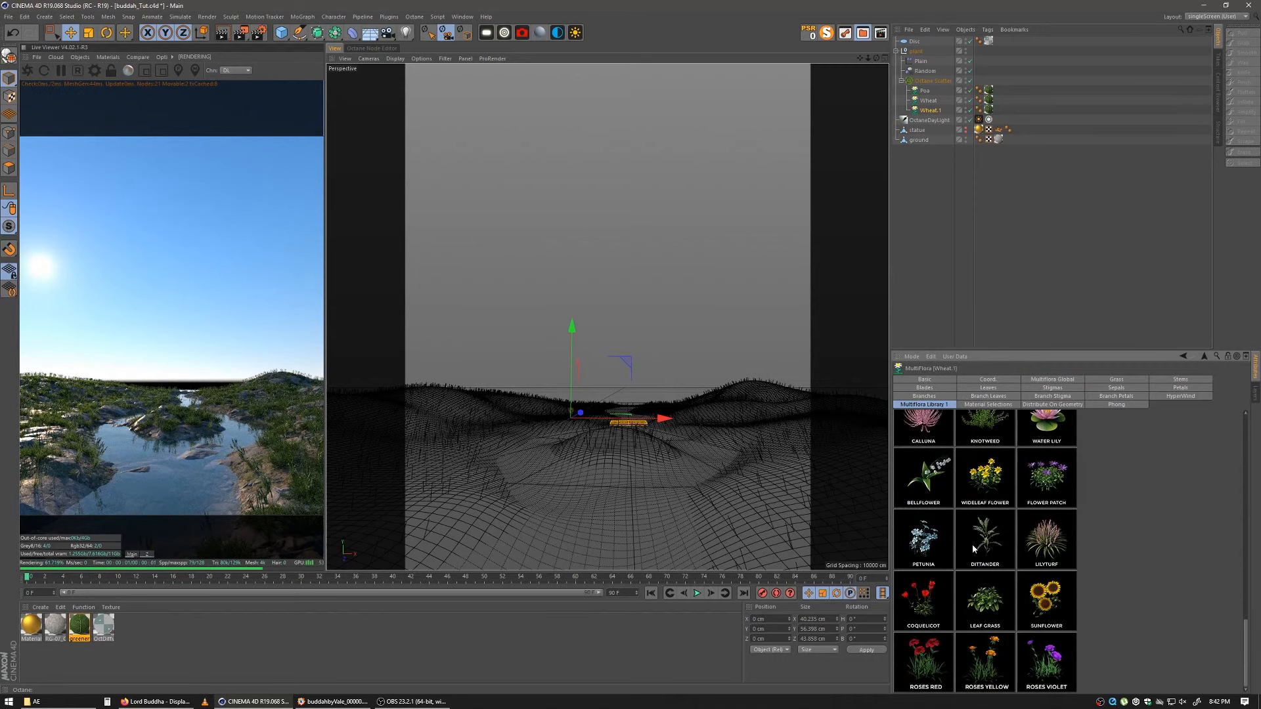
pyautogui.click(988, 620)
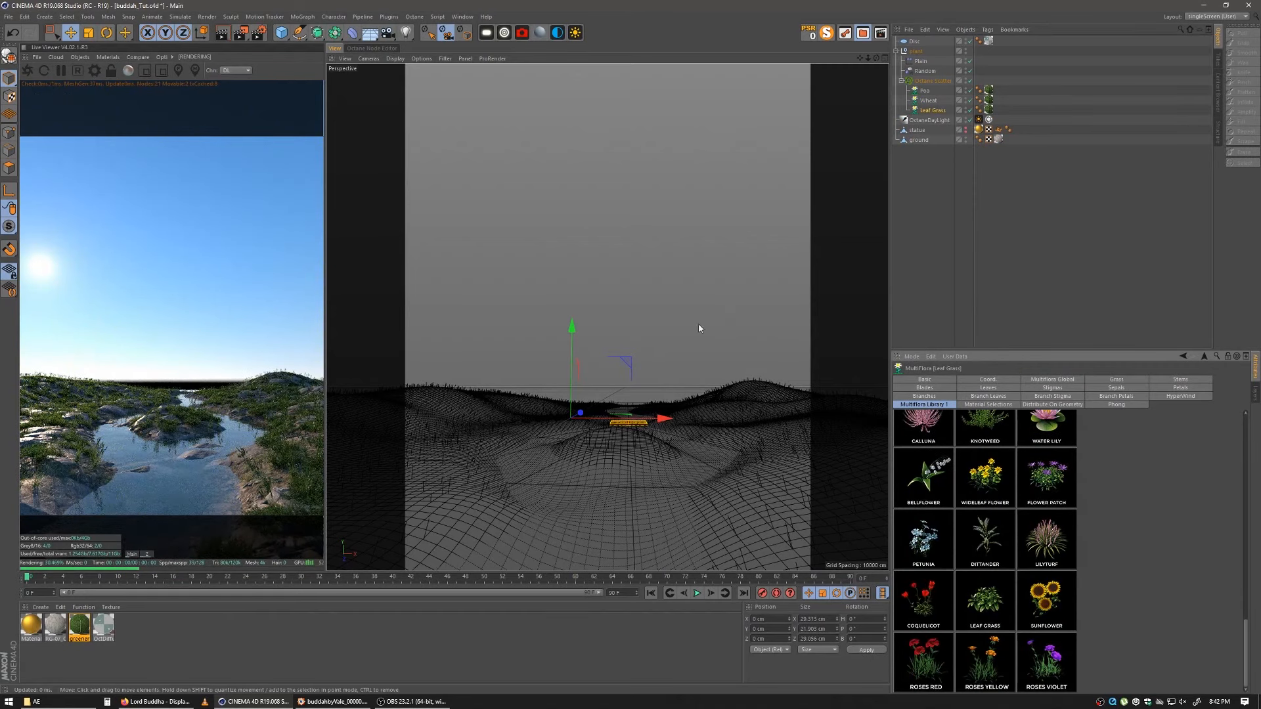
pyautogui.click(1052, 380)
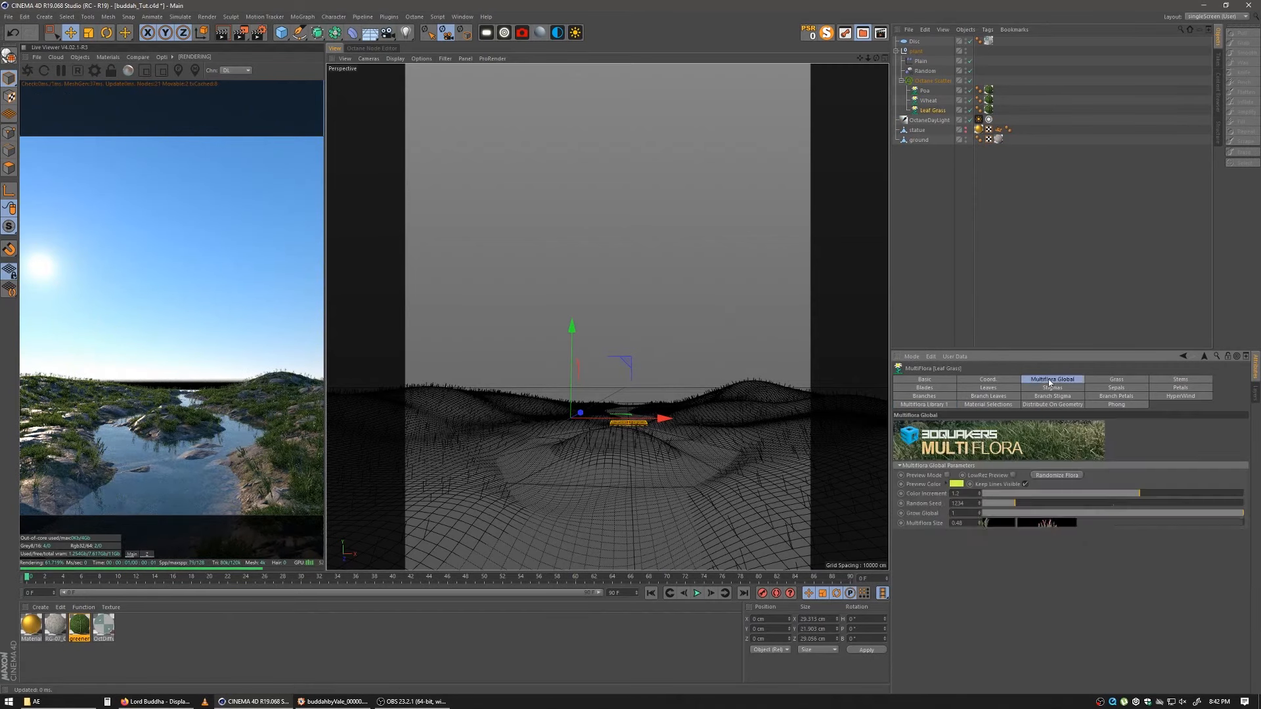
pyautogui.moveTo(1105, 522); pyautogui.dragTo(1172, 534)
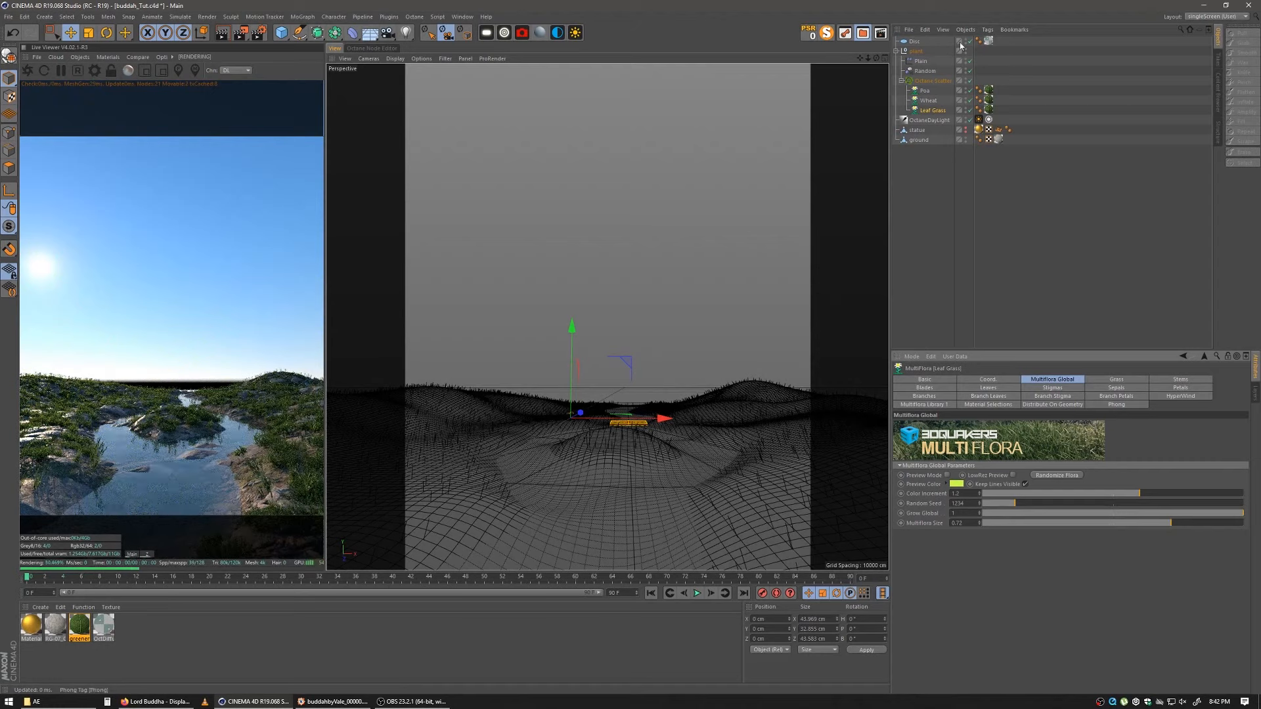
# Step: Increase the Octane Scatter's distribution count to 7000
pyautogui.click(933, 80)
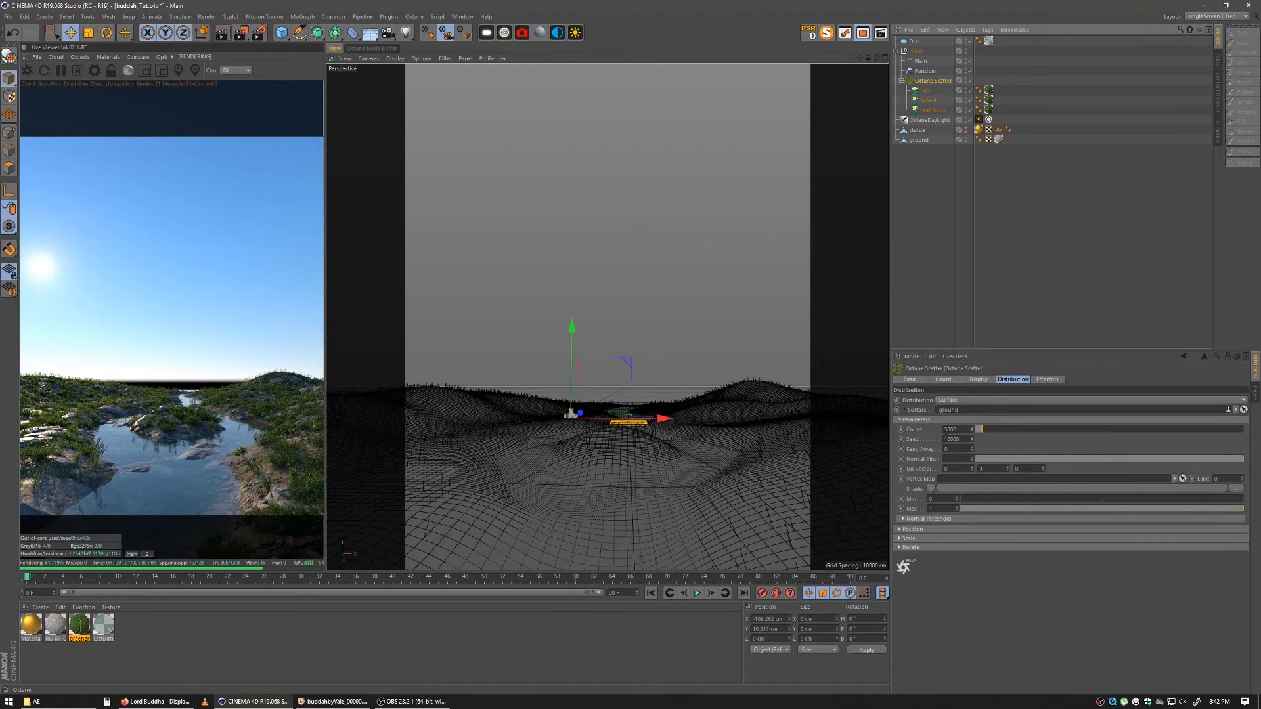
pyautogui.moveTo(947, 430); pyautogui.dragTo(939, 433)
pyautogui.write('7')
pyautogui.press('Return')
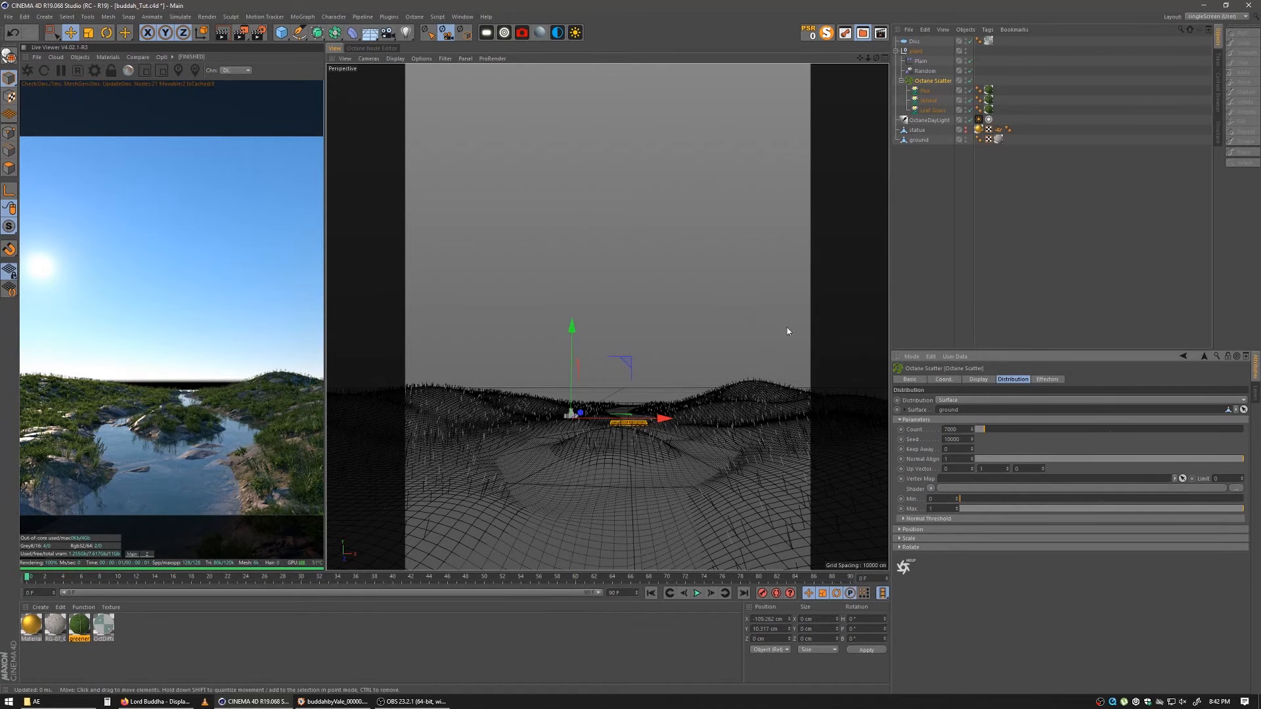
# Step: Change the scattering RGB spectrum color of the OctDiffuse water material's medium to a very dark brown
pyautogui.click(108, 626)
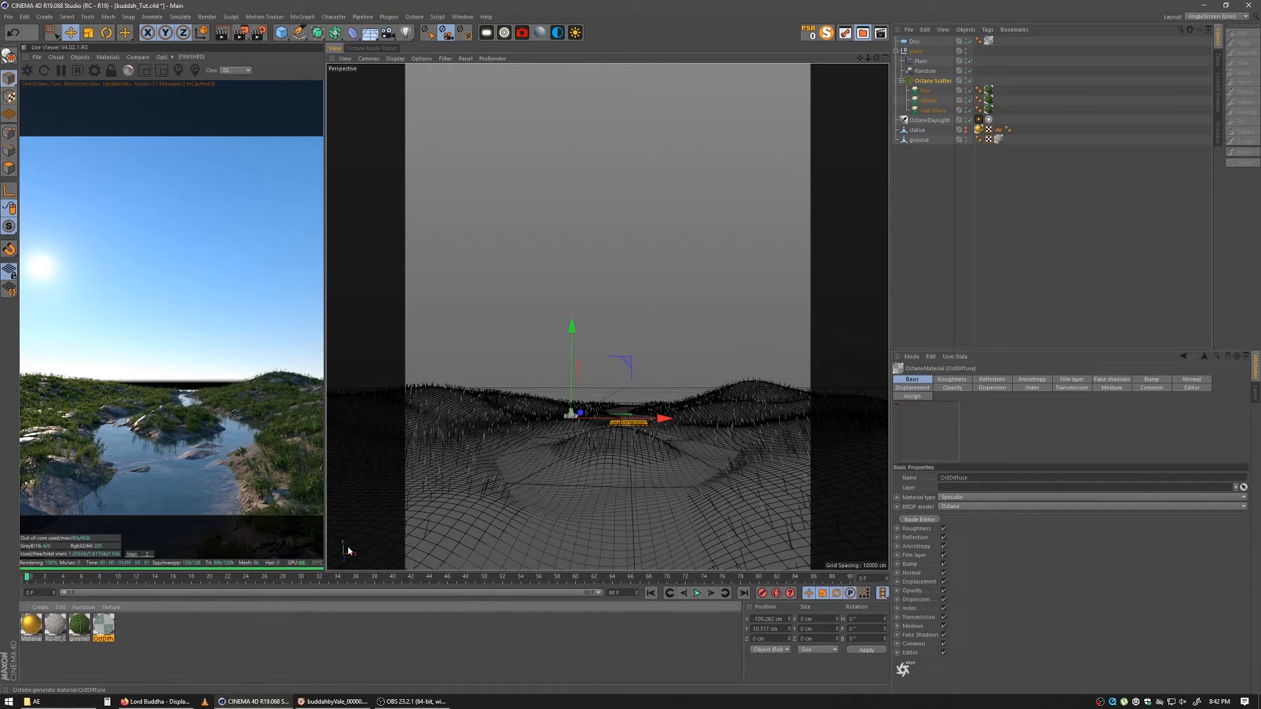
pyautogui.click(387, 49)
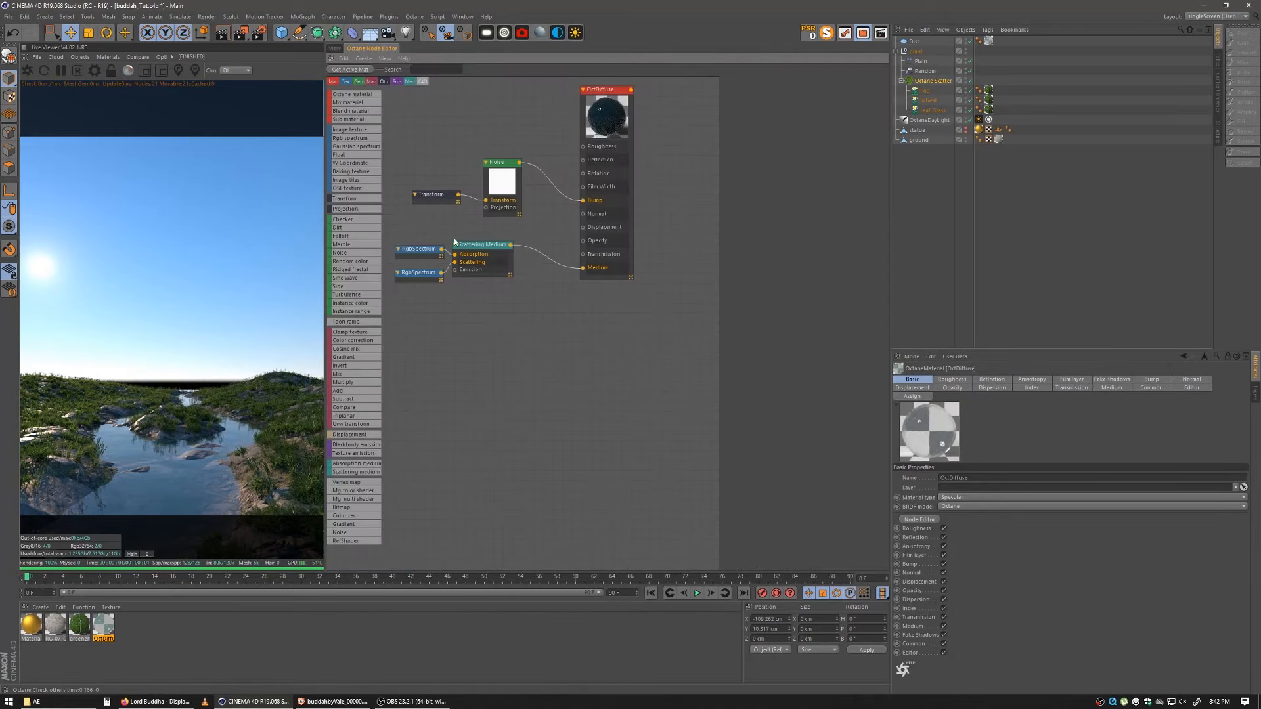
pyautogui.click(475, 255)
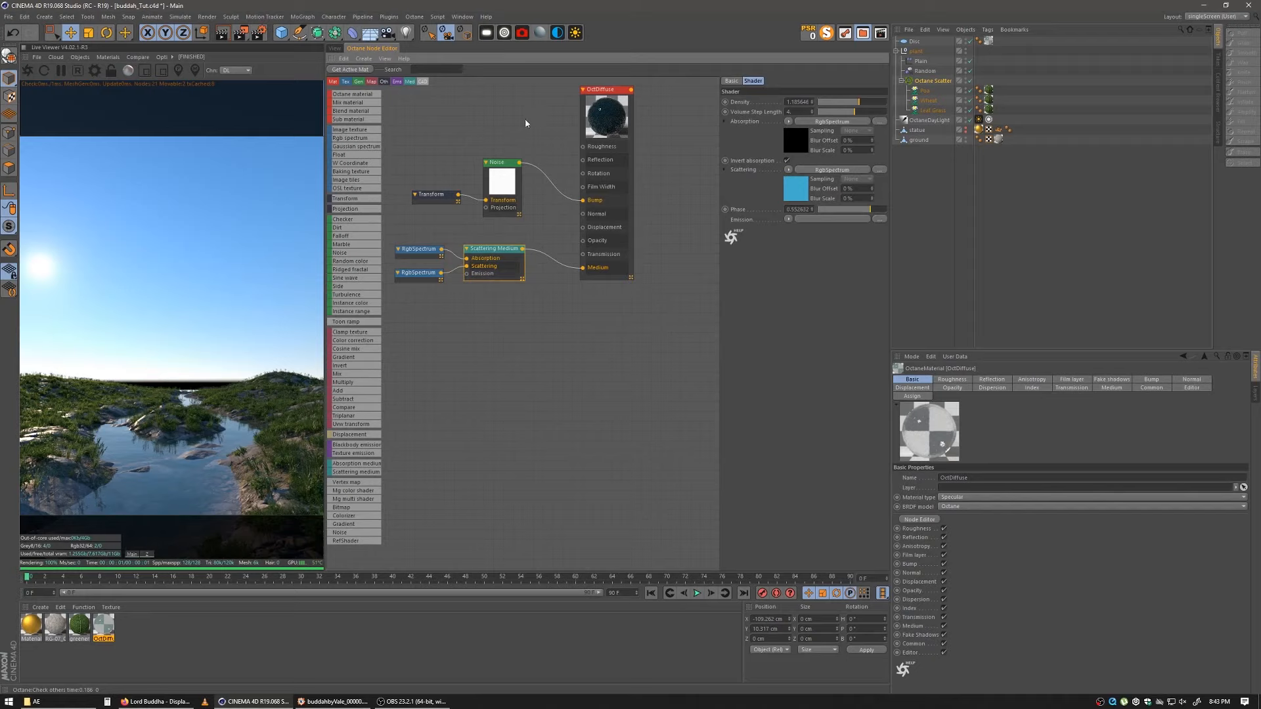
pyautogui.click(419, 275)
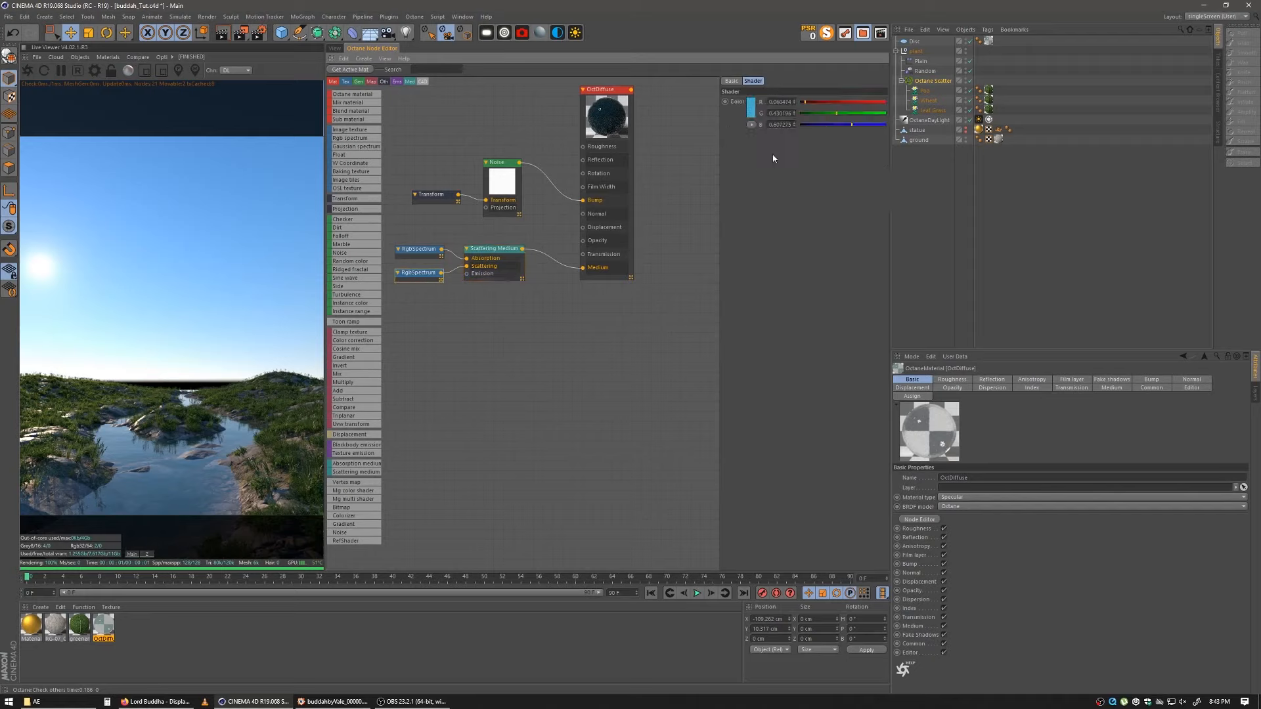
pyautogui.click(750, 107)
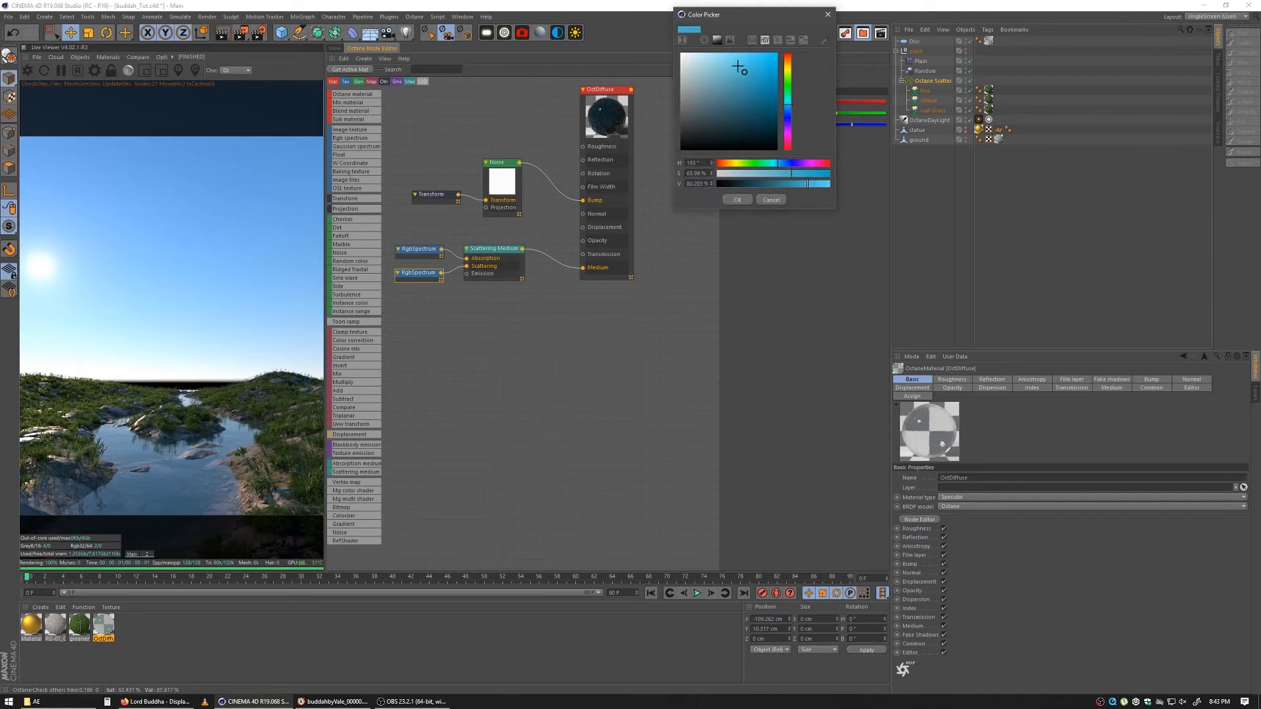
pyautogui.click(788, 58)
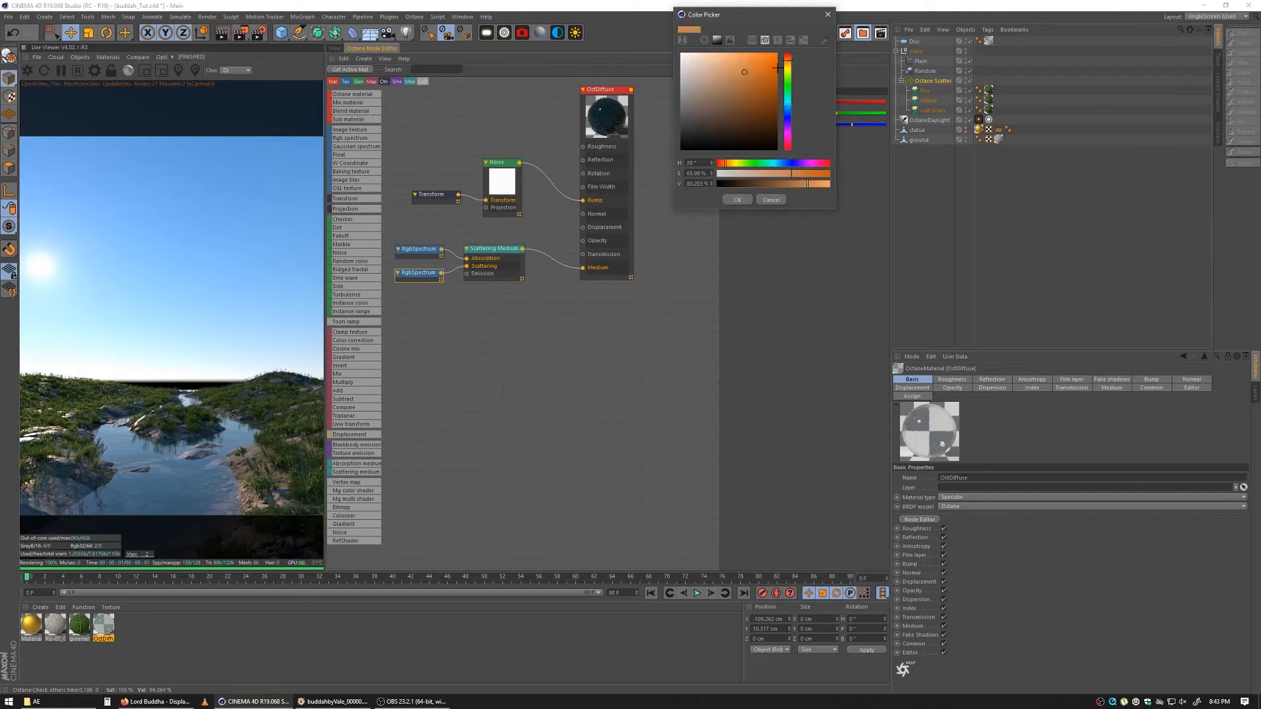
pyautogui.click(705, 119)
pyautogui.moveTo(705, 118); pyautogui.dragTo(702, 134)
pyautogui.click(746, 199)
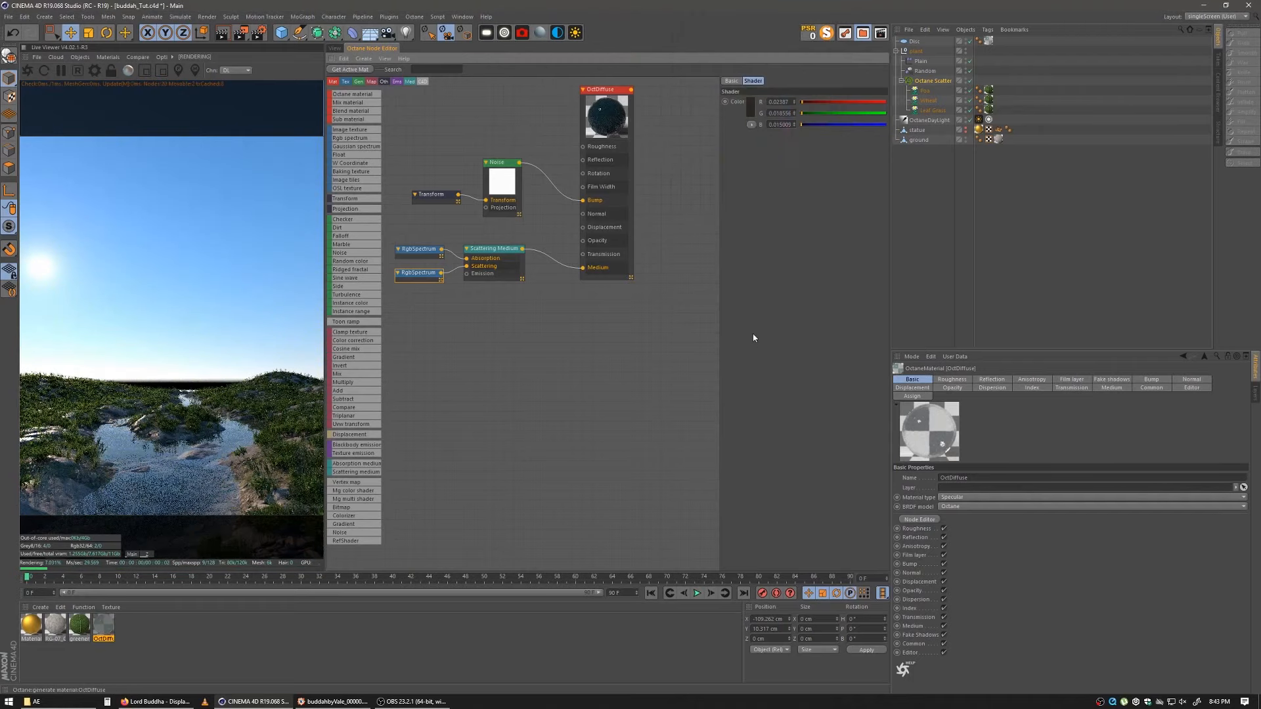
# Step: Try different densities for the water material's scattering medium and set it to about 1.4
pyautogui.click(495, 271)
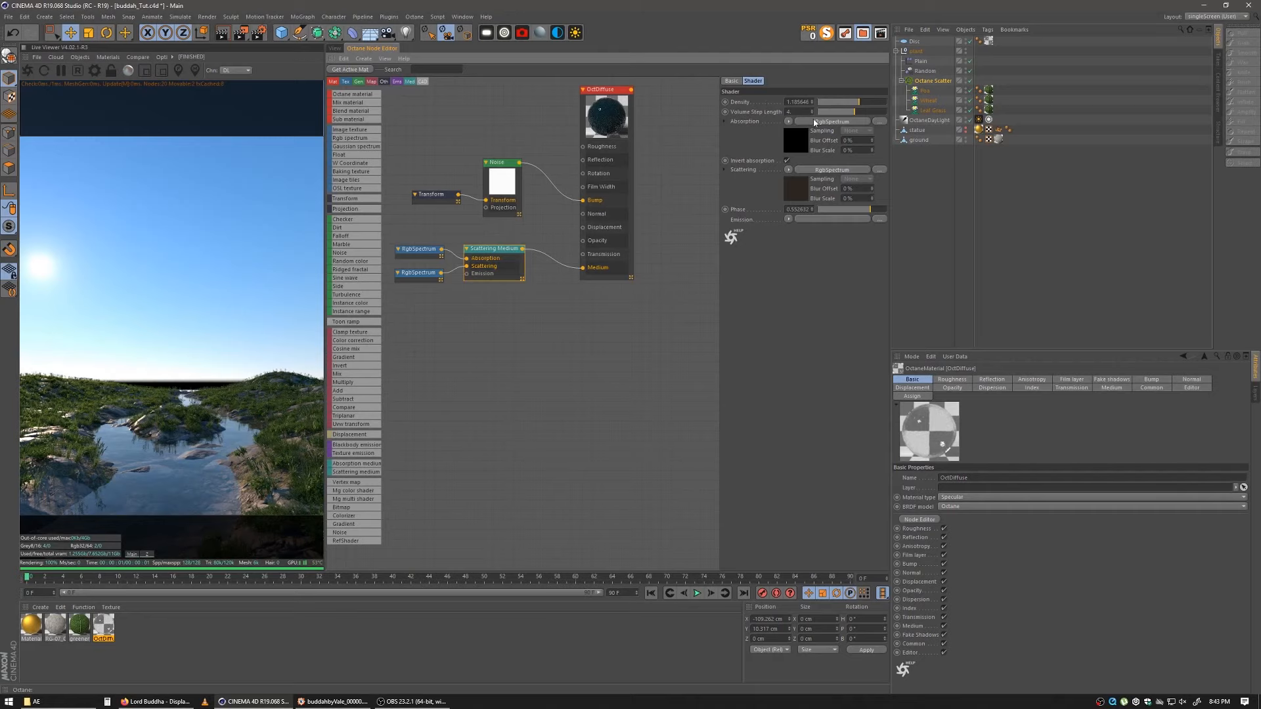
pyautogui.moveTo(858, 105); pyautogui.dragTo(880, 113)
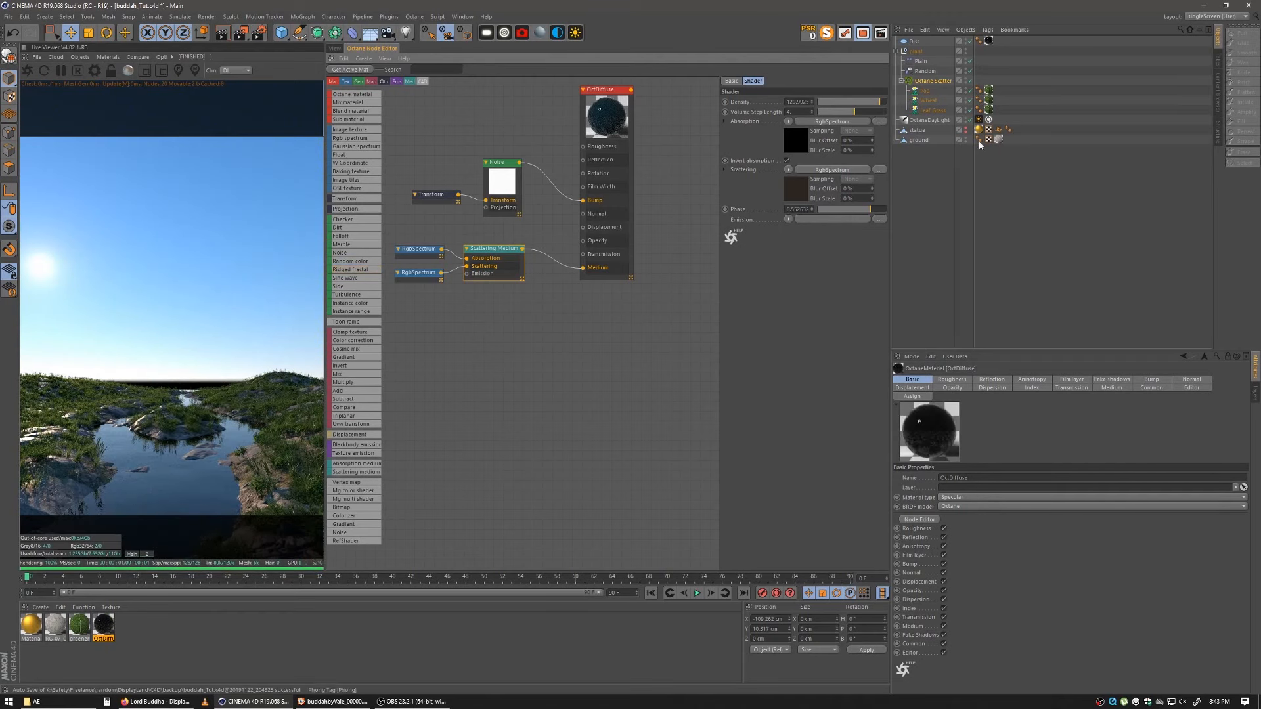
pyautogui.moveTo(880, 105); pyautogui.dragTo(866, 108)
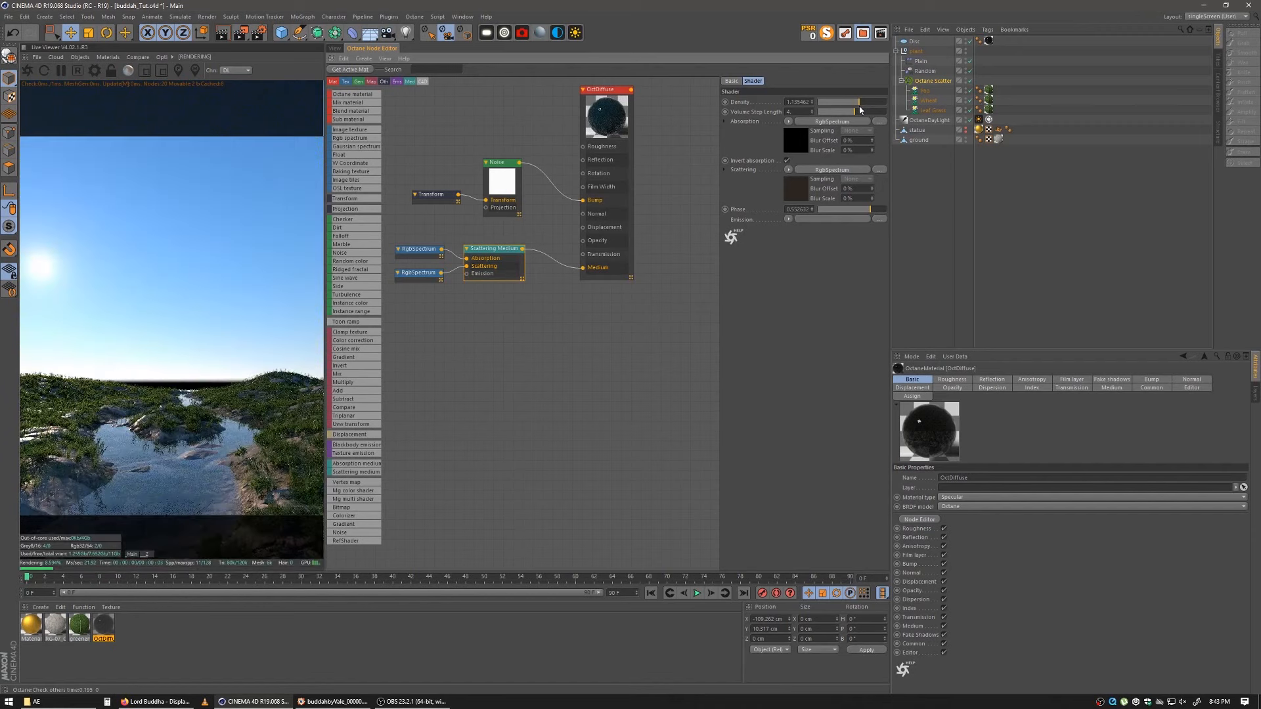
pyautogui.moveTo(867, 108); pyautogui.dragTo(861, 109)
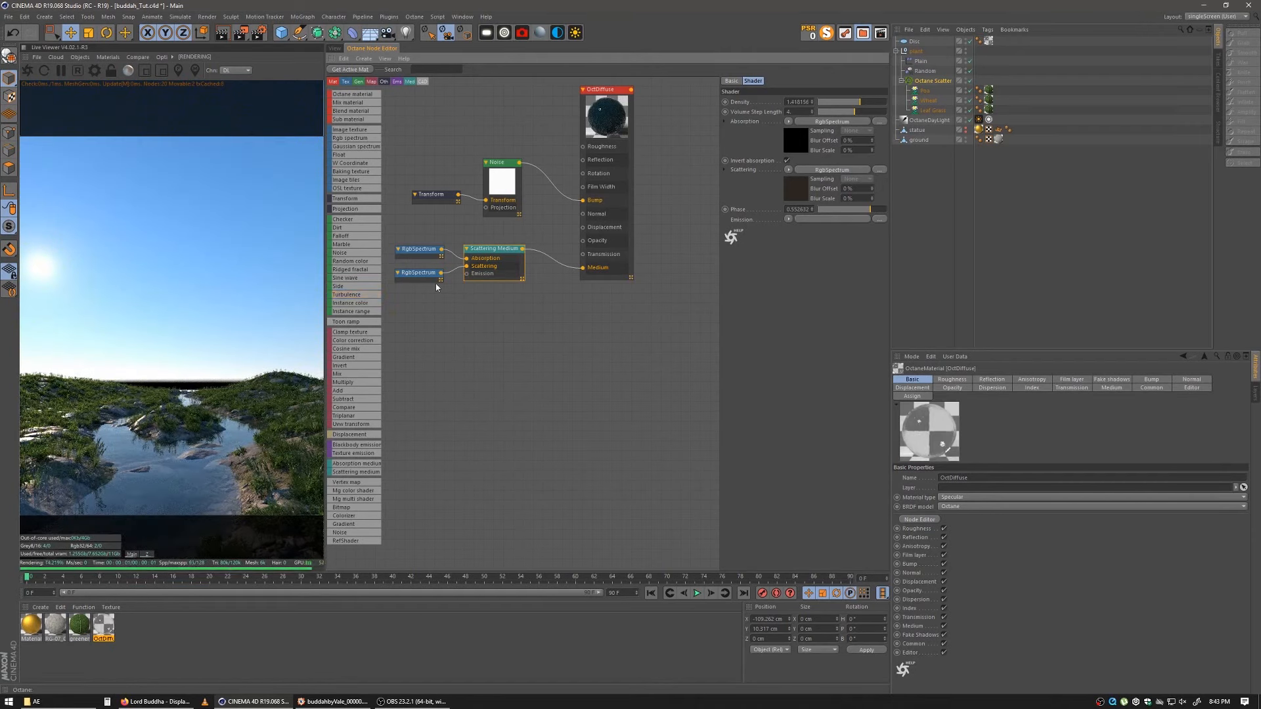
# Step: Add an Octane Sky object and place it directly below OctaneDayLight in the object hierarchy
pyautogui.click(330, 50)
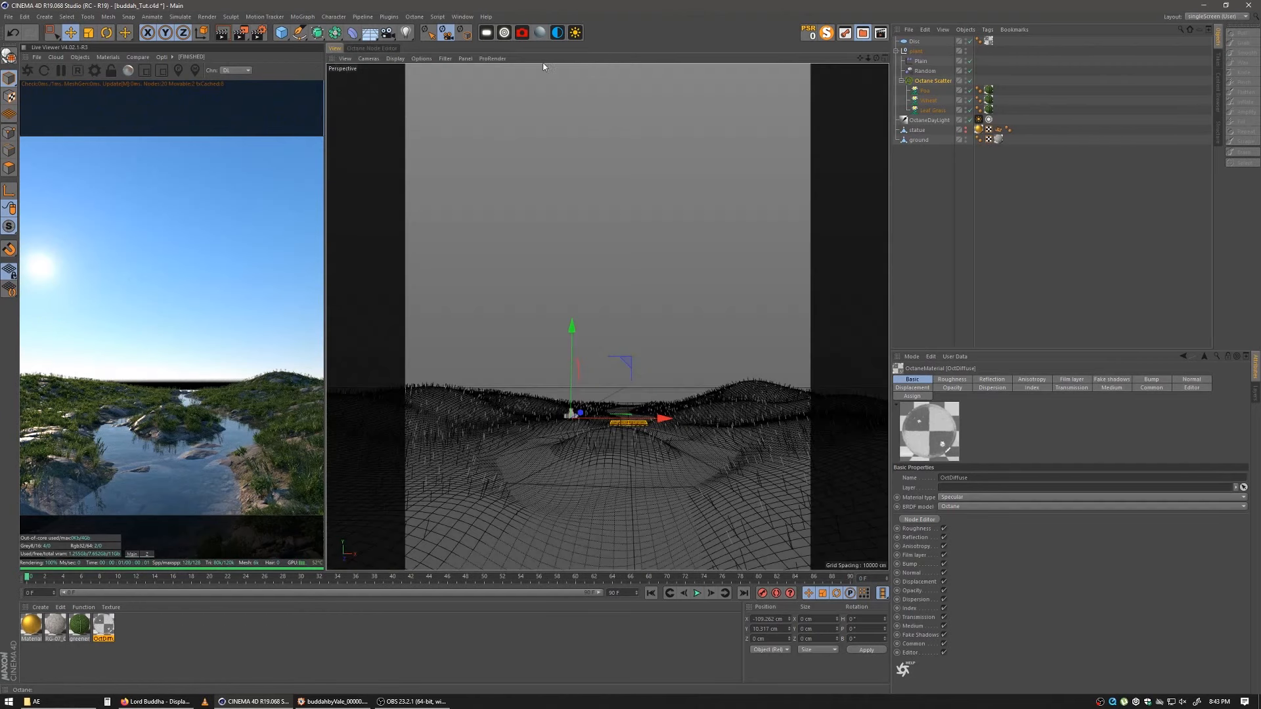
pyautogui.click(557, 33)
pyautogui.click(1019, 174)
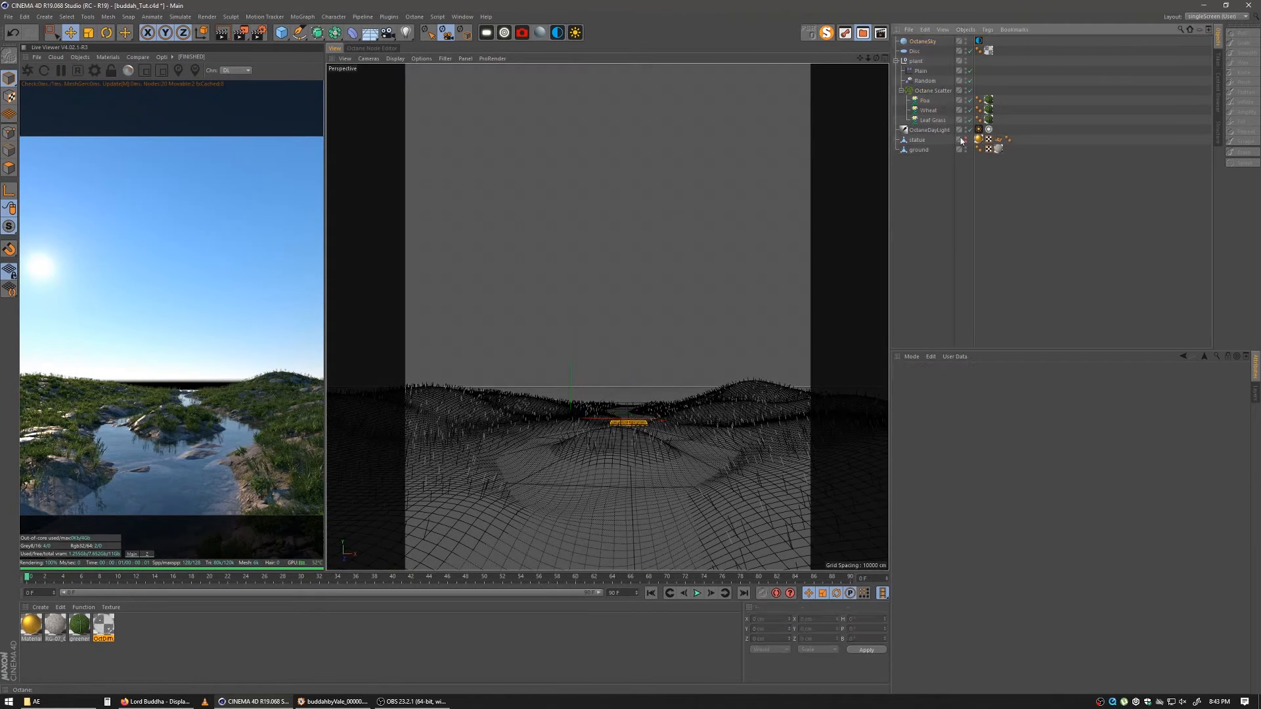
pyautogui.moveTo(927, 41); pyautogui.dragTo(926, 135)
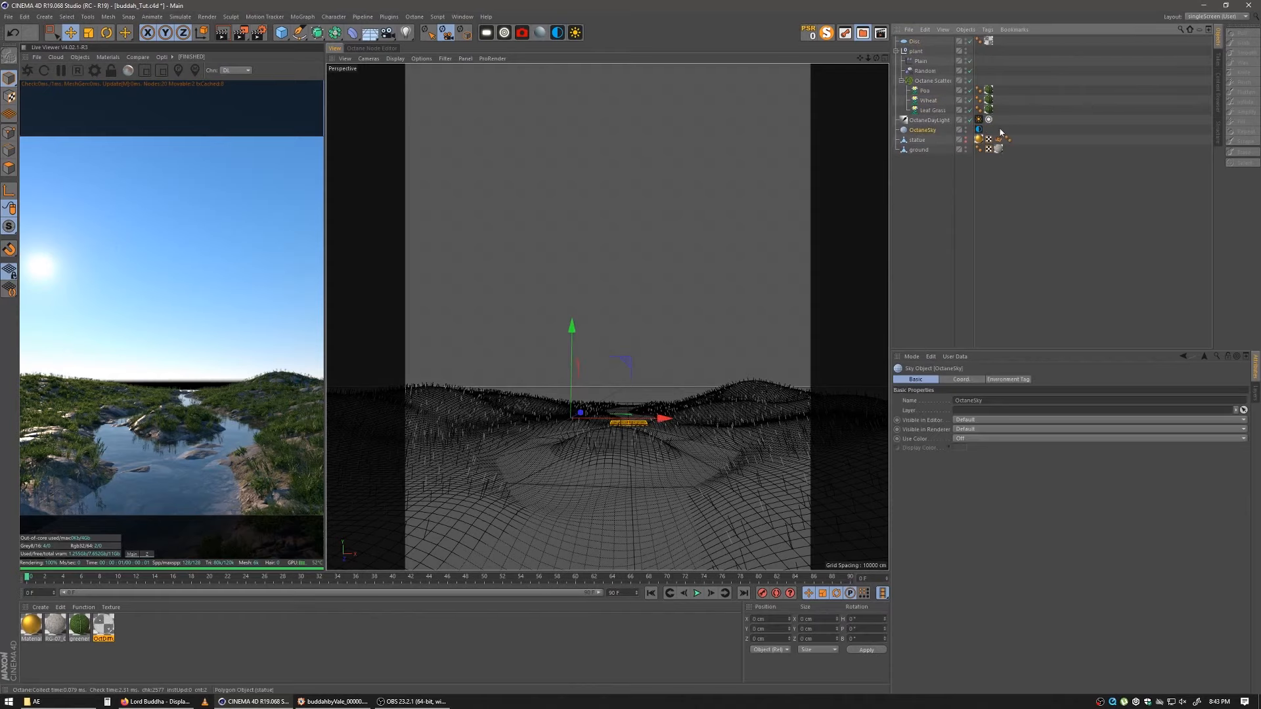
# Step: Enable Mix sky texture in the OctaneDayLight object's daylight tag
pyautogui.click(979, 121)
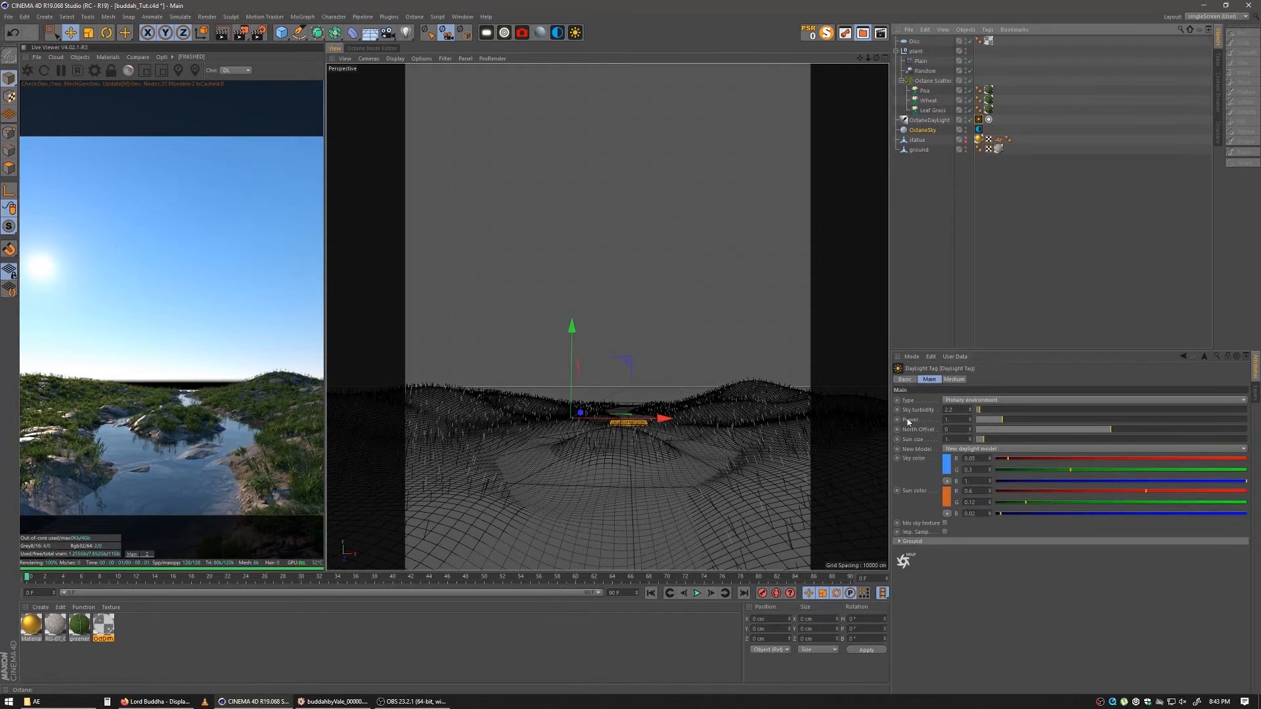
pyautogui.click(944, 523)
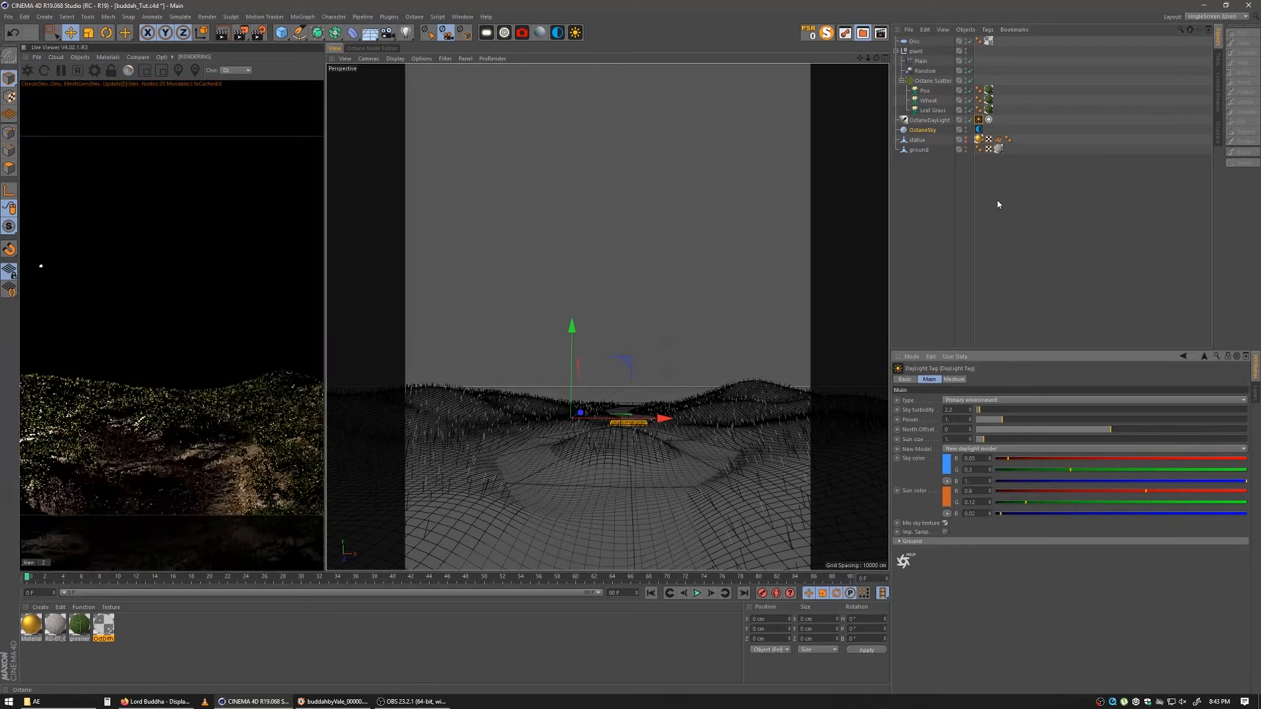
# Step: Load 06-09_Sunset_B.hdr from the less_used HDRI folder into the OctaneSky environment tag's ImageTexture
pyautogui.click(979, 129)
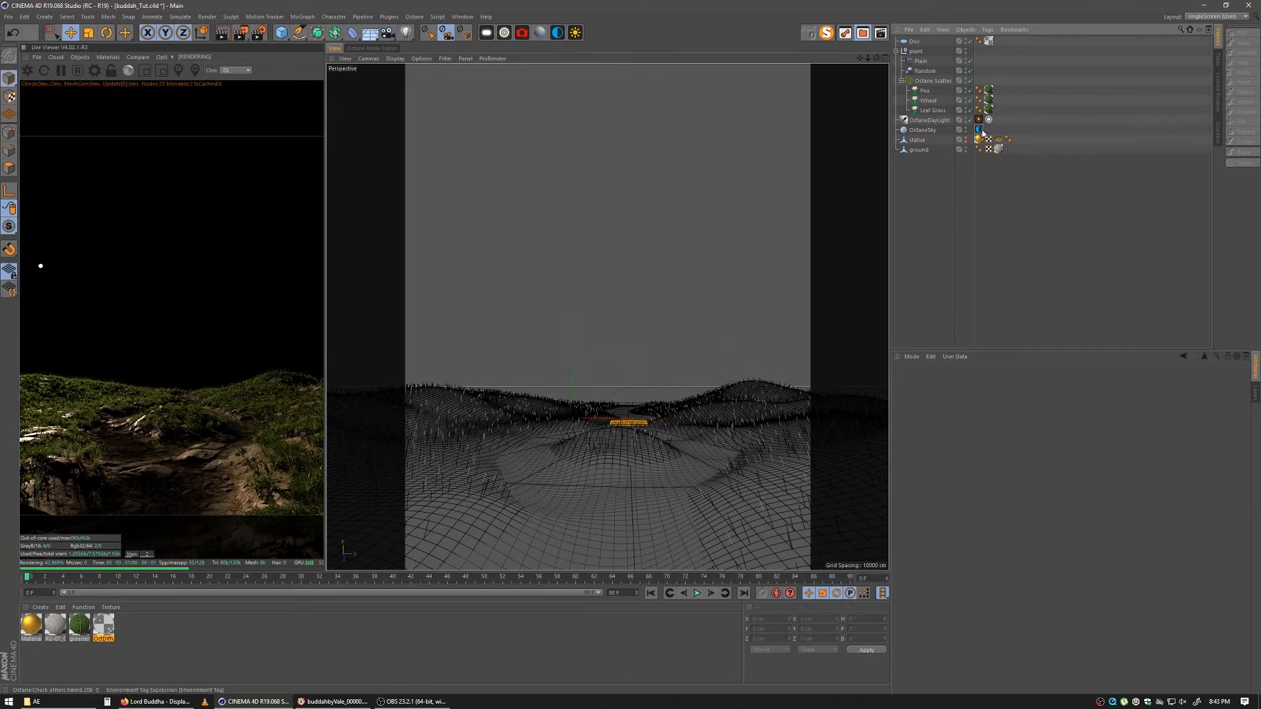
pyautogui.click(862, 33)
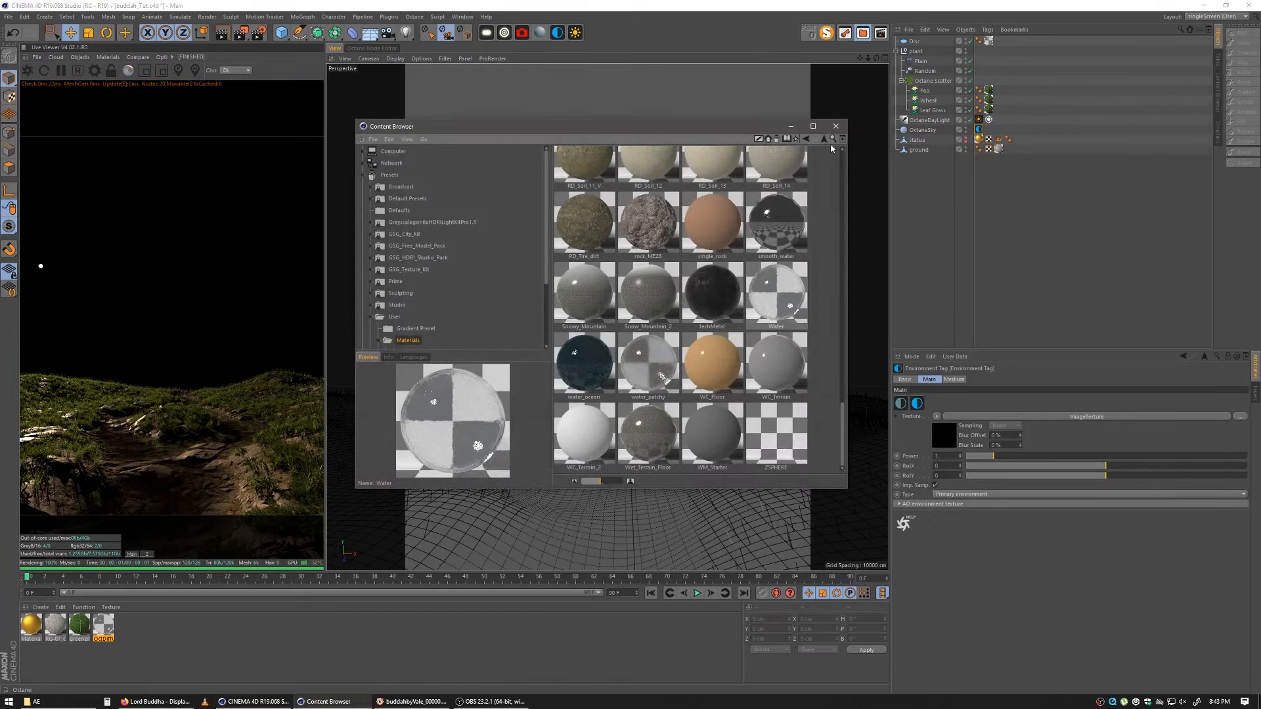
pyautogui.click(795, 138)
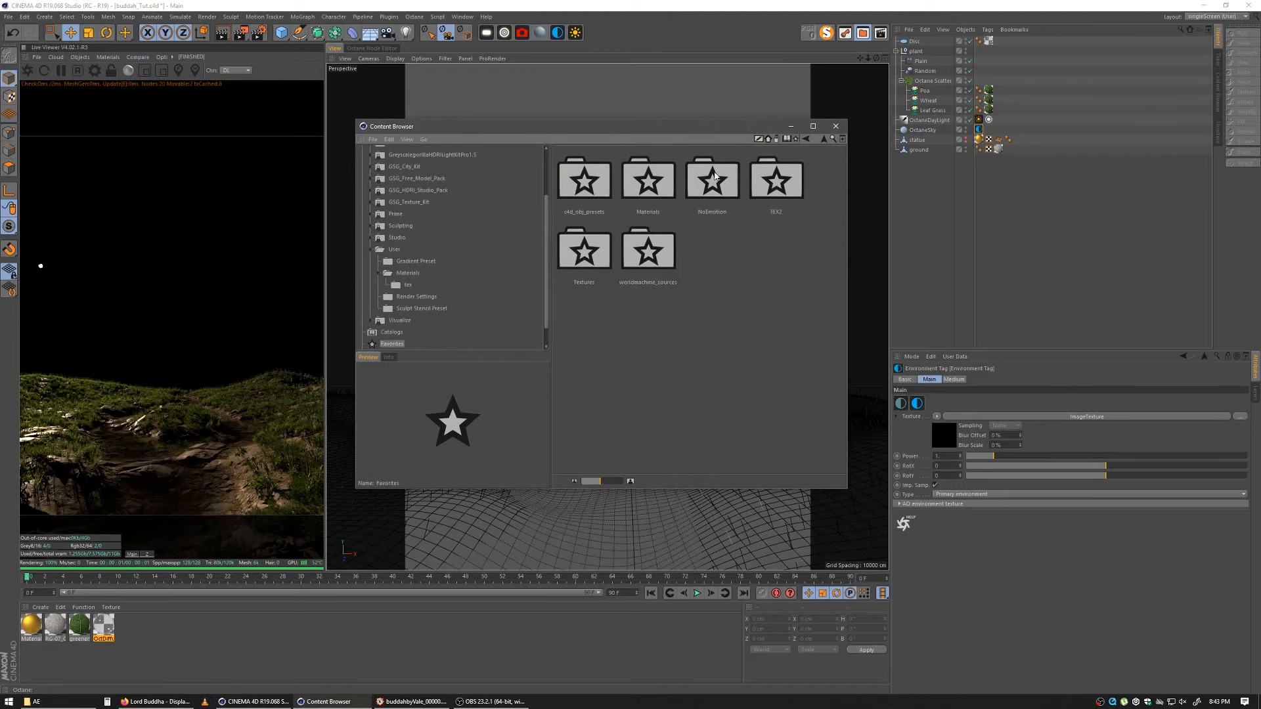
pyautogui.doubleClick(715, 176)
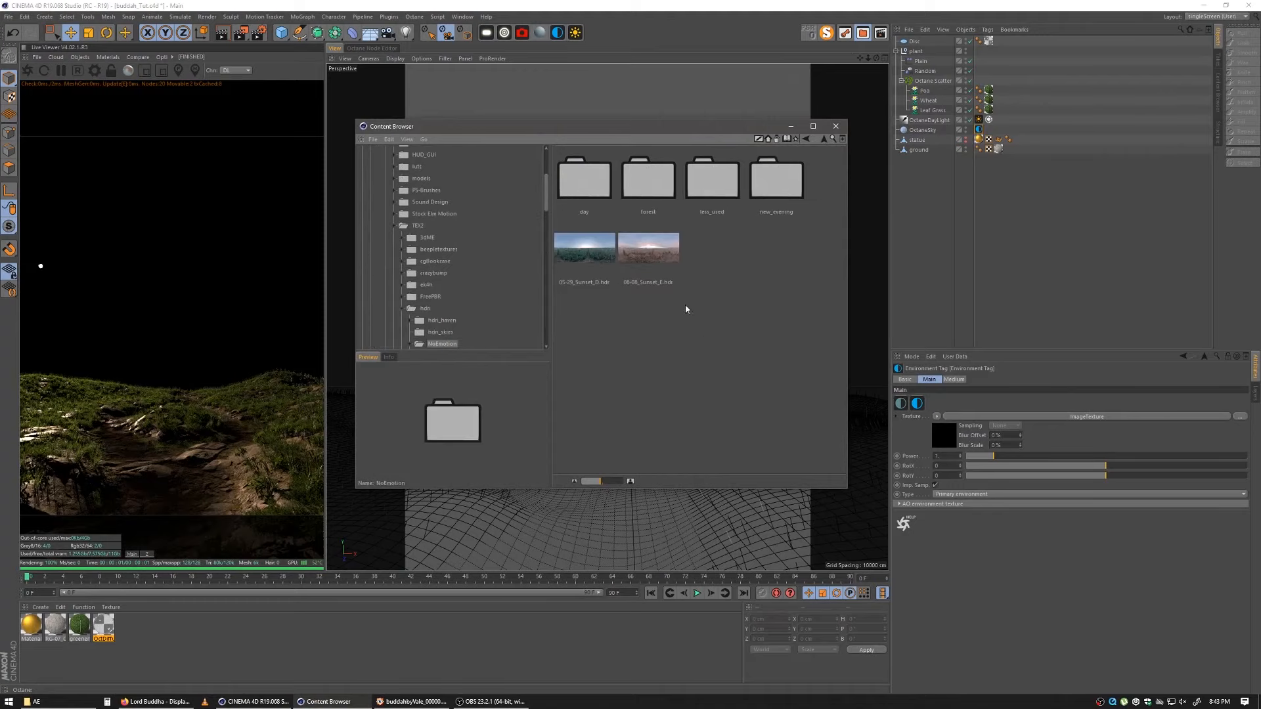
pyautogui.doubleClick(714, 176)
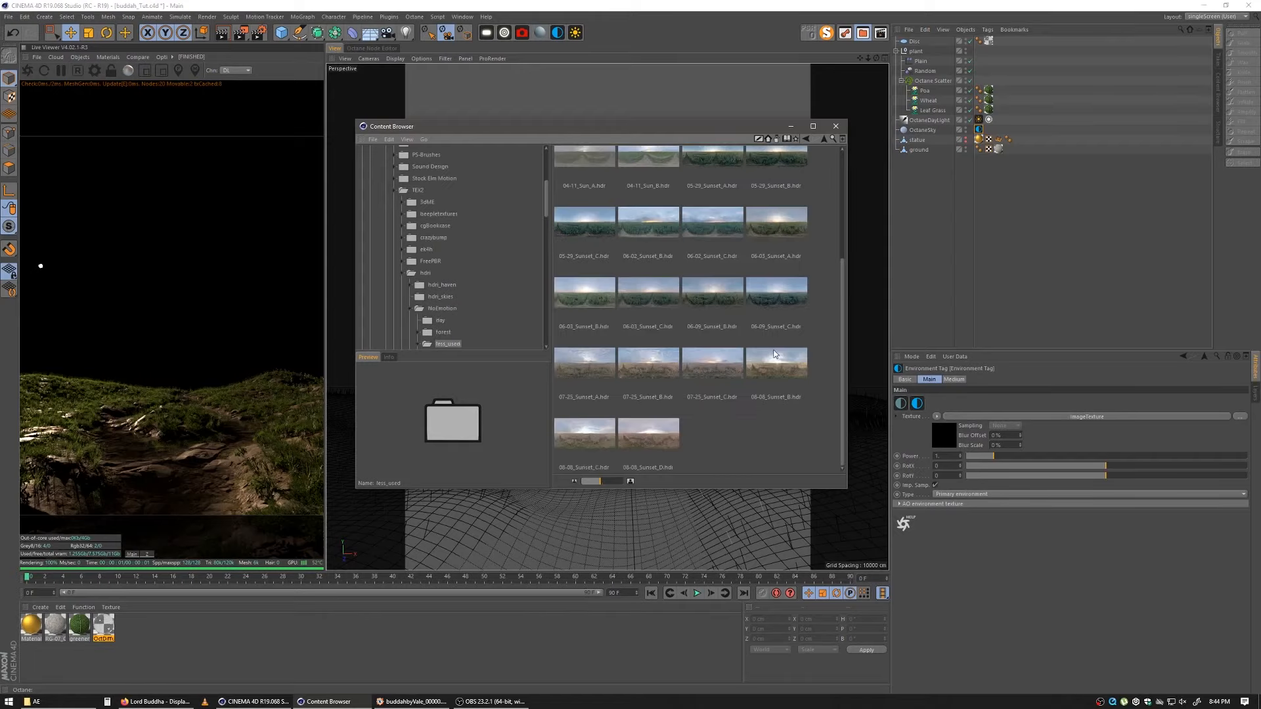
pyautogui.click(705, 294)
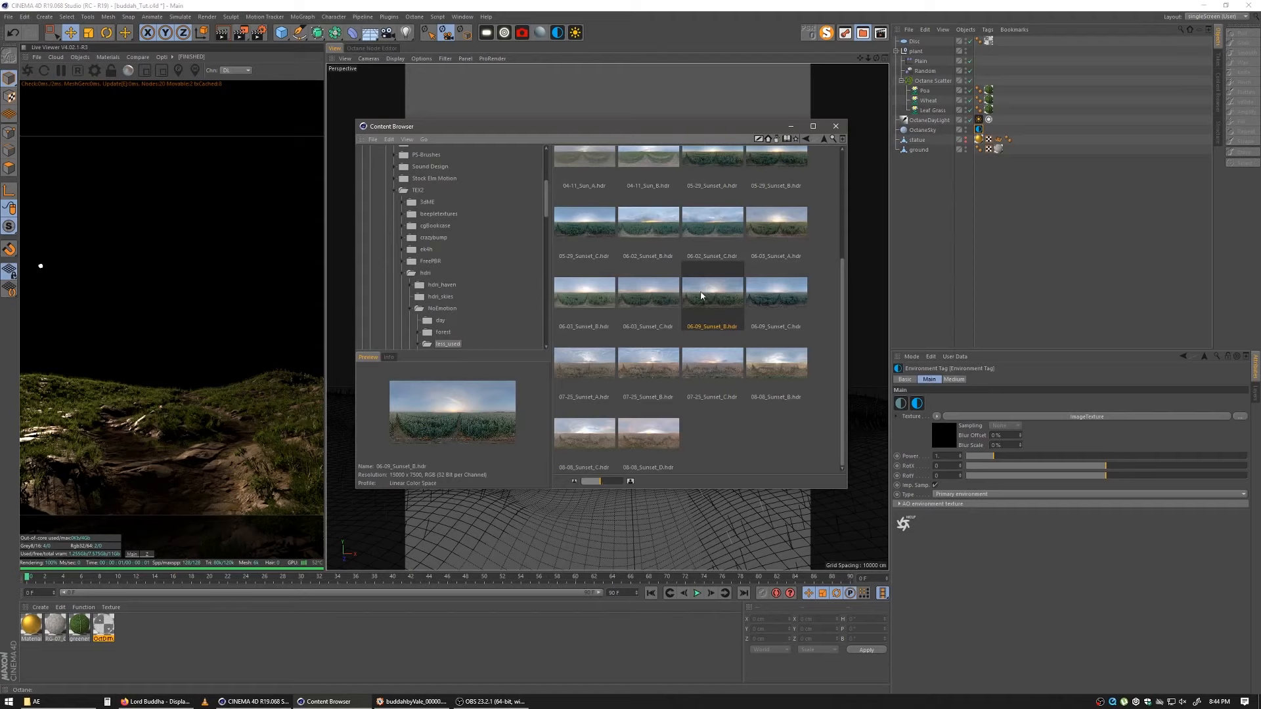
pyautogui.click(946, 436)
pyautogui.moveTo(706, 300); pyautogui.dragTo(938, 419)
pyautogui.click(685, 386)
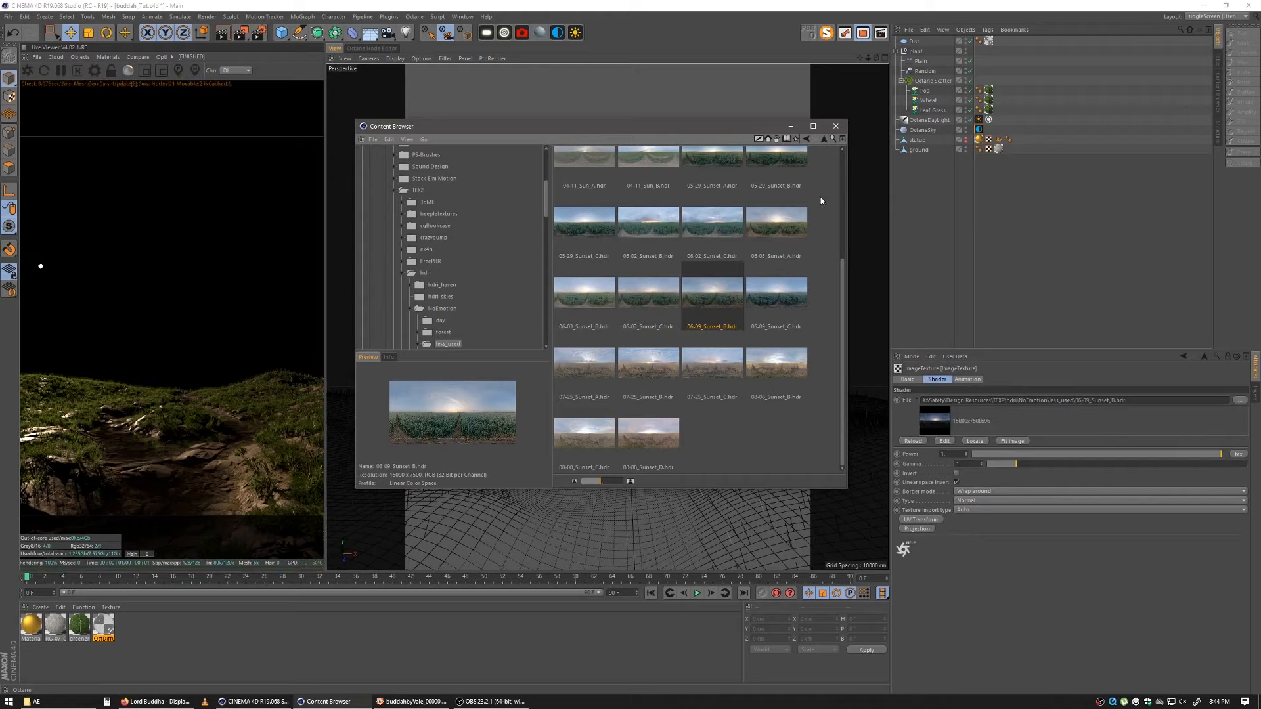
pyautogui.click(835, 126)
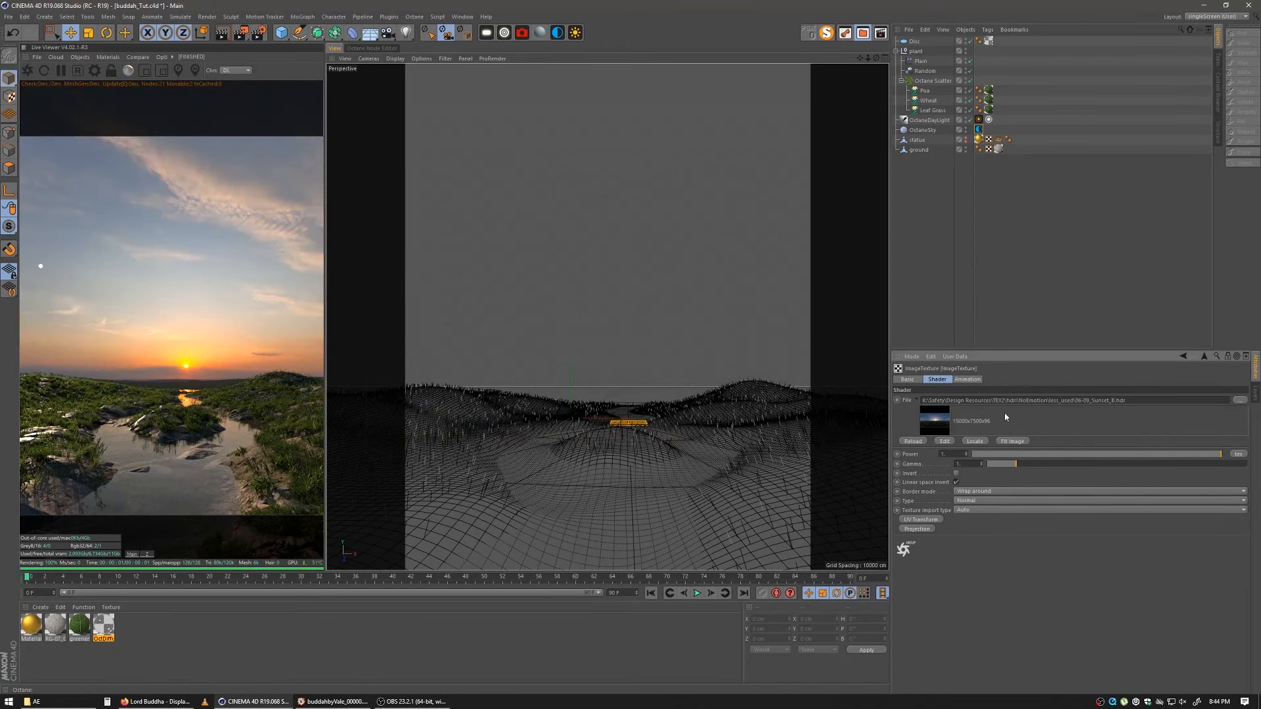
# Step: Rotate the OctaneSky environment texture horizontally by setting its RotX to about 0.11
pyautogui.click(1204, 357)
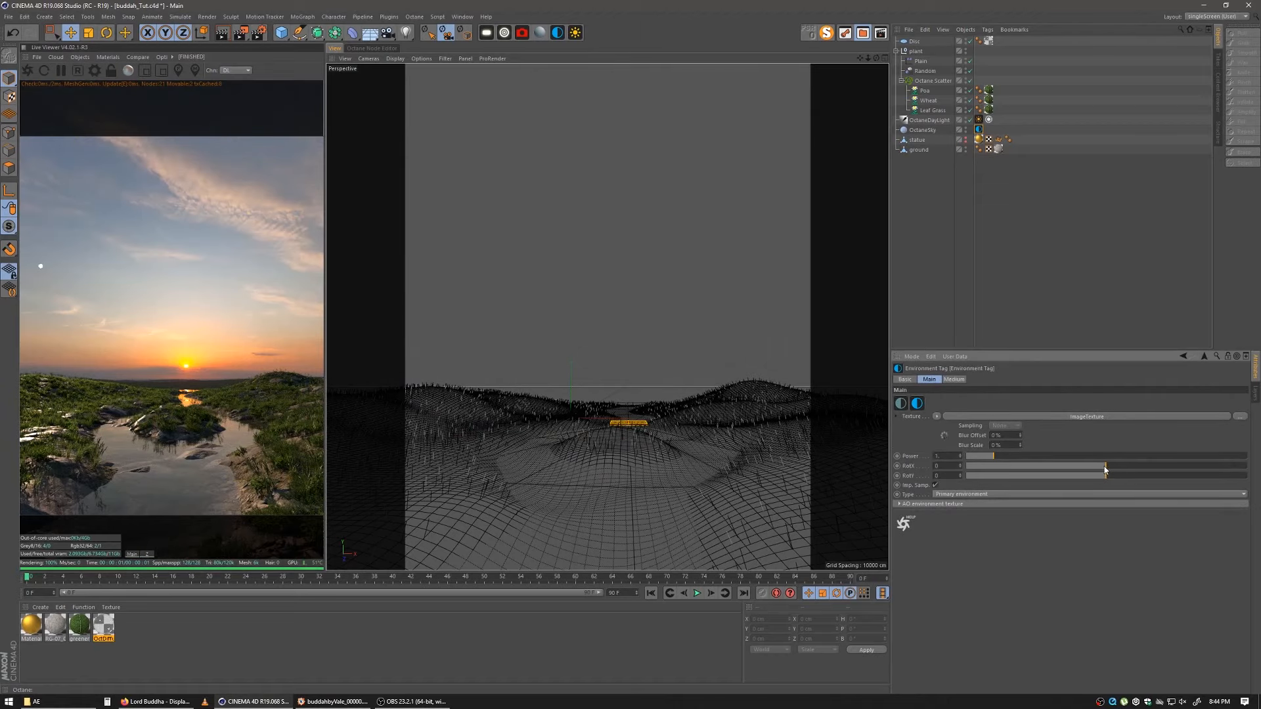
pyautogui.moveTo(1106, 468); pyautogui.dragTo(1121, 468)
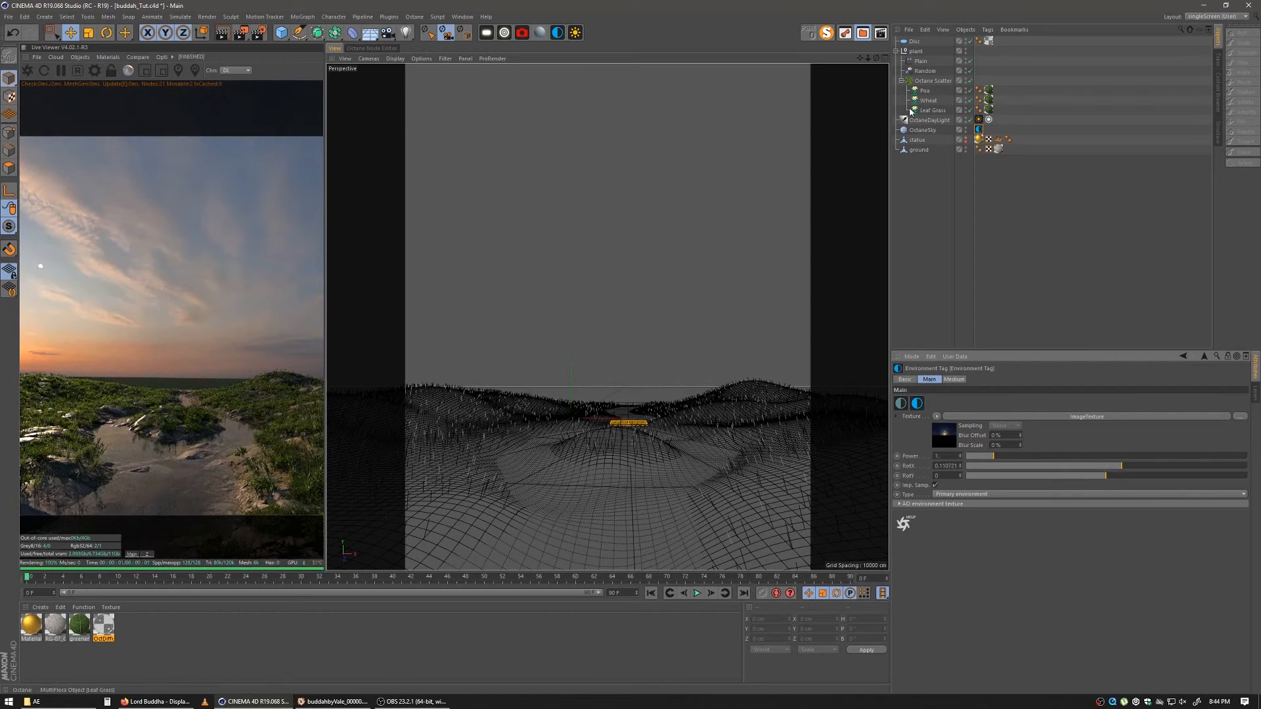
# Step: Rotate the OctaneDayLight object to about -134.7° heading, -23.8° pitch and -60.1° bank to redirect the sunlight
pyautogui.click(926, 120)
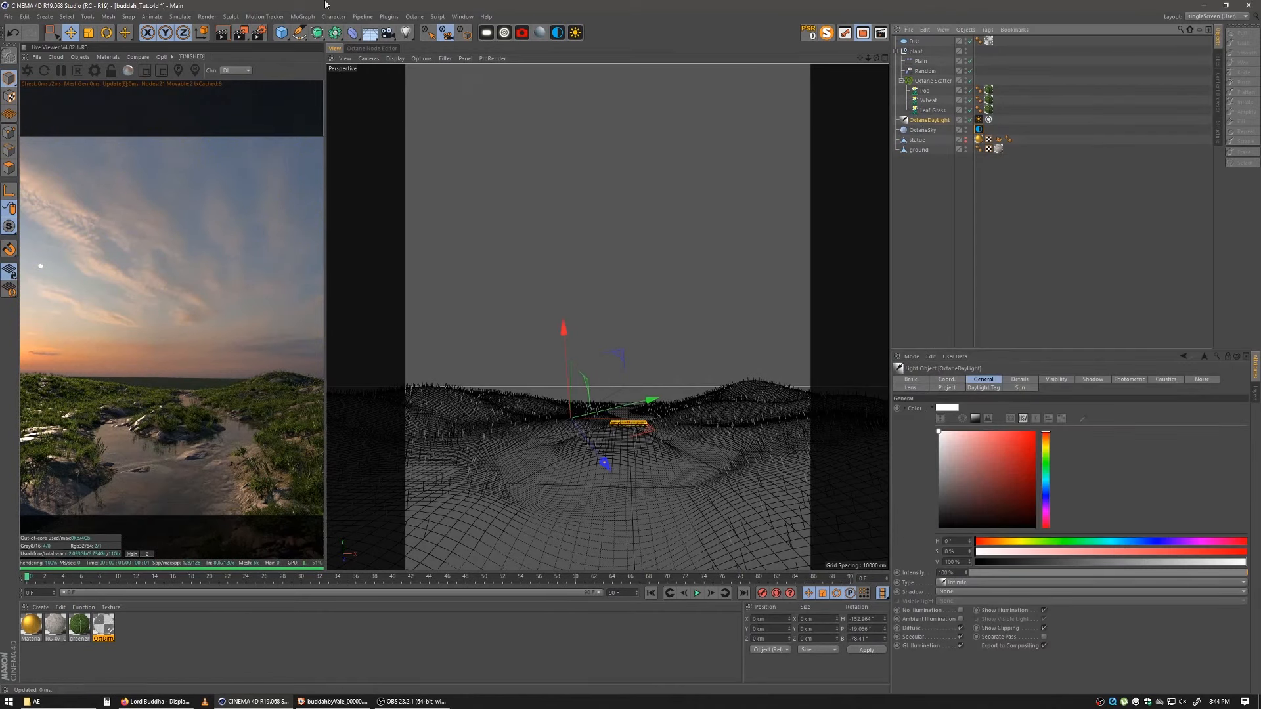
pyautogui.press('r')
pyautogui.moveTo(648, 467); pyautogui.dragTo(653, 469)
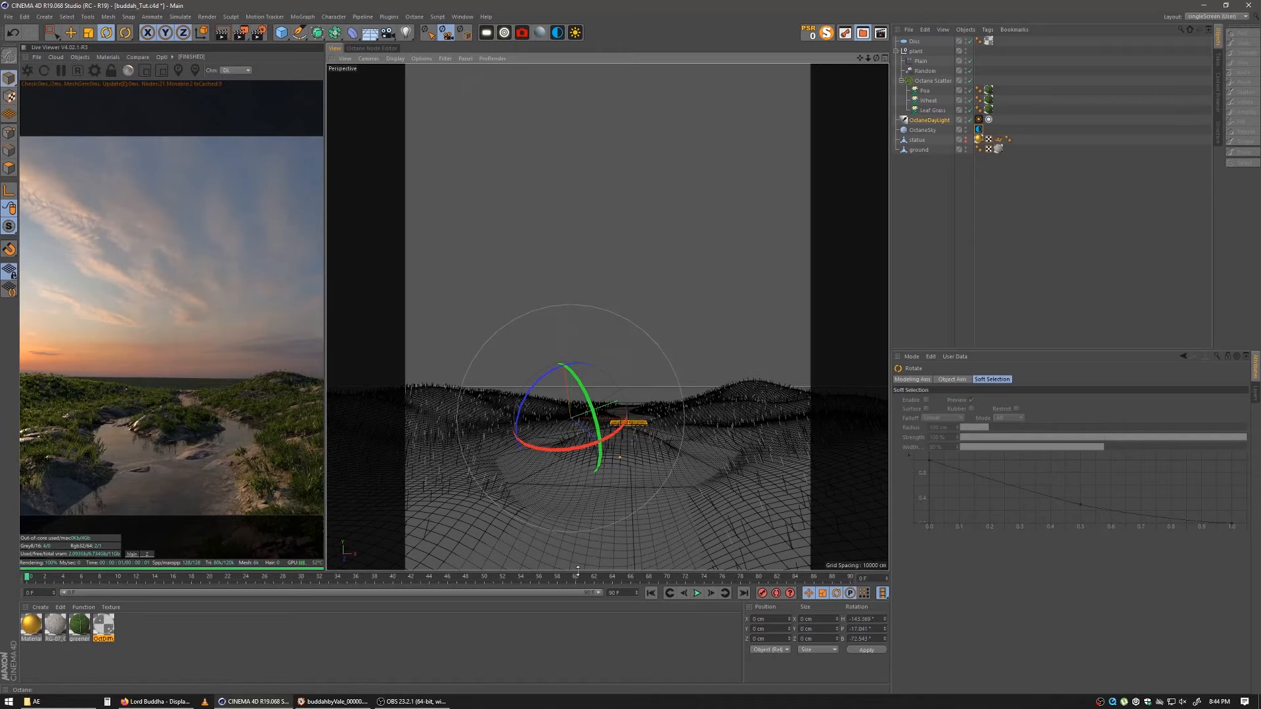
pyautogui.moveTo(605, 483)
pyautogui.mouseDown()
pyautogui.moveTo(645, 492)
pyautogui.moveTo(624, 488)
pyautogui.mouseUp()
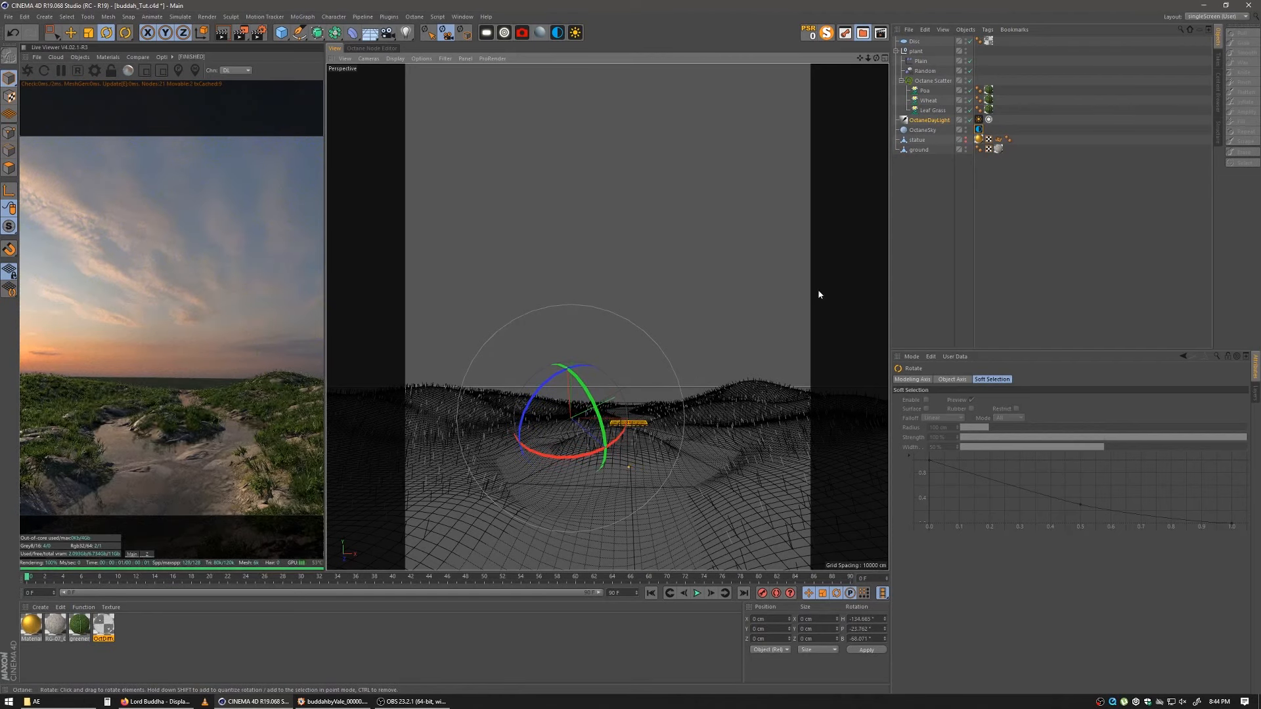
pyautogui.press('super')
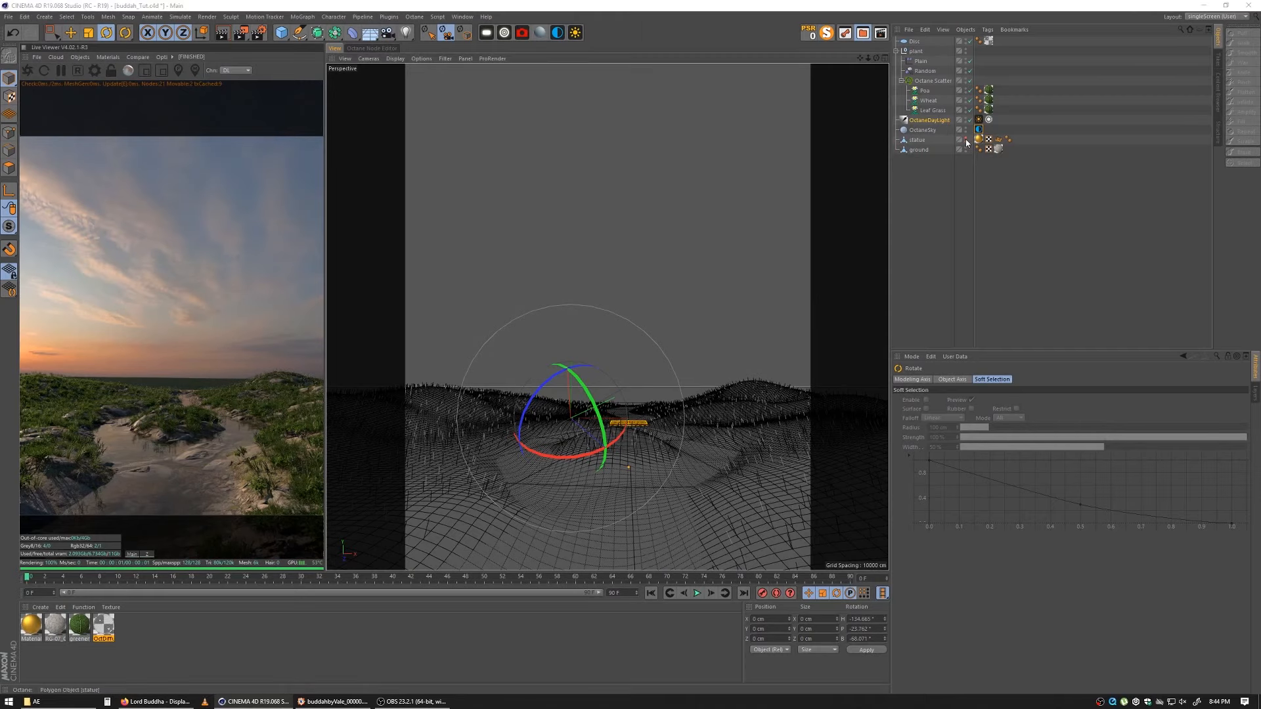
# Step: Make the hidden statue object visible in the viewport and render, and select it with the Move tool
pyautogui.click(963, 151)
pyautogui.click(965, 142)
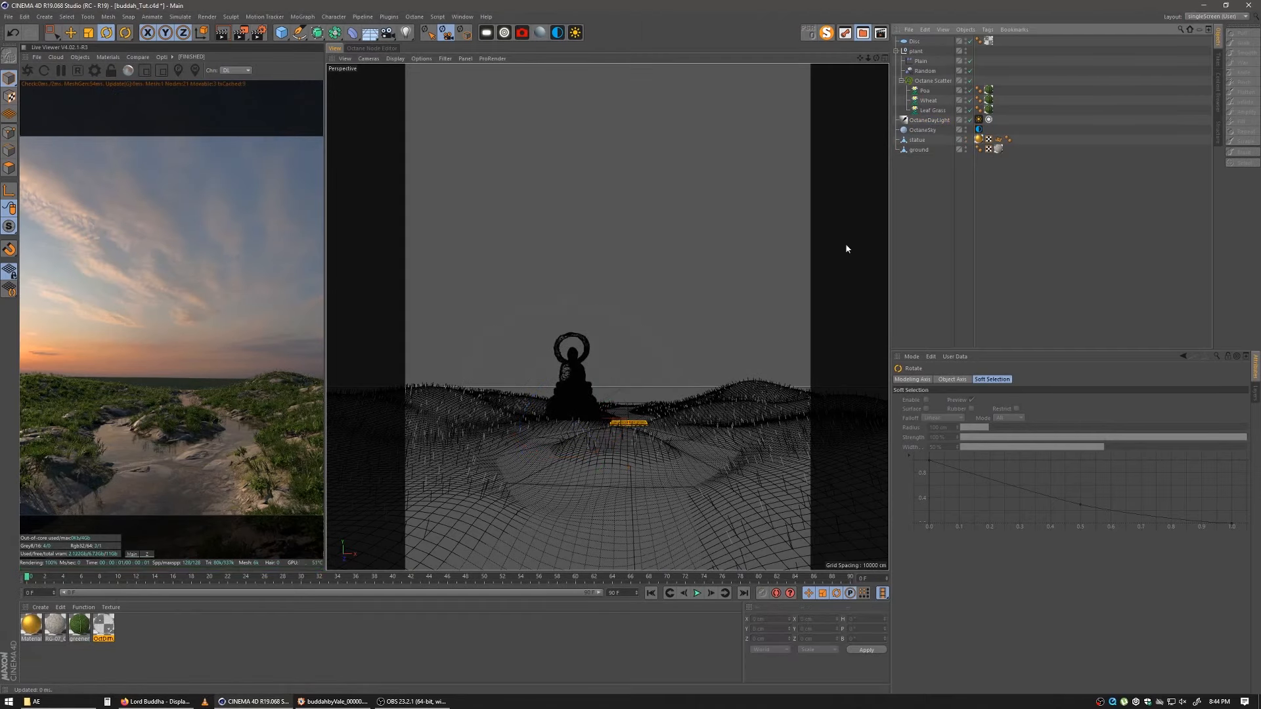
pyautogui.click(70, 37)
pyautogui.click(581, 407)
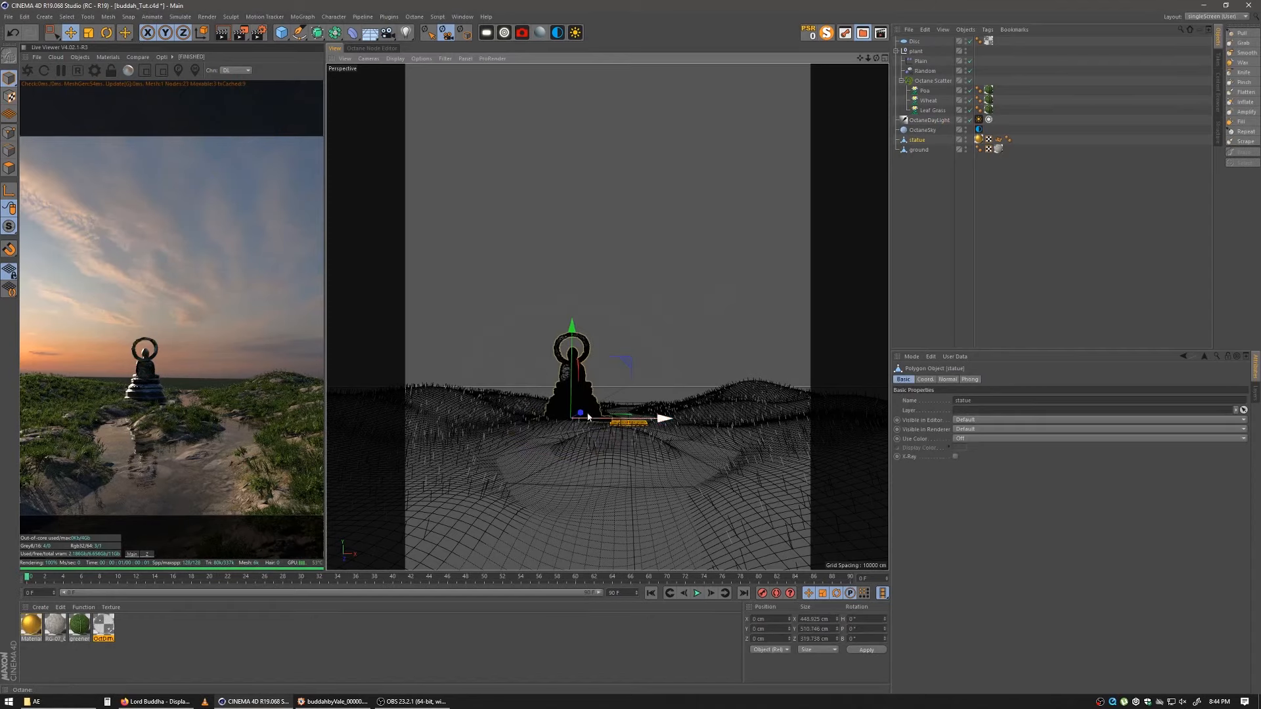
# Step: Move the statue toward the camera onto the path and rotate its heading to about -178° so it faces the viewer
pyautogui.moveTo(581, 414); pyautogui.dragTo(387, 385)
pyautogui.click(107, 32)
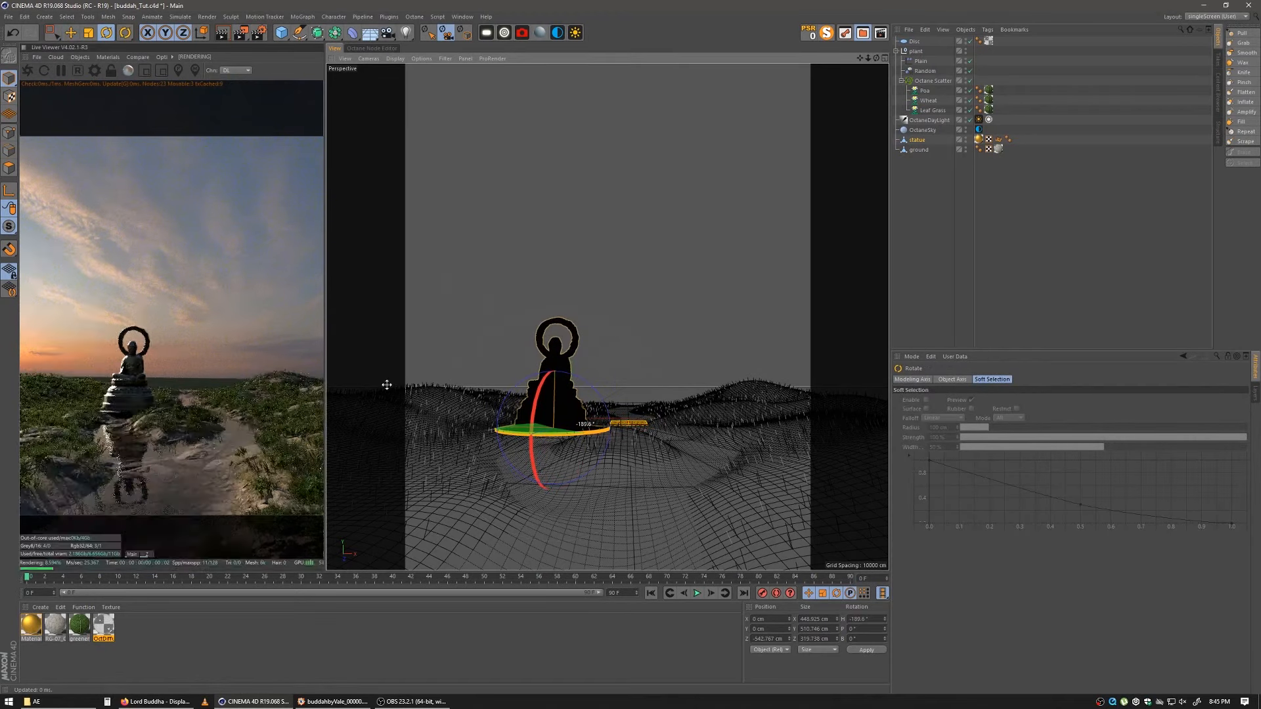
pyautogui.press('e')
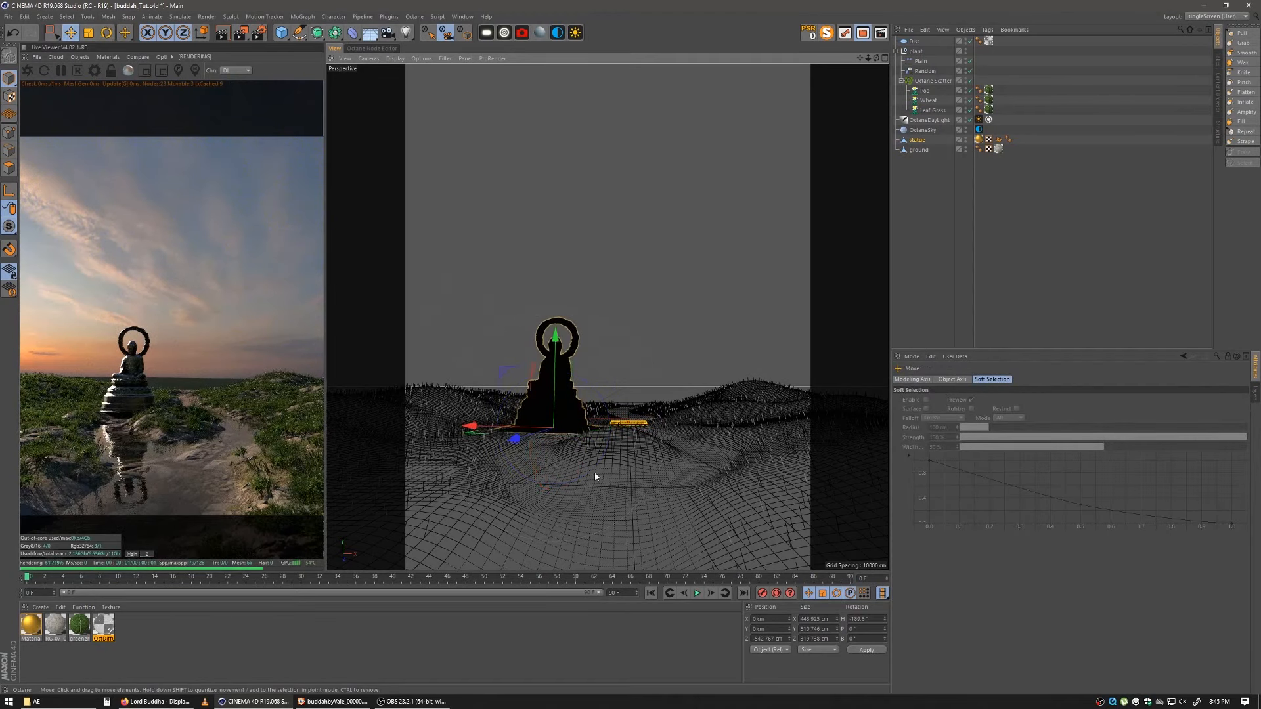
pyautogui.moveTo(542, 428); pyautogui.dragTo(594, 455)
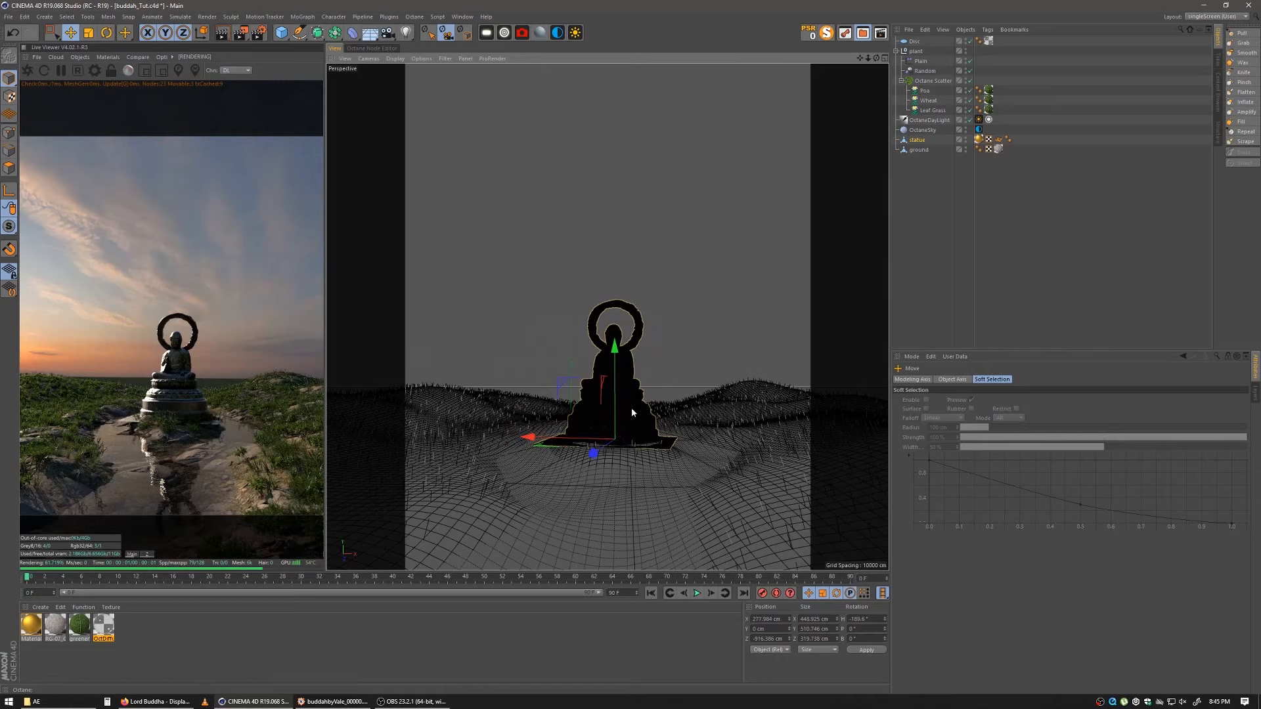
pyautogui.click(106, 32)
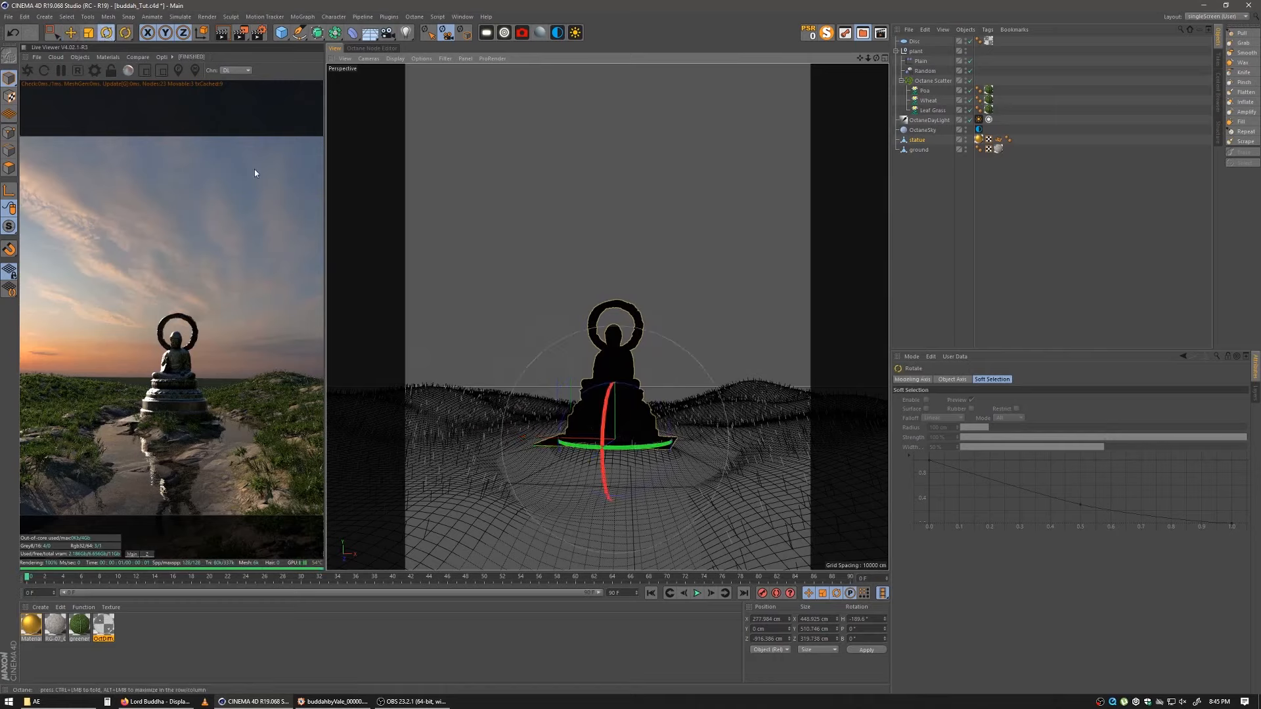
pyautogui.moveTo(578, 447)
pyautogui.mouseDown()
pyautogui.moveTo(602, 457)
pyautogui.moveTo(591, 458)
pyautogui.mouseUp()
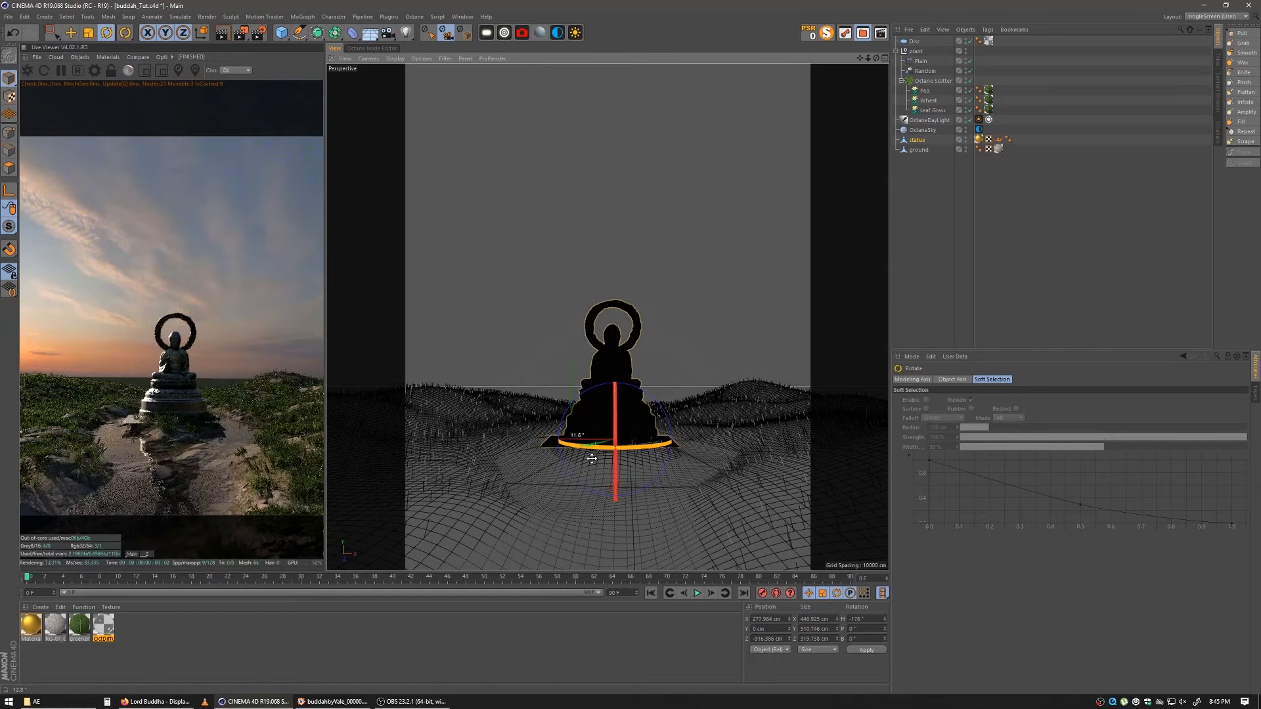
# Step: Lower the statue about 43 cm into the ground and nudge it along the path toward the middle of the frame
pyautogui.click(71, 32)
pyautogui.moveTo(617, 361); pyautogui.dragTo(617, 370)
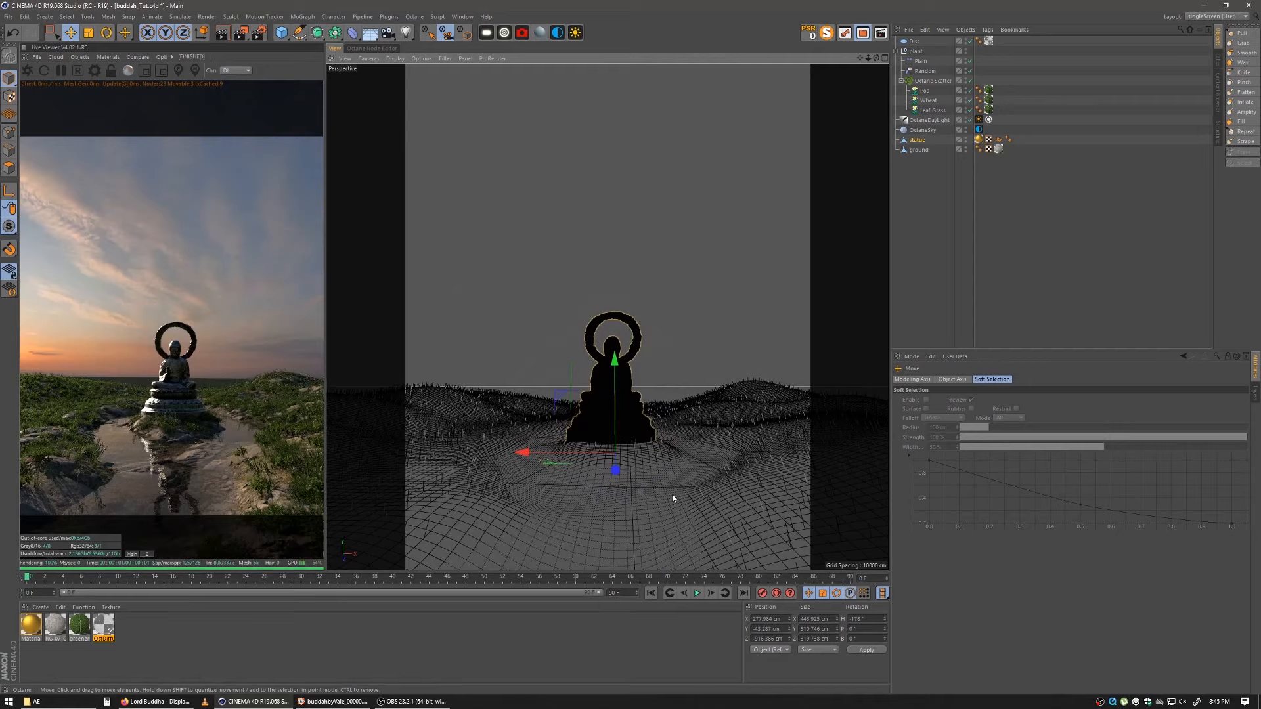
pyautogui.moveTo(615, 471); pyautogui.dragTo(593, 455)
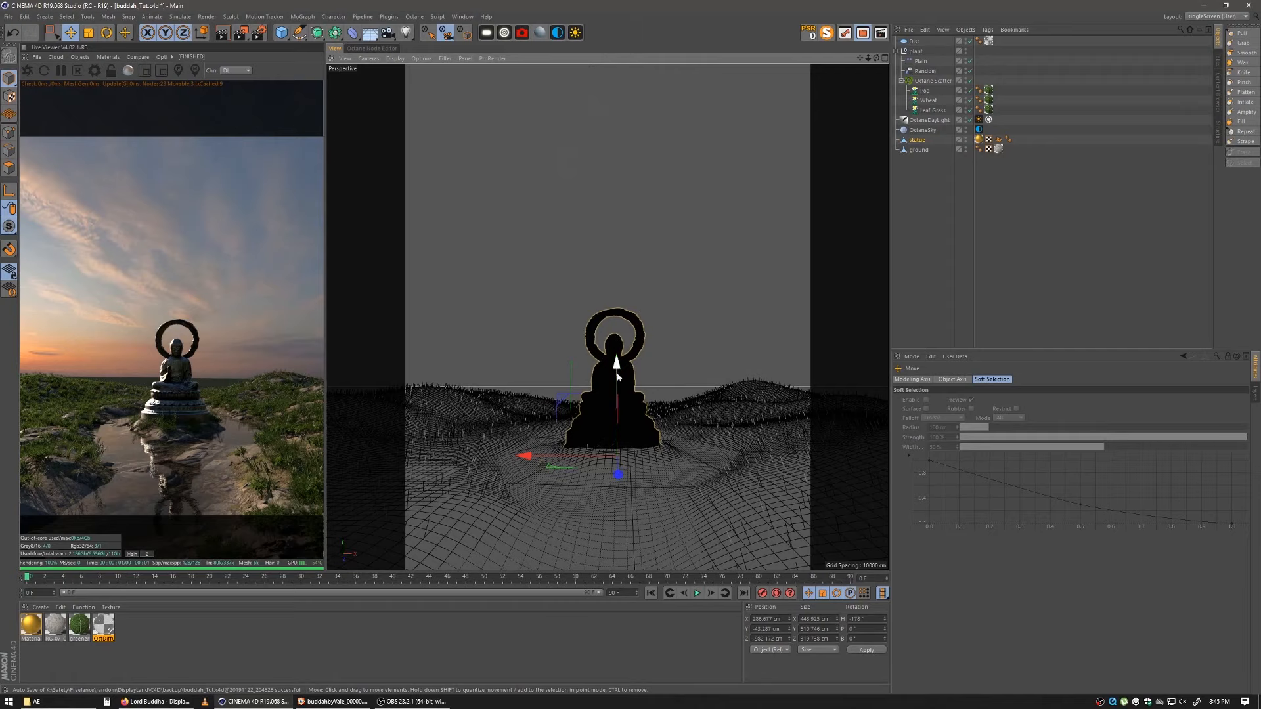
pyautogui.click(632, 402)
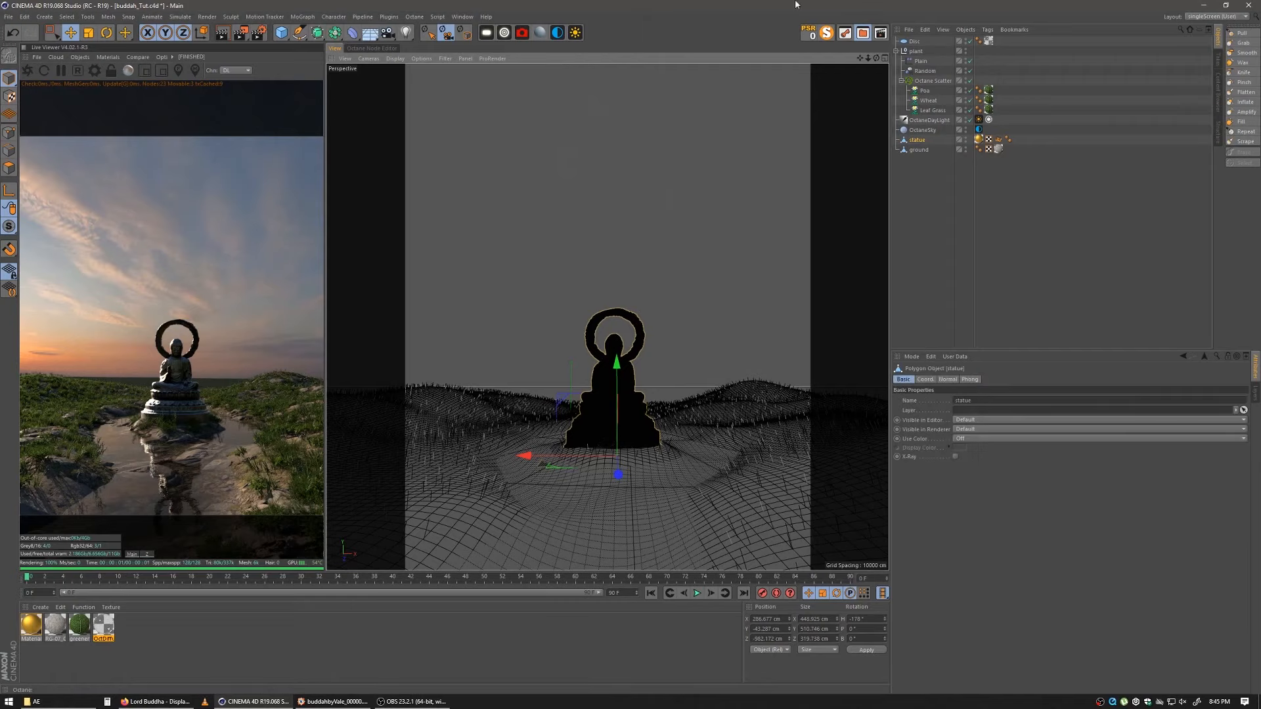
# Step: Add an Octane camera and look through it
pyautogui.click(924, 205)
pyautogui.click(517, 36)
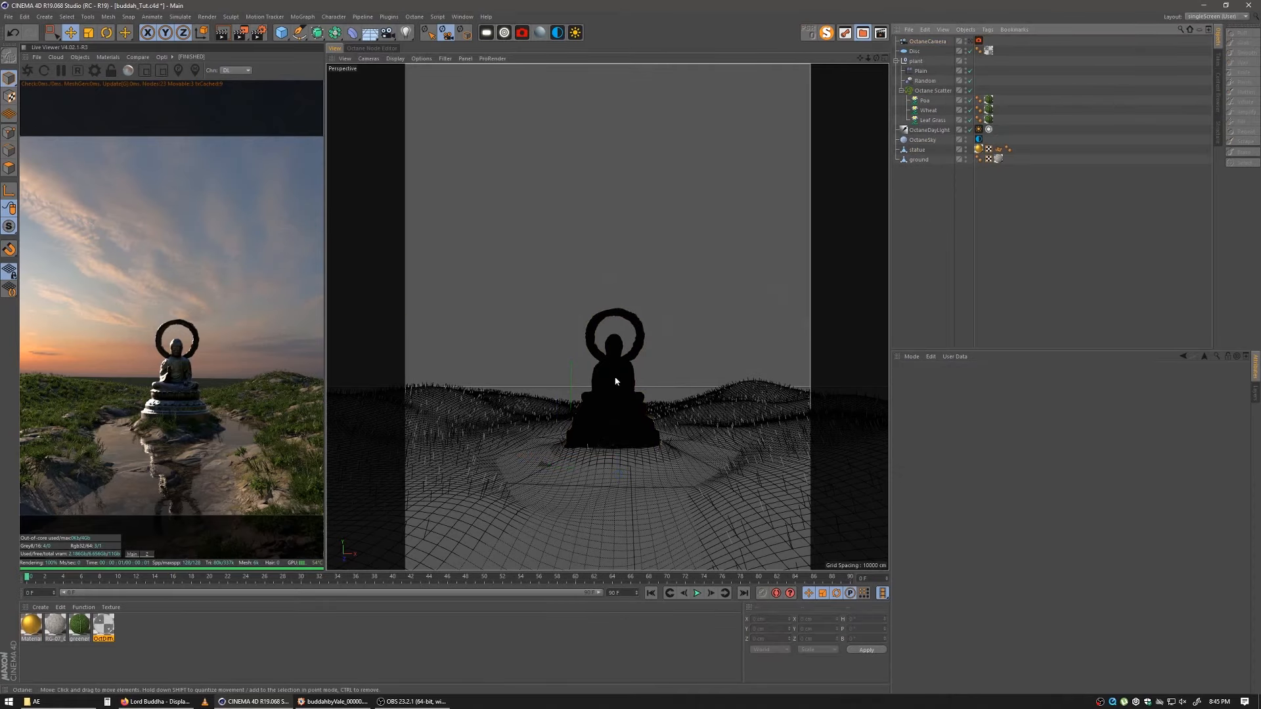
pyautogui.click(972, 42)
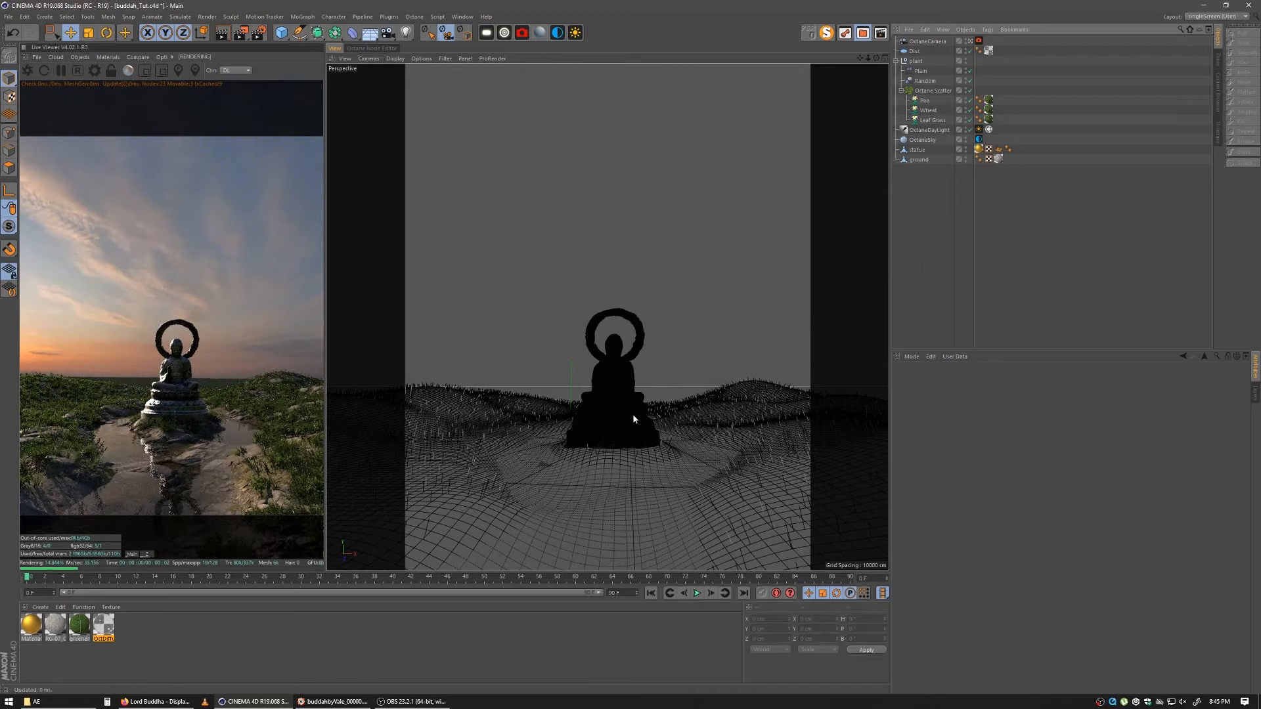
# Step: Reframe the Octane camera closer to the statue, placing it larger and higher above the reflecting water
pyautogui.moveTo(605, 408)
pyautogui.keyDown('alt'); pyautogui.mouseDown(button='middle')
pyautogui.moveTo(594, 379)
pyautogui.moveTo(609, 388)
pyautogui.mouseUp(button='middle'); pyautogui.keyUp('alt')
pyautogui.keyDown('alt'); pyautogui.moveTo(608, 388); pyautogui.dragTo(613, 385, button='right'); pyautogui.keyUp('alt')
pyautogui.keyDown('alt'); pyautogui.moveTo(613, 385); pyautogui.dragTo(611, 380, button='middle'); pyautogui.keyUp('alt')
pyautogui.keyDown('alt'); pyautogui.moveTo(600, 376); pyautogui.dragTo(603, 374, button='right'); pyautogui.keyUp('alt')
pyautogui.keyDown('alt'); pyautogui.moveTo(603, 379); pyautogui.dragTo(603, 371, button='middle'); pyautogui.keyUp('alt')
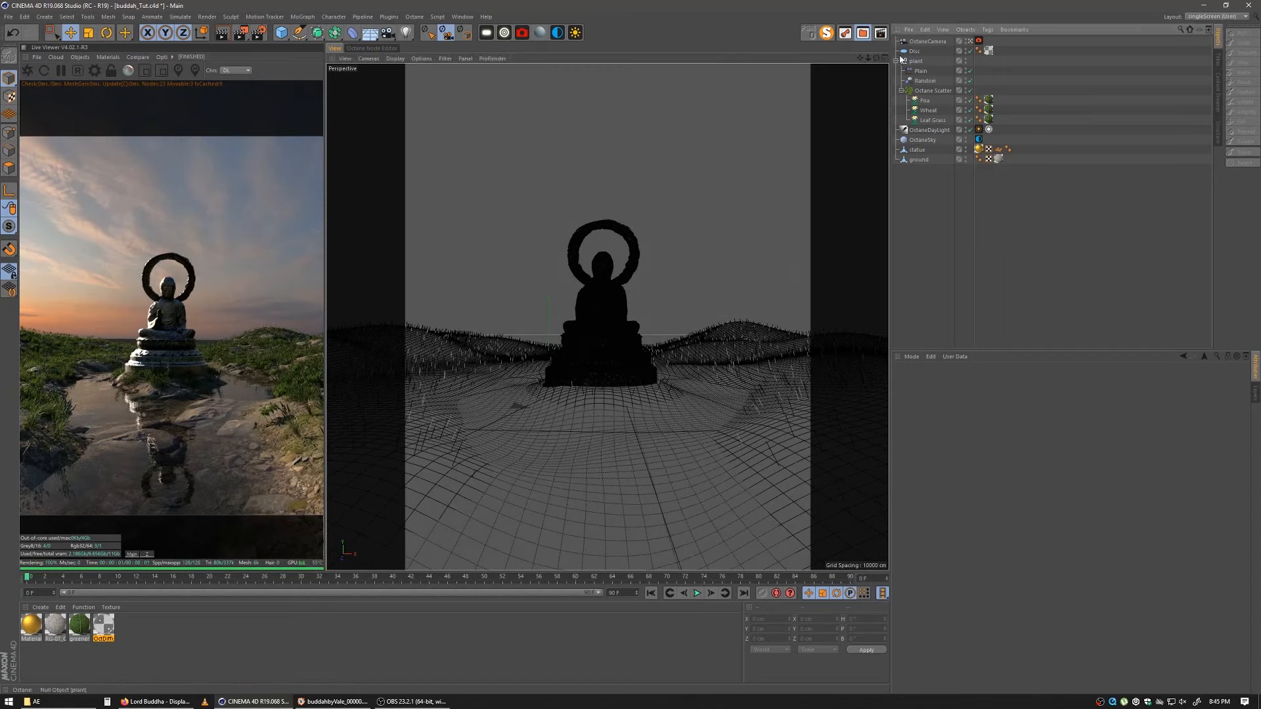
# Step: Add an Octane area light and place it directly in front of the statue
pyautogui.click(921, 42)
pyautogui.click(504, 33)
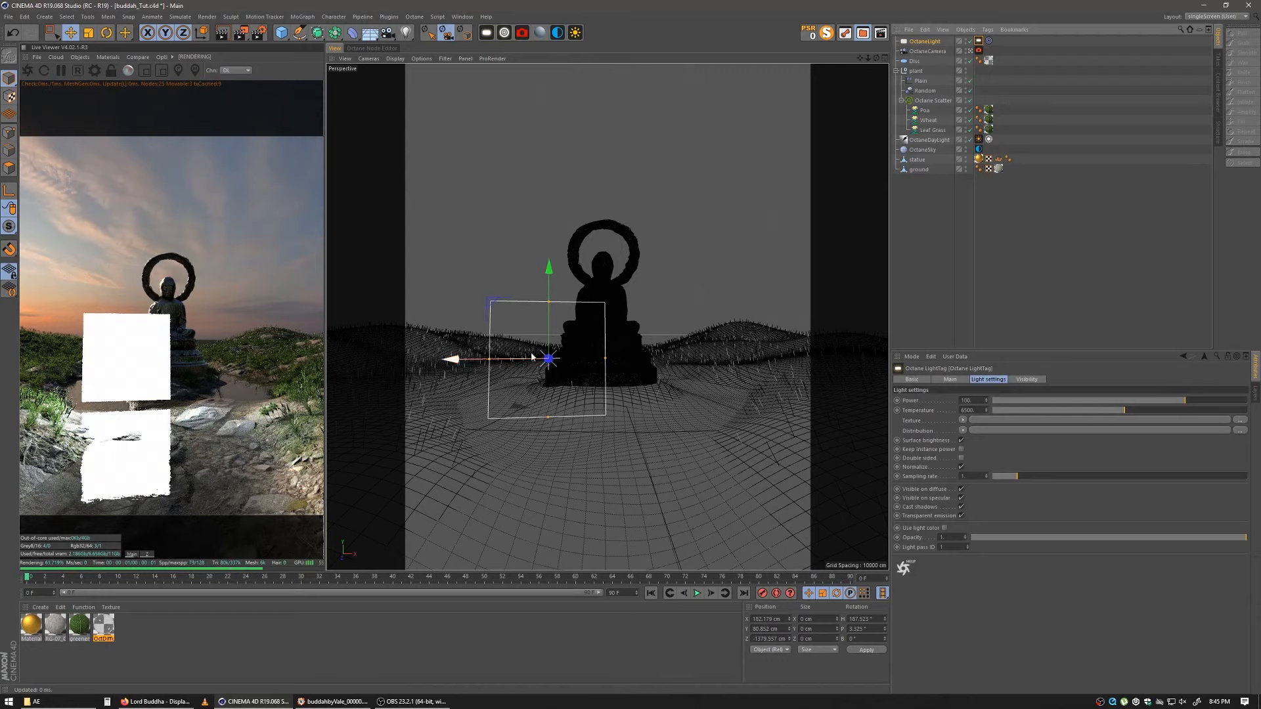
pyautogui.moveTo(535, 408); pyautogui.dragTo(582, 365)
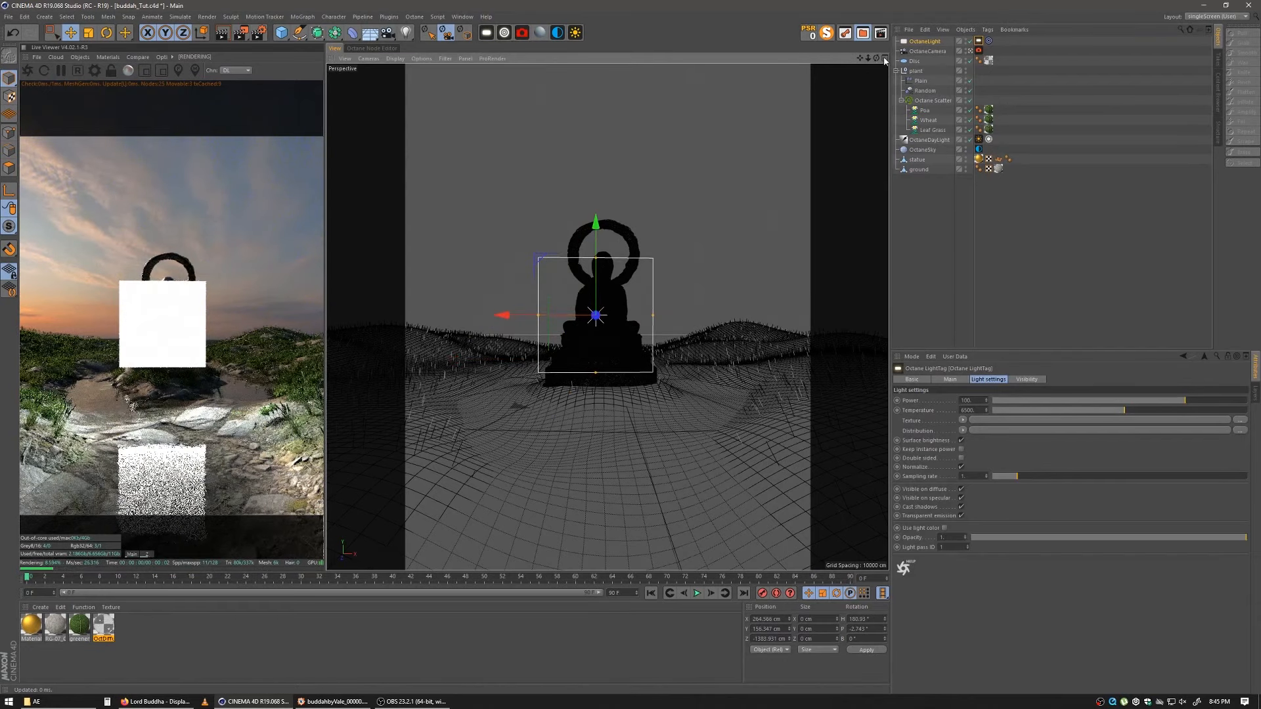
# Step: Using the four-view layout, raise the area light and move it out of frame to the statue's right, aimed at the statue
pyautogui.click(884, 59)
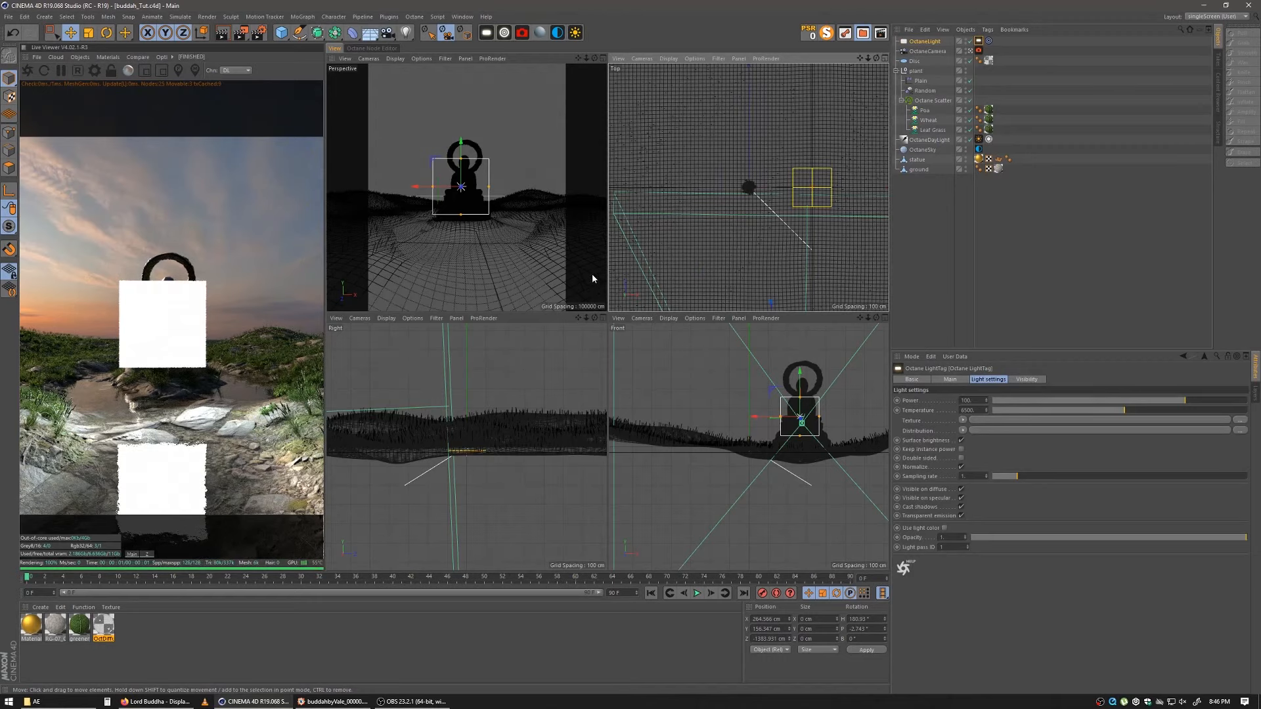
pyautogui.scroll(-8, 751, 234)
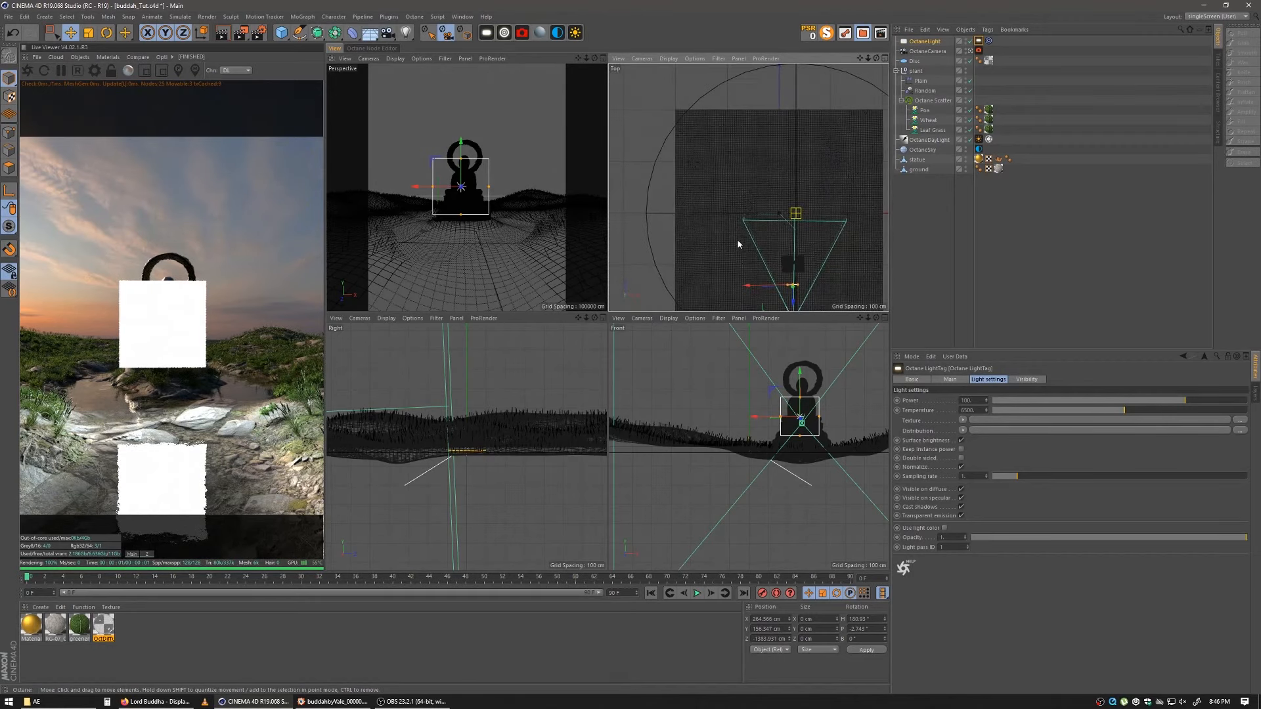
pyautogui.moveTo(818, 245); pyautogui.dragTo(749, 144)
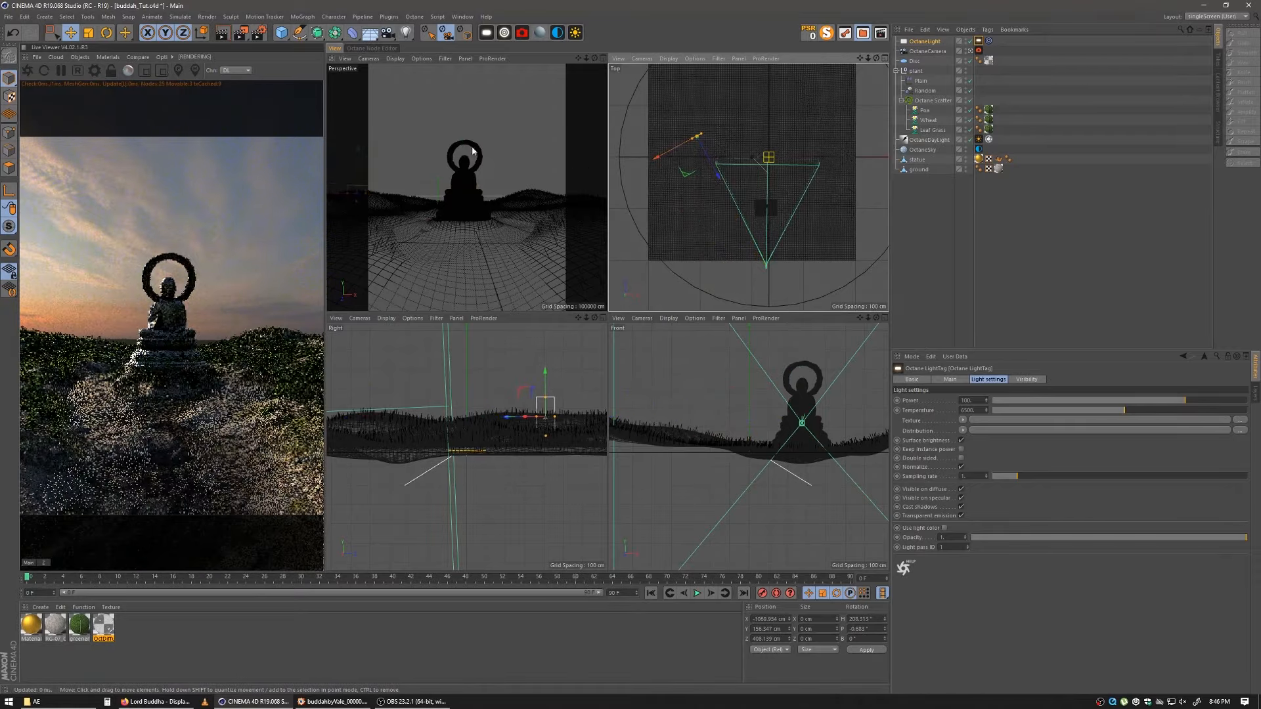
pyautogui.moveTo(468, 150); pyautogui.dragTo(444, 105)
pyautogui.moveTo(419, 145); pyautogui.dragTo(657, 152)
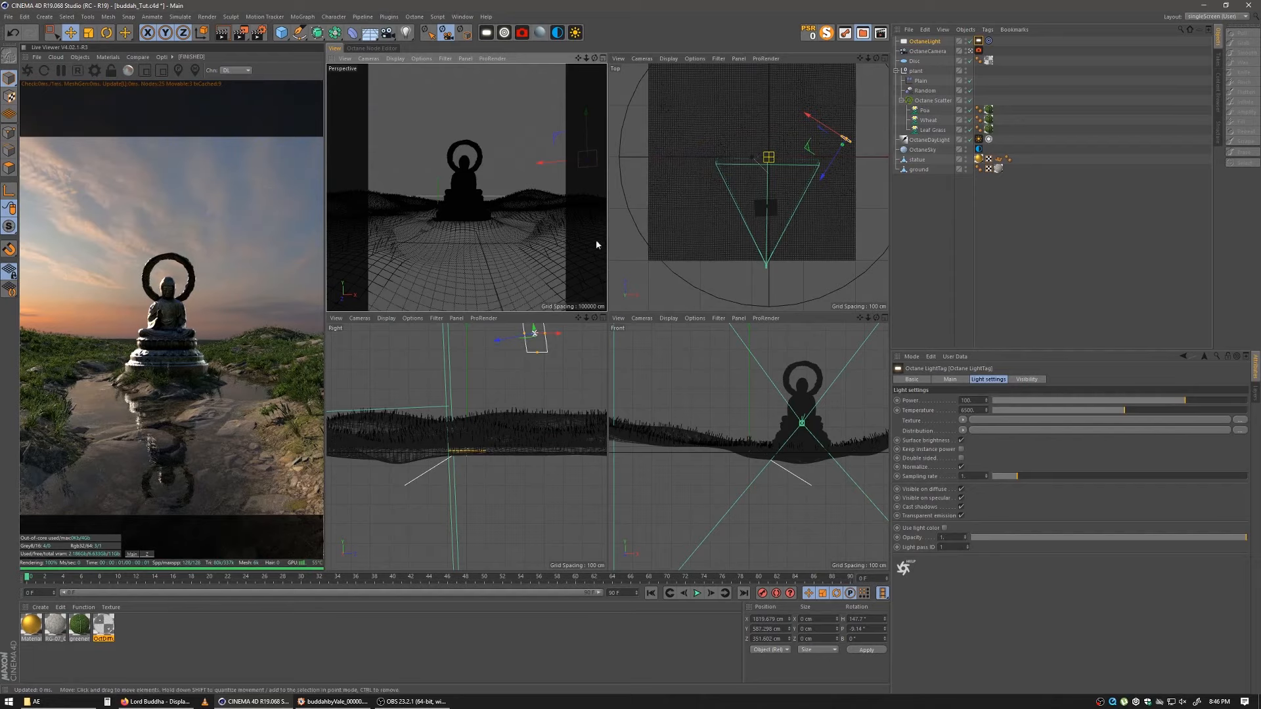
pyautogui.moveTo(861, 182); pyautogui.dragTo(849, 200)
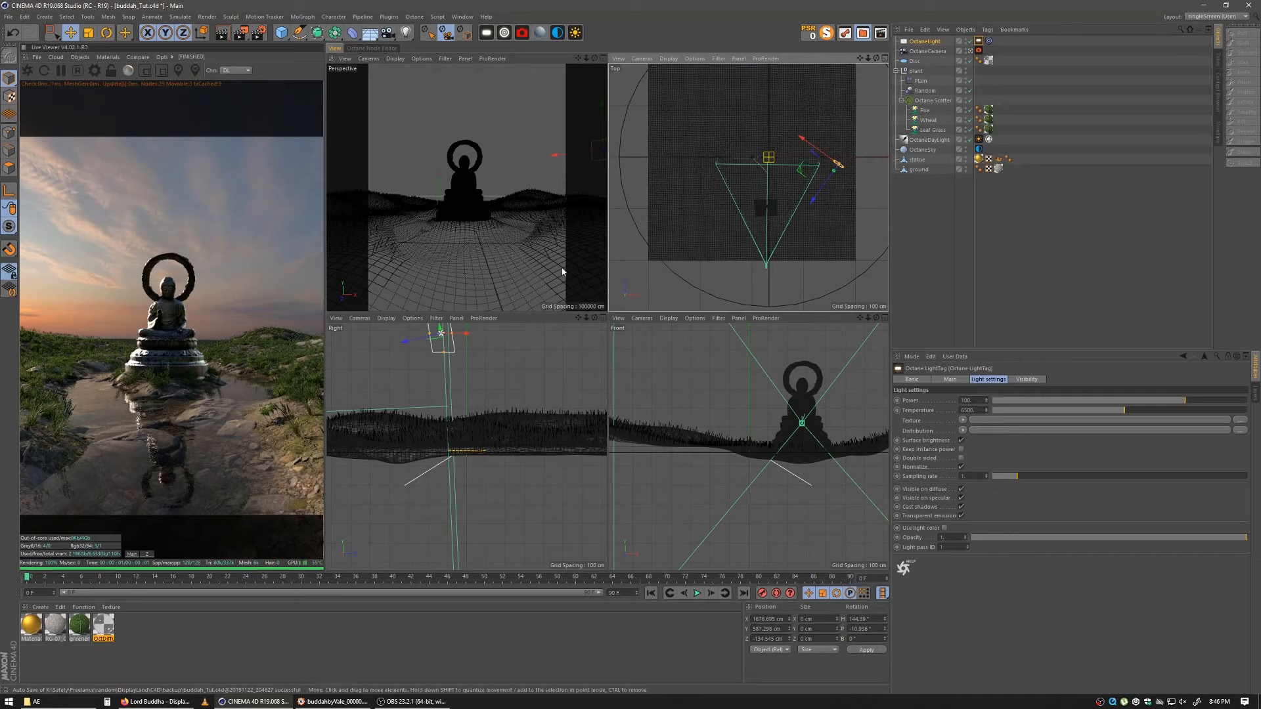
# Step: Duplicate the area light and place the copy high above the statue, slightly toward the camera
pyautogui.scroll(-3, 836, 400)
pyautogui.keyDown('alt'); pyautogui.moveTo(819, 407); pyautogui.dragTo(660, 459, button='middle'); pyautogui.keyUp('alt')
pyautogui.scroll(-3, 829, 444)
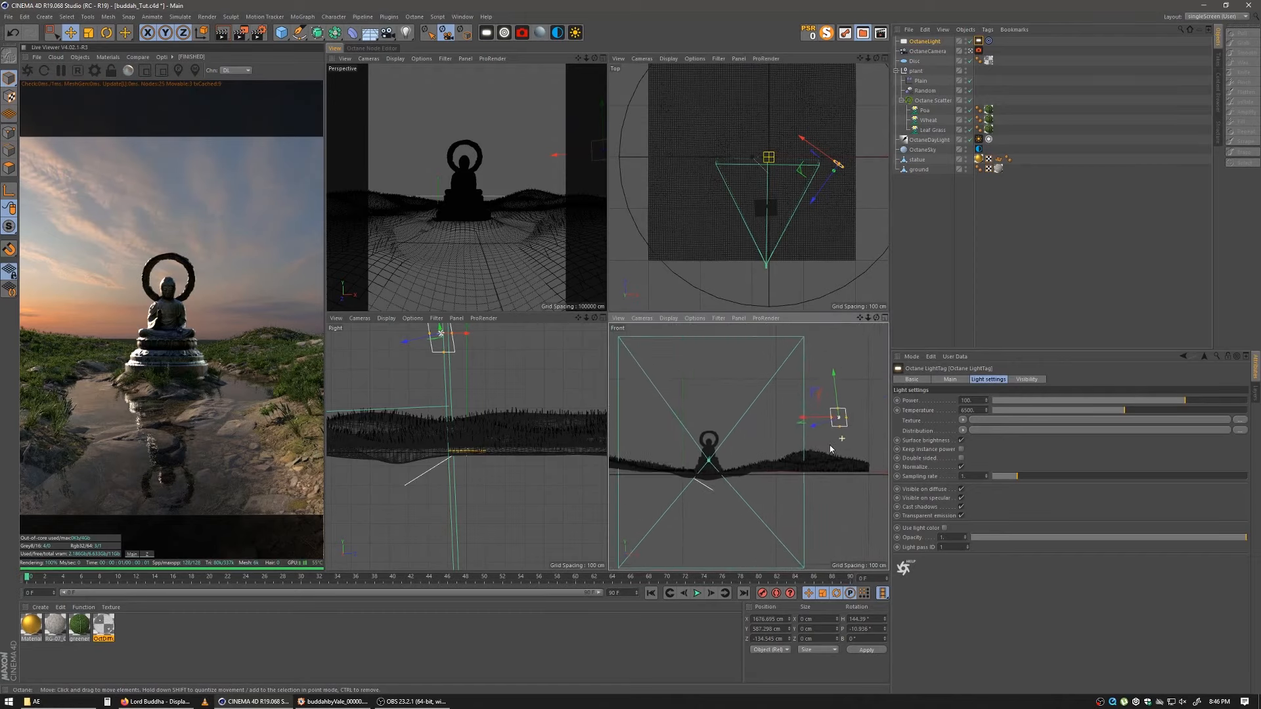
pyautogui.keyDown('alt'); pyautogui.moveTo(830, 443); pyautogui.dragTo(823, 455, button='middle'); pyautogui.keyUp('alt')
pyautogui.keyDown('ctrl'); pyautogui.moveTo(838, 440); pyautogui.dragTo(719, 338); pyautogui.keyUp('ctrl')
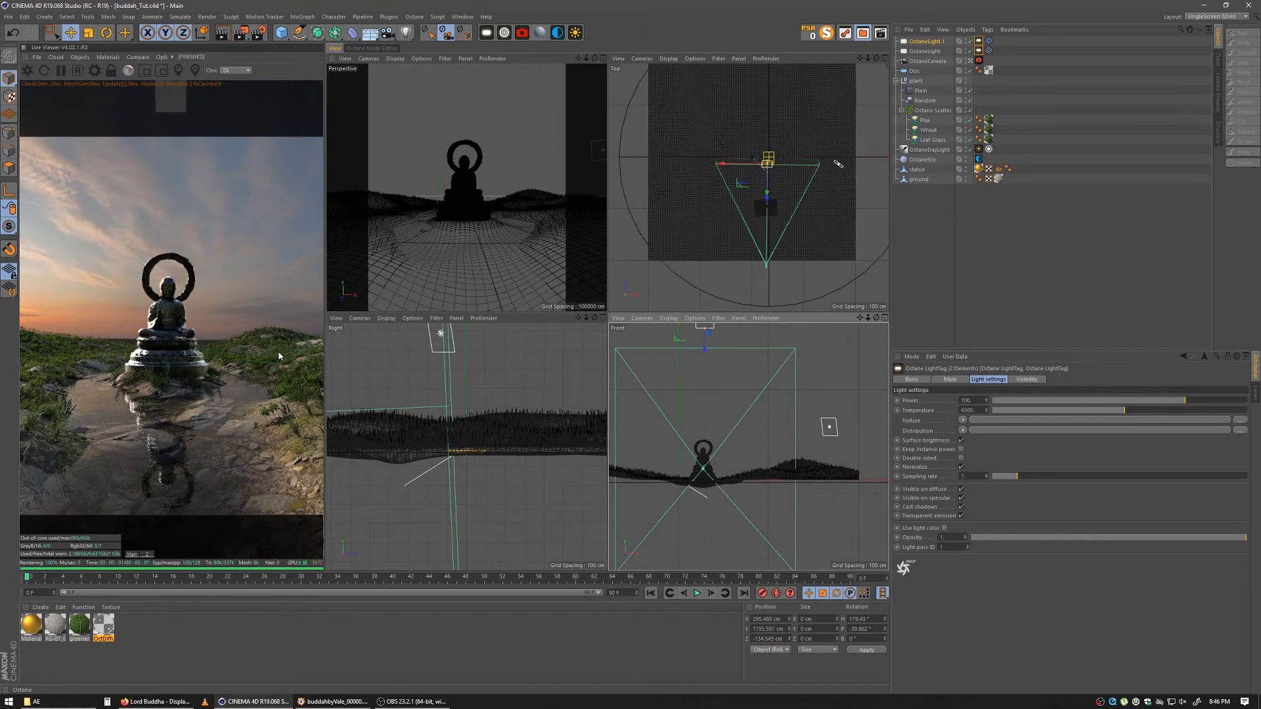
pyautogui.moveTo(783, 123); pyautogui.dragTo(779, 164)
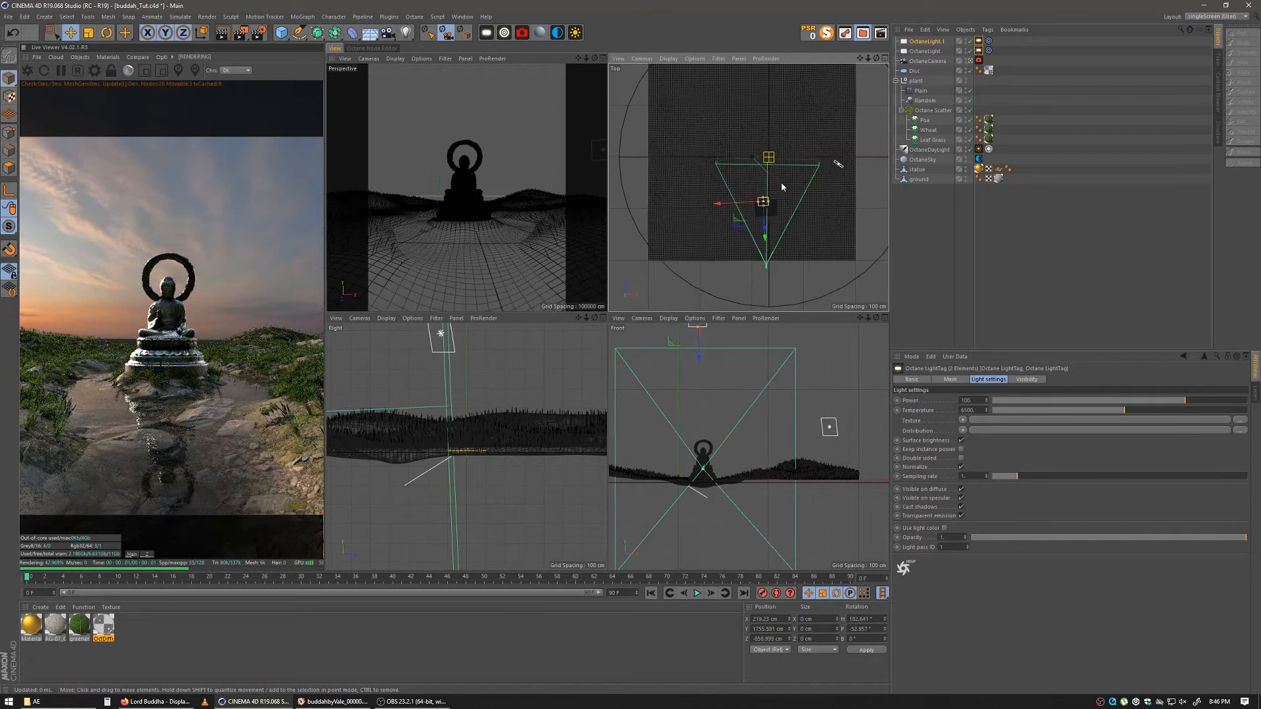
# Step: Set the temperature of both area lights to about 4712 and slightly re-angle the camera on the statue
pyautogui.click(979, 43)
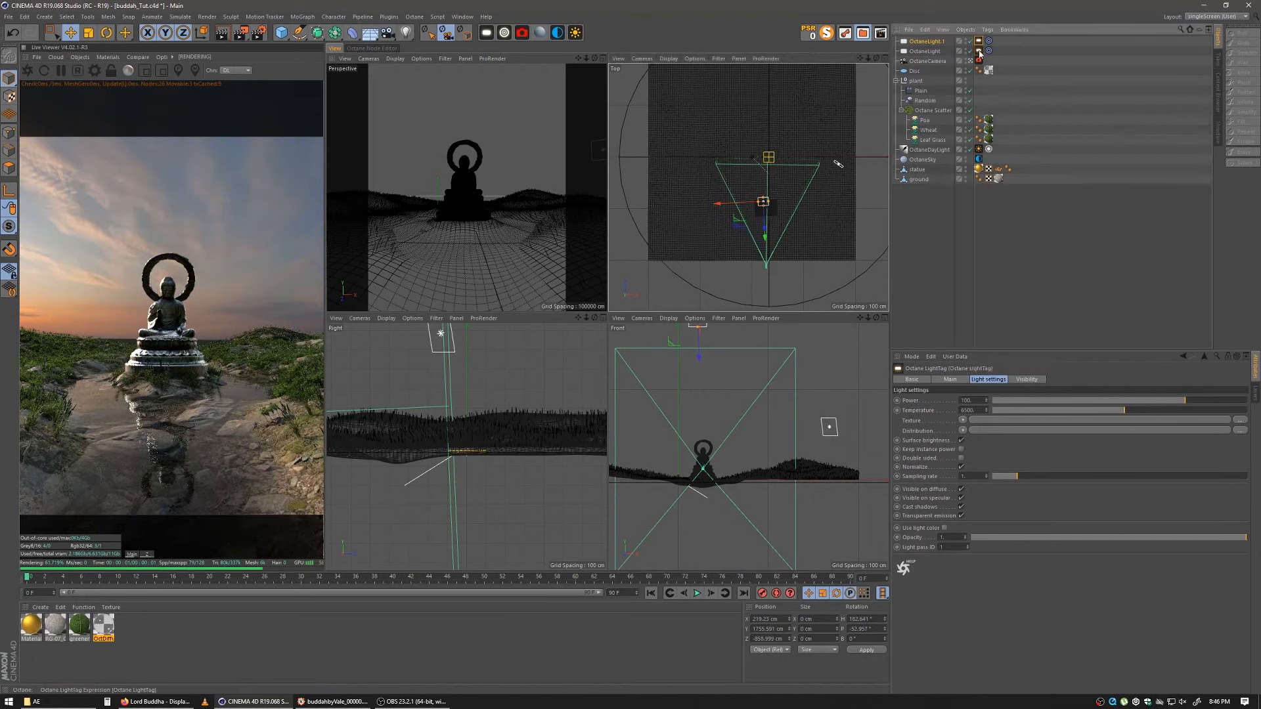
pyautogui.keyDown('ctrl'); pyautogui.click(980, 52); pyautogui.keyUp('ctrl')
pyautogui.moveTo(1117, 412); pyautogui.dragTo(1085, 416)
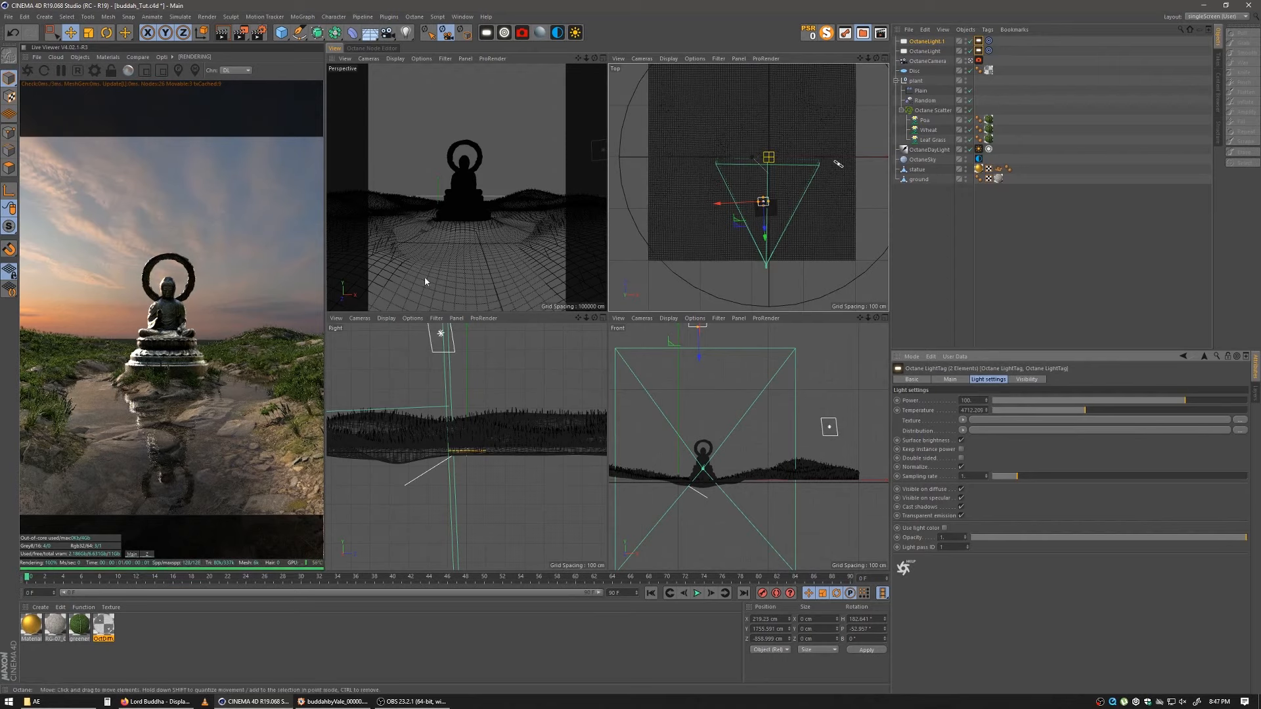
pyautogui.keyDown('alt'); pyautogui.moveTo(480, 236); pyautogui.dragTo(467, 226); pyautogui.keyUp('alt')
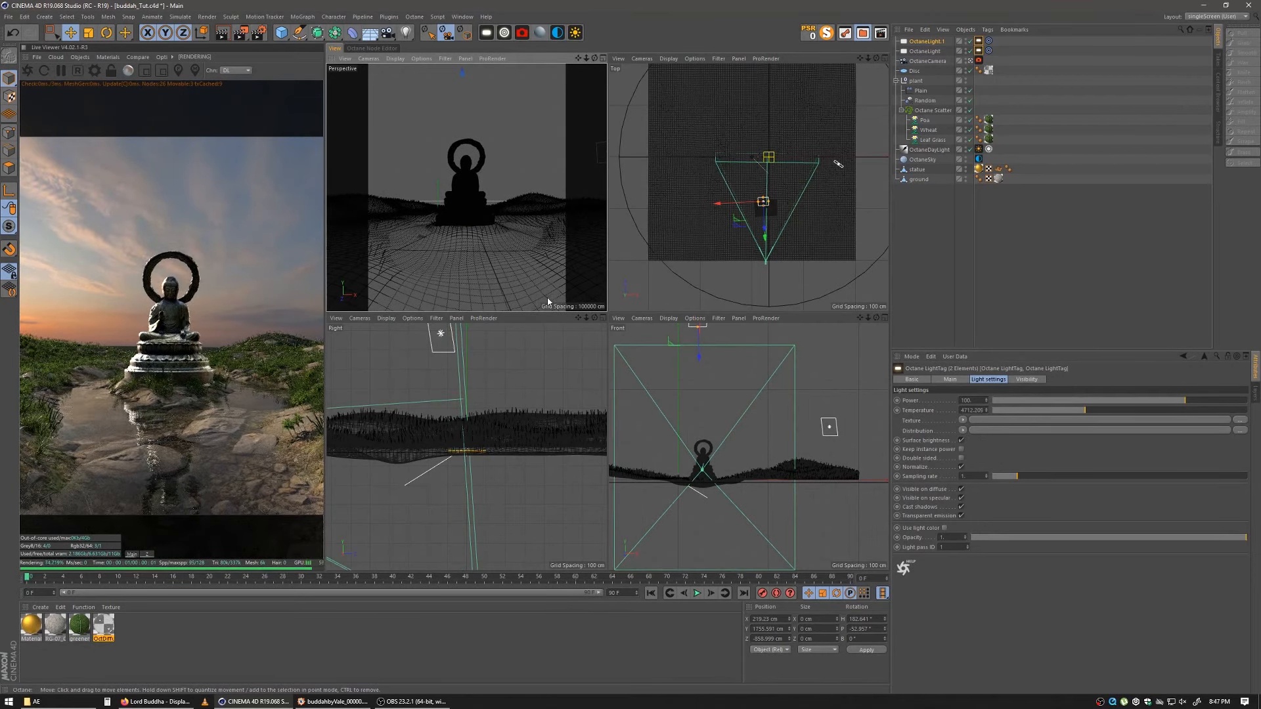
# Step: Duplicate the plant group and delete the Pea, Wheat and Leaf Grass objects from the copy's Octane Scatter
pyautogui.click(894, 83)
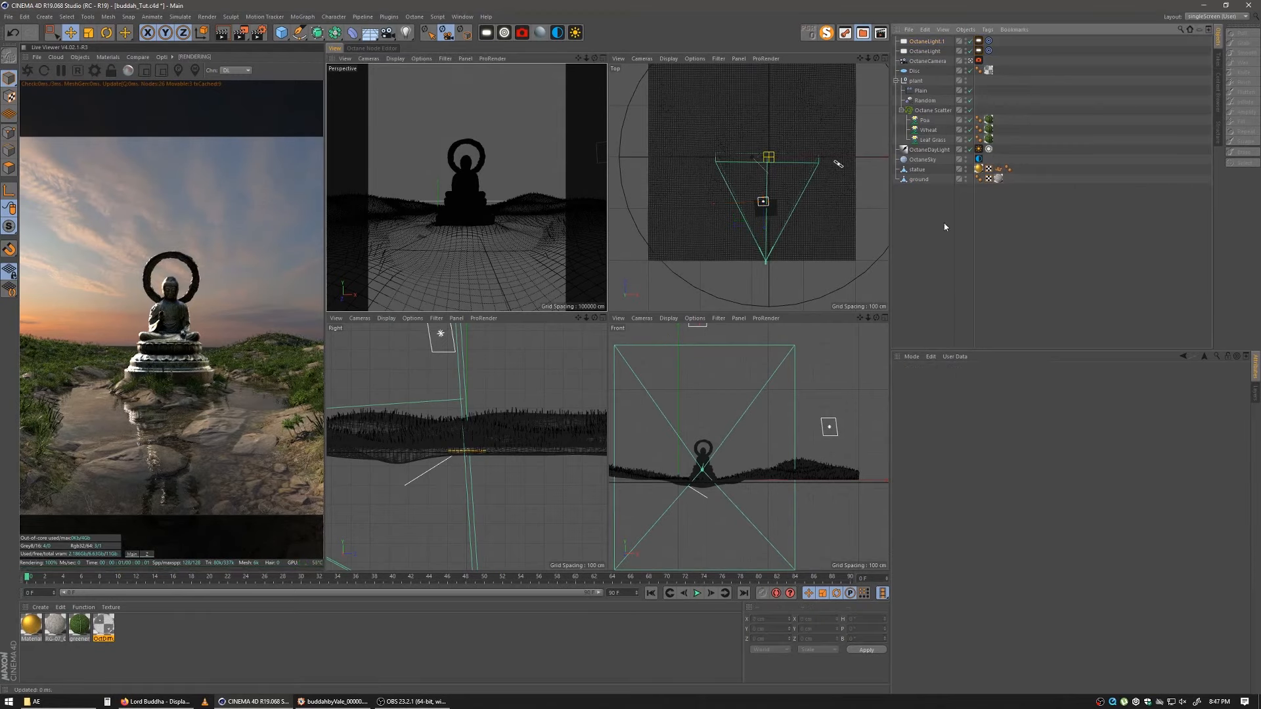
pyautogui.click(895, 80)
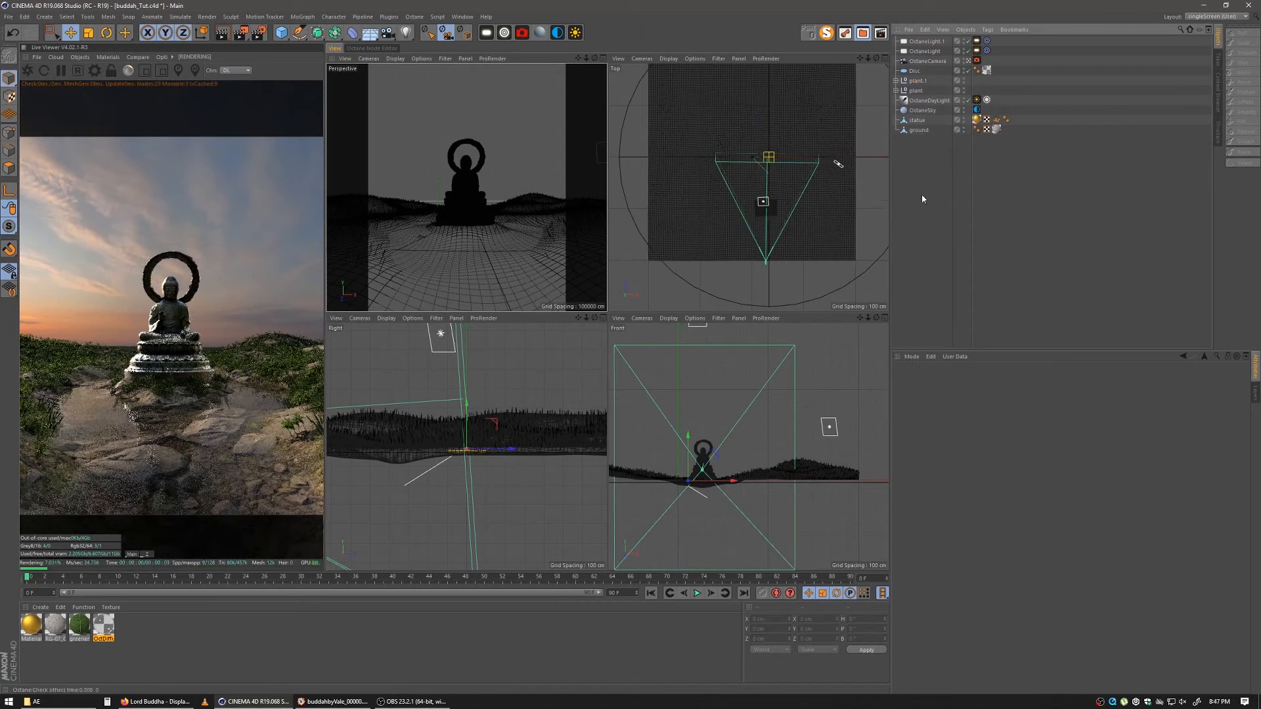
pyautogui.hotkey('ctrl', 'v')
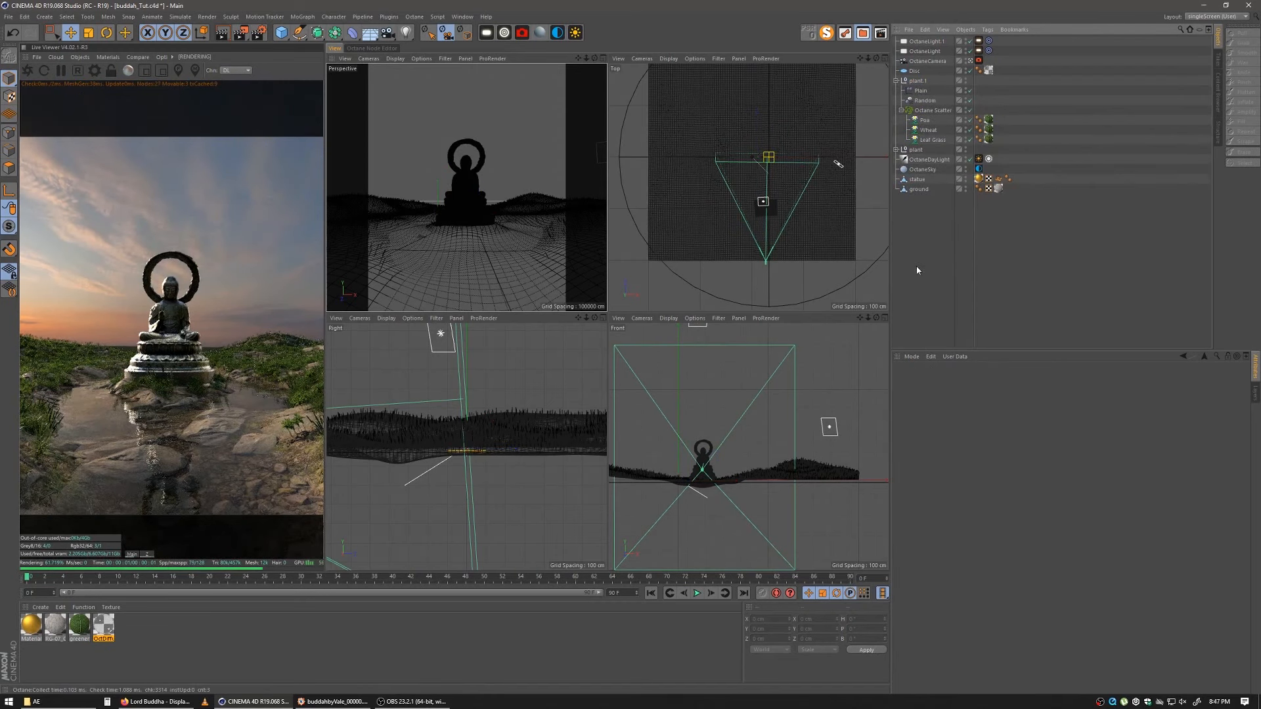
pyautogui.click(923, 120)
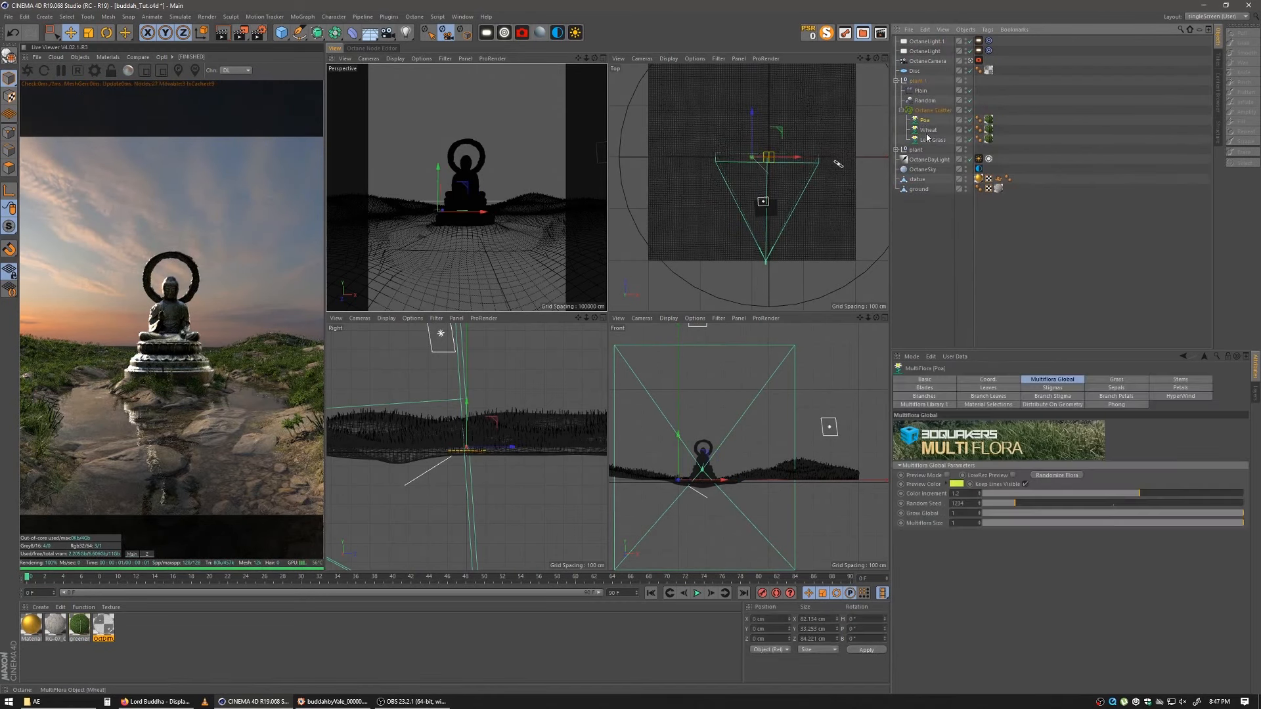
pyautogui.keyDown('shift'); pyautogui.click(930, 139); pyautogui.keyUp('shift')
pyautogui.press('Delete')
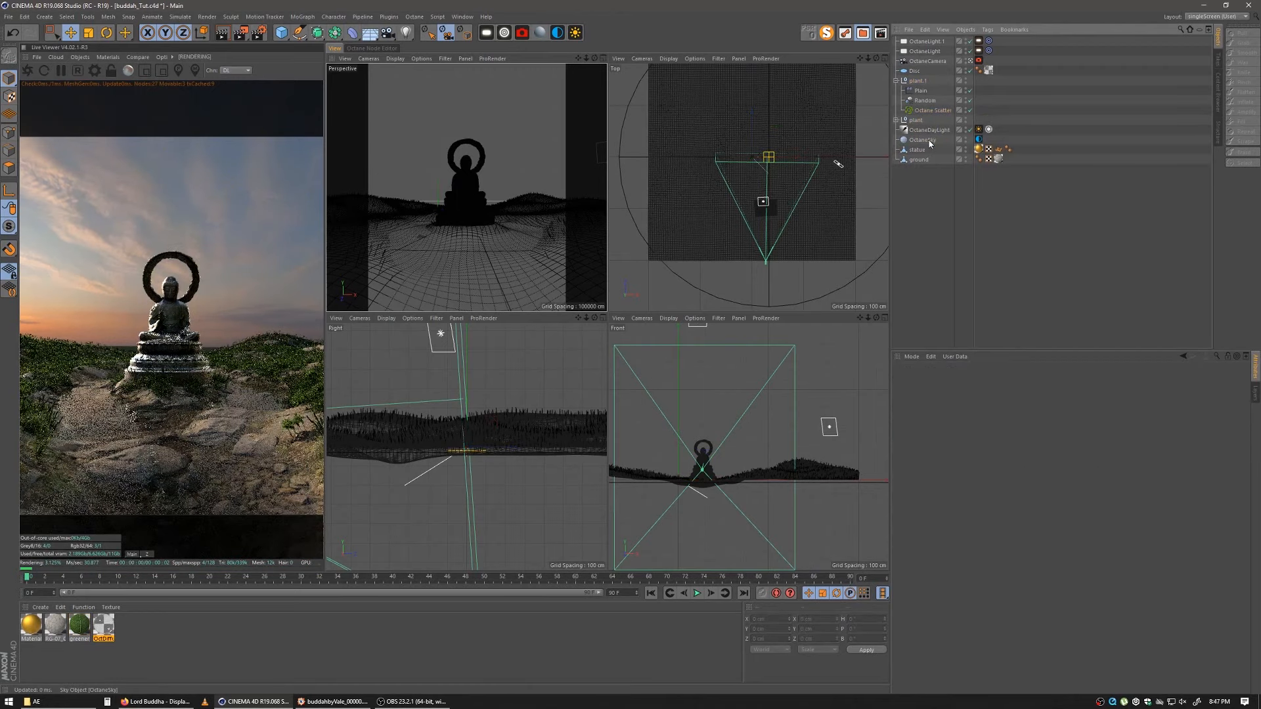
# Step: Add a Forester Tree and make it a child of the Octane Scatter in the copied plant group
pyautogui.click(389, 17)
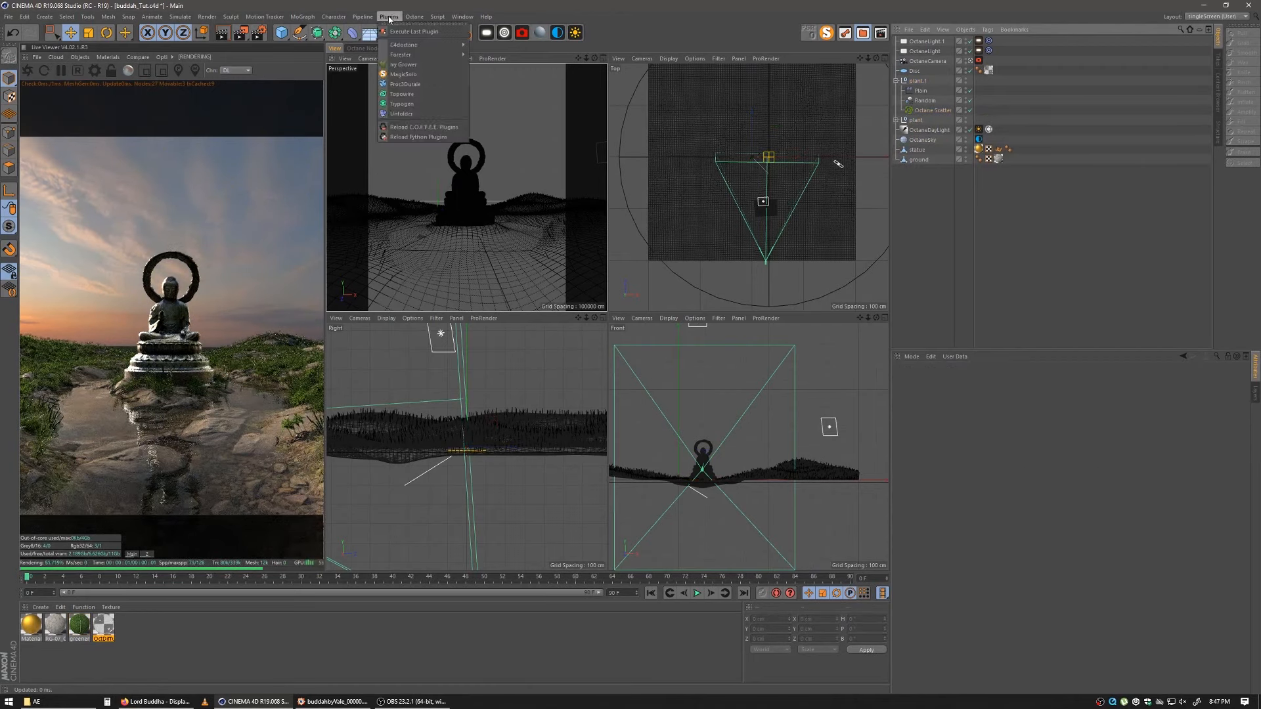
pyautogui.moveTo(405, 55)
pyautogui.click(494, 68)
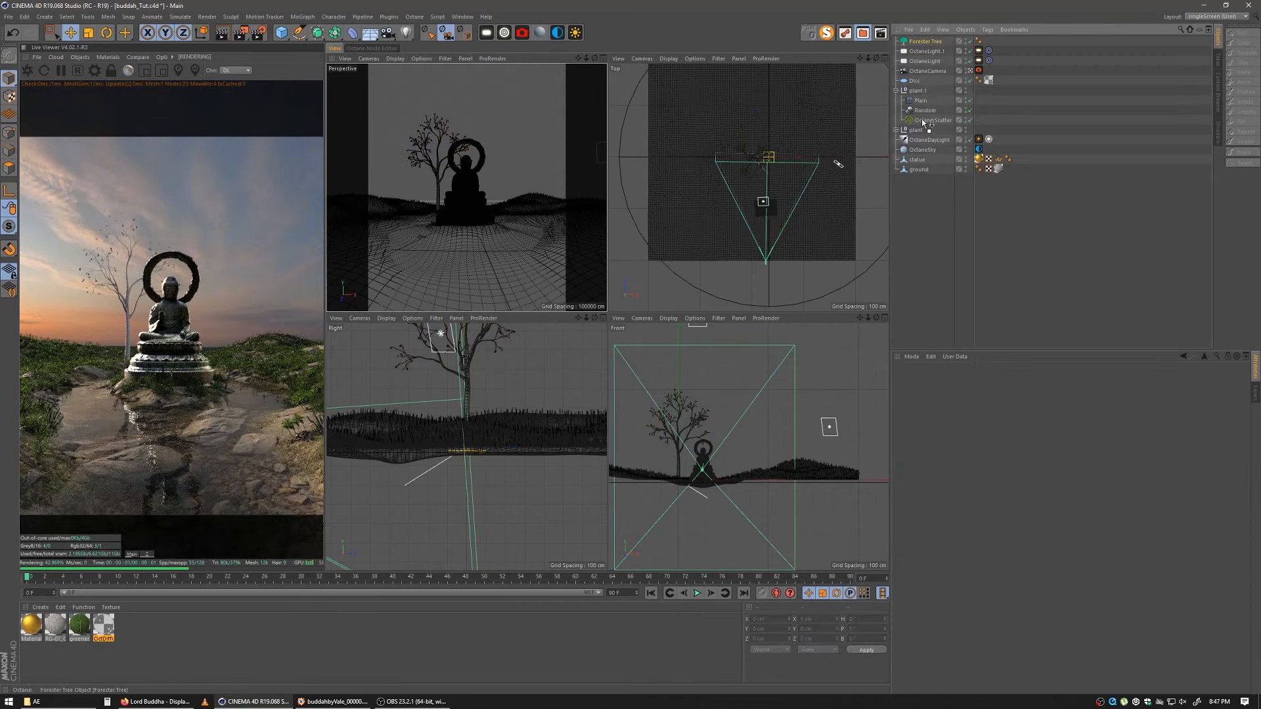
pyautogui.moveTo(925, 40); pyautogui.dragTo(923, 121)
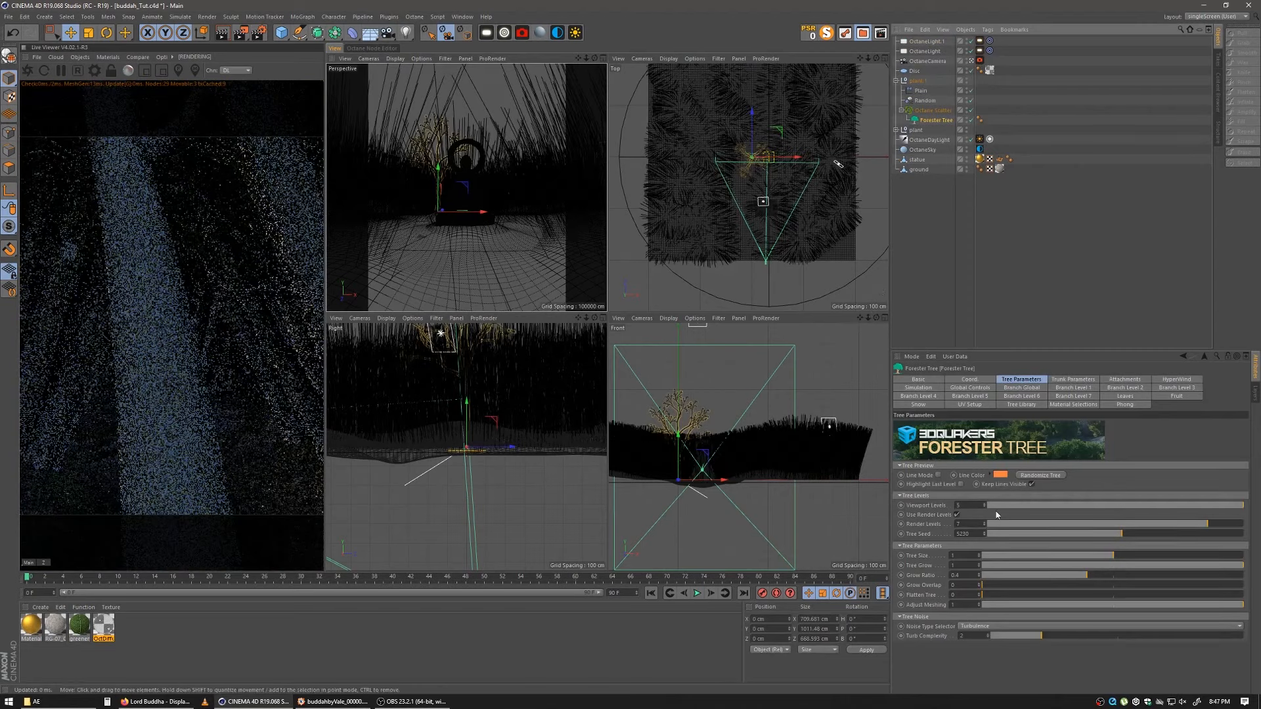
# Step: Reduce the instance count of the Octane Scatter that distributes the trees over the ground
pyautogui.click(931, 111)
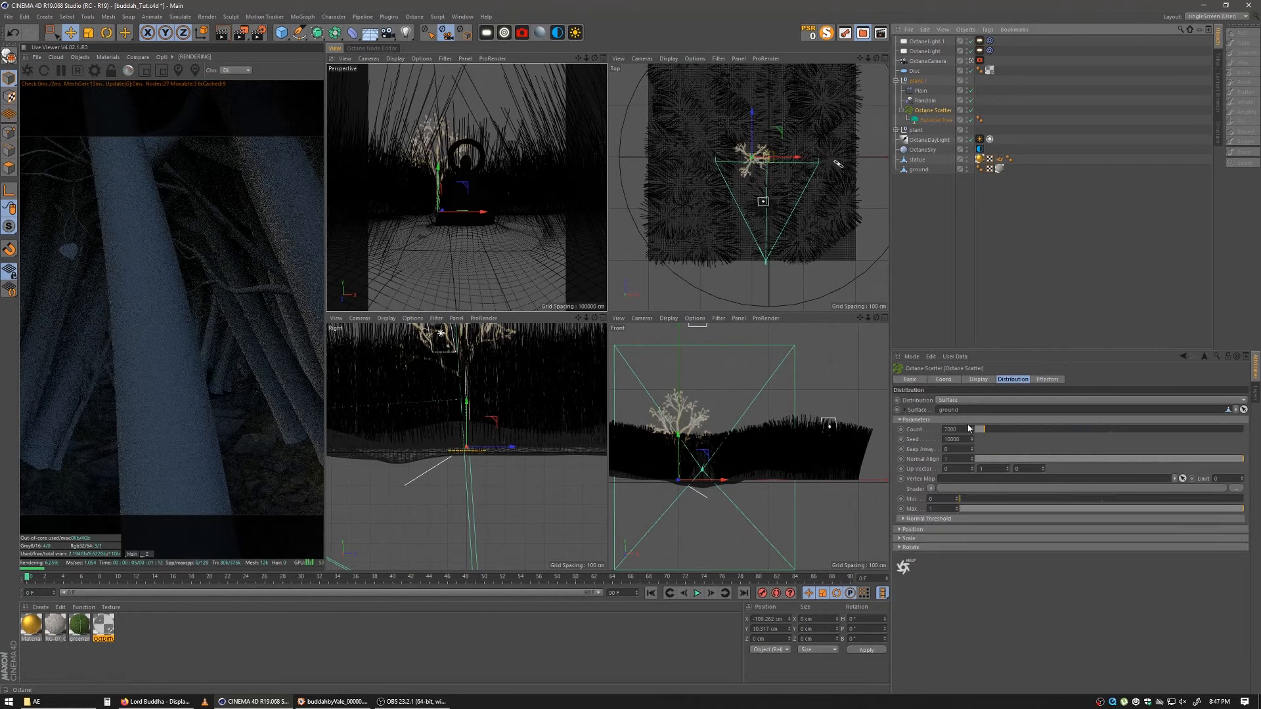
pyautogui.click(968, 429)
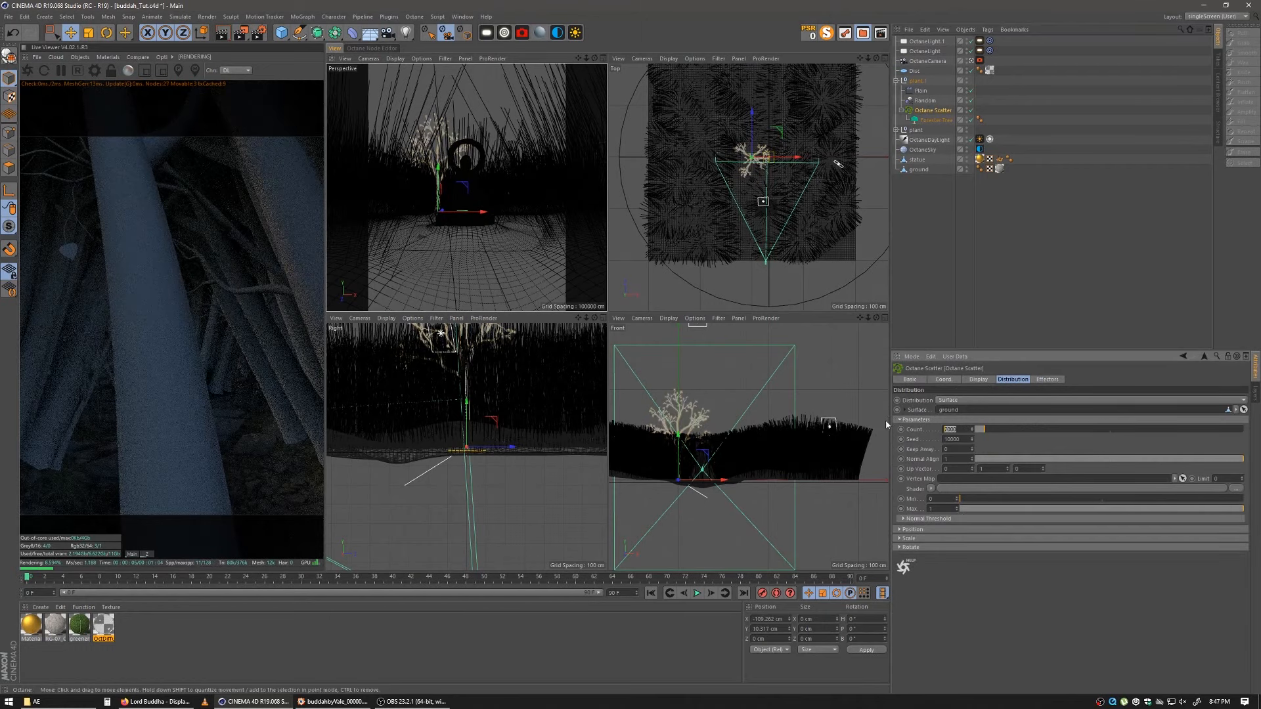
pyautogui.press('Return')
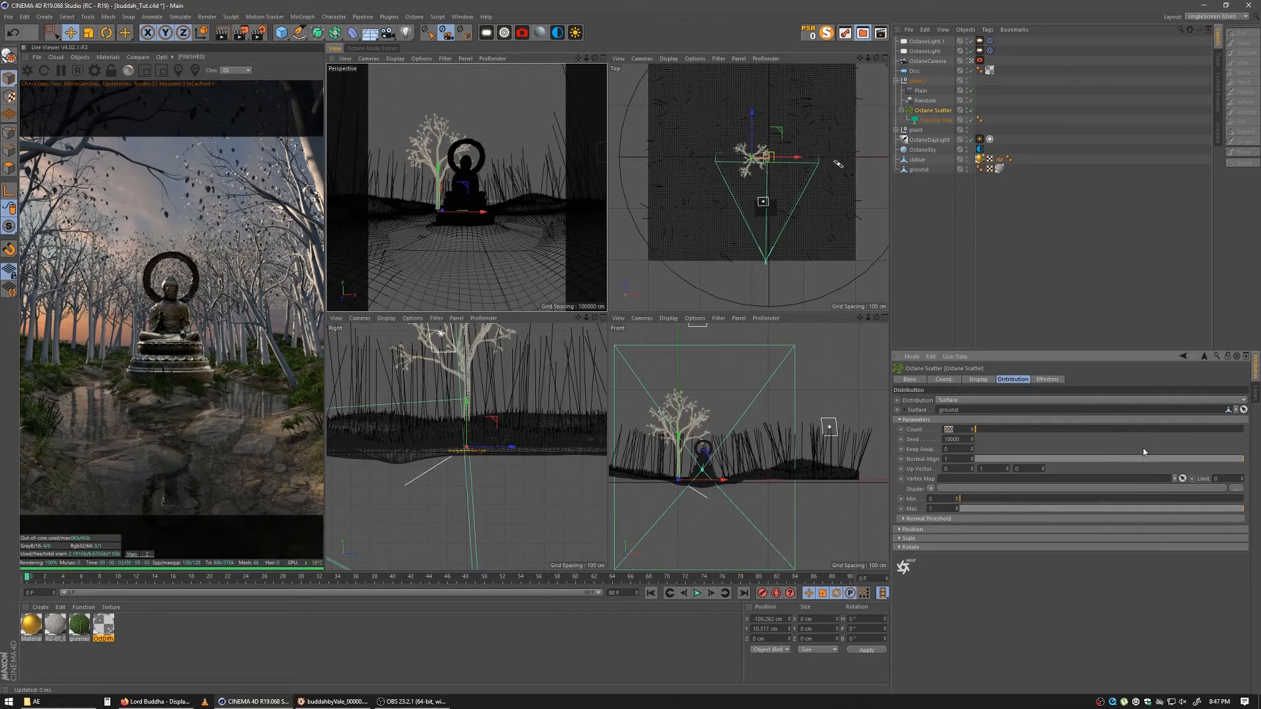
# Step: Set the tree scatter's instance count to 50 and its Normal Align to 0.04
pyautogui.write('50')
pyautogui.press('Return')
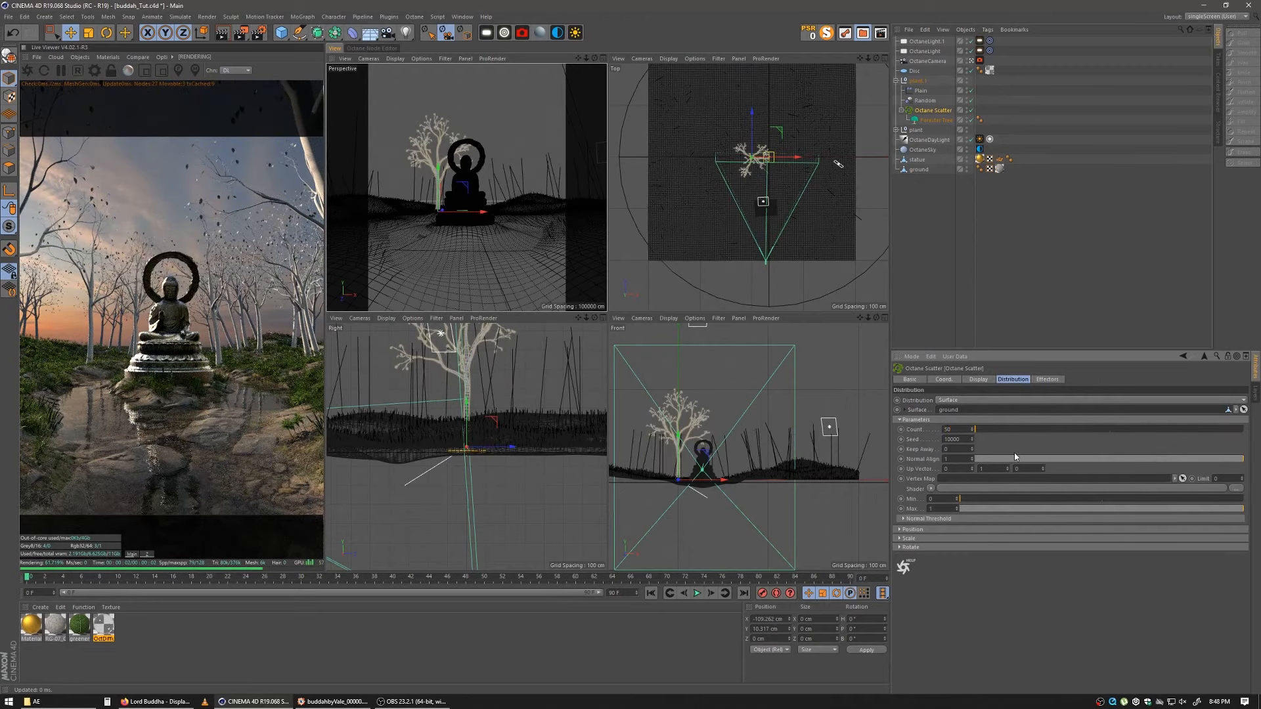
pyautogui.moveTo(1013, 458); pyautogui.dragTo(986, 461)
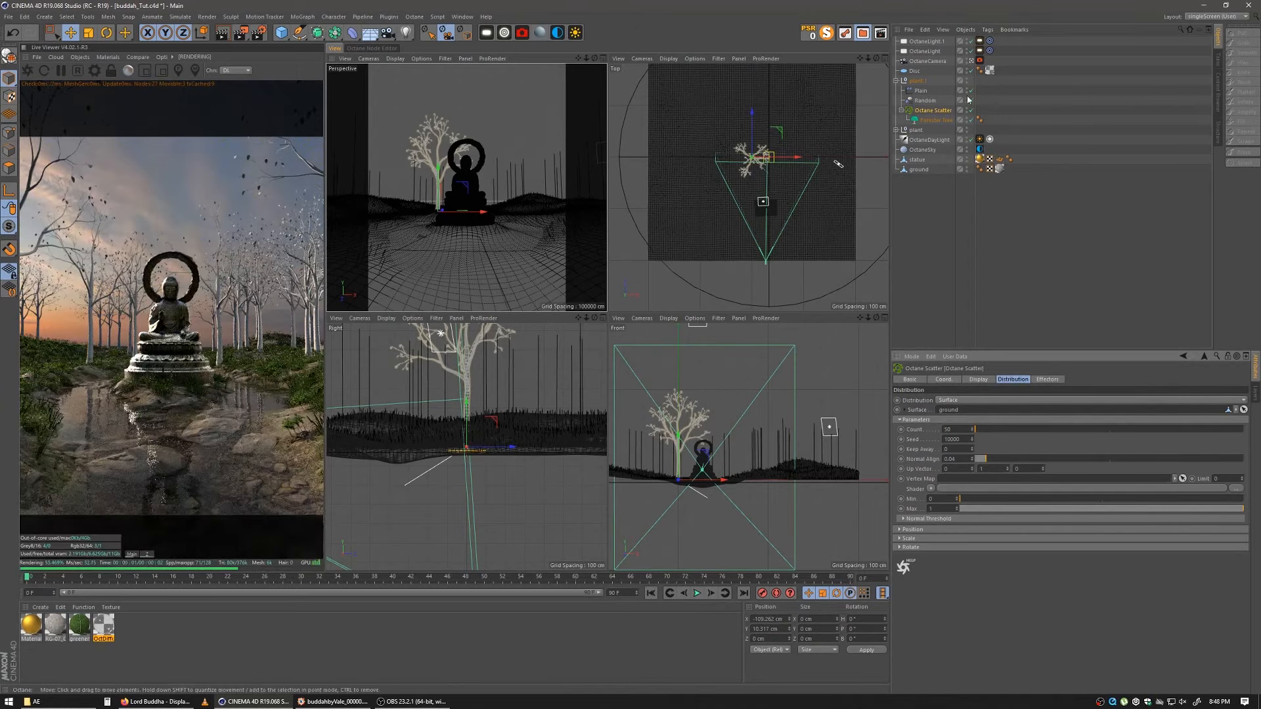
# Step: Load the Eucalyptus preset from the tree library onto the Forester Tree and set its viewport levels to 4
pyautogui.click(936, 120)
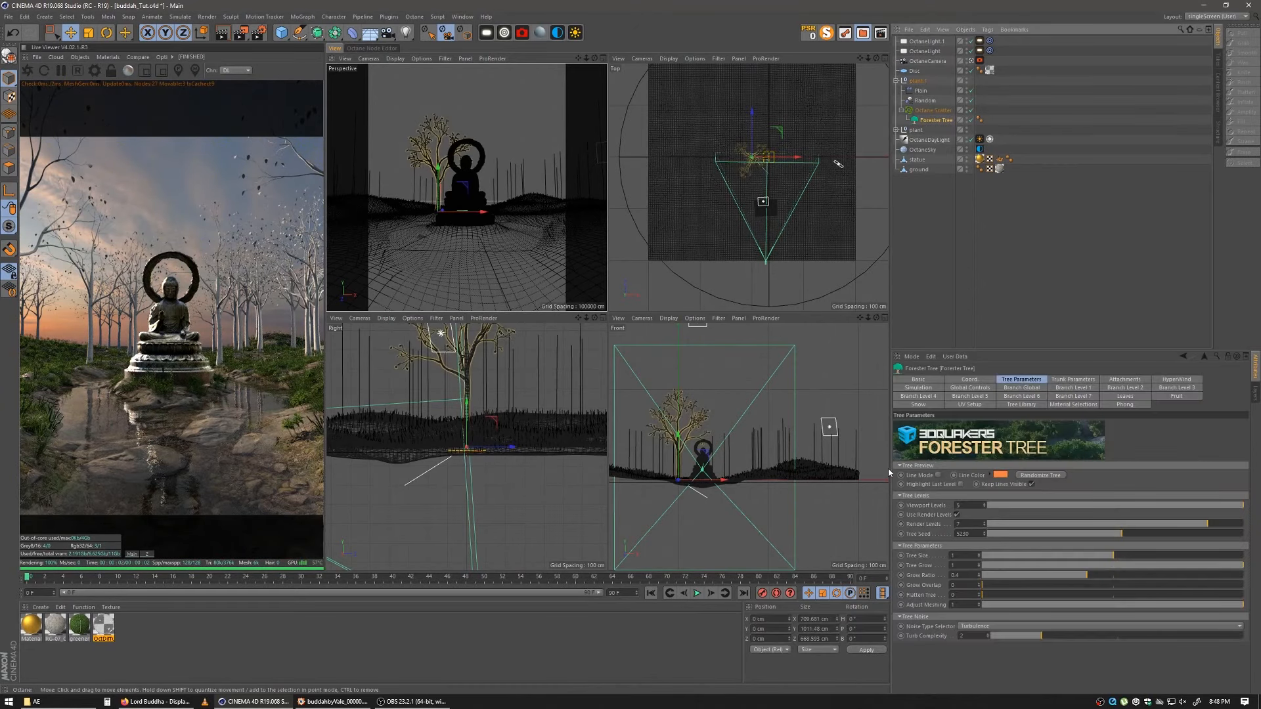
pyautogui.click(1011, 405)
pyautogui.scroll(-1, 1043, 552)
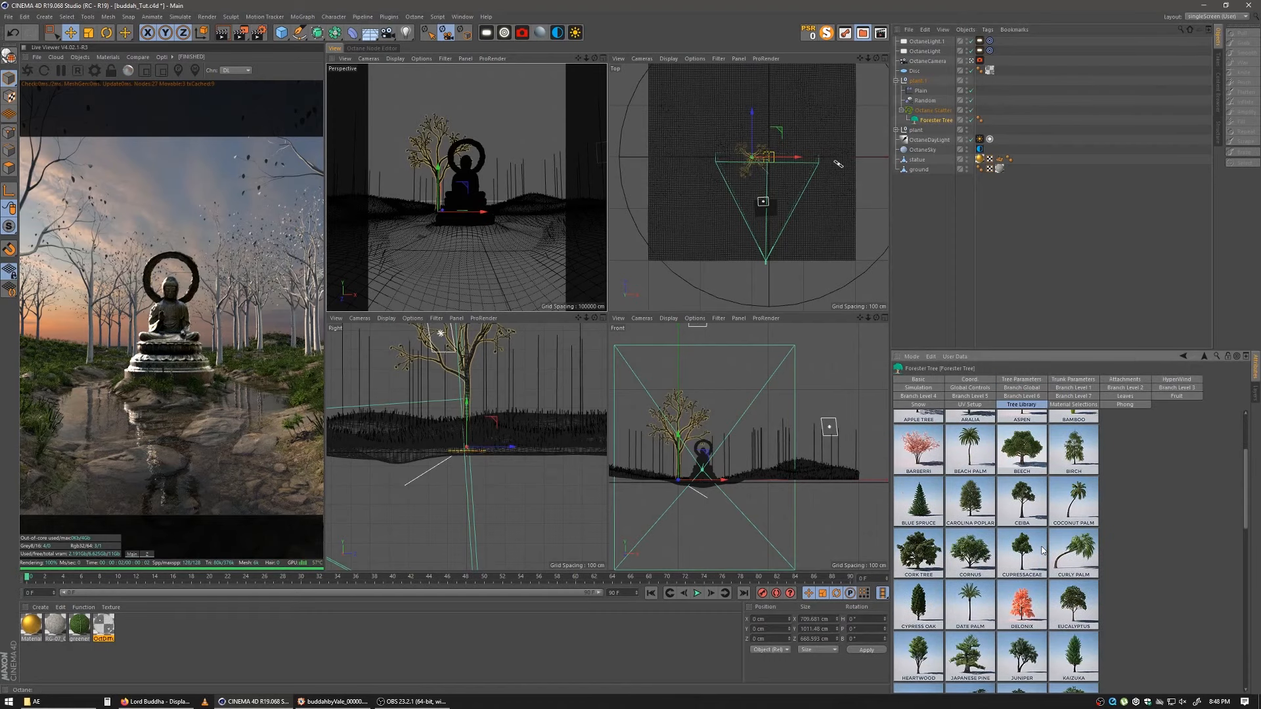
pyautogui.click(1075, 616)
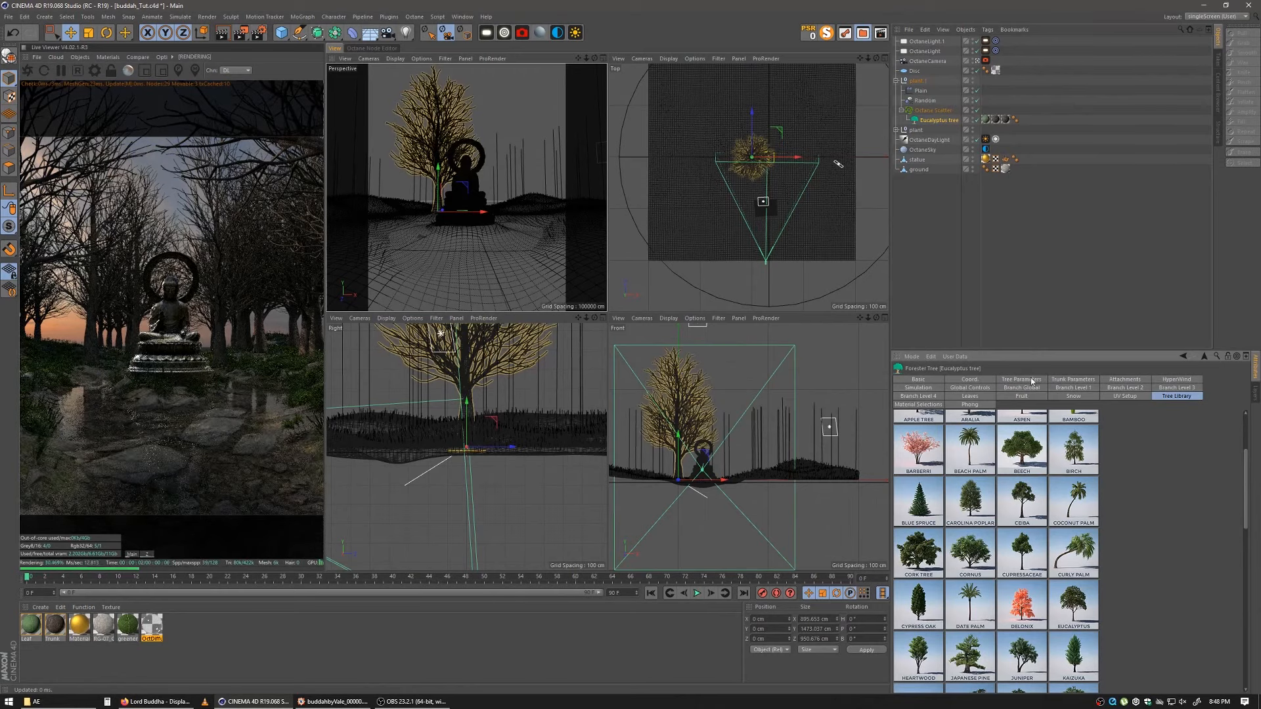
pyautogui.click(1029, 380)
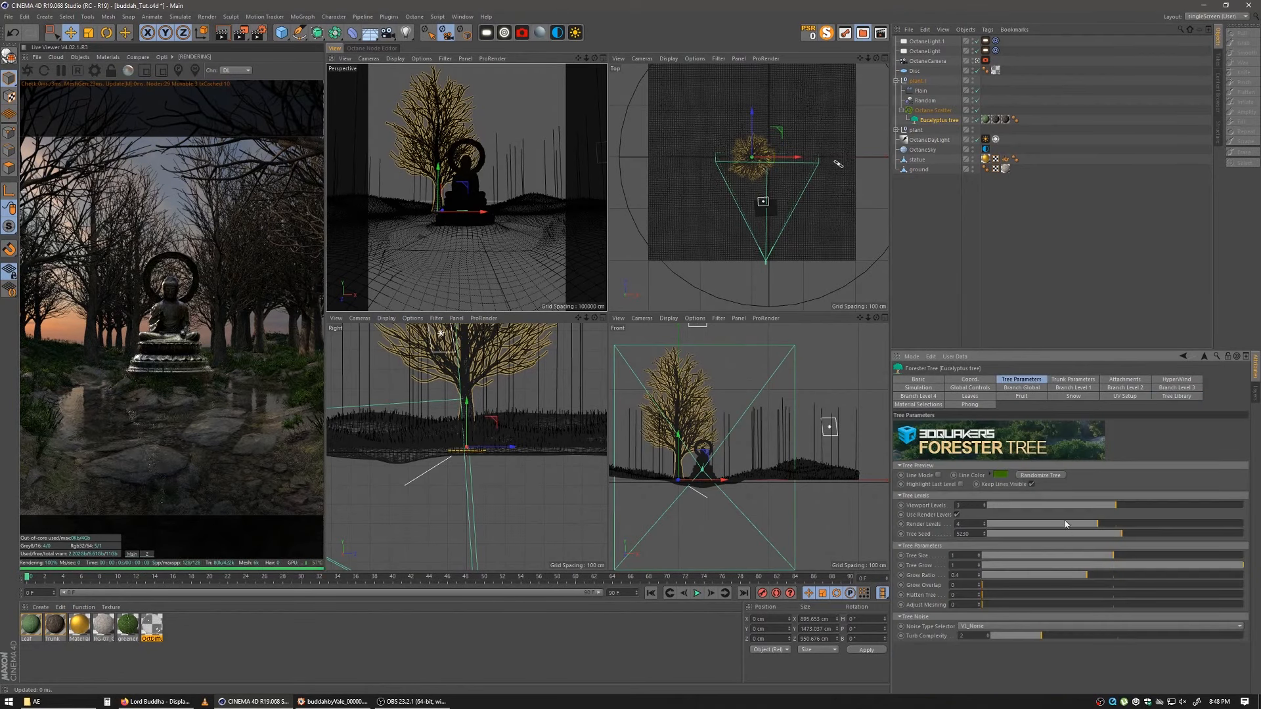
pyautogui.scroll(1, 1049, 504)
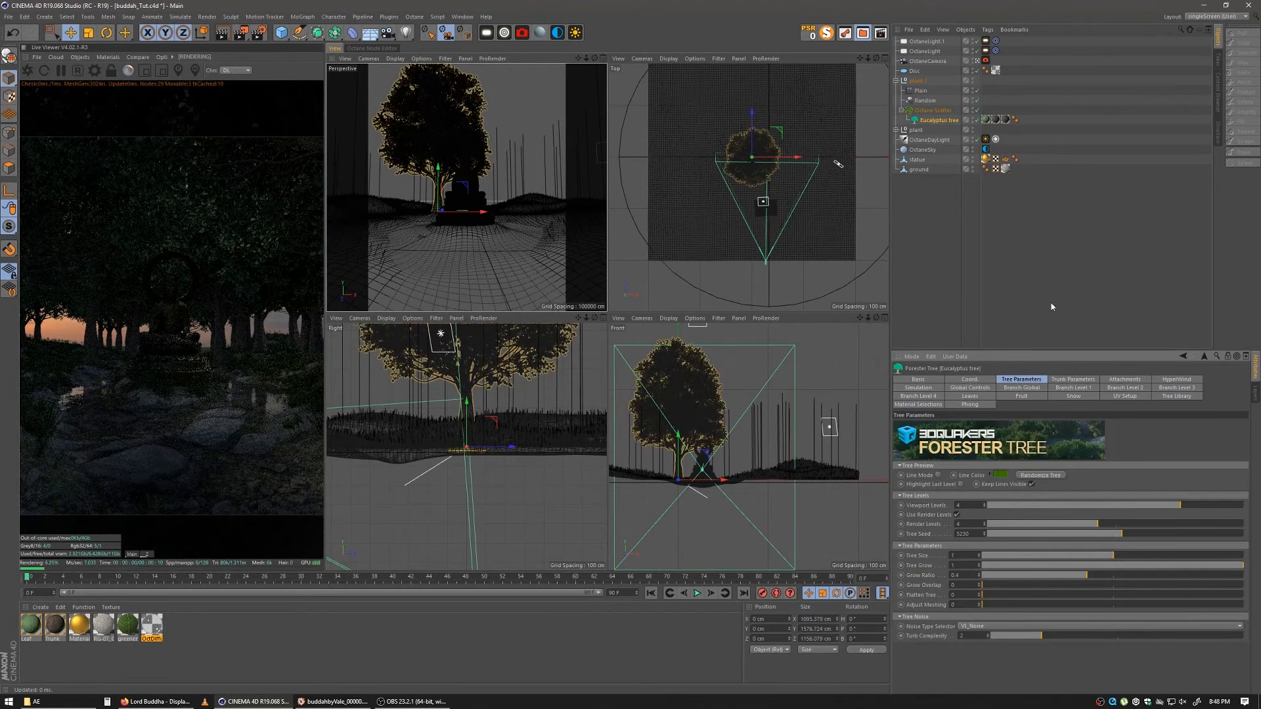
# Step: Raise the eucalyptus tree's trunk height to more than 1500 cm
pyautogui.click(1095, 379)
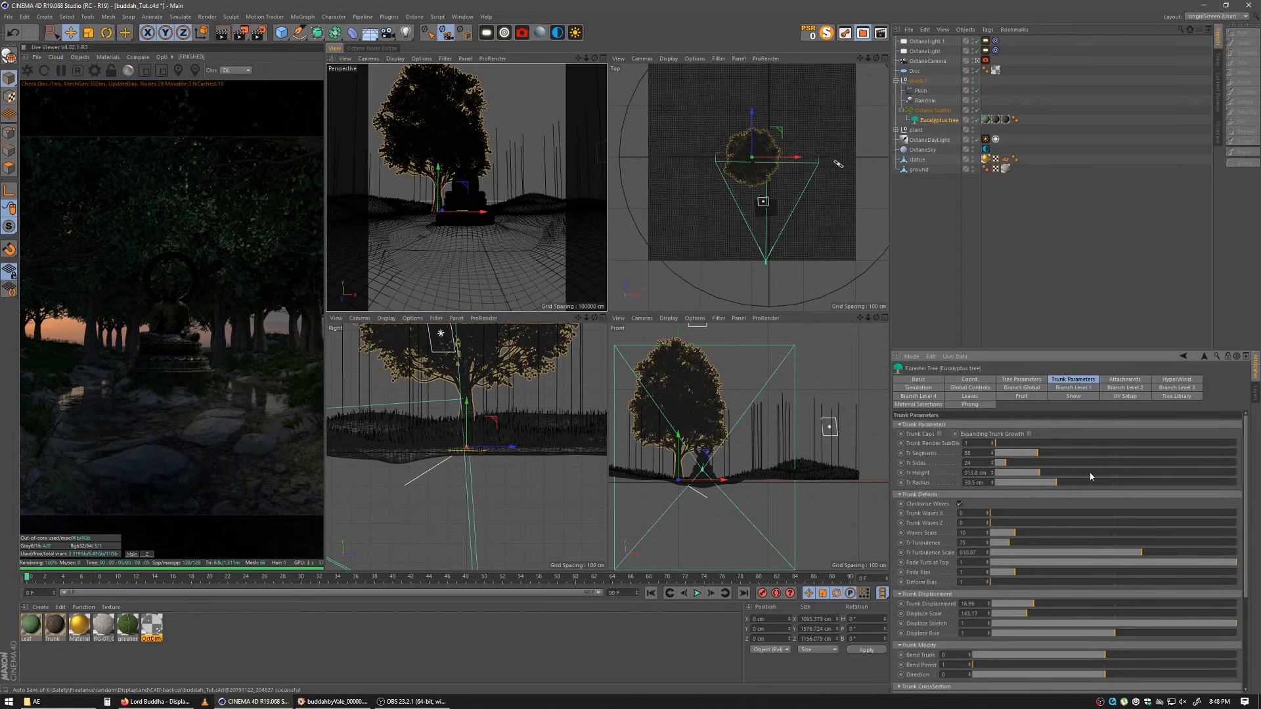
pyautogui.moveTo(1030, 477); pyautogui.dragTo(1044, 476)
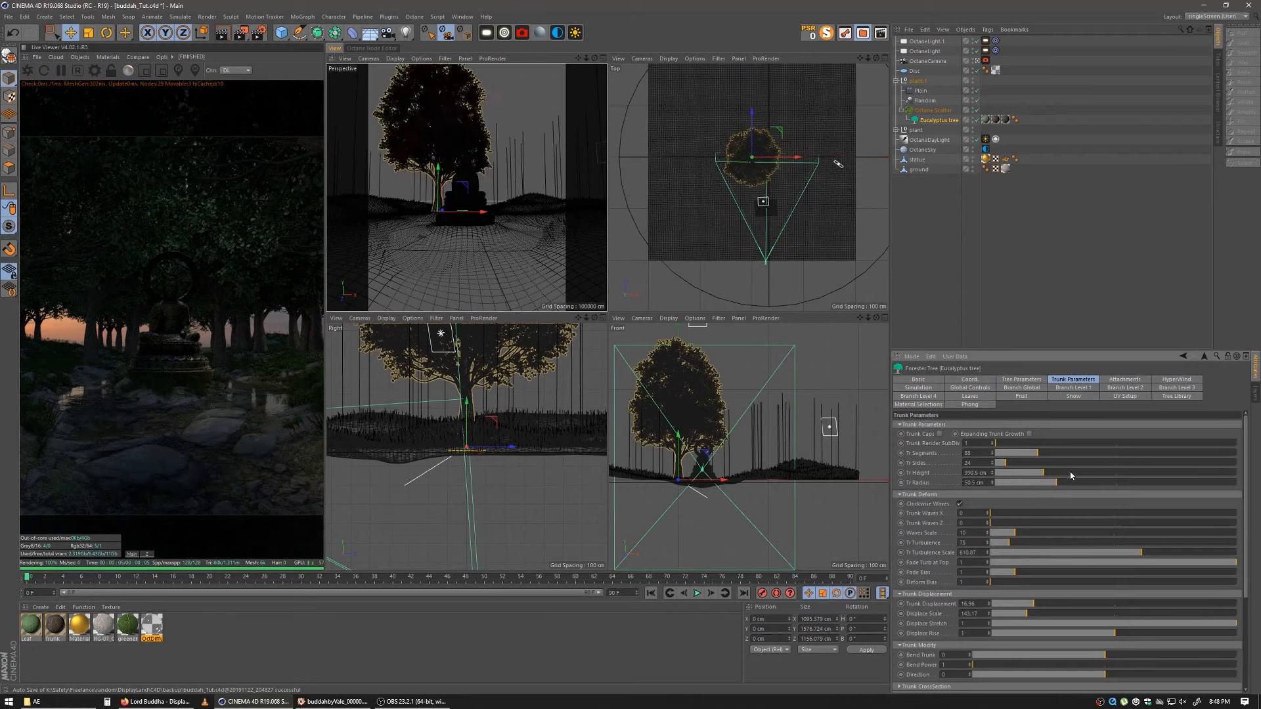
pyautogui.click(1070, 472)
pyautogui.moveTo(1070, 472); pyautogui.dragTo(1078, 472)
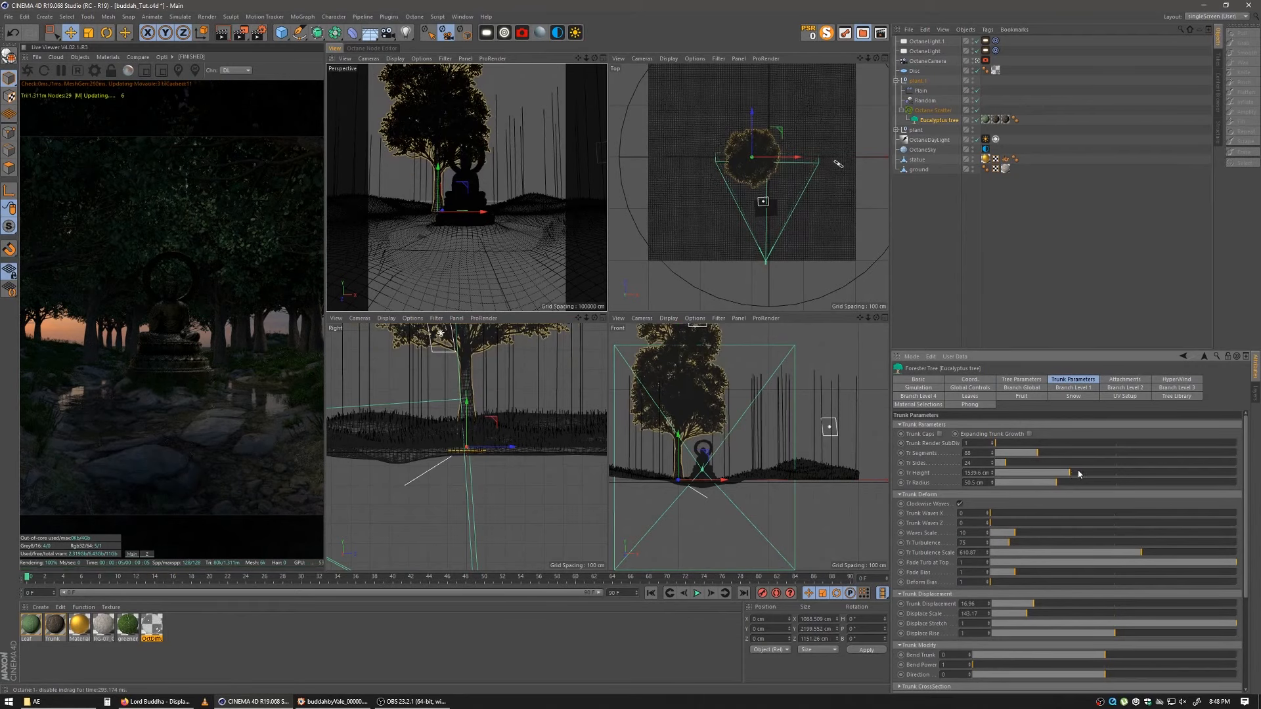
pyautogui.click(1073, 388)
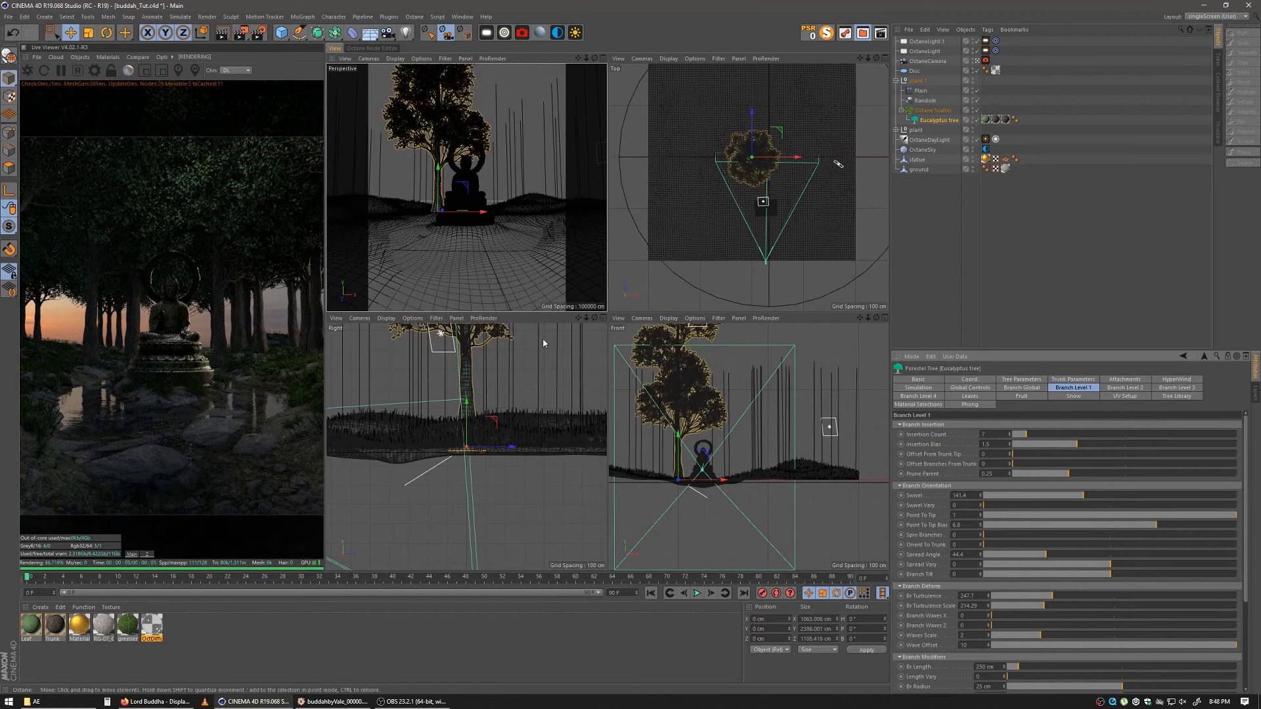
# Step: Replace the eucalyptus tree's leaf material with greenery_4 and check that material's node setup
pyautogui.click(223, 633)
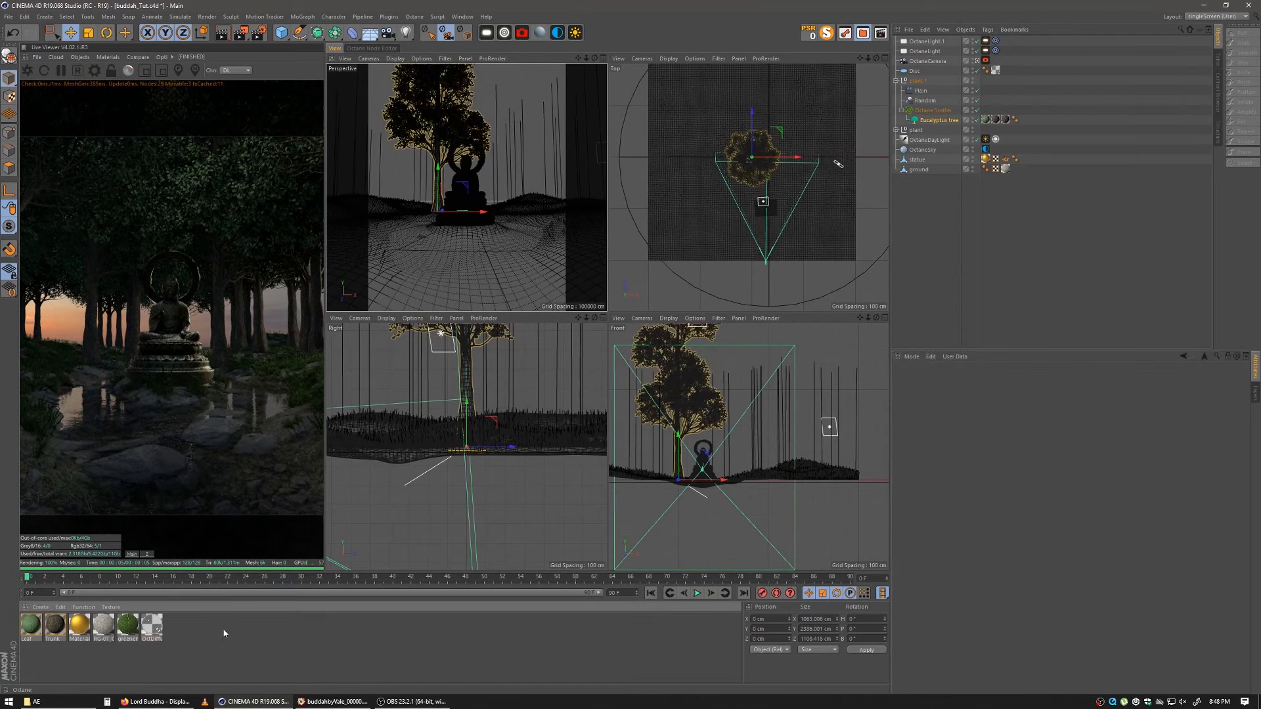
pyautogui.click(129, 626)
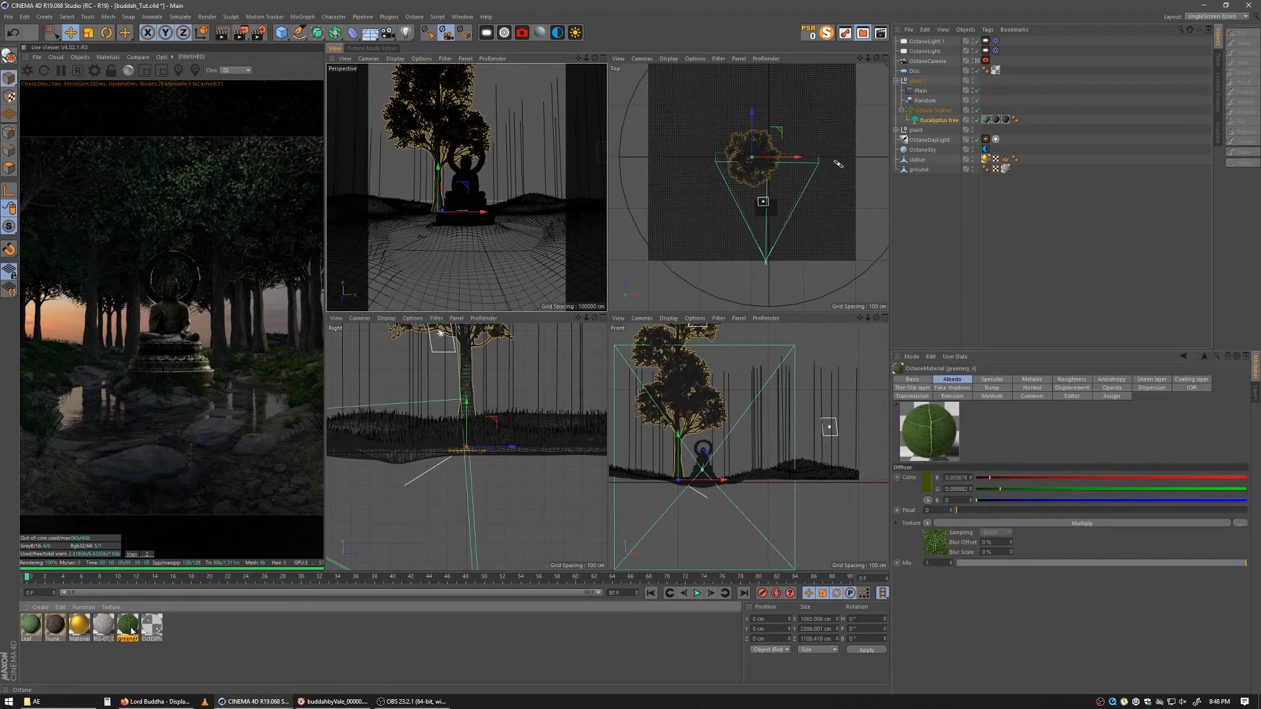
pyautogui.moveTo(128, 629); pyautogui.dragTo(797, 401)
pyautogui.moveTo(1019, 104); pyautogui.dragTo(987, 119)
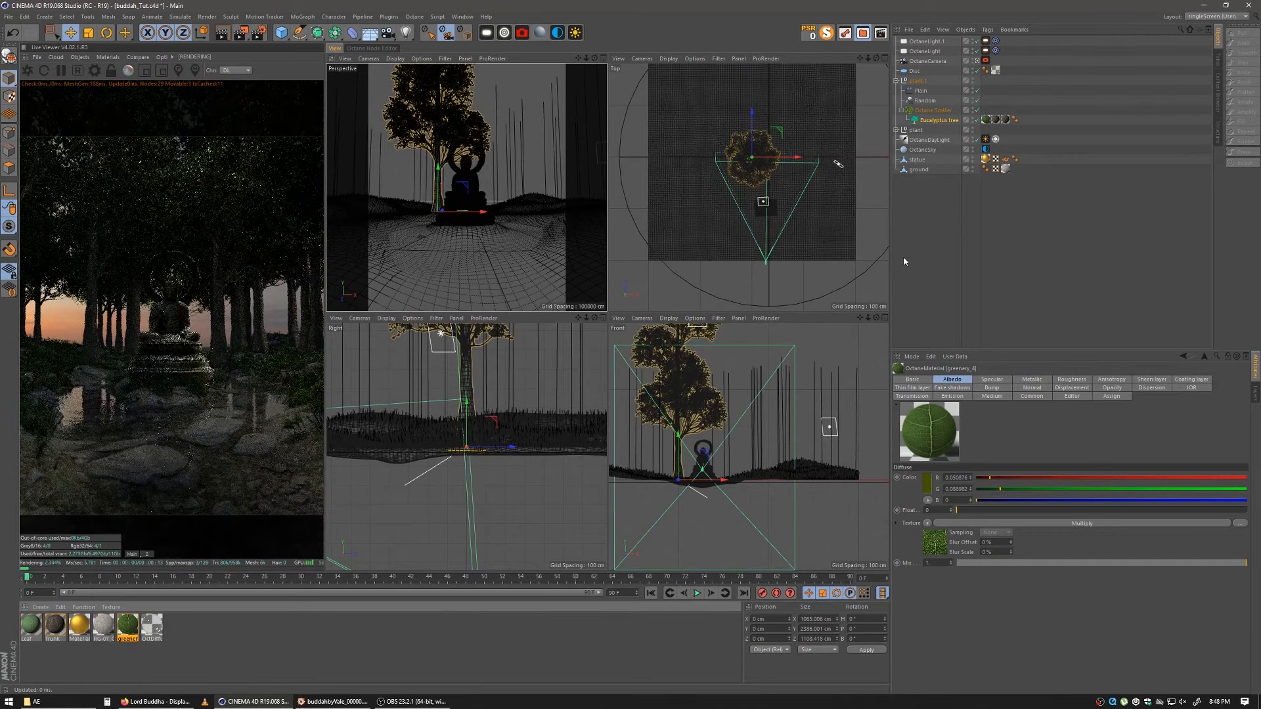
pyautogui.click(372, 48)
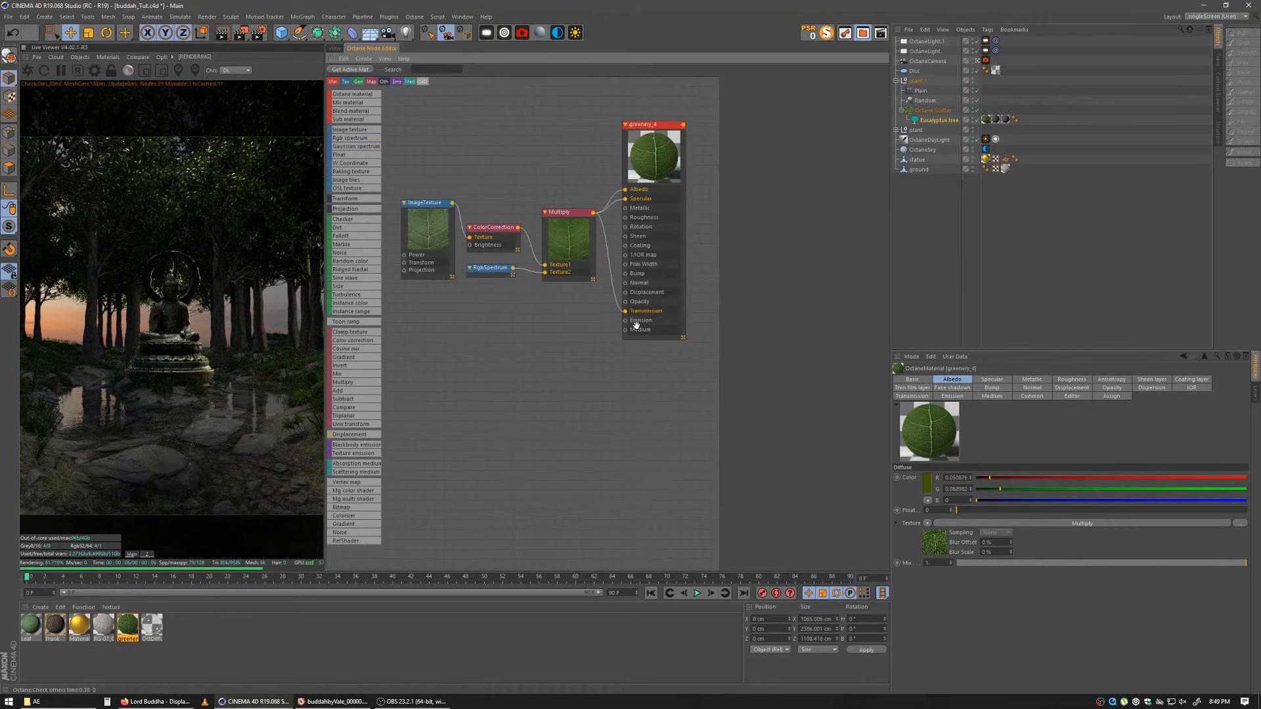
pyautogui.click(335, 48)
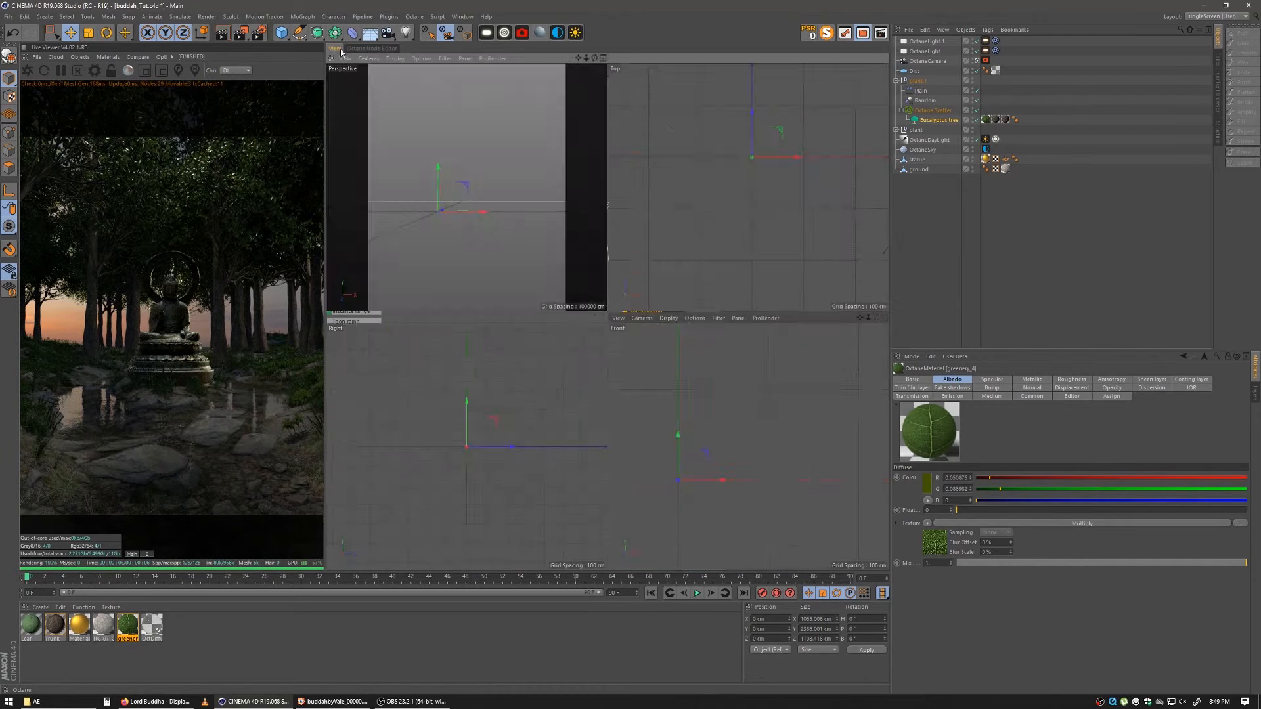
# Step: Switch the Octane Live Viewer kernel to path tracing and set the maximum samples to 350
pyautogui.click(228, 70)
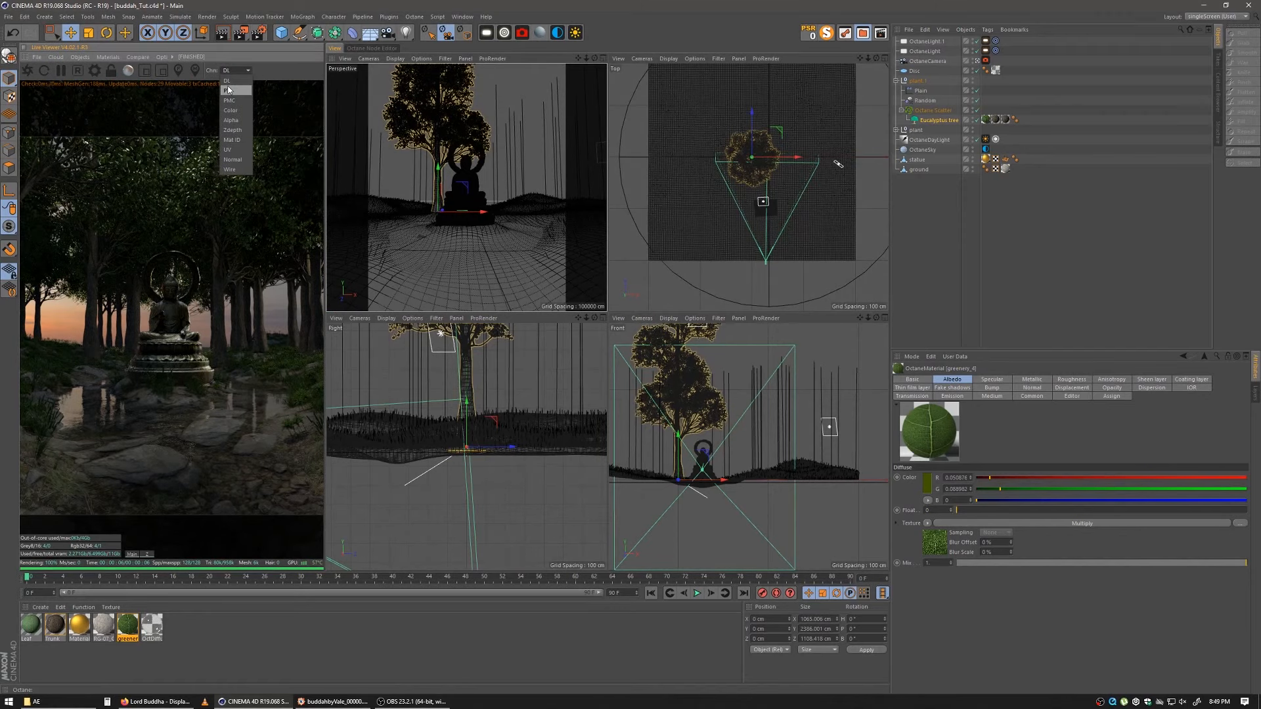
pyautogui.click(229, 90)
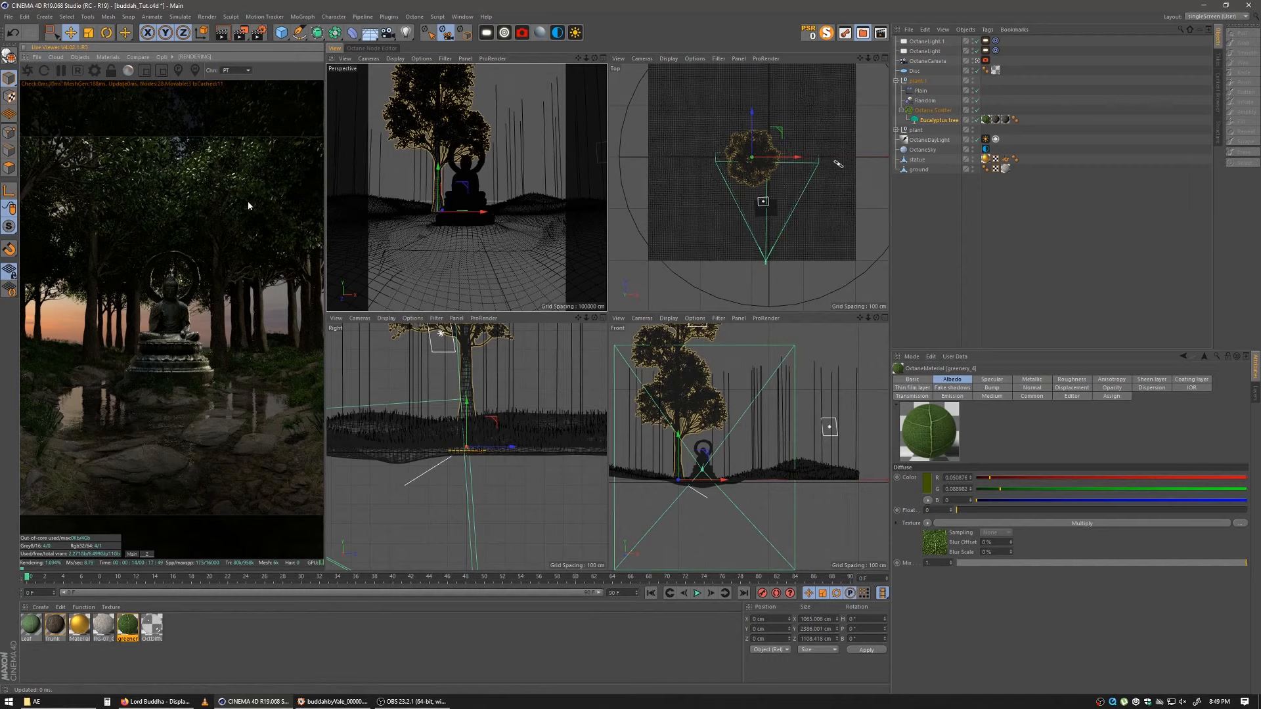
pyautogui.click(95, 72)
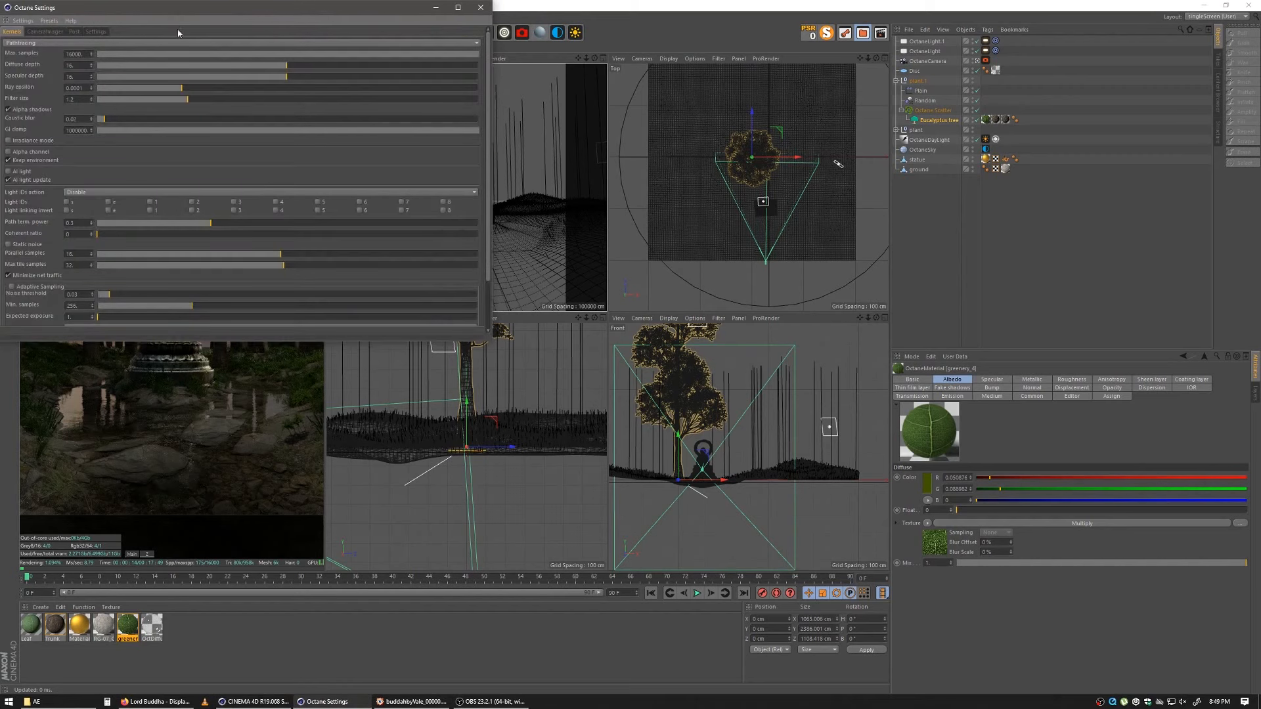
pyautogui.moveTo(164, 7); pyautogui.dragTo(565, 105)
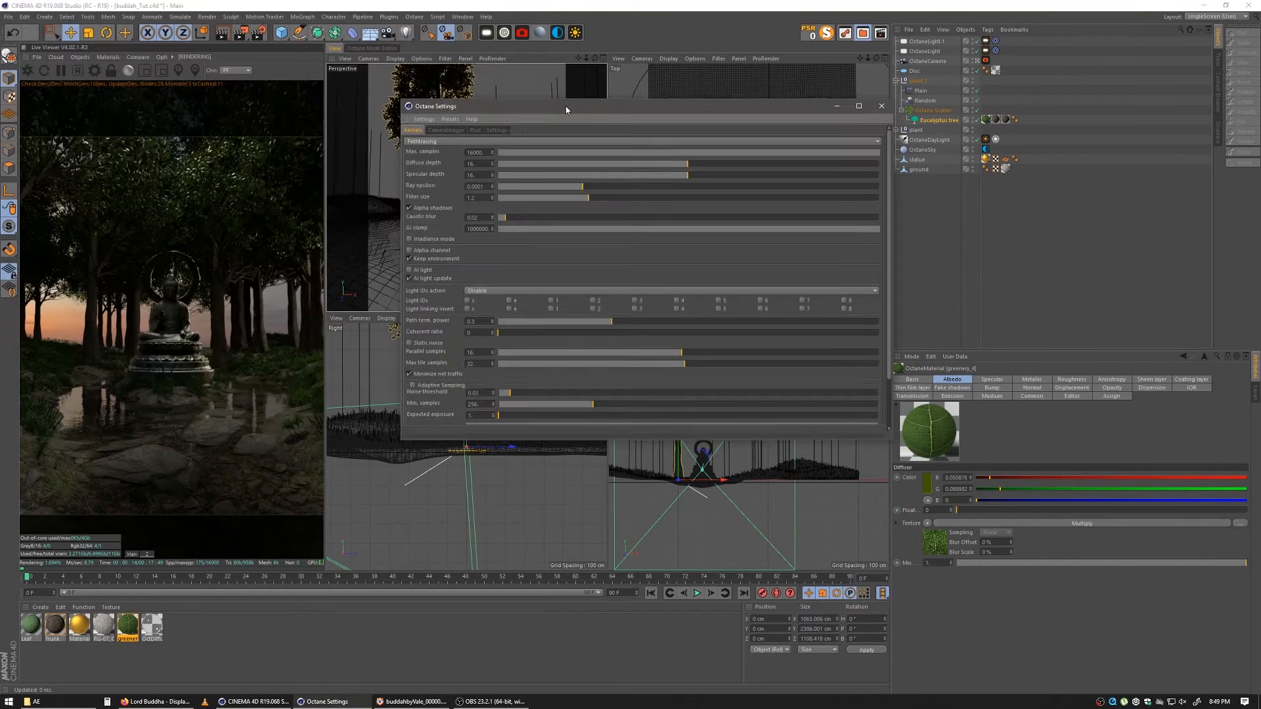
pyautogui.doubleClick(472, 152)
pyautogui.write('35')
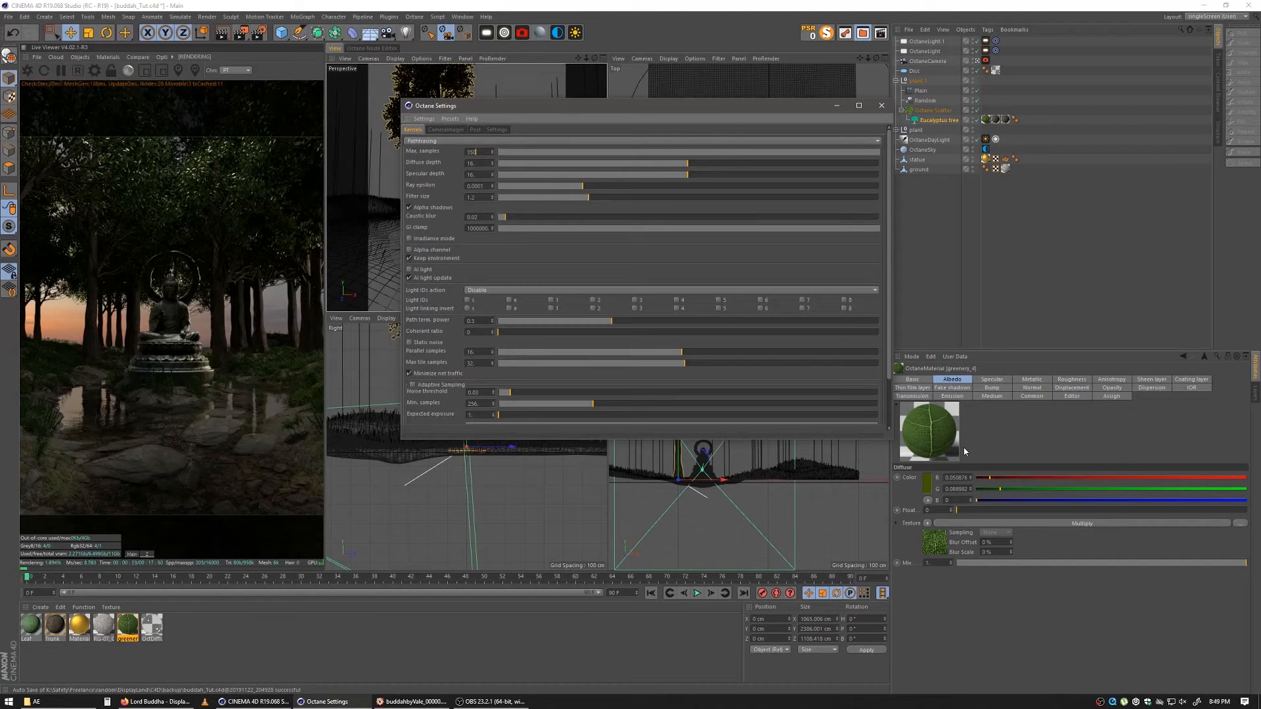
pyautogui.write('0')
# Step: Set the path tracing GI clamp to 4 and close the Octane settings
pyautogui.press('Tab')
pyautogui.press('Tab')
pyautogui.press('Tab')
pyautogui.press('Tab')
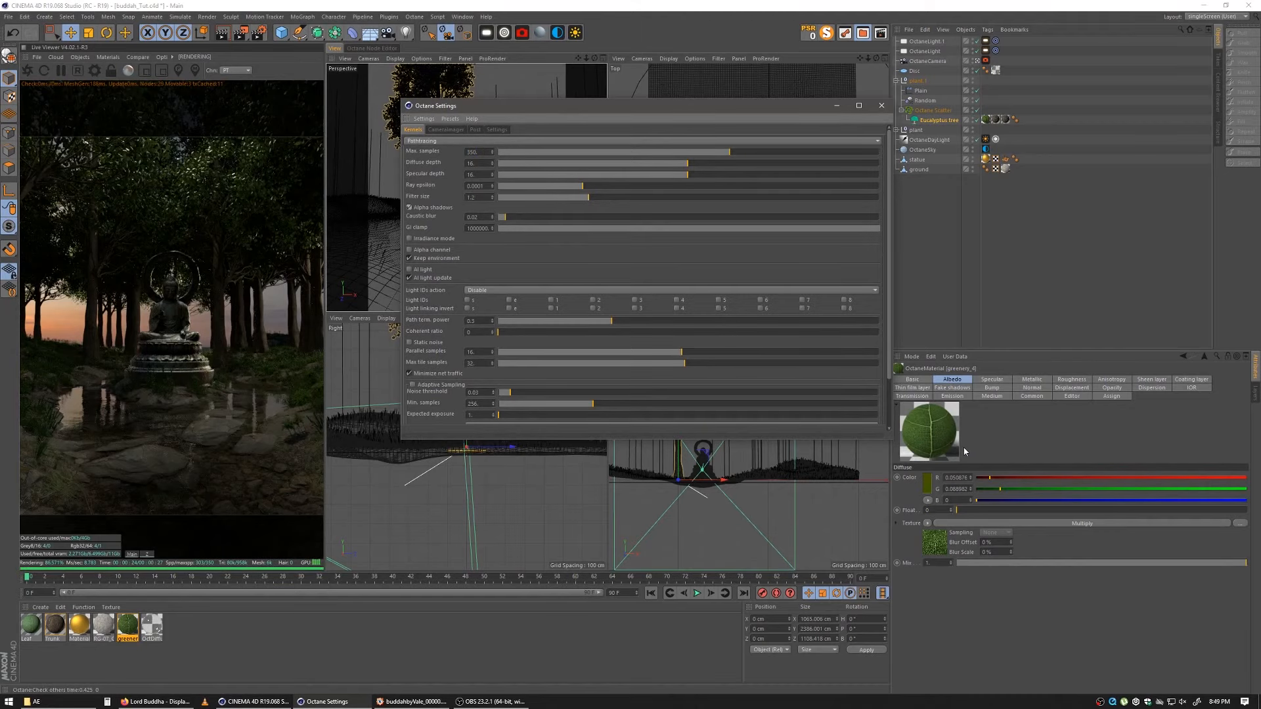
pyautogui.press('Tab')
pyautogui.press('Tab')
pyautogui.write('4')
pyautogui.press('Return')
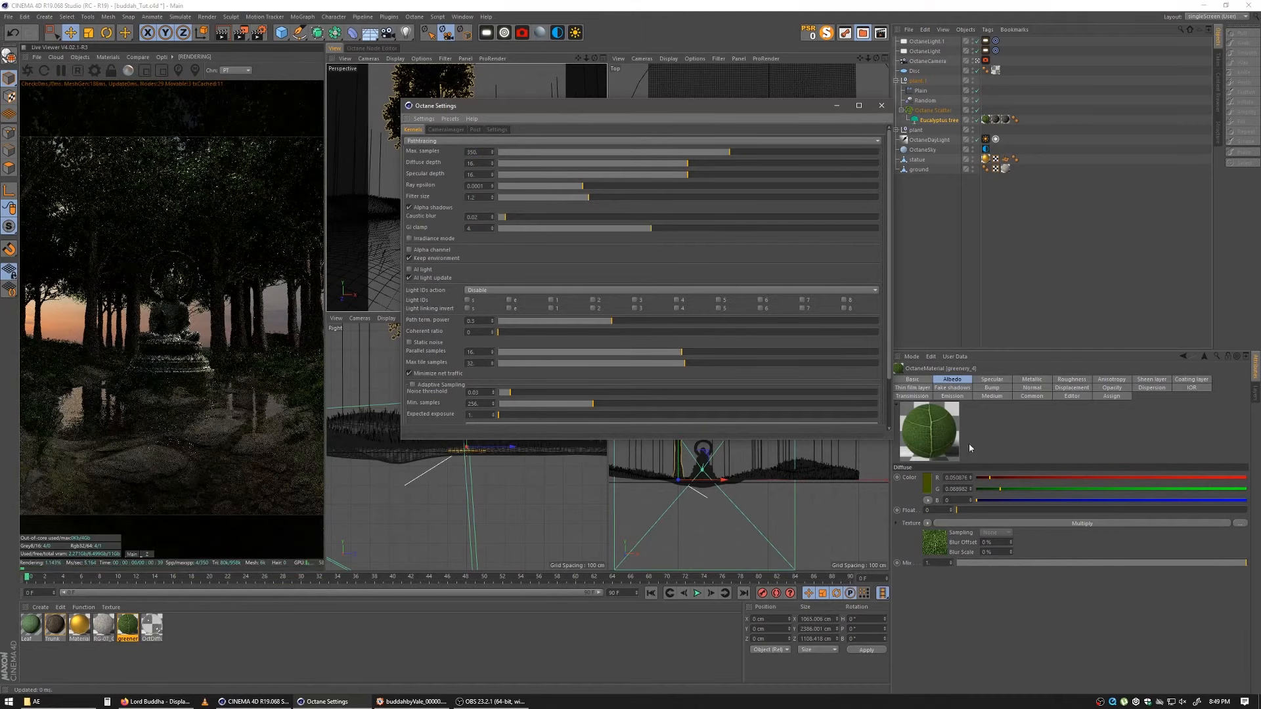
pyautogui.click(881, 107)
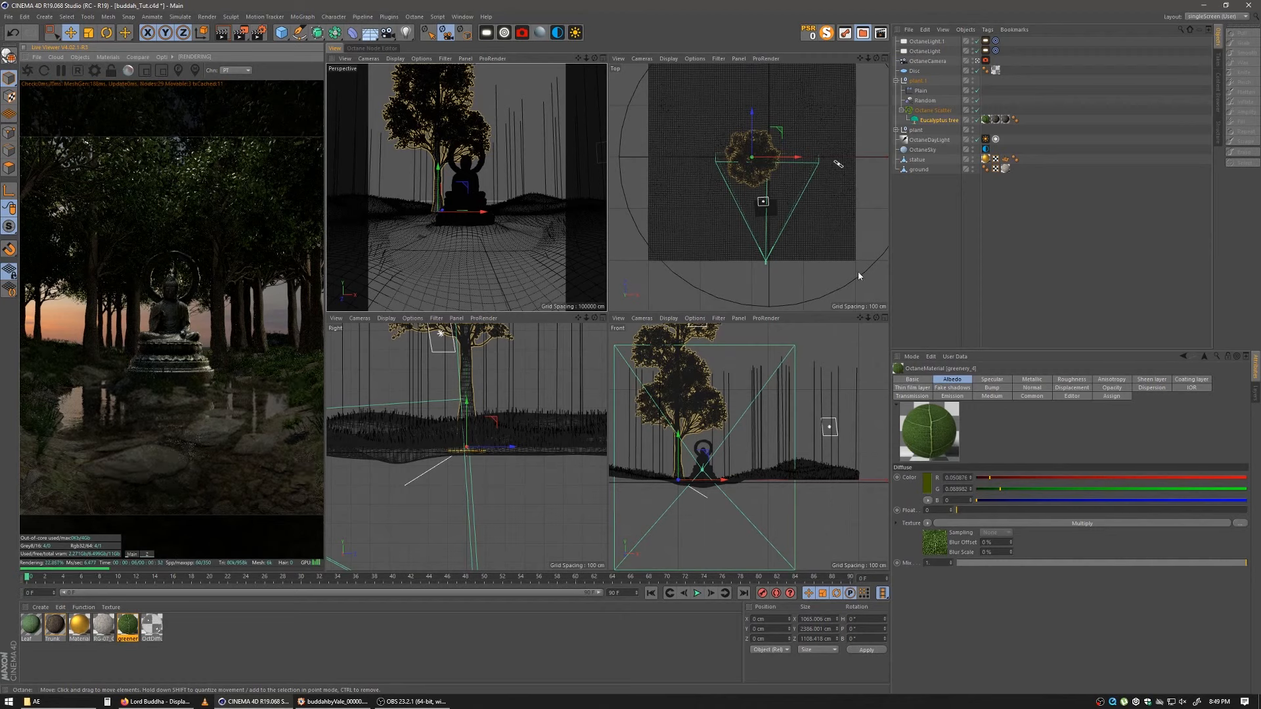
# Step: Reduce the instance count of the eucalyptus Octane Scatter to about 15
pyautogui.click(914, 248)
pyautogui.click(927, 111)
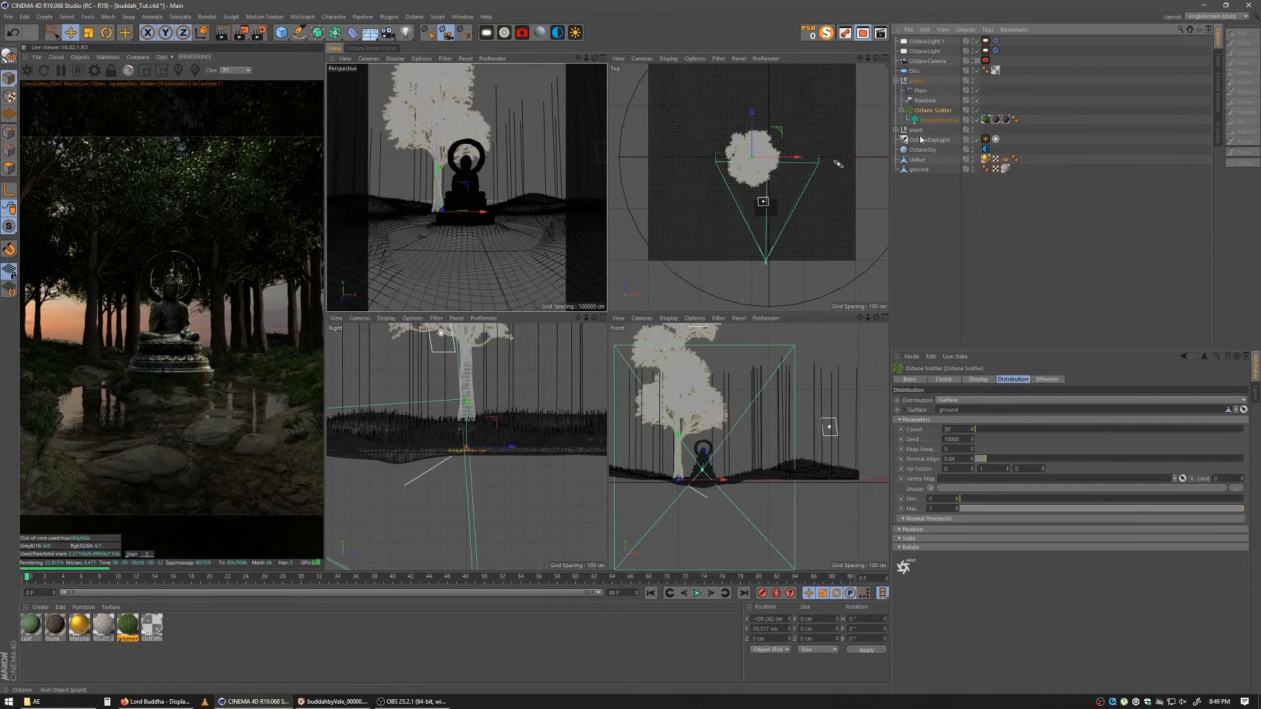
pyautogui.click(968, 428)
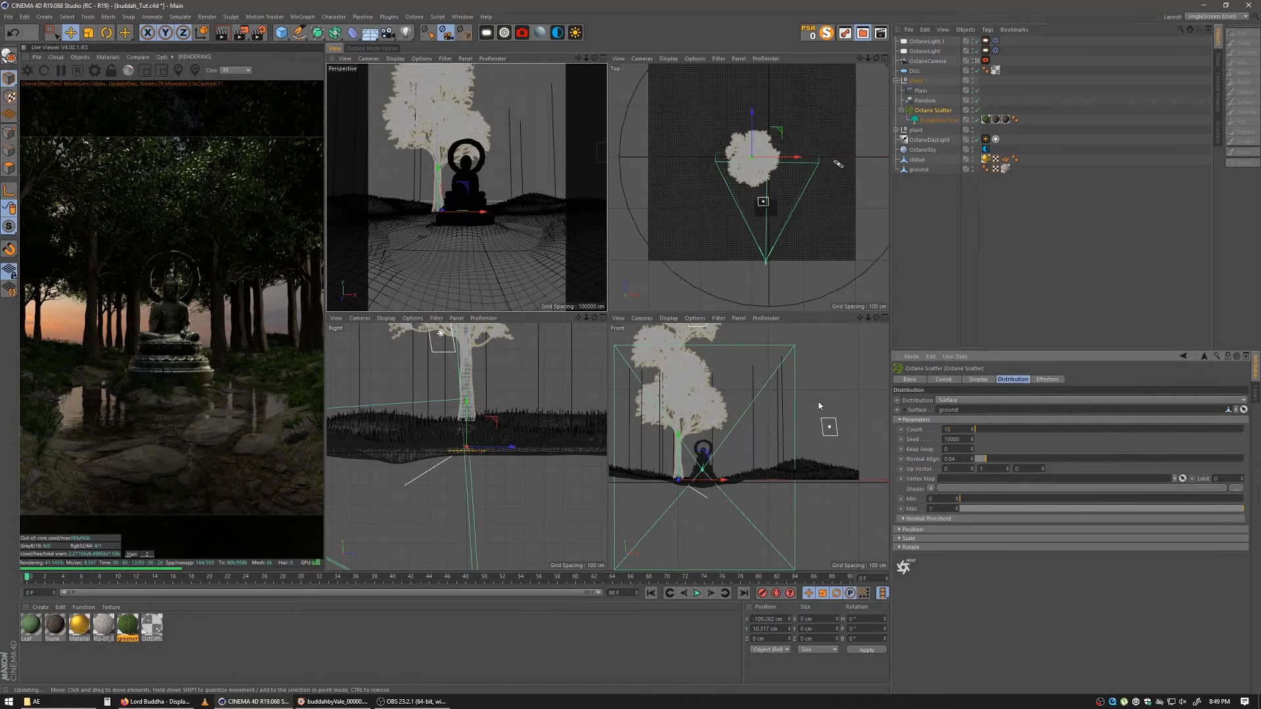
pyautogui.press('Return')
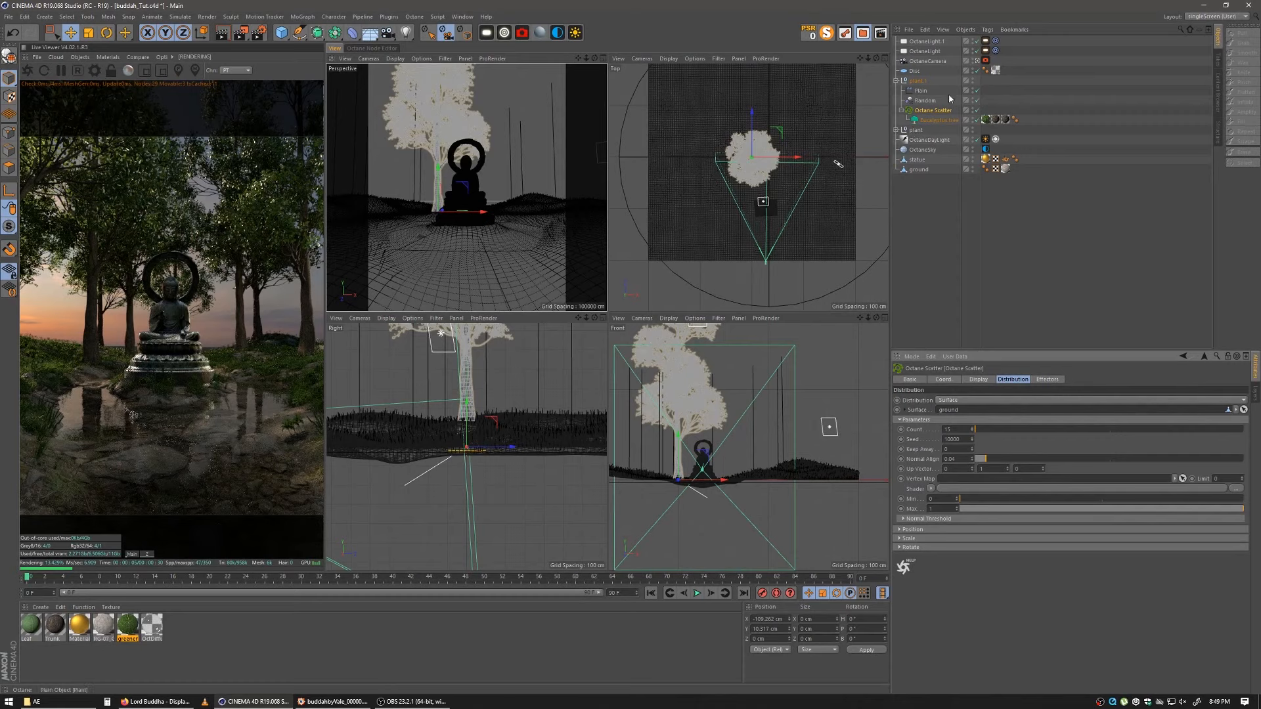
# Step: Lower the eucalyptus scatter's seed step by step to 9986 for a tree layout that frames the statue
pyautogui.click(973, 441)
pyautogui.click(972, 442)
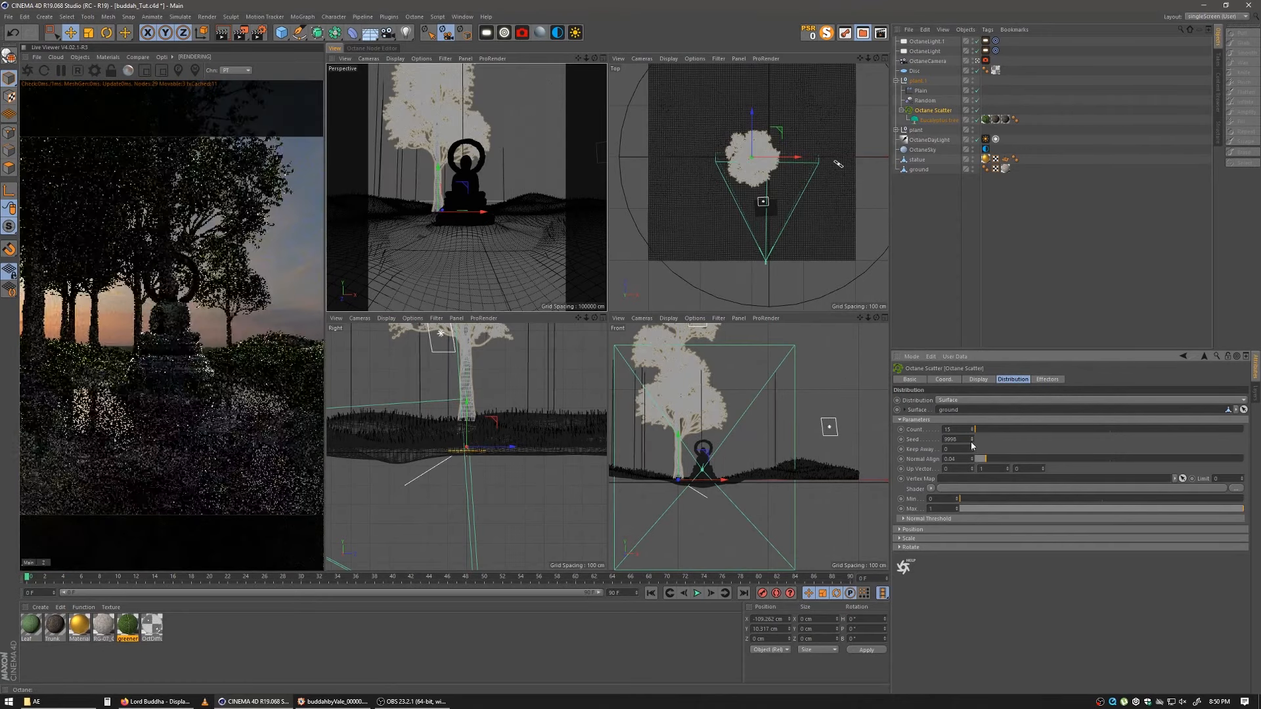
pyautogui.click(972, 443)
pyautogui.click(971, 443)
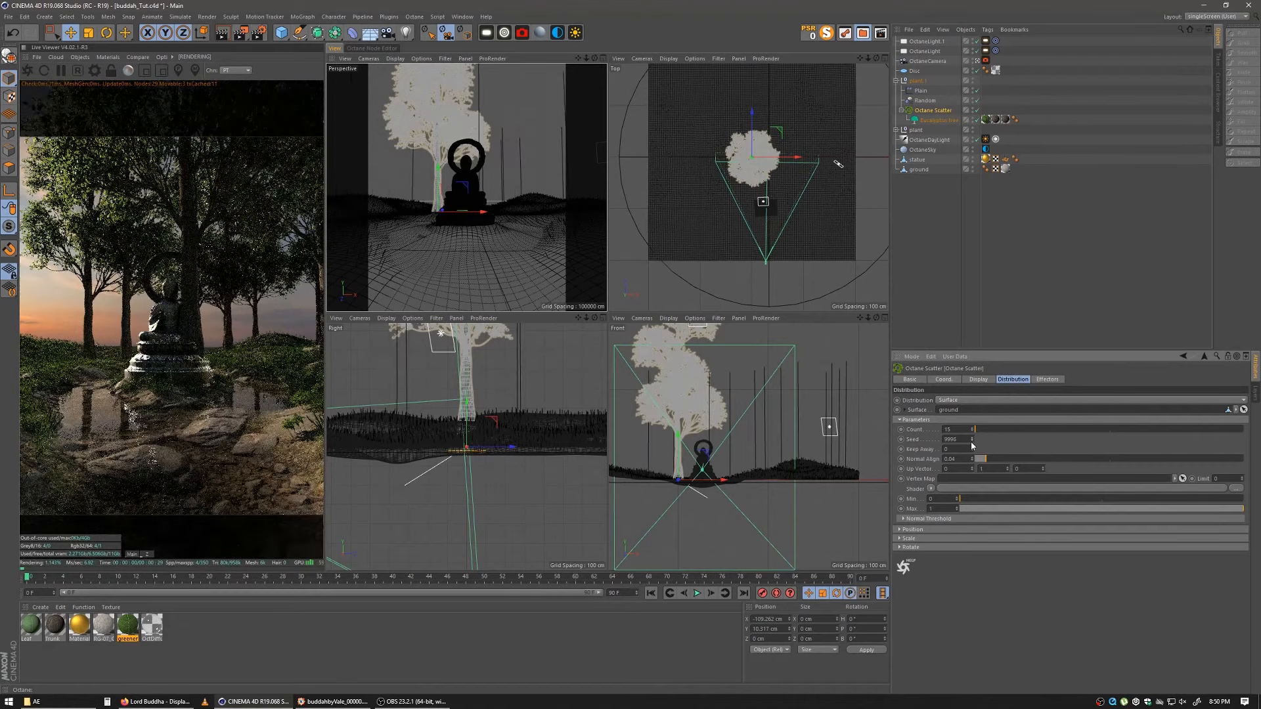
pyautogui.click(972, 444)
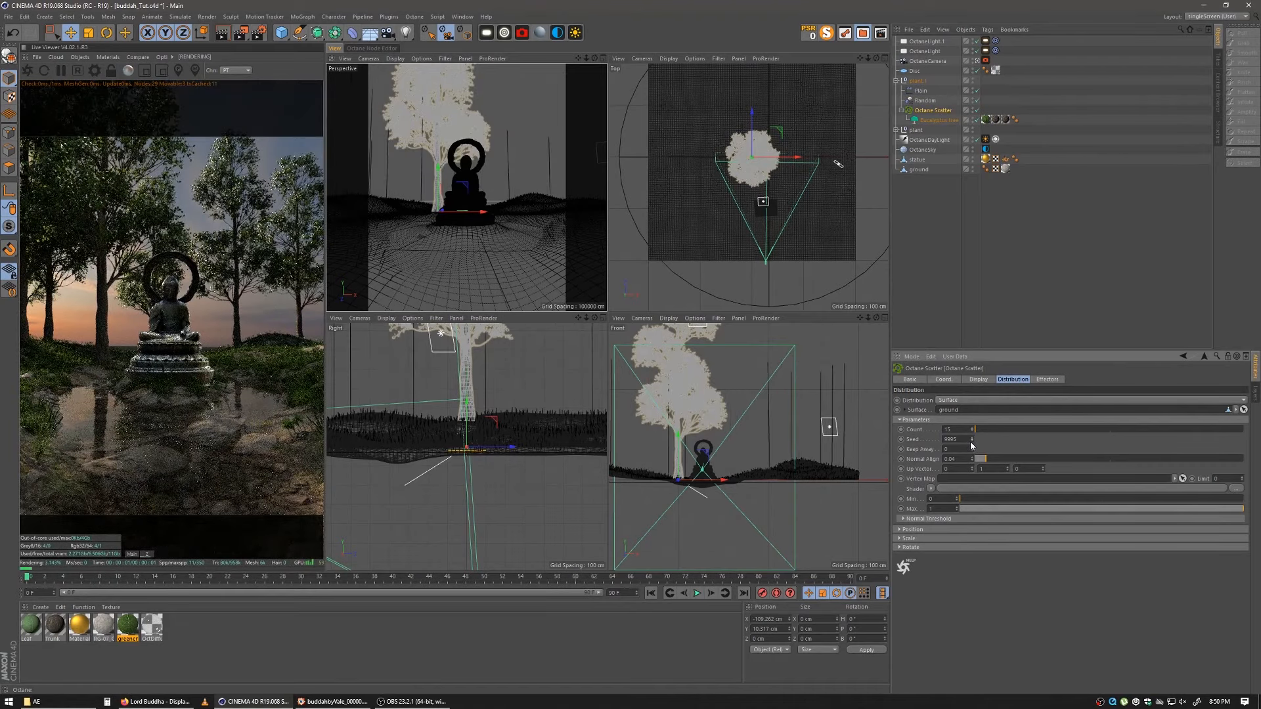
pyautogui.click(971, 444)
pyautogui.click(972, 441)
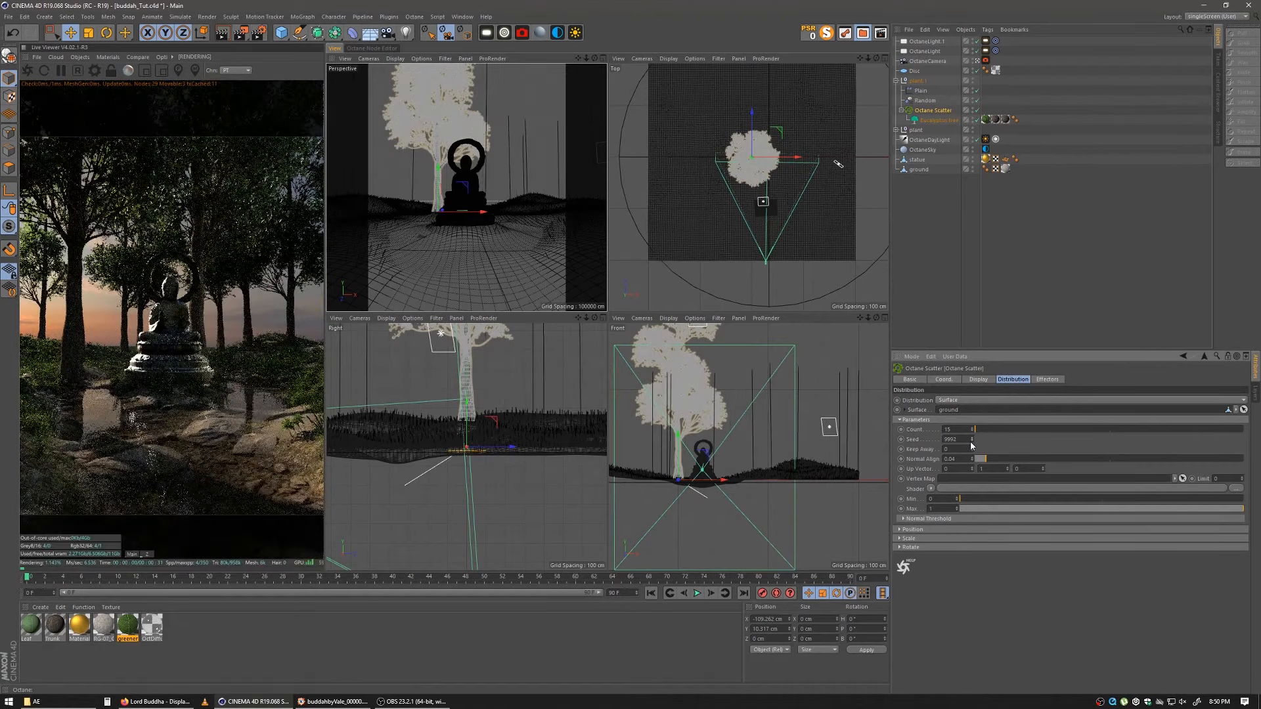
pyautogui.click(971, 441)
pyautogui.click(971, 441)
pyautogui.click(971, 441)
pyautogui.click(971, 442)
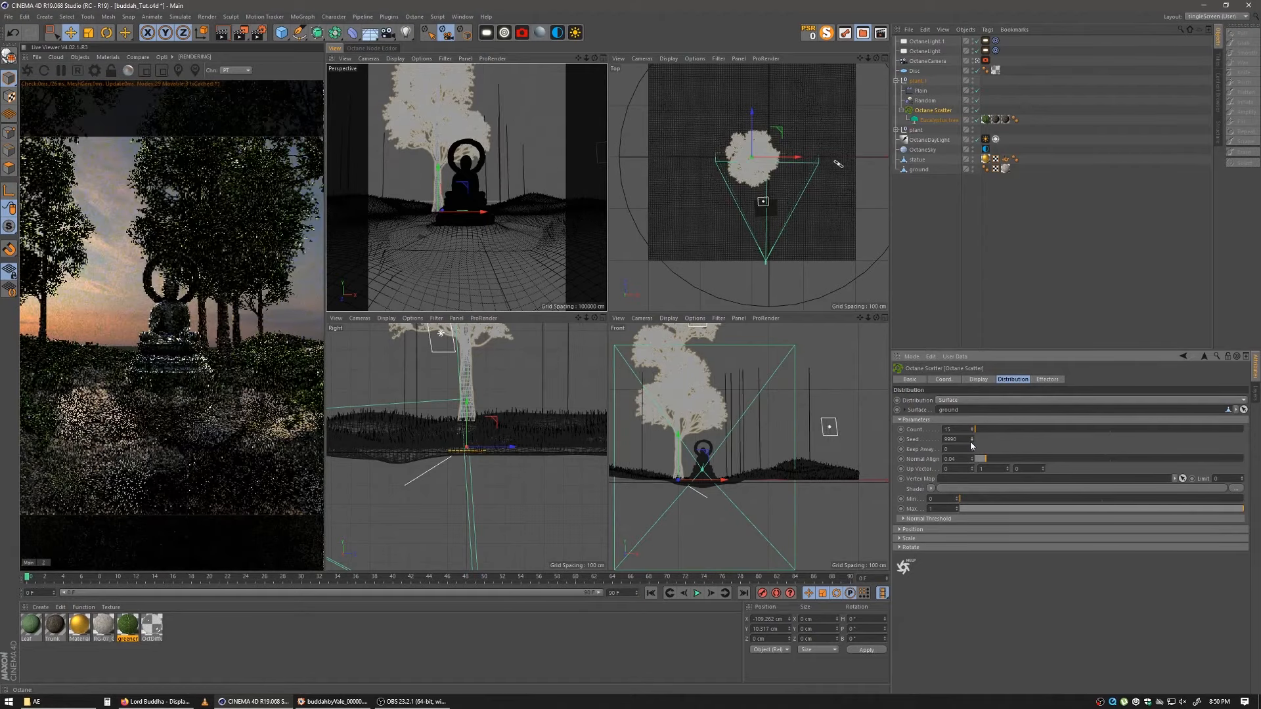
pyautogui.click(971, 442)
pyautogui.click(971, 441)
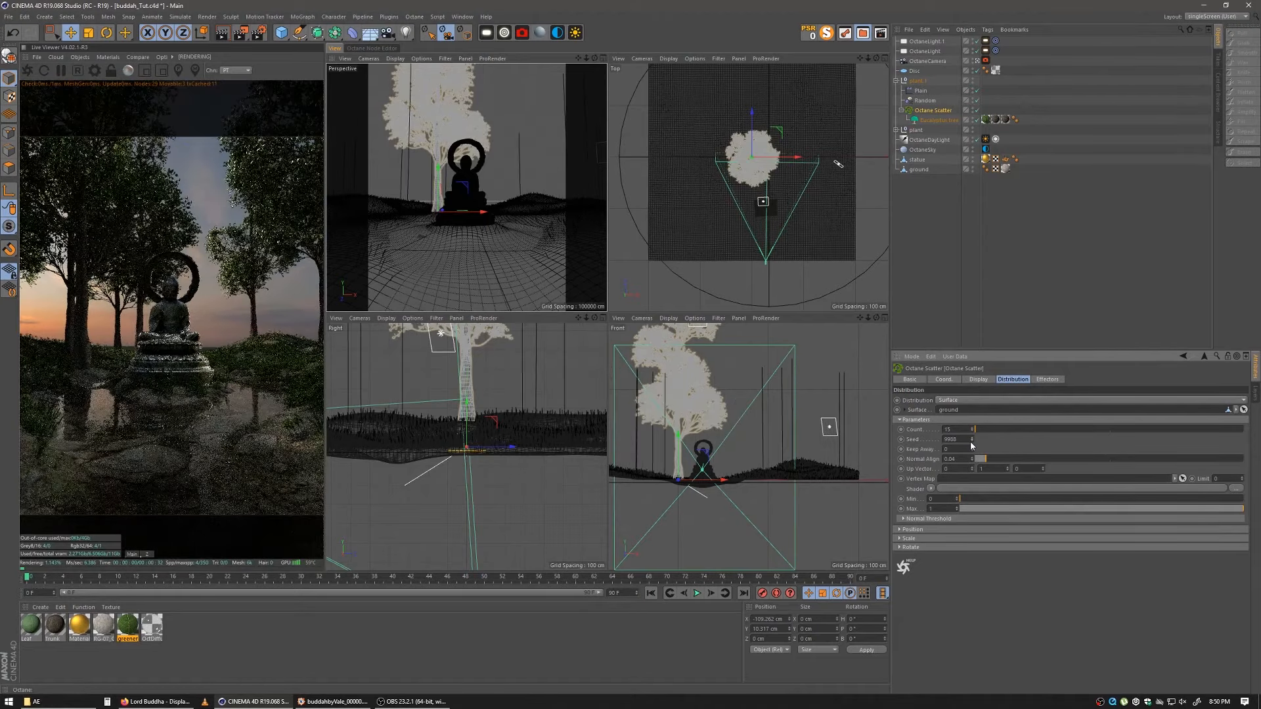
pyautogui.click(970, 441)
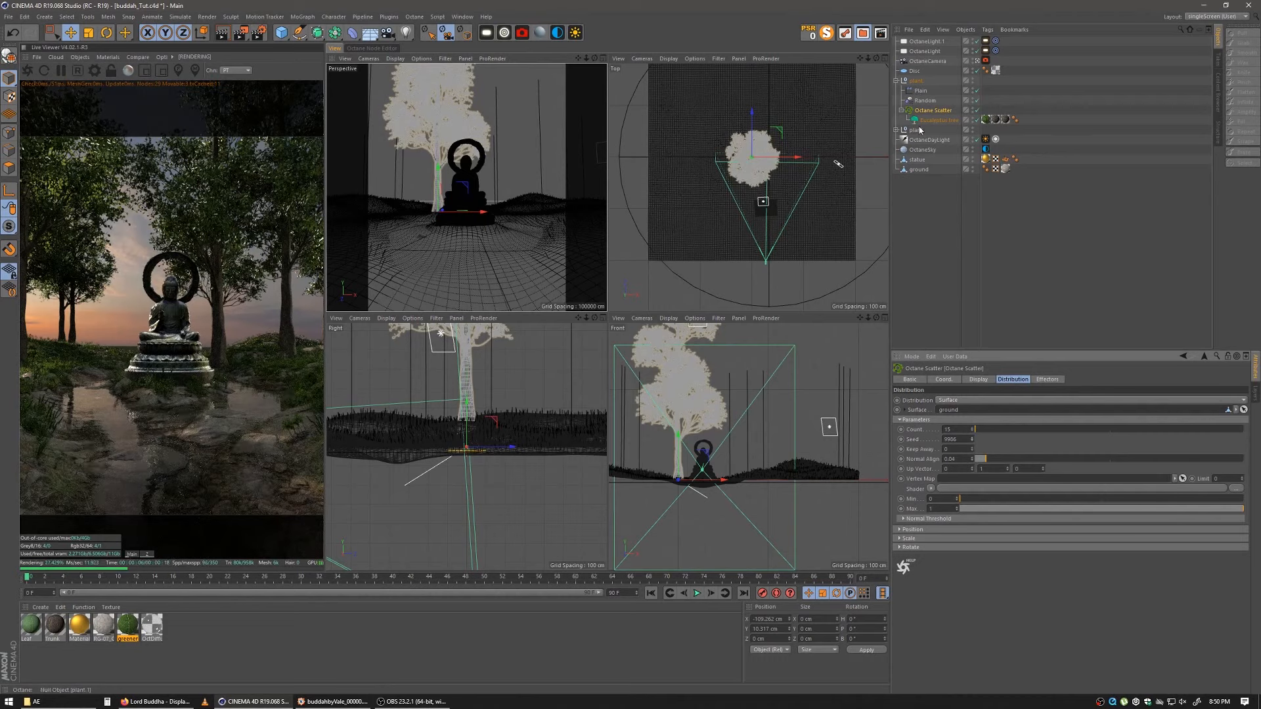
# Step: Add an Octane area light at the statue and reposition it in front and to the left, aimed at the statue
pyautogui.click(916, 159)
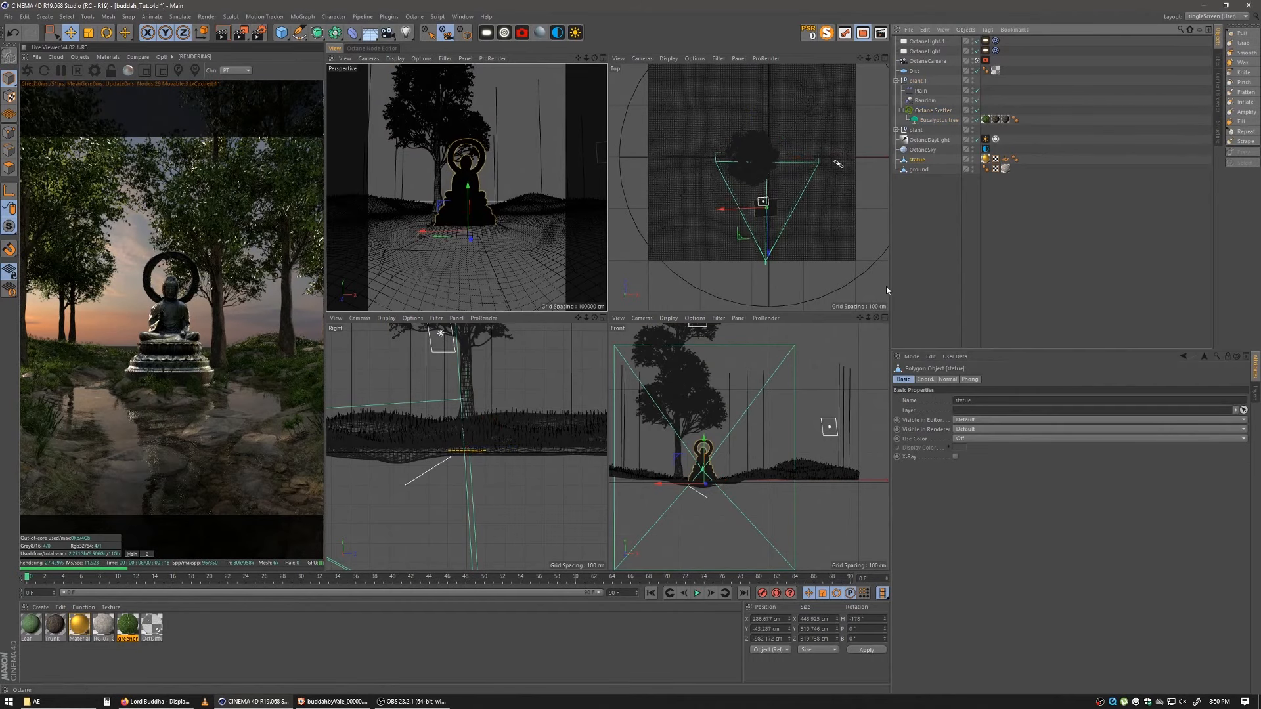
pyautogui.click(504, 35)
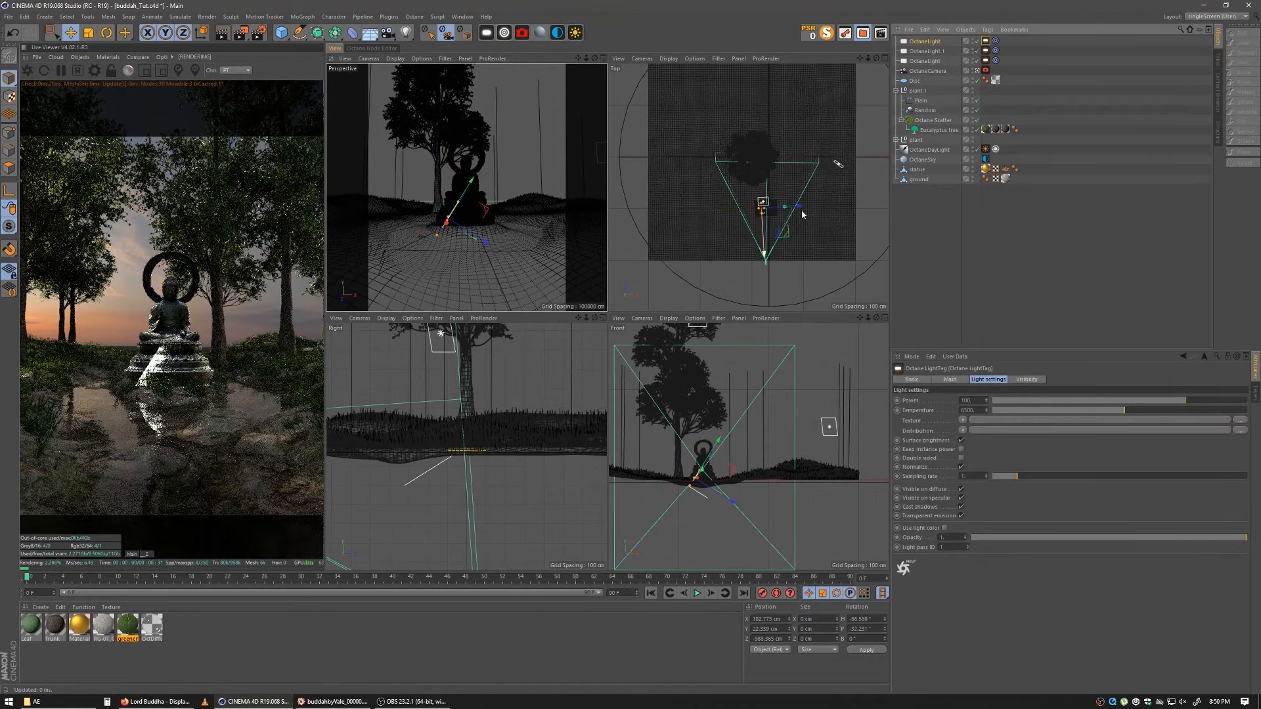
pyautogui.moveTo(813, 227); pyautogui.dragTo(799, 257)
pyautogui.moveTo(515, 262); pyautogui.dragTo(410, 161)
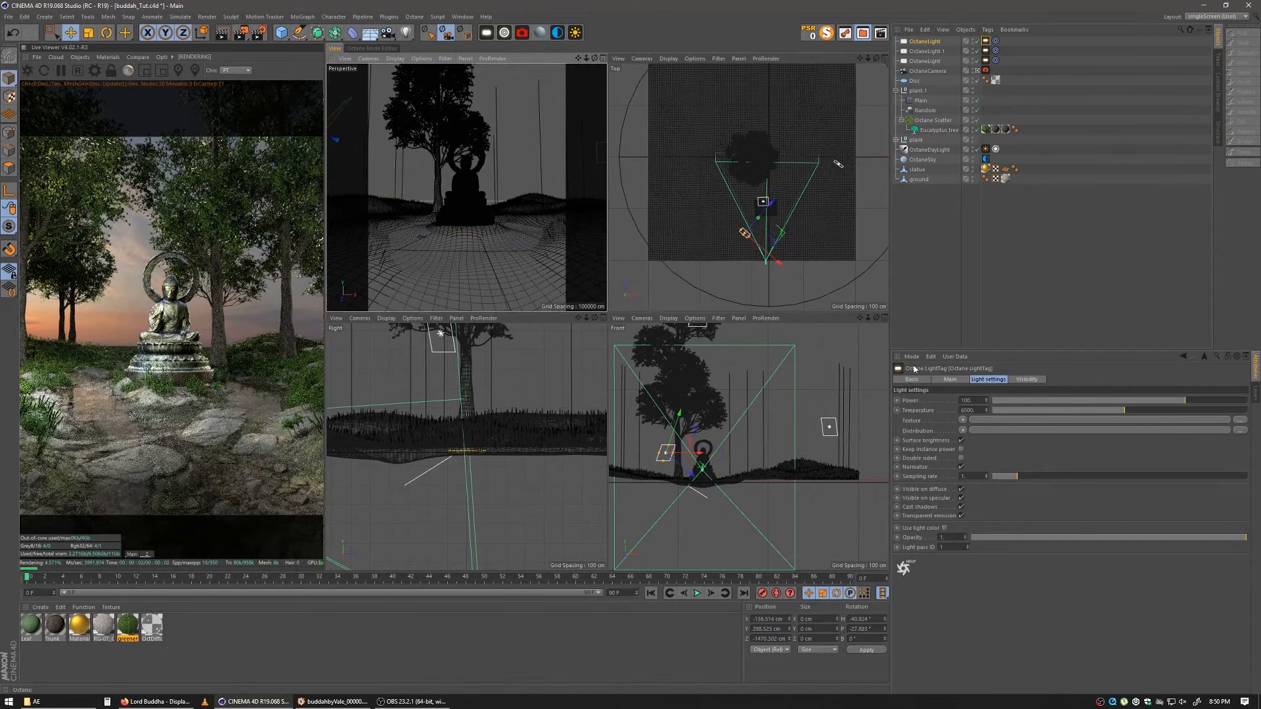
# Step: Set the new light's temperature to about 4779 and power to about 15.9, and compare the render with the light off and on
pyautogui.moveTo(1122, 411); pyautogui.dragTo(1086, 411)
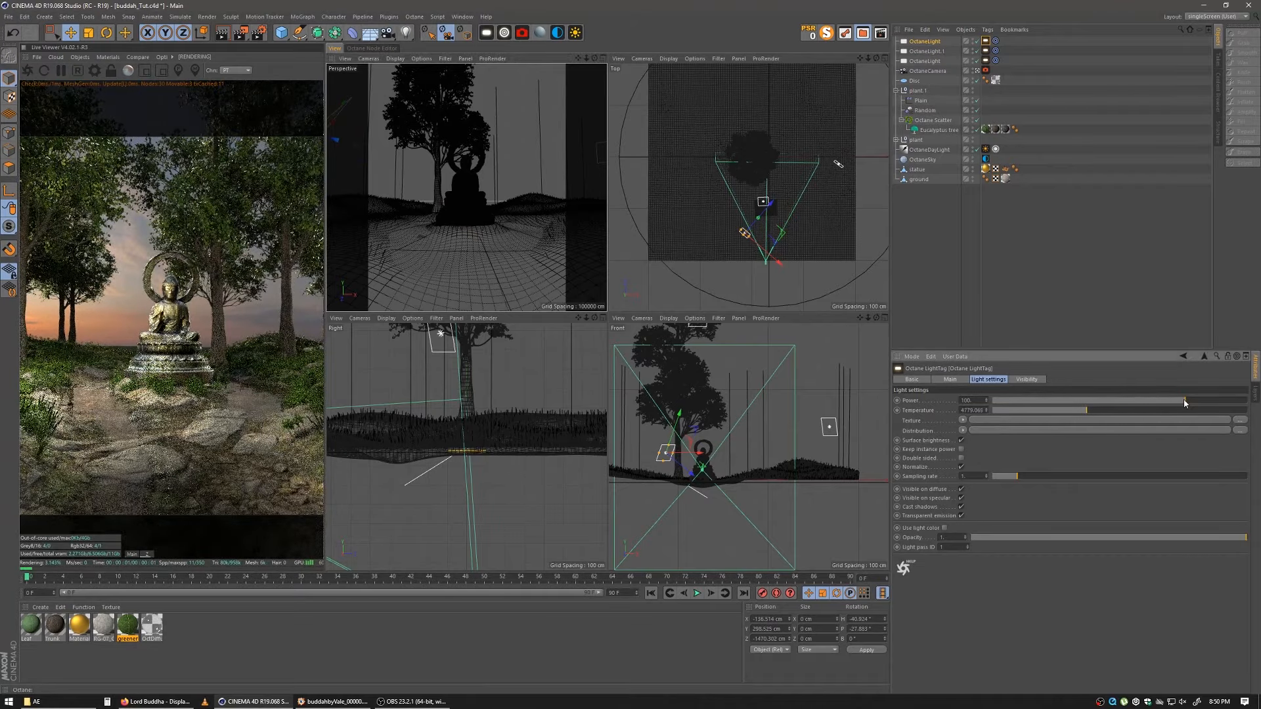
pyautogui.moveTo(1185, 401); pyautogui.dragTo(1160, 406)
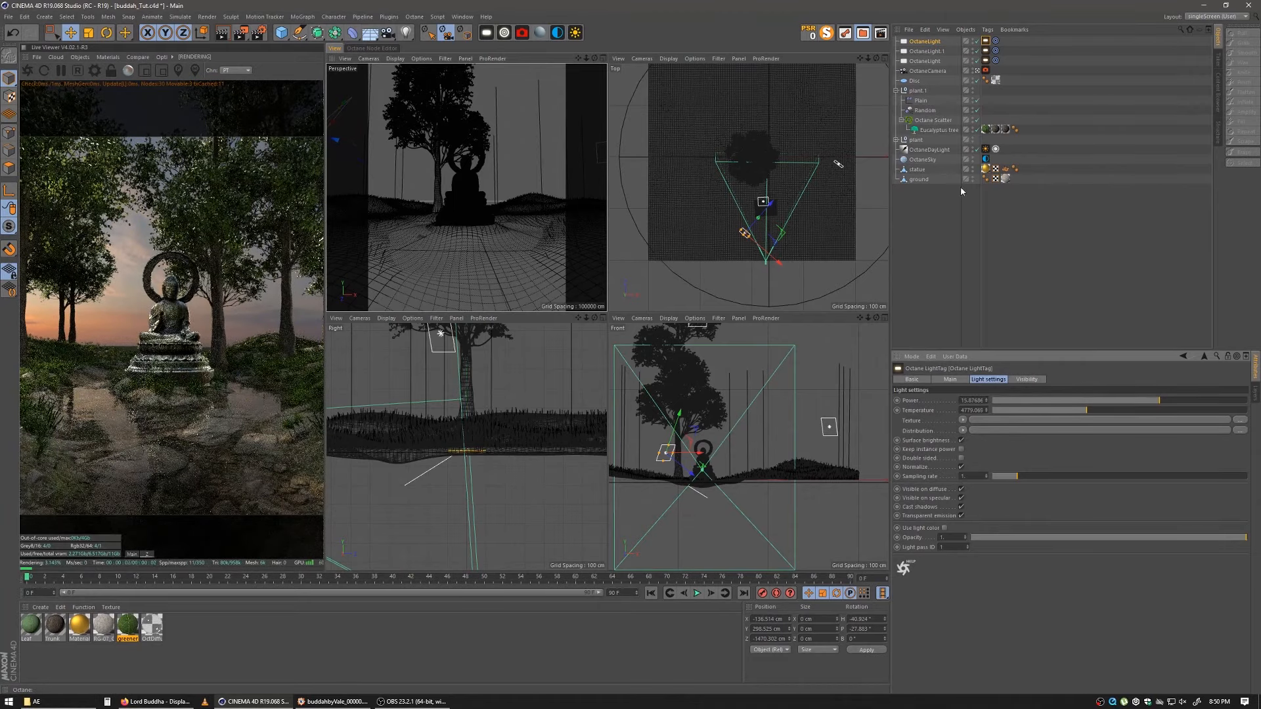
pyautogui.click(978, 42)
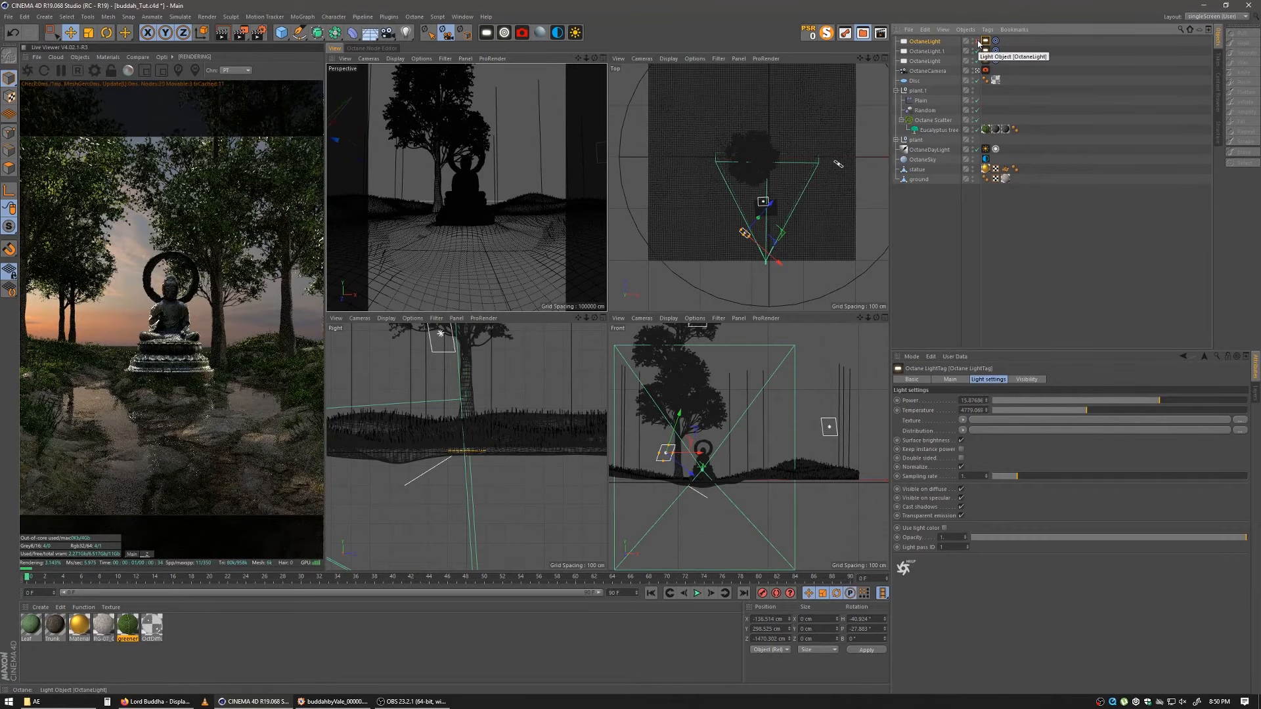
pyautogui.click(978, 42)
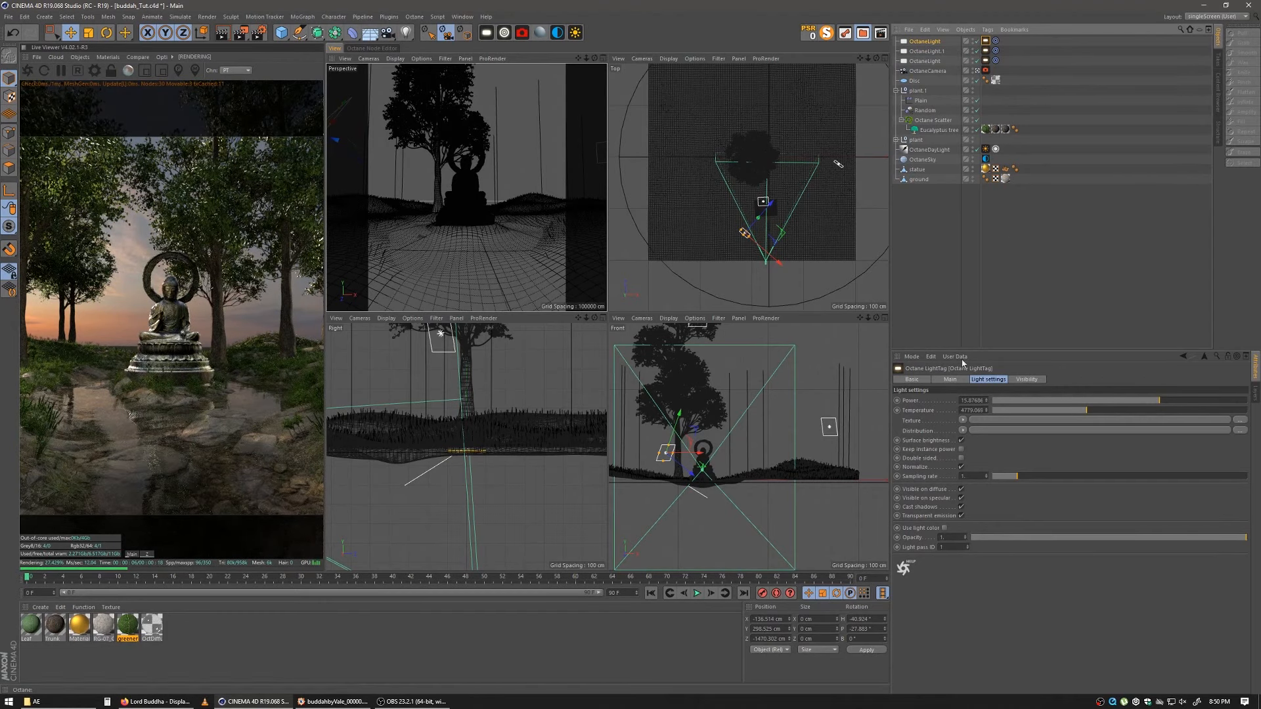
pyautogui.click(950, 273)
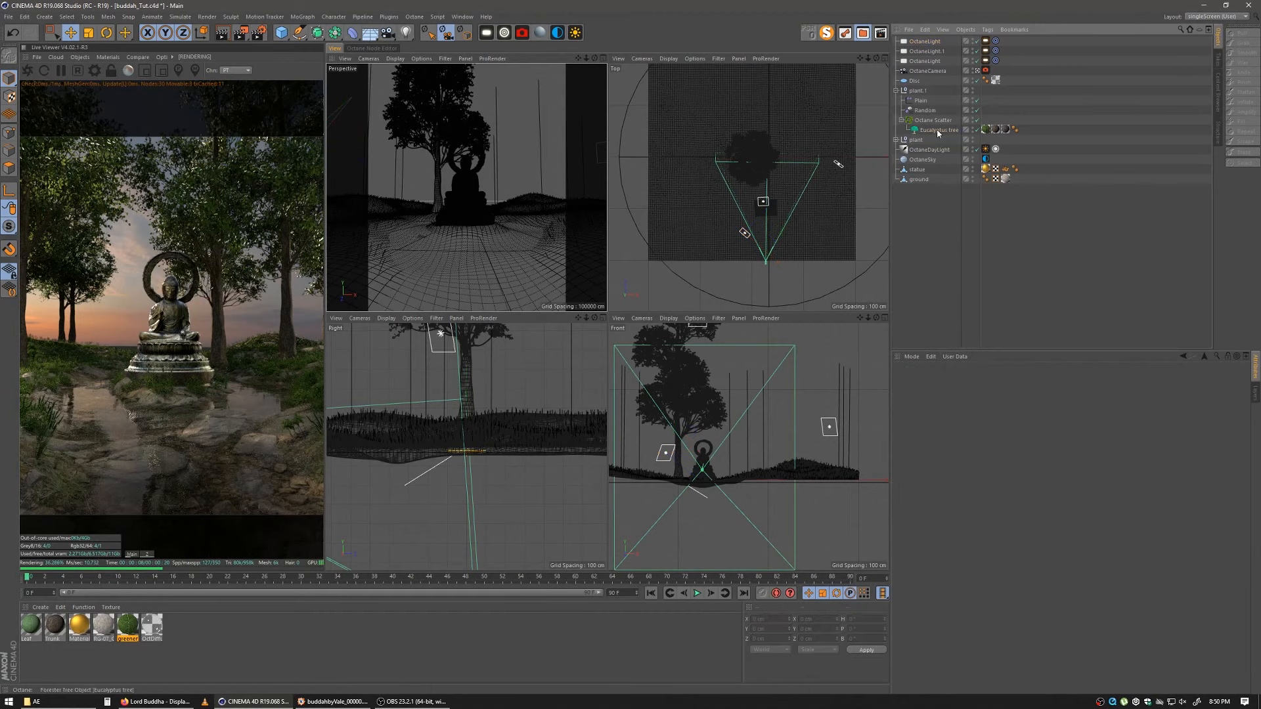
# Step: Collapse the plant.1 tree group and duplicate it
pyautogui.click(901, 92)
pyautogui.click(897, 91)
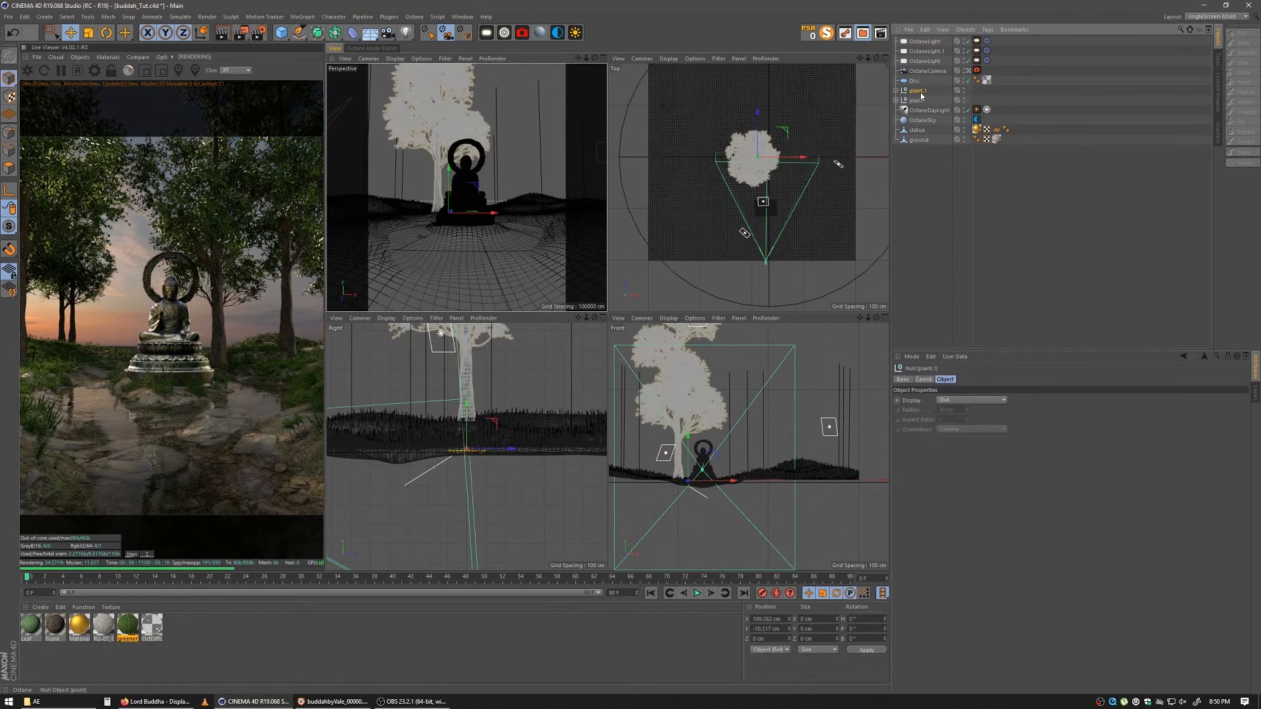
pyautogui.keyDown('ctrl'); pyautogui.moveTo(918, 89); pyautogui.dragTo(919, 85); pyautogui.keyUp('ctrl')
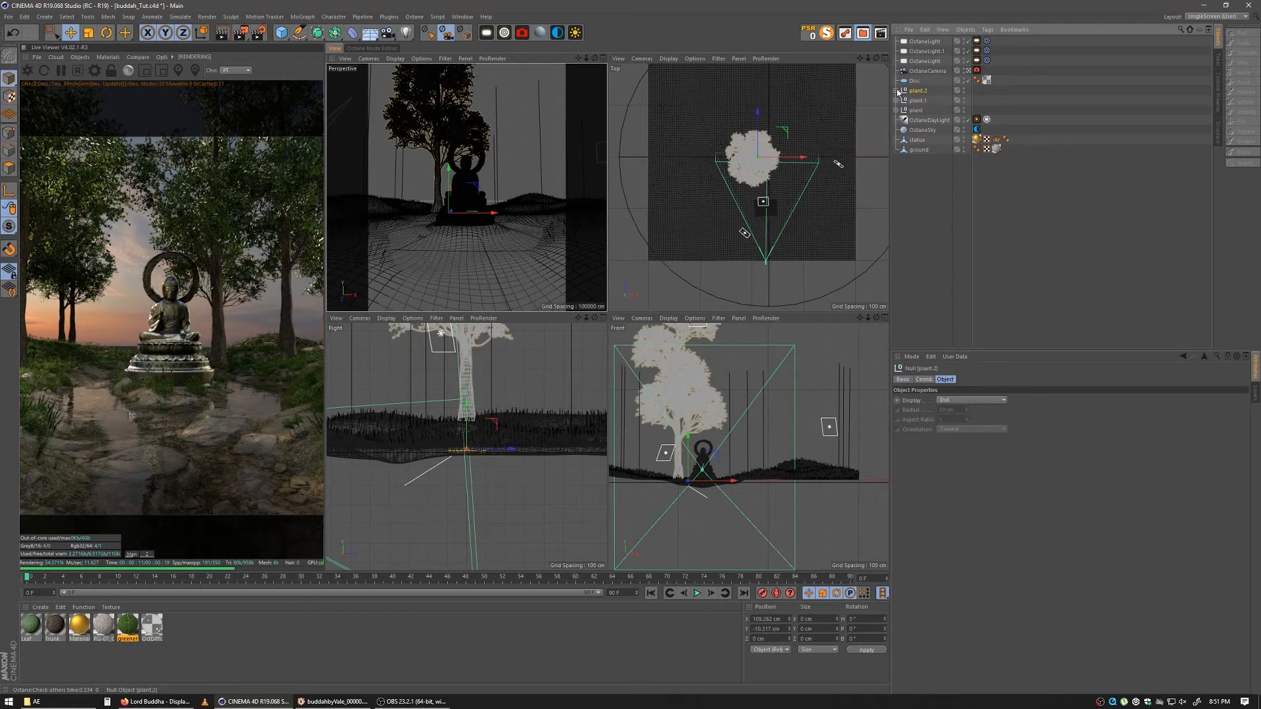
# Step: Replace the eucalyptus tree in the duplicated plant group with the Albizia preset from the Forester tree library
pyautogui.click(896, 90)
pyautogui.click(923, 129)
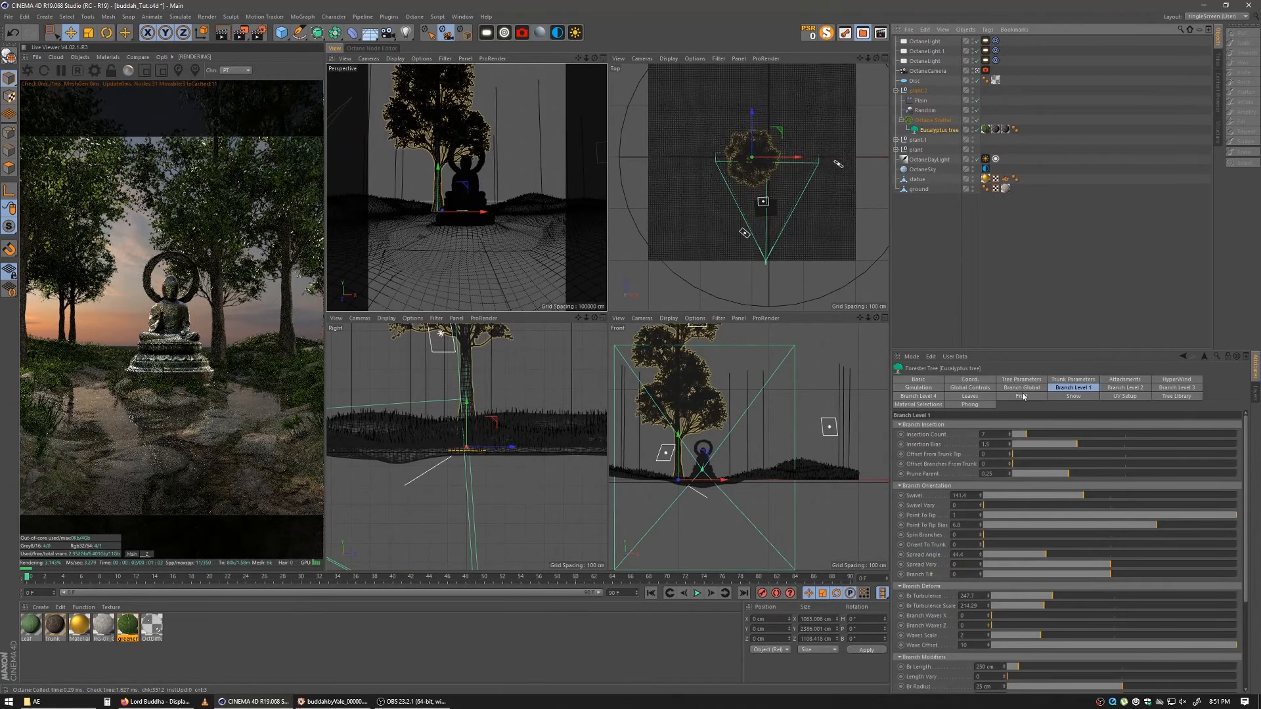
pyautogui.click(1175, 396)
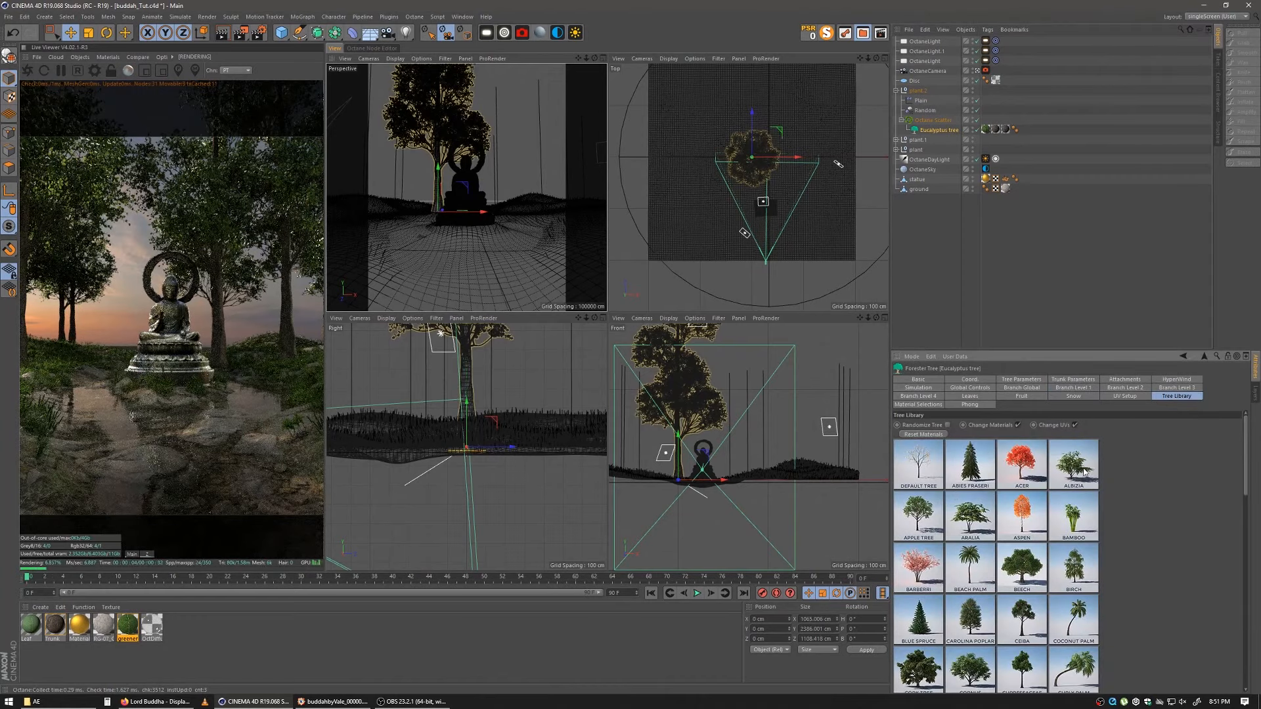
pyautogui.click(1084, 471)
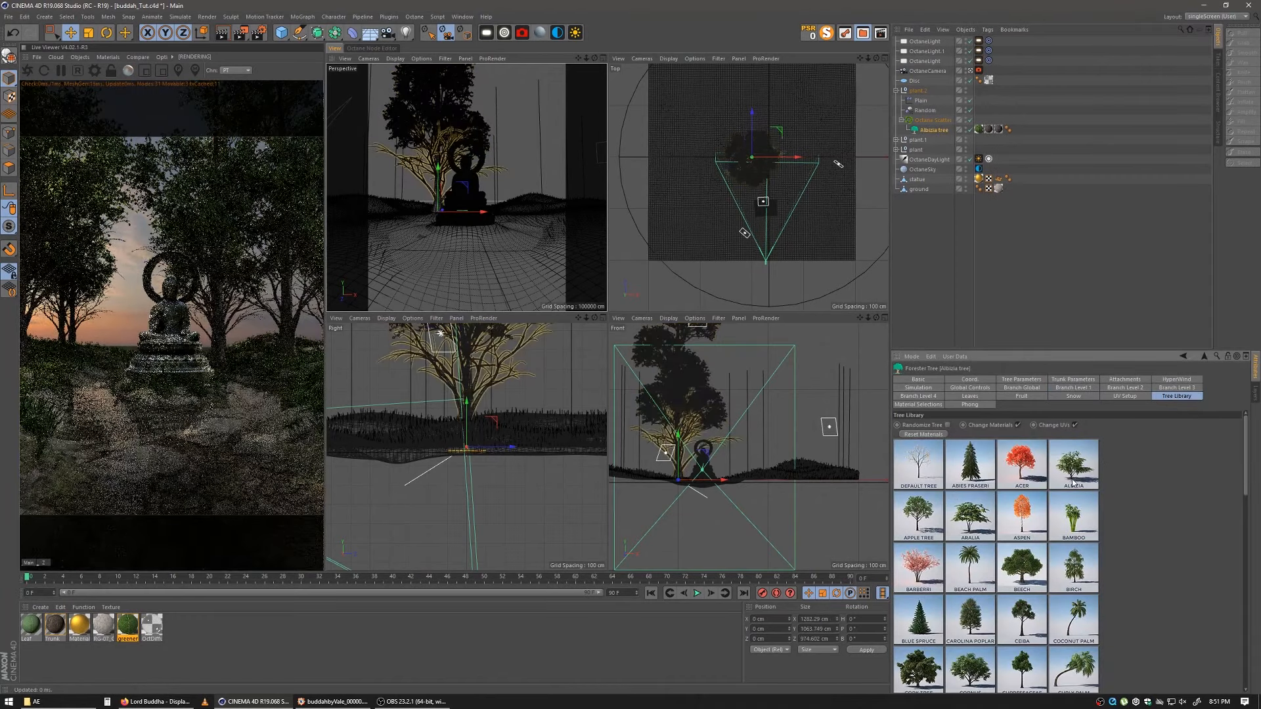
# Step: Set the albizia's viewport levels to 4 and its tree size to 0.71
pyautogui.click(1022, 380)
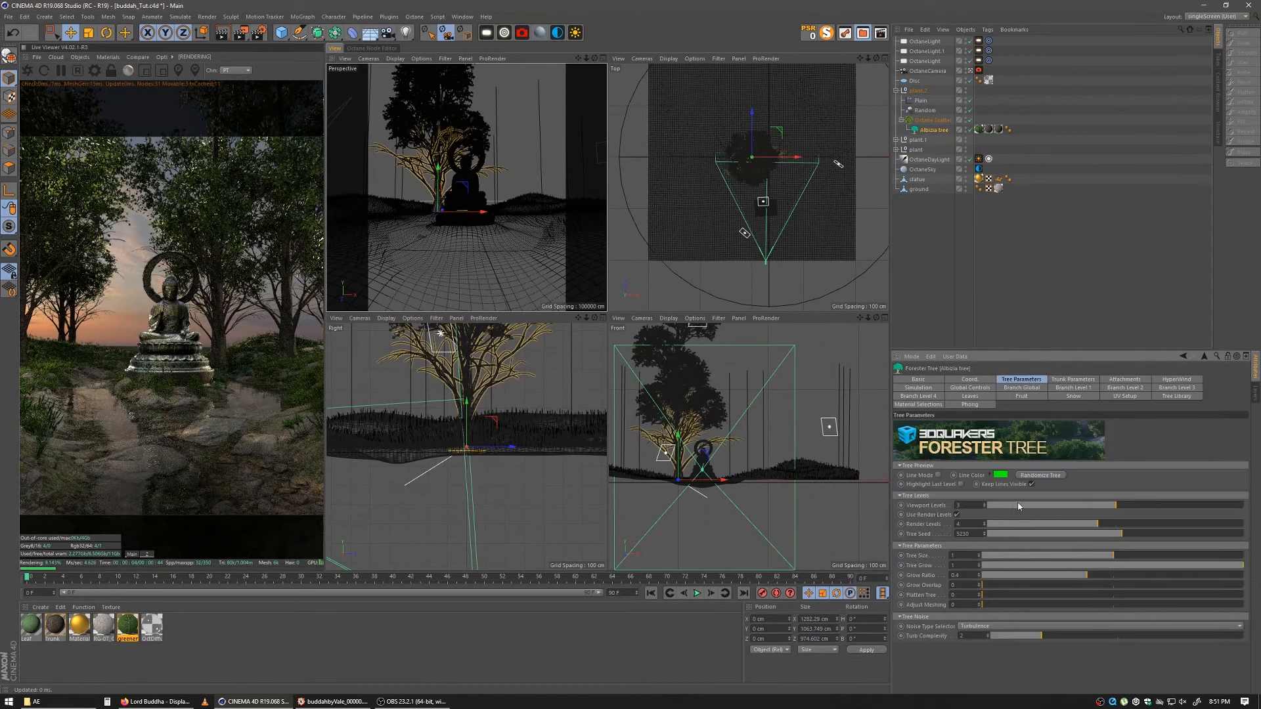
pyautogui.click(983, 504)
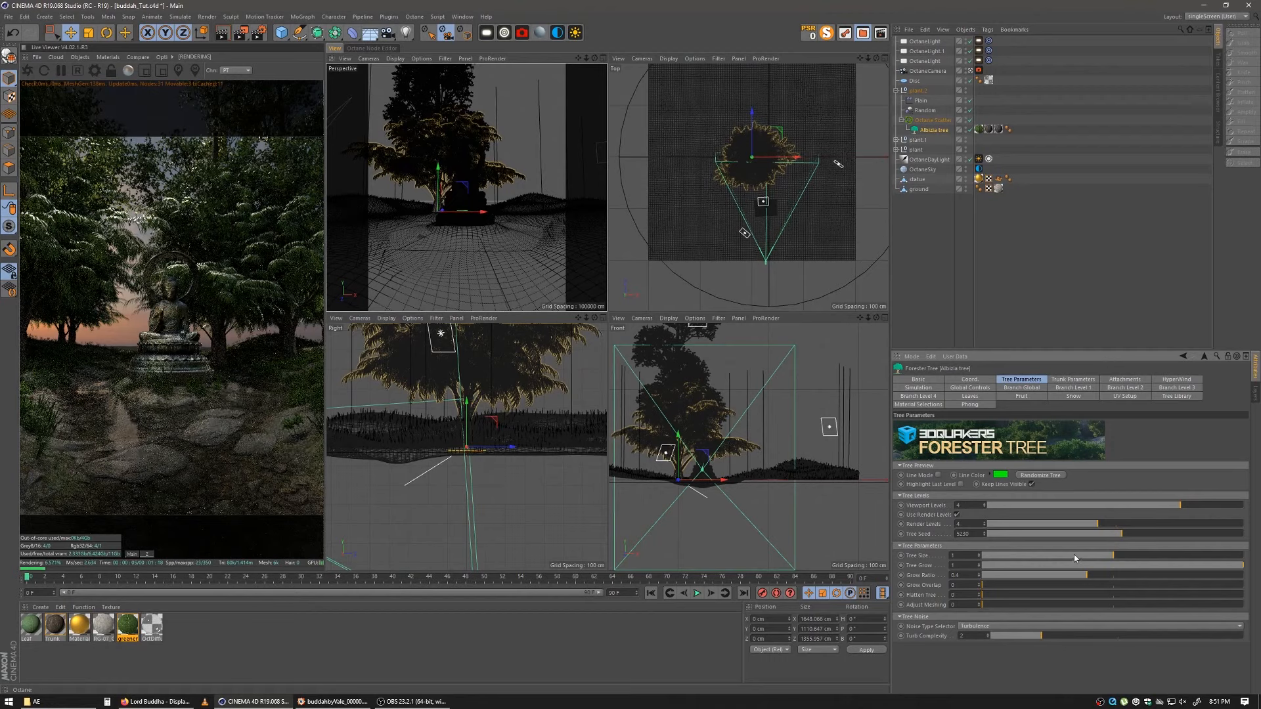
pyautogui.click(1074, 555)
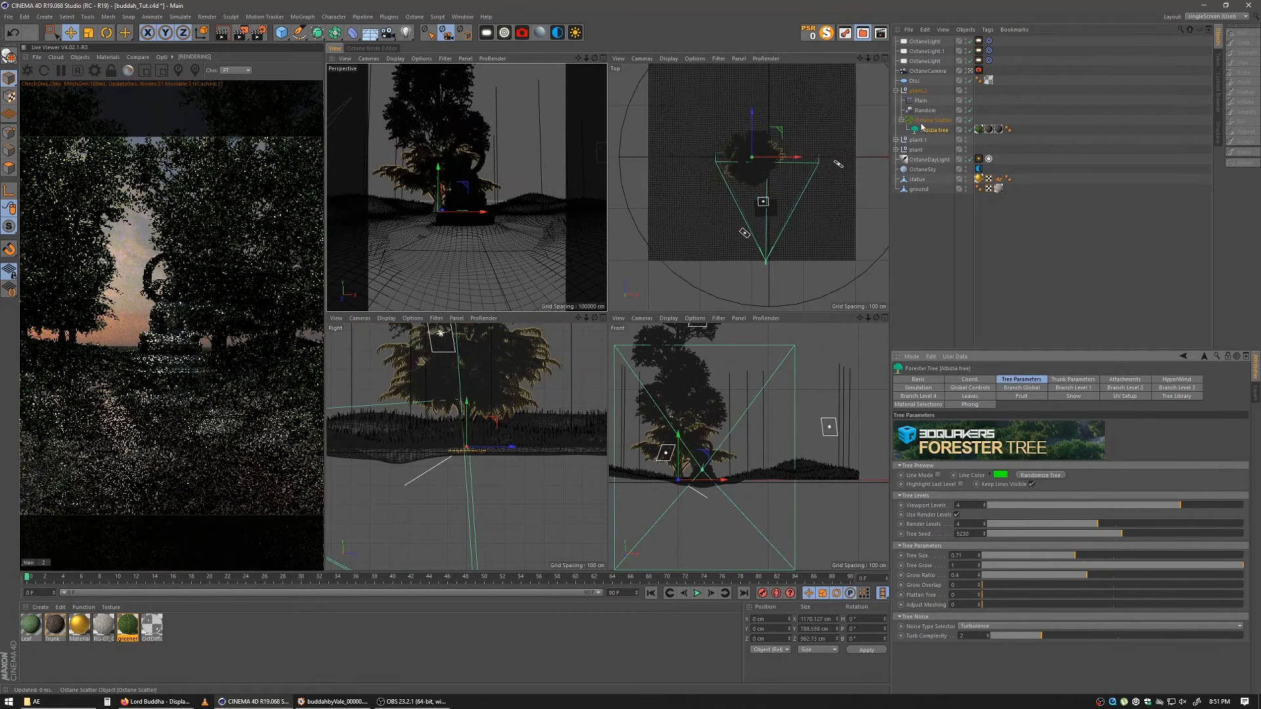
# Step: Lower the seed of the albizia's Octane Scatter to 9934 to redistribute the trees around the statue
pyautogui.click(933, 120)
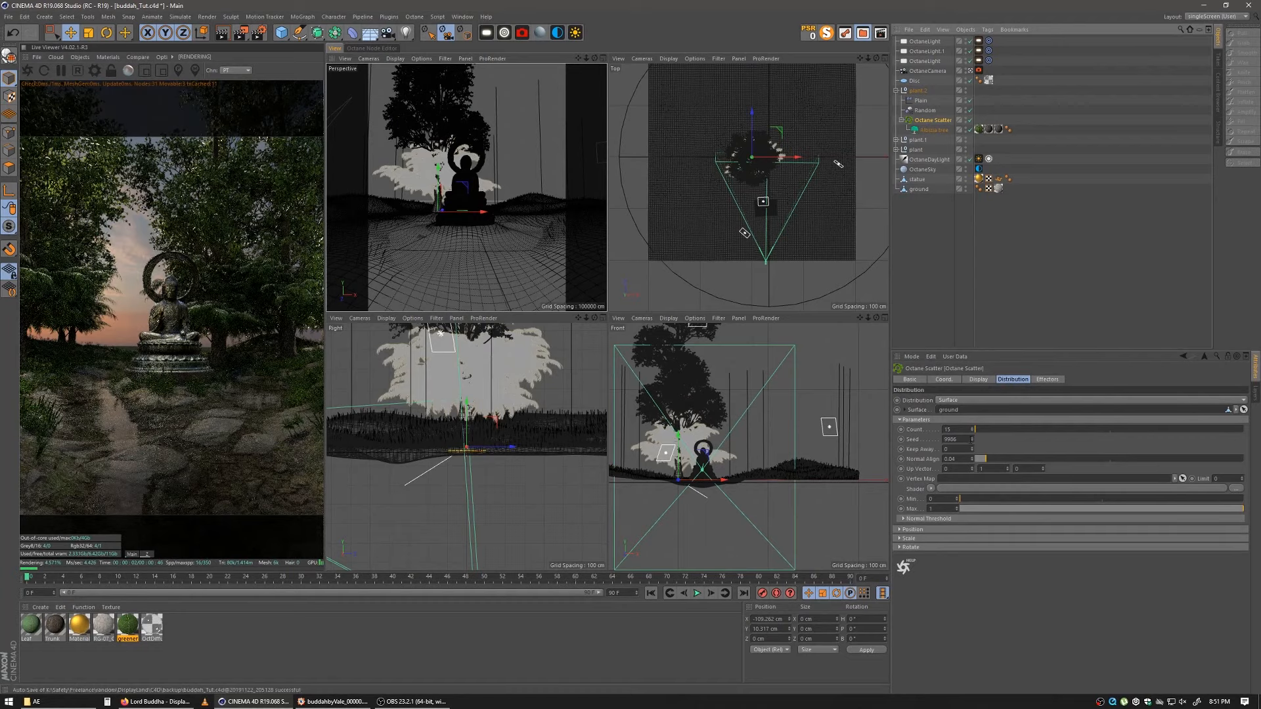
pyautogui.moveTo(972, 439)
pyautogui.mouseDown()
pyautogui.moveTo(971, 459)
pyautogui.moveTo(971, 443)
pyautogui.mouseUp()
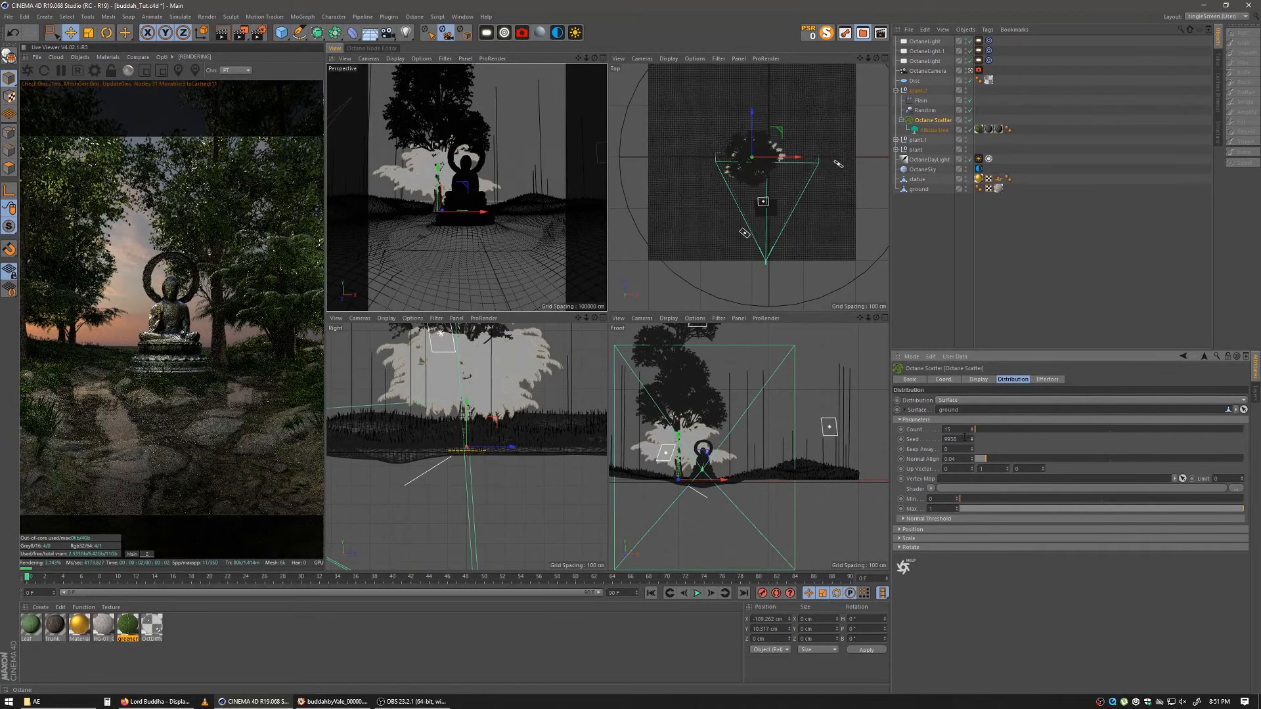
pyautogui.click(971, 441)
pyautogui.click(971, 440)
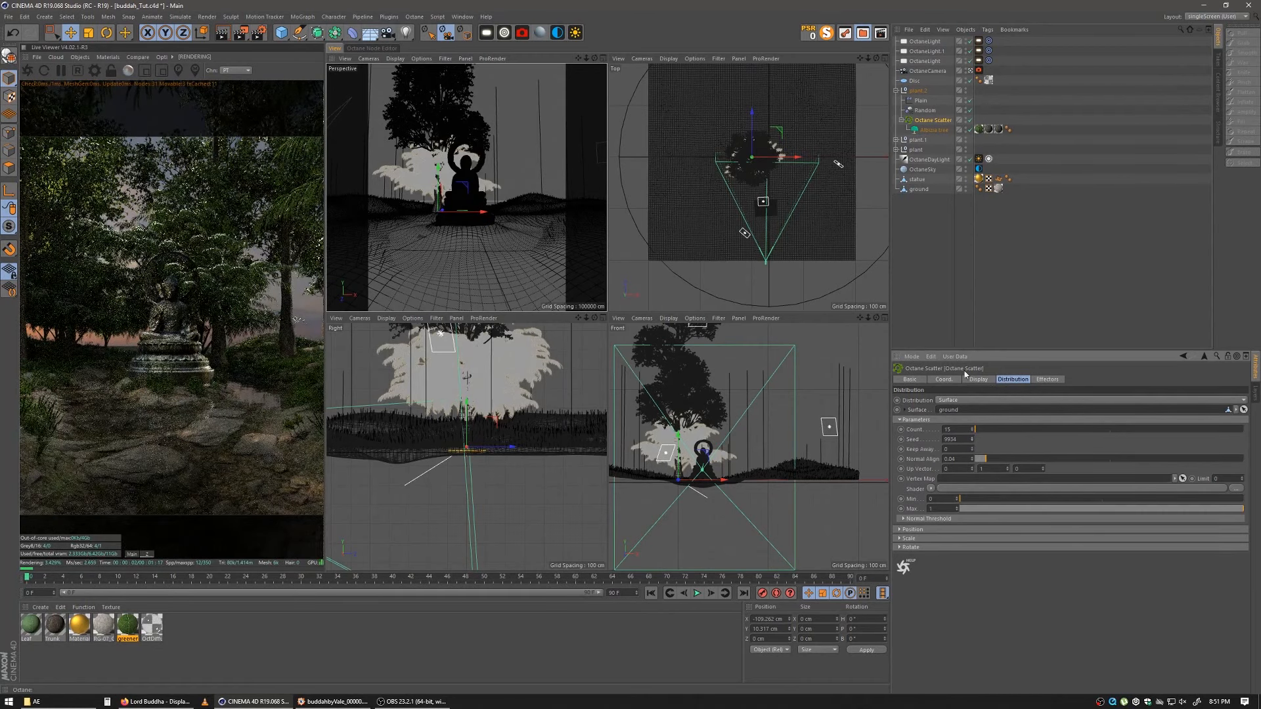
# Step: Reduce the spread angle of the albizia's level 1 branches to about 3
pyautogui.click(933, 130)
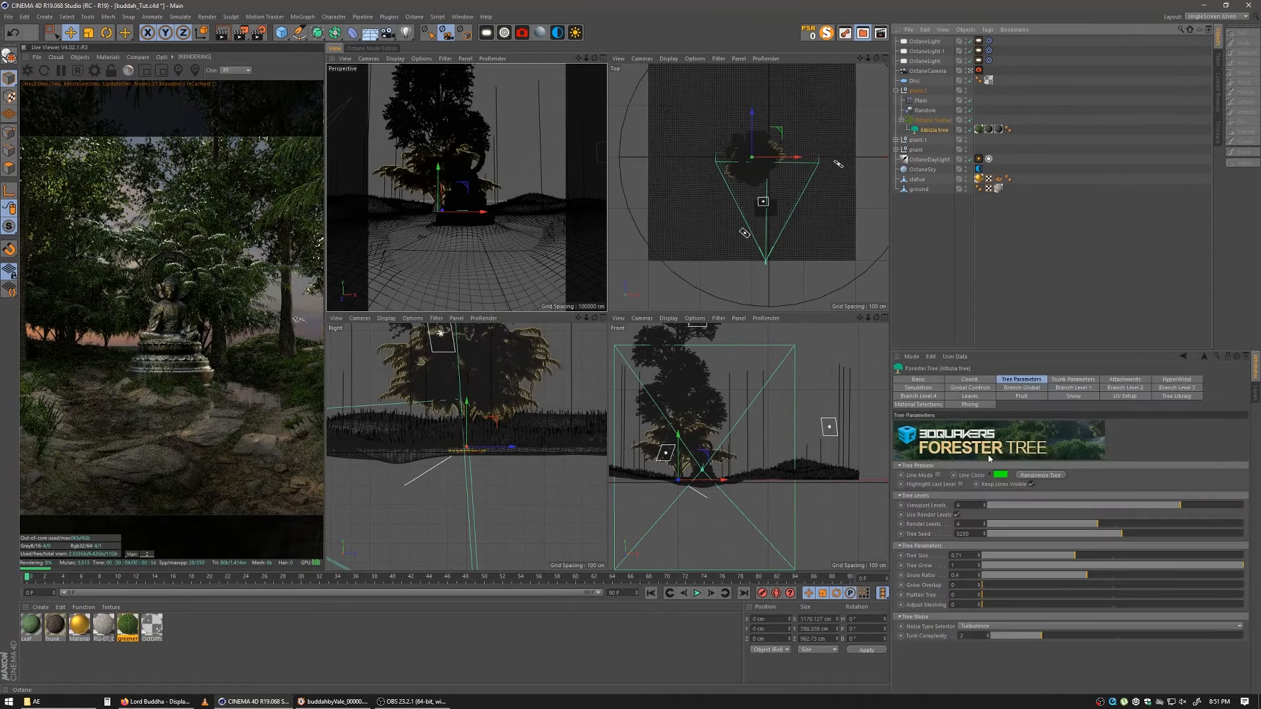
pyautogui.click(1069, 388)
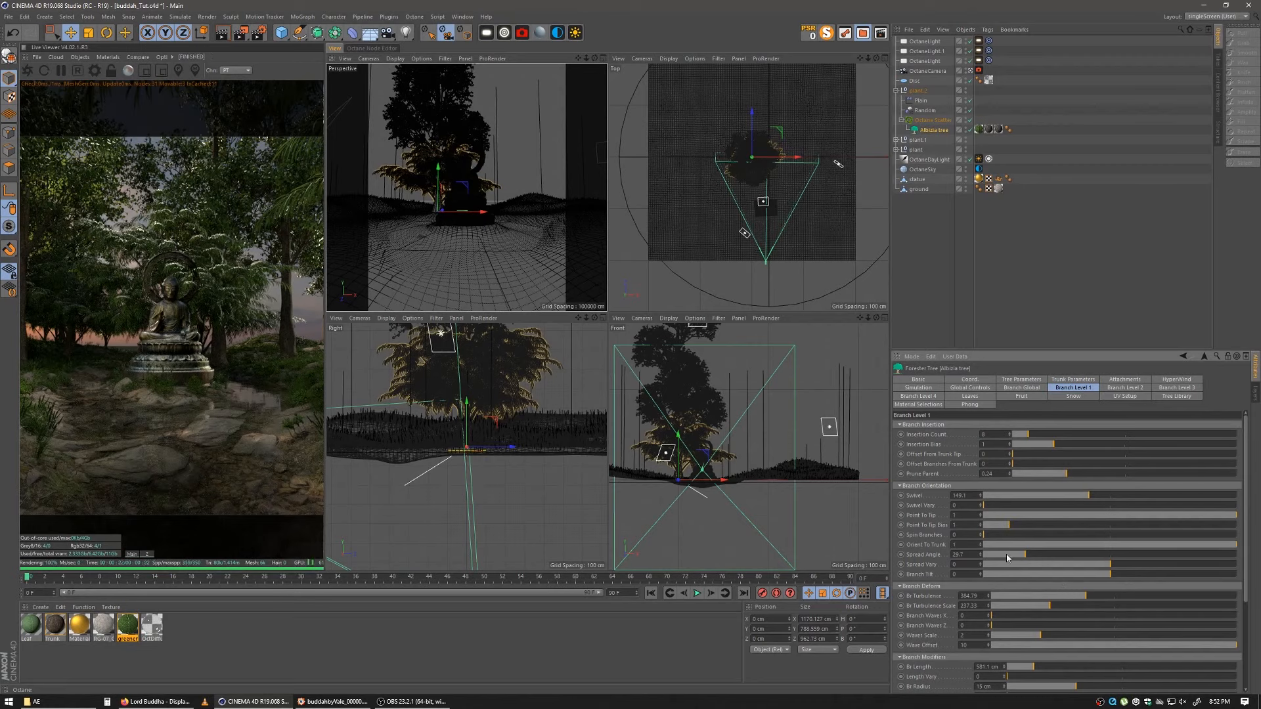
pyautogui.moveTo(1022, 557); pyautogui.dragTo(985, 556)
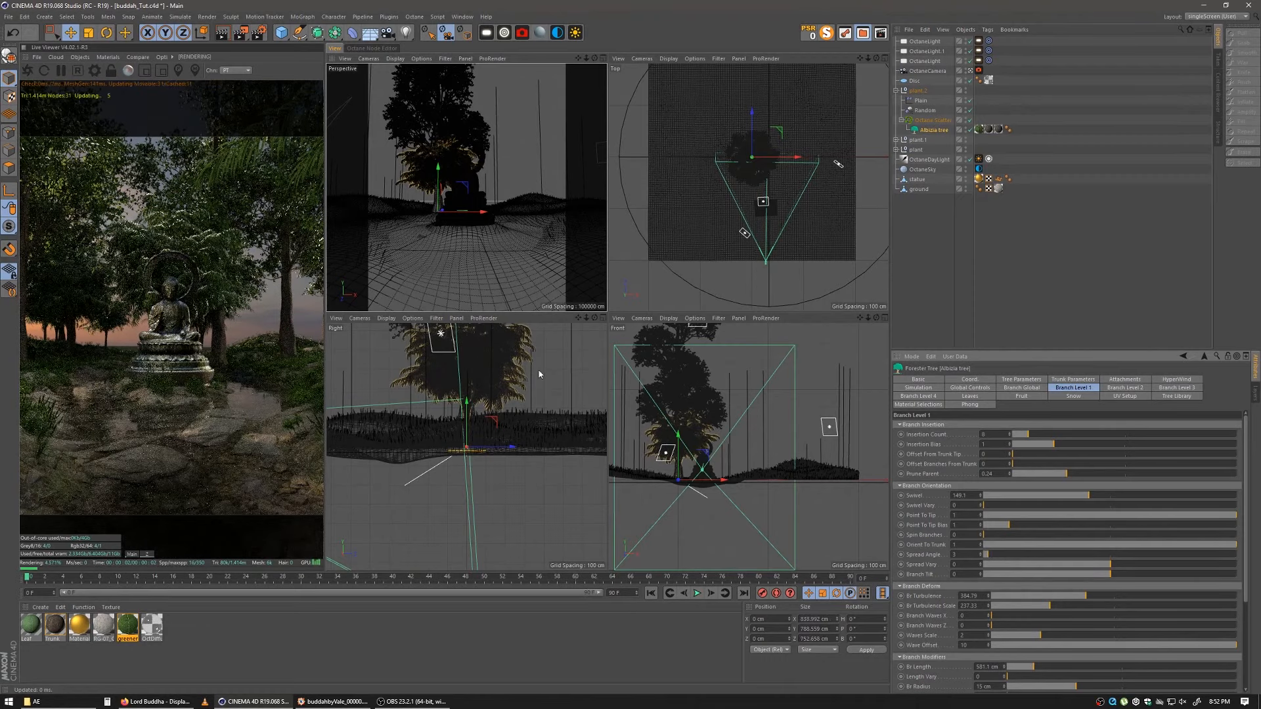
# Step: Set the albizia's level 1 branch bend to 5.85 and reduce the branch insertion count to 4
pyautogui.scroll(-3, 949, 607)
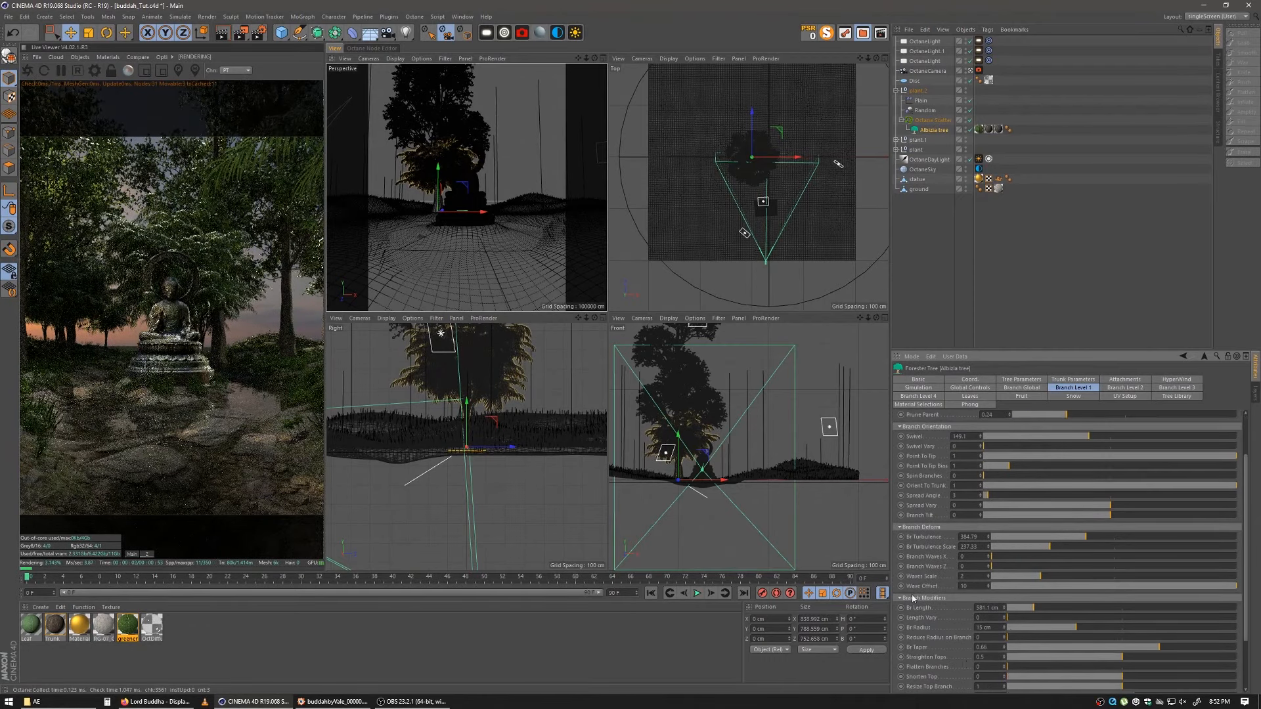
pyautogui.scroll(-3, 914, 599)
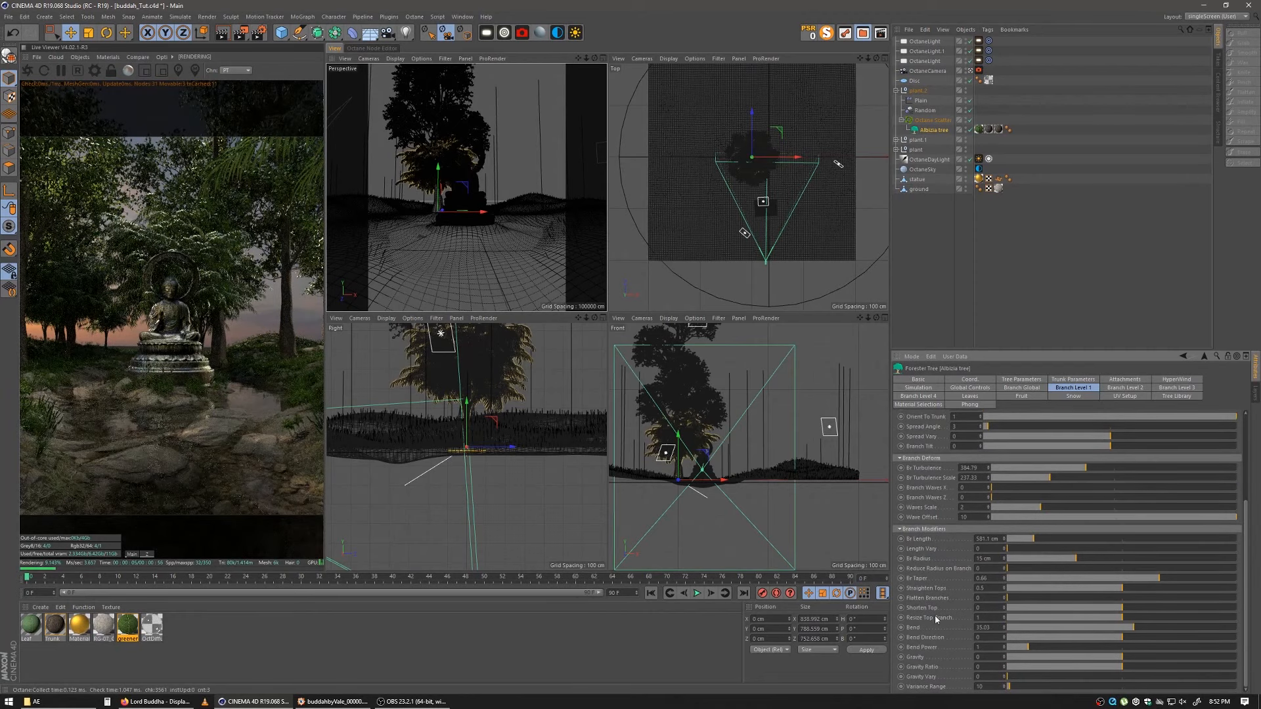
pyautogui.moveTo(1131, 632); pyautogui.dragTo(1124, 631)
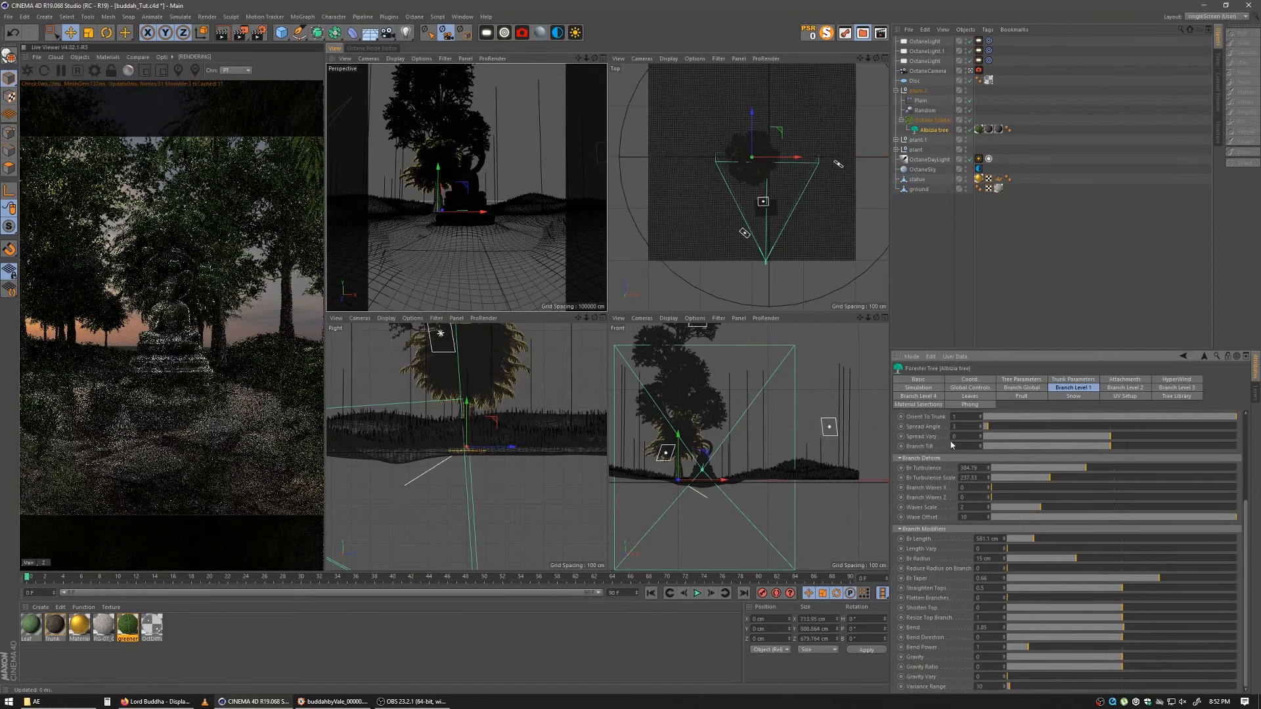
pyautogui.scroll(4, 1044, 433)
pyautogui.moveTo(1022, 439); pyautogui.dragTo(1020, 438)
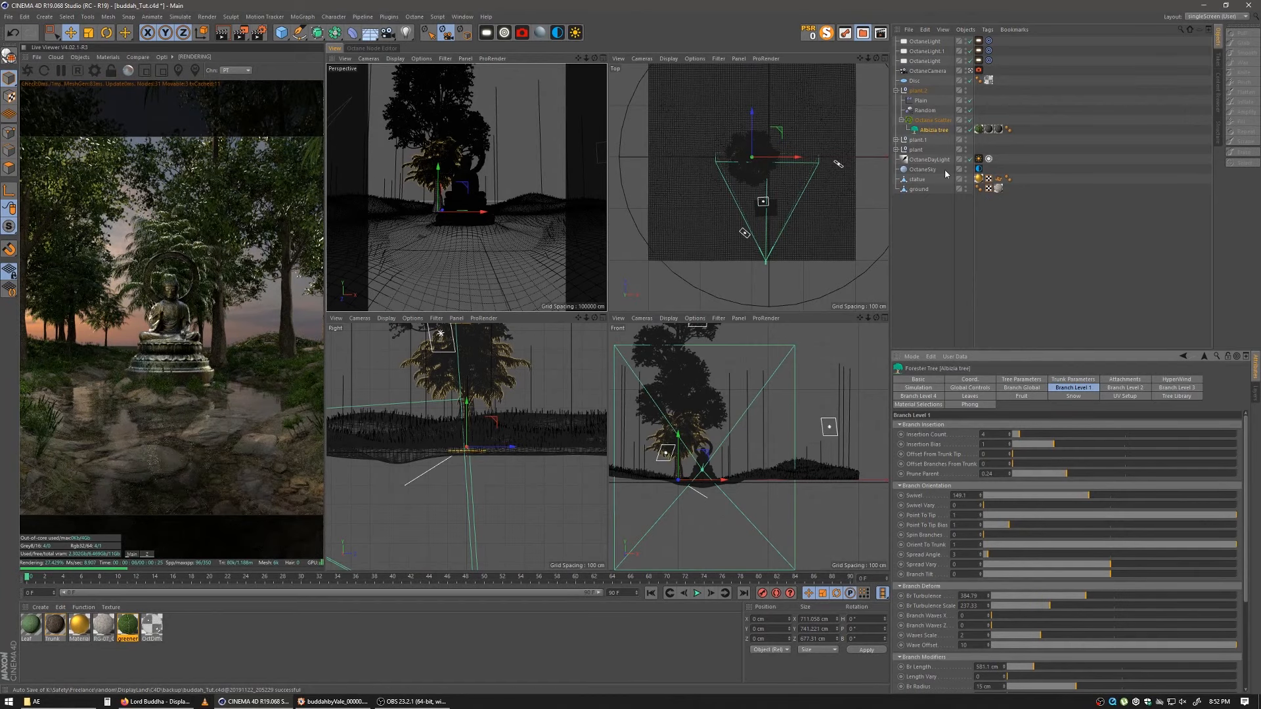
# Step: Lower the albizia scatter's seed step by step to about 9928 for a layout that leaves the statue clear
pyautogui.click(932, 121)
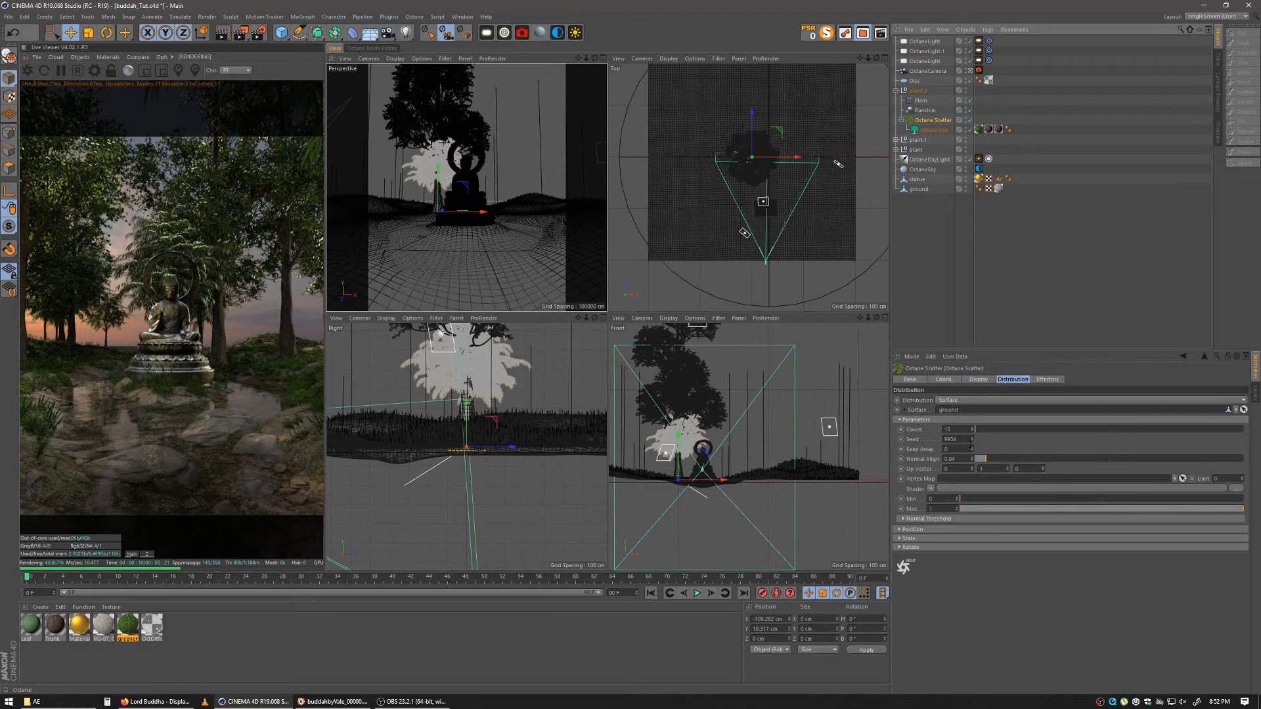
pyautogui.click(973, 441)
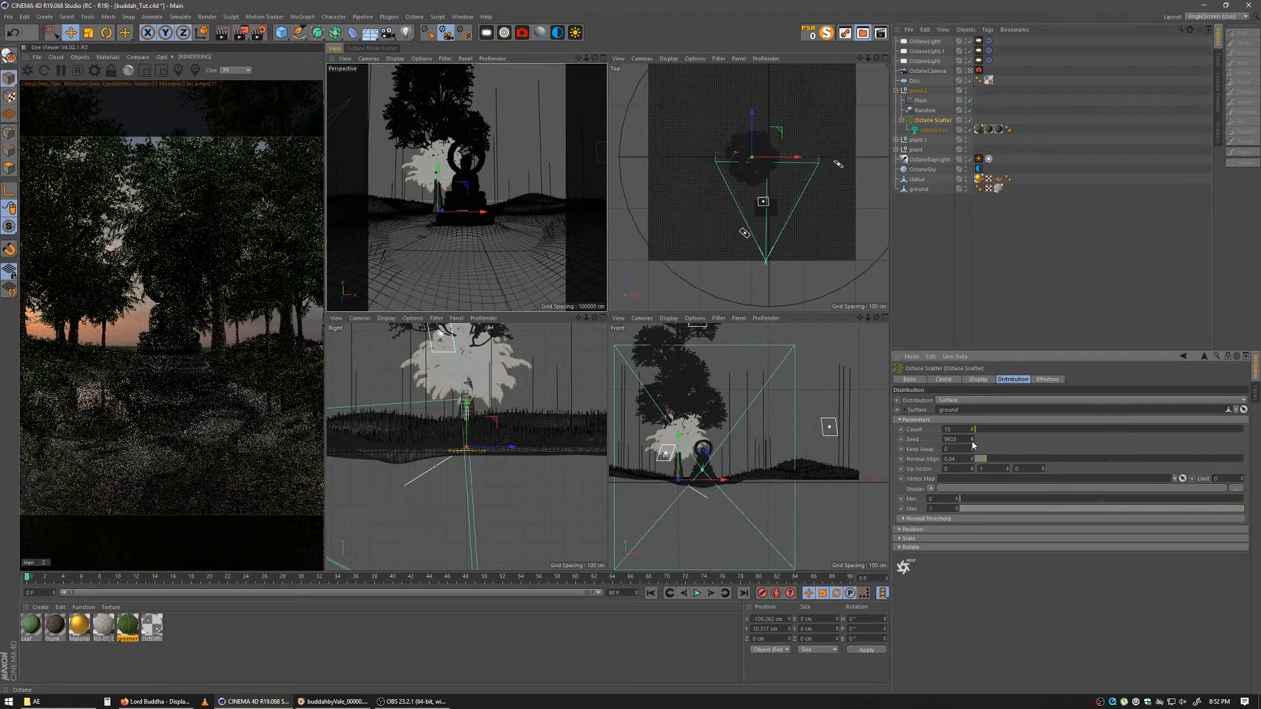
pyautogui.click(973, 441)
pyautogui.click(973, 442)
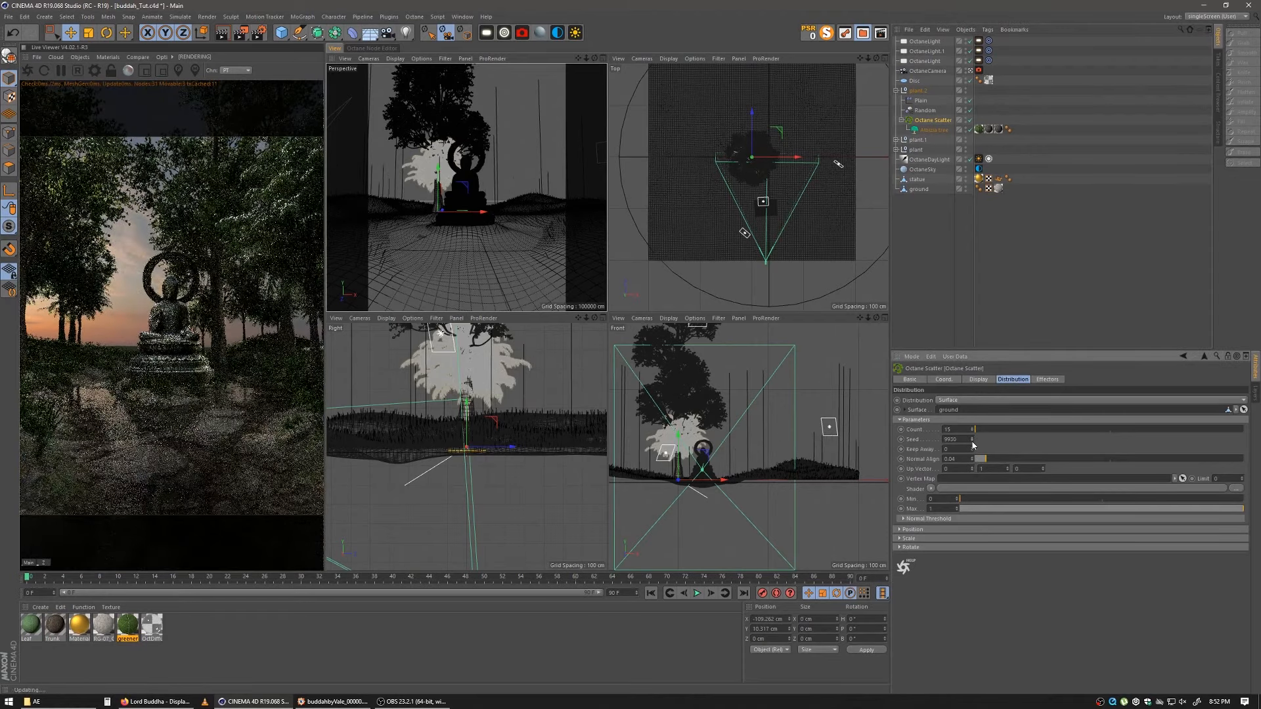
pyautogui.click(973, 442)
pyautogui.click(973, 442)
pyautogui.click(973, 442)
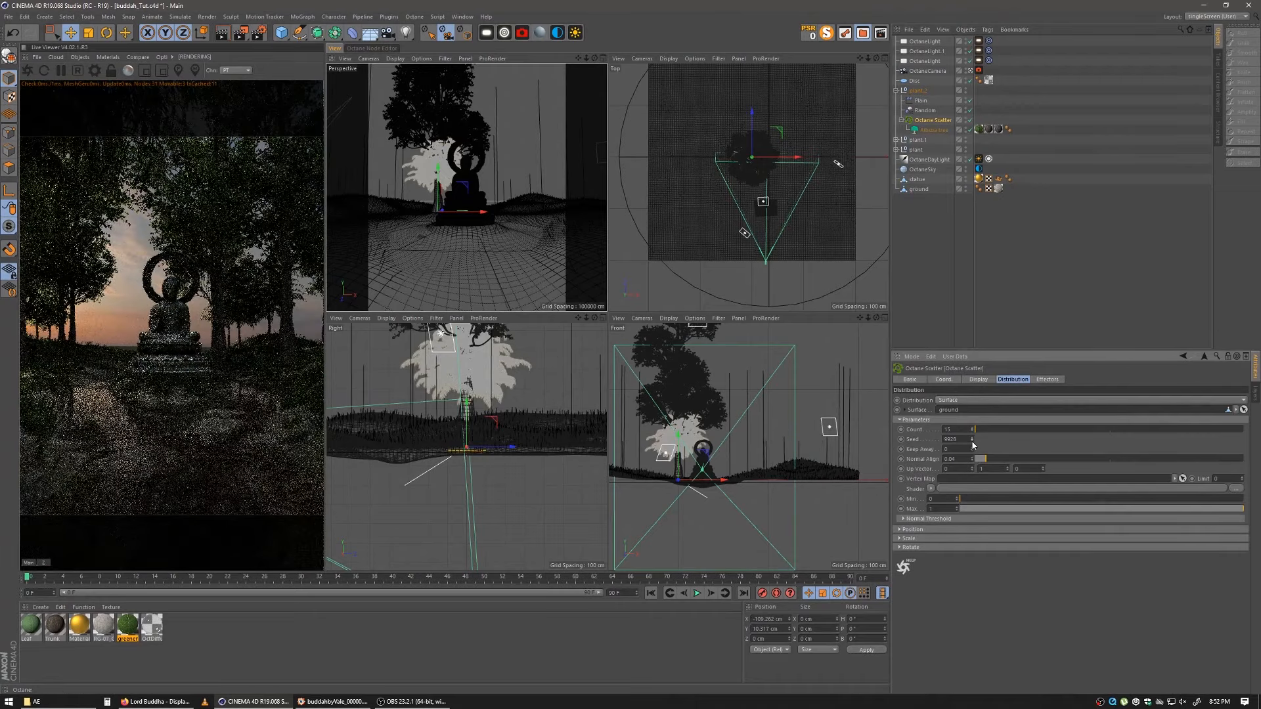
pyautogui.click(973, 442)
pyautogui.click(973, 438)
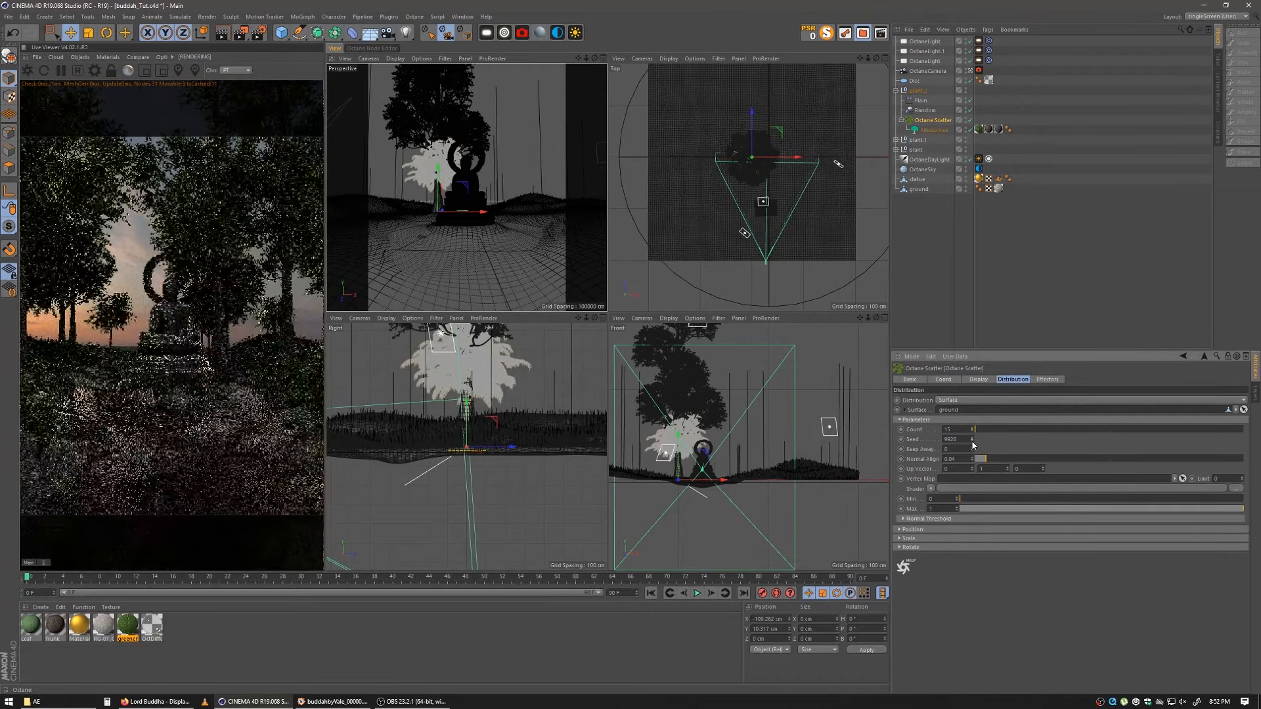
# Step: Reduce the Prune Parent value of the albizia's level 2 branches to 0.06
pyautogui.click(934, 130)
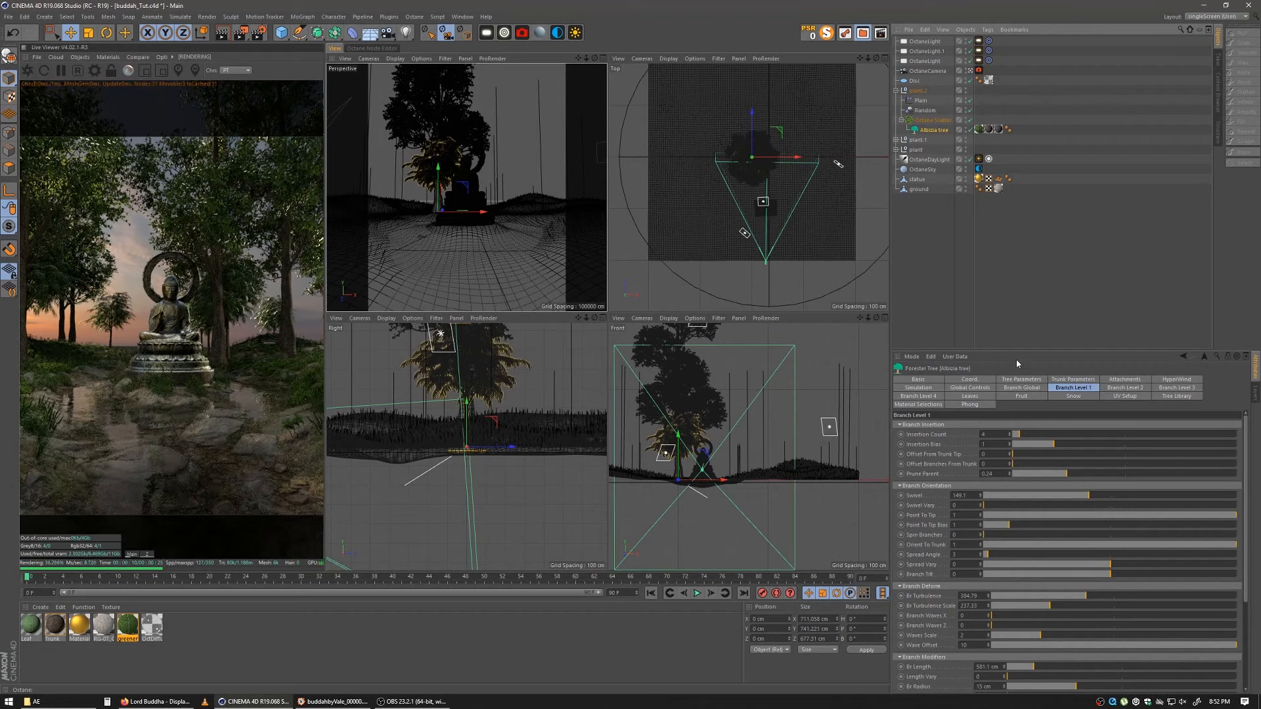
pyautogui.click(1124, 387)
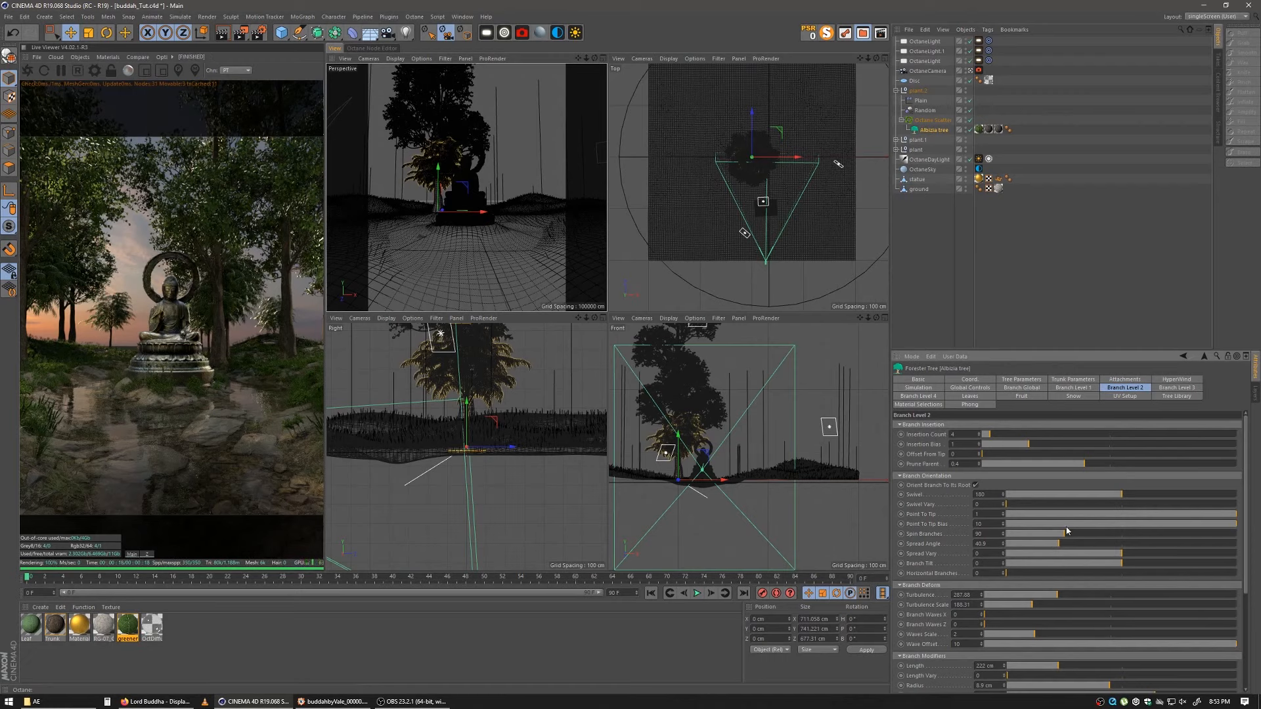
pyautogui.moveTo(1080, 465); pyautogui.dragTo(1010, 462)
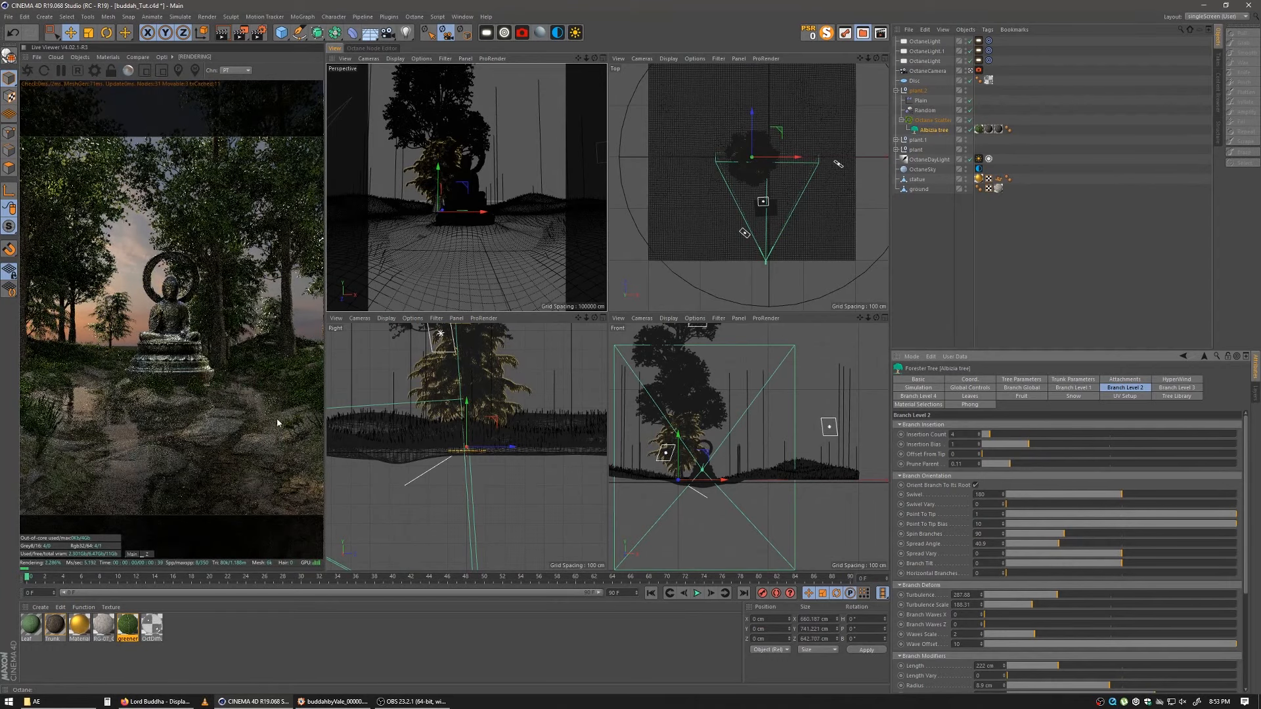
pyautogui.moveTo(1013, 470); pyautogui.dragTo(998, 464)
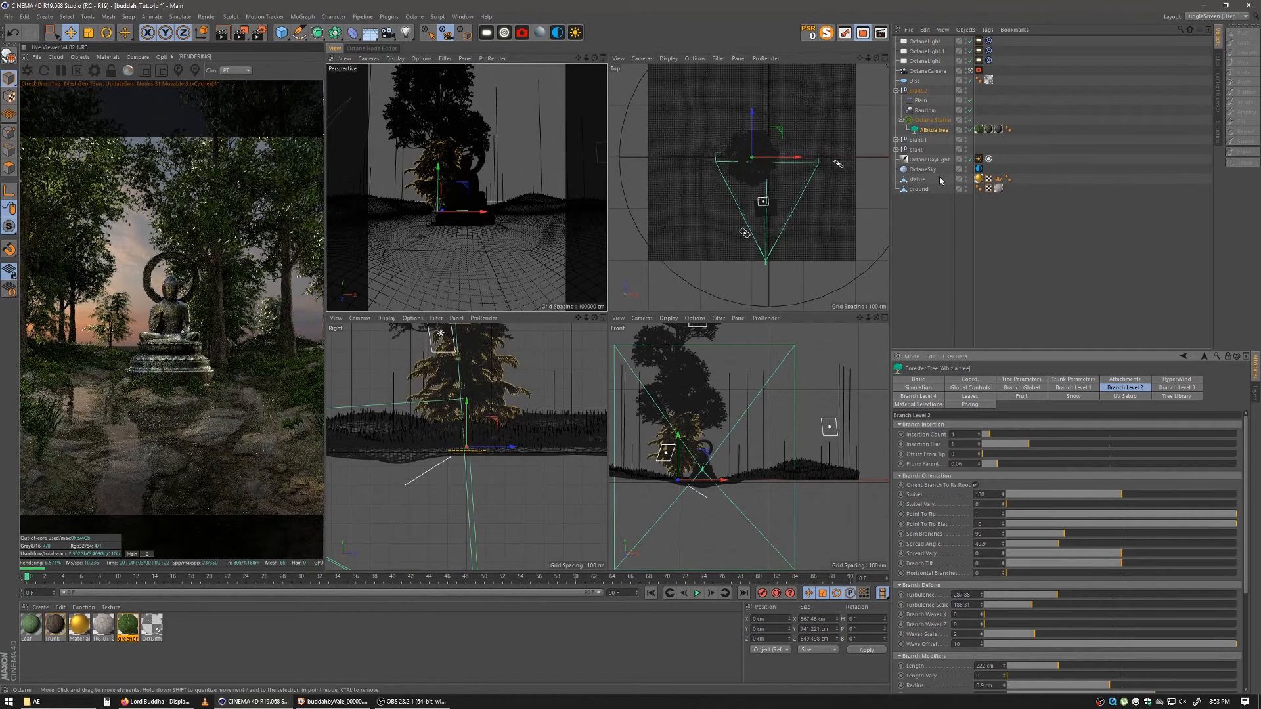
# Step: Set the albizia scatter's count to 25 and lower its Plain effector to about Y -40 cm
pyautogui.click(932, 120)
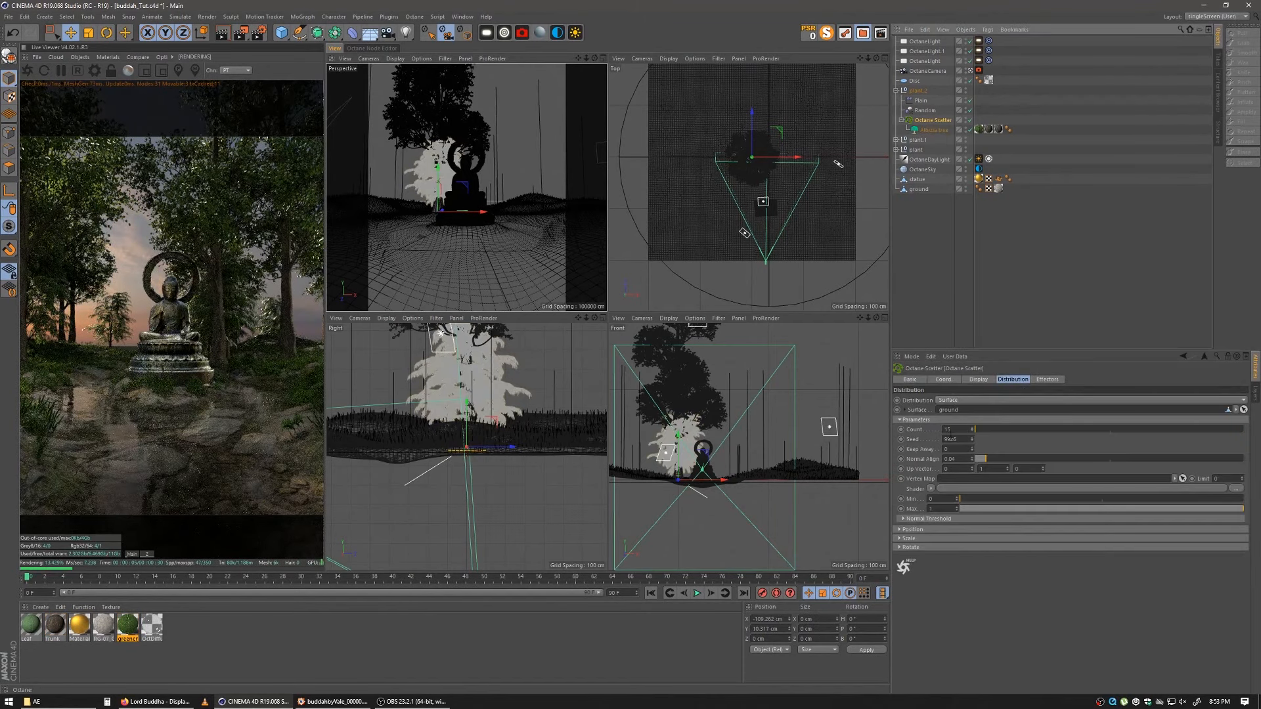
pyautogui.click(963, 429)
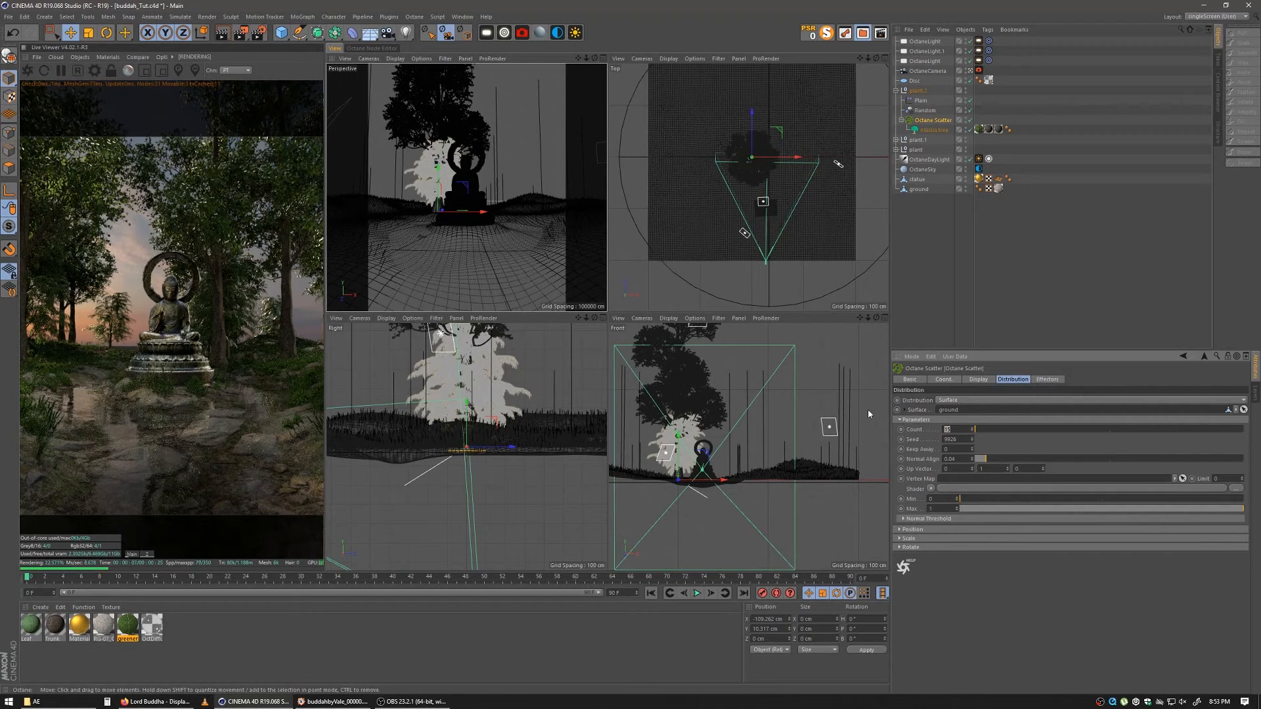
pyautogui.write('25')
pyautogui.press('Return')
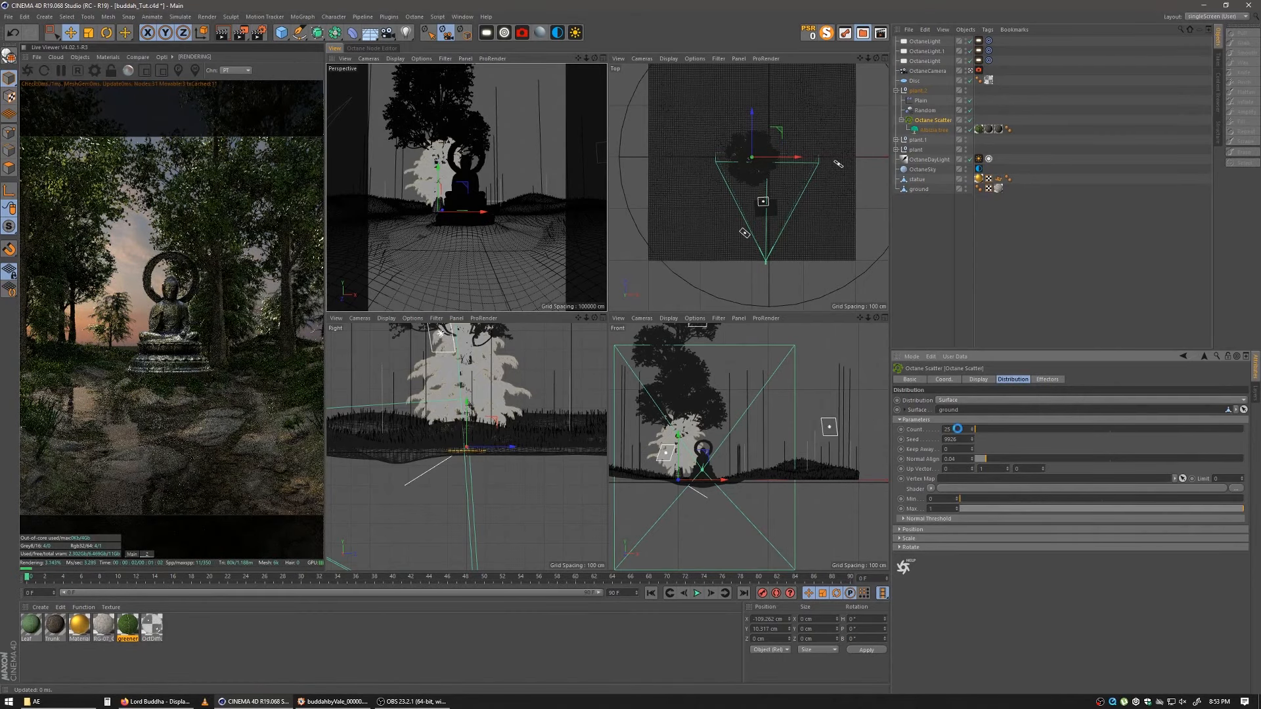
pyautogui.click(920, 100)
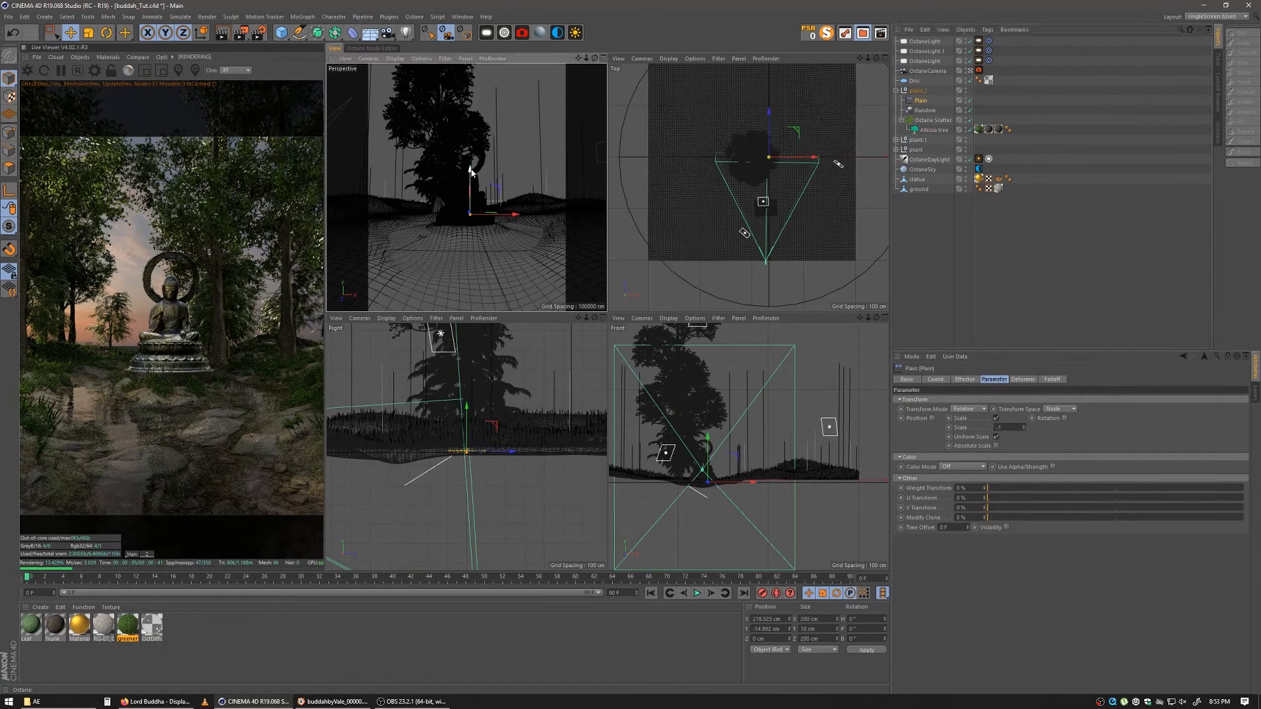
pyautogui.moveTo(470, 174); pyautogui.dragTo(471, 172)
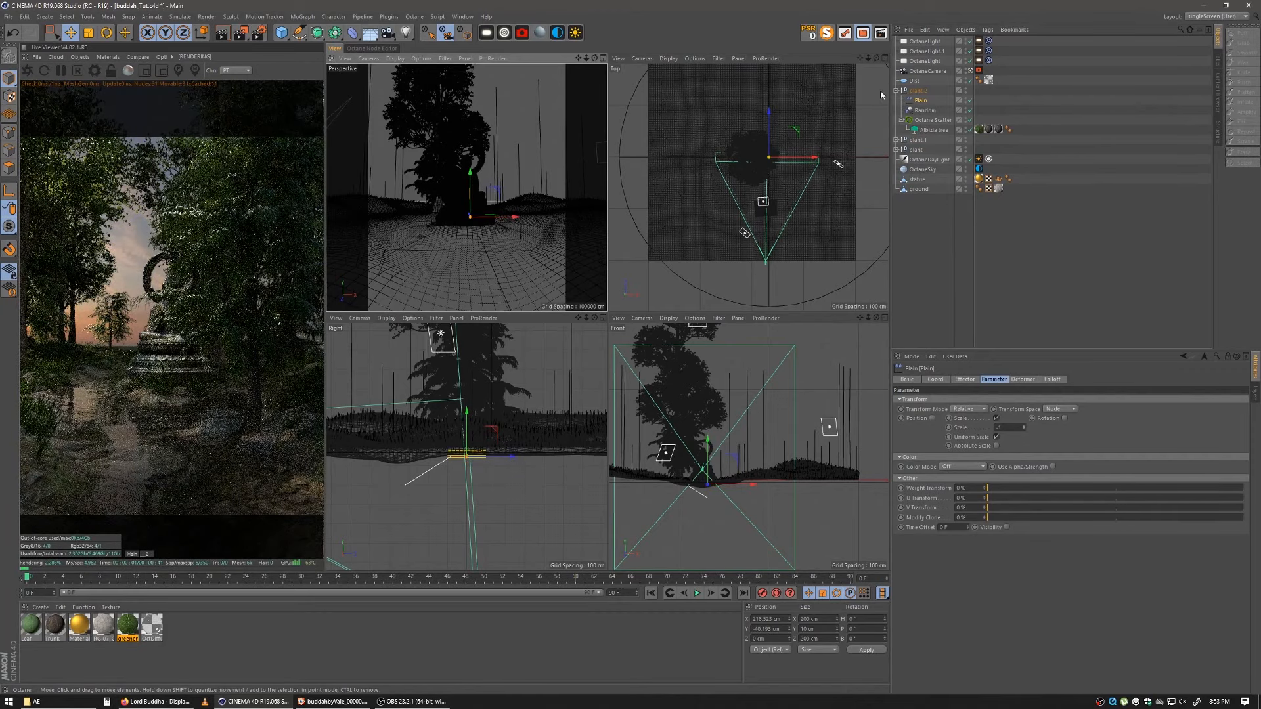
# Step: Step the albizia scatter's seed down to 9916 for a layout that keeps the statue clear
pyautogui.click(933, 120)
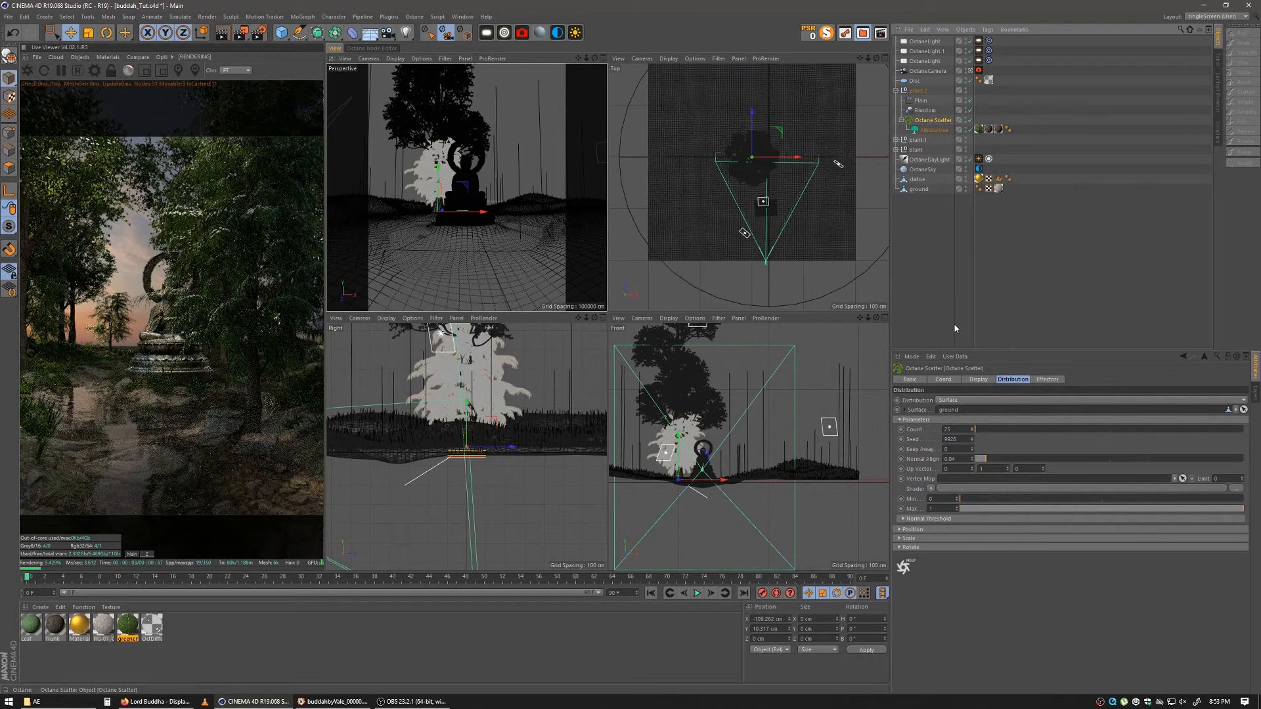
pyautogui.click(972, 441)
pyautogui.click(972, 441)
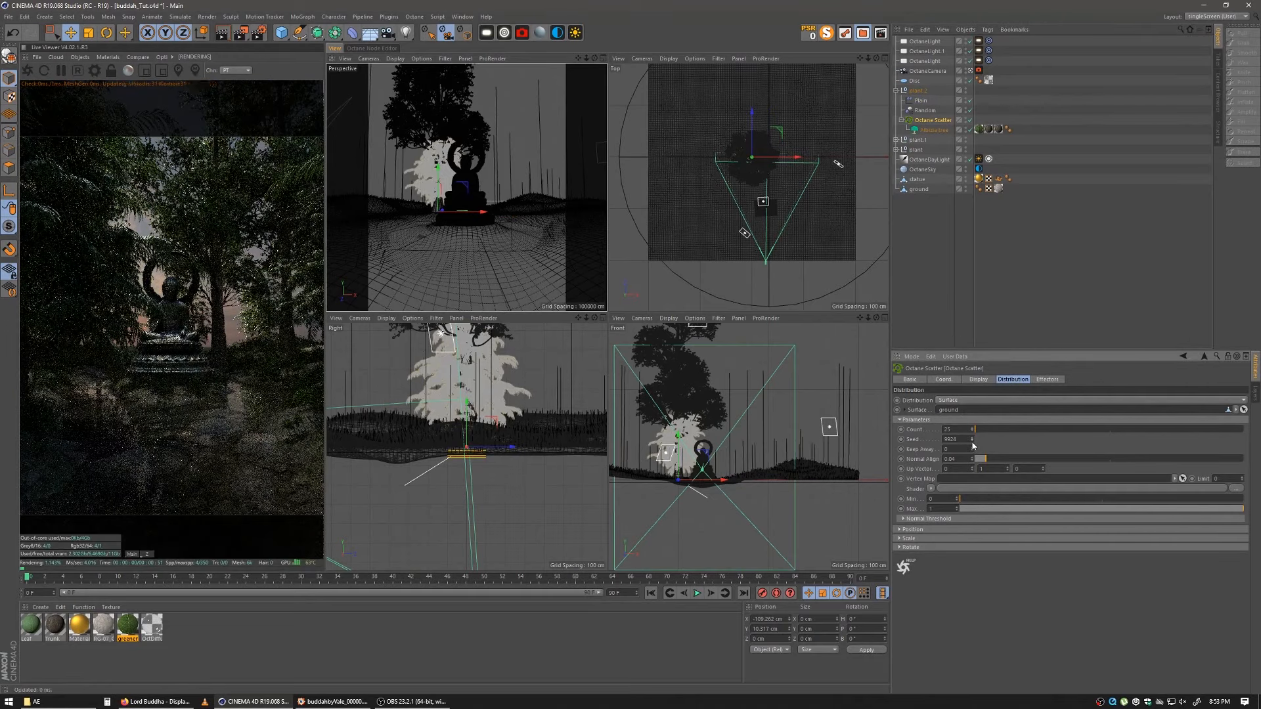
pyautogui.click(972, 442)
pyautogui.click(972, 442)
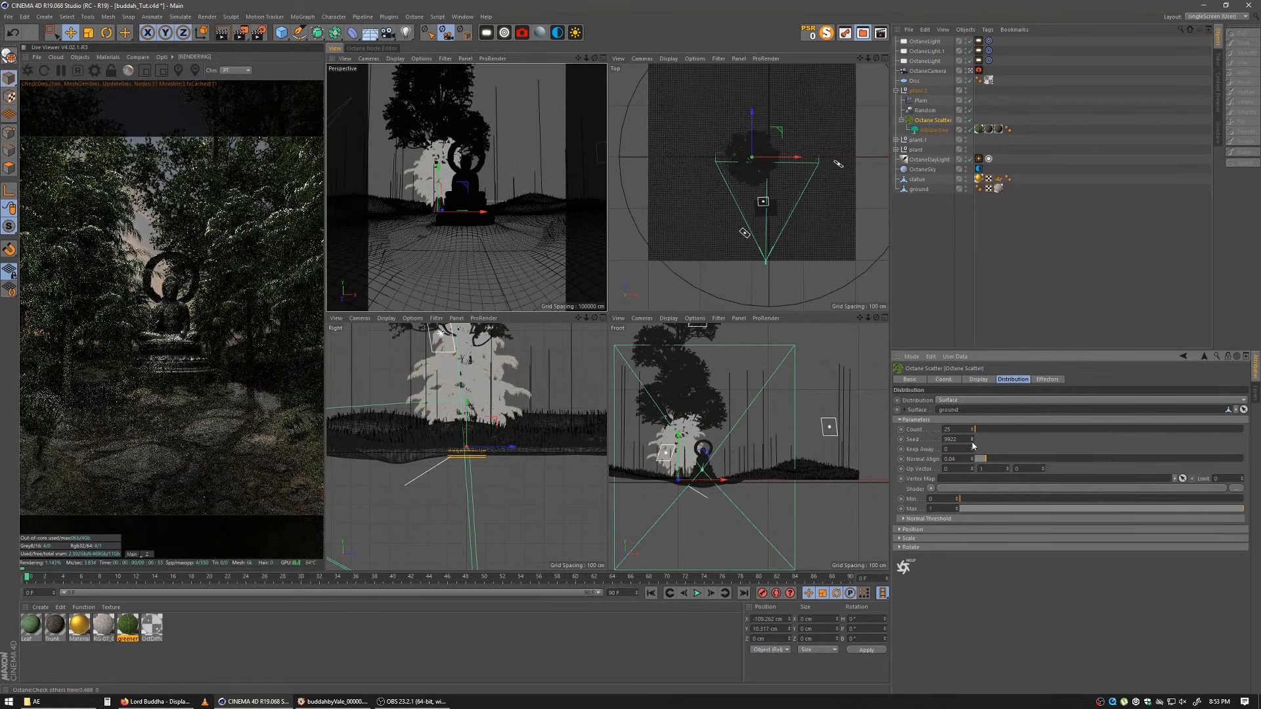
pyautogui.click(972, 442)
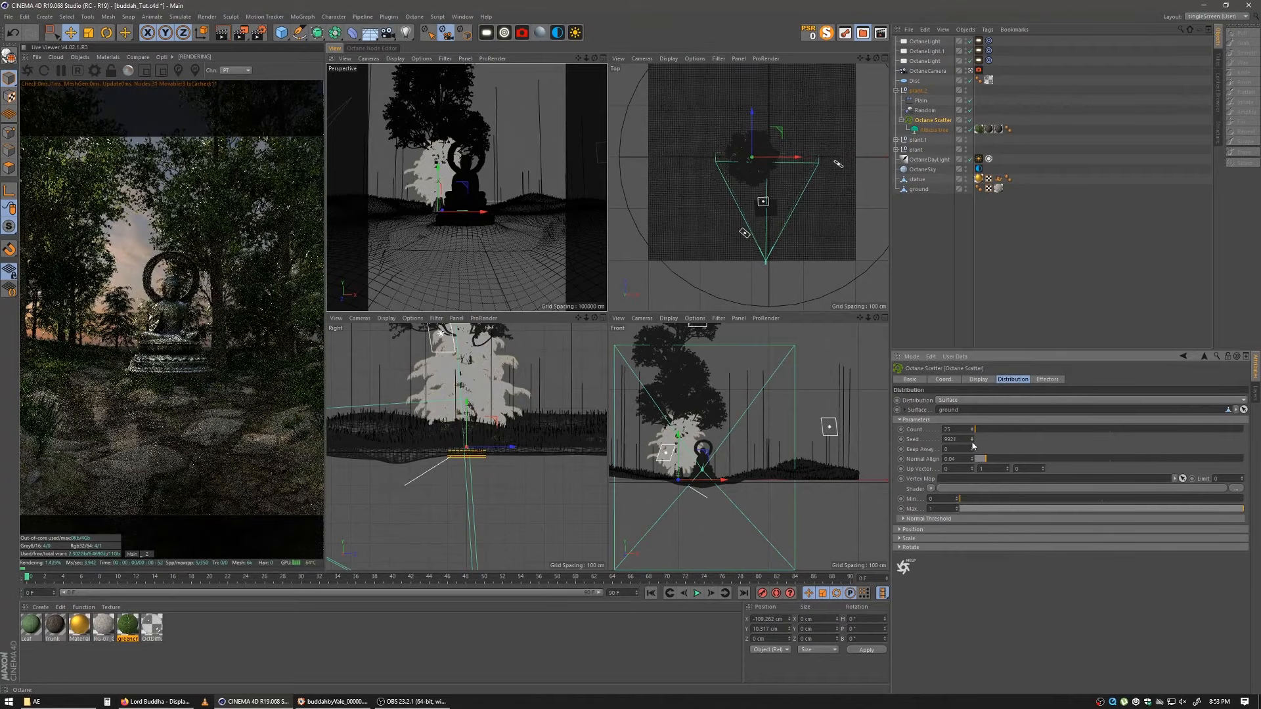
pyautogui.click(972, 442)
pyautogui.click(972, 442)
pyautogui.click(972, 442)
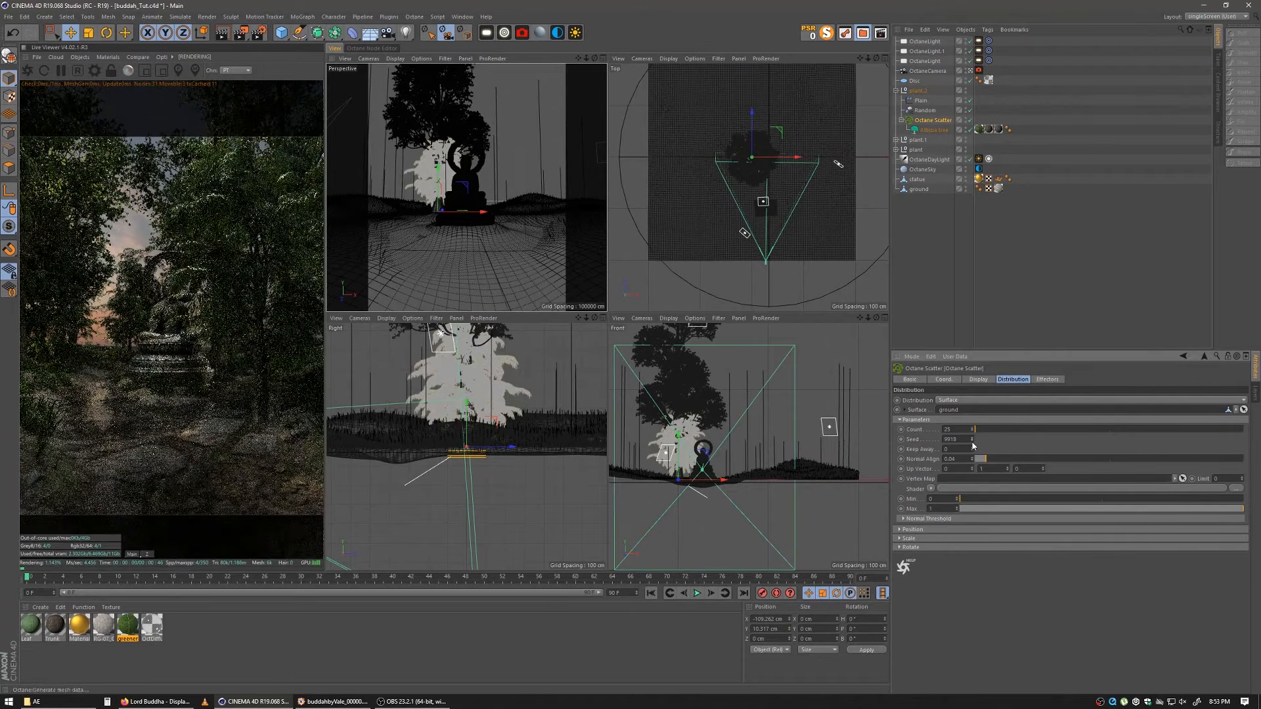
pyautogui.click(972, 442)
pyautogui.click(972, 442)
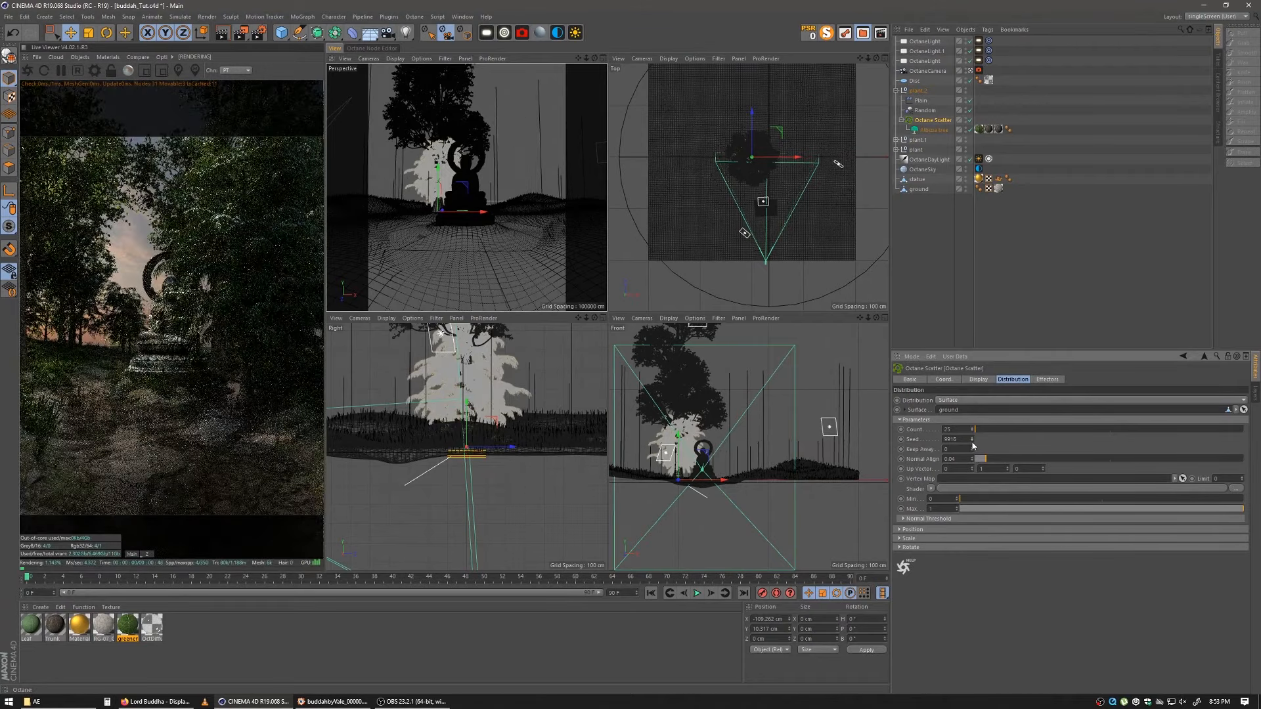
pyautogui.click(972, 442)
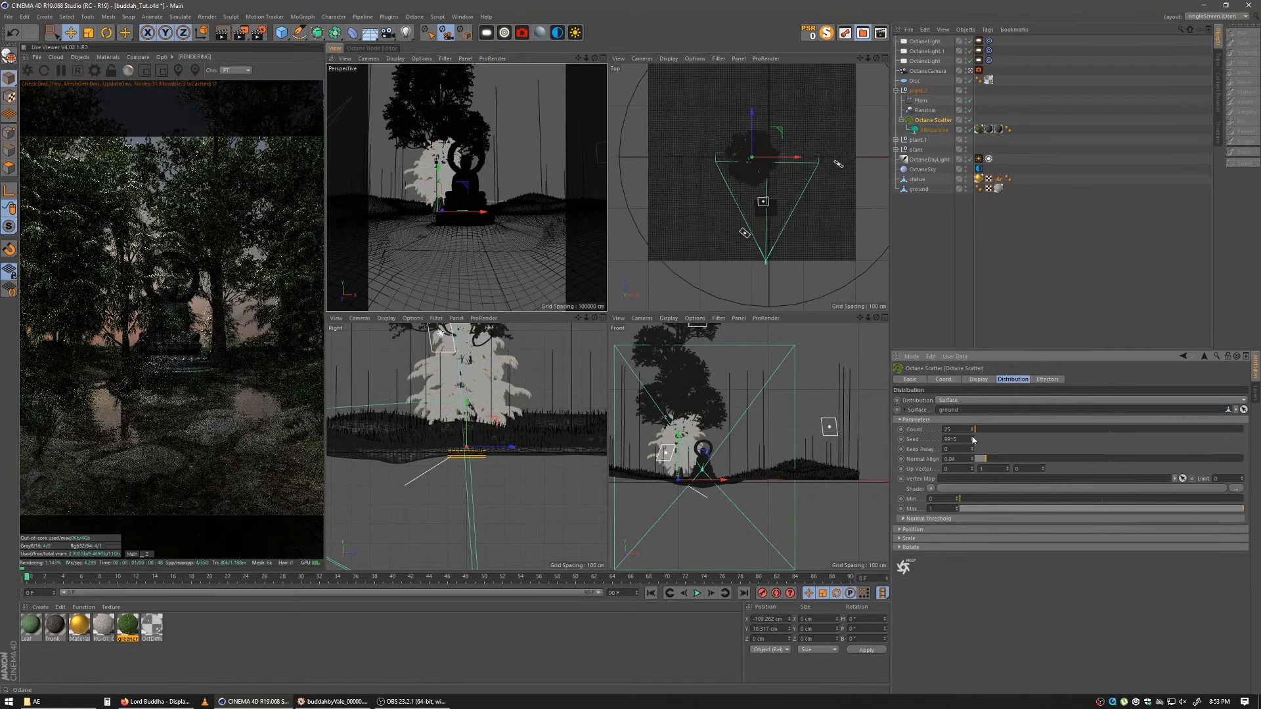
pyautogui.click(972, 438)
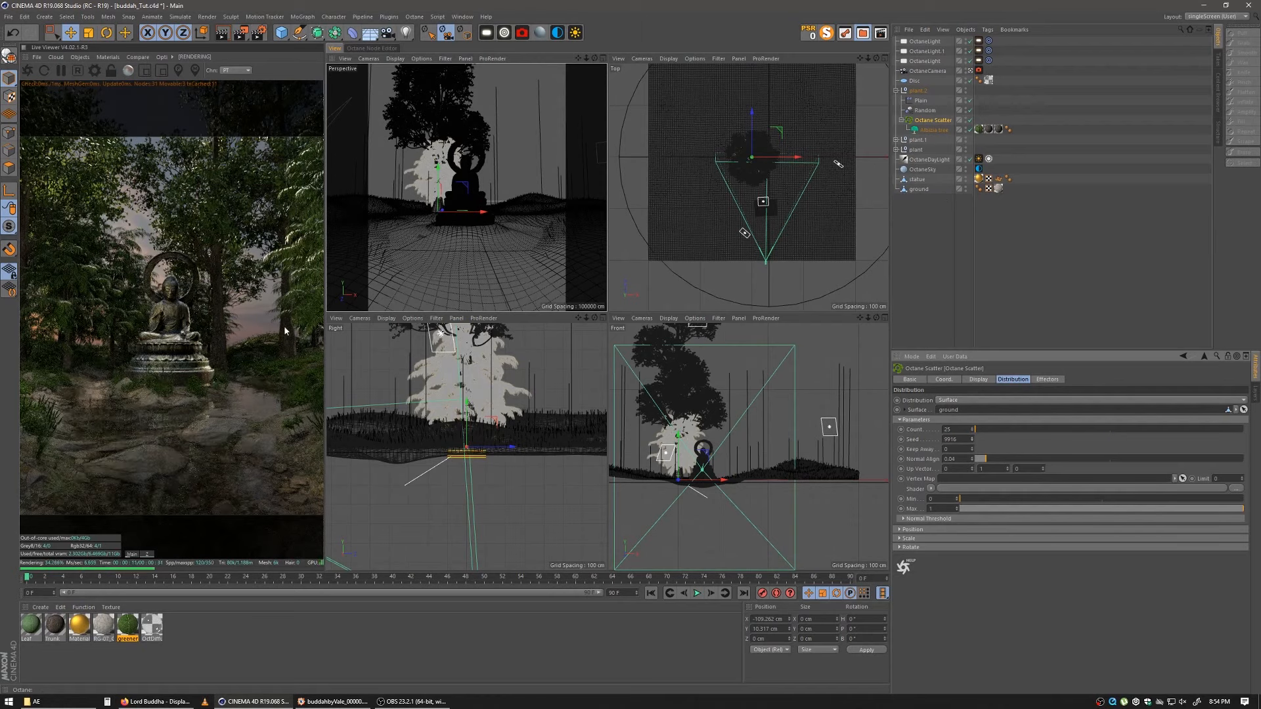
# Step: Collapse the plant.2 group, add a Landscape object and place it behind the ground at about Z 2536 cm
pyautogui.click(947, 277)
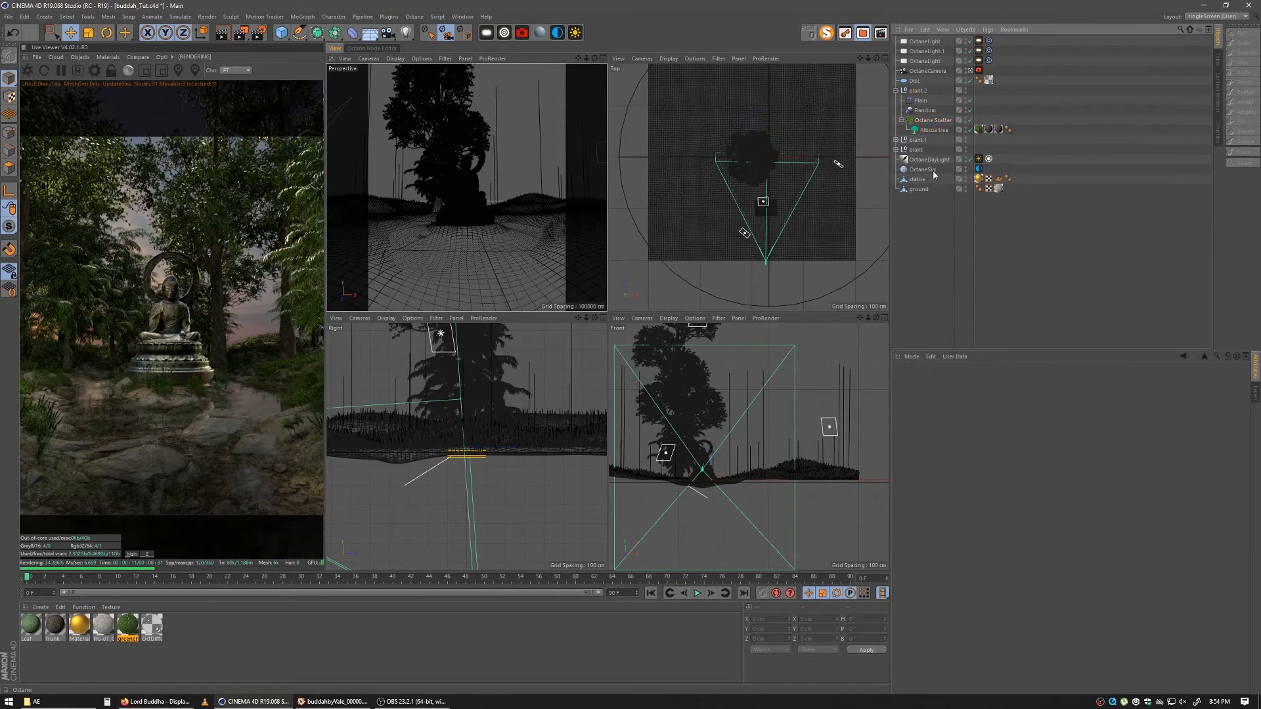
pyautogui.click(896, 90)
pyautogui.click(281, 32)
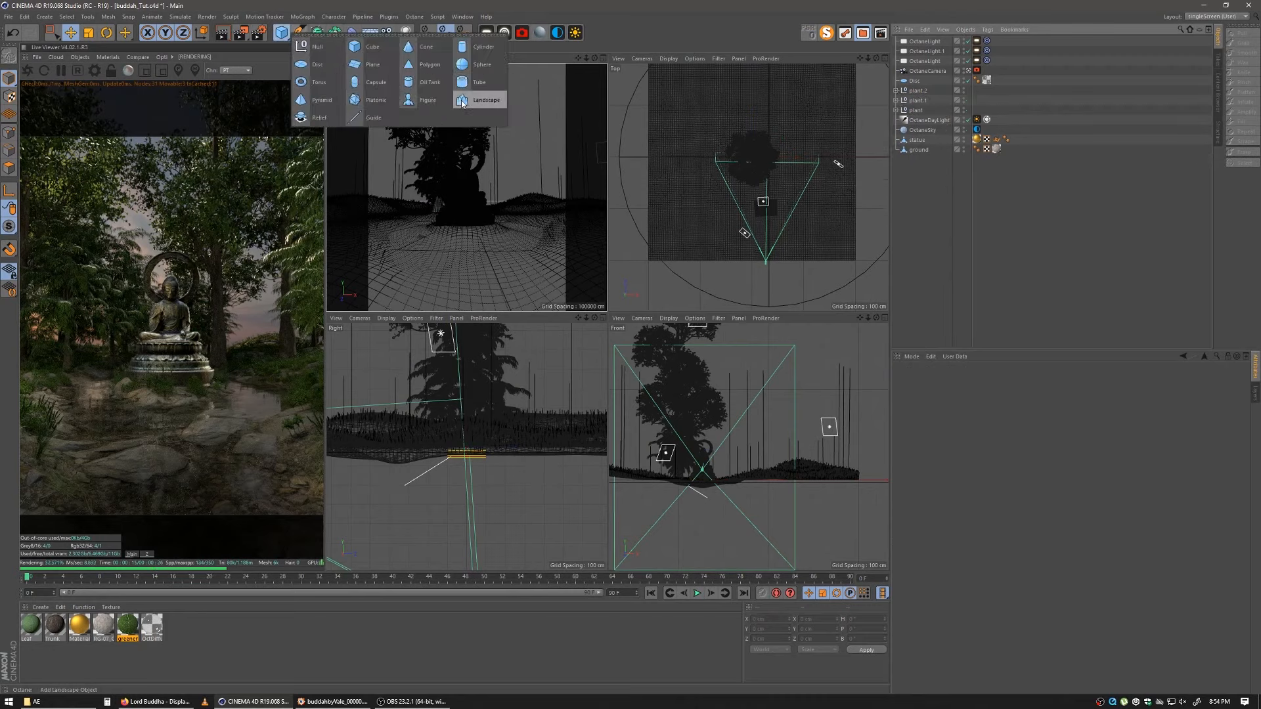
pyautogui.click(477, 100)
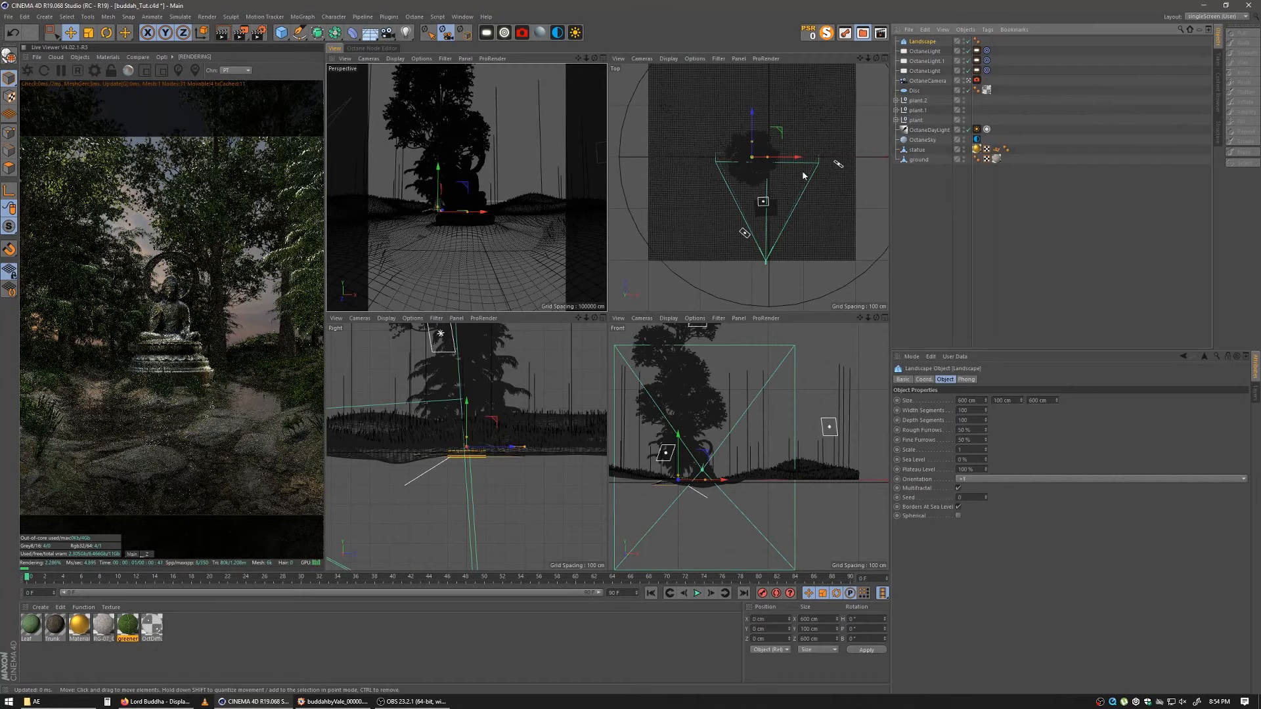
pyautogui.scroll(-4, 761, 209)
pyautogui.moveTo(761, 209); pyautogui.dragTo(791, 140)
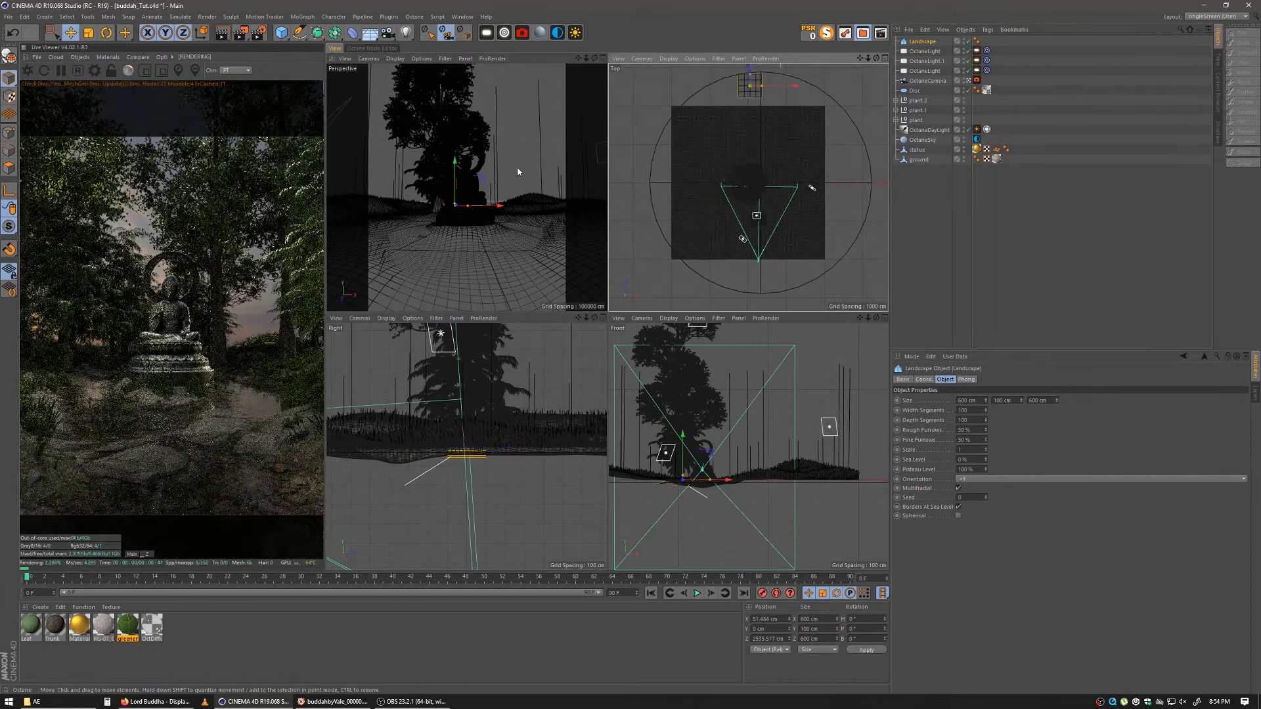
# Step: Stretch the landscape to about 6422 cm wide, 741 cm high and 1520 cm deep, raised to about Y 370 cm
pyautogui.moveTo(479, 196); pyautogui.dragTo(567, 199)
pyautogui.moveTo(479, 194); pyautogui.dragTo(594, 190)
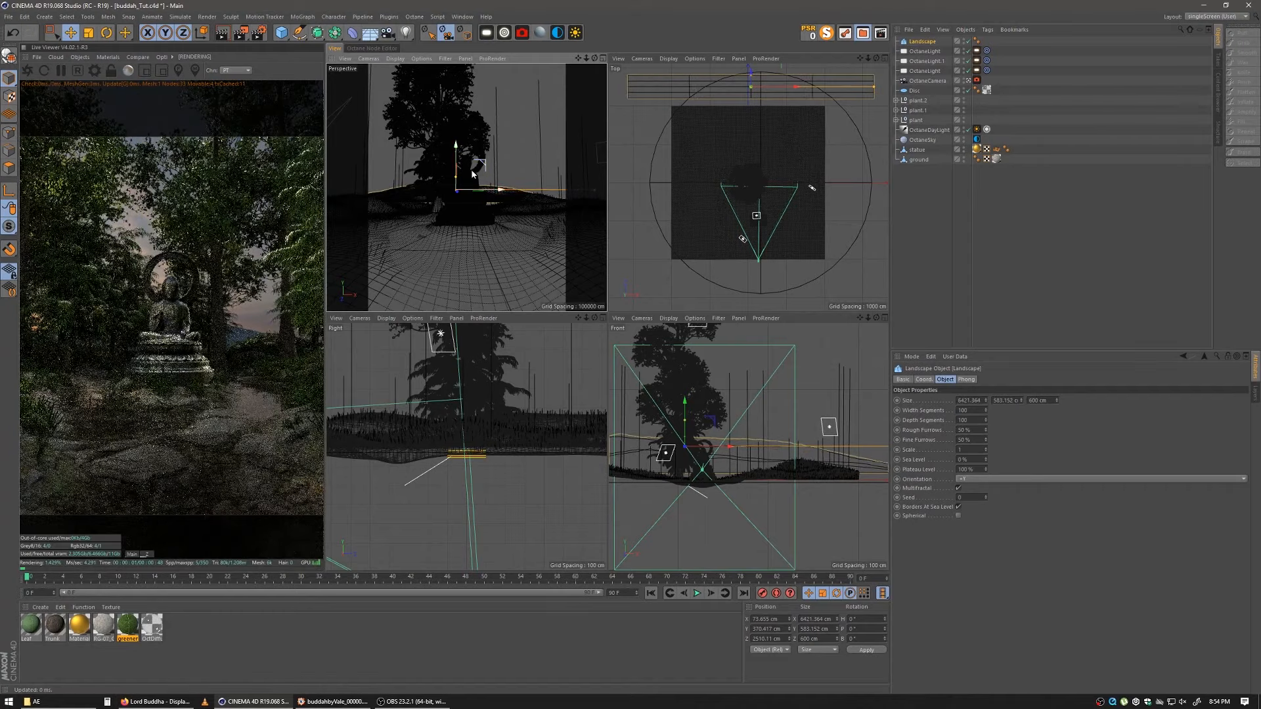
pyautogui.moveTo(455, 177); pyautogui.dragTo(453, 174)
pyautogui.moveTo(750, 75); pyautogui.dragTo(751, 57)
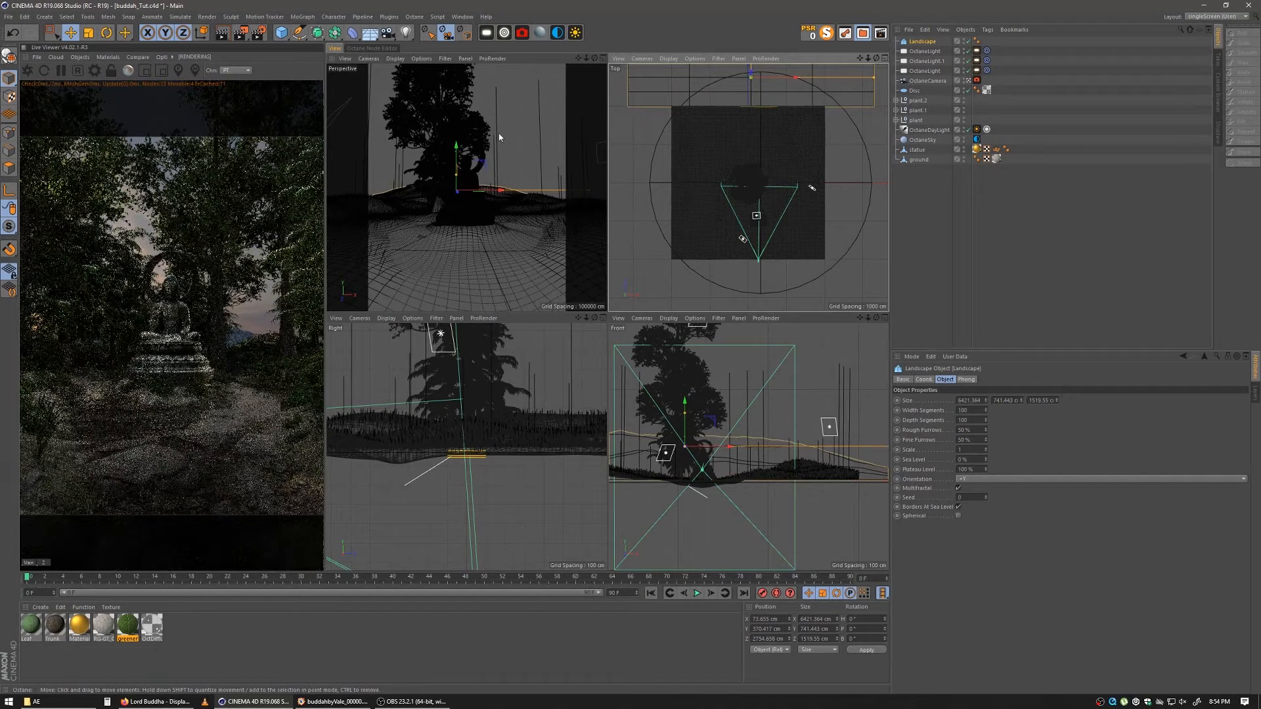
# Step: Enlarge the landscape to about 10034 cm wide and 2295 cm deep, shifting it back to about Z 3110 cm
pyautogui.moveTo(523, 149); pyautogui.dragTo(509, 154)
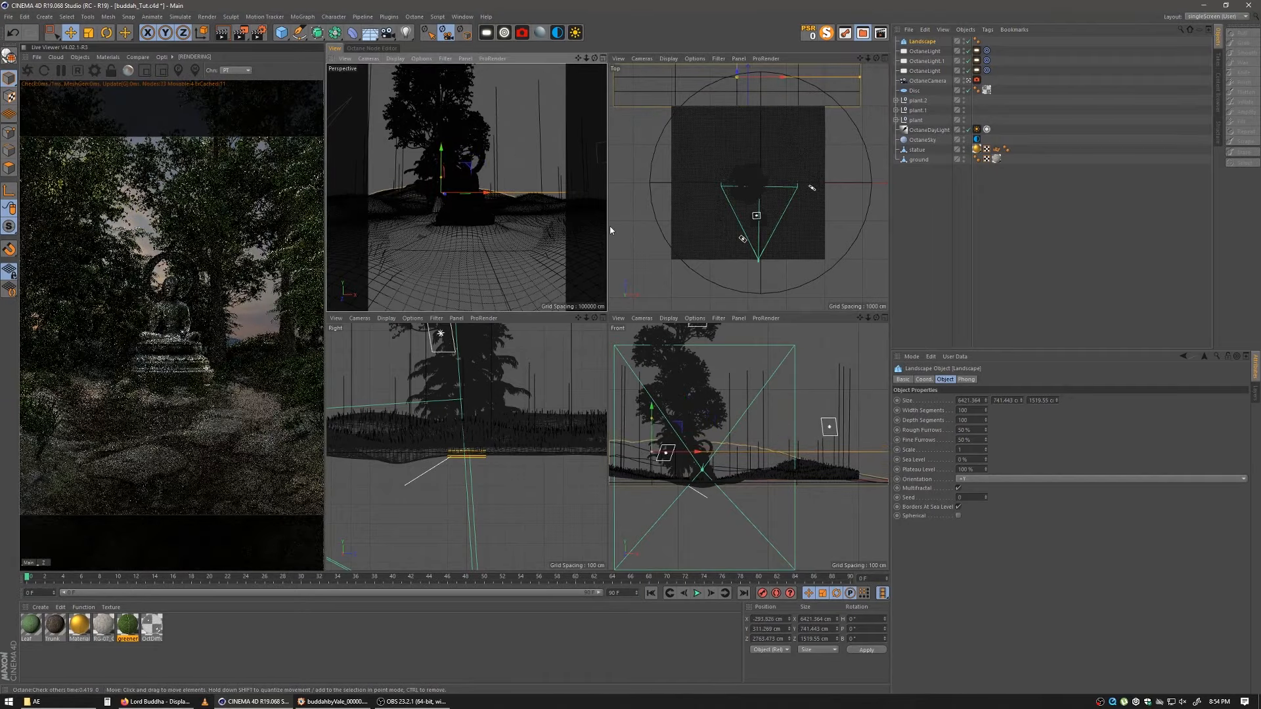
pyautogui.moveTo(572, 194); pyautogui.dragTo(603, 198)
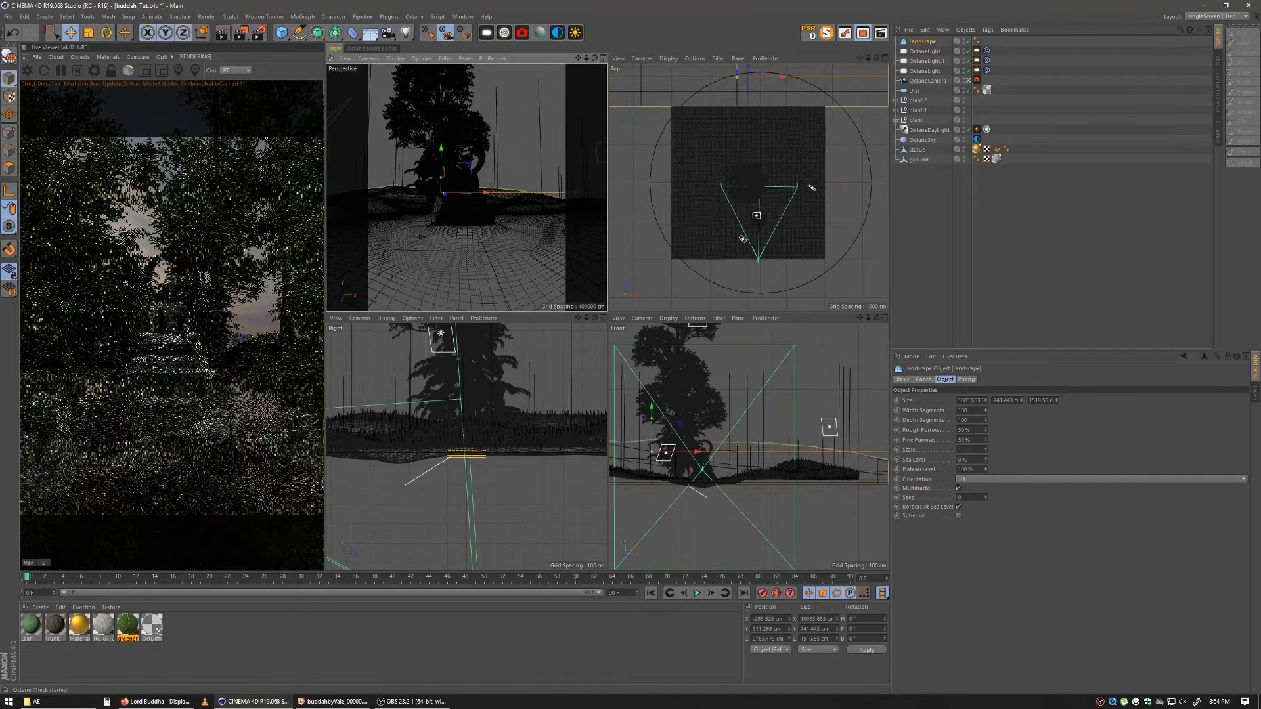
pyautogui.moveTo(519, 172); pyautogui.dragTo(531, 174)
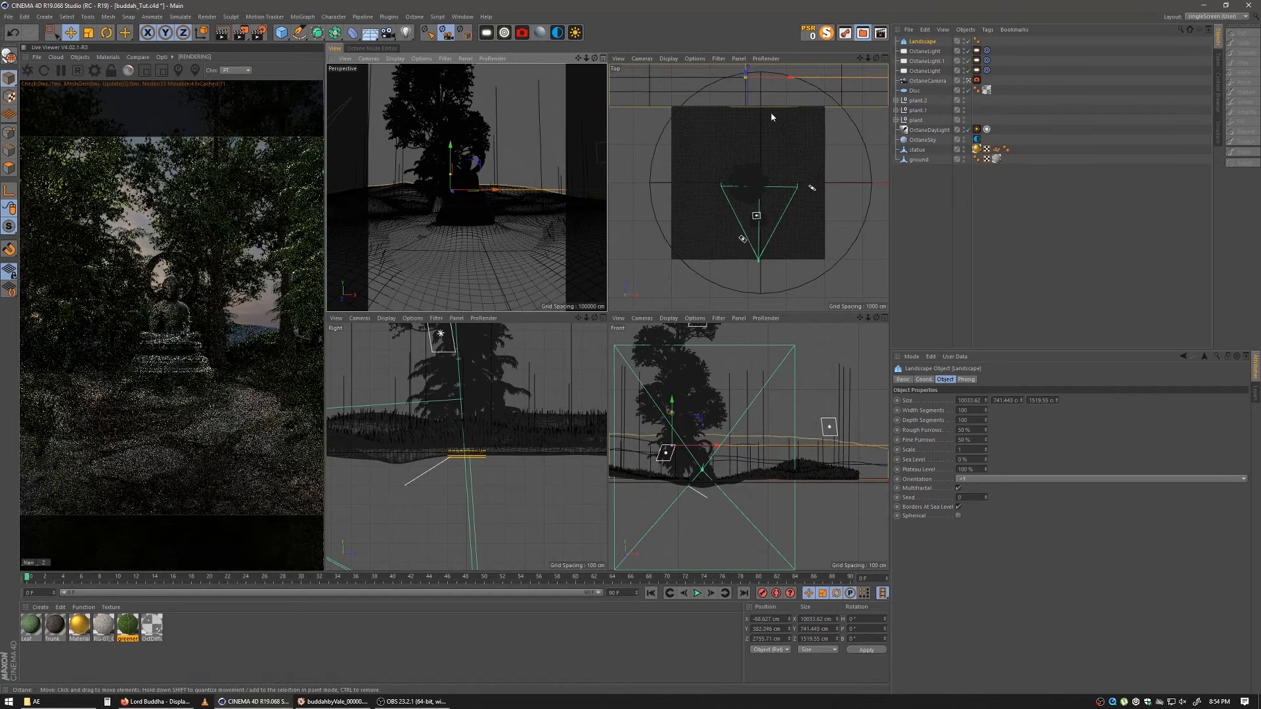
pyautogui.scroll(-1, 759, 123)
pyautogui.keyDown('alt'); pyautogui.moveTo(757, 129); pyautogui.dragTo(748, 225, button='middle'); pyautogui.keyUp('alt')
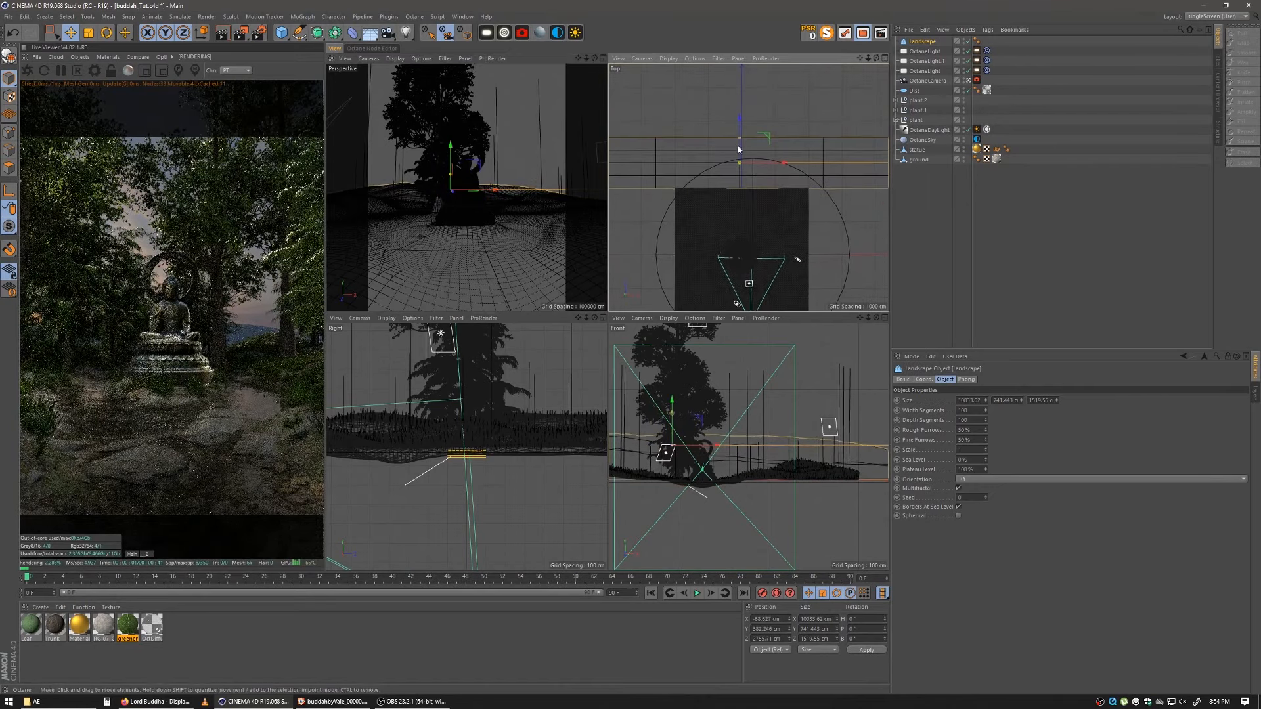
pyautogui.moveTo(740, 136); pyautogui.dragTo(770, 142)
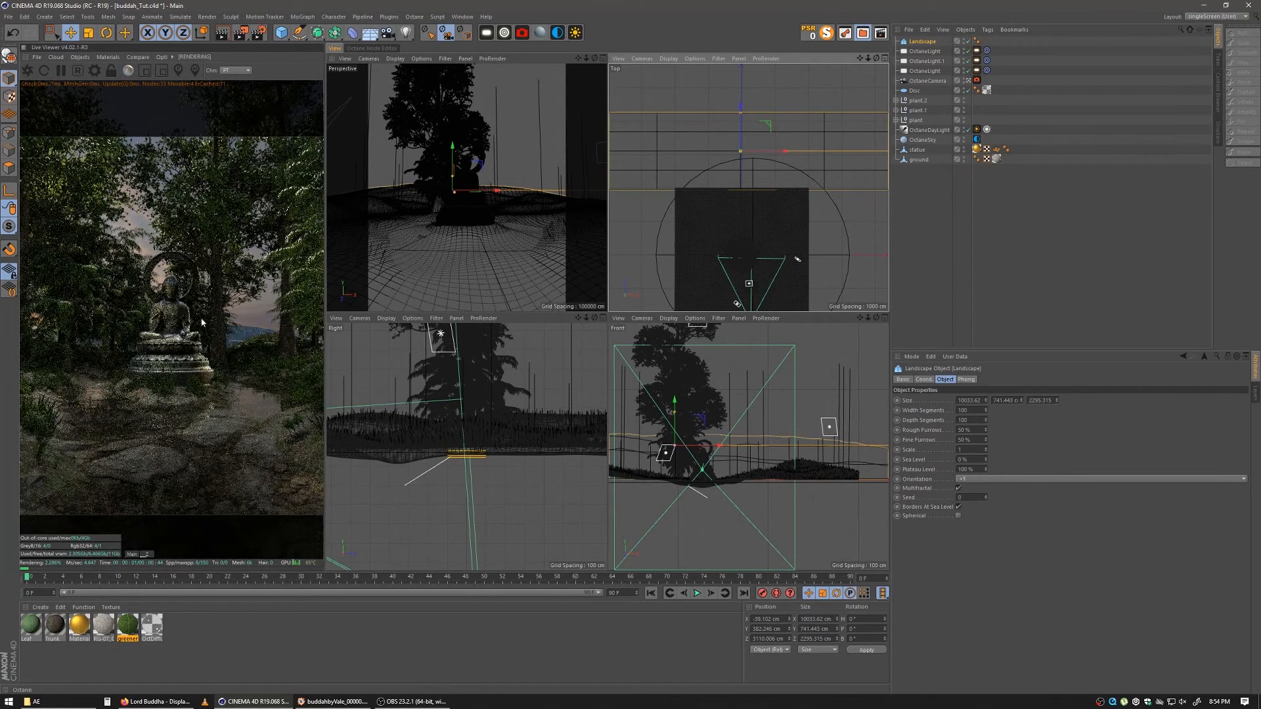
# Step: Copy the ground's RG-07_Octane texture tag onto the landscape
pyautogui.moveTo(104, 635); pyautogui.dragTo(327, 668)
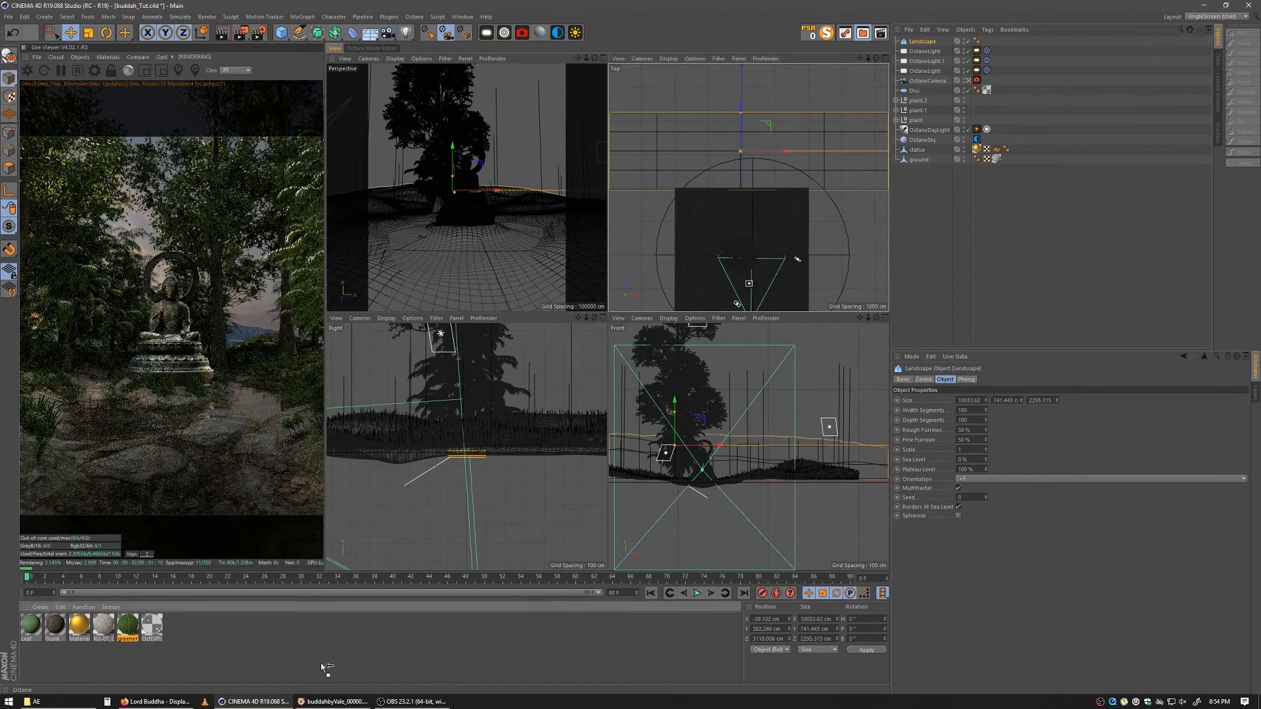
pyautogui.moveTo(98, 619); pyautogui.dragTo(542, 635)
pyautogui.moveTo(941, 212); pyautogui.dragTo(1000, 159)
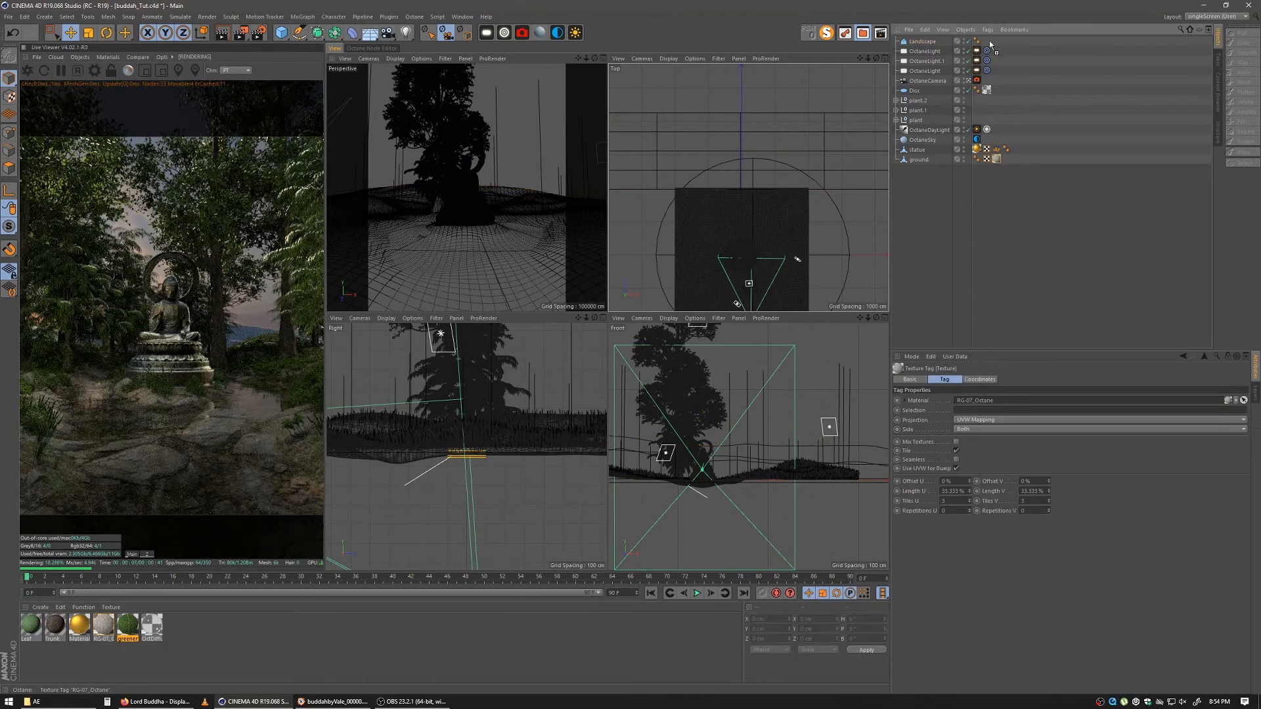
pyautogui.moveTo(989, 41); pyautogui.dragTo(989, 41)
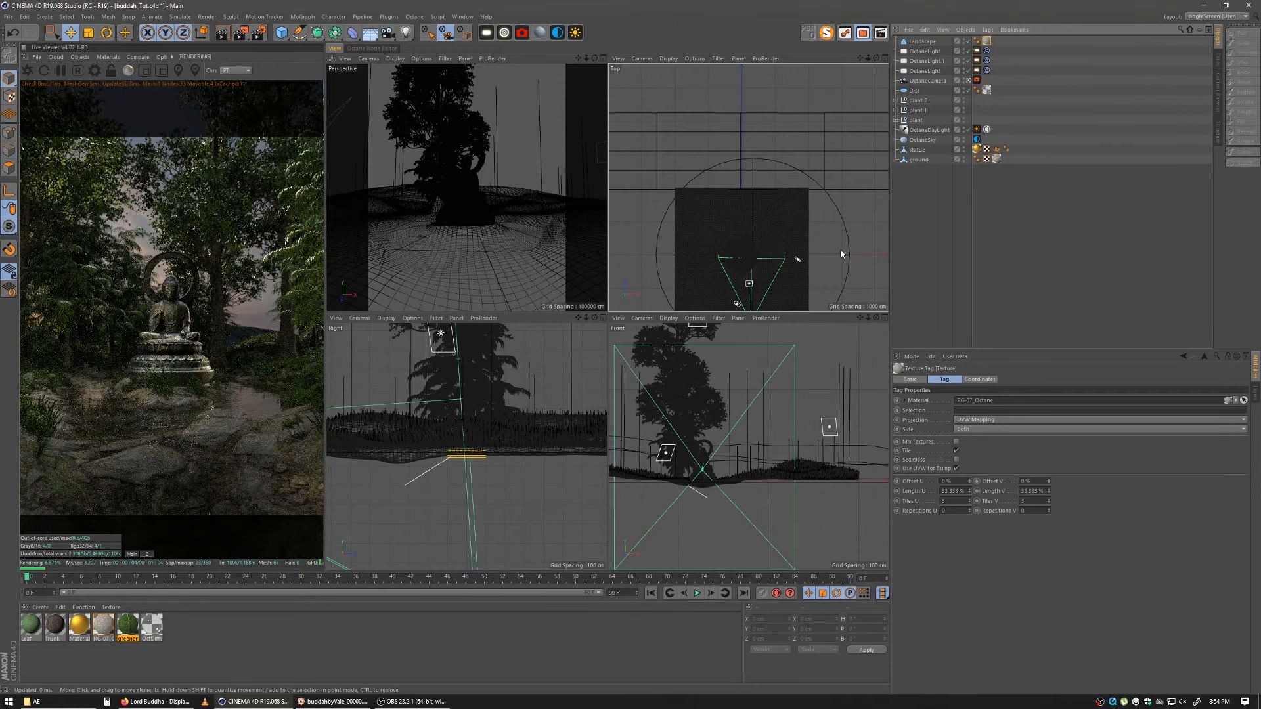
# Step: Duplicate the plant.2 group and expand the copy to show its effectors, scatter and albizia tree
pyautogui.click(945, 205)
pyautogui.click(917, 101)
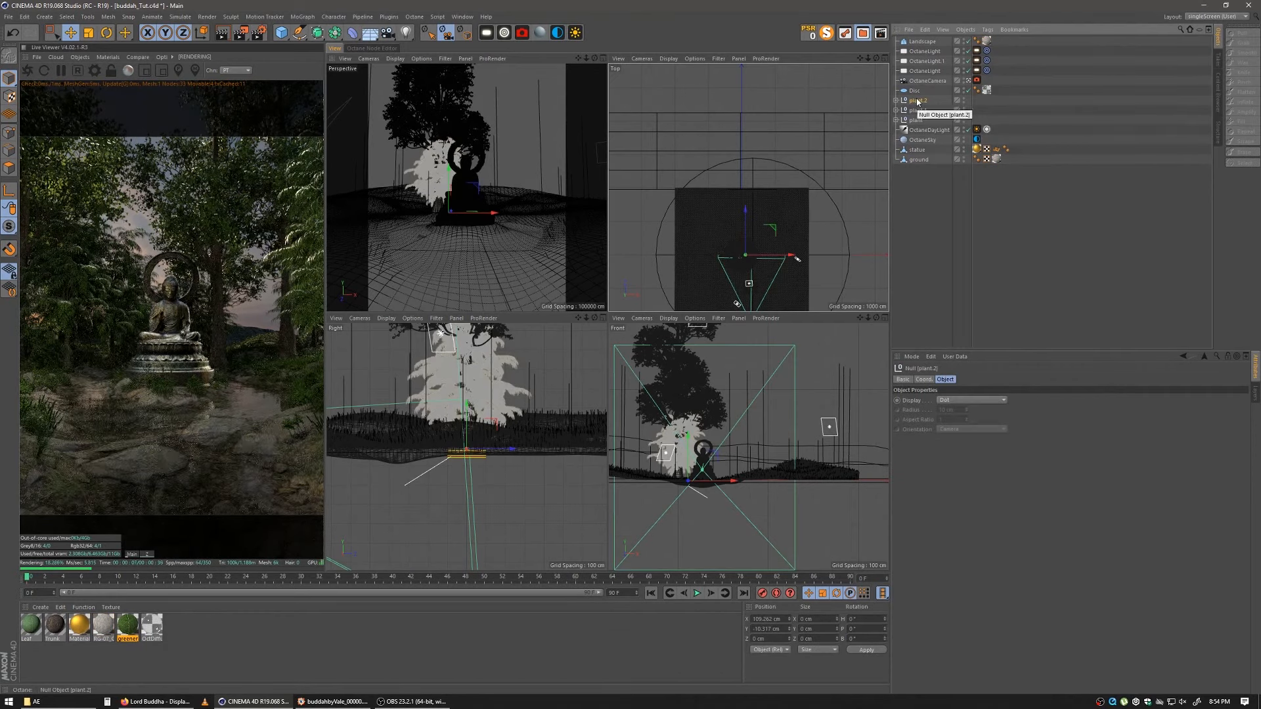
pyautogui.moveTo(918, 102); pyautogui.dragTo(919, 96)
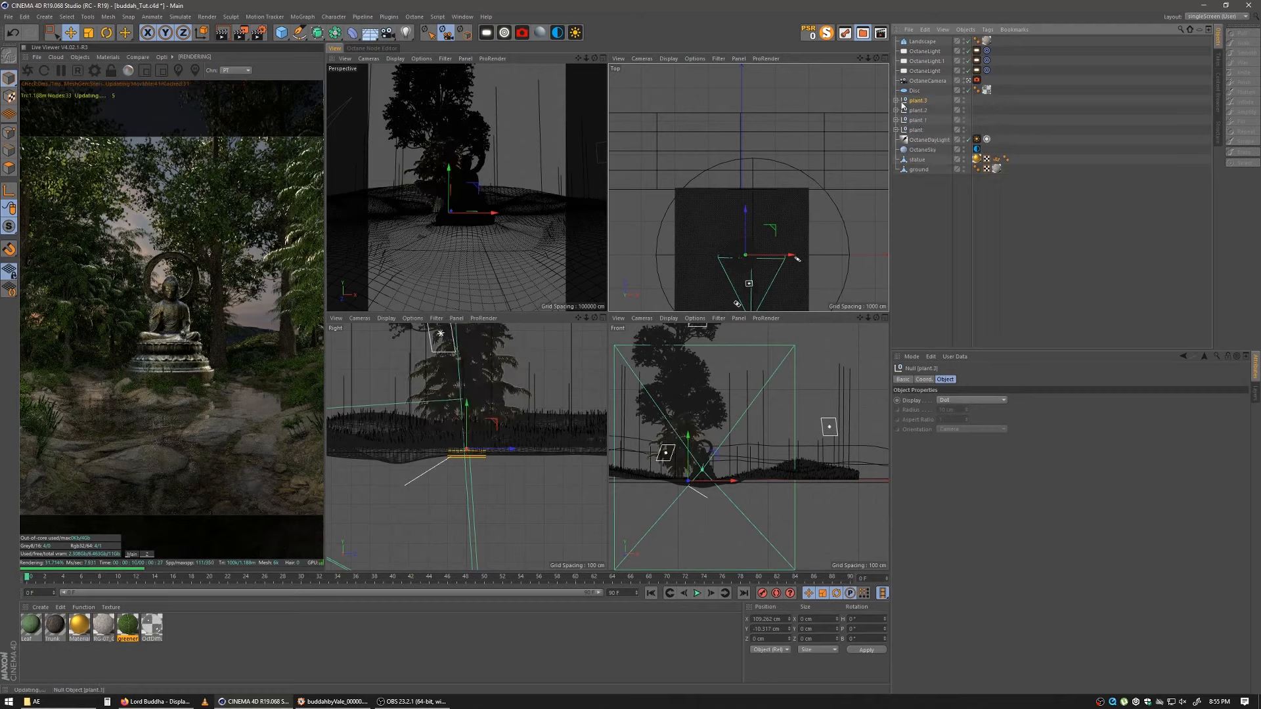
pyautogui.click(896, 101)
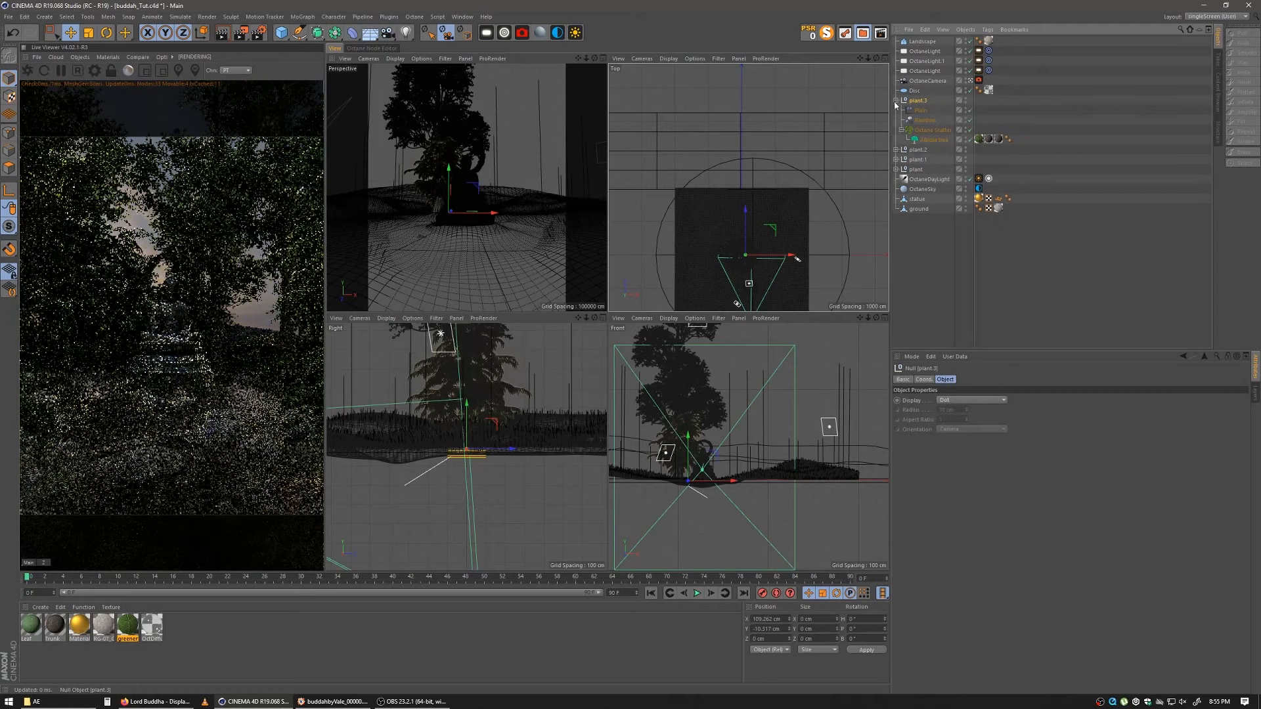
# Step: Copy the eucalyptus tree from the plant.1 group into the duplicated group's Octane Scatter, alongside the albizia tree
pyautogui.click(896, 160)
pyautogui.click(923, 199)
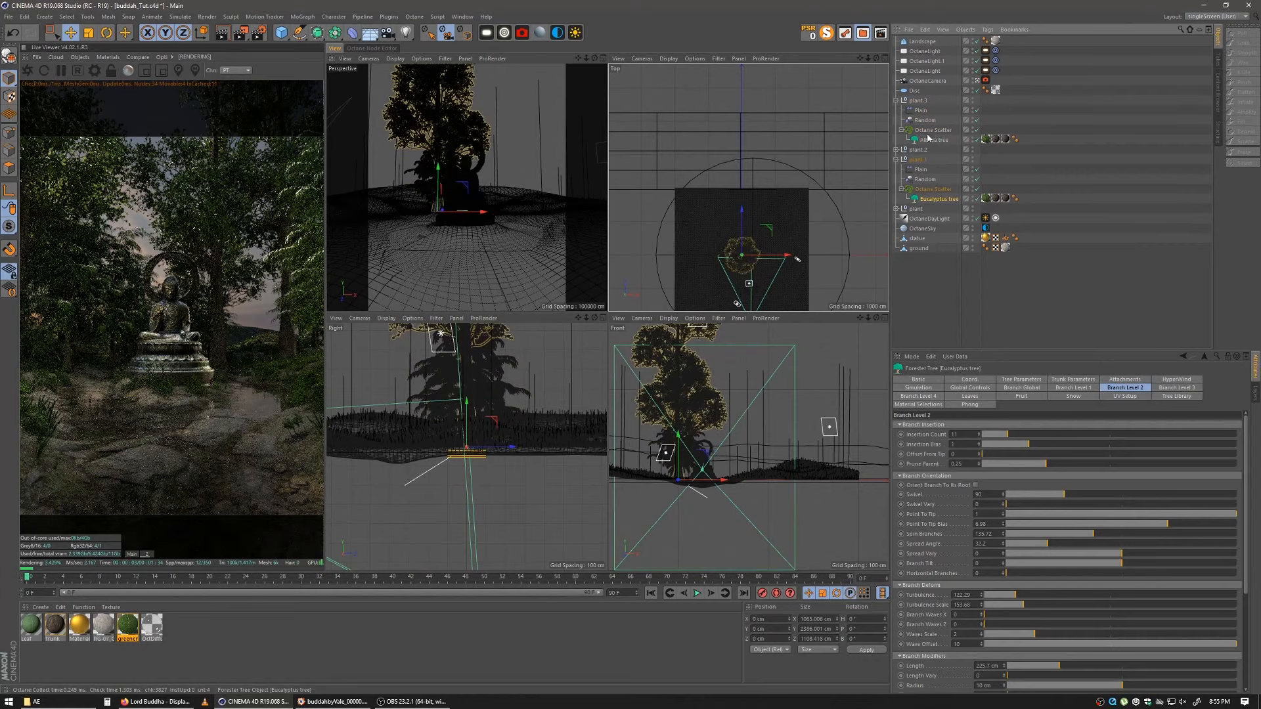
pyautogui.keyDown('ctrl'); pyautogui.moveTo(928, 135); pyautogui.dragTo(929, 135); pyautogui.keyUp('ctrl')
pyautogui.click(896, 170)
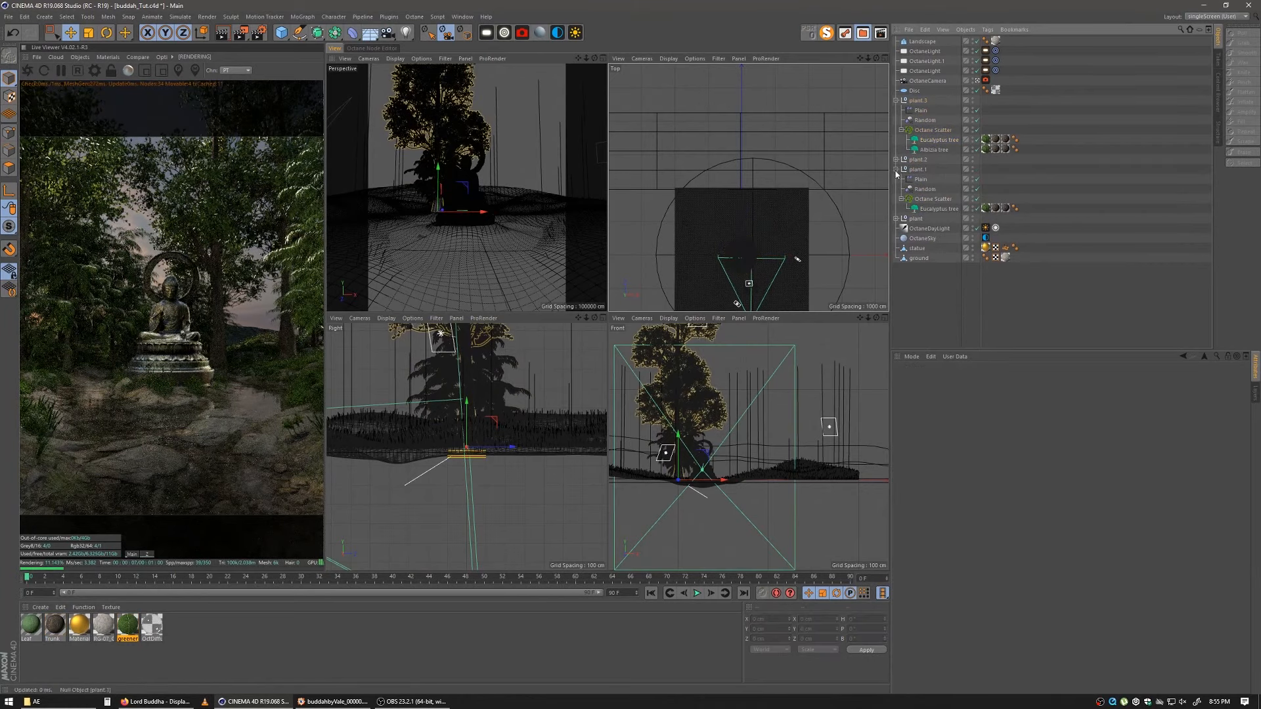
pyautogui.click(896, 169)
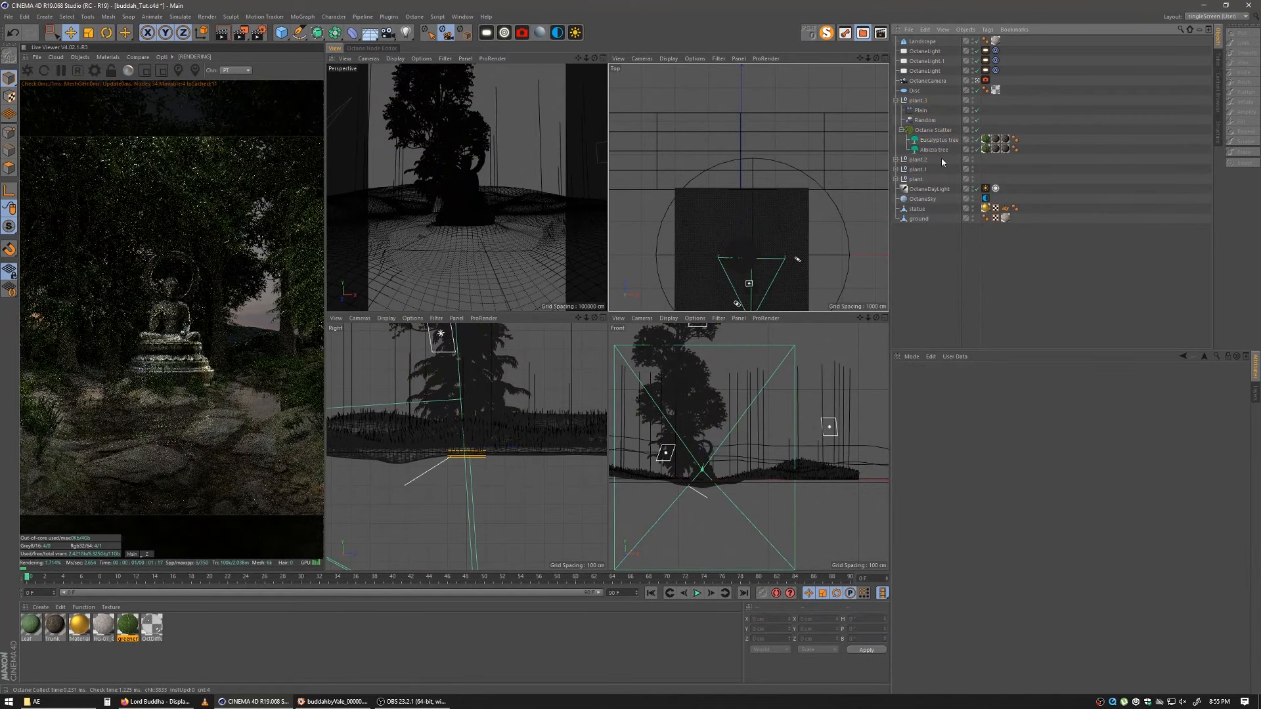
# Step: Set the duplicated Octane Scatter's surface to the Landscape object and hide the plant.1 group
pyautogui.click(932, 129)
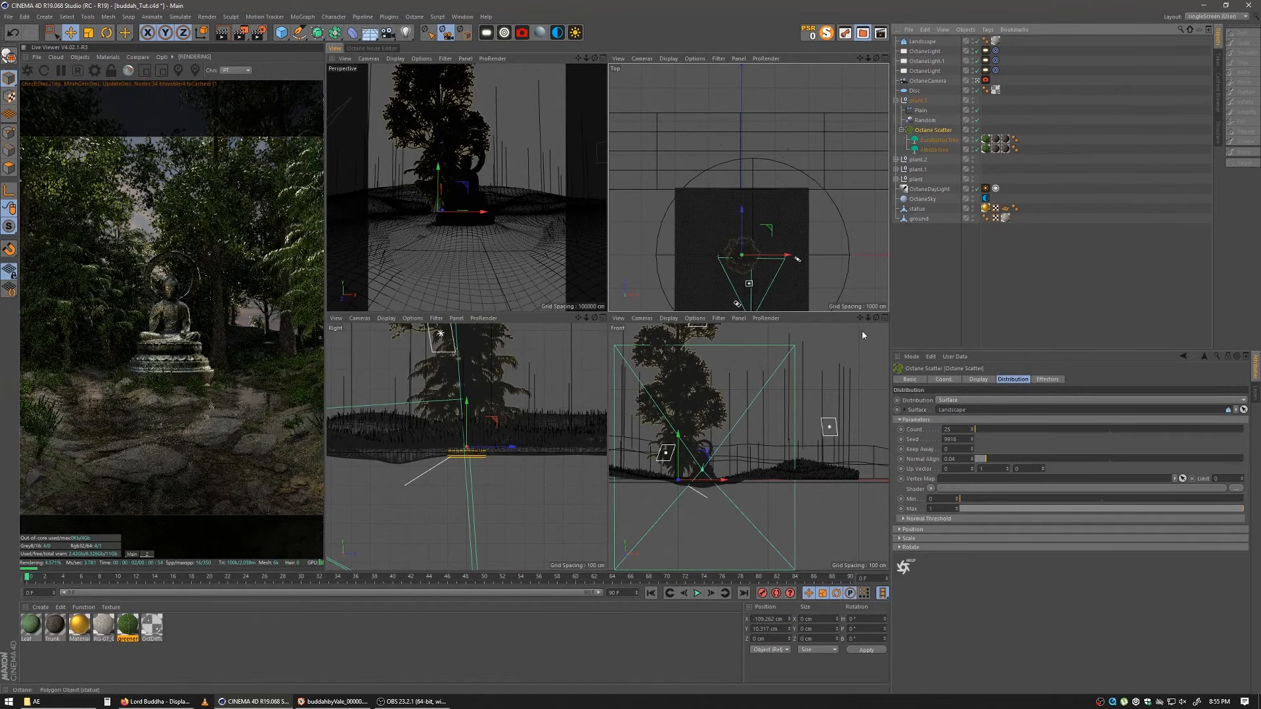
pyautogui.keyDown('alt'); pyautogui.doubleClick(972, 169); pyautogui.keyUp('alt')
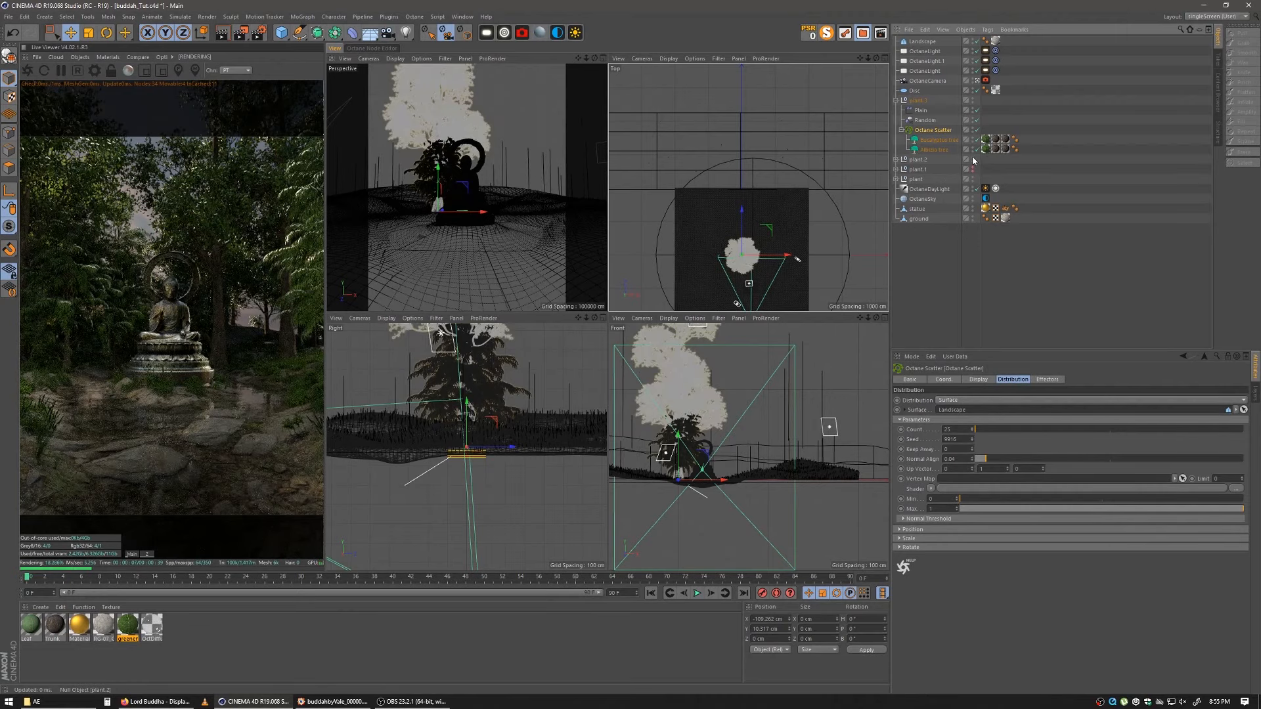
# Step: Hide the plant.2 group and set the count of plant.3's Octane Scatter to 65
pyautogui.keyDown('alt'); pyautogui.doubleClick(972, 159); pyautogui.keyUp('alt')
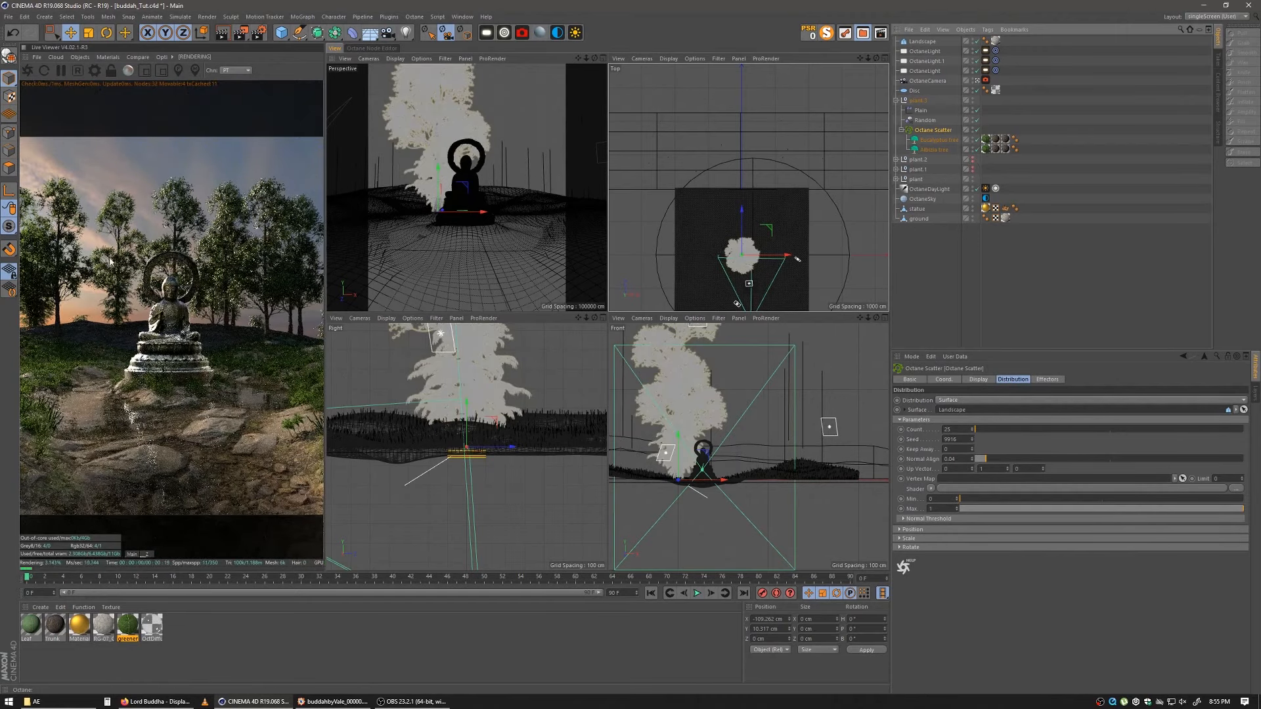
pyautogui.click(939, 251)
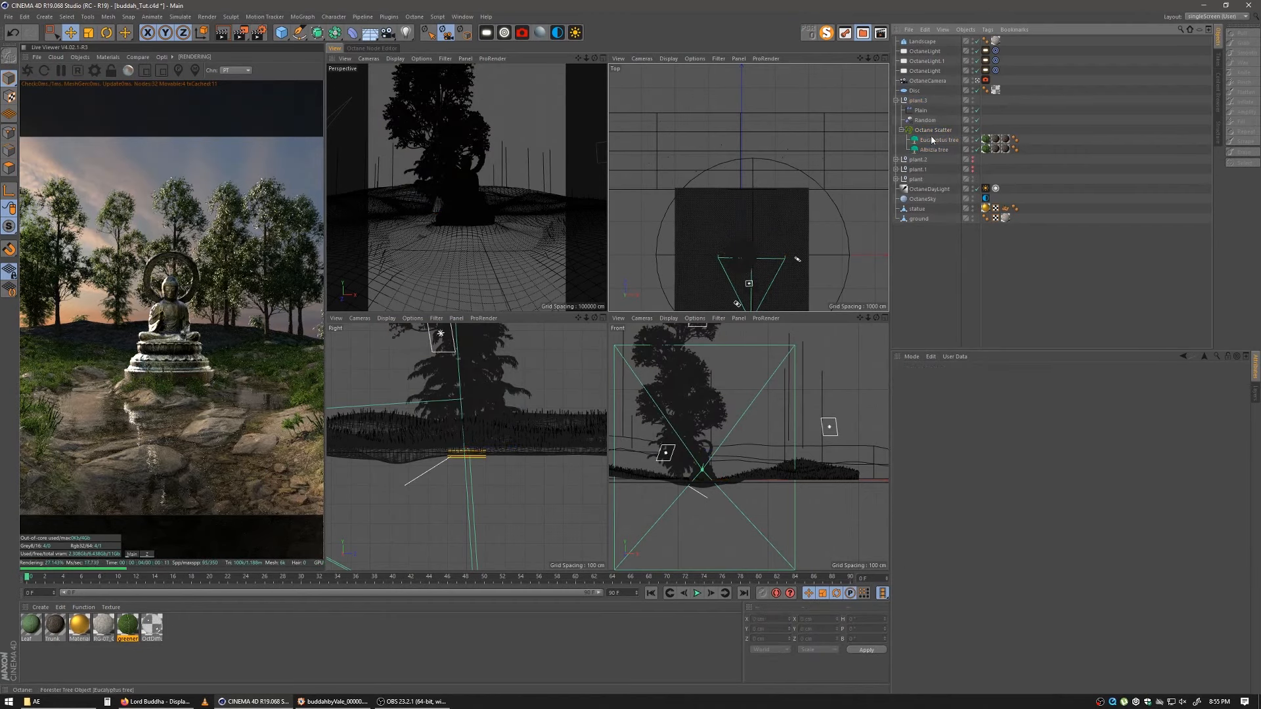
pyautogui.click(932, 130)
pyautogui.moveTo(953, 431); pyautogui.dragTo(866, 408)
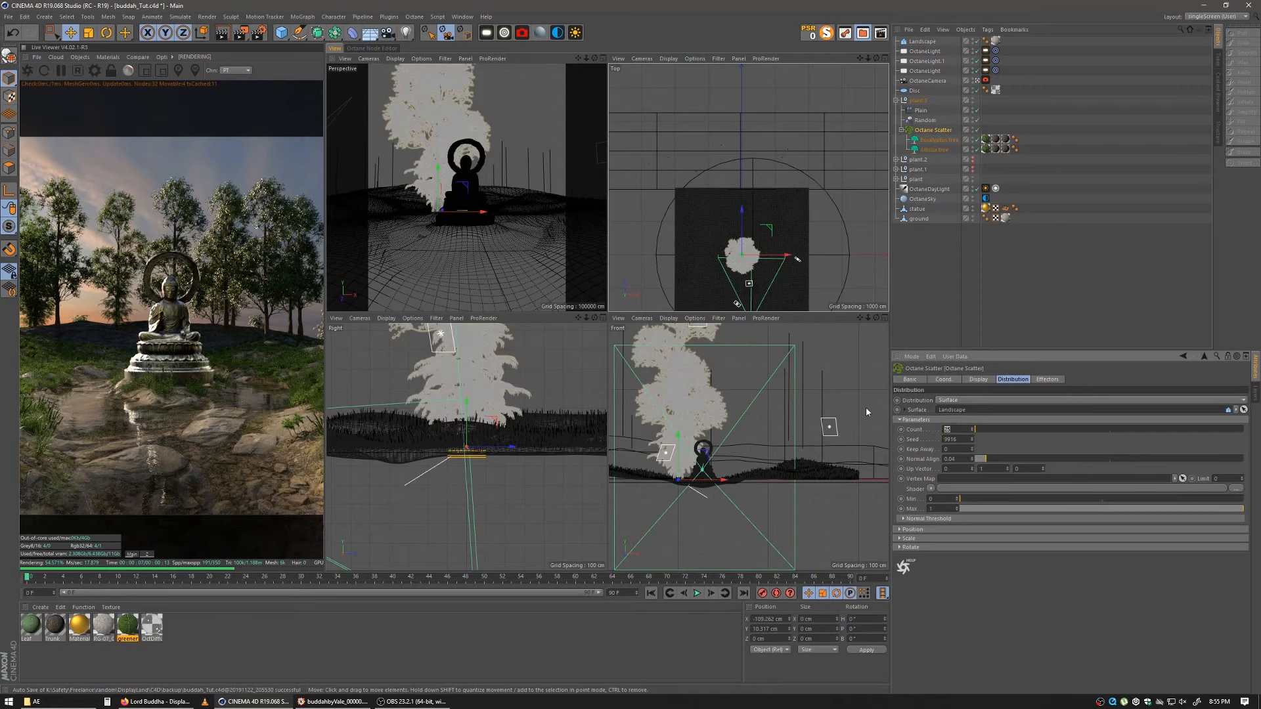
pyautogui.write('65')
pyautogui.press('Return')
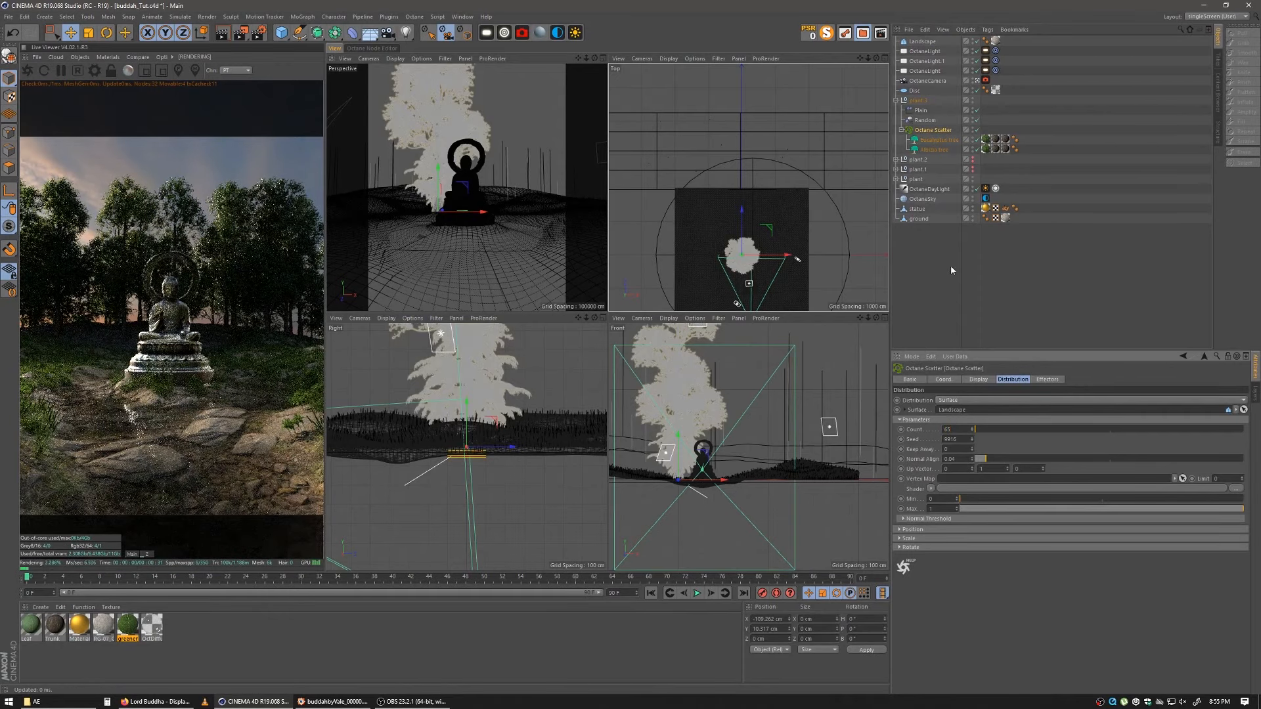
# Step: In the plant.3 group, set the albizia tree's size to 1.2 and the eucalyptus tree's size to about 0.78
pyautogui.click(927, 142)
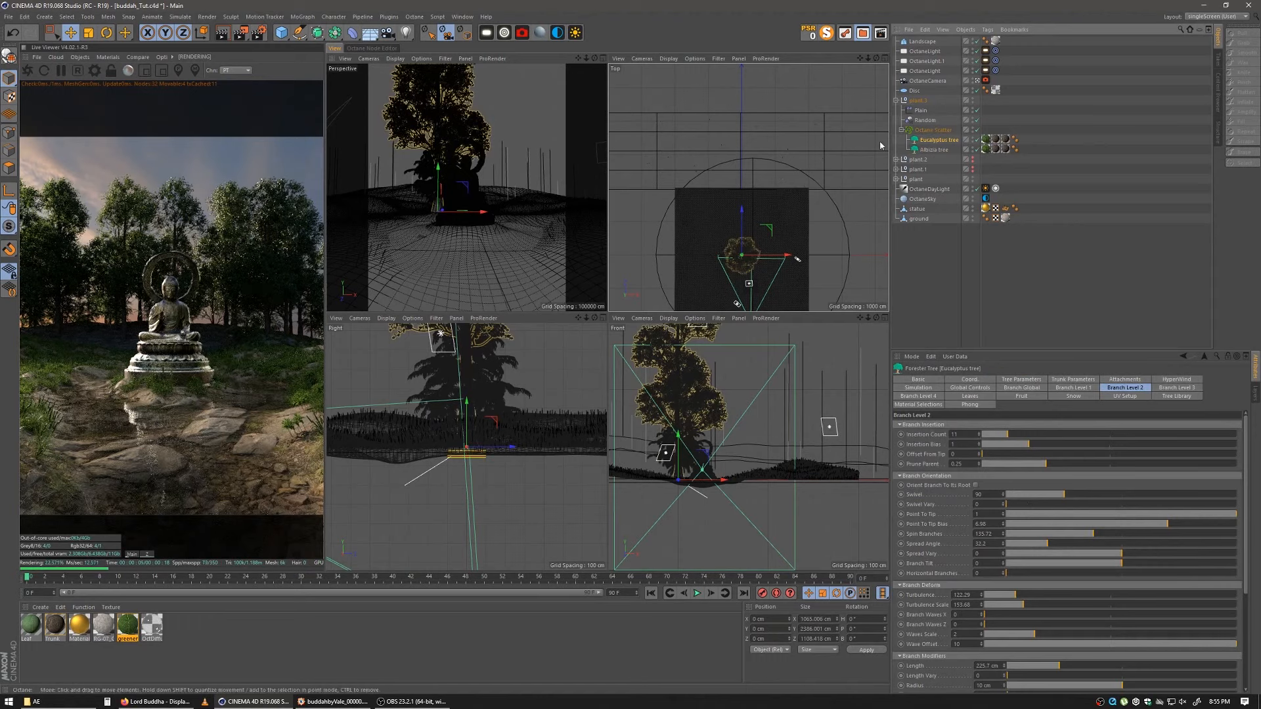
pyautogui.click(932, 149)
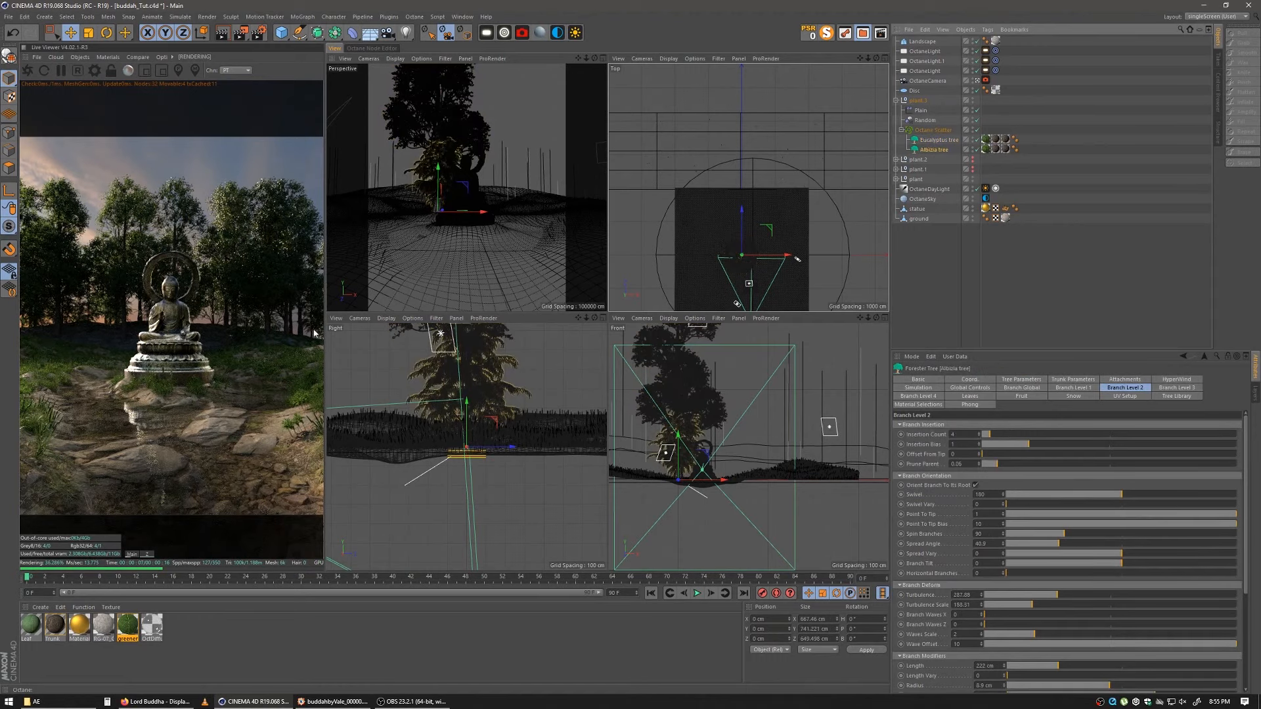
pyautogui.click(1021, 379)
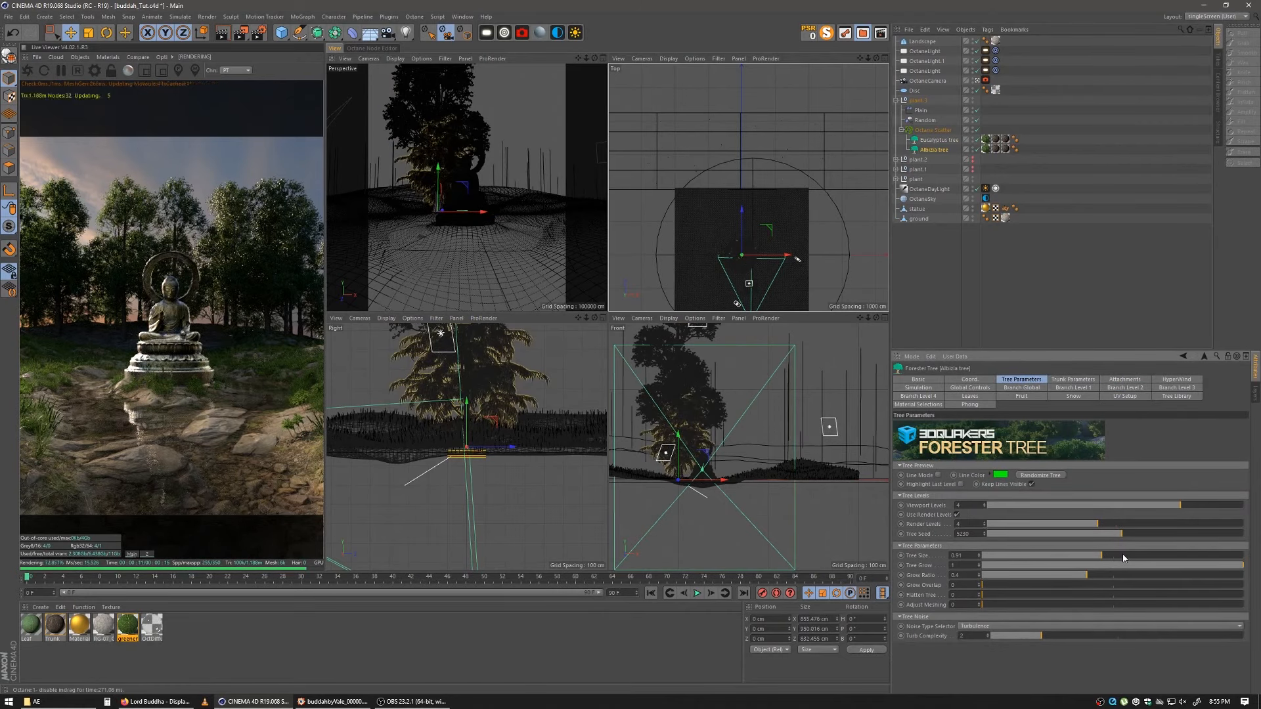
pyautogui.moveTo(1123, 558); pyautogui.dragTo(1139, 556)
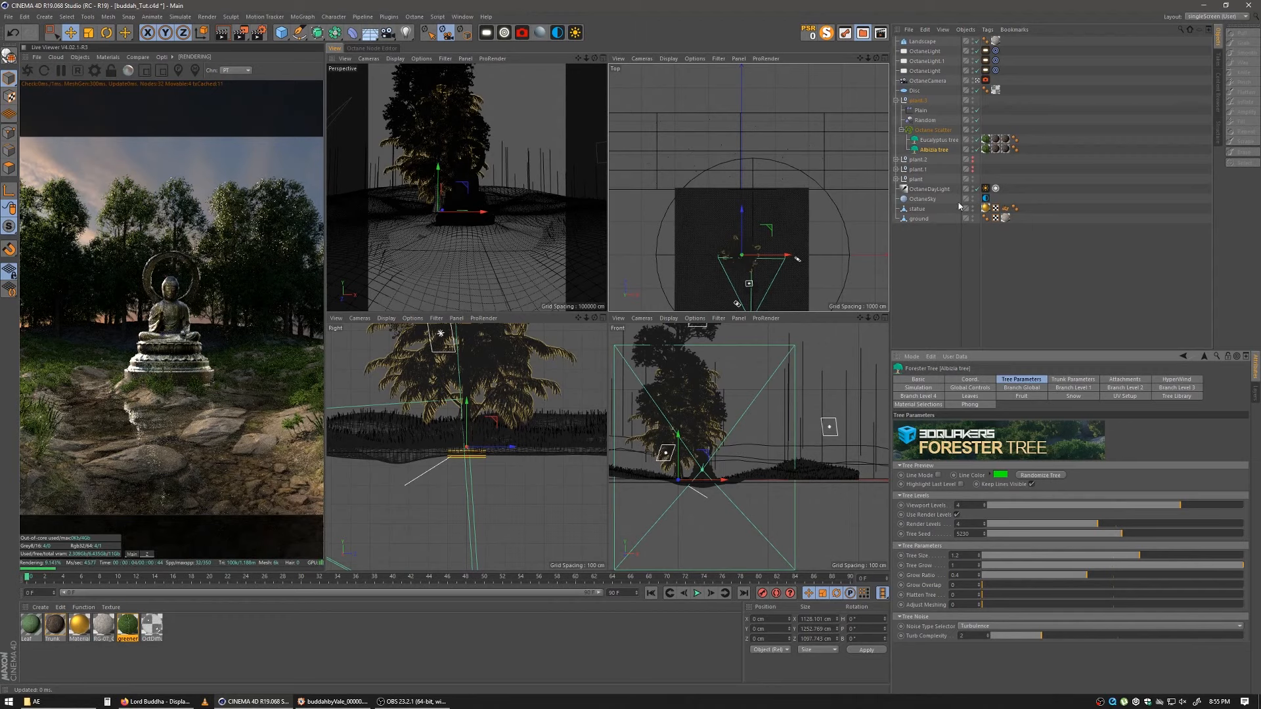
pyautogui.click(945, 138)
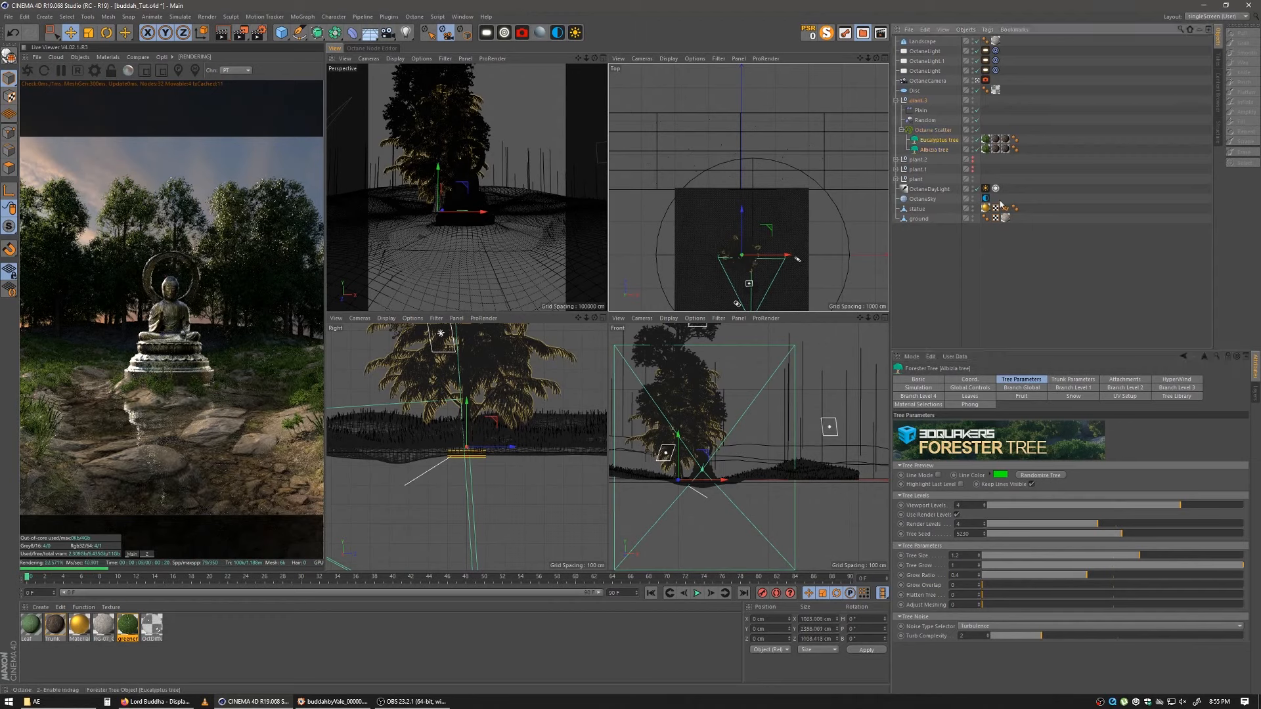
pyautogui.click(1085, 557)
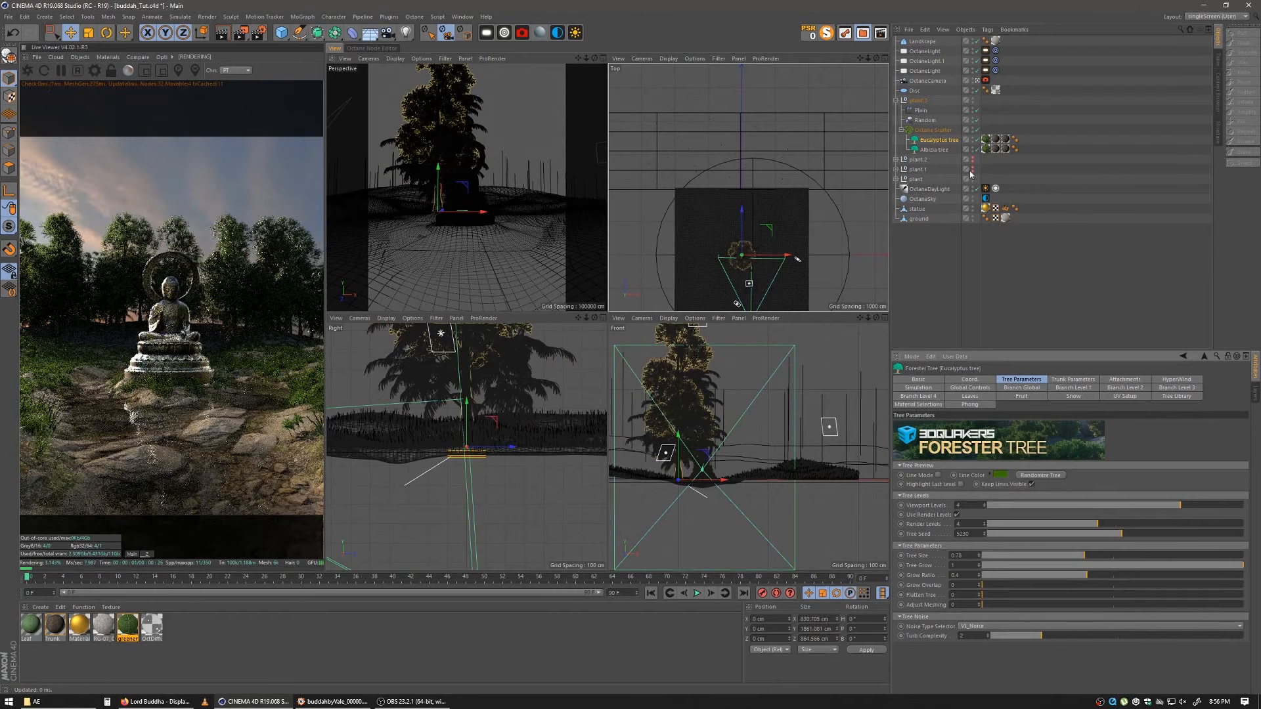
# Step: Set the count of plant.3's Octane Scatter to 80 and show the plant.1 and plant.2 groups again
pyautogui.click(934, 131)
pyautogui.moveTo(955, 430); pyautogui.dragTo(819, 396)
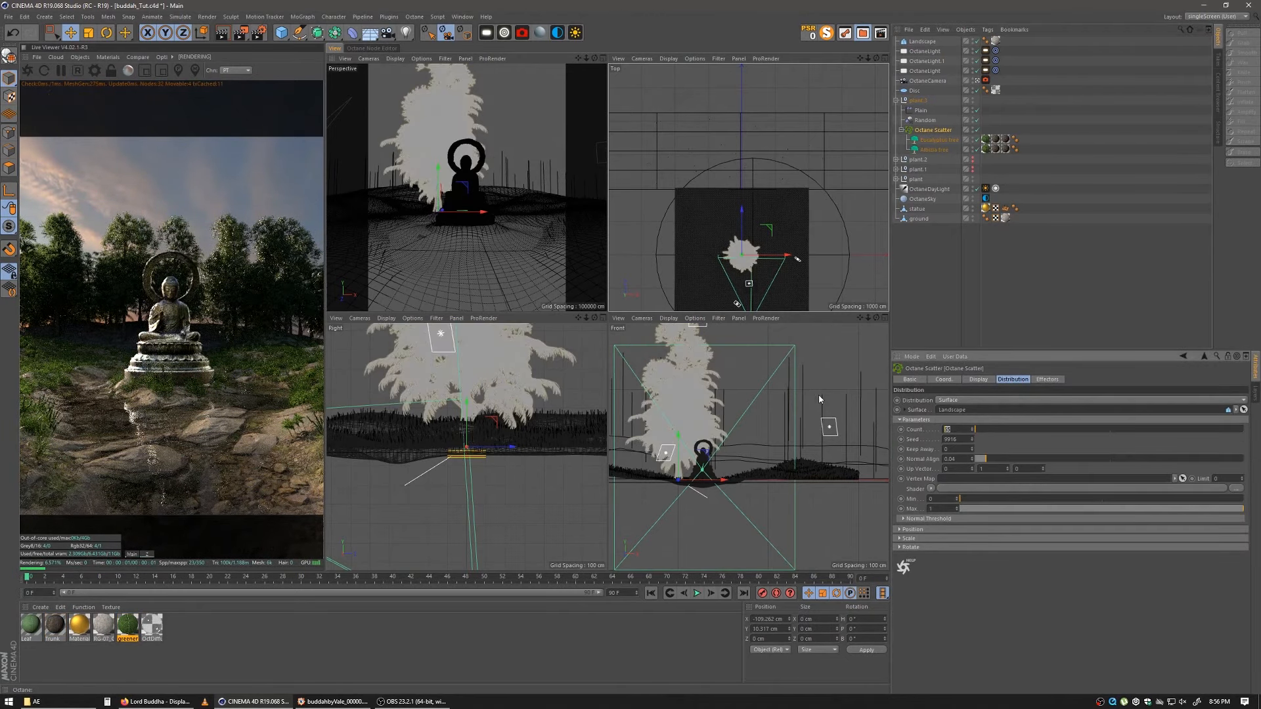
pyautogui.write('80')
pyautogui.press('Return')
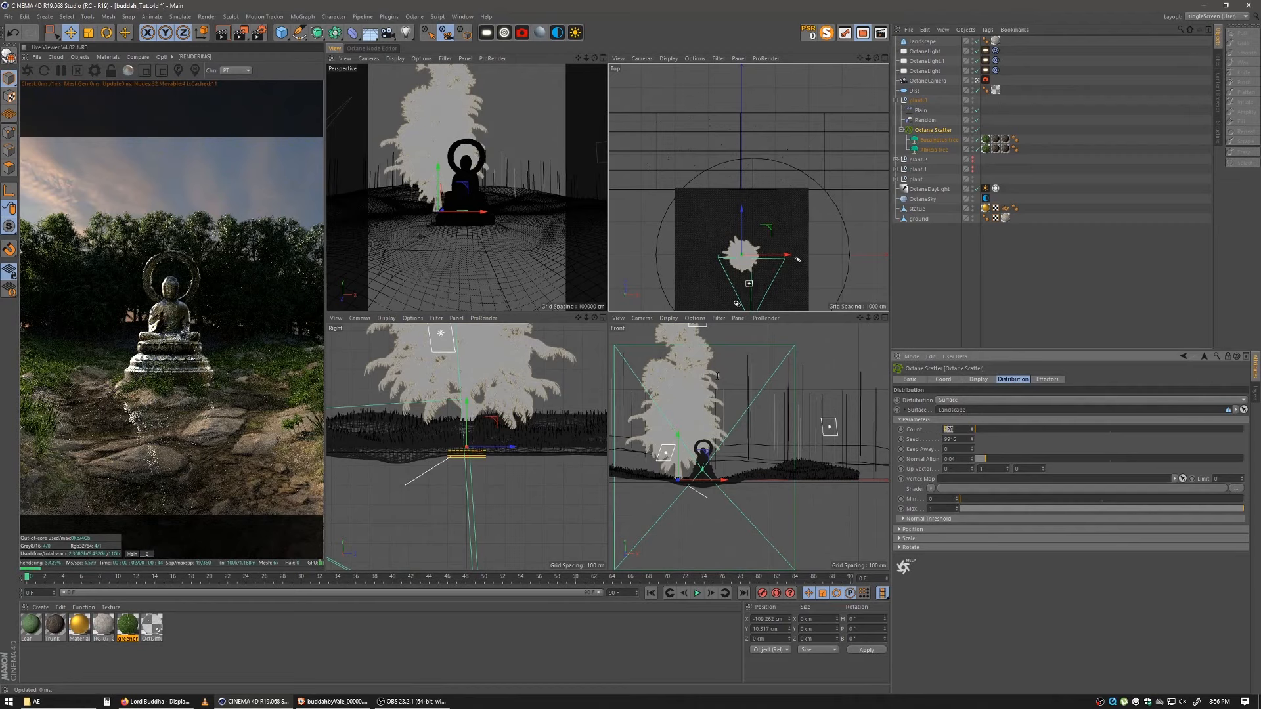
pyautogui.write('80')
pyautogui.press('Return')
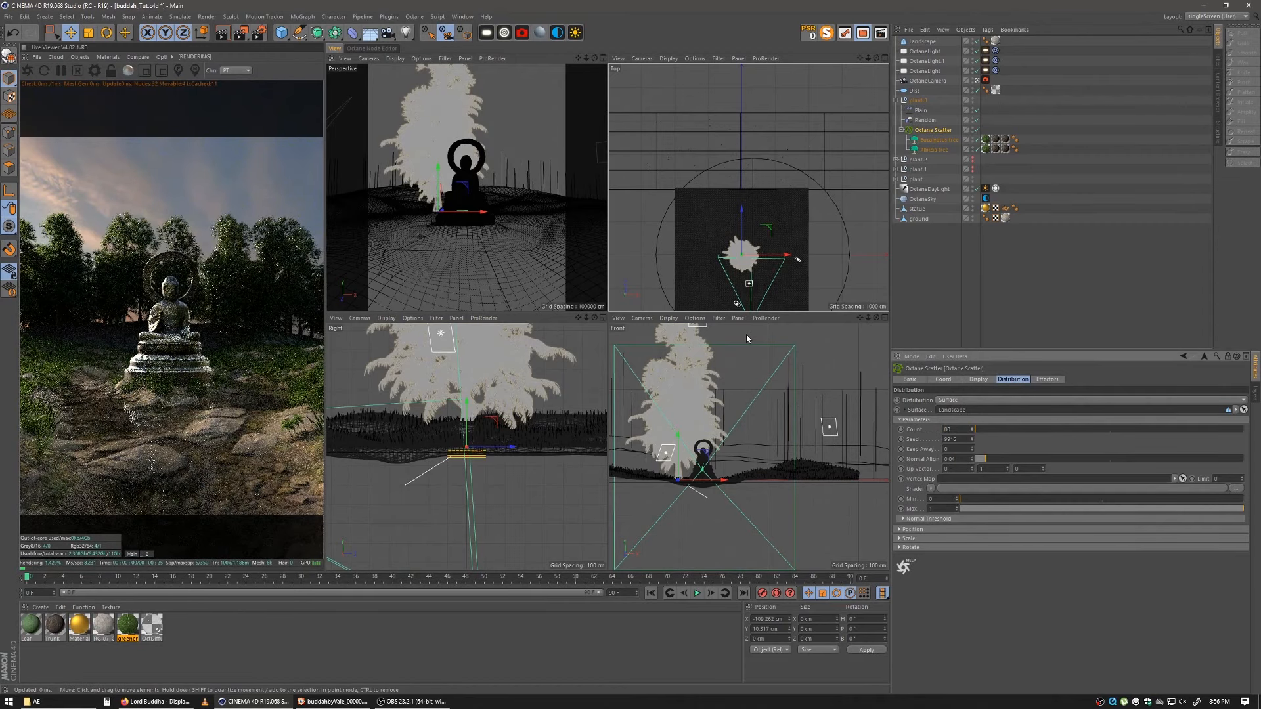
pyautogui.click(1033, 206)
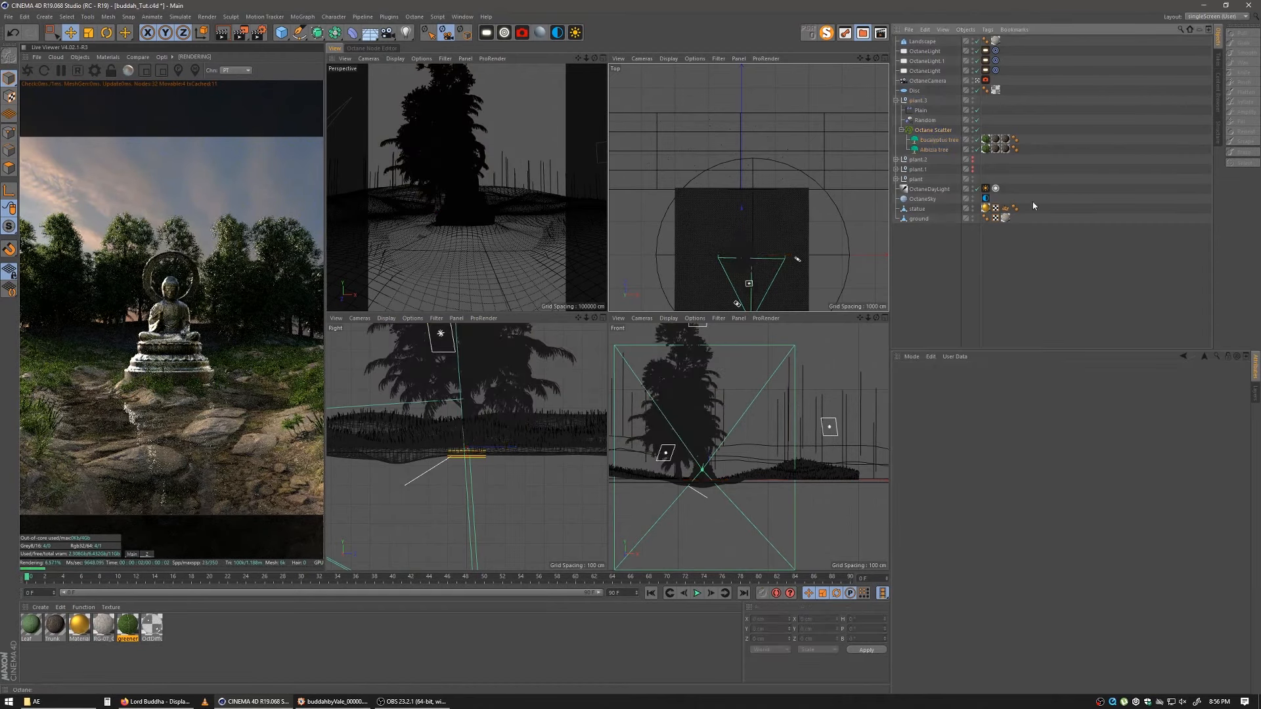
pyautogui.click(976, 169)
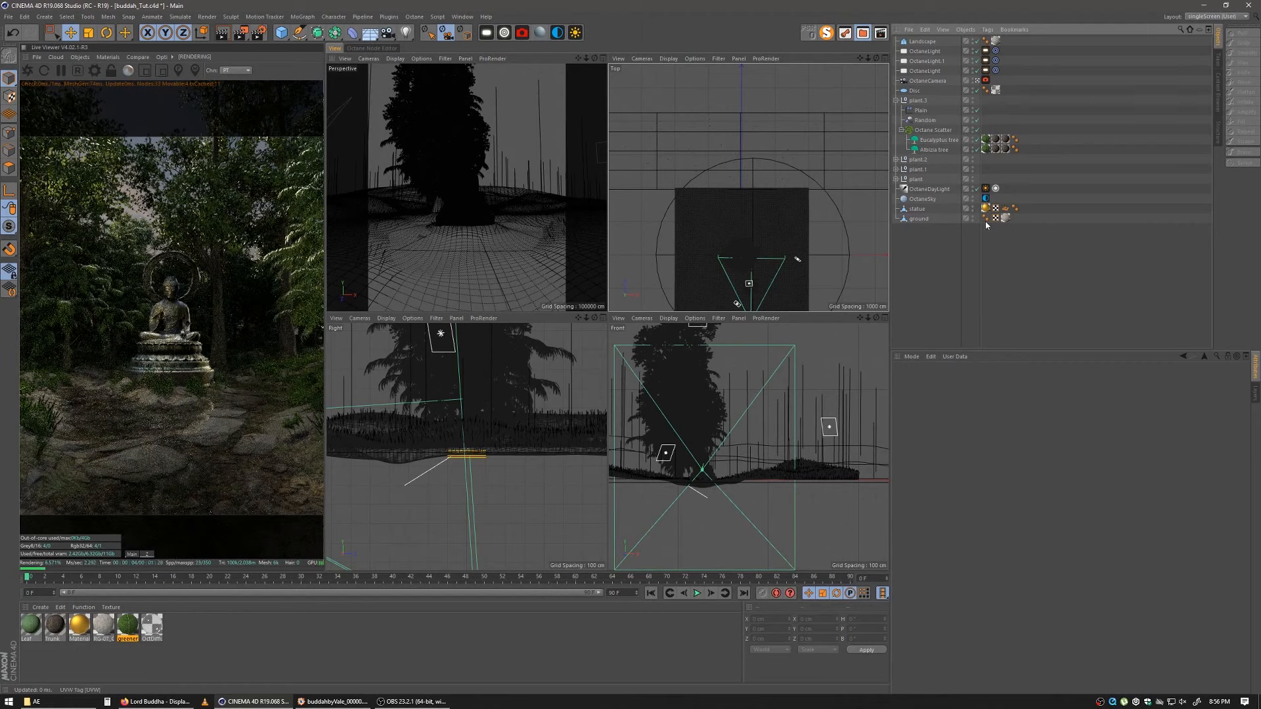
# Step: Duplicate the OctaneLight on the statue's right to the opposite front side, and move the original closer to the camera
pyautogui.click(797, 260)
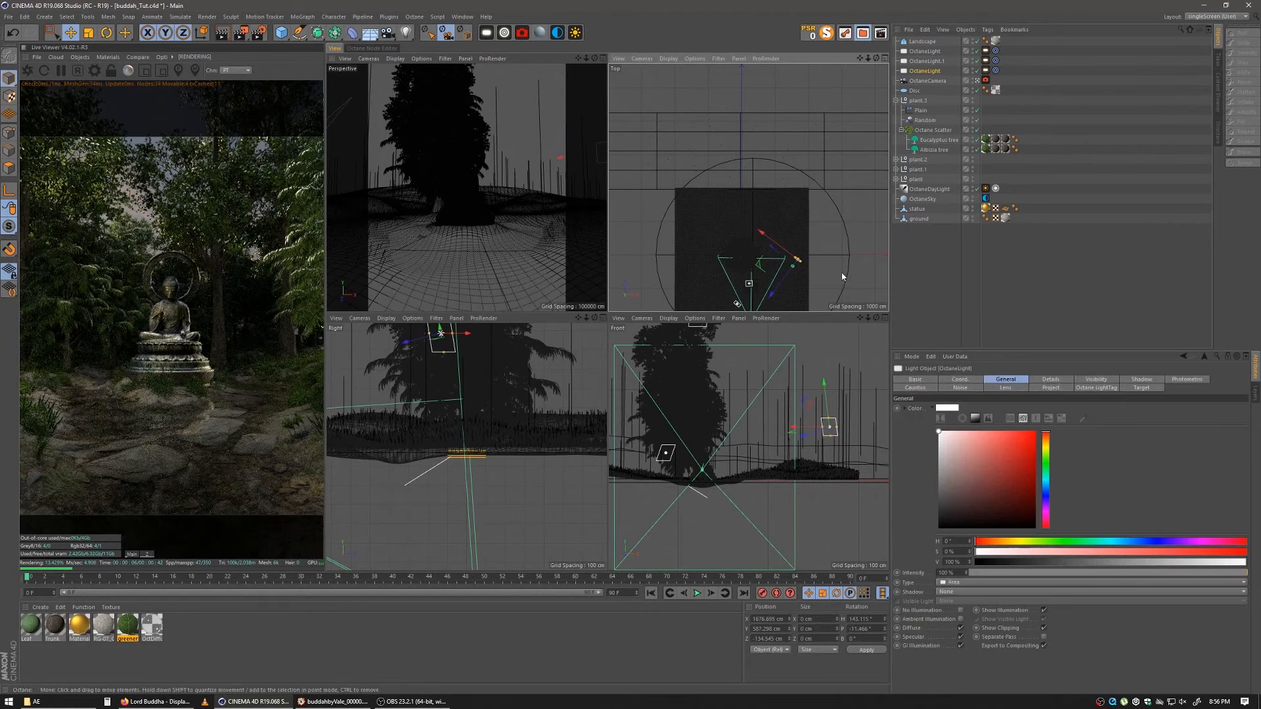
pyautogui.moveTo(845, 277); pyautogui.dragTo(759, 270)
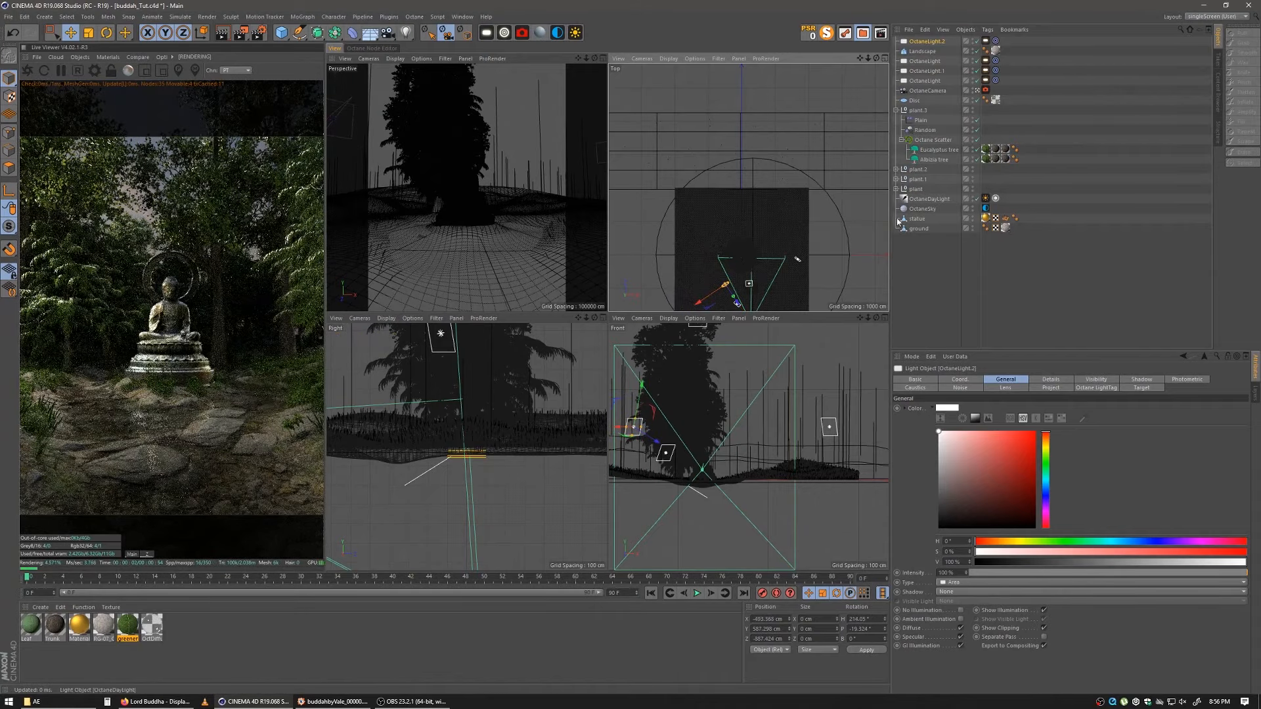
pyautogui.click(798, 262)
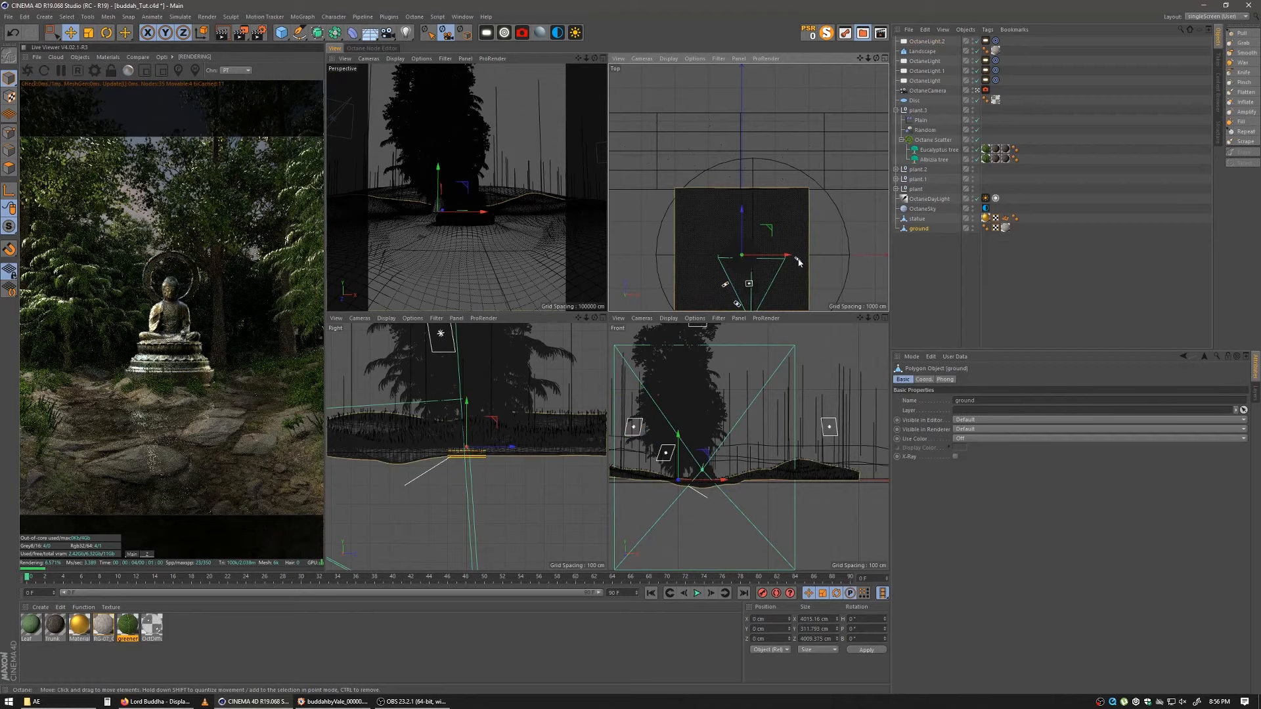
pyautogui.click(797, 260)
pyautogui.moveTo(834, 268); pyautogui.dragTo(821, 286)
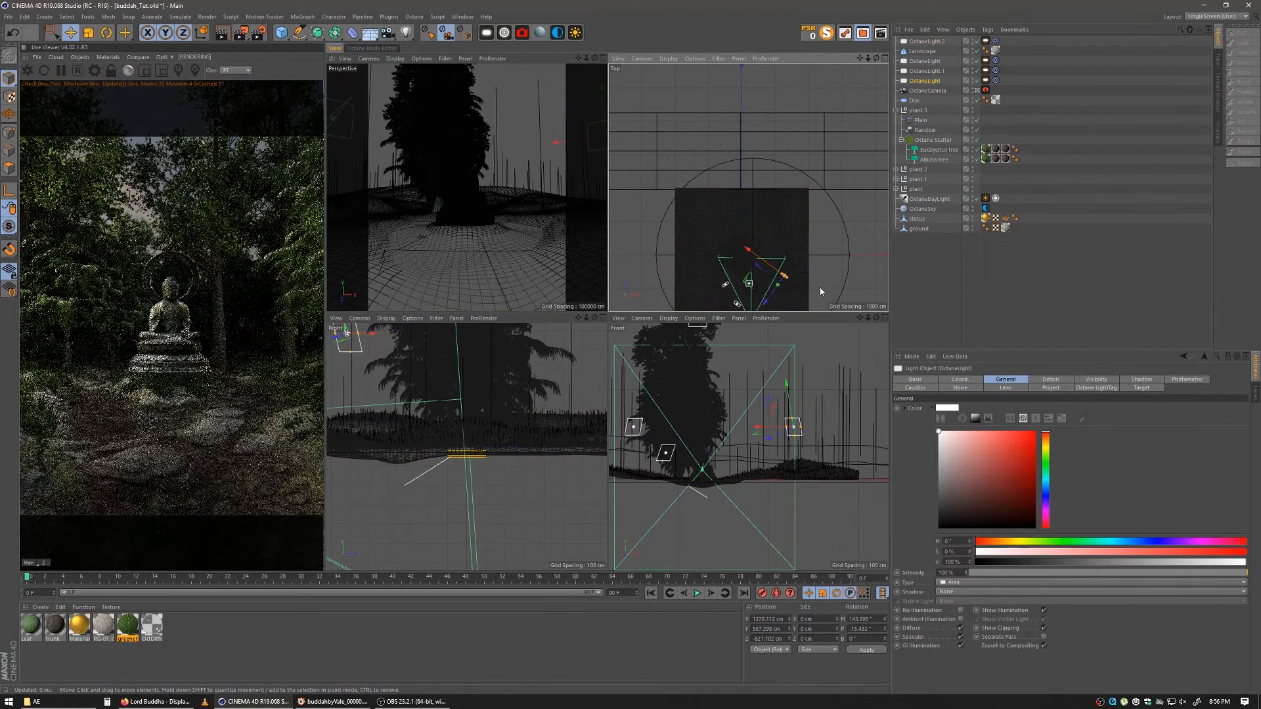
pyautogui.click(928, 249)
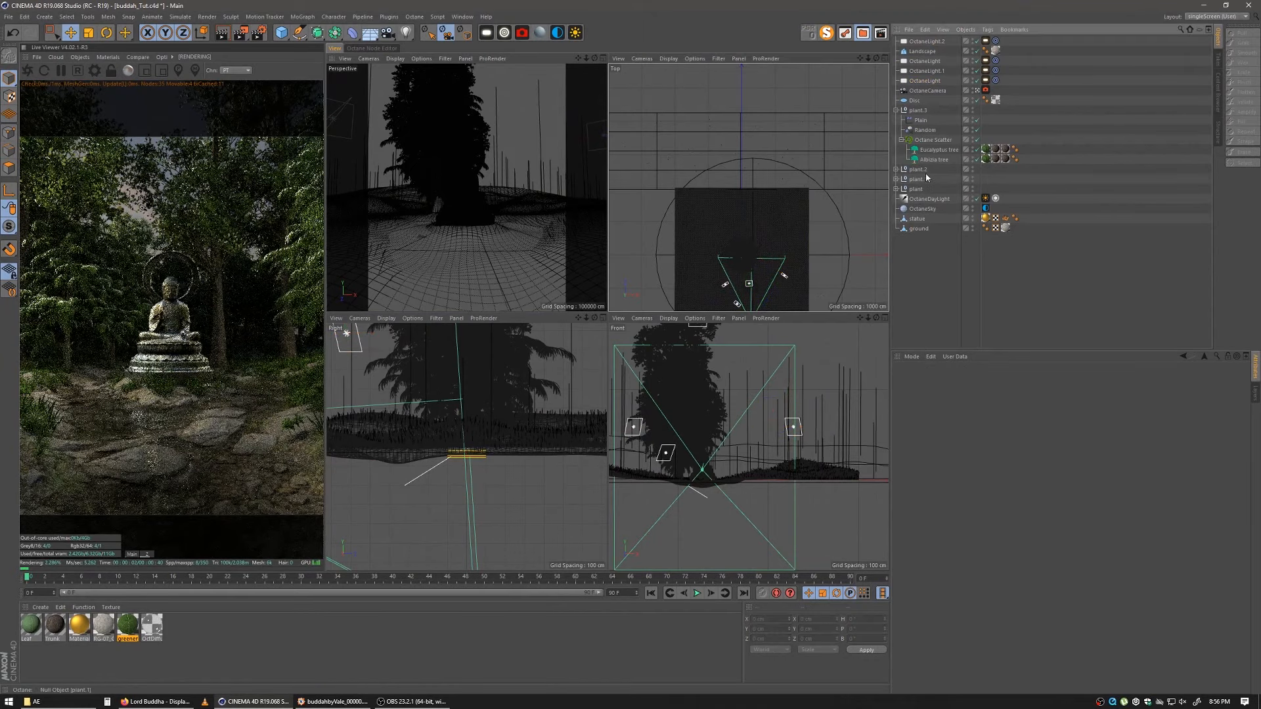
# Step: Create an instance of plant.3's albizia tree and enable it as a render instance
pyautogui.click(928, 159)
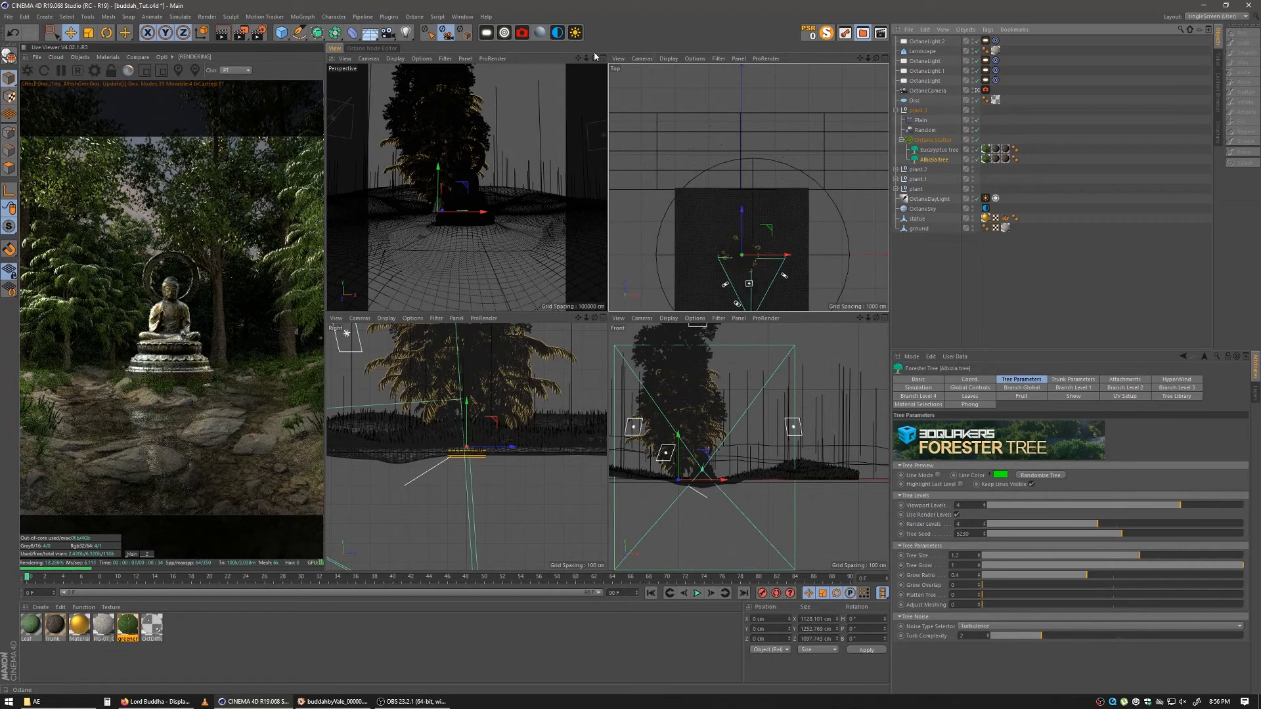
pyautogui.click(335, 34)
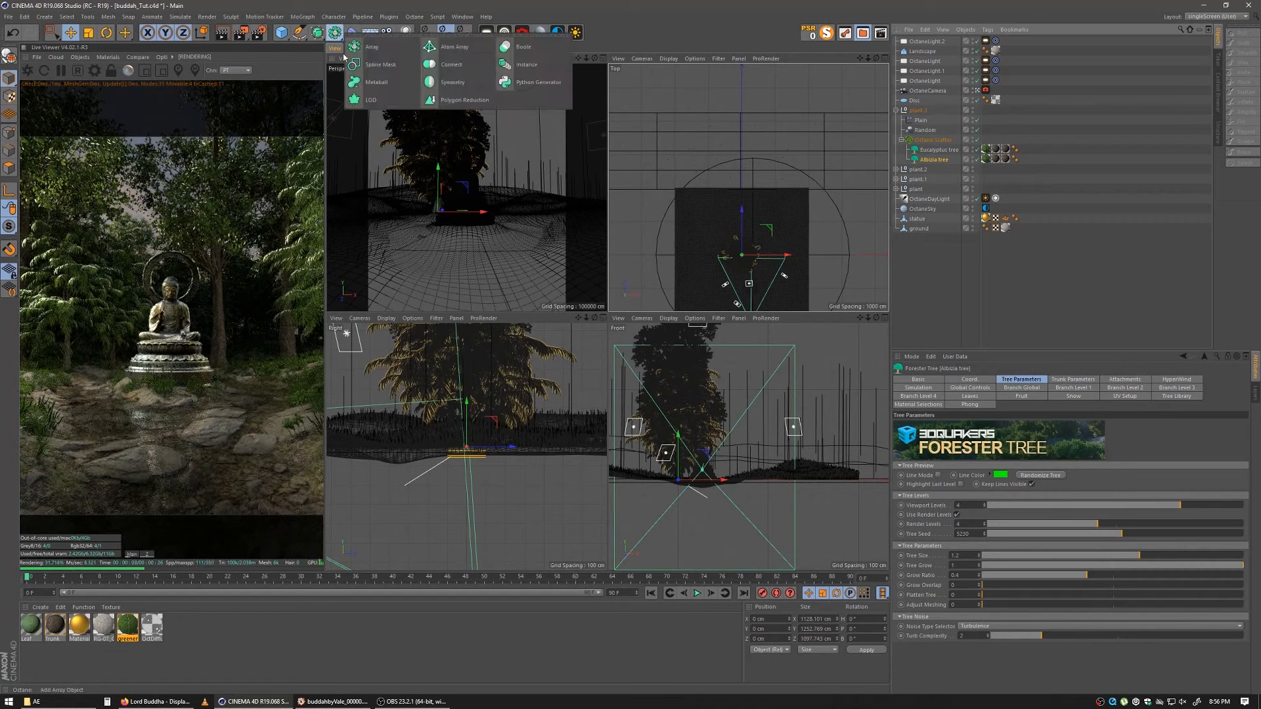
pyautogui.click(518, 65)
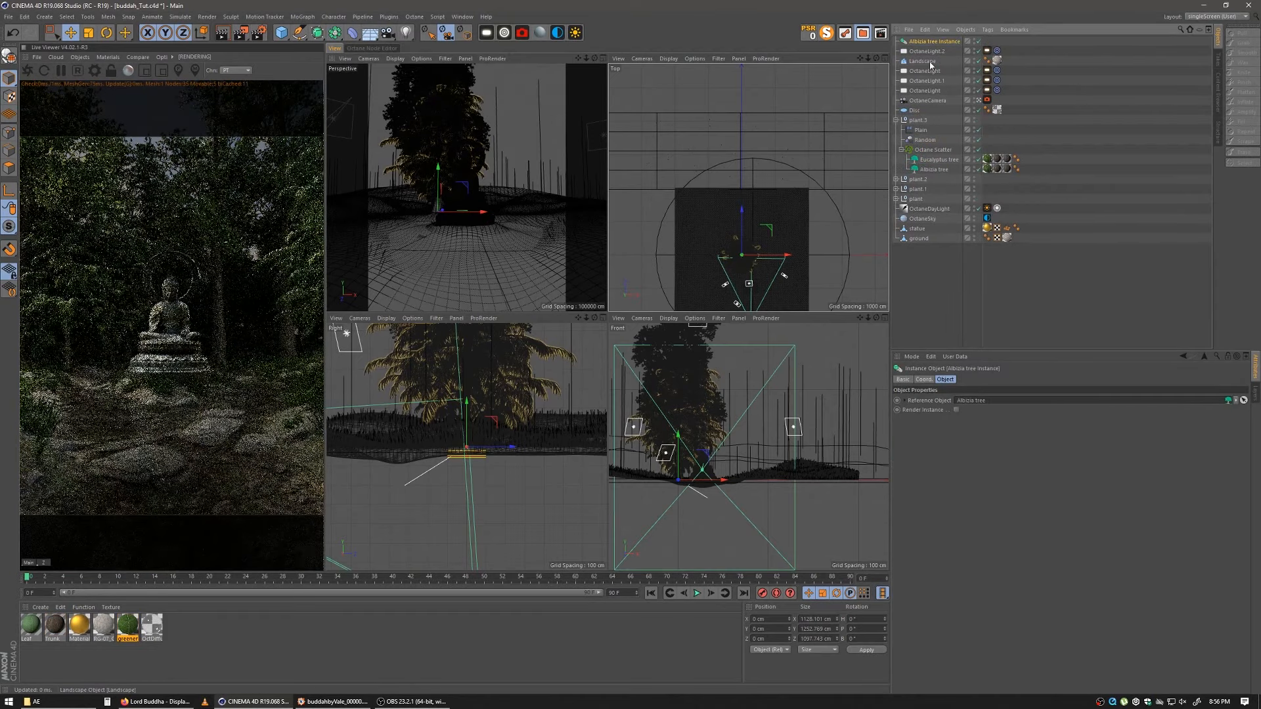
pyautogui.click(956, 410)
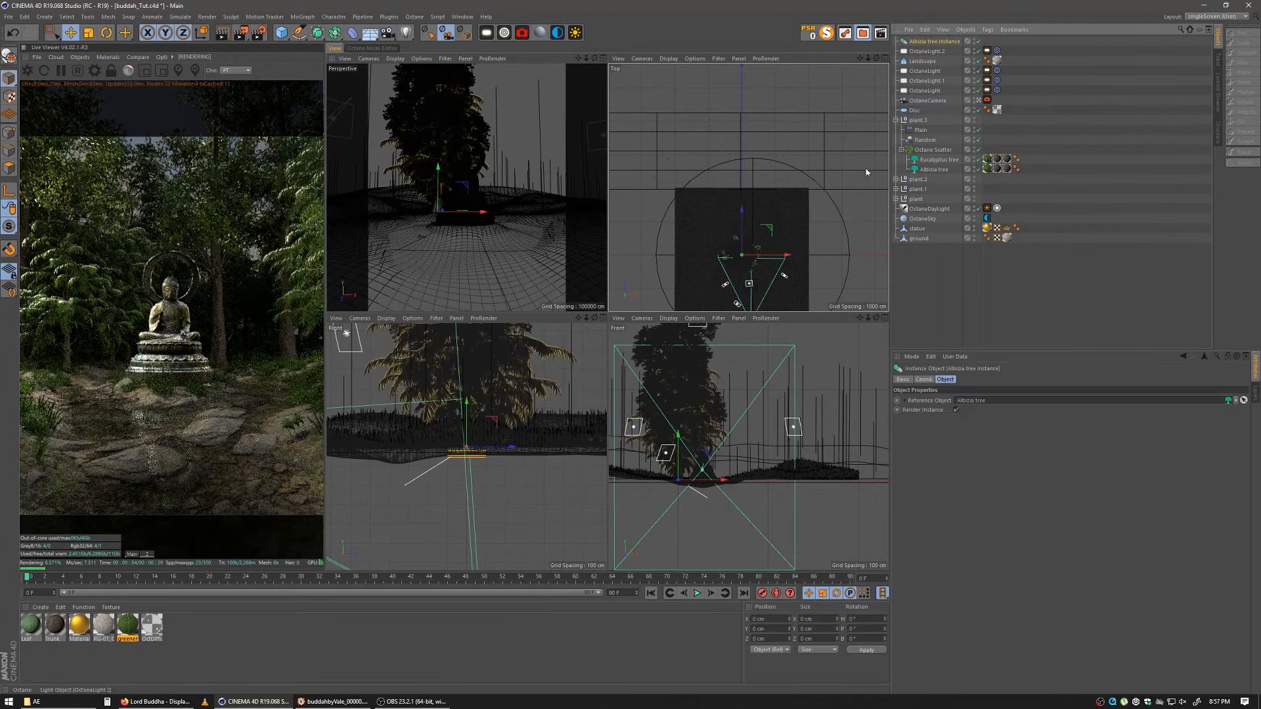
# Step: Move the albizia tree instance to the right foreground and lower it so its upper fronds frame the camera view
pyautogui.moveTo(786, 198); pyautogui.dragTo(811, 251)
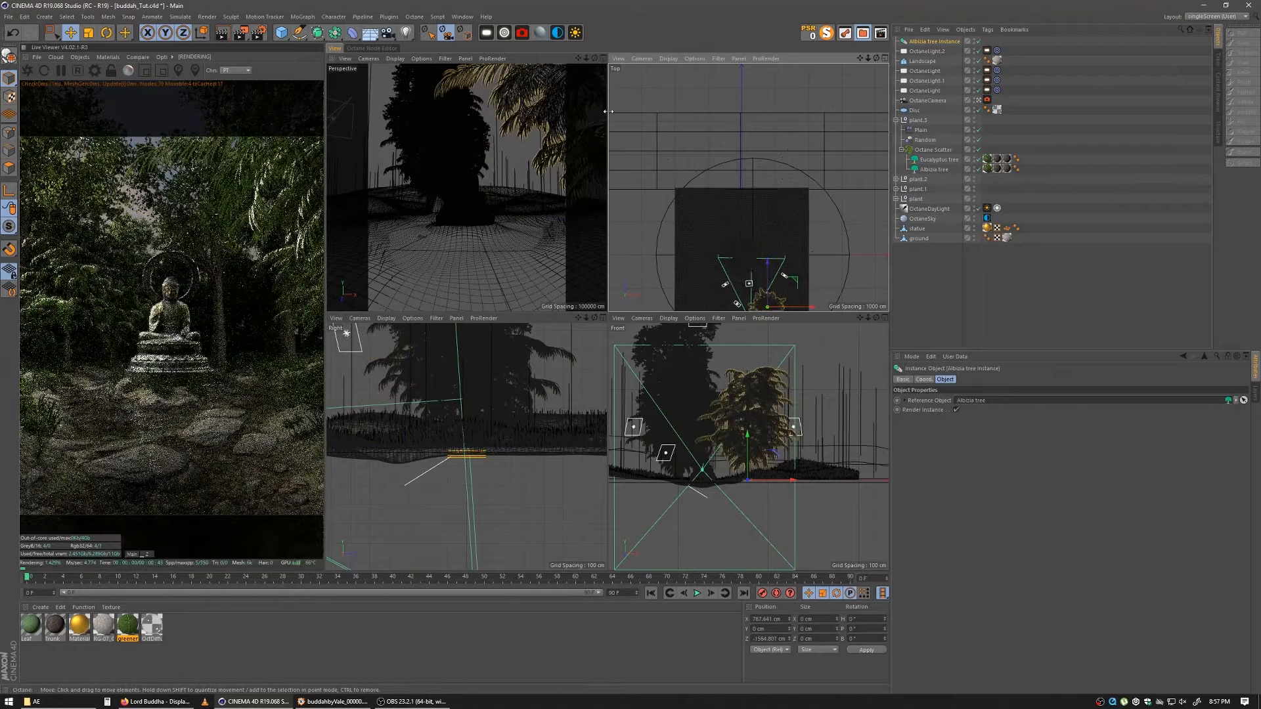
pyautogui.moveTo(575, 90); pyautogui.dragTo(565, 236)
pyautogui.moveTo(573, 124); pyautogui.dragTo(563, 202)
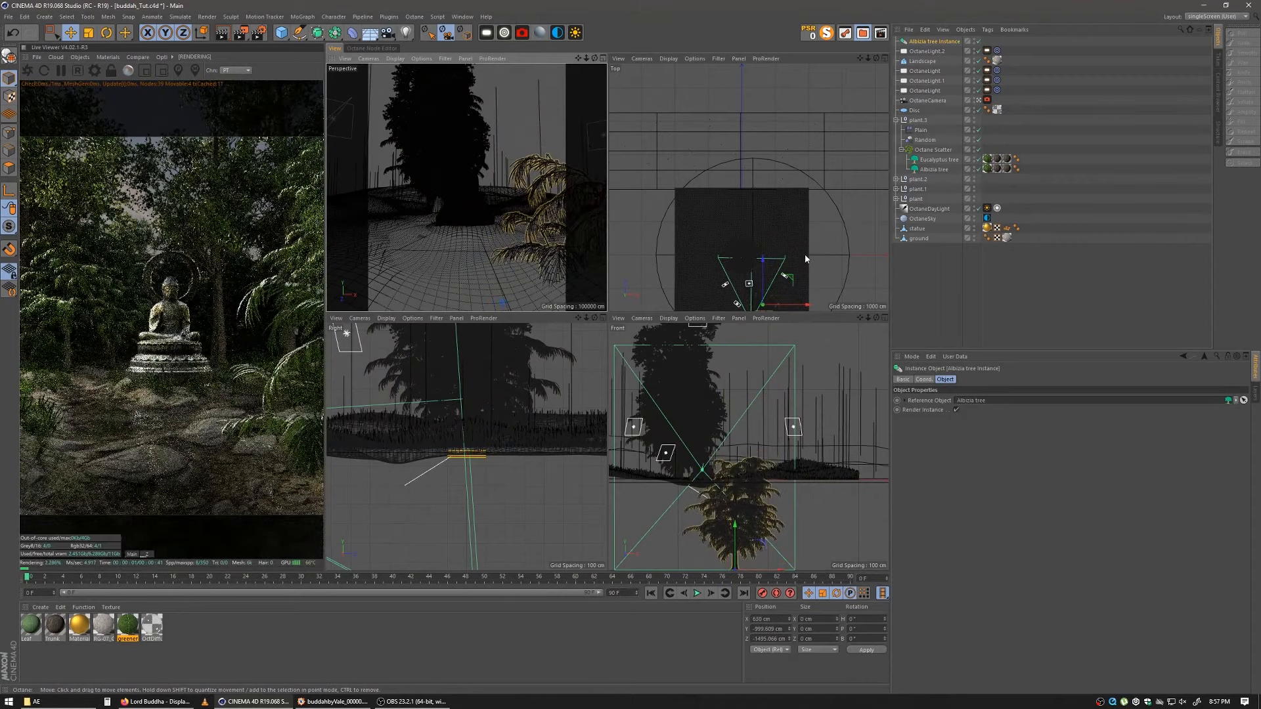
# Step: Duplicate the albizia tree instance into the left foreground and lower the copy to about Y -959 cm
pyautogui.moveTo(805, 254); pyautogui.dragTo(772, 296)
pyautogui.moveTo(473, 193); pyautogui.dragTo(411, 110)
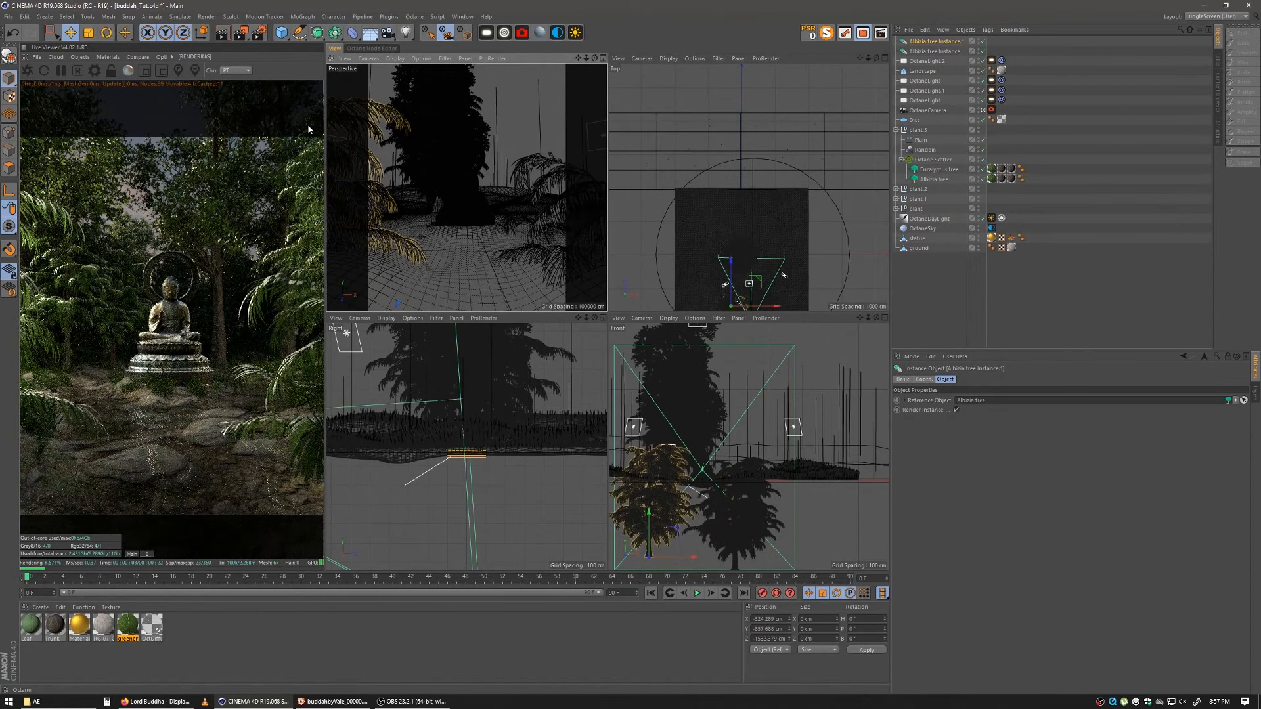
pyautogui.moveTo(367, 121); pyautogui.dragTo(366, 163)
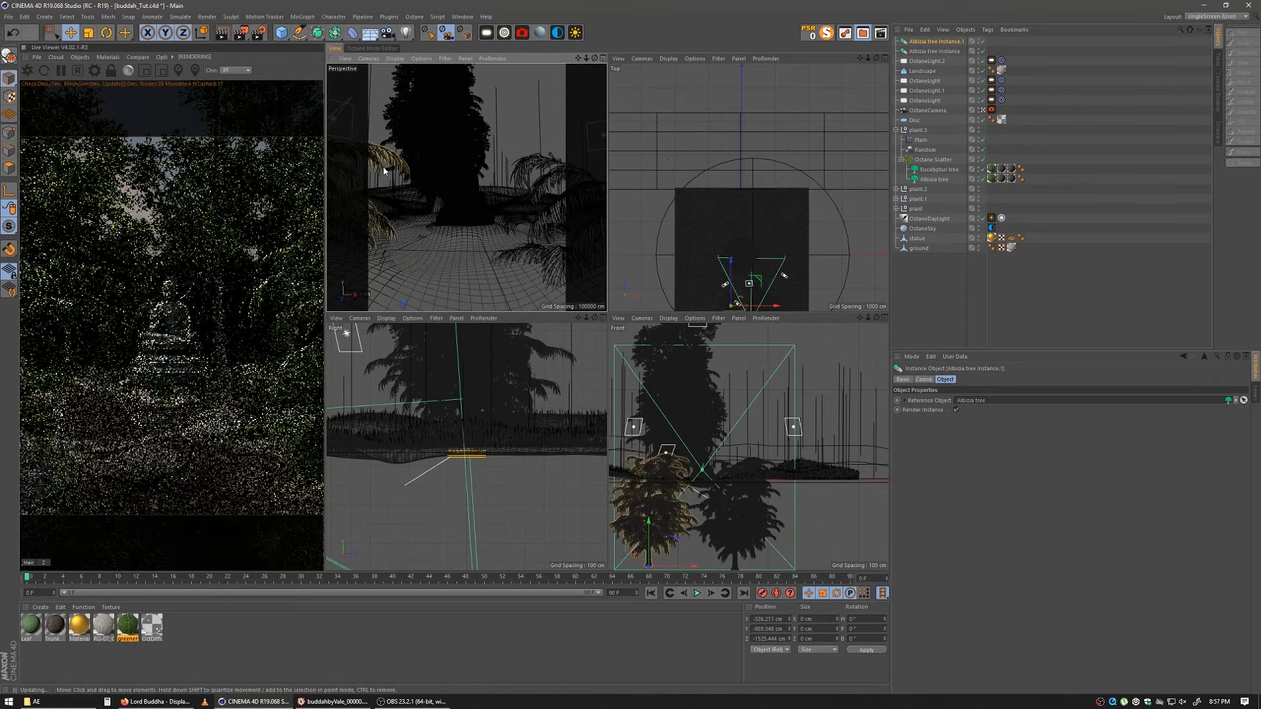
# Step: Shift the right foreground albizia instance outward to the frame's edge, at about X 707, Y -981, Z -1512 cm
pyautogui.click(592, 279)
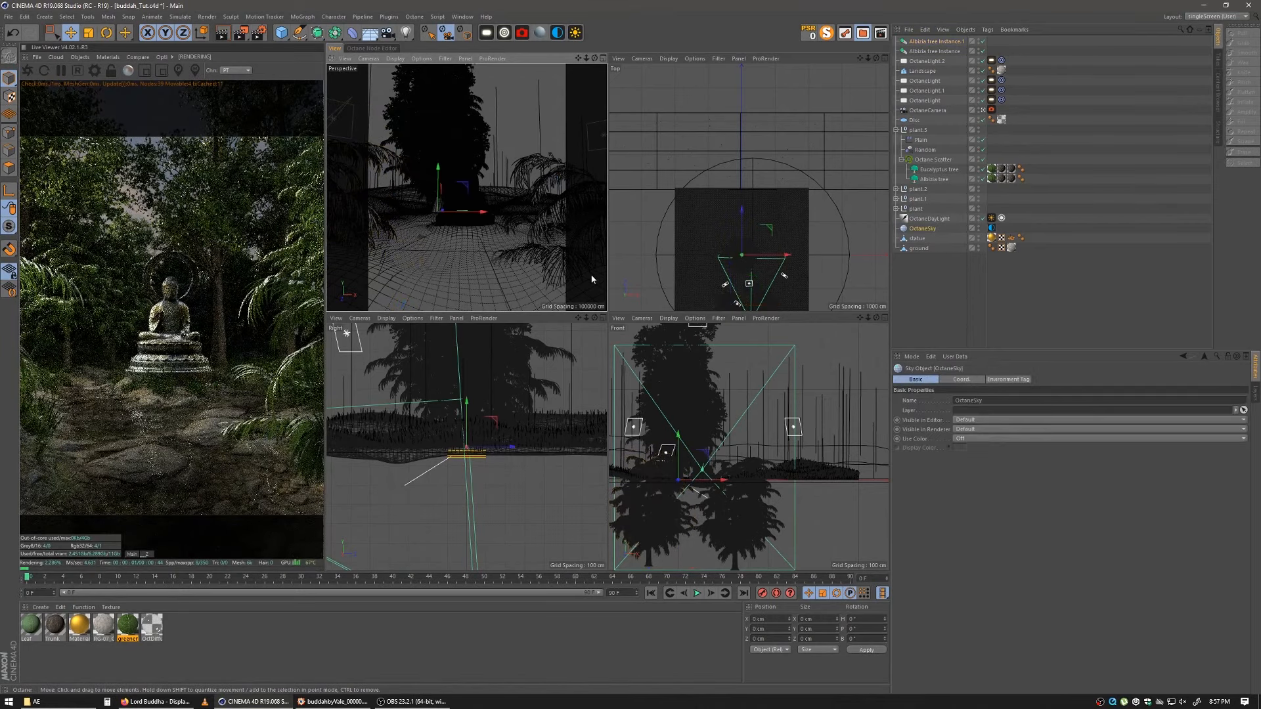
pyautogui.click(554, 188)
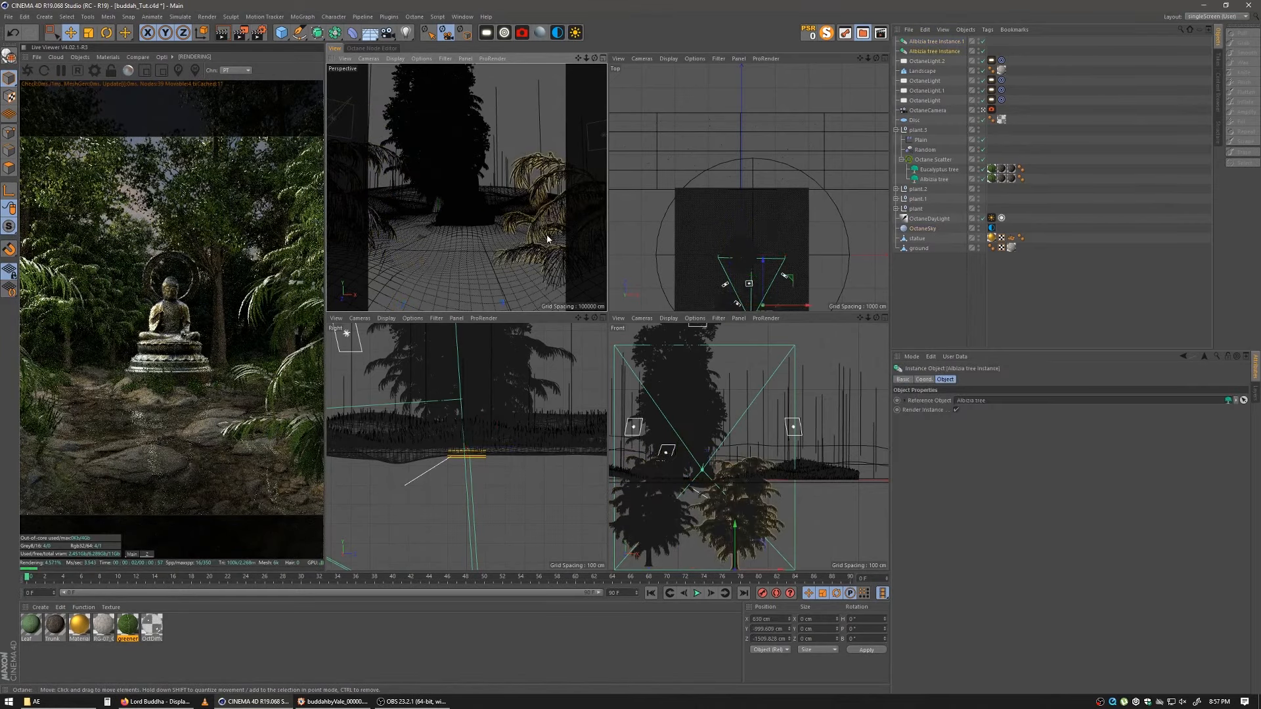
pyautogui.moveTo(547, 238); pyautogui.dragTo(581, 228)
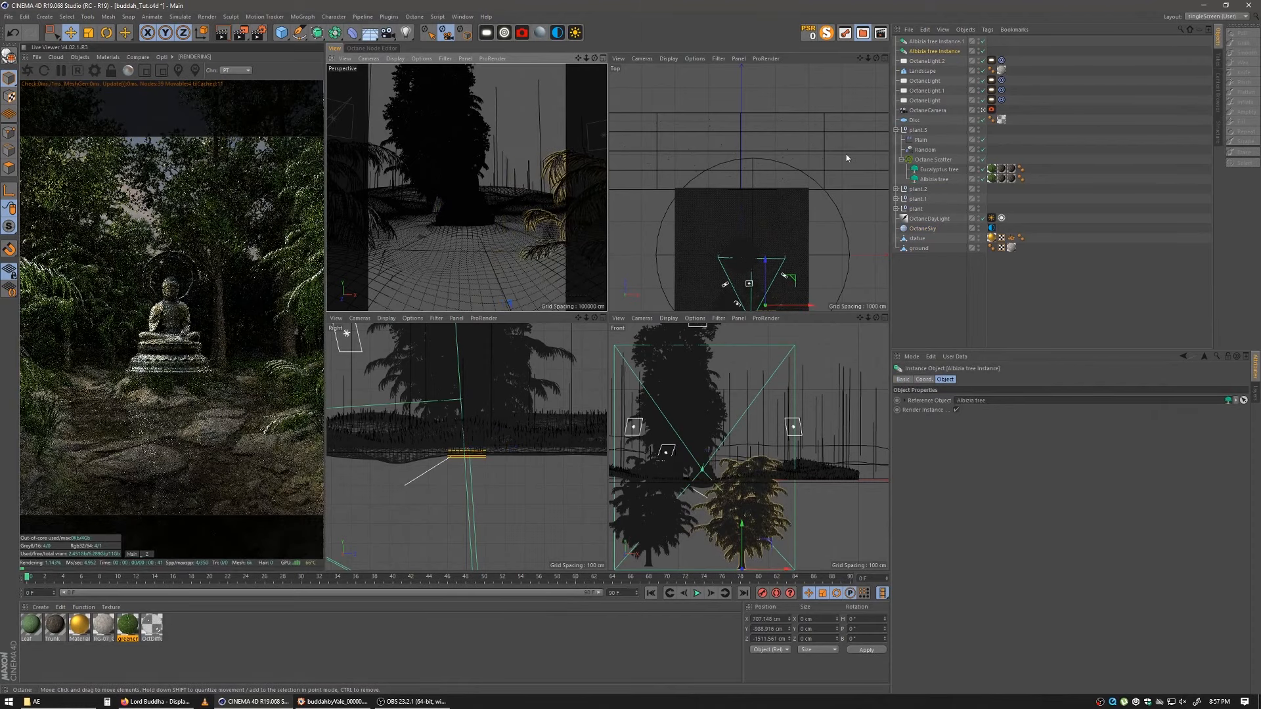
# Step: Add an Octane Volume object, set its editor voxel size to 500 and open its Volume Medium settings
pyautogui.click(80, 58)
pyautogui.click(102, 129)
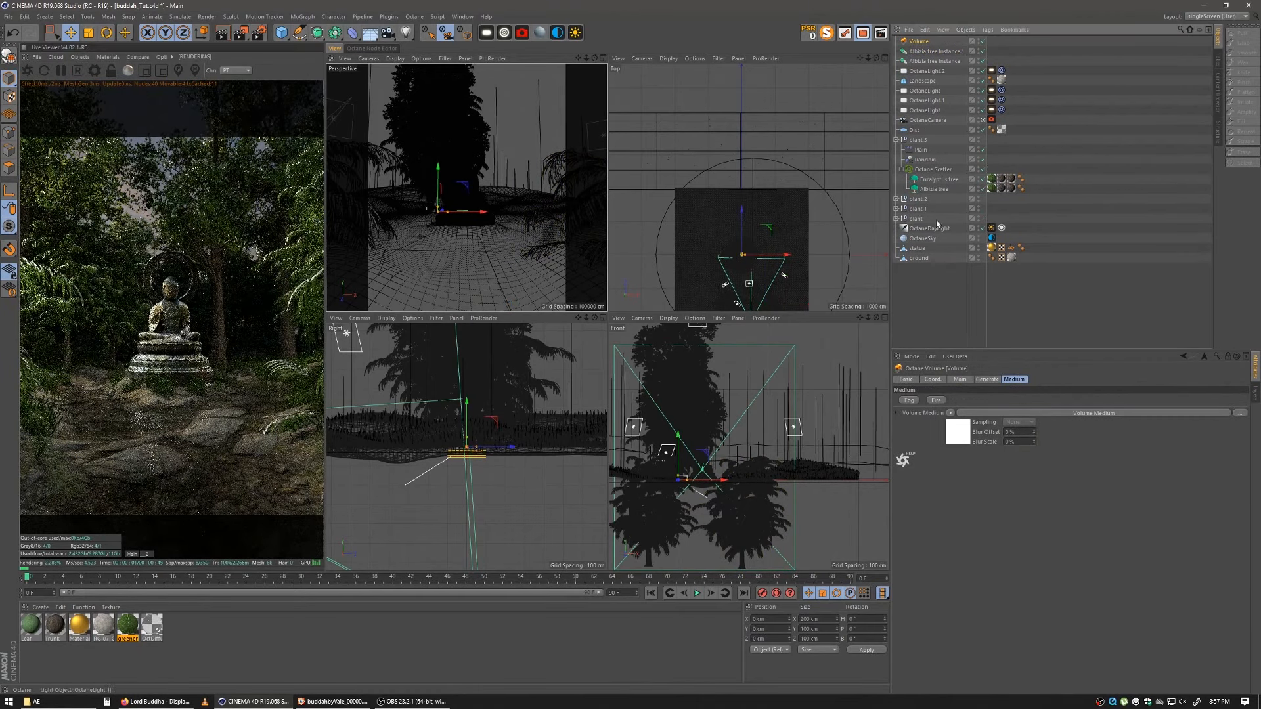
pyautogui.click(991, 379)
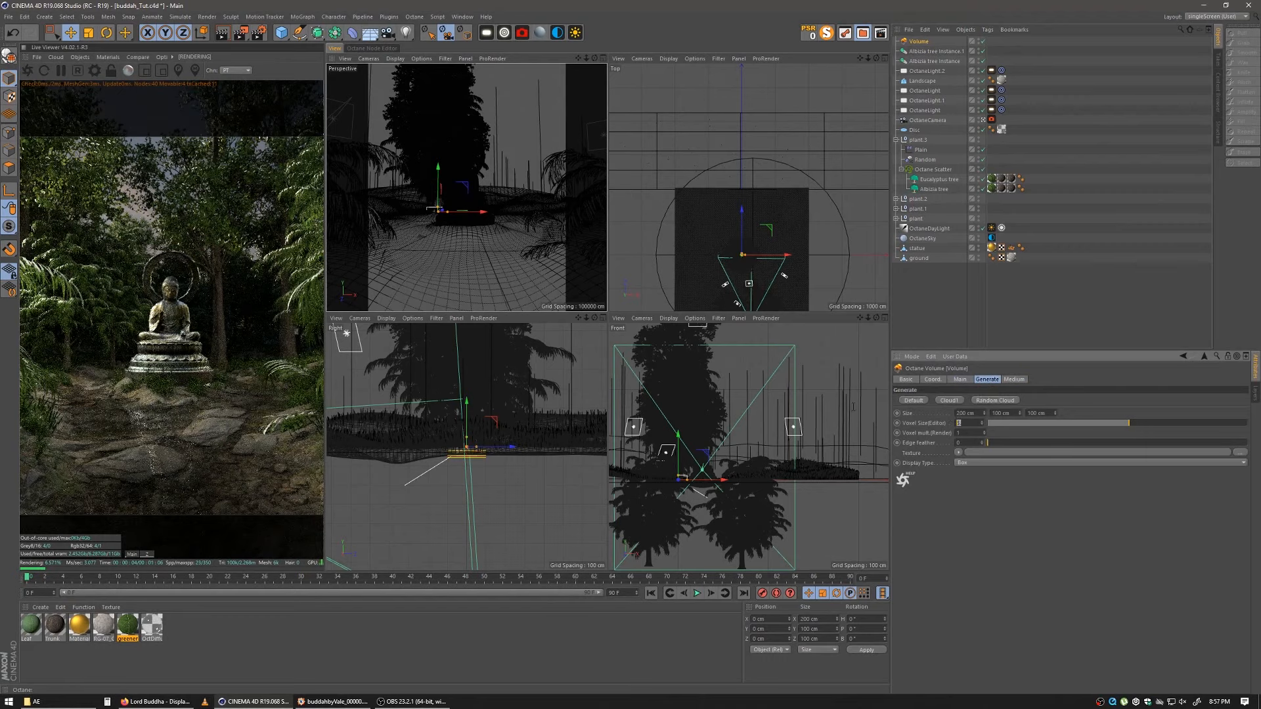
pyautogui.press('Return')
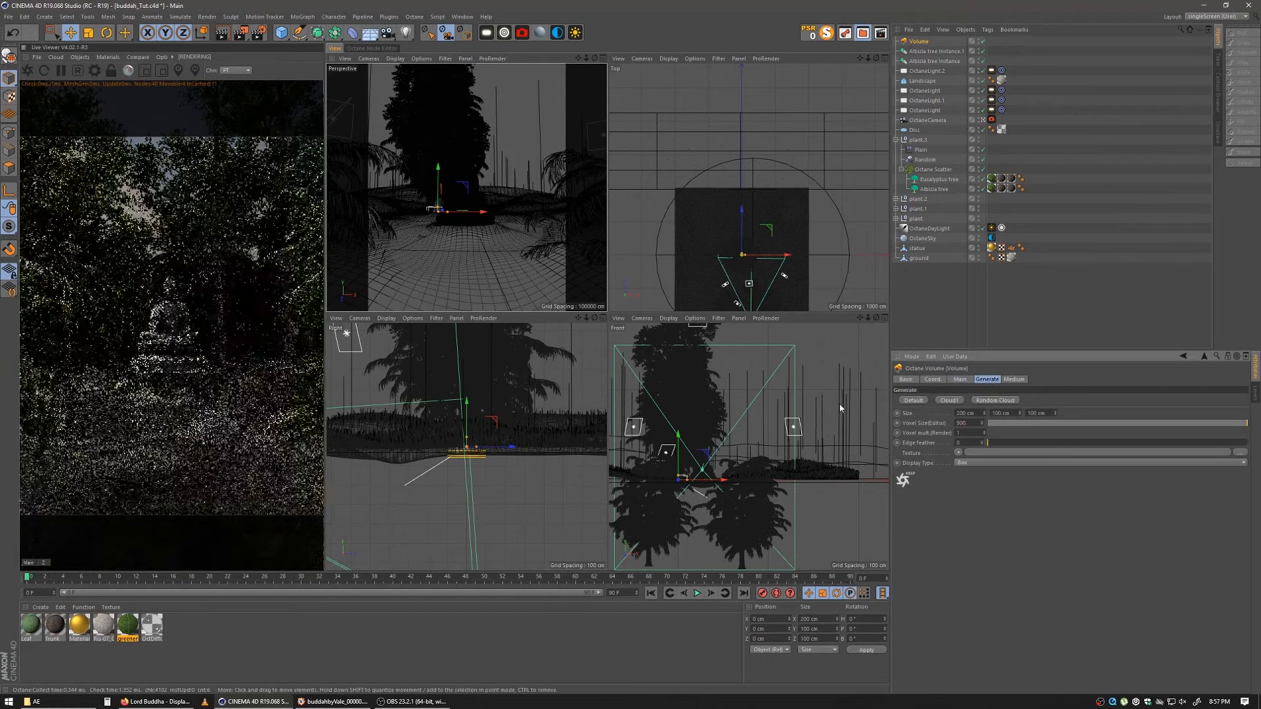
pyautogui.click(1013, 379)
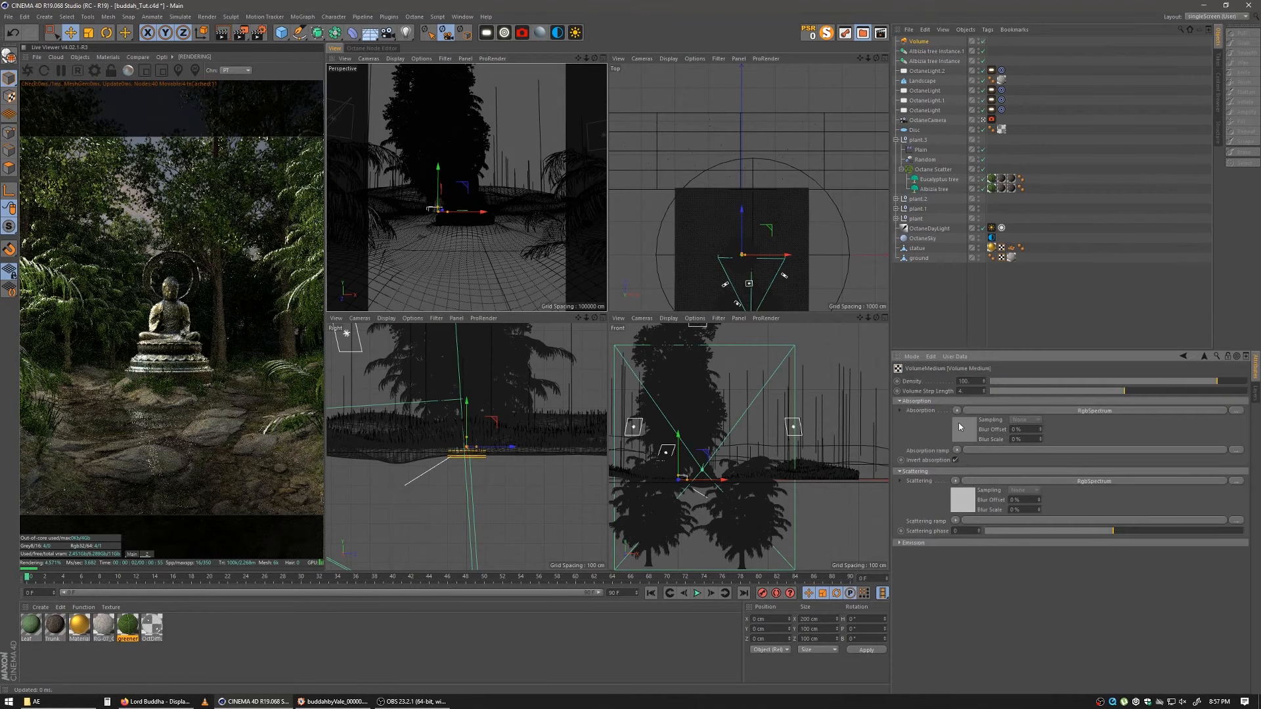
# Step: Change the volume medium's absorption color to pure white and return to the medium's settings
pyautogui.click(959, 423)
pyautogui.click(922, 404)
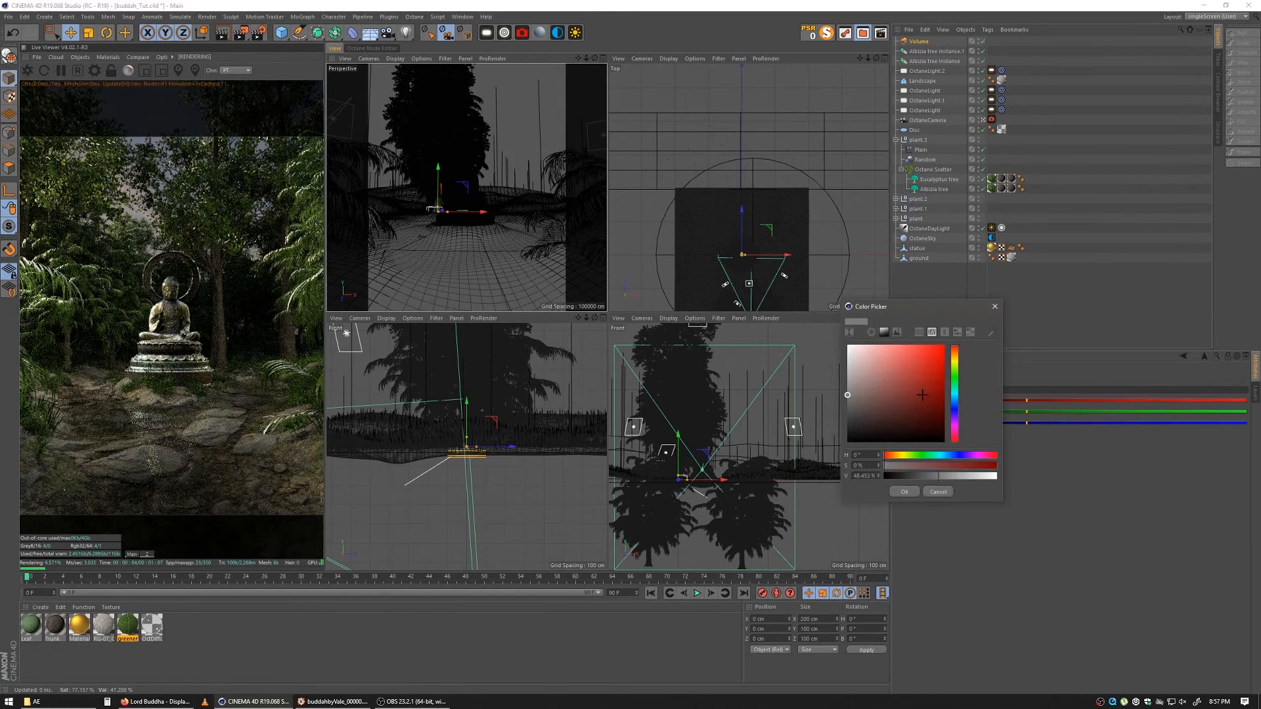
pyautogui.click(847, 343)
pyautogui.click(904, 492)
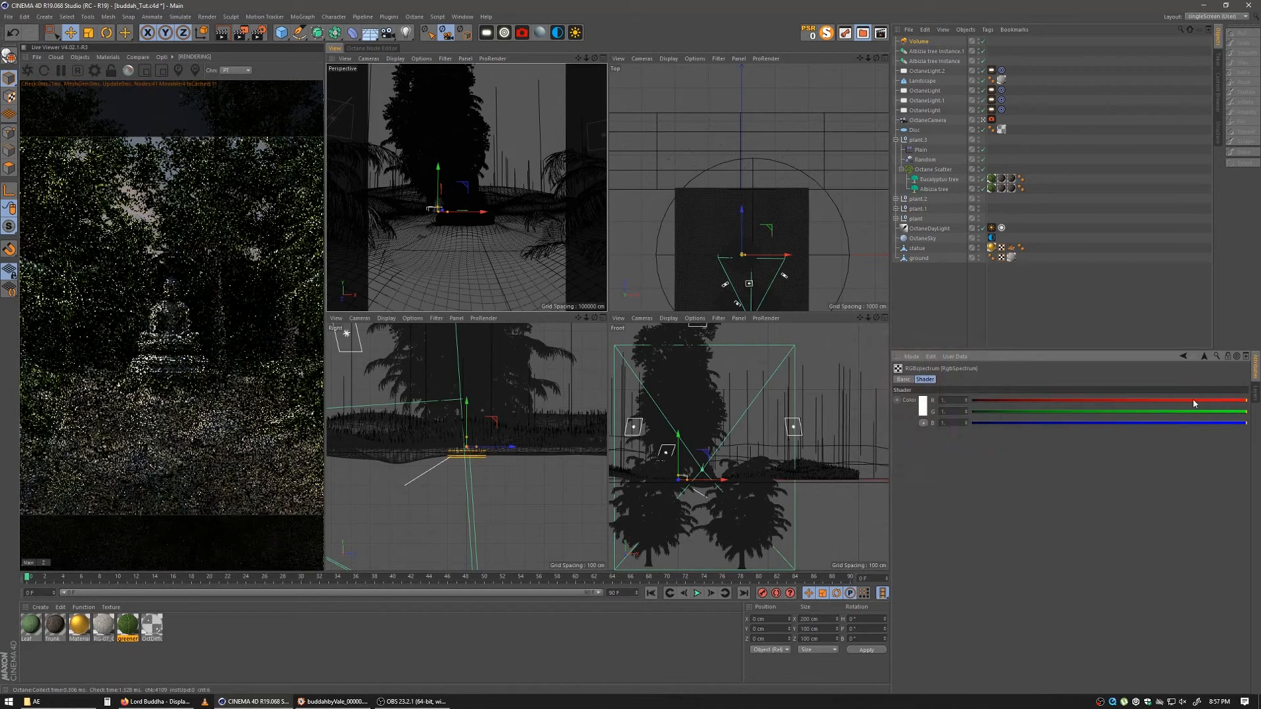
pyautogui.click(1184, 356)
# Step: Change the volume medium's scattering color to pure white and return to the medium's settings
pyautogui.click(960, 502)
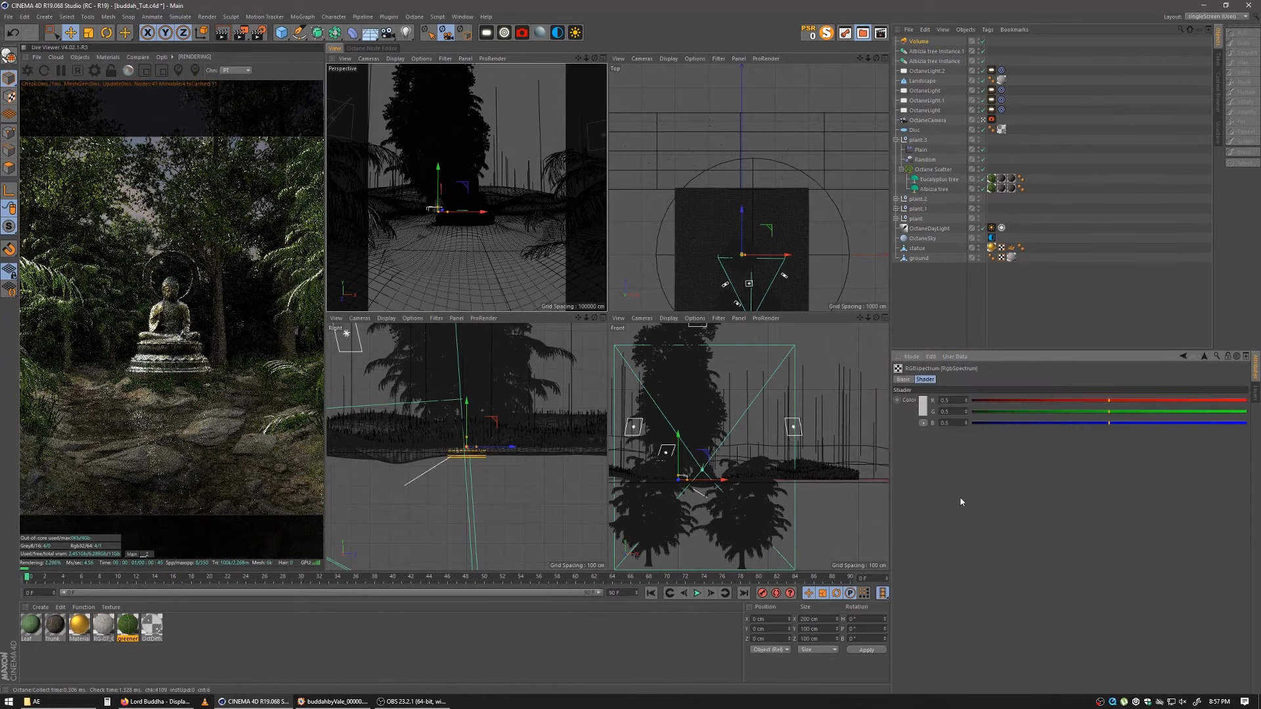
pyautogui.click(923, 404)
pyautogui.click(849, 349)
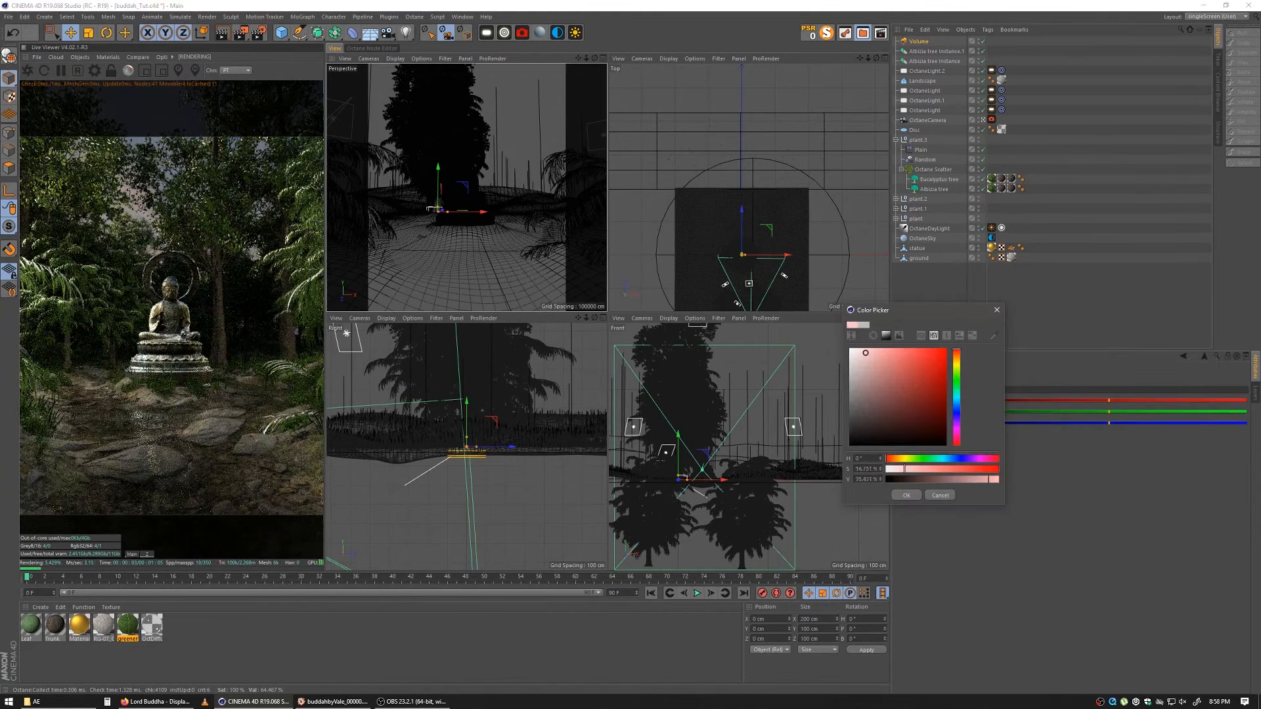
pyautogui.click(906, 496)
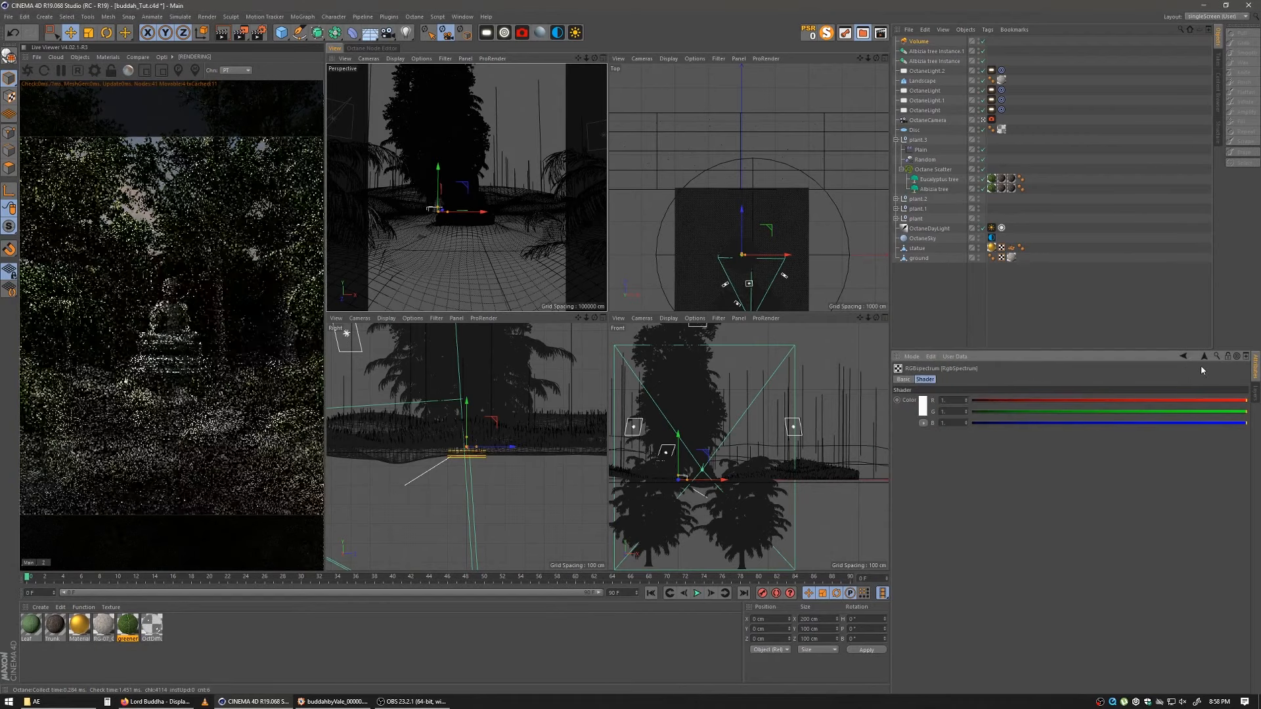
pyautogui.click(1204, 356)
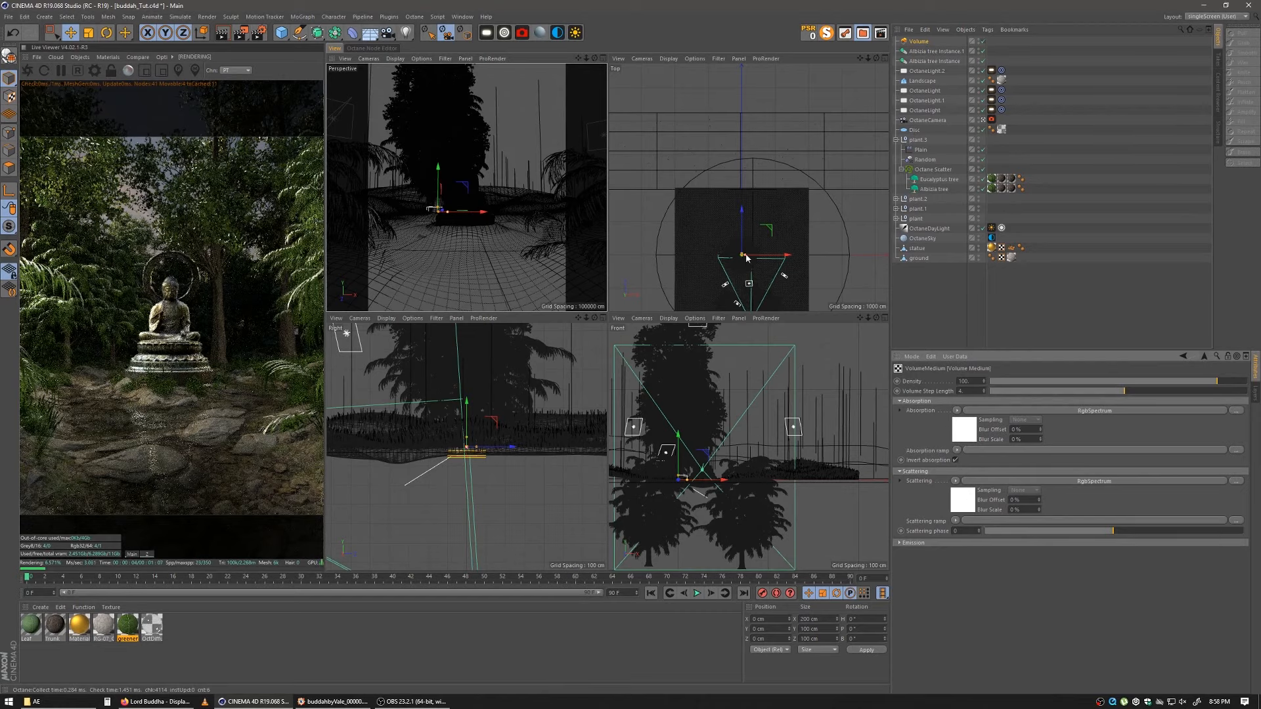
# Step: Scale the fog volume to about 8395 × 3964 × 5039 cm and position it over the background at about X 494, Z 1400 cm
pyautogui.moveTo(748, 255); pyautogui.dragTo(796, 262)
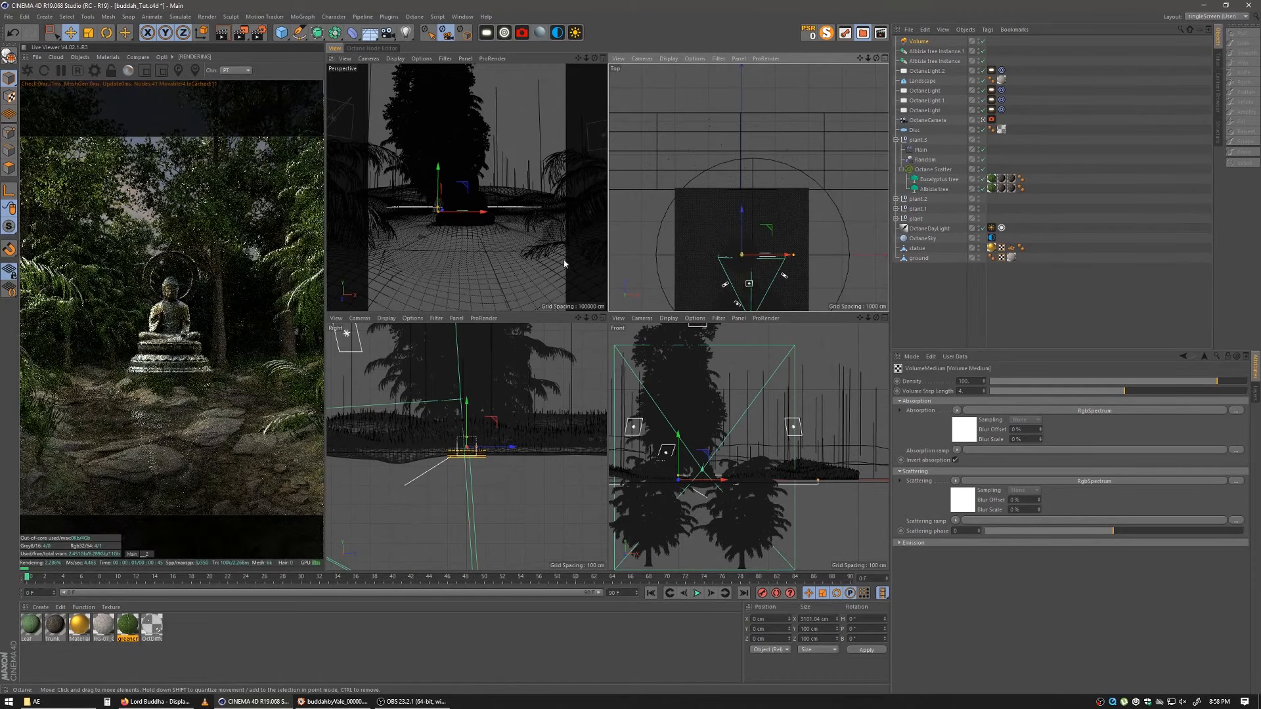
pyautogui.moveTo(743, 254); pyautogui.dragTo(754, 217)
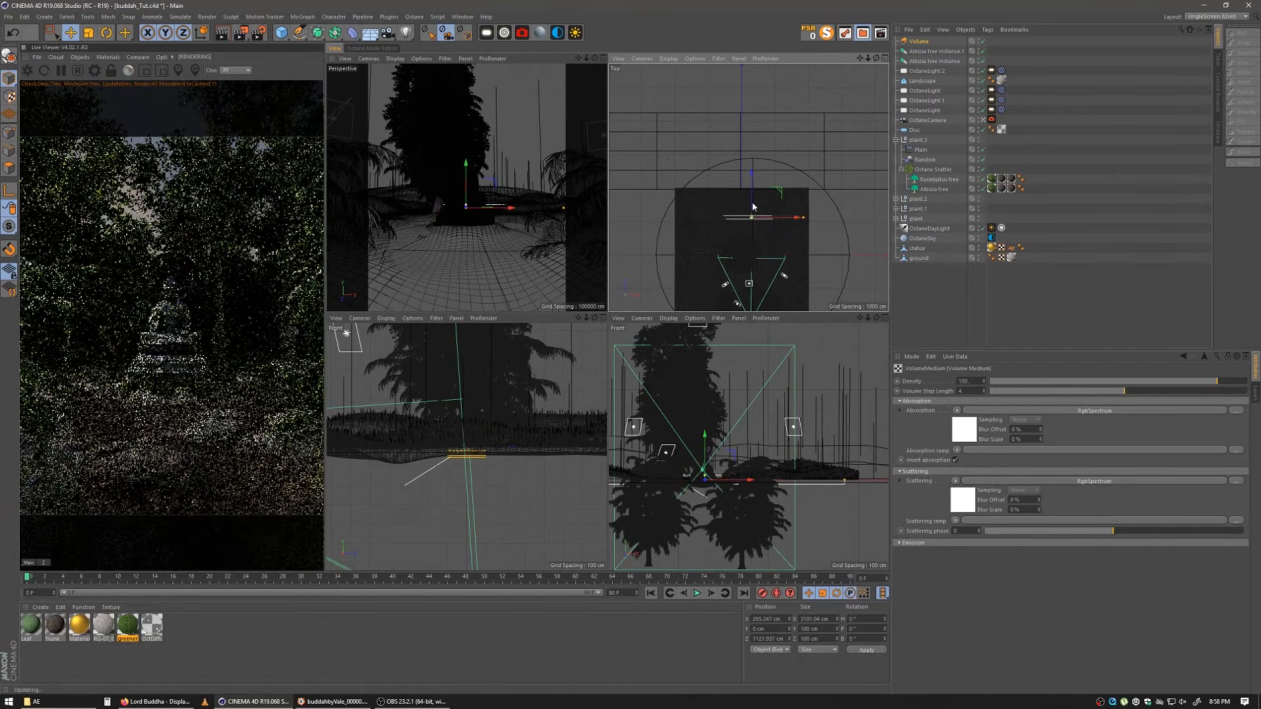
pyautogui.scroll(5, 754, 222)
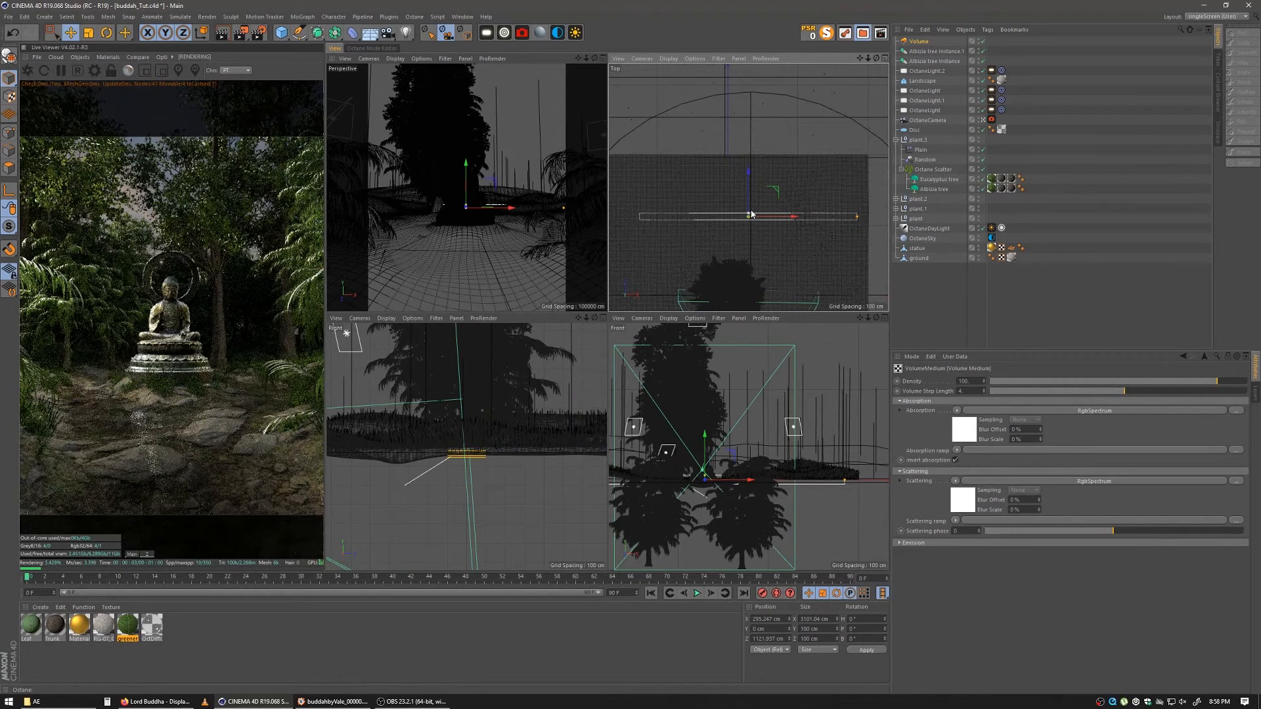
pyautogui.moveTo(749, 216); pyautogui.dragTo(754, 132)
pyautogui.scroll(-5, 766, 191)
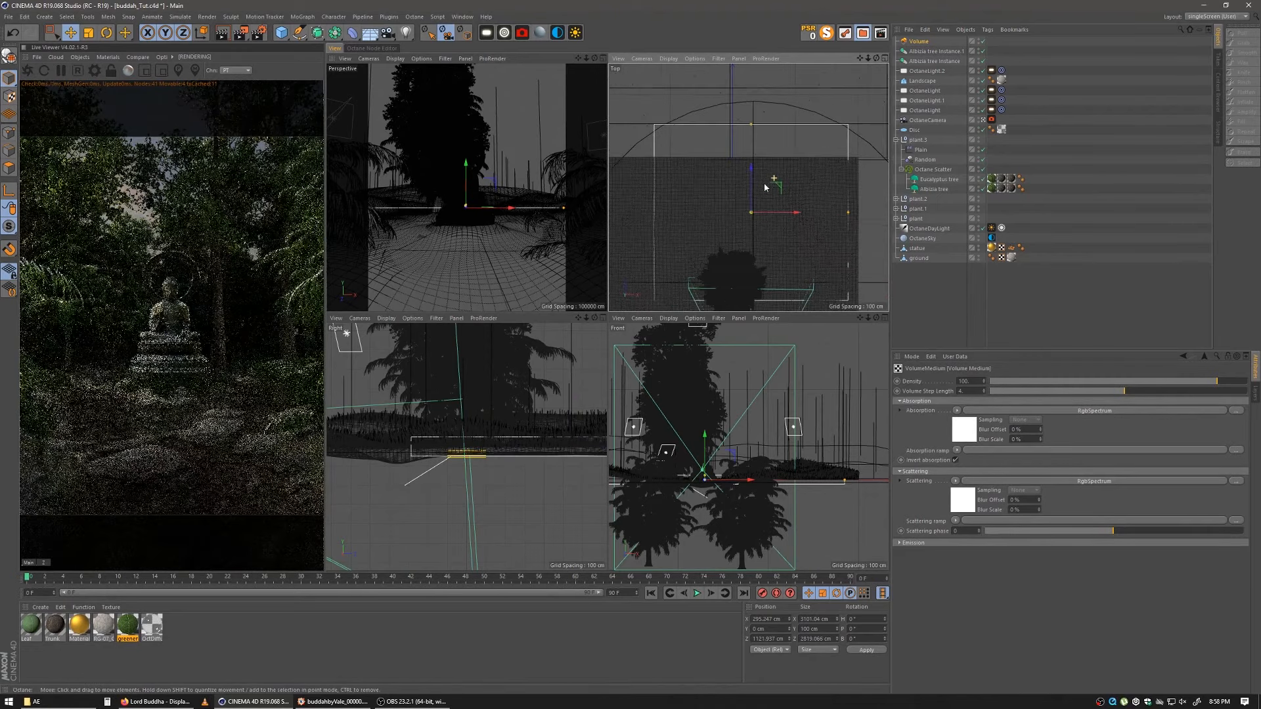
pyautogui.moveTo(803, 192); pyautogui.dragTo(869, 202)
pyautogui.moveTo(767, 160)
pyautogui.mouseDown()
pyautogui.moveTo(771, 129)
pyautogui.moveTo(785, 150)
pyautogui.mouseUp()
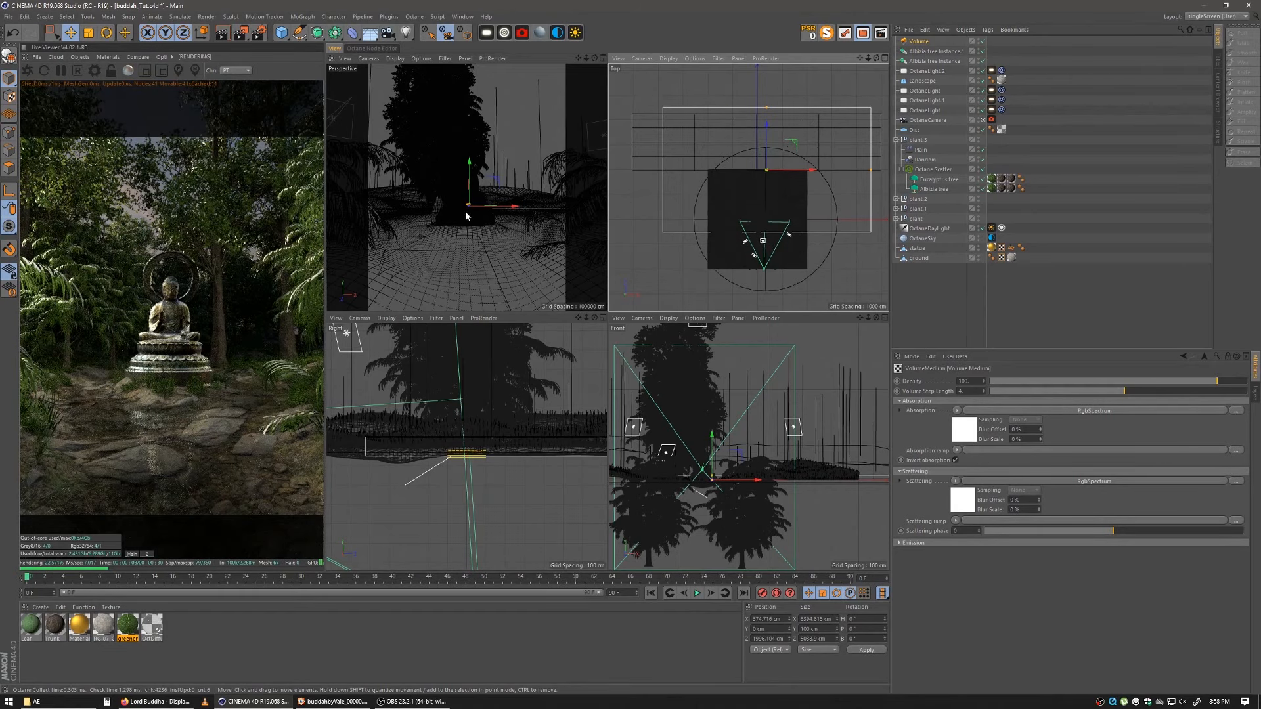
pyautogui.moveTo(474, 209); pyautogui.dragTo(490, 110)
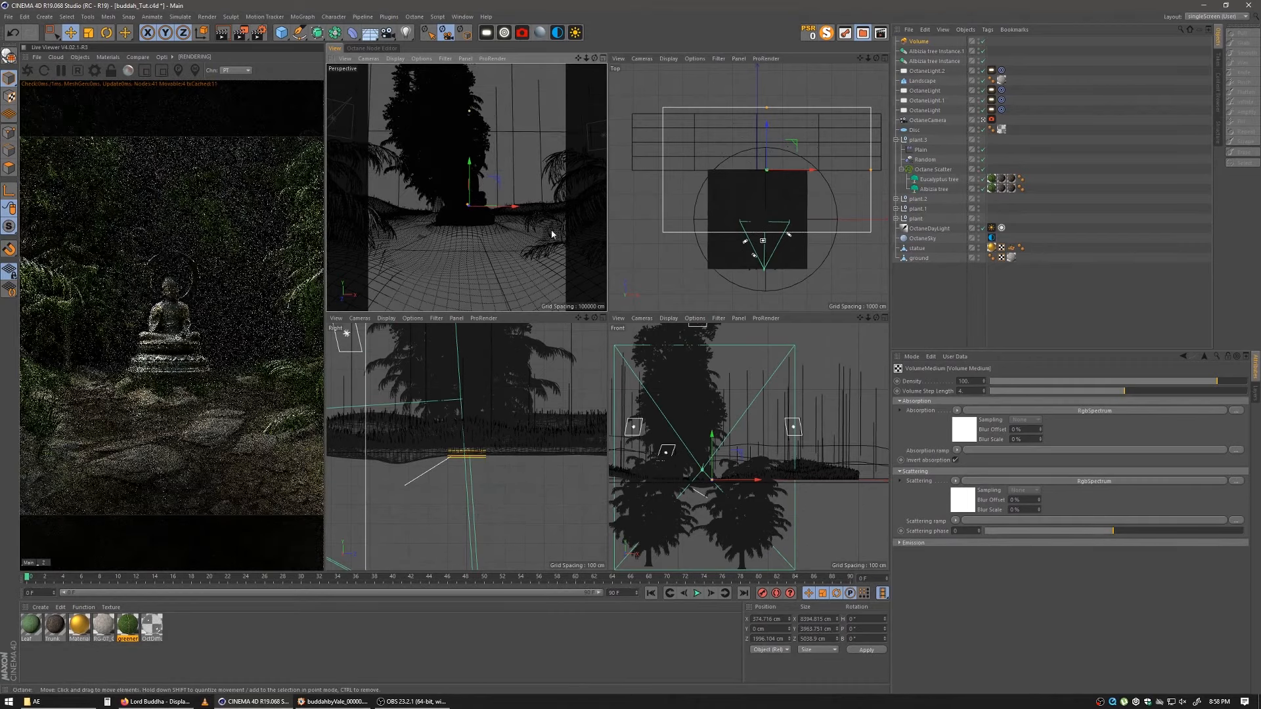
pyautogui.moveTo(824, 144); pyautogui.dragTo(819, 167)
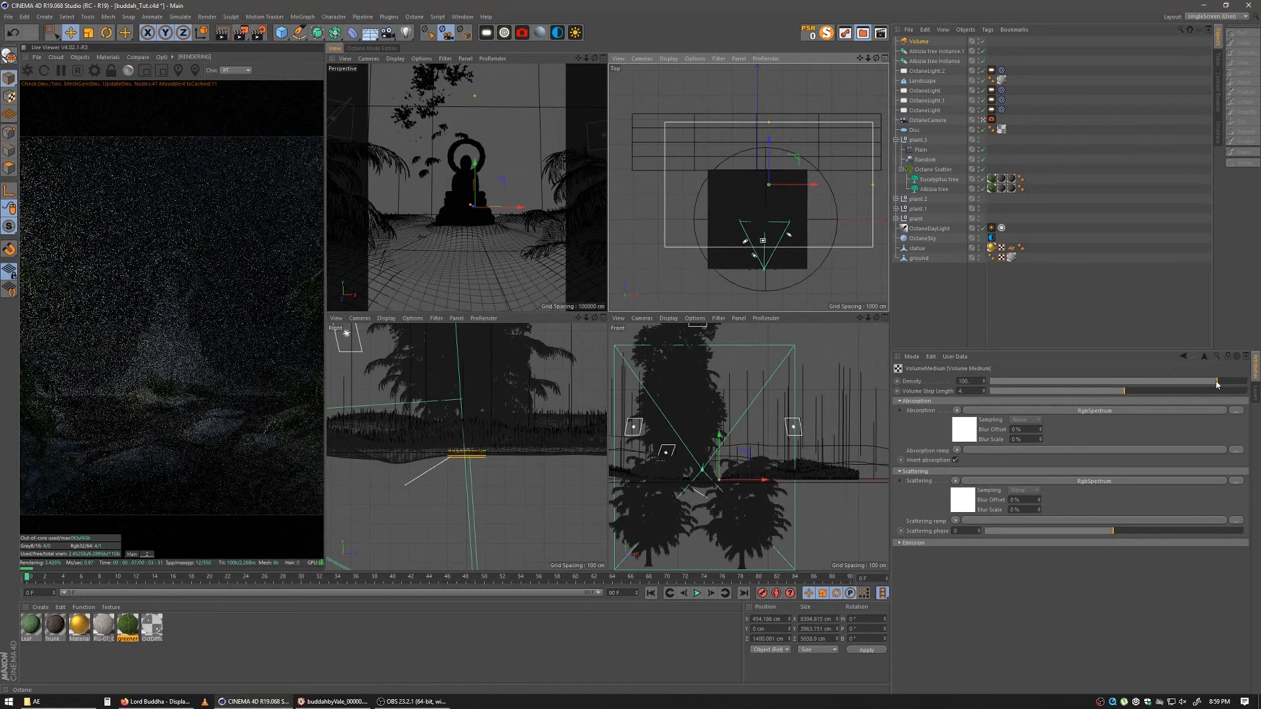
# Step: Lower the volume medium's density to about 0.023 and raise its scattering phase to about 0.315
pyautogui.moveTo(1211, 383); pyautogui.dragTo(1100, 391)
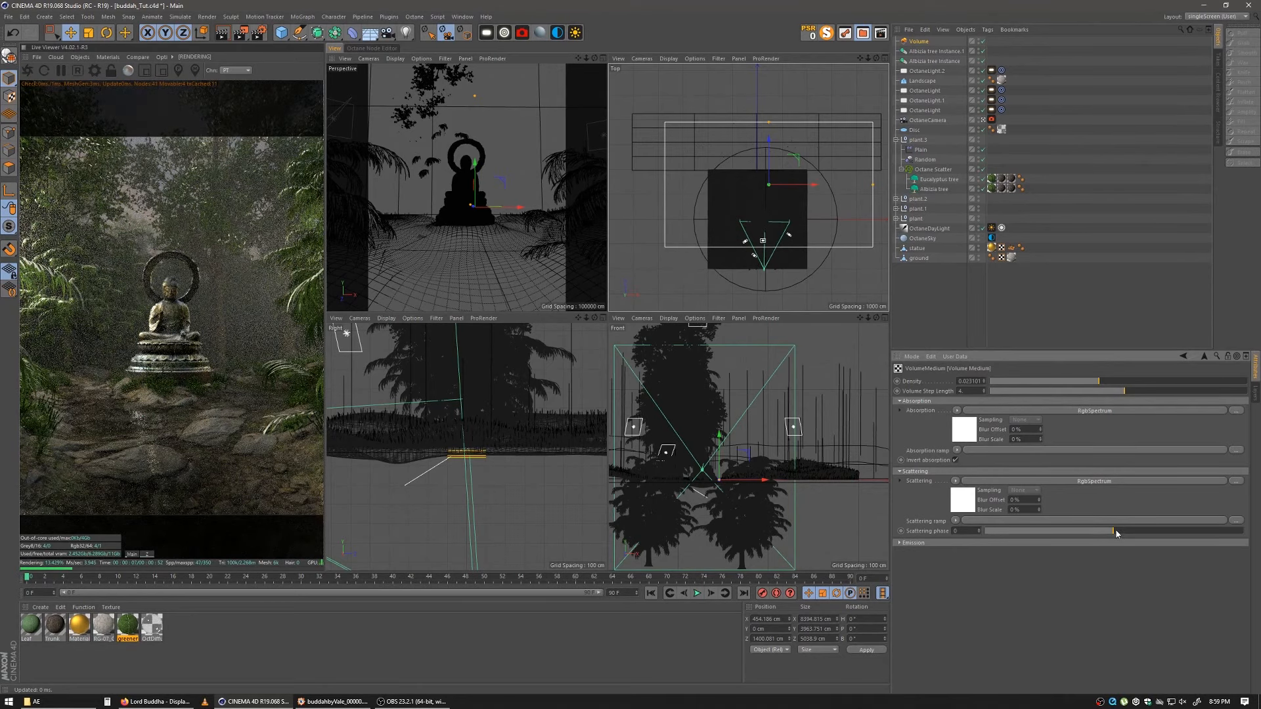
pyautogui.moveTo(1116, 534); pyautogui.dragTo(1154, 533)
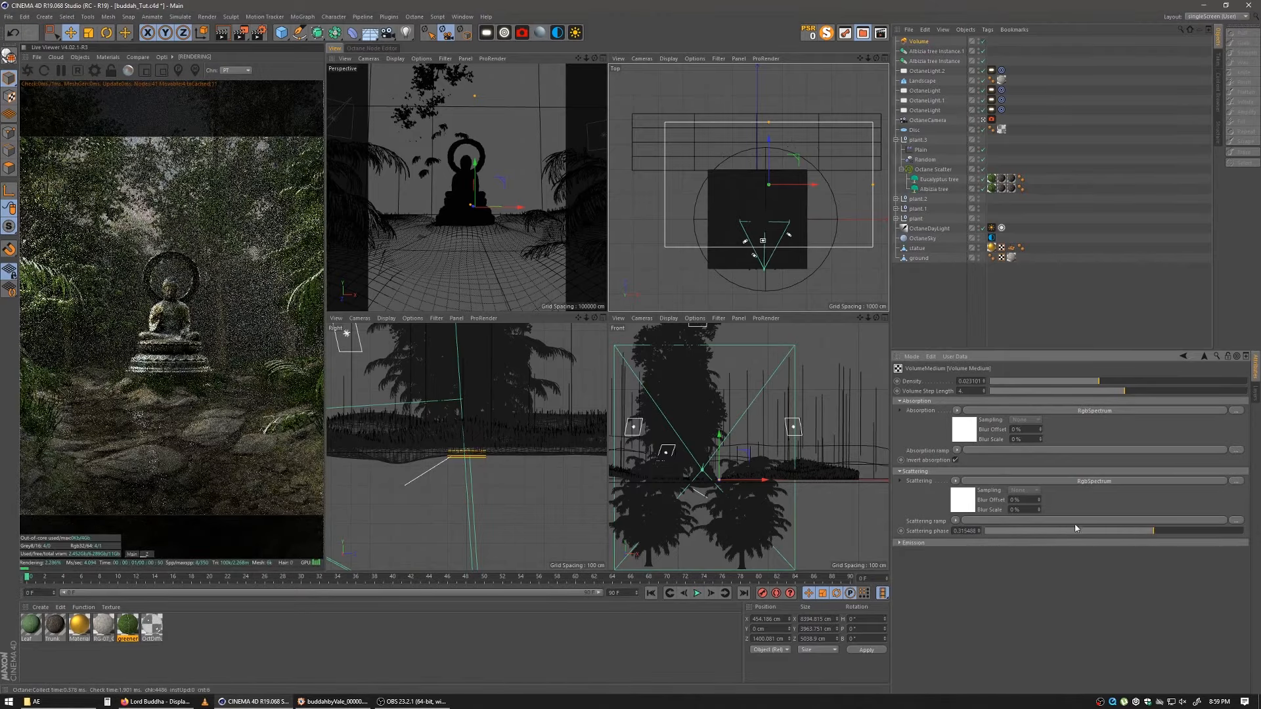
# Step: Tint the volume medium's scattering color light blue, with hue 197°, saturation about 41% and value about 86%
pyautogui.click(965, 498)
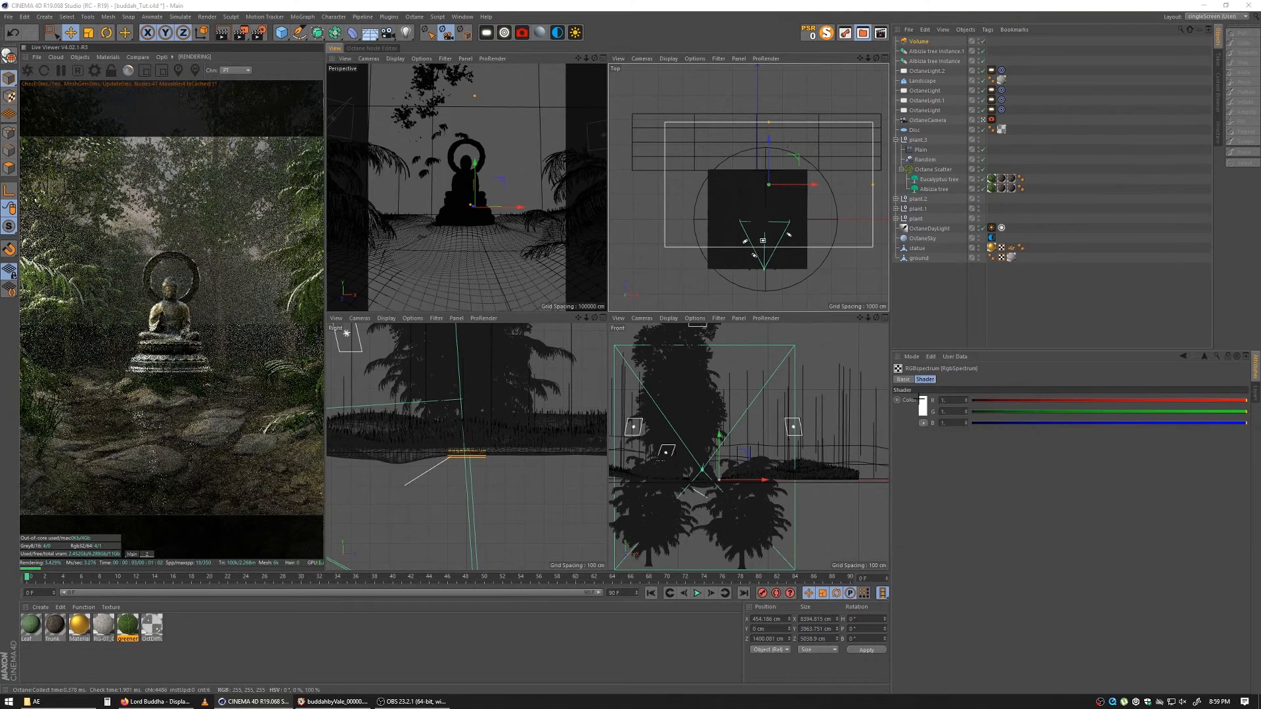
pyautogui.click(951, 395)
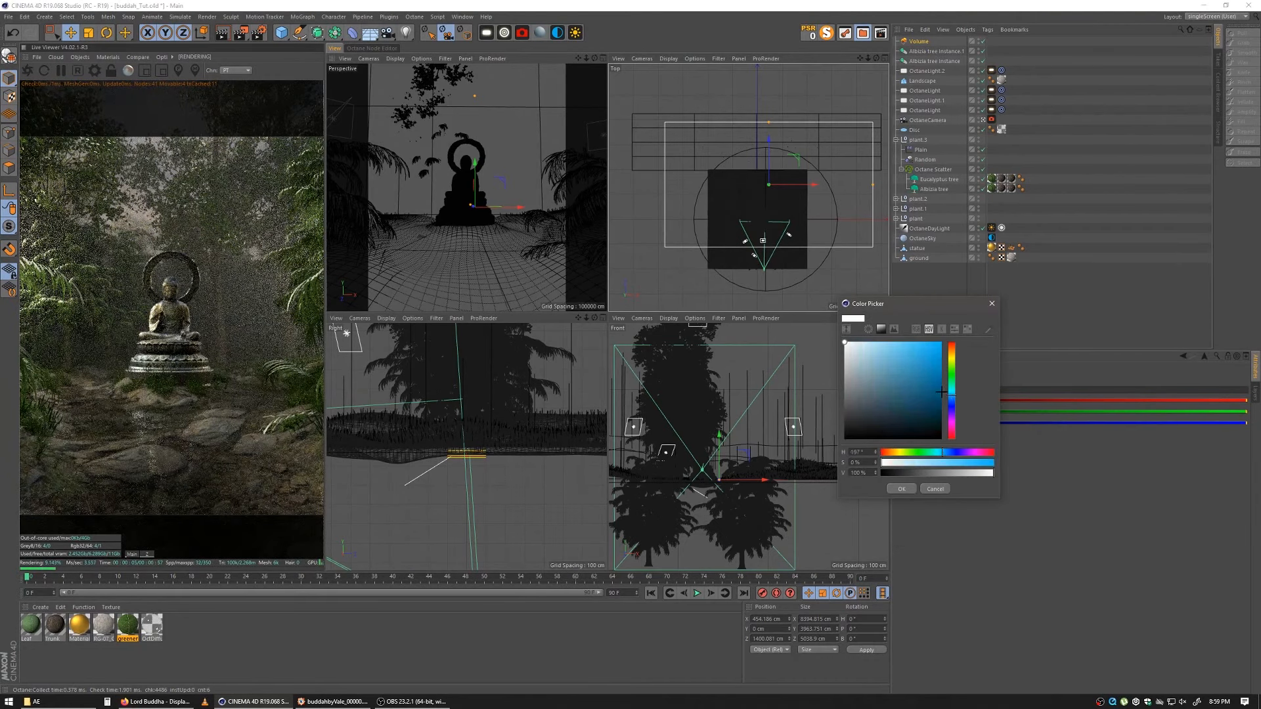
pyautogui.click(883, 355)
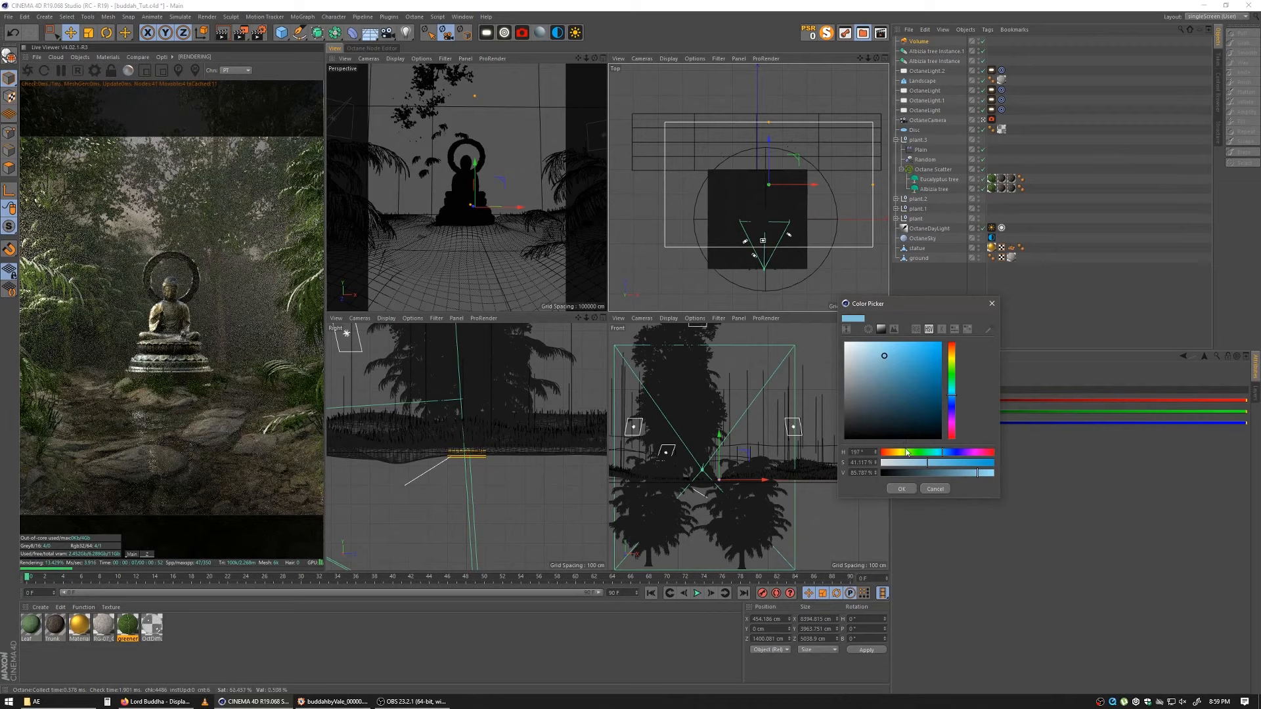
pyautogui.click(902, 489)
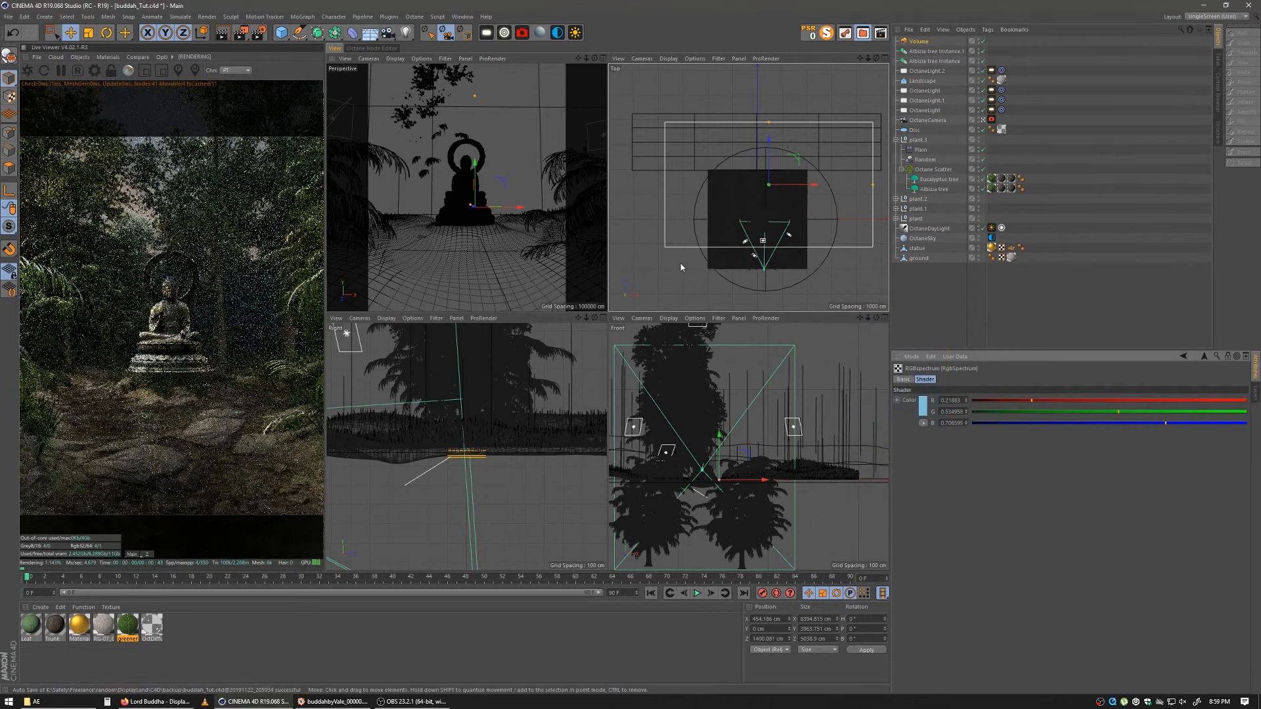
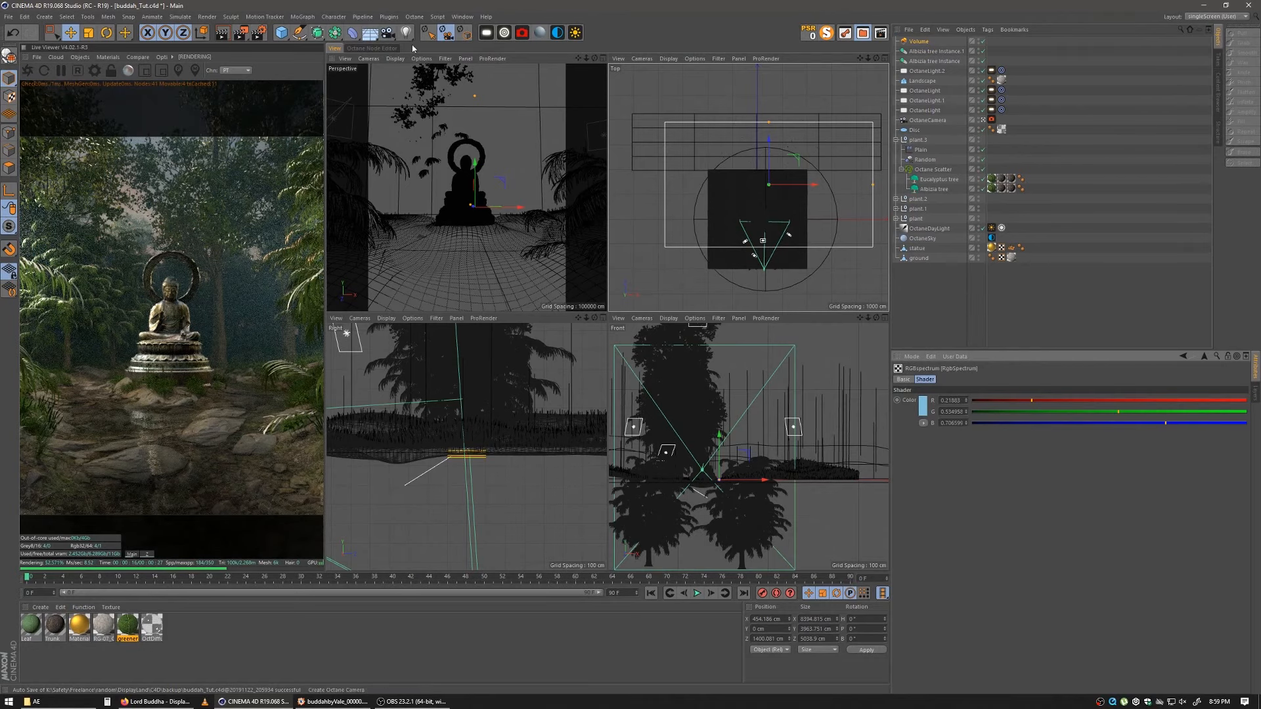
# Step: Open the OctDiffuse material's node graph, tidy its nodes and raise the Scattering Medium density to about 3.46
pyautogui.click(375, 49)
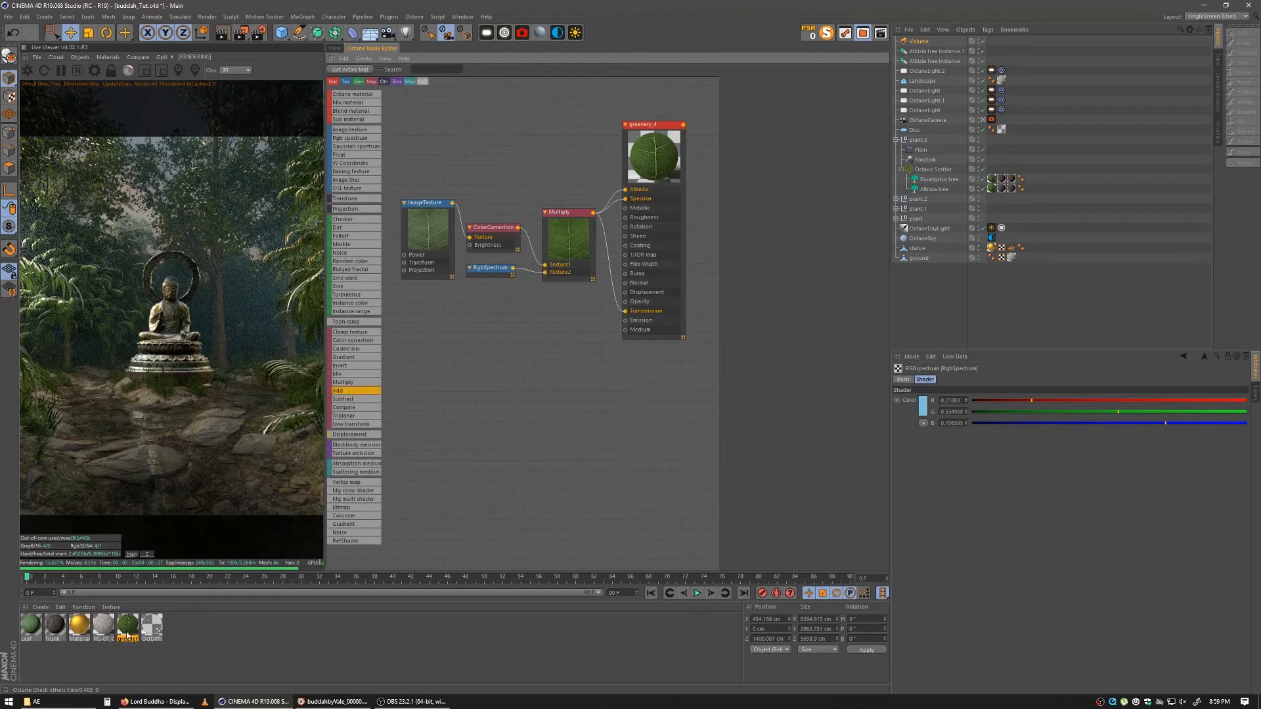
pyautogui.click(150, 627)
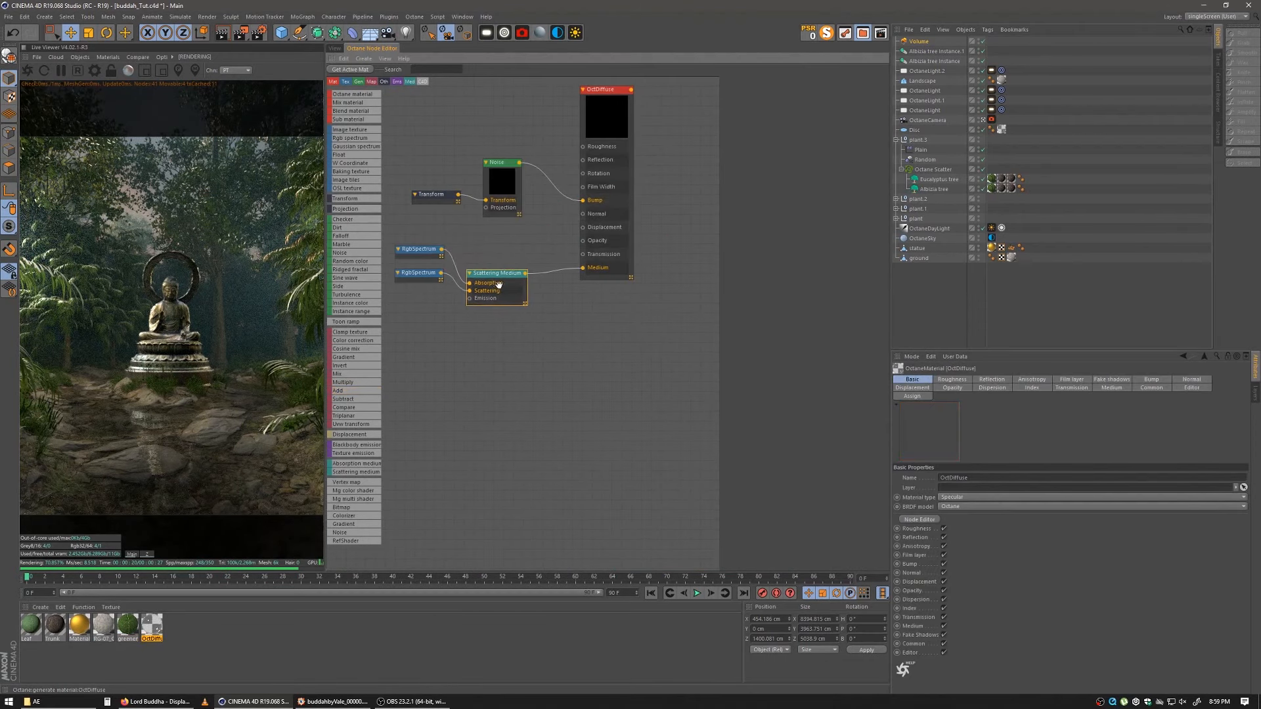
pyautogui.moveTo(507, 251); pyautogui.dragTo(506, 257)
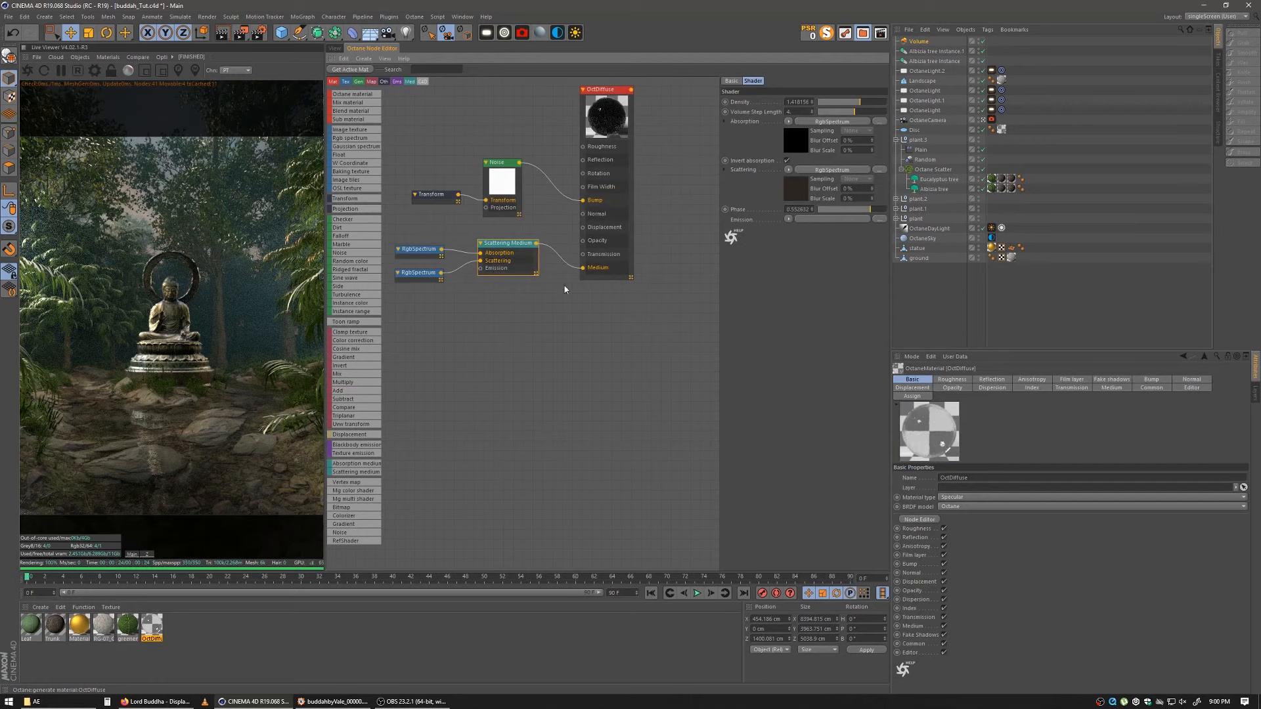
pyautogui.moveTo(611, 121); pyautogui.dragTo(609, 136)
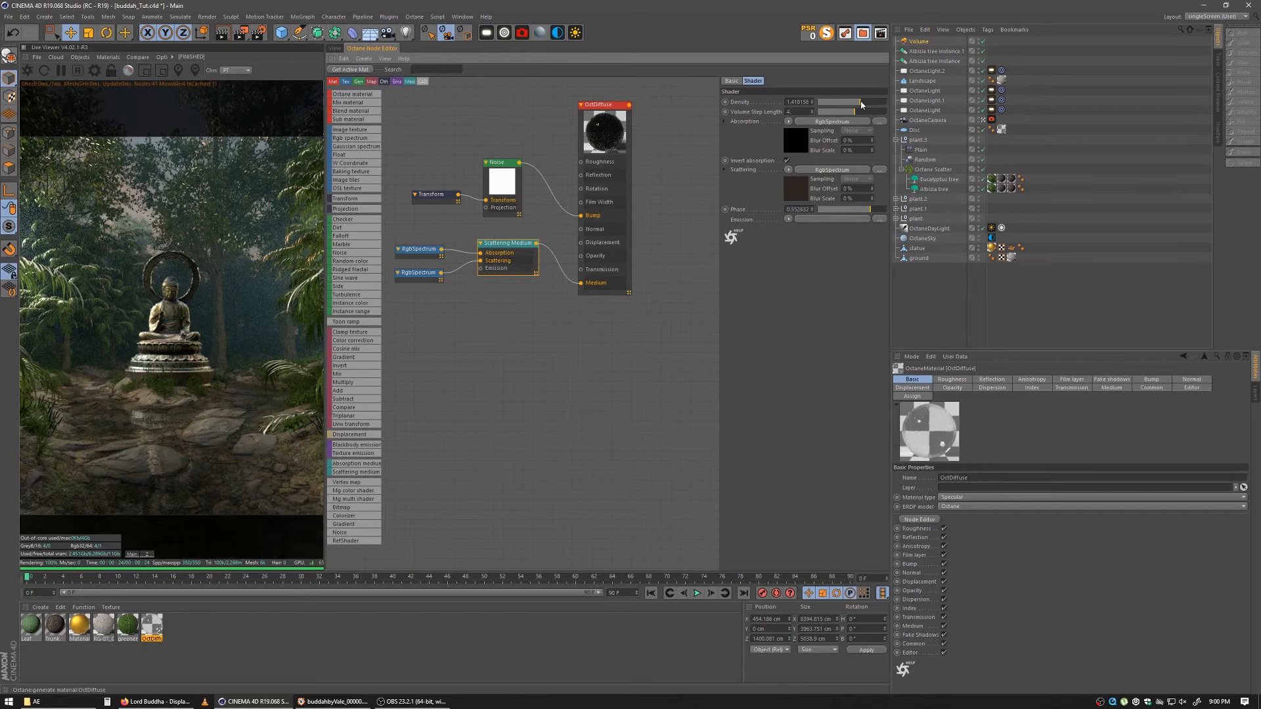
pyautogui.moveTo(861, 104); pyautogui.dragTo(864, 104)
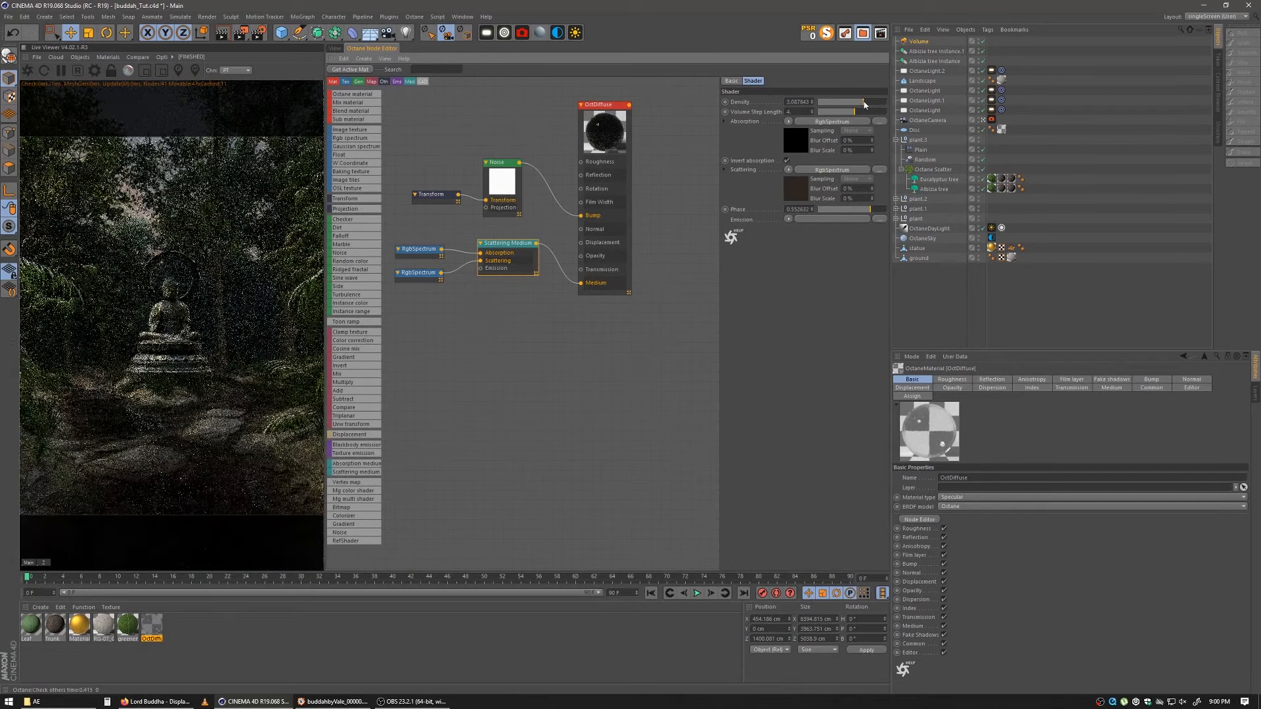
pyautogui.moveTo(865, 104); pyautogui.dragTo(864, 104)
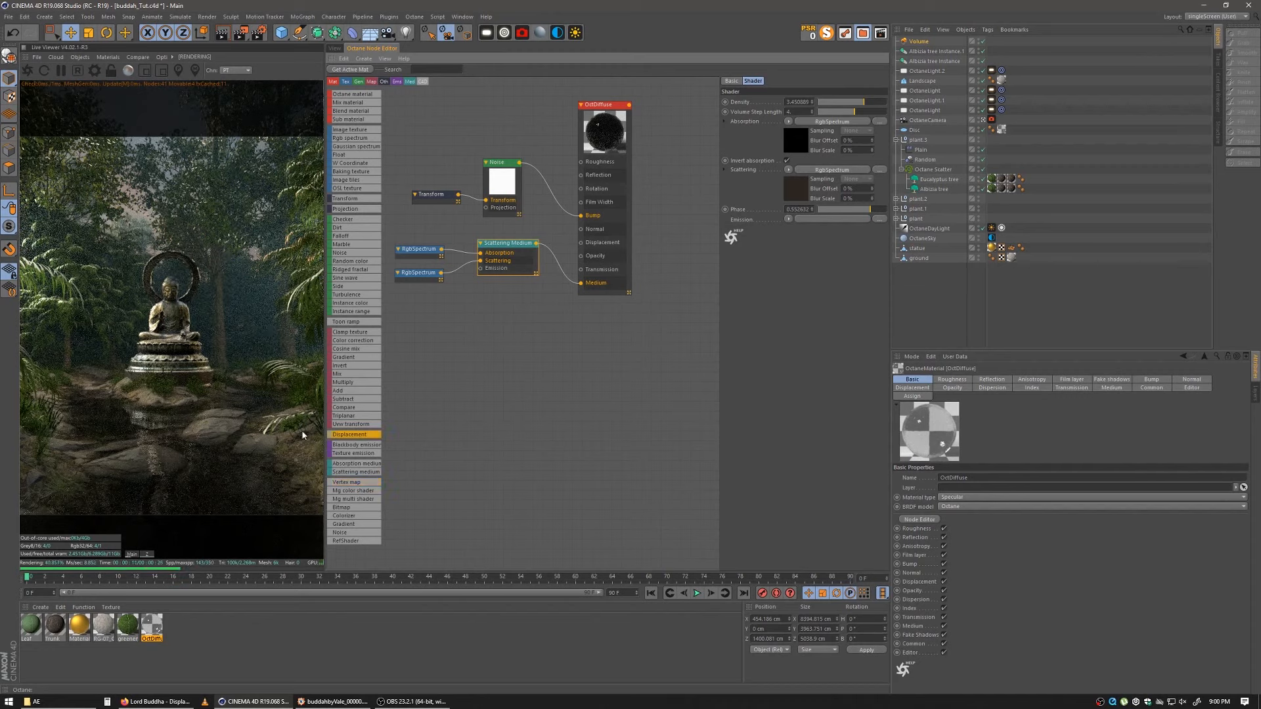
# Step: Sculpt the ground mesh with a smaller Pull brush, raising the terrain in the right foreground in front of the statue
pyautogui.click(333, 48)
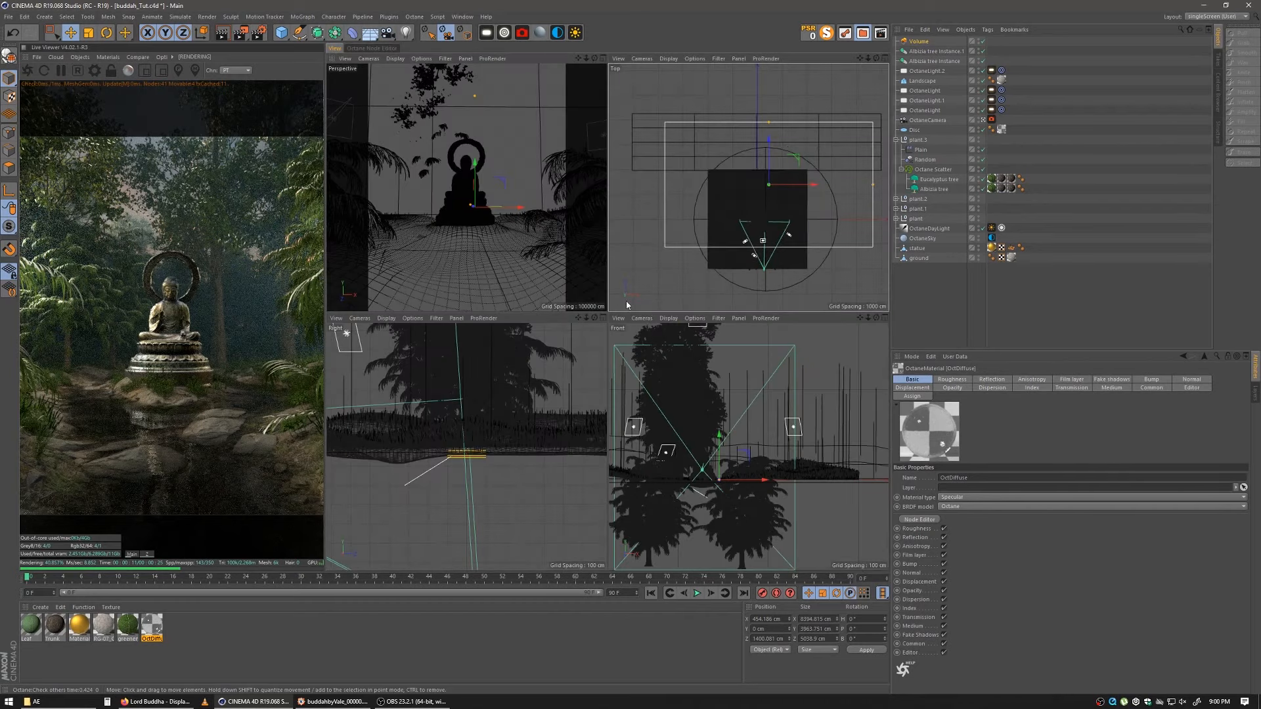
pyautogui.click(919, 258)
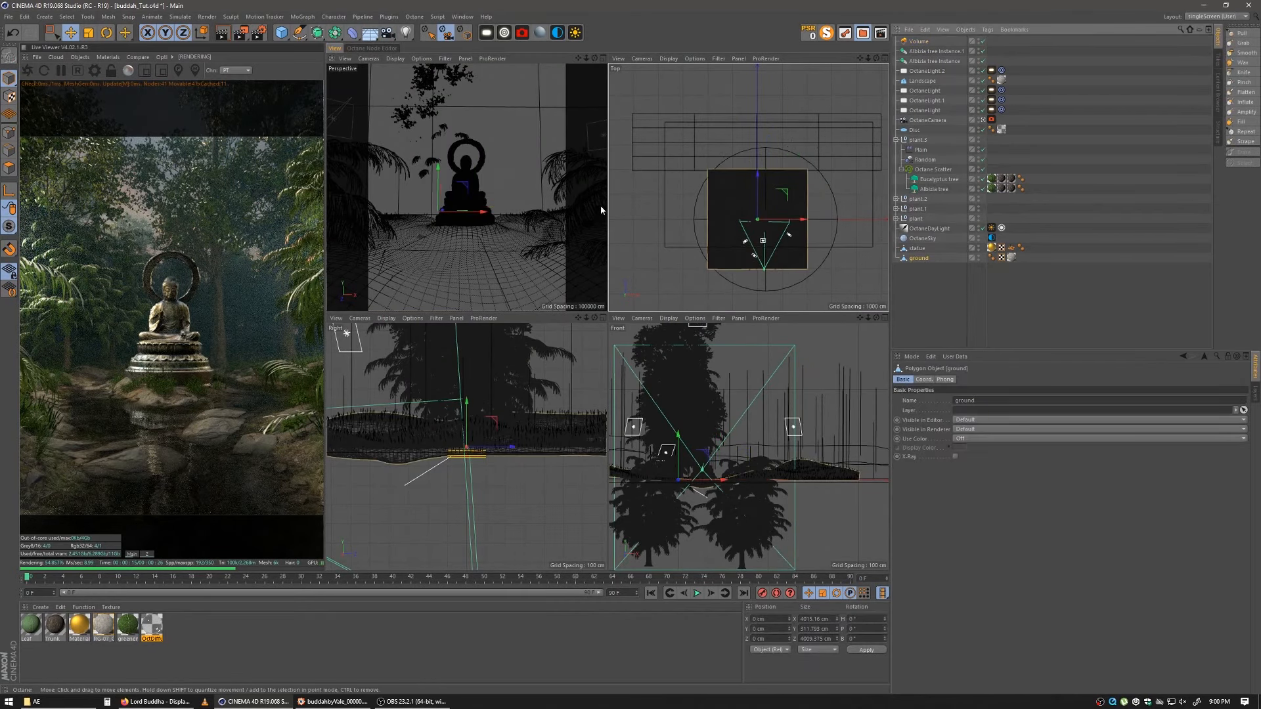
pyautogui.click(1239, 34)
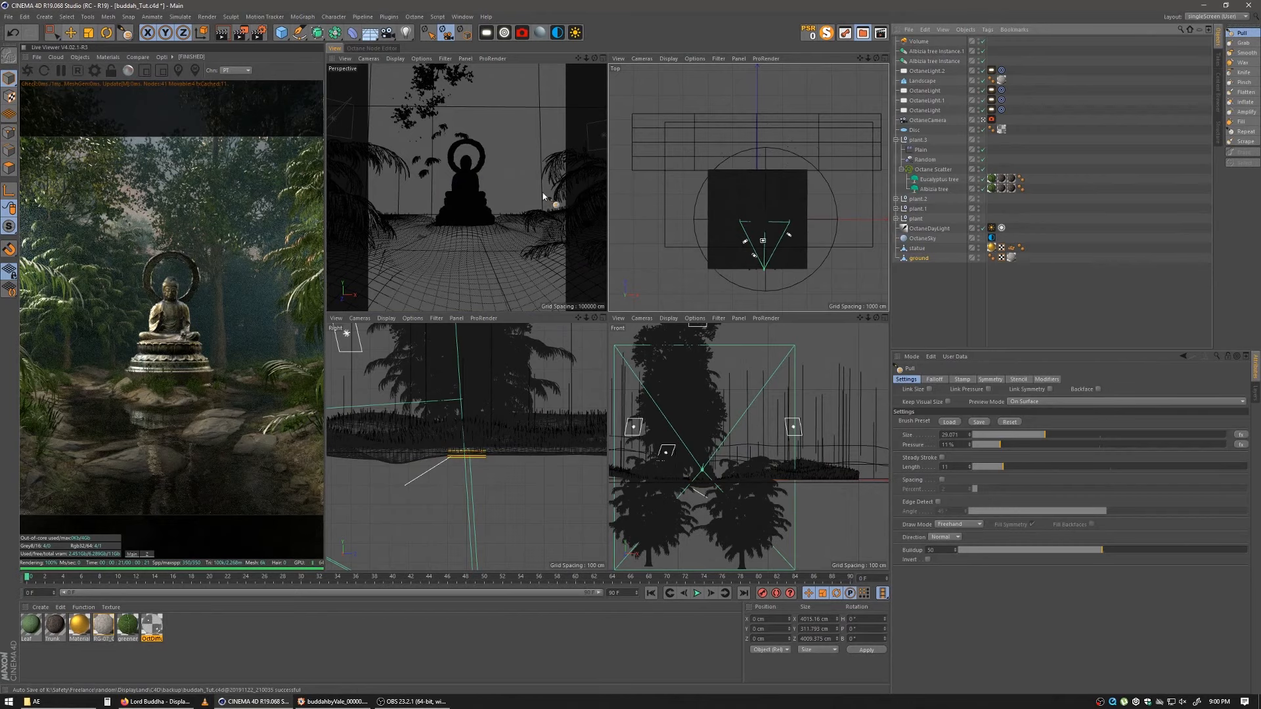
pyautogui.click(919, 258)
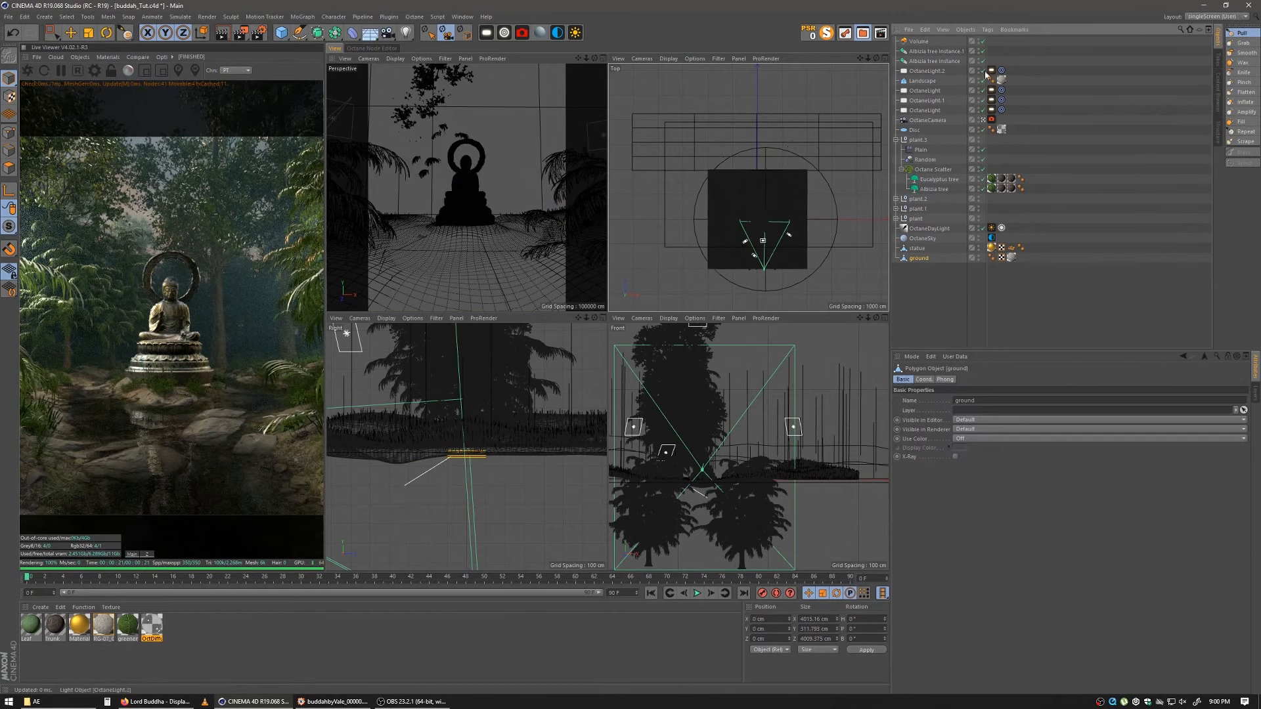
pyautogui.click(602, 59)
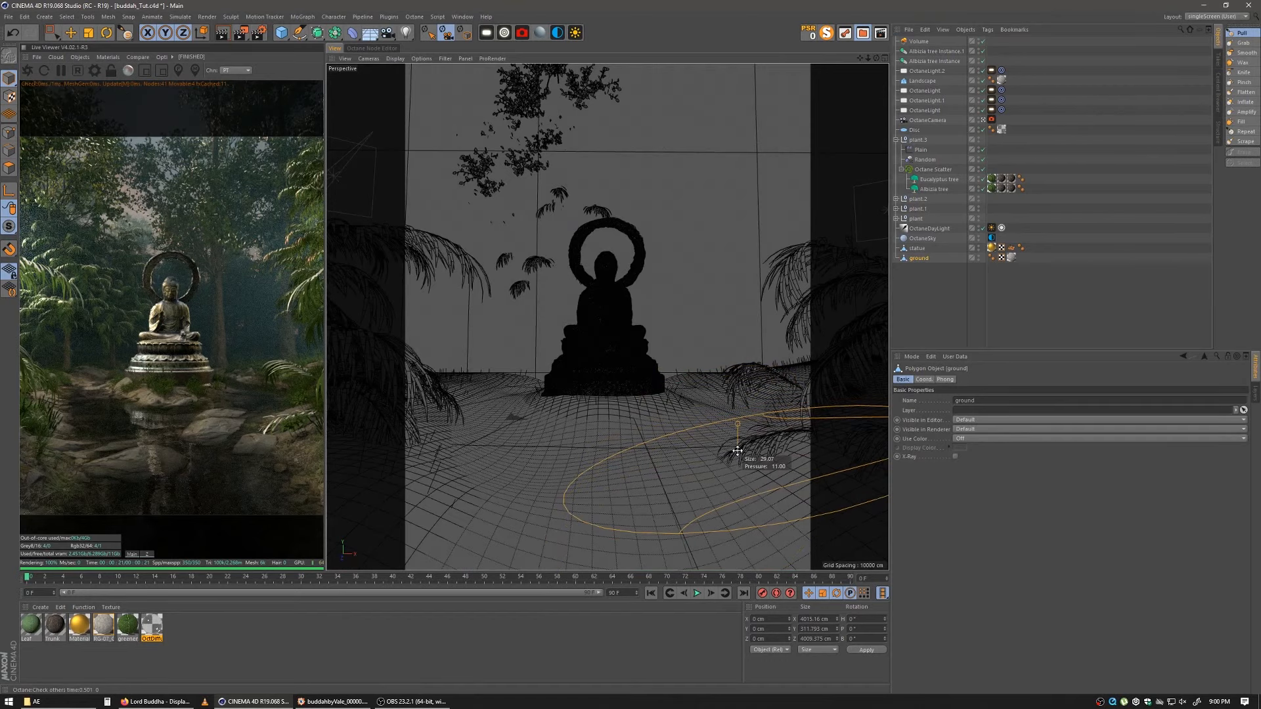
pyautogui.moveTo(737, 451); pyautogui.dragTo(703, 454, button='middle')
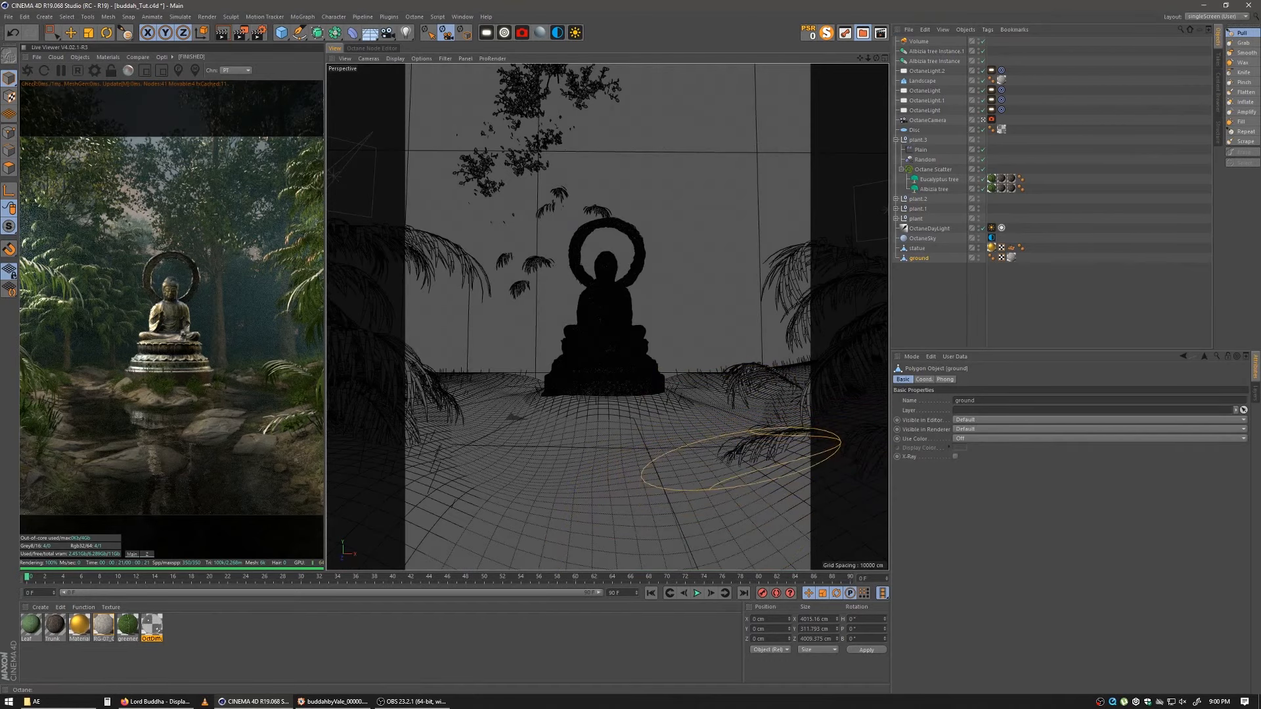
pyautogui.moveTo(741, 458)
pyautogui.mouseDown()
pyautogui.moveTo(715, 482)
pyautogui.moveTo(747, 541)
pyautogui.moveTo(719, 563)
pyautogui.mouseUp()
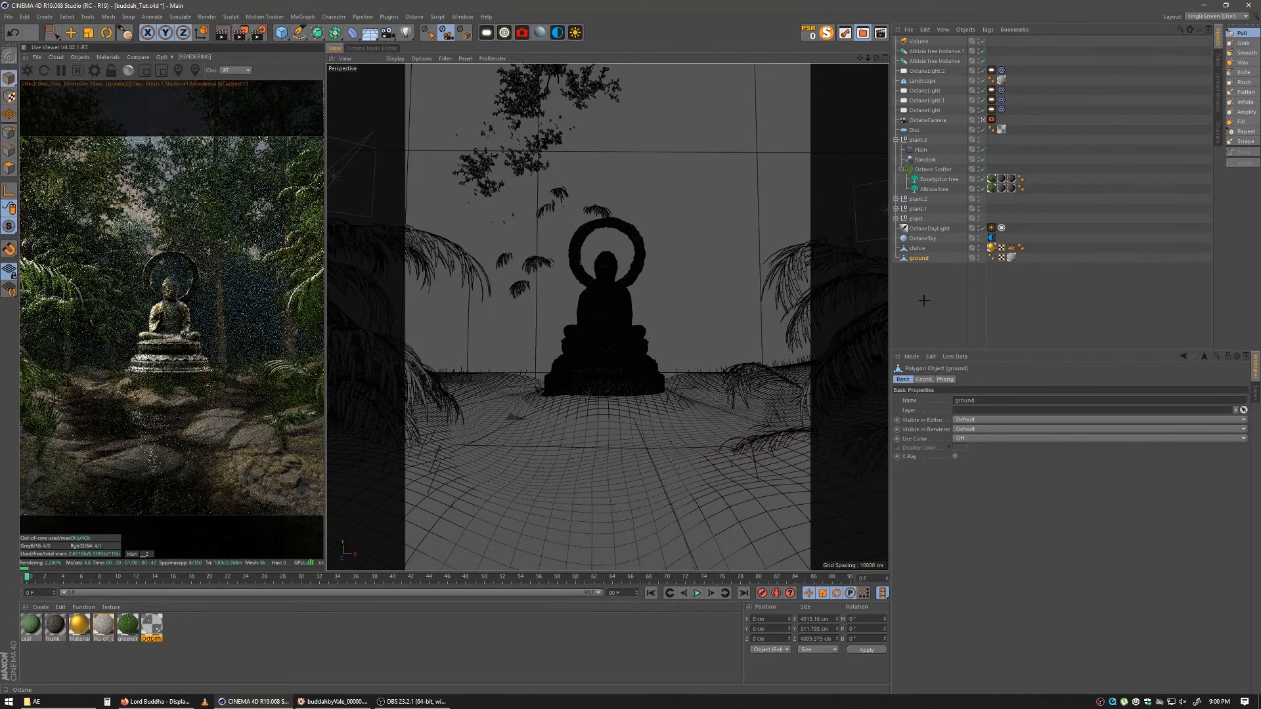
# Step: Collapse the plant.3 group and duplicate the original plant group
pyautogui.click(923, 300)
pyautogui.click(896, 139)
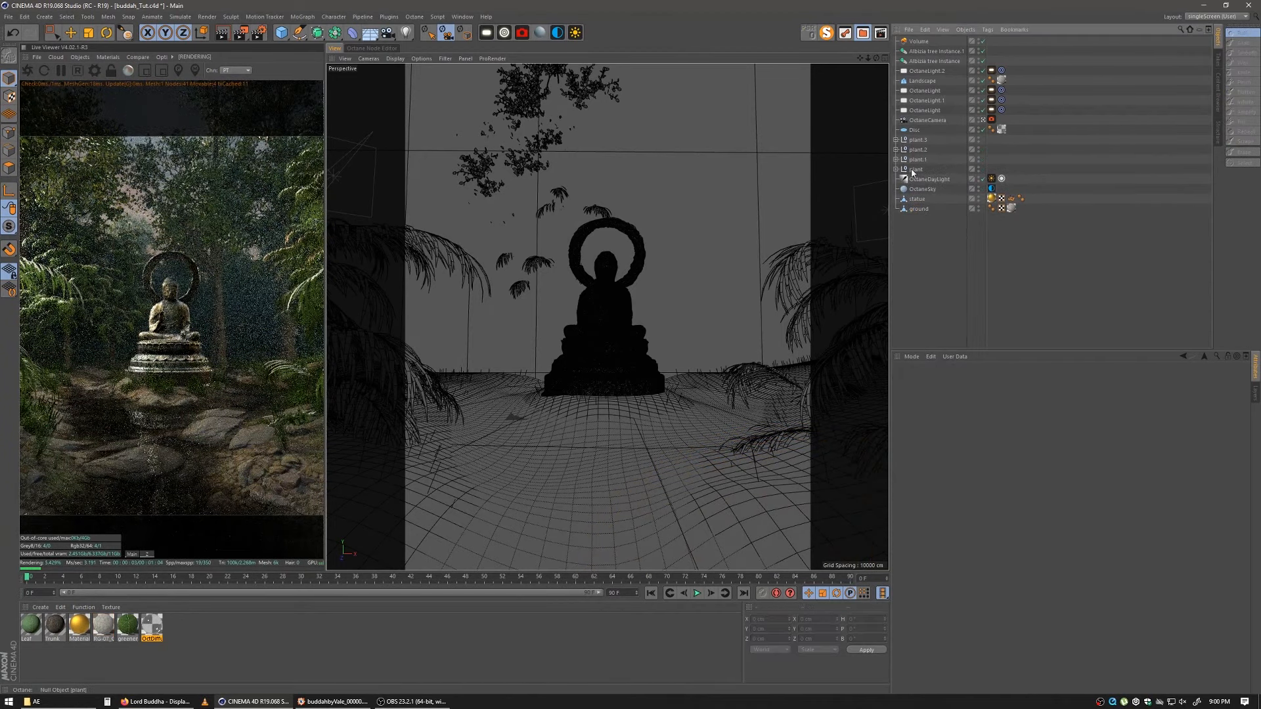
pyautogui.click(914, 171)
pyautogui.keyDown('ctrl'); pyautogui.moveTo(918, 168); pyautogui.dragTo(918, 167); pyautogui.keyUp('ctrl')
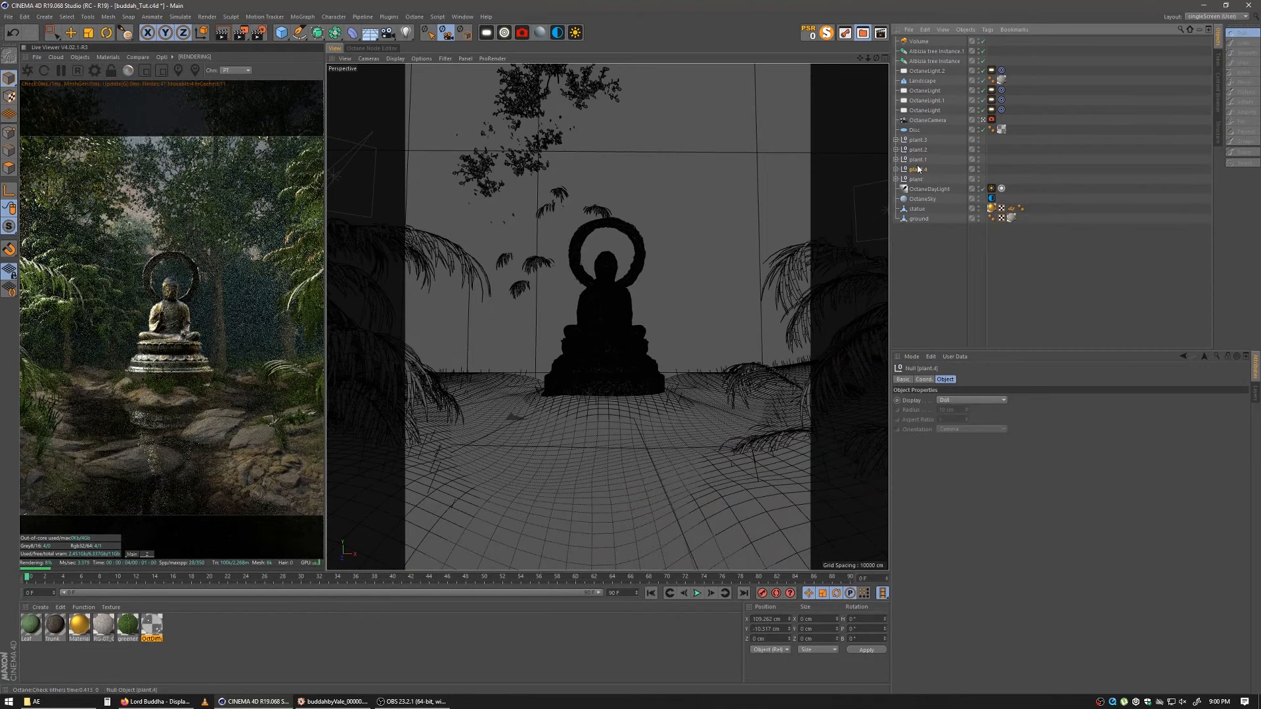
# Step: Delete the Pea, Wheat and Leaf Grass plants from the plant.4 group's Octane Scatter and set its count to 200
pyautogui.click(897, 170)
pyautogui.click(923, 209)
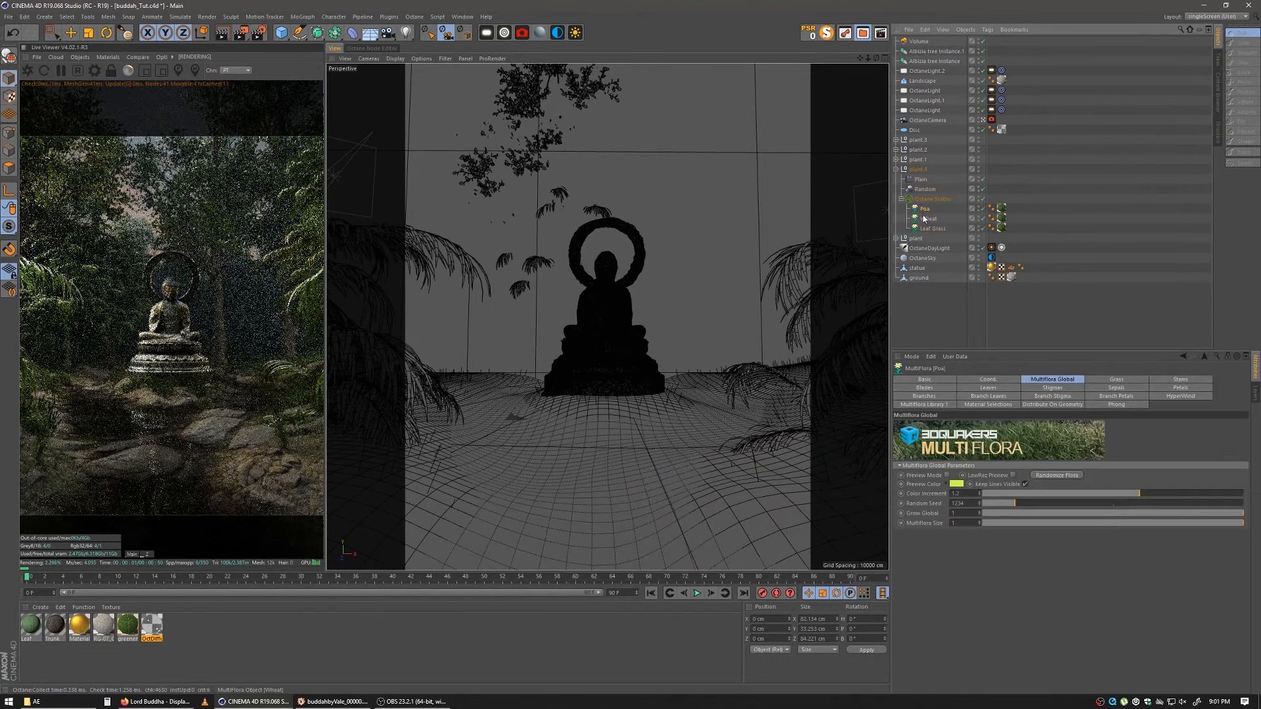
pyautogui.keyDown('shift'); pyautogui.click(927, 228); pyautogui.keyUp('shift')
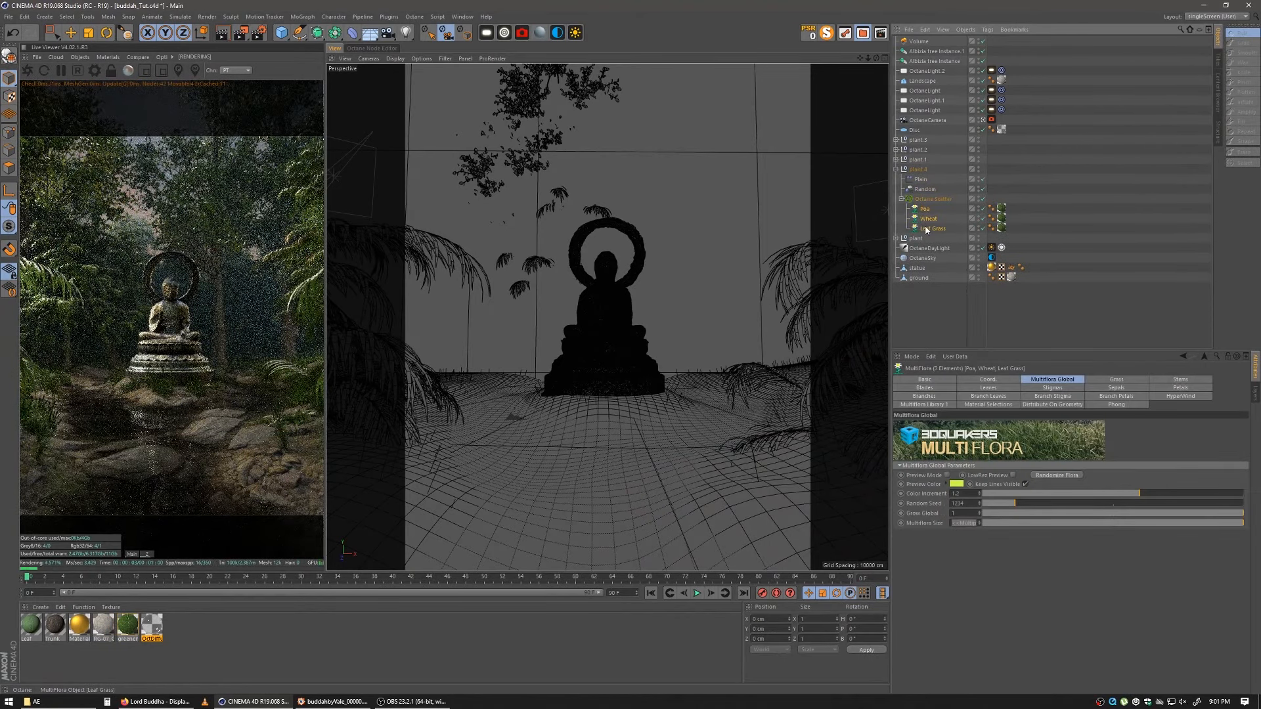
pyautogui.press('Delete')
pyautogui.click(932, 199)
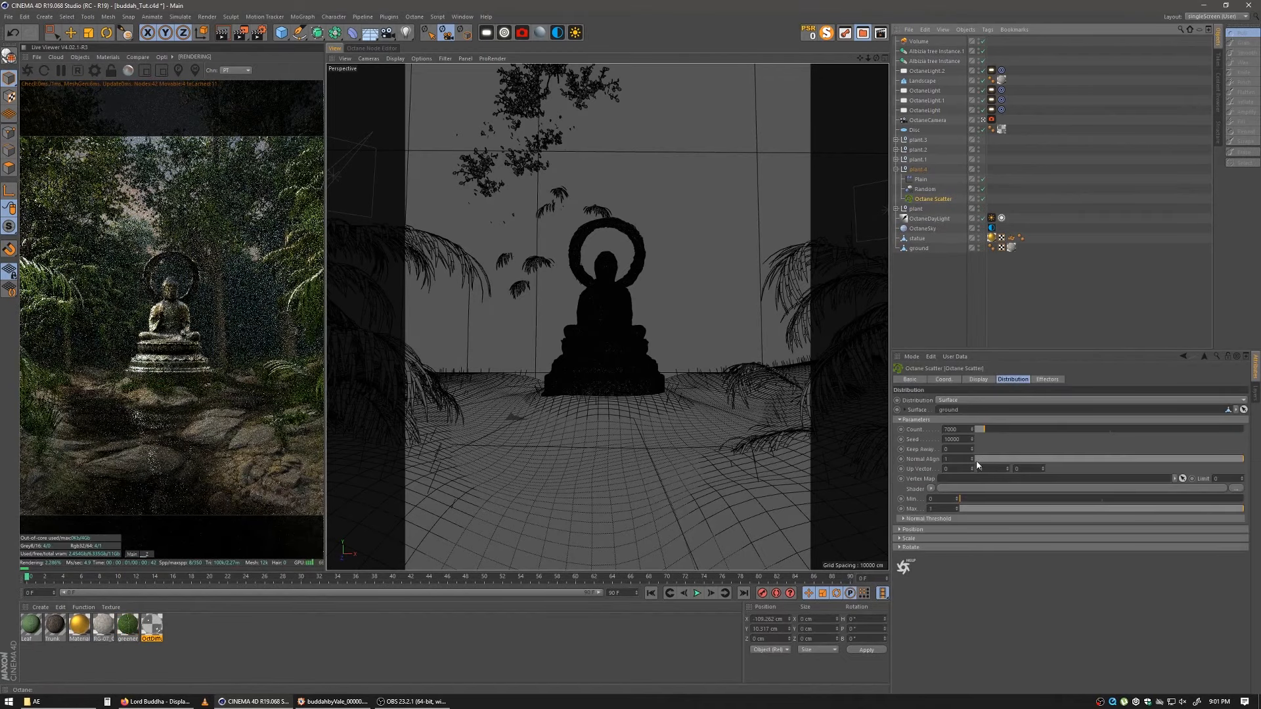
pyautogui.doubleClick(954, 429)
pyautogui.write('20')
pyautogui.press('Return')
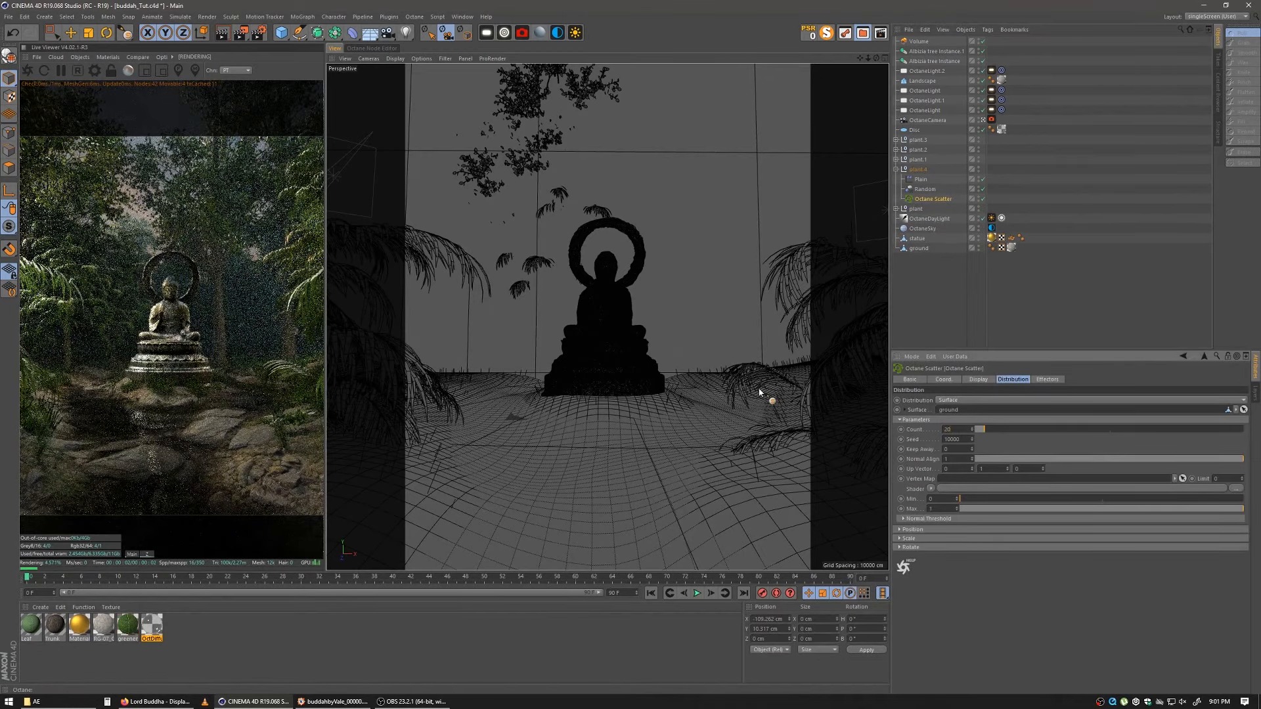
pyautogui.press('Return')
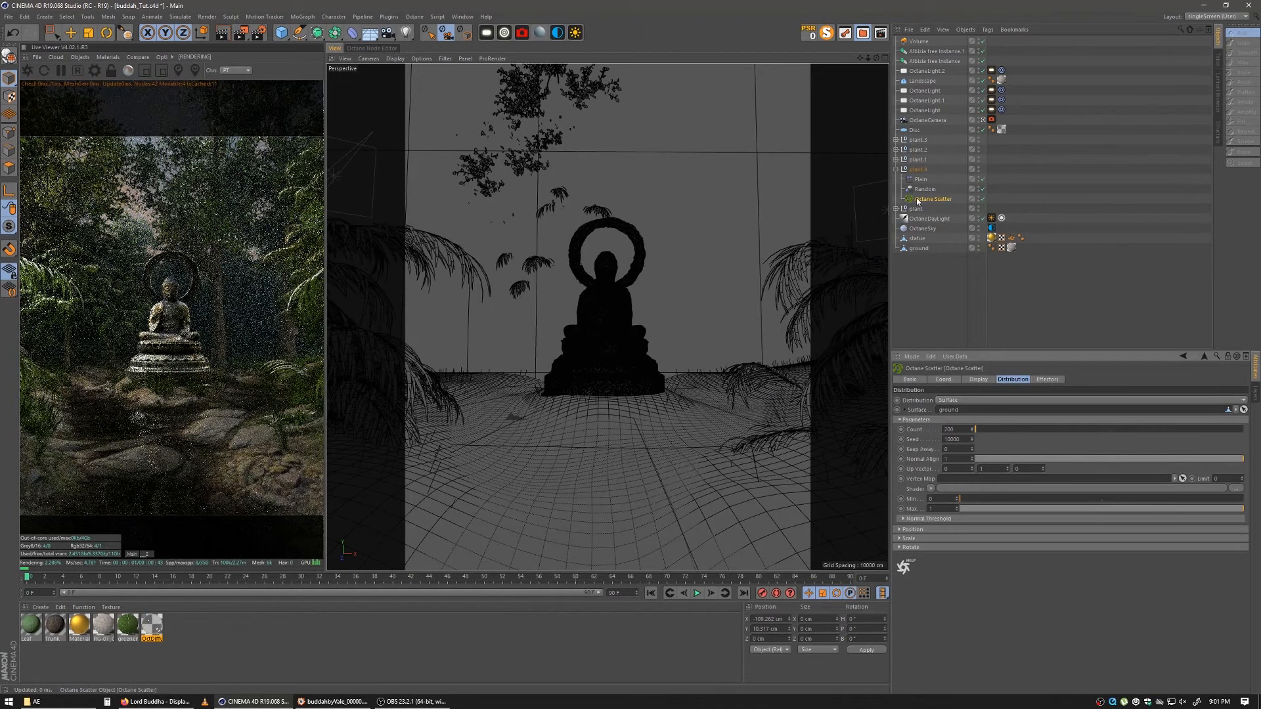
# Step: Copy the Pea plant from the original plant group into the Octane Scatter of the plant.4 group
pyautogui.click(896, 208)
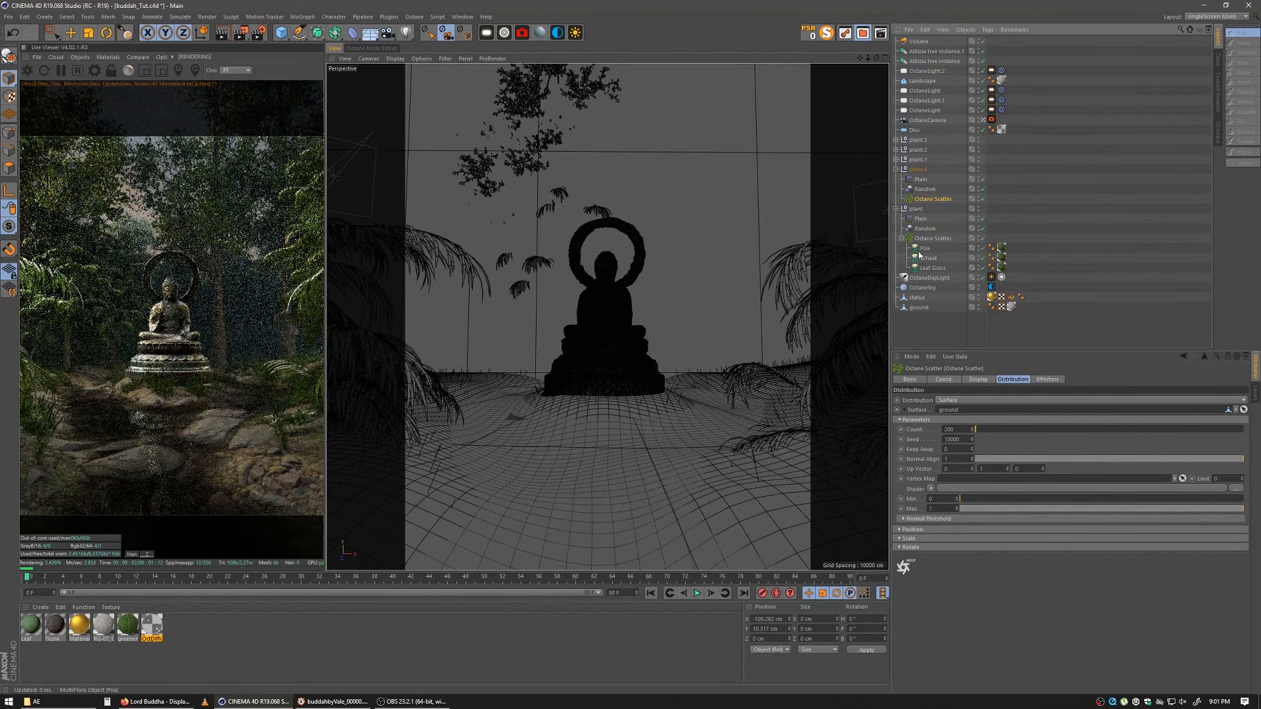
pyautogui.keyDown('ctrl'); pyautogui.moveTo(923, 252); pyautogui.dragTo(927, 201); pyautogui.keyUp('ctrl')
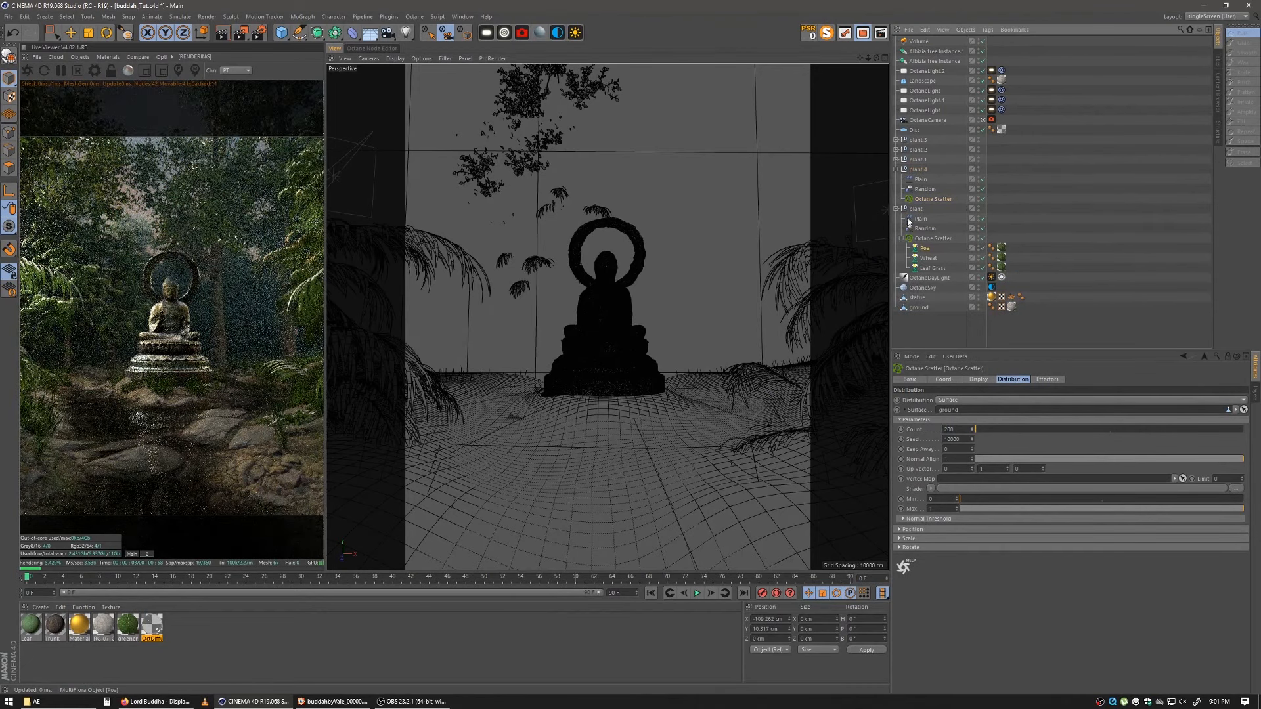
pyautogui.click(896, 219)
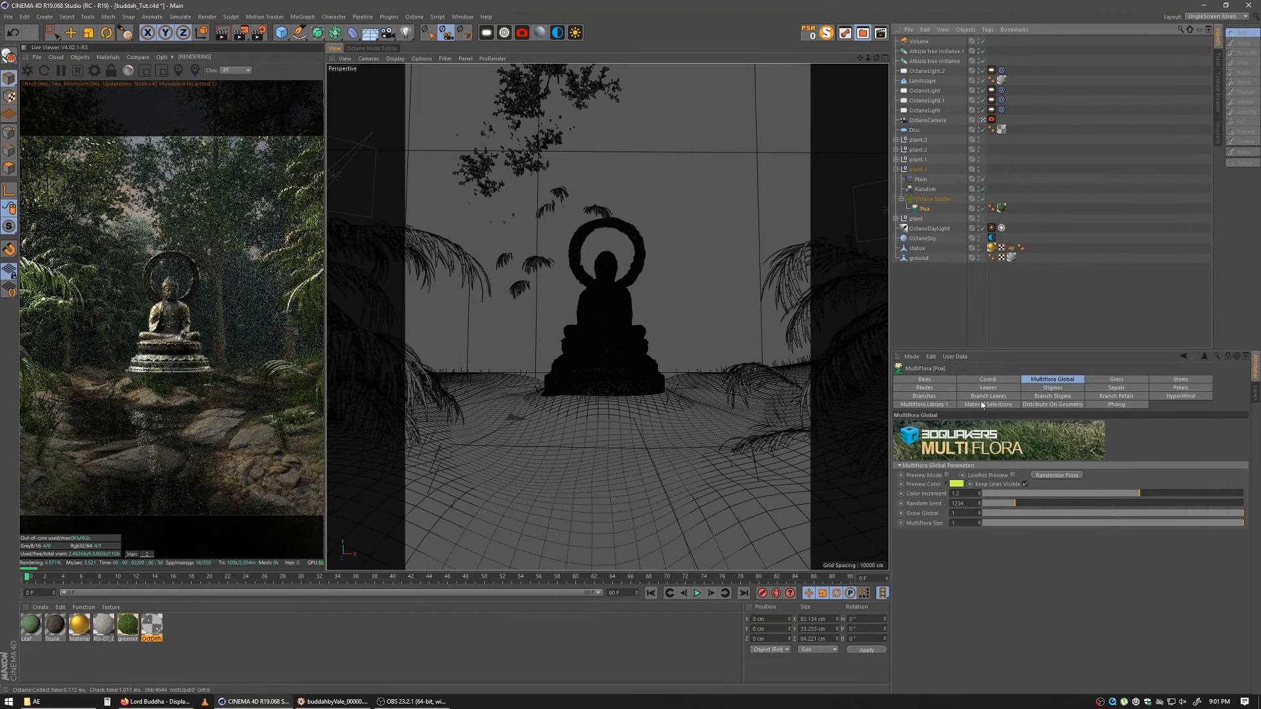
# Step: Change the copied Pea plant in the plant.4 group to the Roses Red preset from the MultiFlora library
pyautogui.click(931, 404)
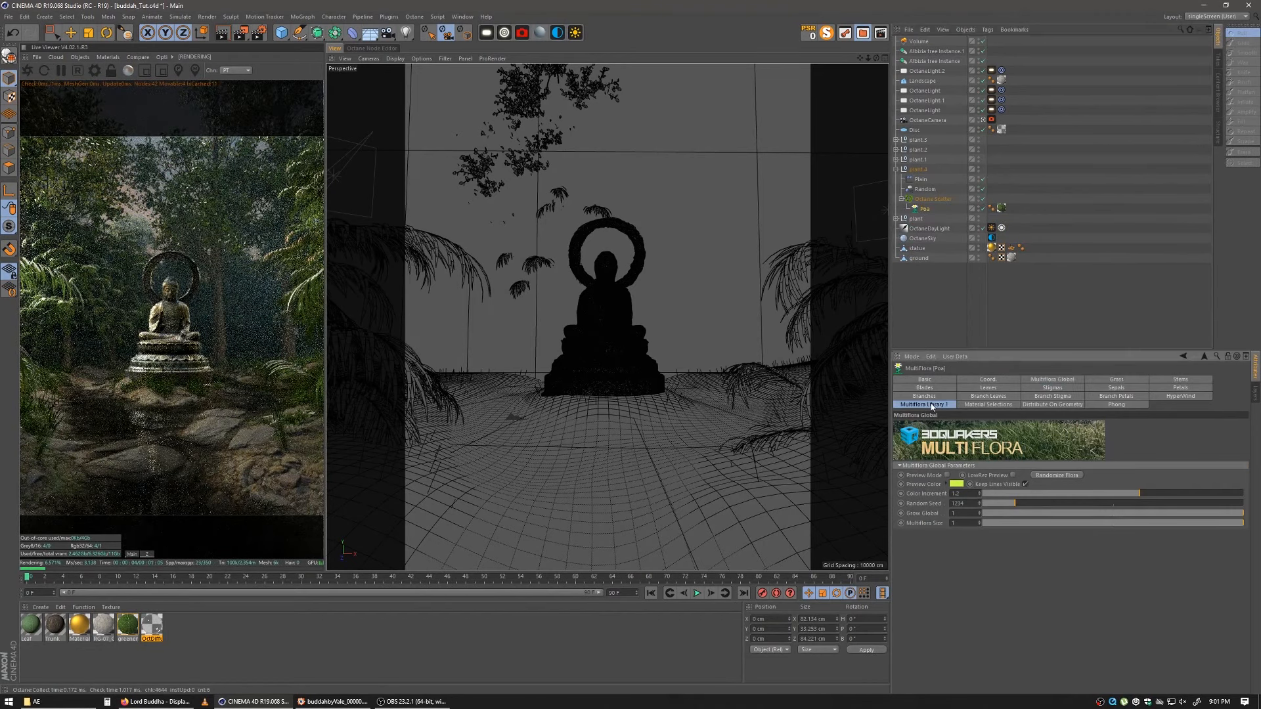
pyautogui.scroll(-10, 1069, 596)
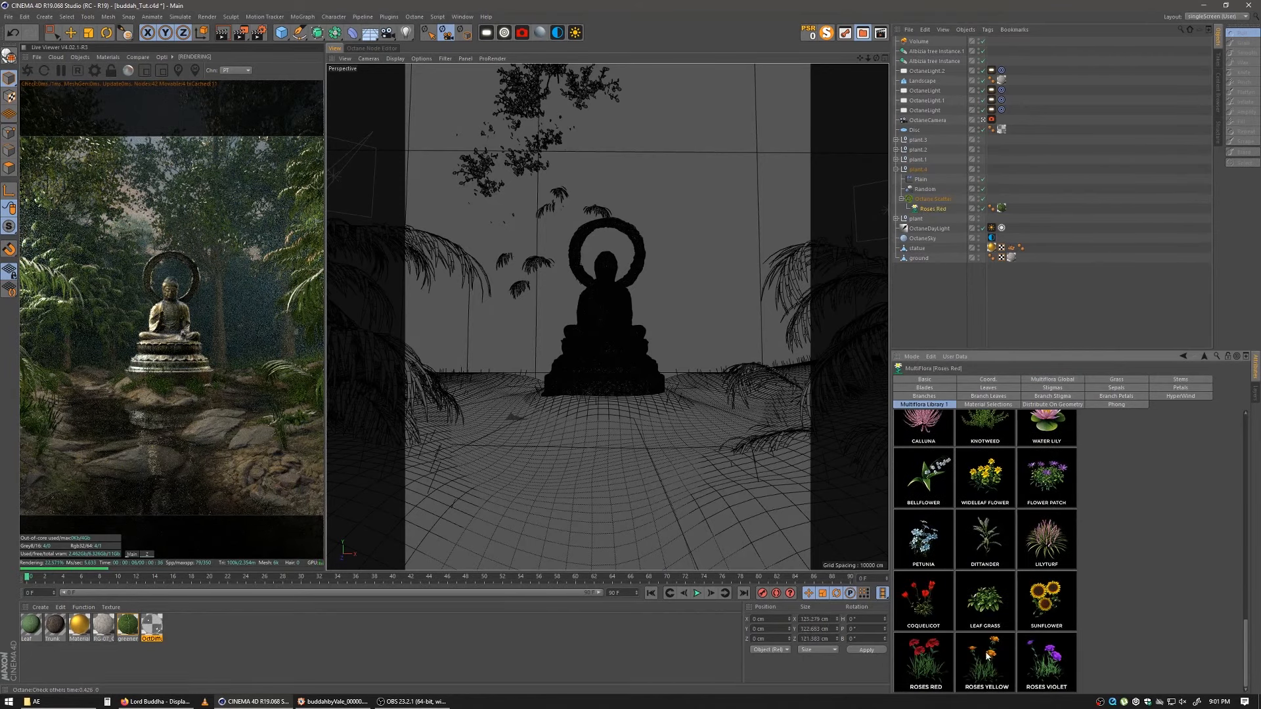
pyautogui.click(921, 640)
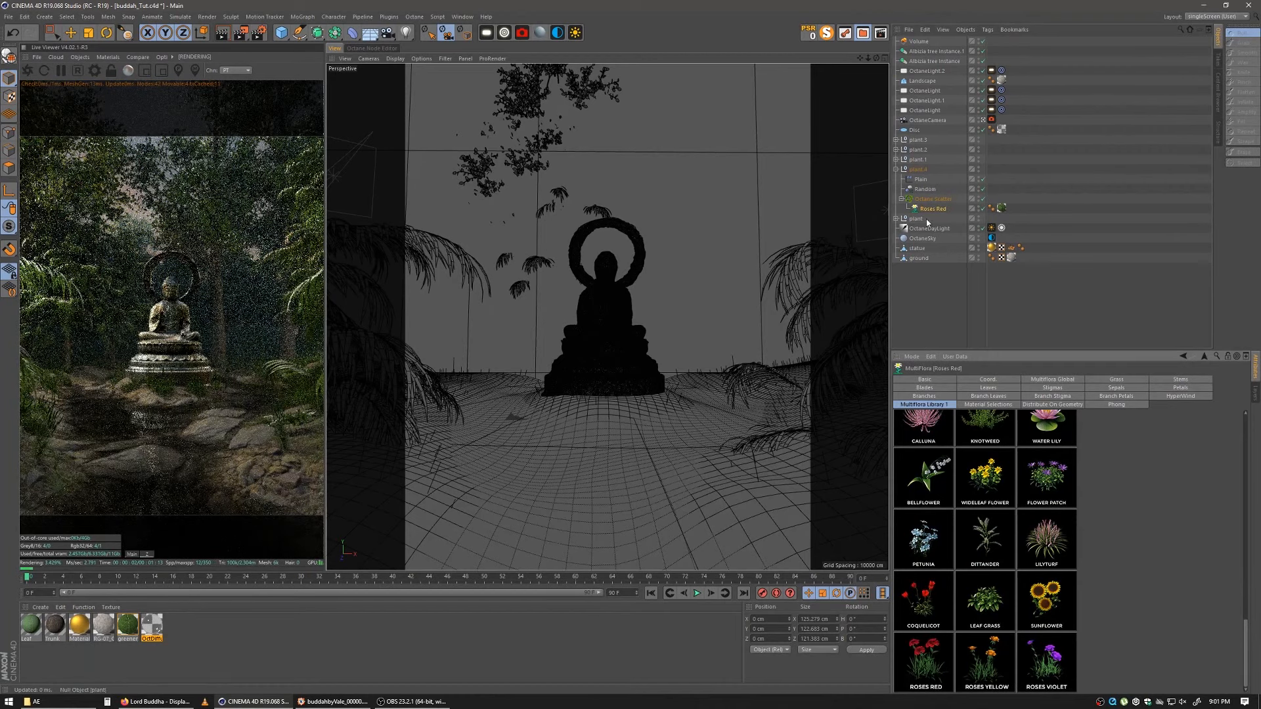
pyautogui.click(932, 198)
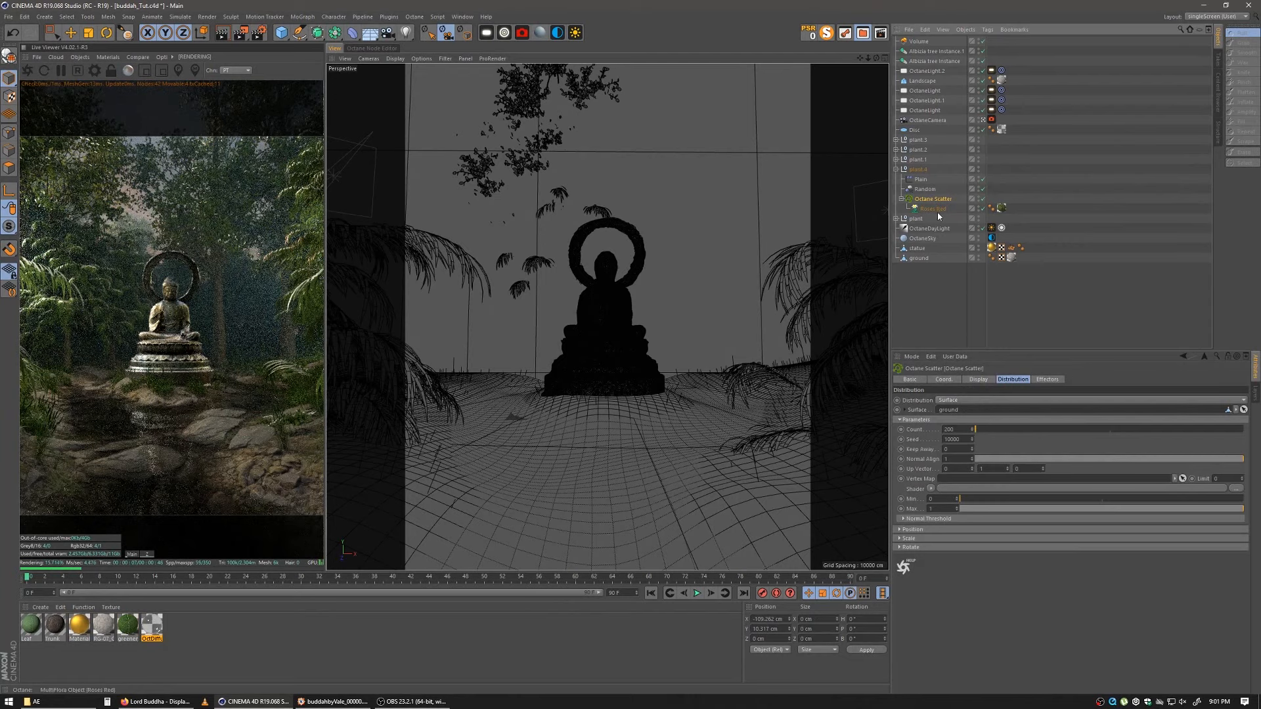
pyautogui.click(935, 208)
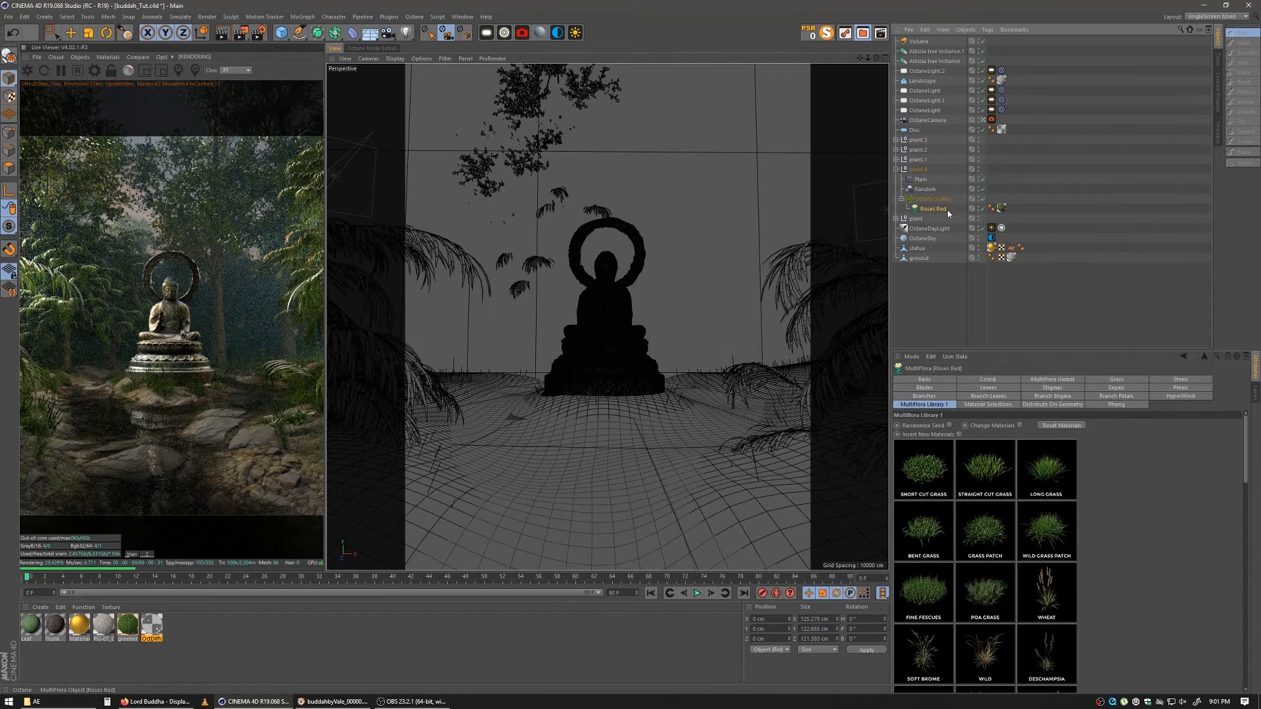
# Step: Find the greenery_4 material used by the Roses Red plant and duplicate it
pyautogui.click(1002, 209)
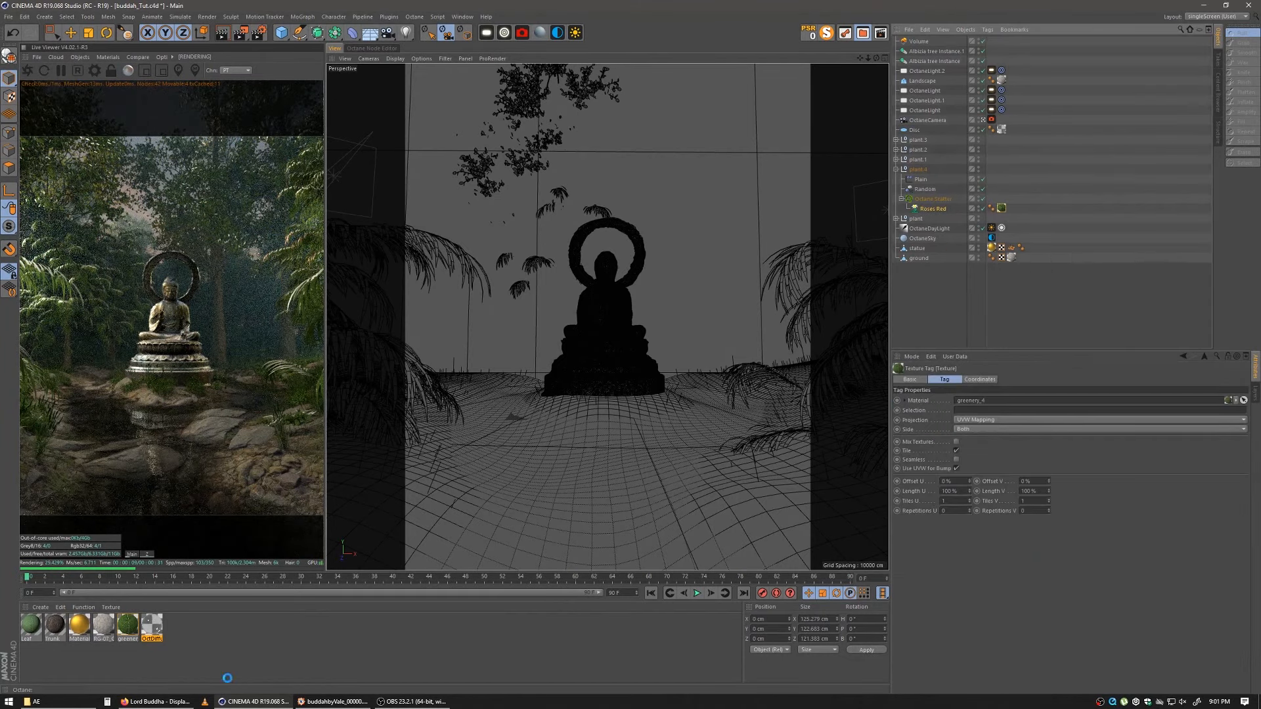
pyautogui.click(214, 652)
pyautogui.click(129, 627)
pyautogui.keyDown('ctrl'); pyautogui.moveTo(128, 626); pyautogui.dragTo(123, 627); pyautogui.keyUp('ctrl')
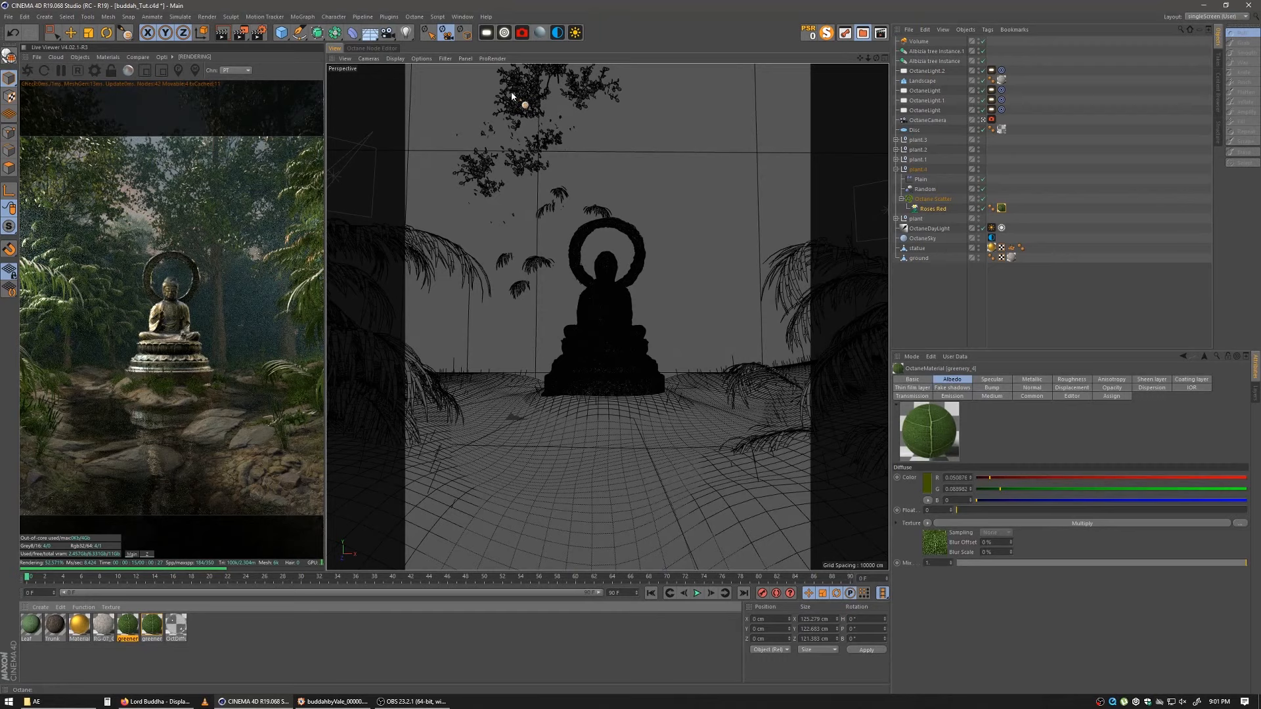
# Step: Feed the duplicate greenery material's Albedo and Transmission from its RgbSpectrum node and set that color to orange, with hue 31°
pyautogui.click(372, 48)
pyautogui.moveTo(496, 268); pyautogui.dragTo(626, 190)
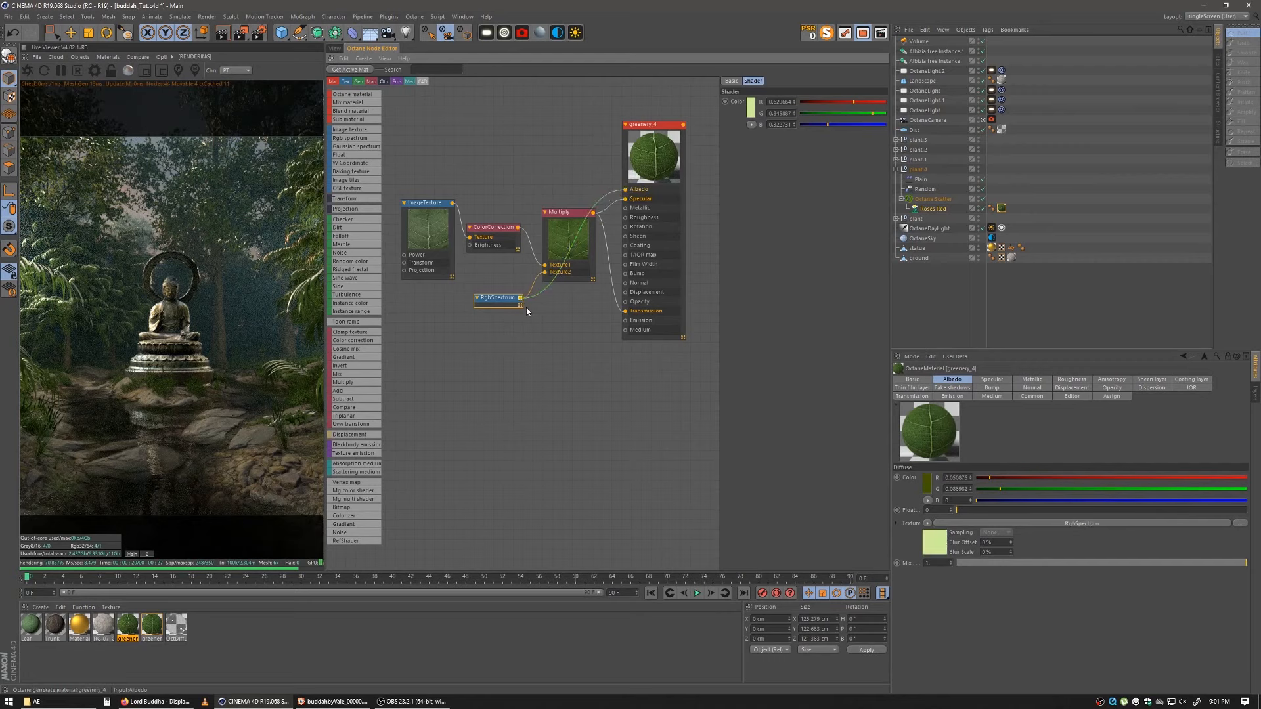
pyautogui.moveTo(521, 298); pyautogui.dragTo(629, 312)
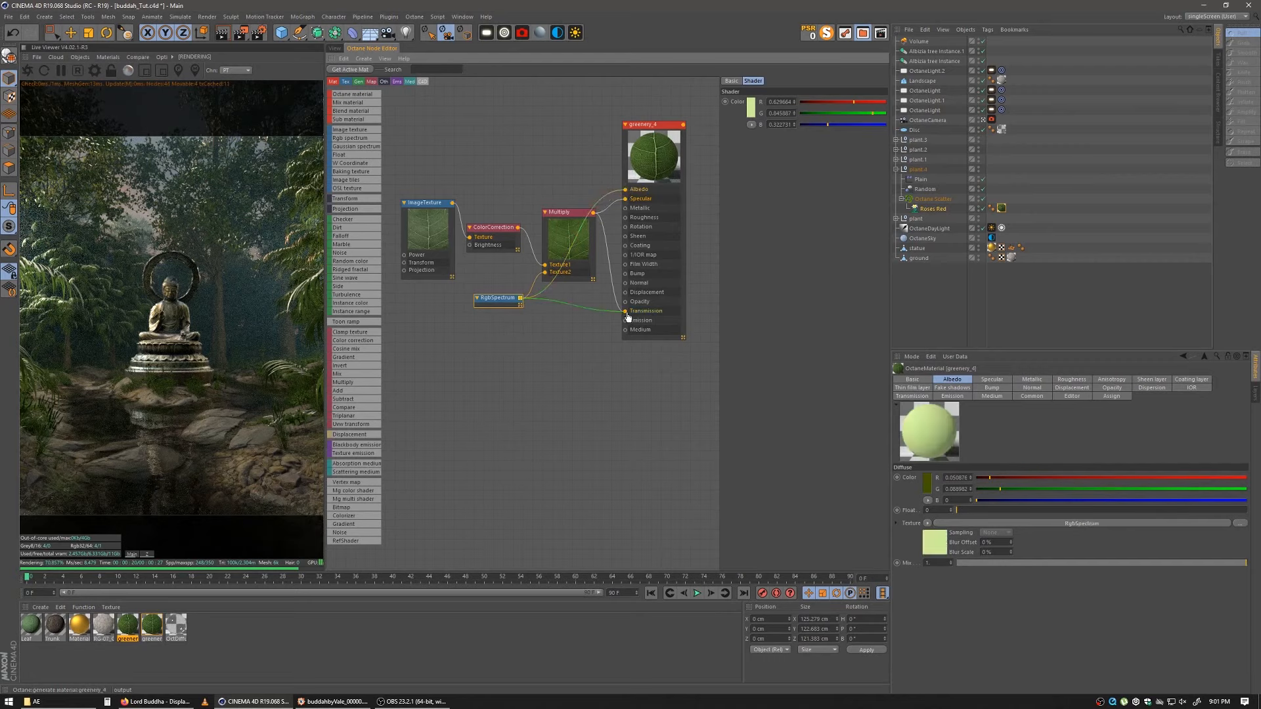
pyautogui.click(750, 117)
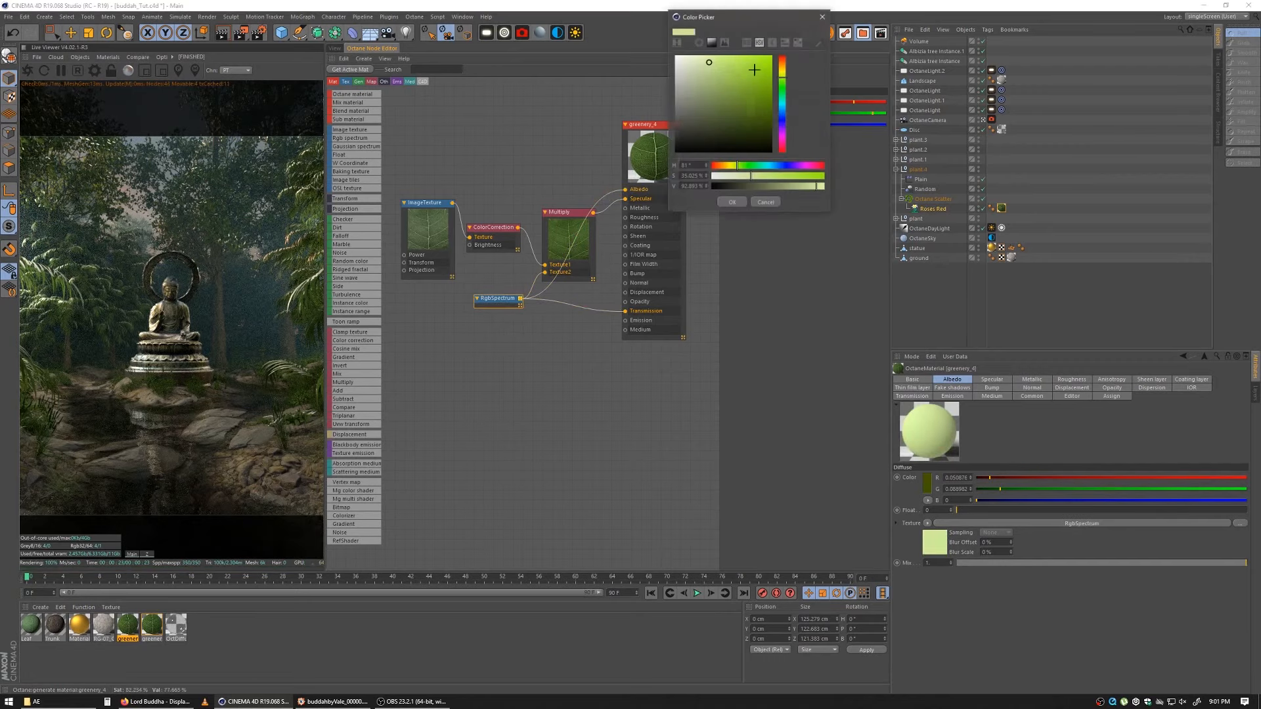
pyautogui.click(782, 64)
pyautogui.click(742, 67)
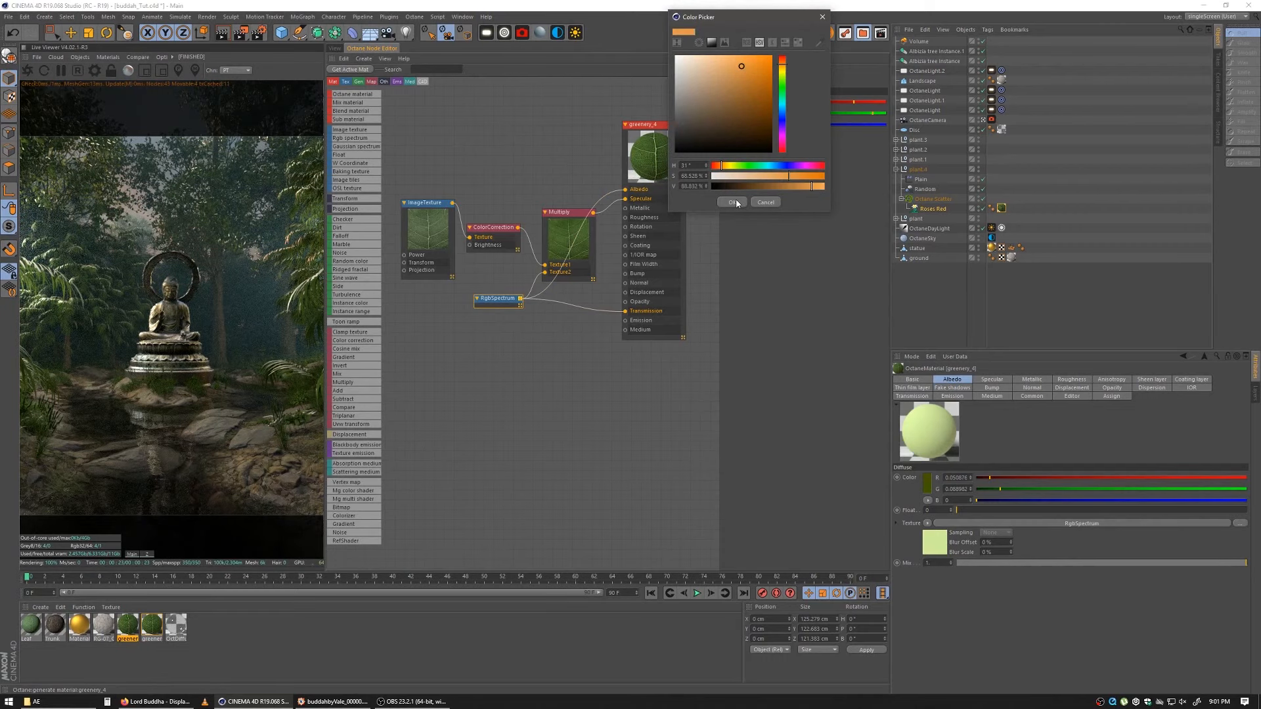
pyautogui.click(737, 201)
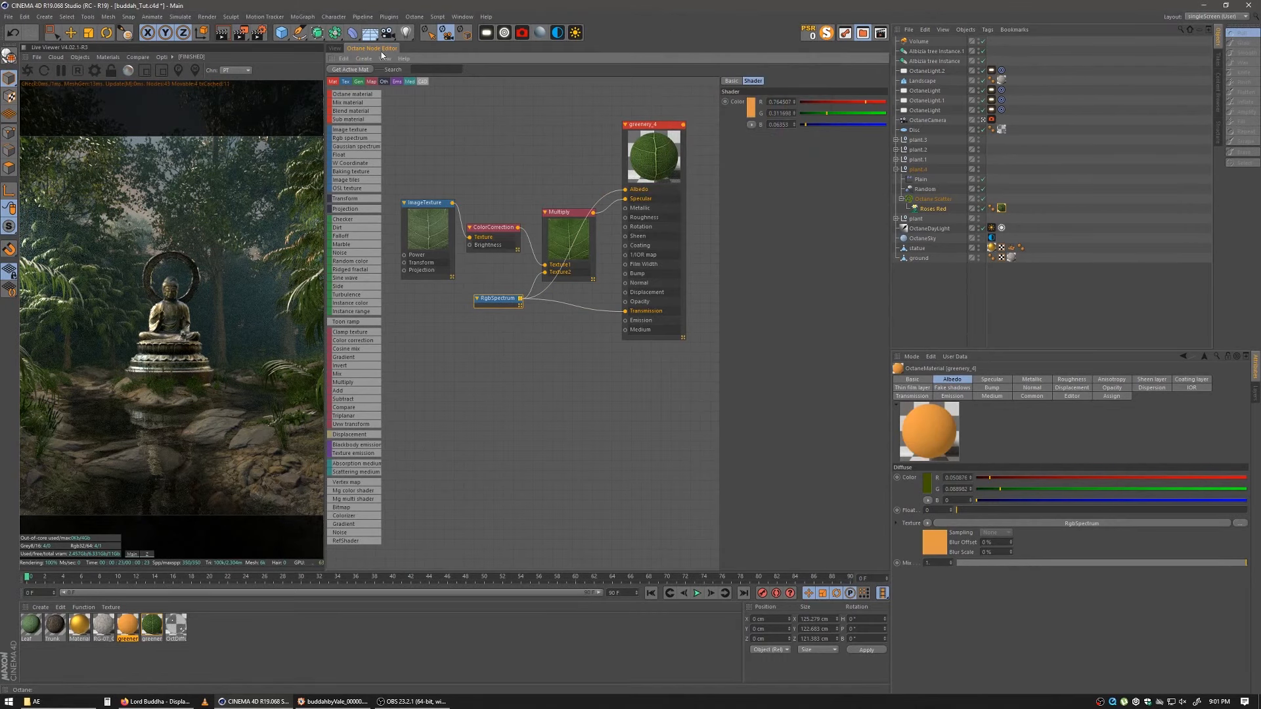
pyautogui.click(333, 48)
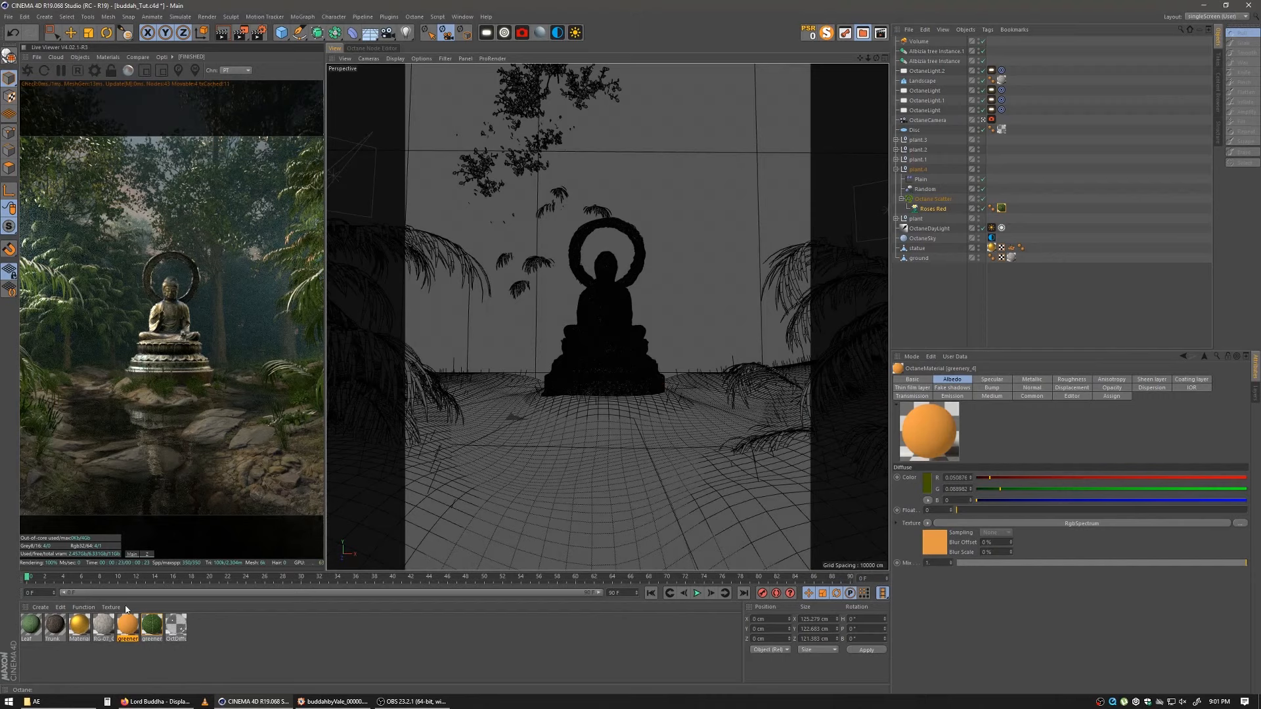
# Step: Apply the orange material to the Roses Red plant, restrict it to the "petal" selection and place its tag before the green one
pyautogui.click(139, 645)
pyautogui.moveTo(129, 631); pyautogui.dragTo(946, 210)
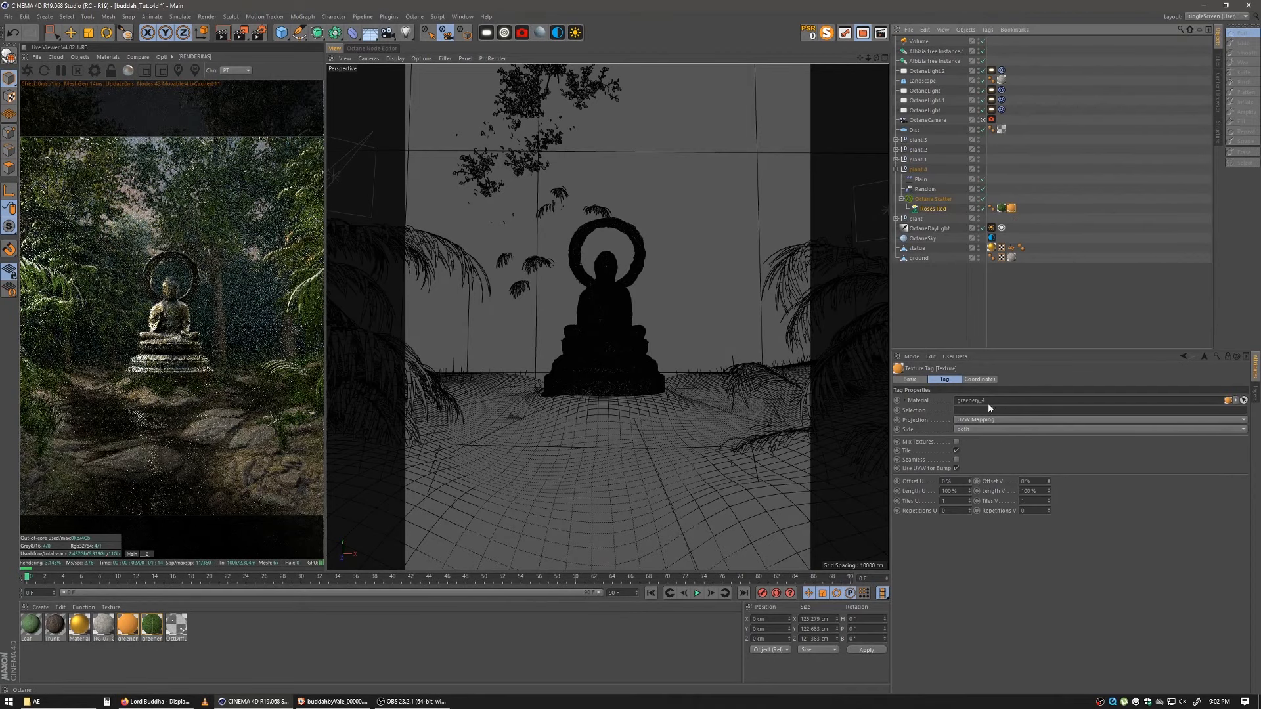
pyautogui.click(958, 410)
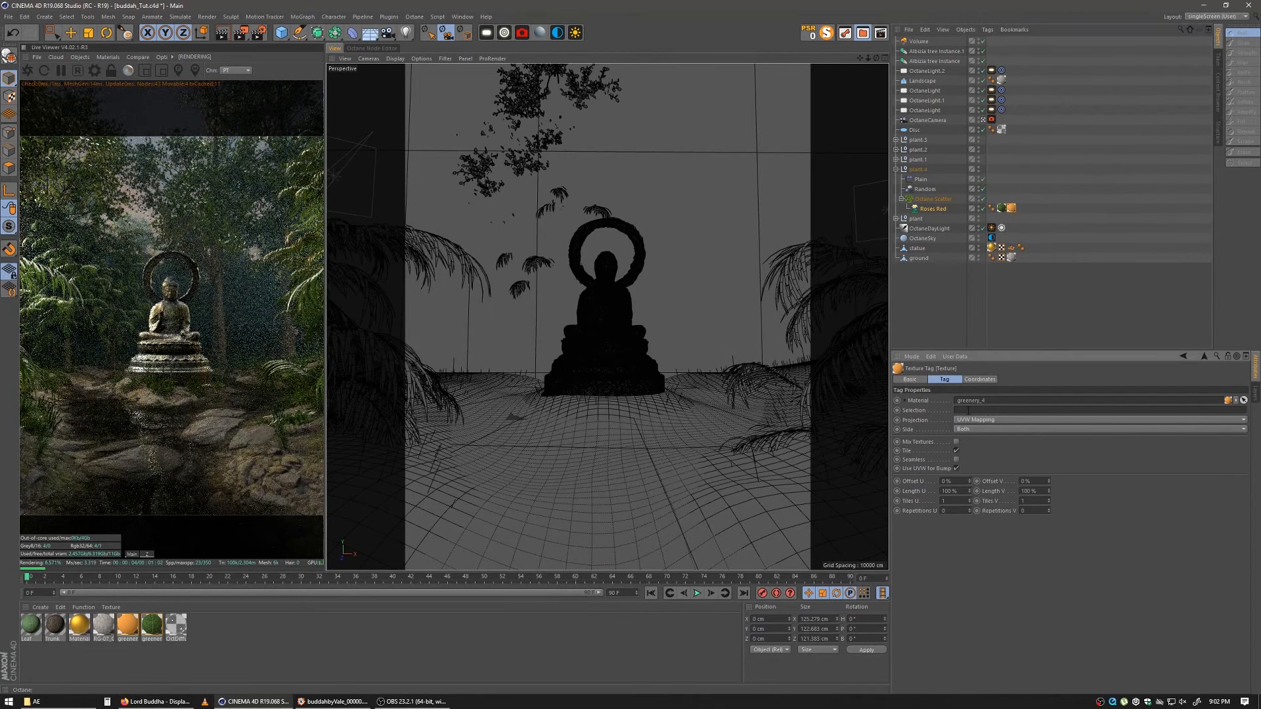
pyautogui.write('petal')
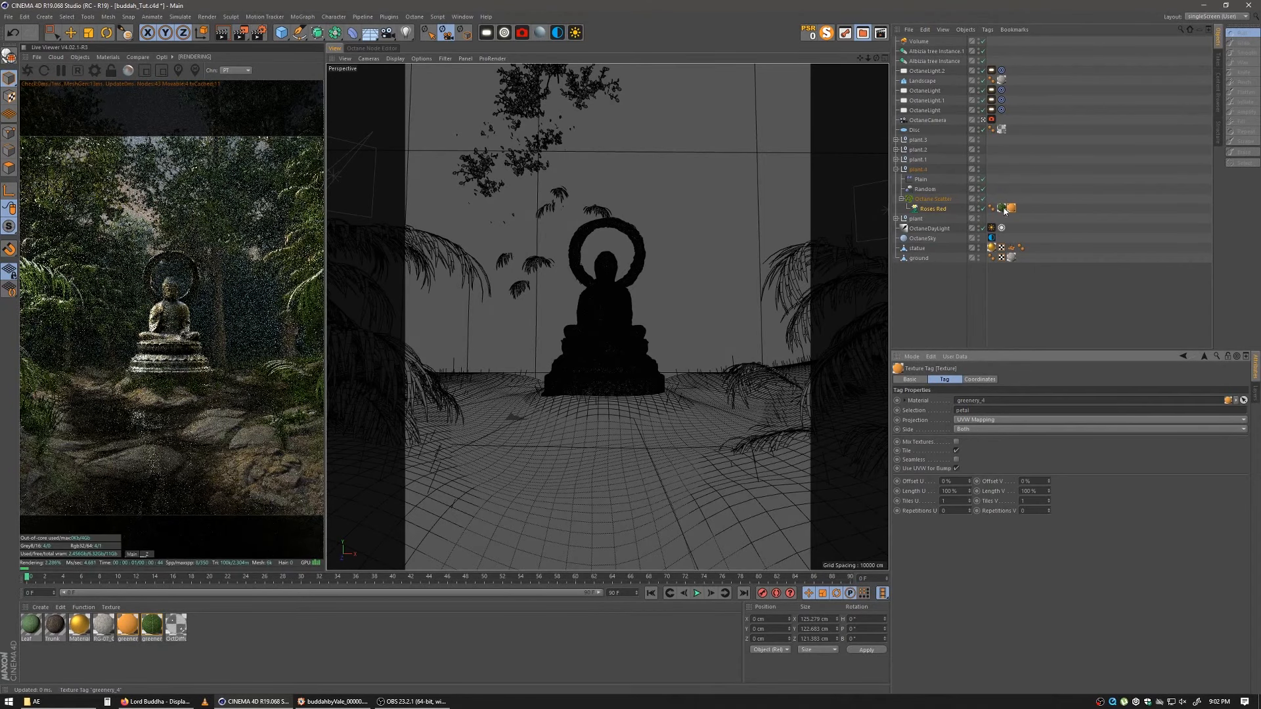
pyautogui.moveTo(1011, 208); pyautogui.dragTo(997, 212)
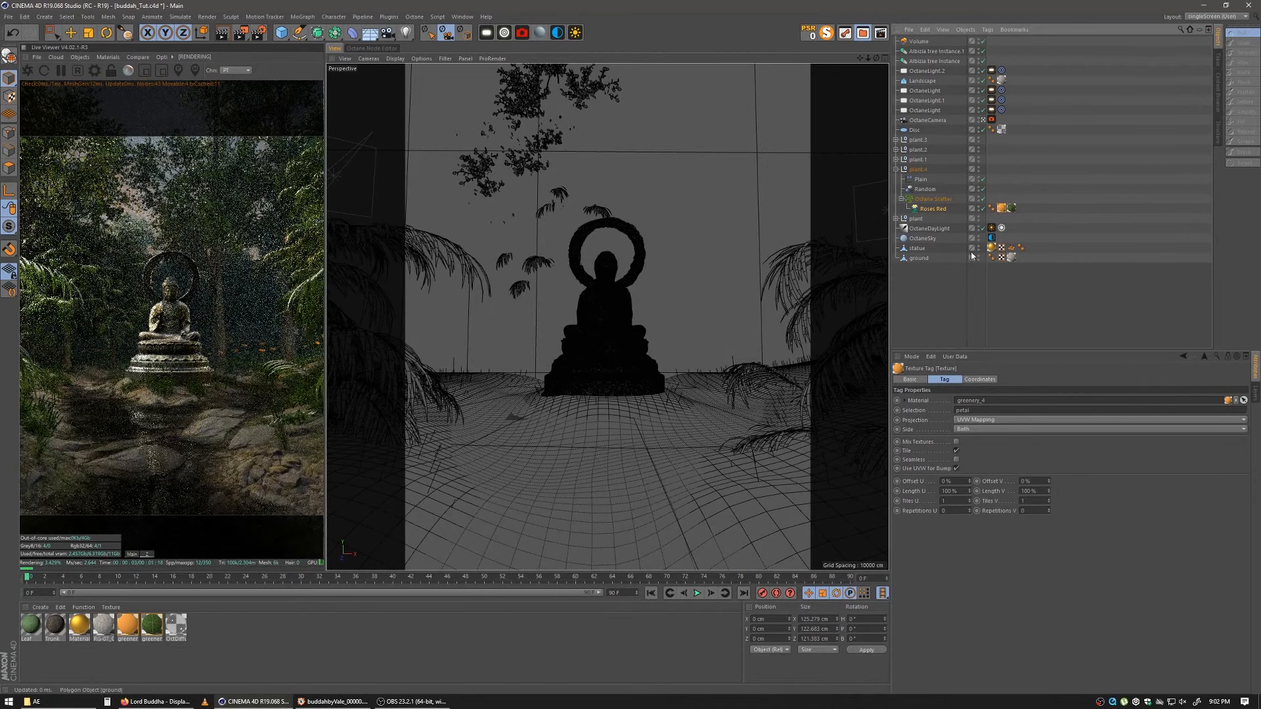
# Step: Lower the Plain effector of the plant.4 group by about 88 cm along its vertical axis
pyautogui.click(921, 179)
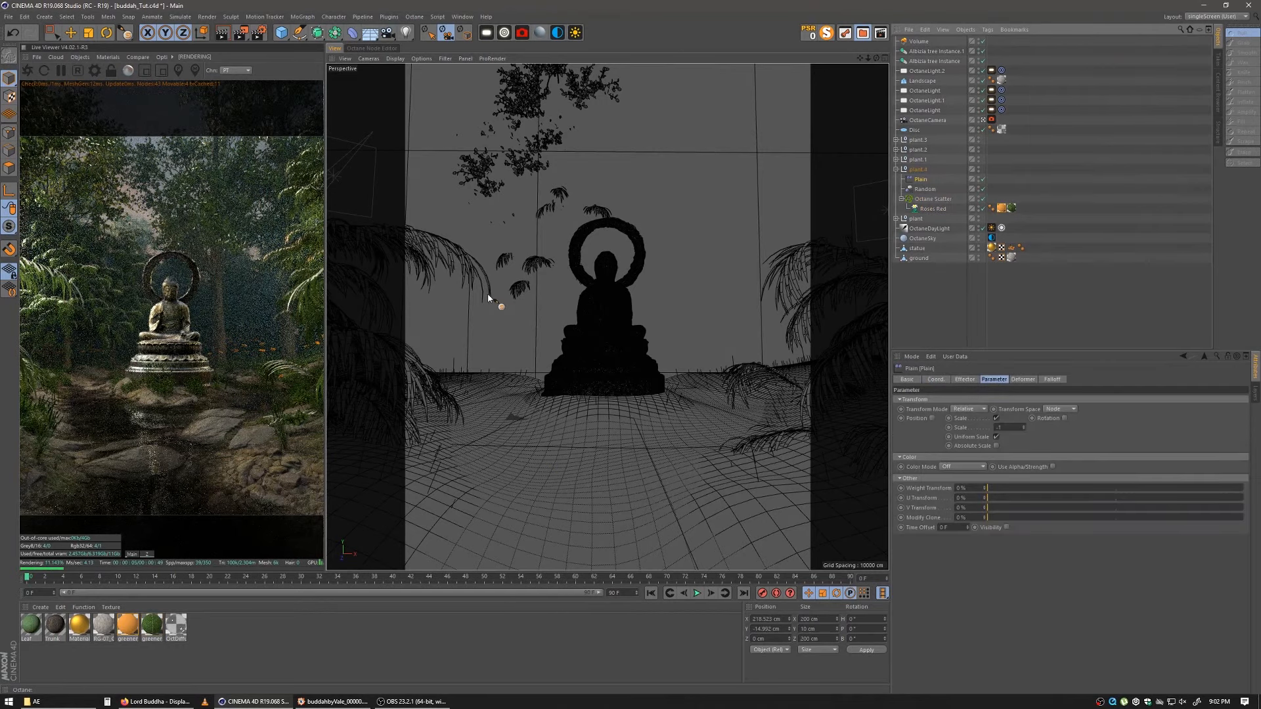
pyautogui.press('e')
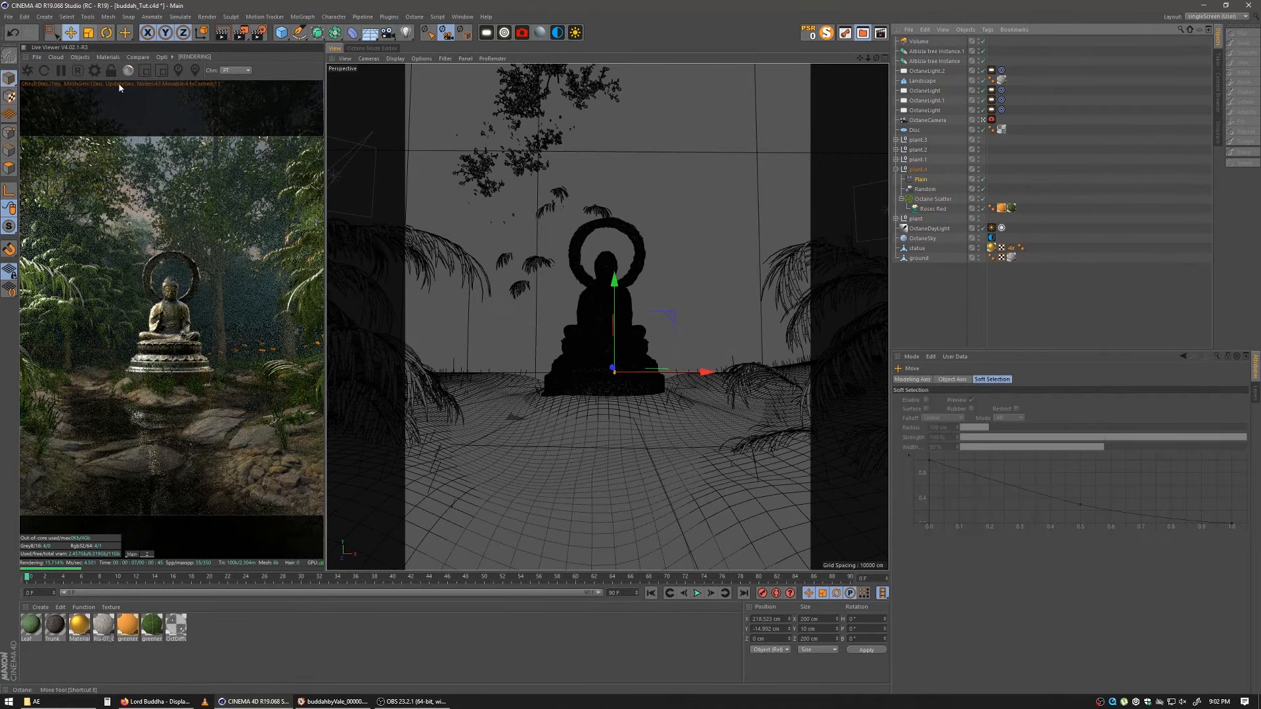
pyautogui.moveTo(614, 299); pyautogui.dragTo(608, 317)
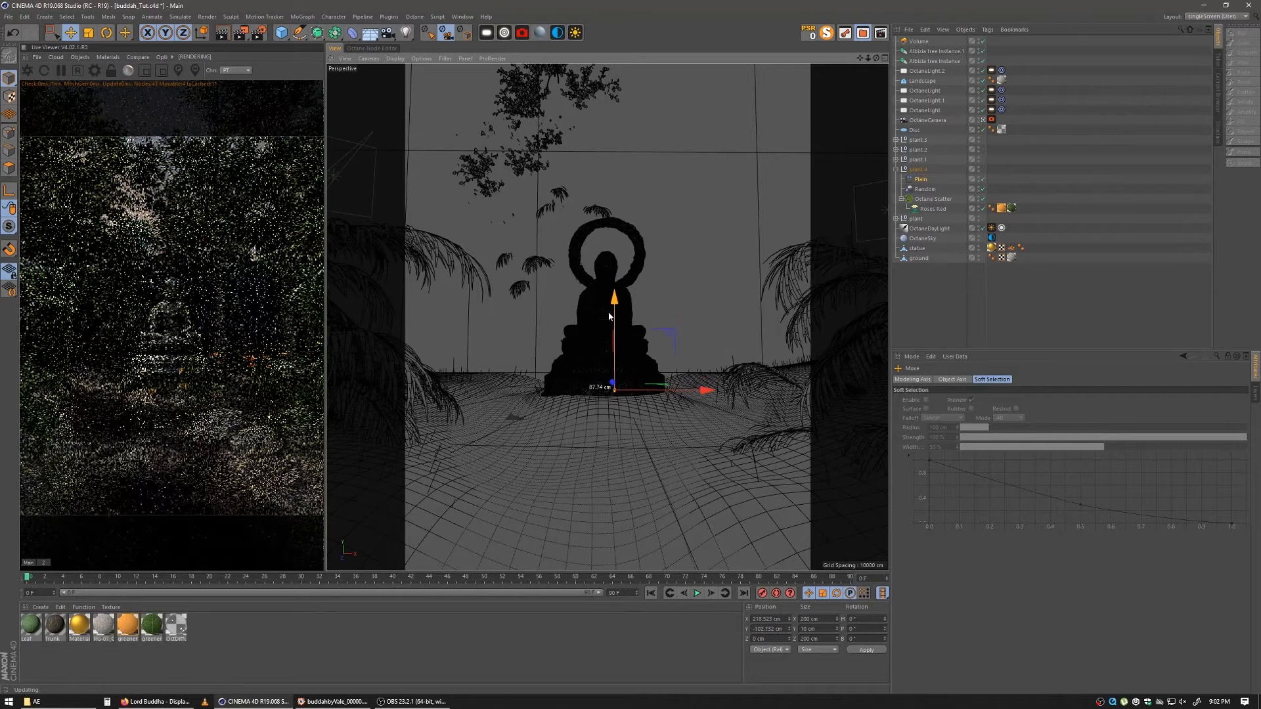
# Step: Set the Octane Scatter count of the plant.4 group to 800
pyautogui.click(925, 199)
pyautogui.click(945, 429)
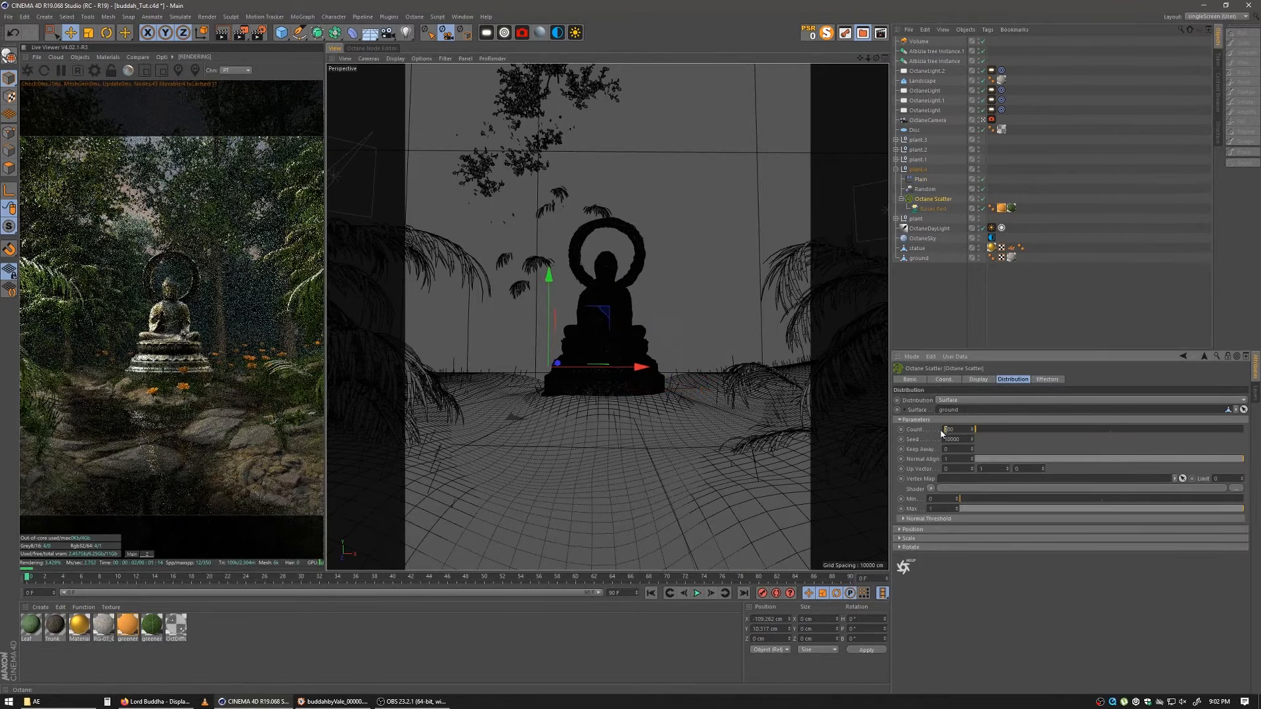
pyautogui.write('800')
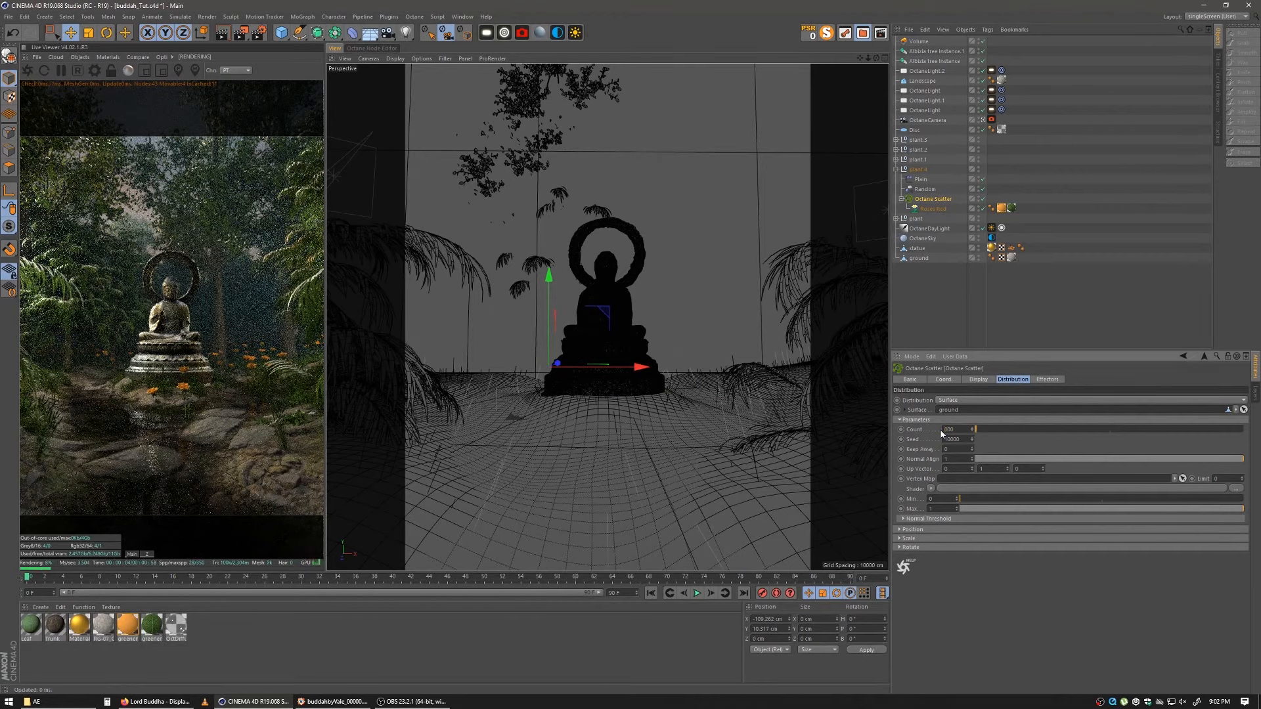
pyautogui.press('Return')
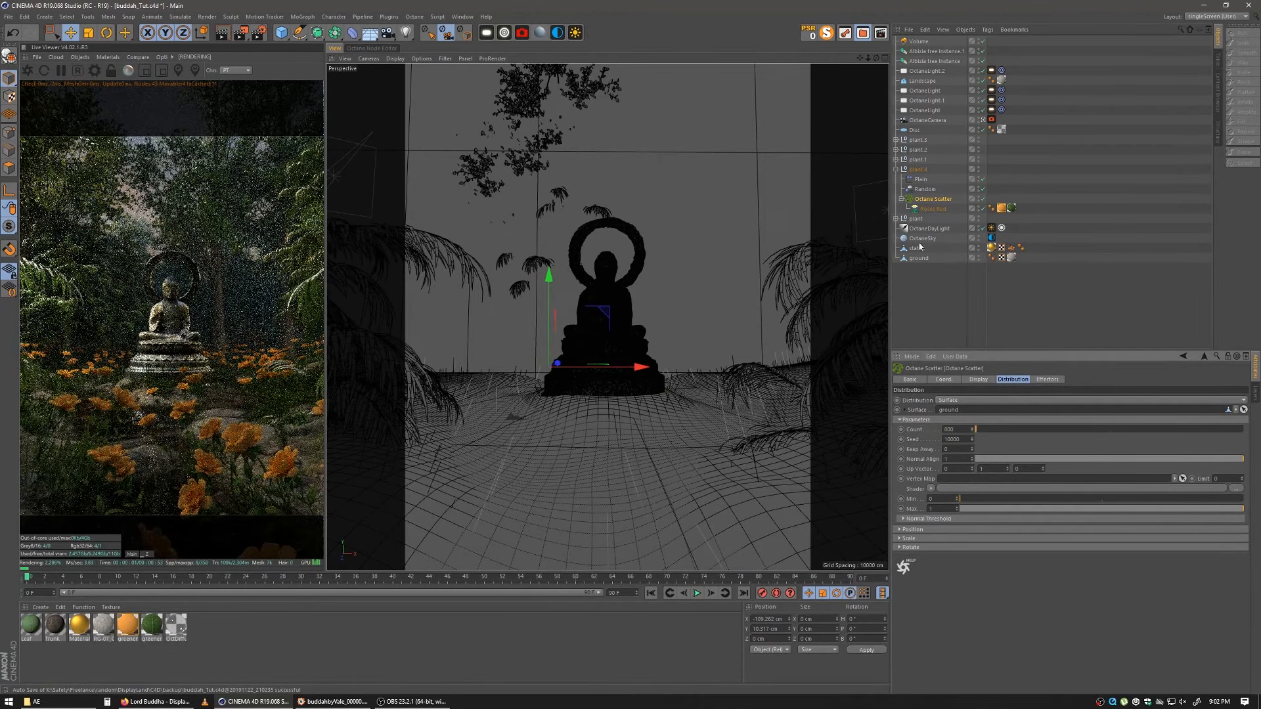
# Step: Reduce the MultiFlora Size of the Roses Red plant to about 0.51
pyautogui.click(933, 208)
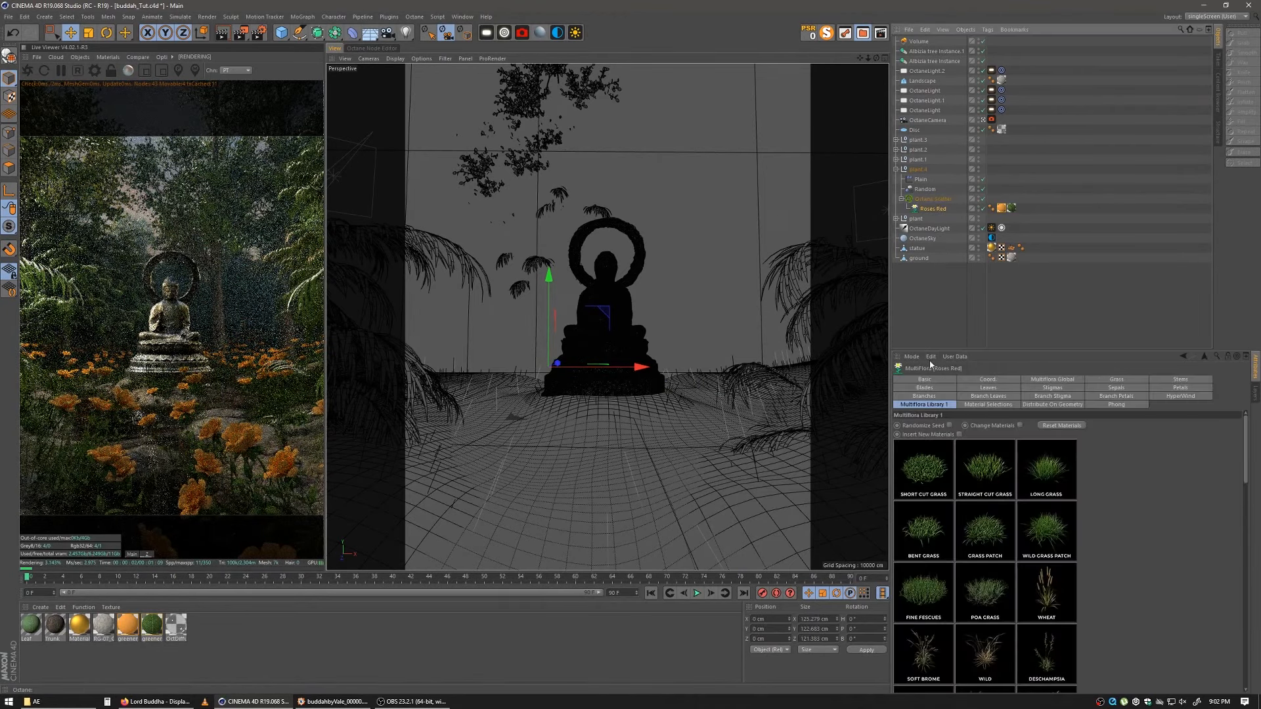
pyautogui.click(1052, 379)
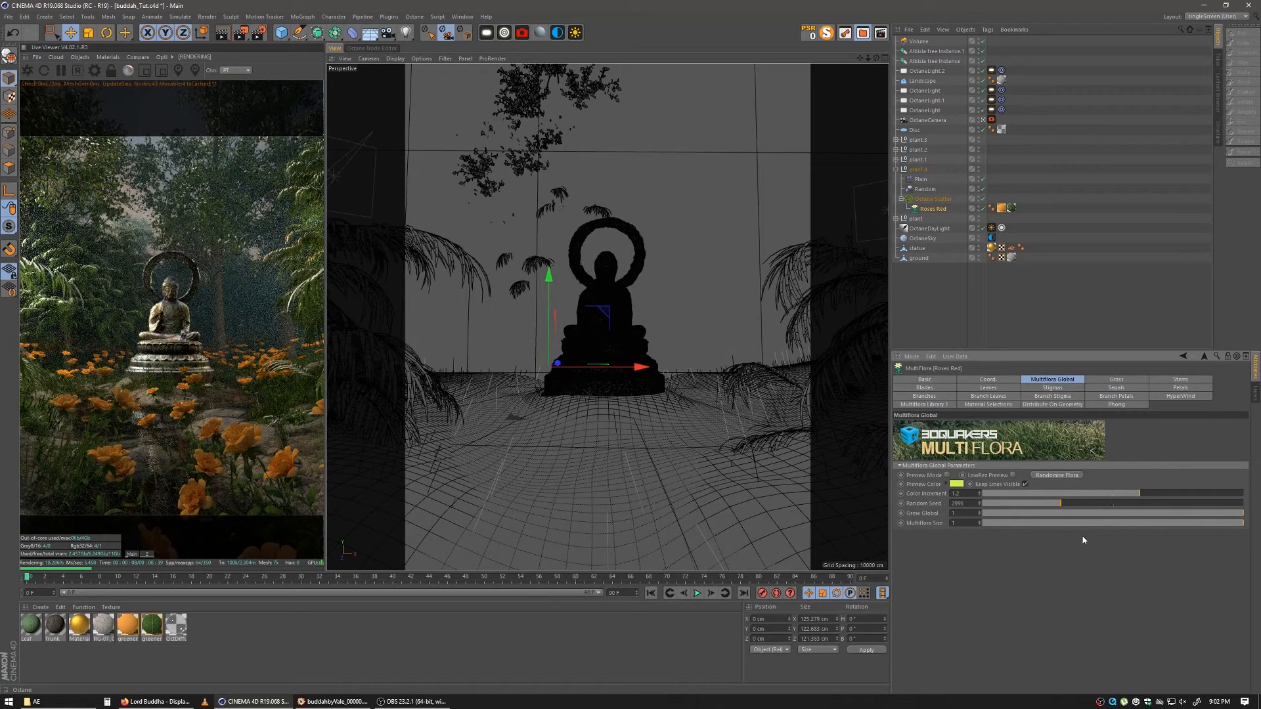
pyautogui.moveTo(1233, 524); pyautogui.dragTo(1117, 532)
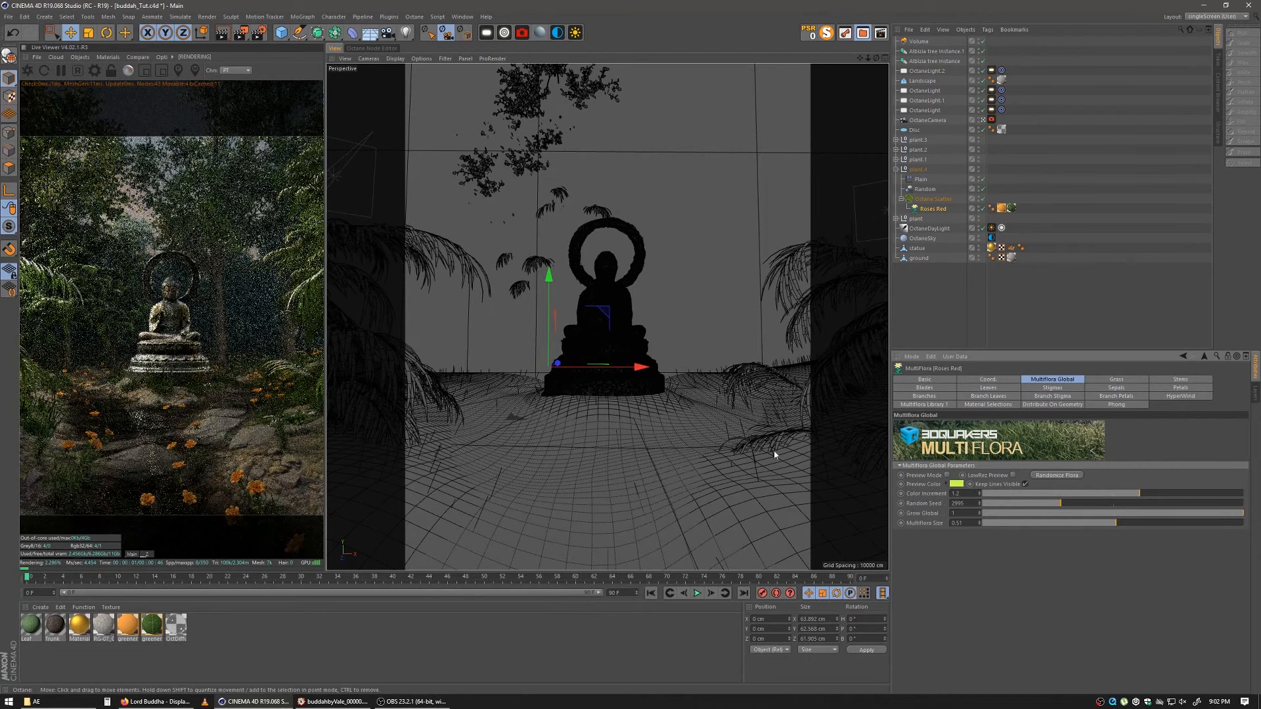
# Step: Raise the Plain effector of the plant.4 group by about 71 cm along its vertical axis
pyautogui.click(921, 179)
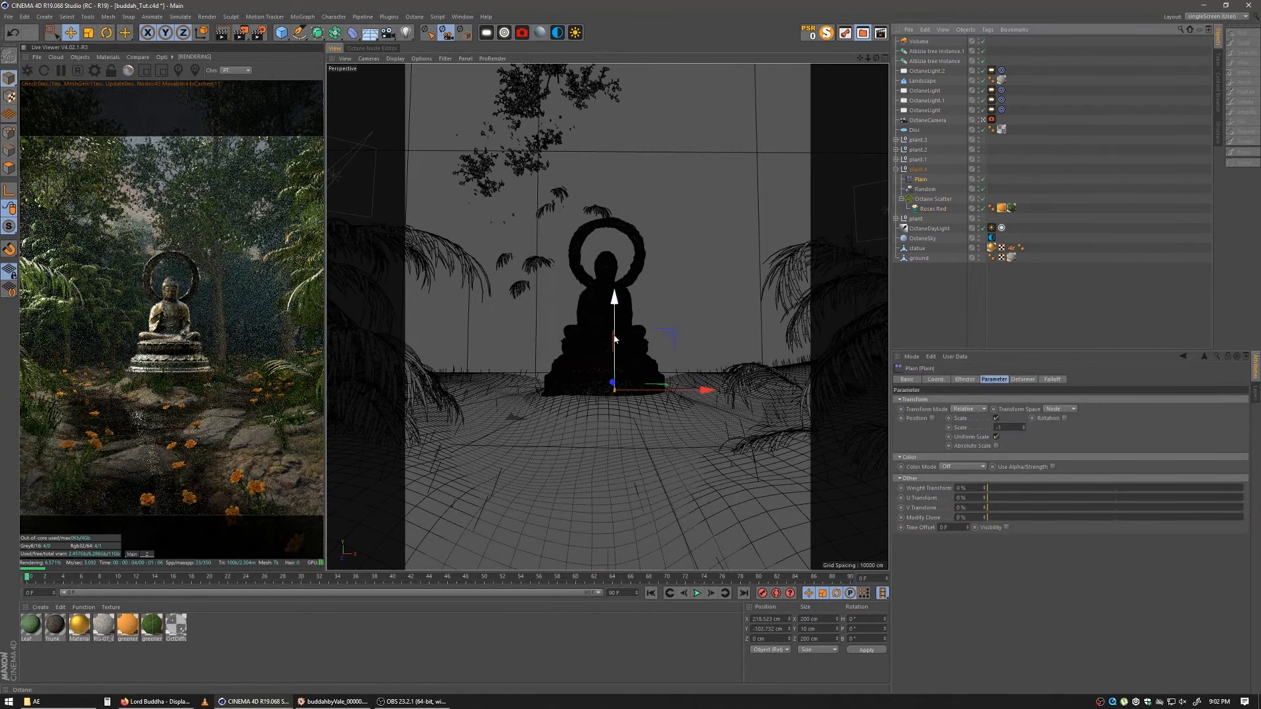
pyautogui.moveTo(616, 339); pyautogui.dragTo(621, 324)
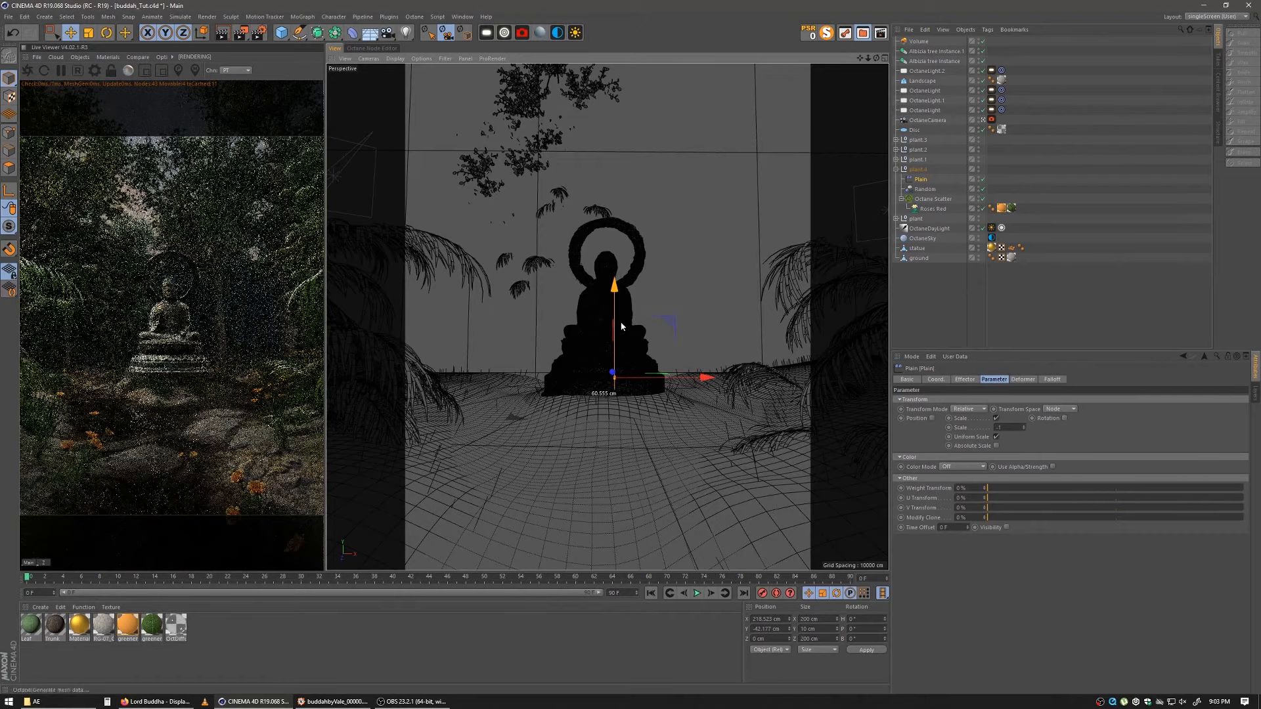
pyautogui.moveTo(621, 320); pyautogui.dragTo(621, 321)
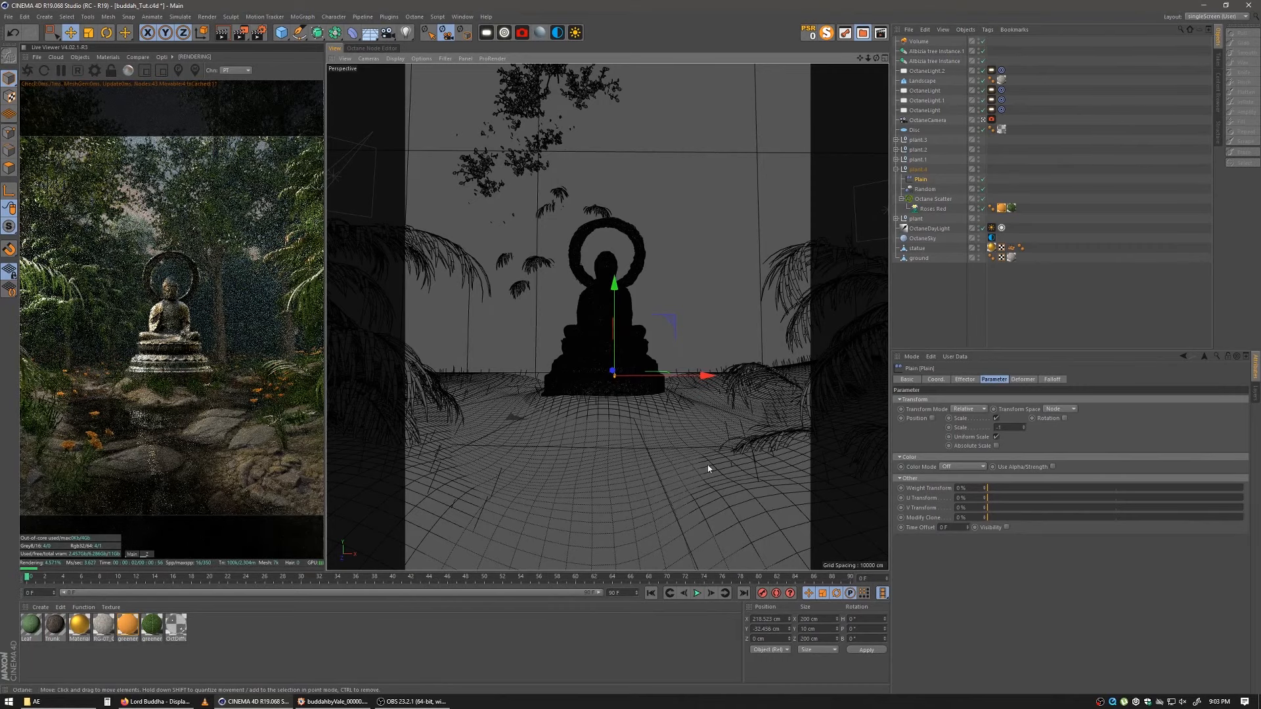
# Step: Set the Octane Scatter seed of the plant.4 group to 9988 to redistribute the orange flowers
pyautogui.click(932, 198)
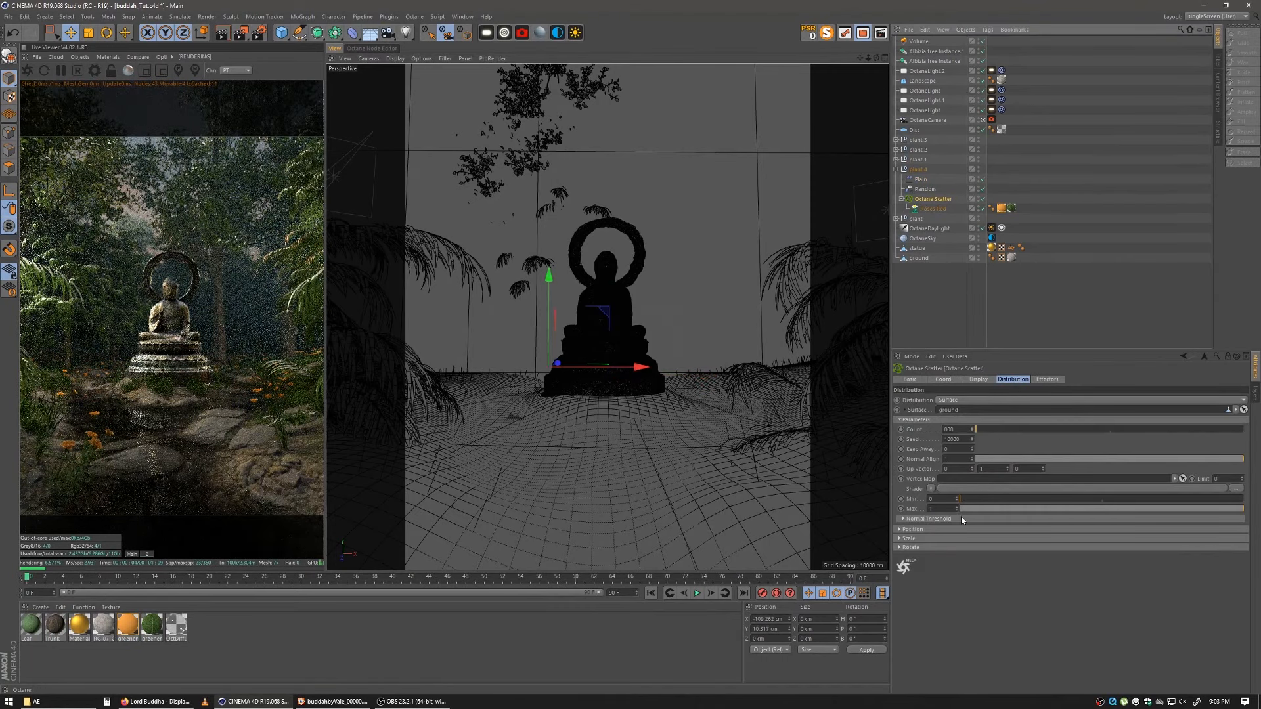
pyautogui.click(972, 442)
pyautogui.click(972, 441)
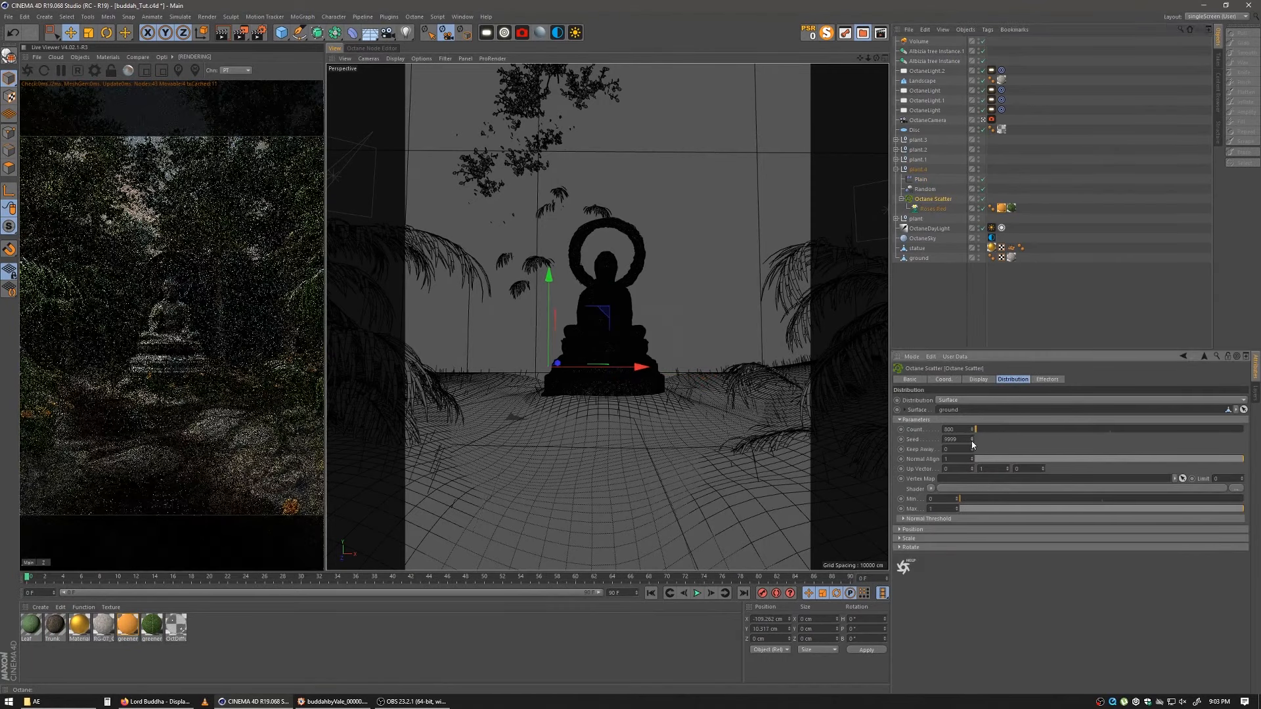
pyautogui.click(972, 441)
pyautogui.click(972, 441)
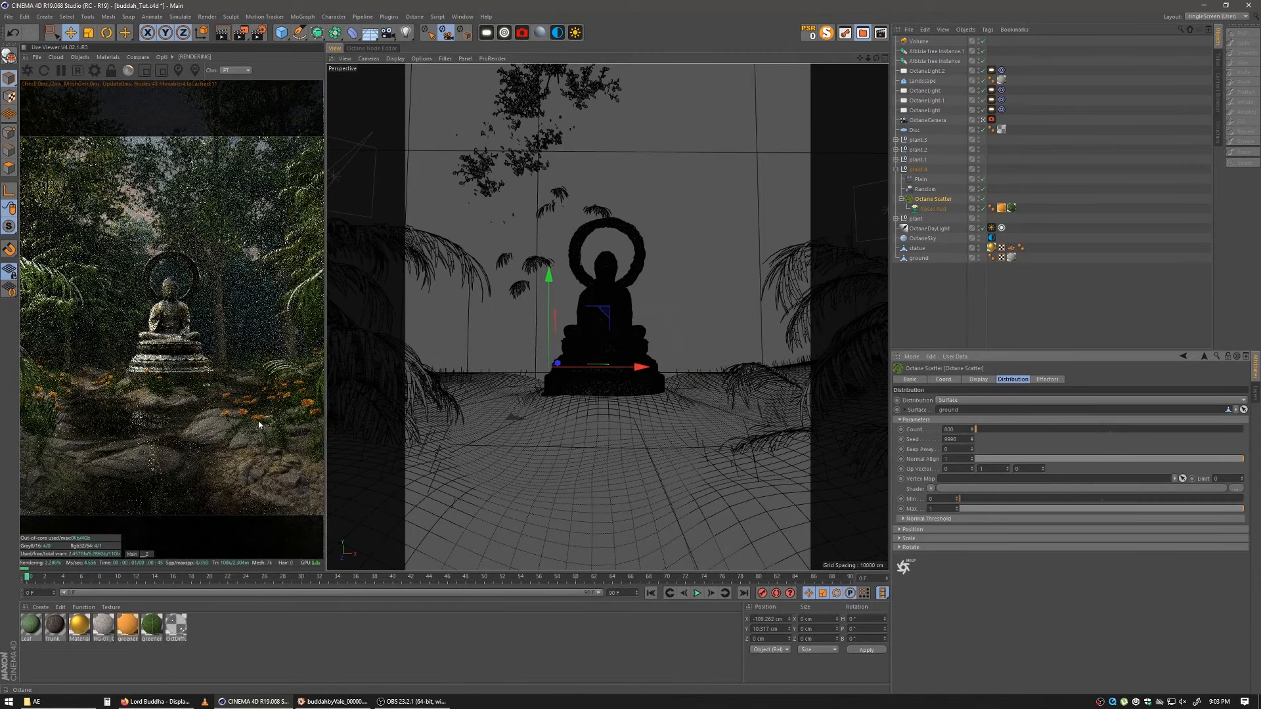
pyautogui.click(972, 441)
pyautogui.click(972, 442)
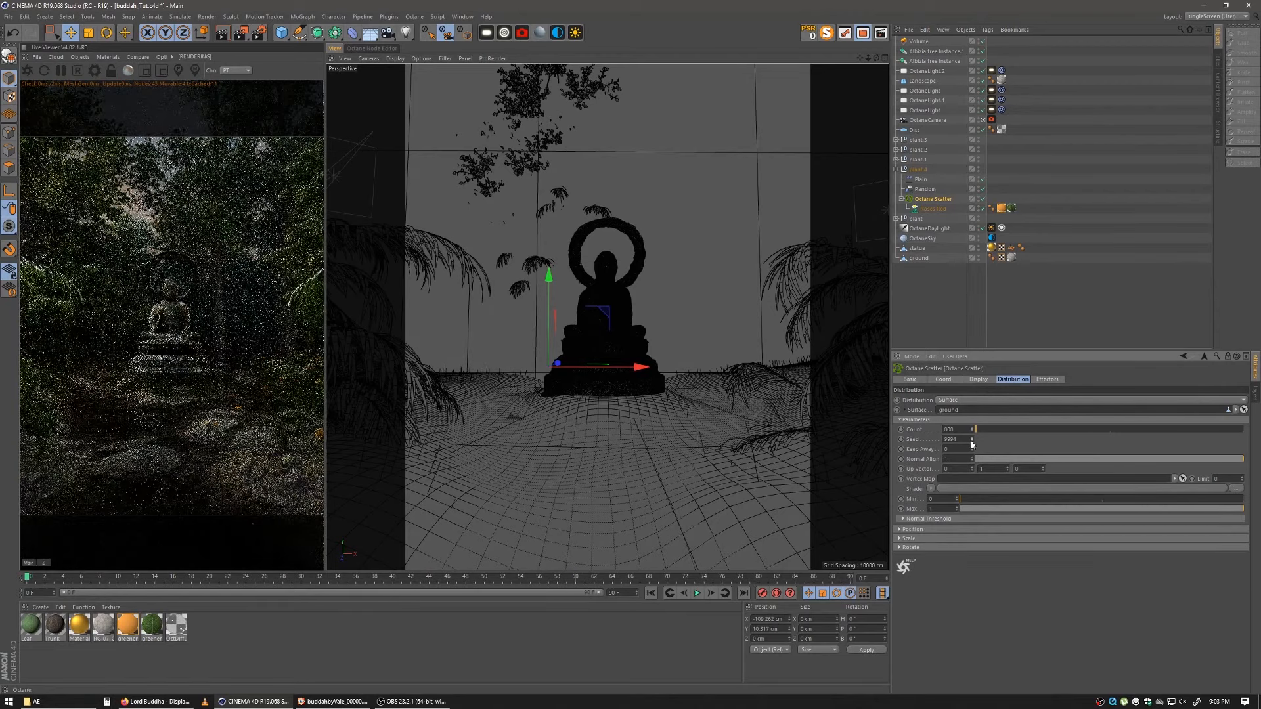
pyautogui.click(972, 442)
pyautogui.click(972, 442)
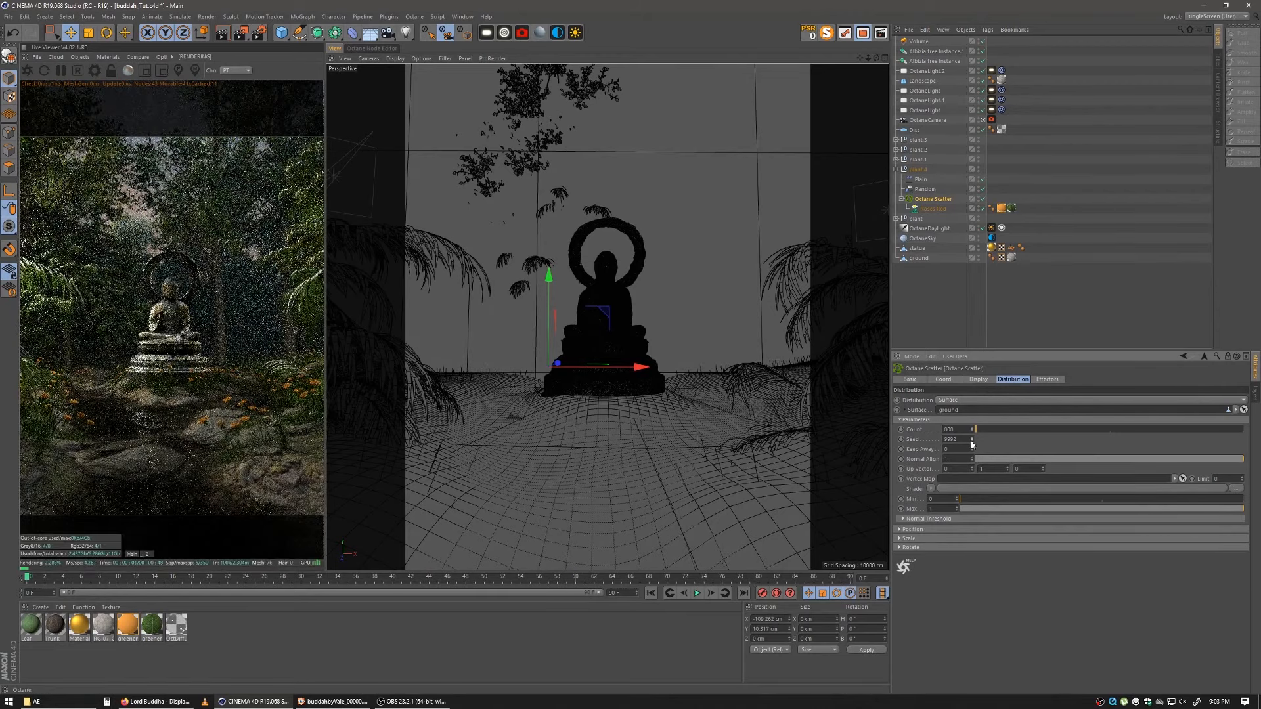
pyautogui.click(972, 441)
pyautogui.click(972, 442)
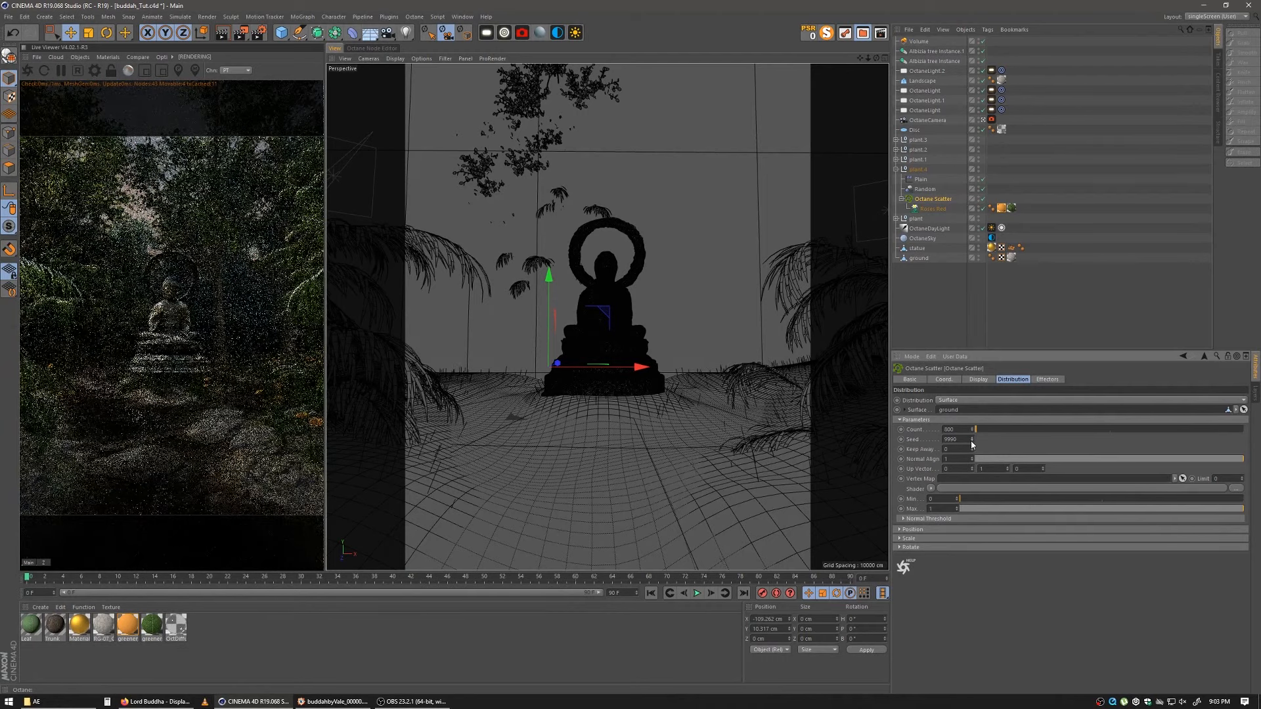
pyautogui.click(972, 442)
pyautogui.click(972, 442)
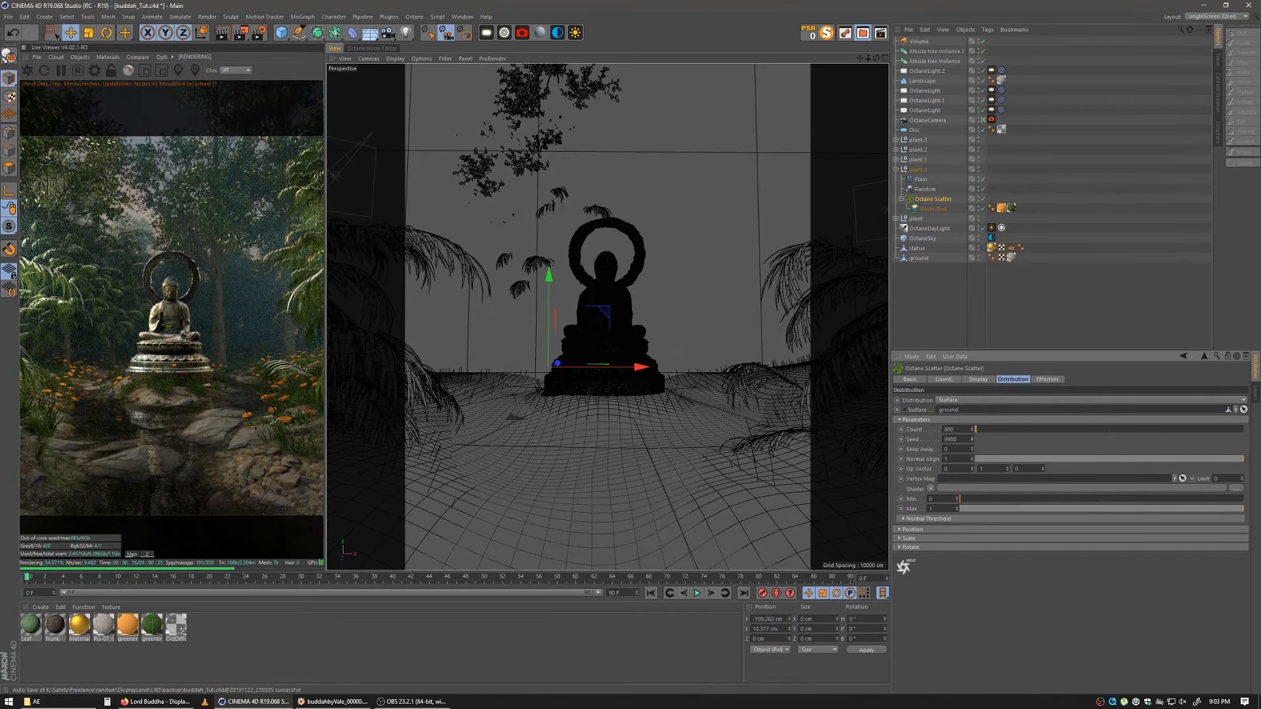
# Step: Switch to After Effects and create a new composition from the budatut.png render
pyautogui.moveTo(0, 68); pyautogui.dragTo(602, 63)
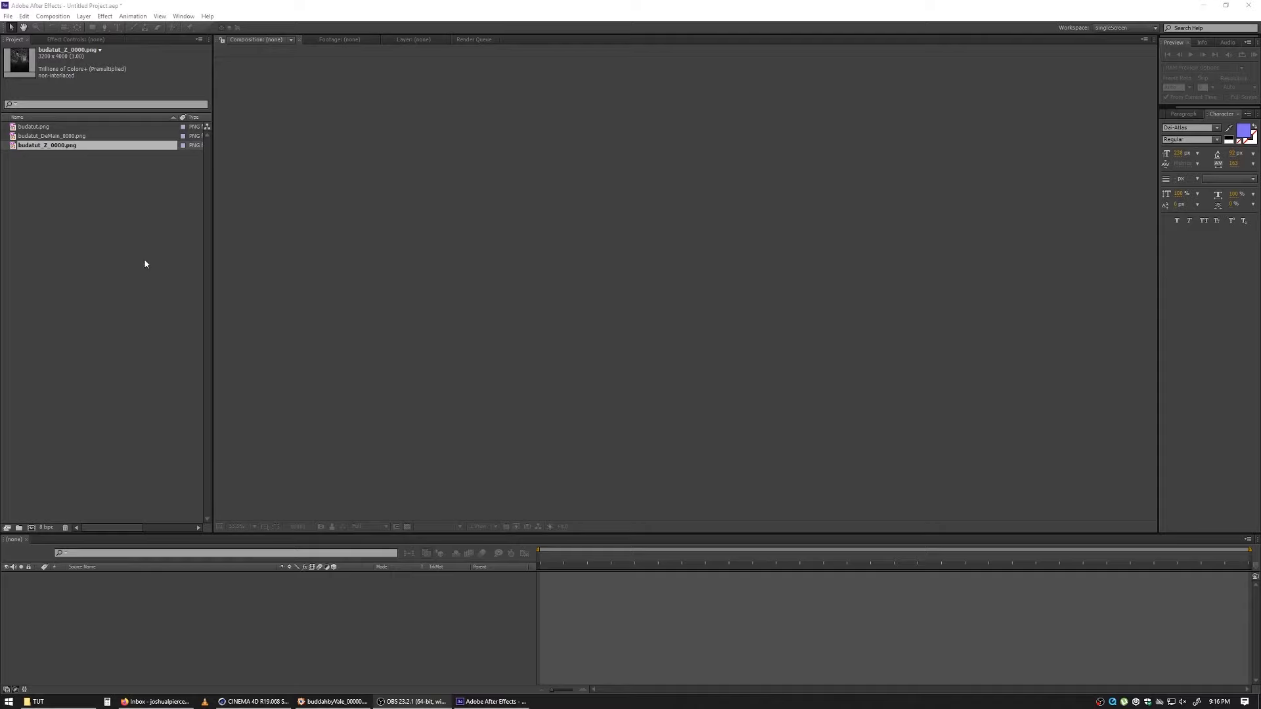
pyautogui.click(47, 127)
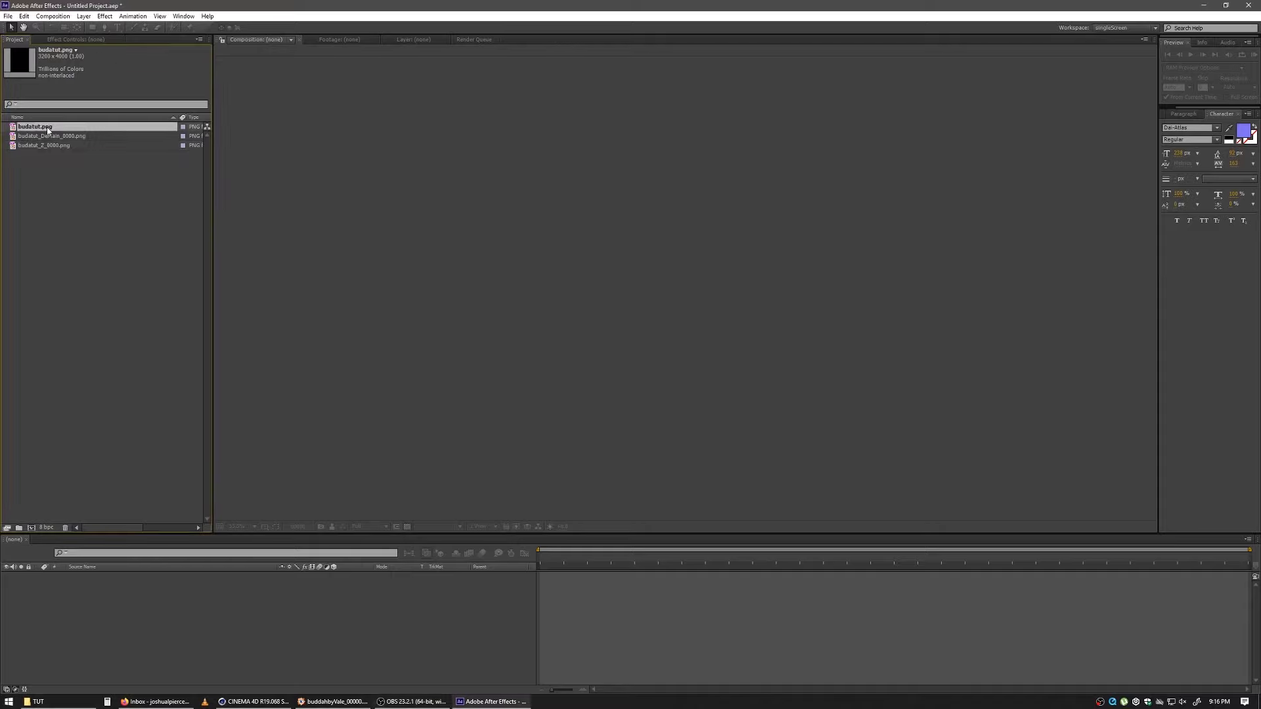
pyautogui.moveTo(47, 131); pyautogui.dragTo(478, 256)
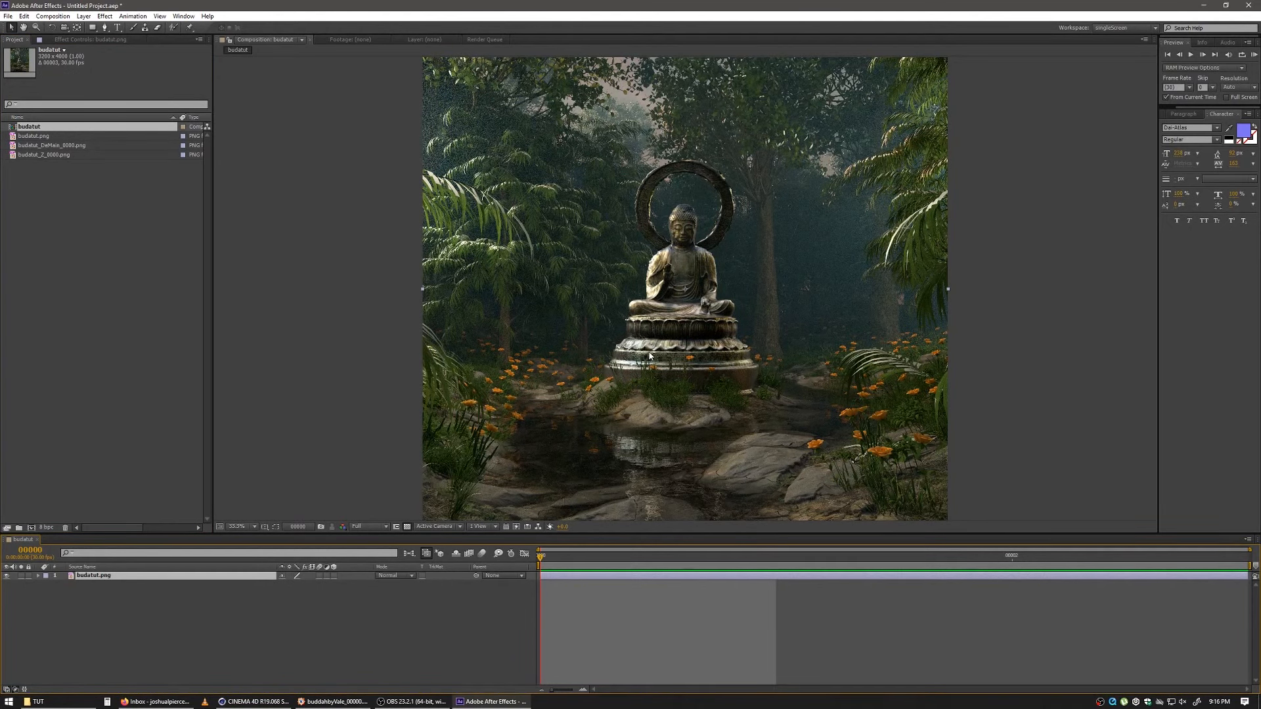
pyautogui.scroll(-2, 625, 340)
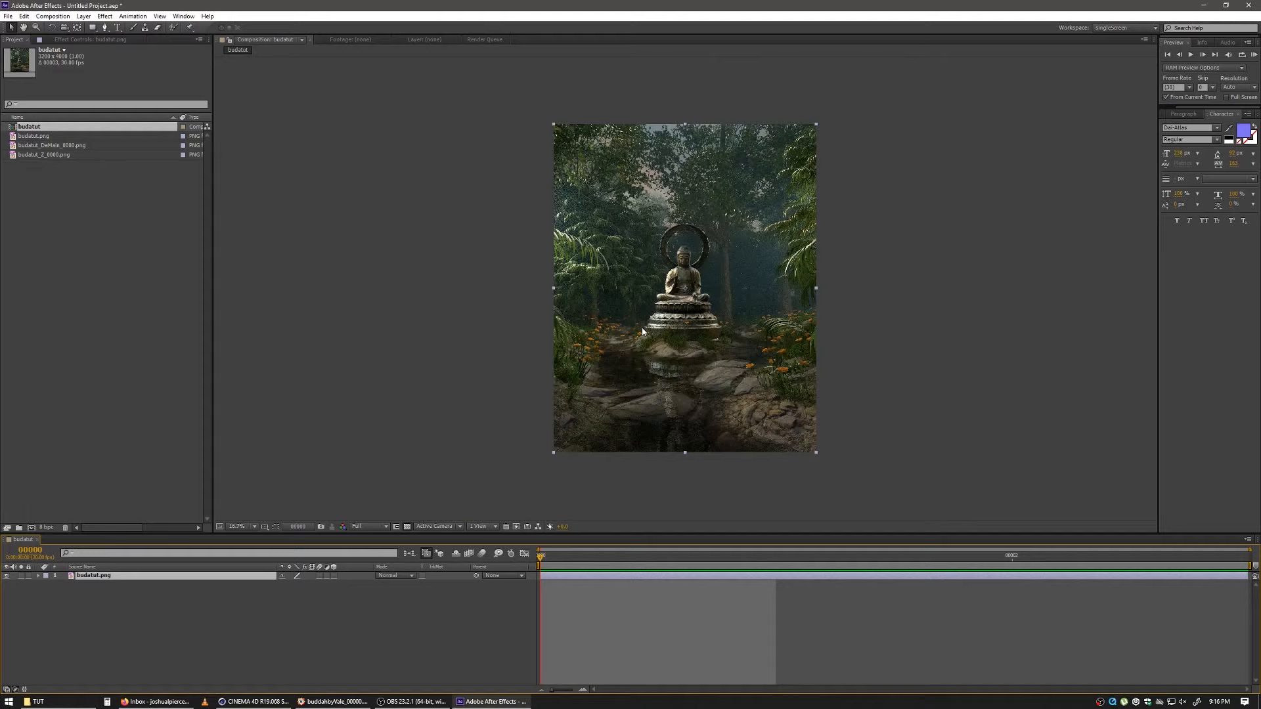
# Step: Add budatut_DeMain_0000.png as a layer above budatut.png in the budatut composition
pyautogui.click(67, 210)
pyautogui.click(48, 146)
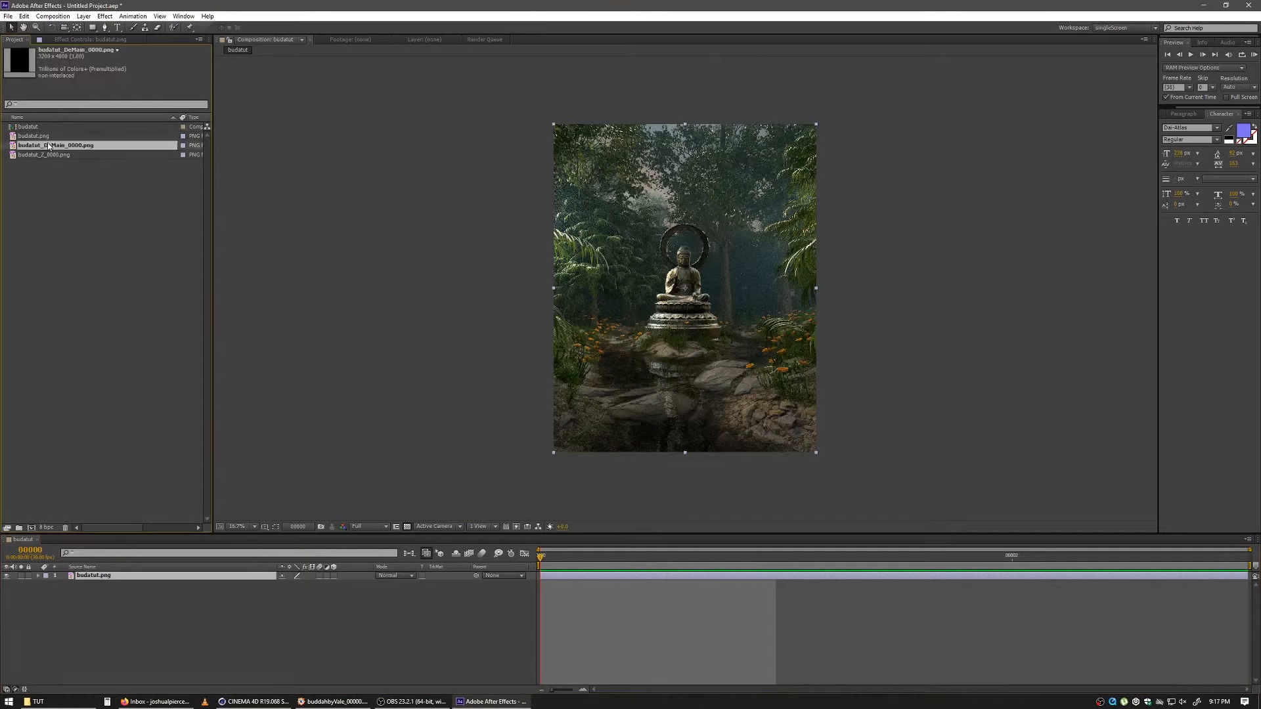
pyautogui.moveTo(49, 146); pyautogui.dragTo(115, 580)
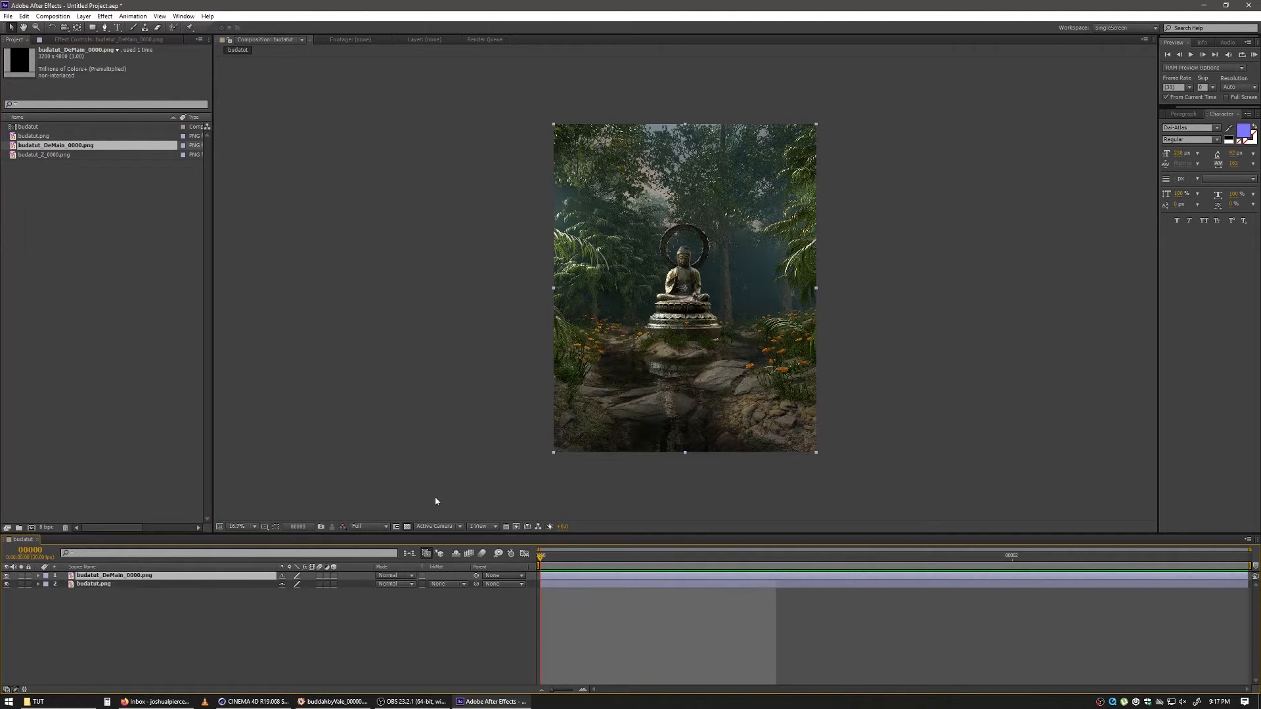